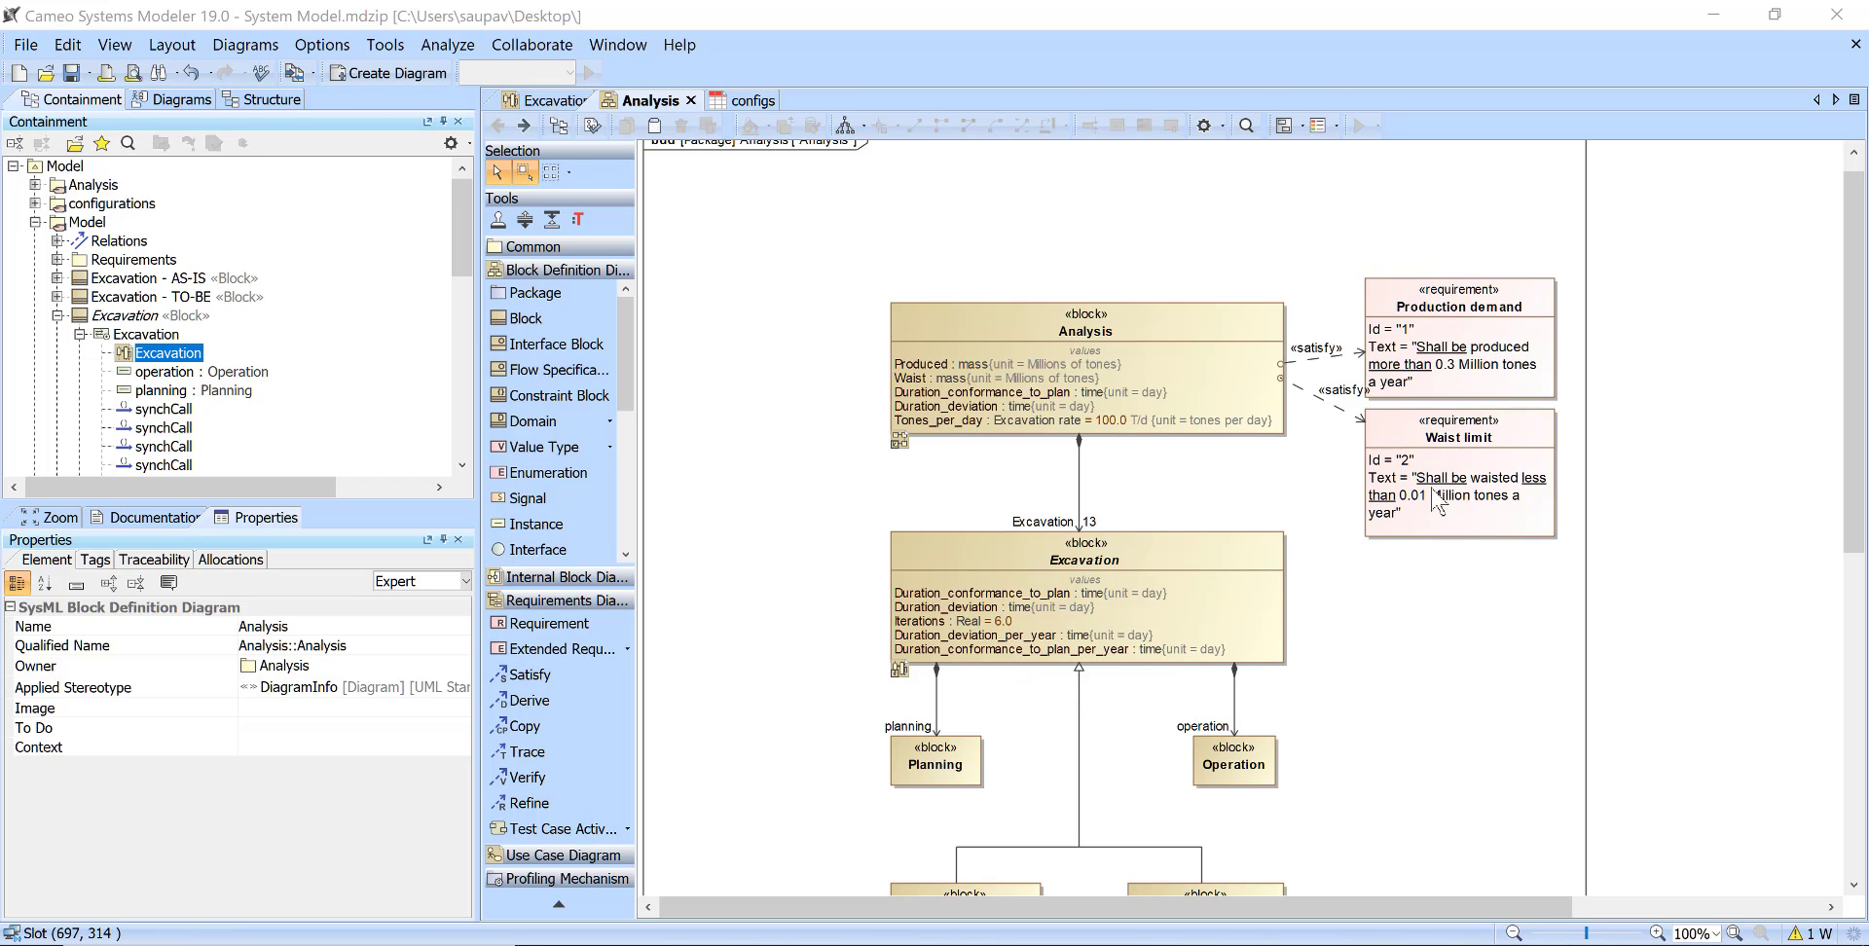
Review the Analysis block definition diagram and open the Excavation block's sequence diagram
{"action": "scroll", "coordinate": [881, 482], "scroll_direction": "down", "scroll_amount": 2}
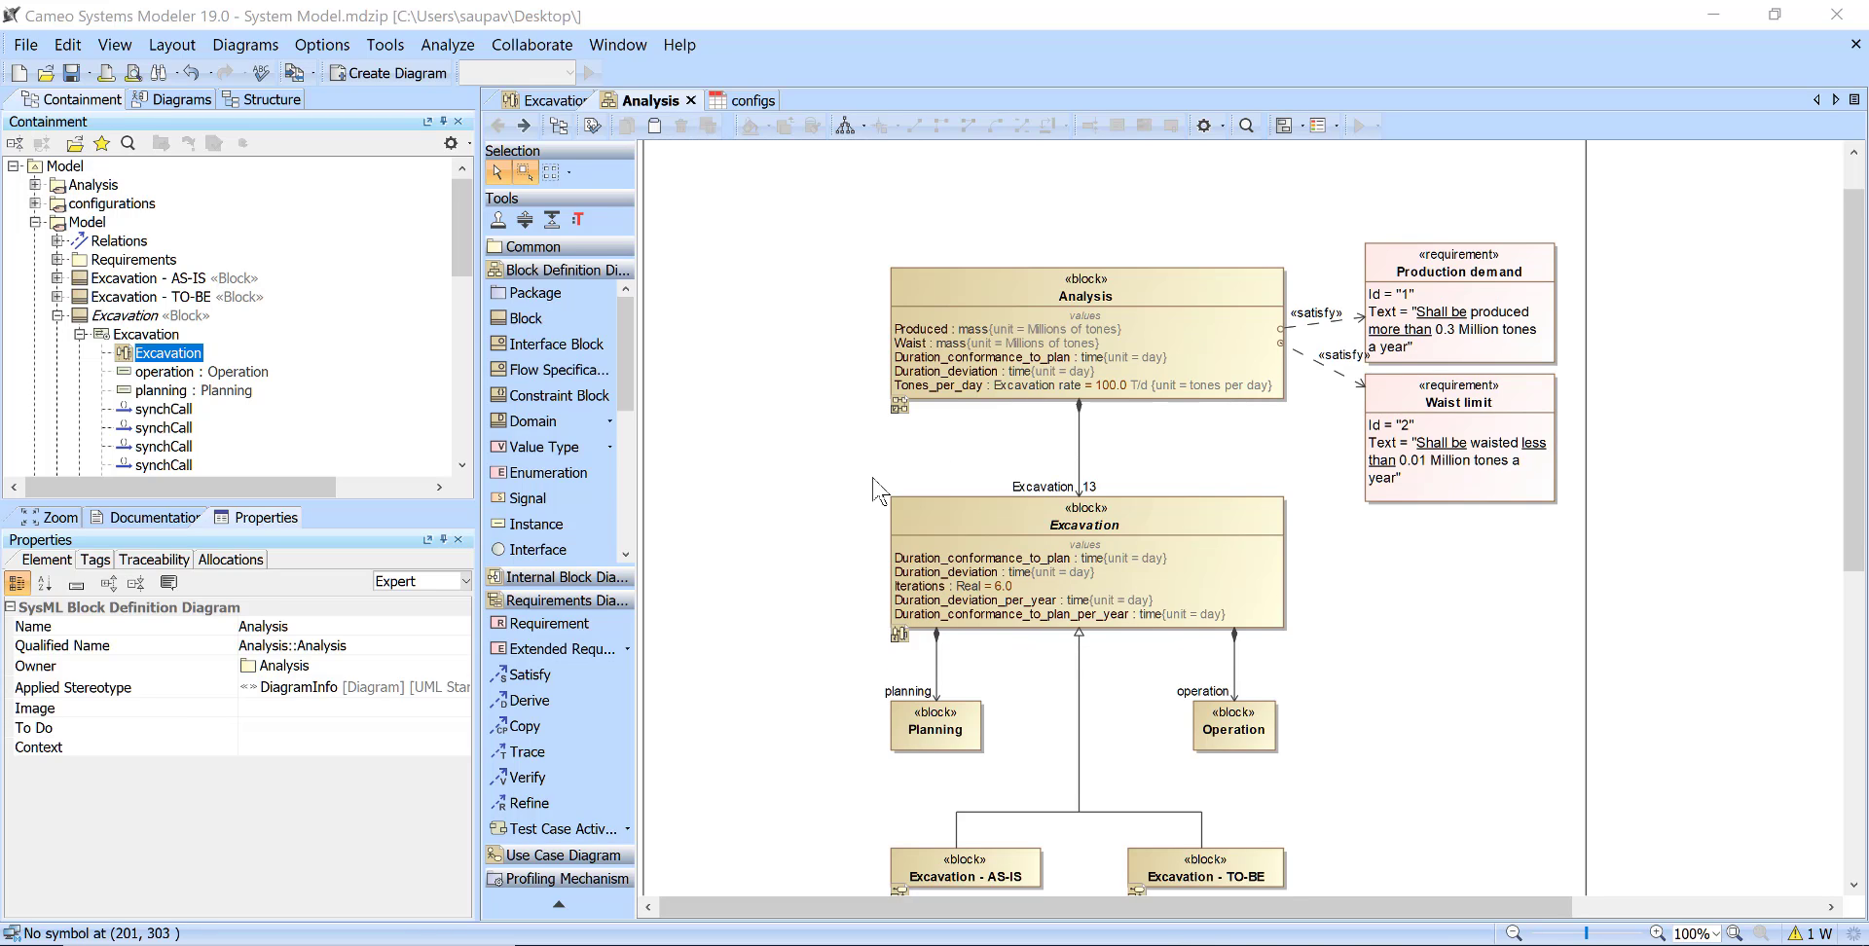
{"action": "scroll", "coordinate": [1060, 449], "scroll_direction": "up", "scroll_amount": 1}
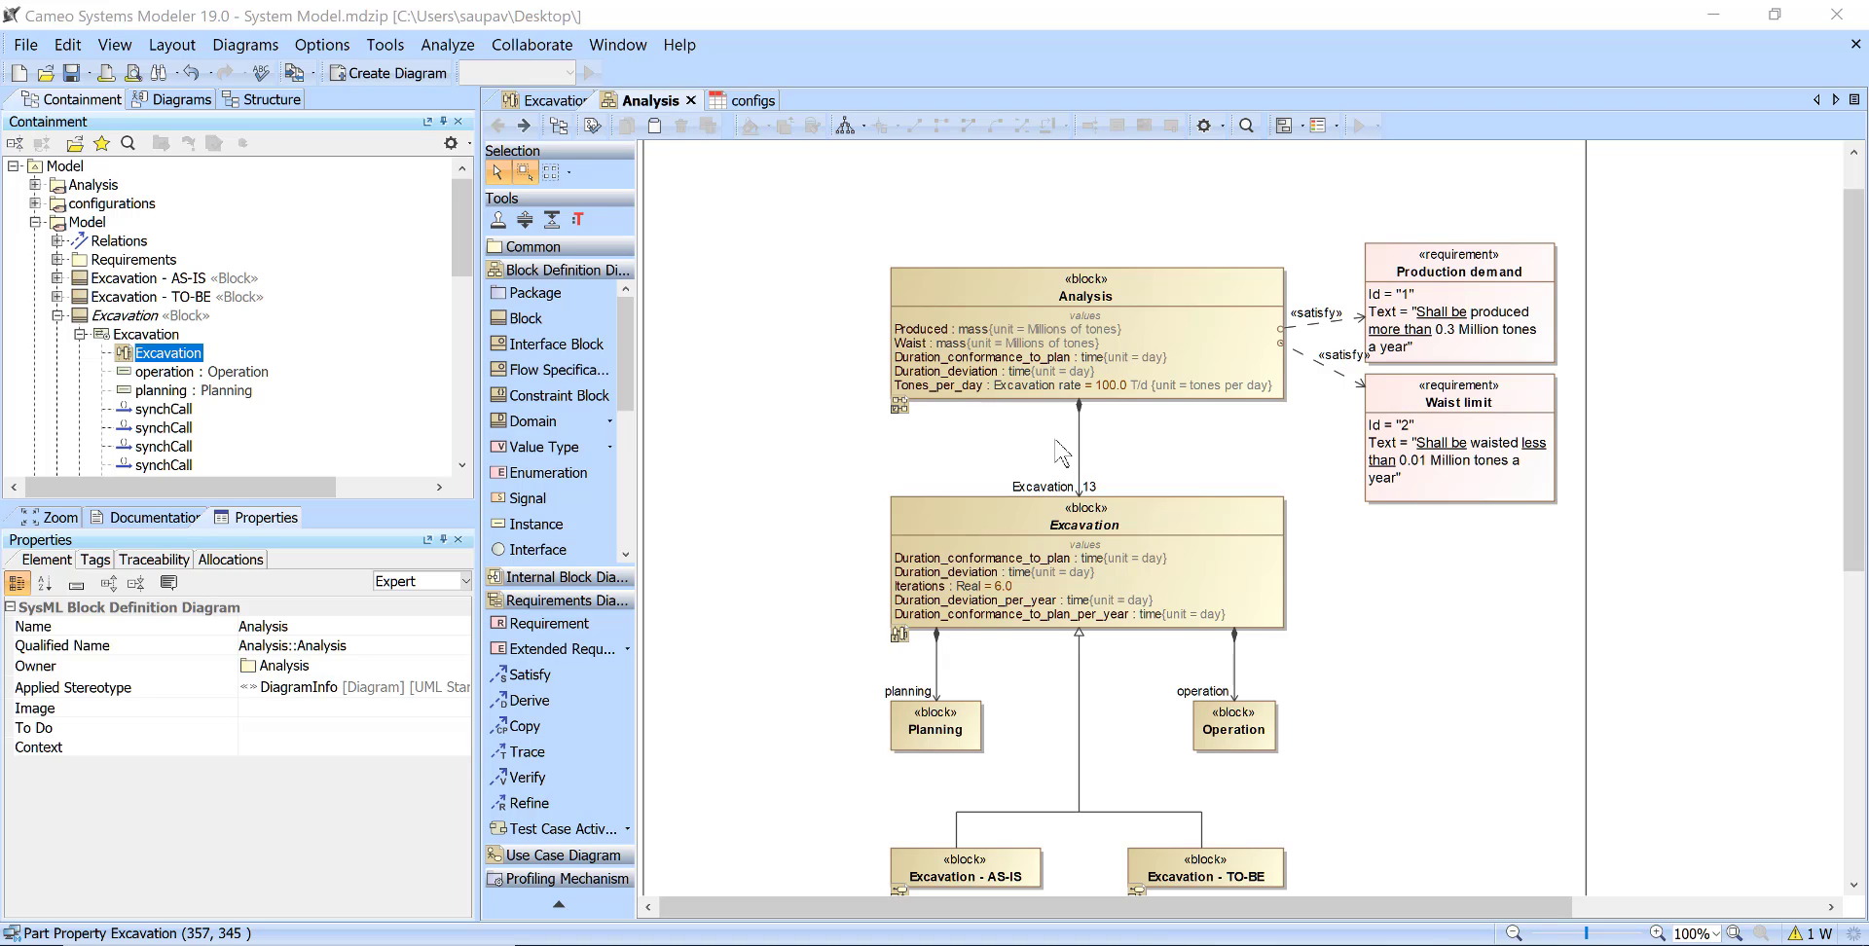
{"action": "scroll", "coordinate": [876, 429], "scroll_direction": "down", "scroll_amount": 1}
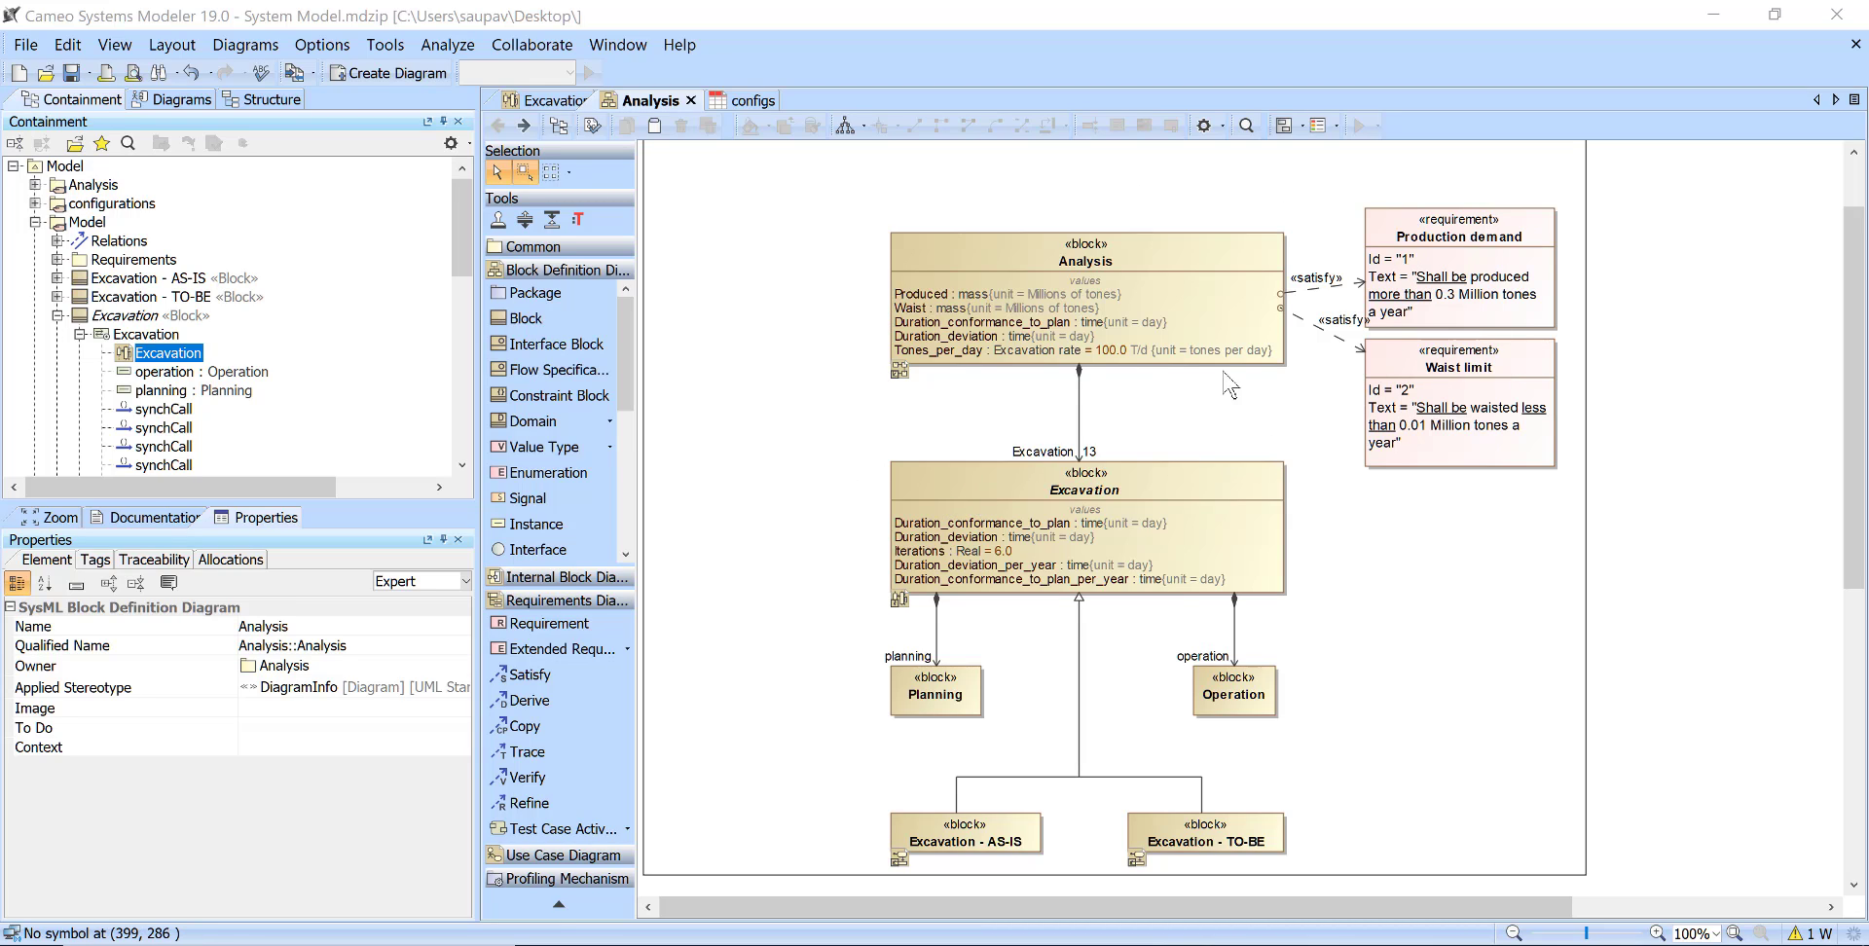
{"action": "double_click", "coordinate": [970, 492]}
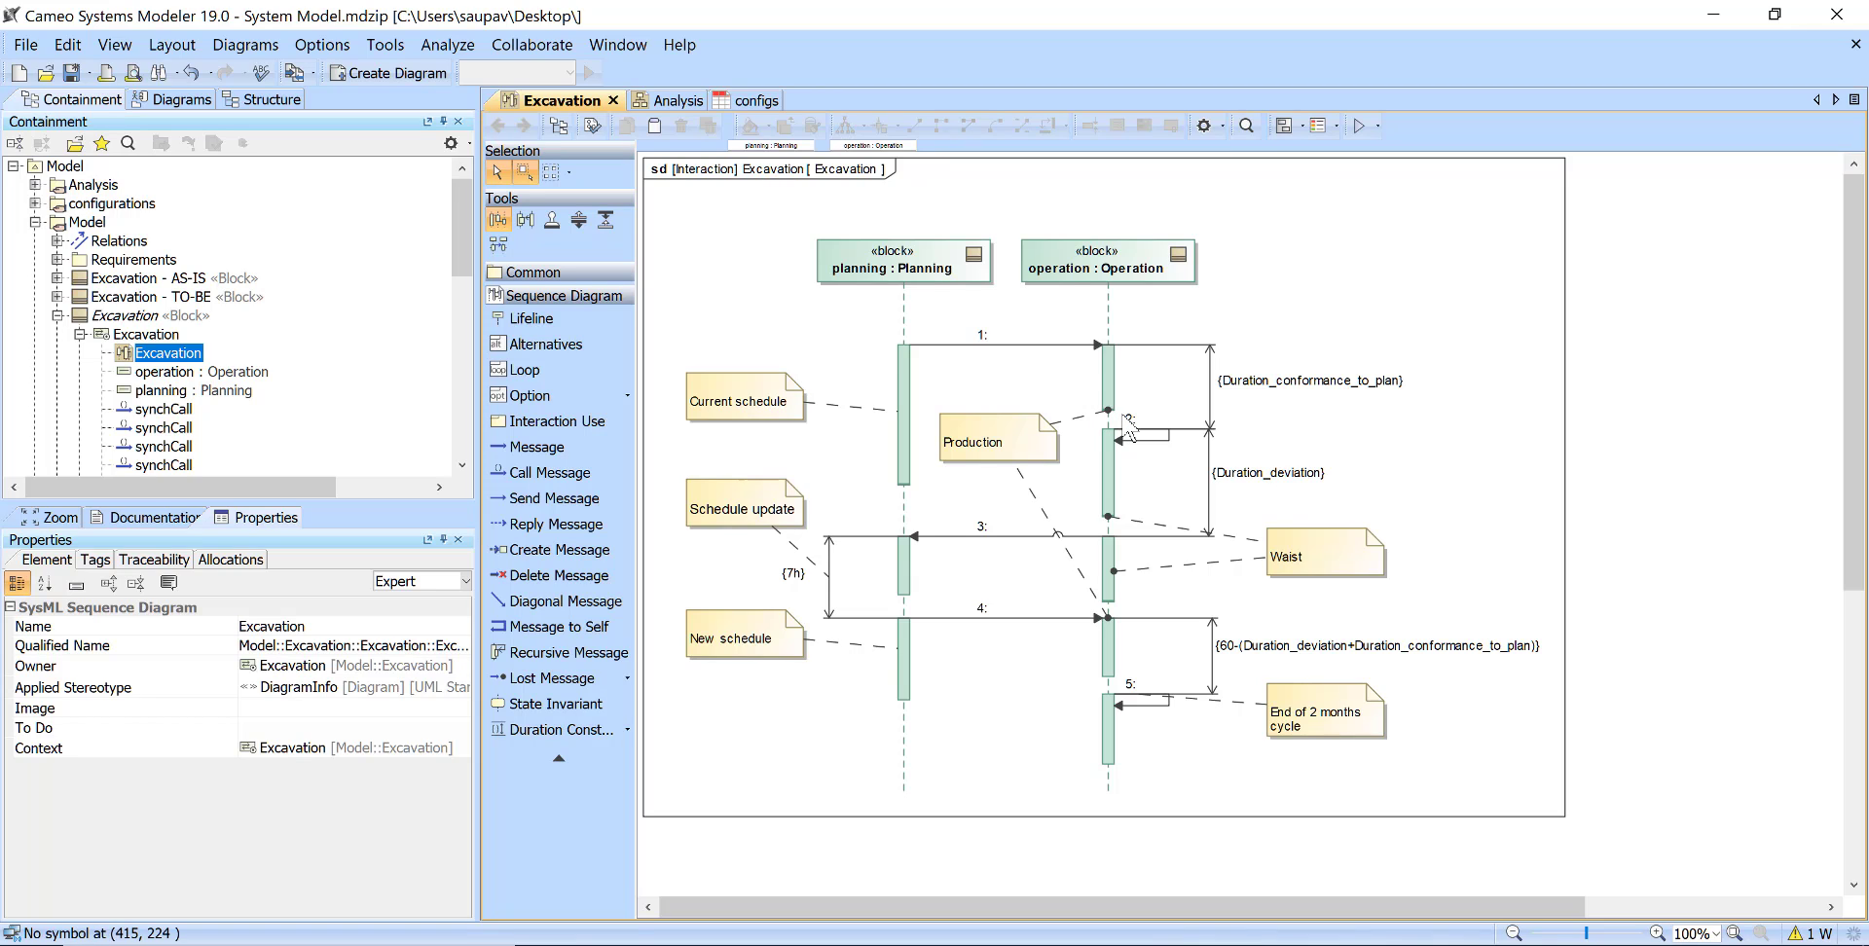
Examine the messages, duration constraints and the Production and Waist note anchors in the Excavation sequence diagram
{"action": "scroll", "coordinate": [1130, 434], "scroll_direction": "down", "scroll_amount": 1}
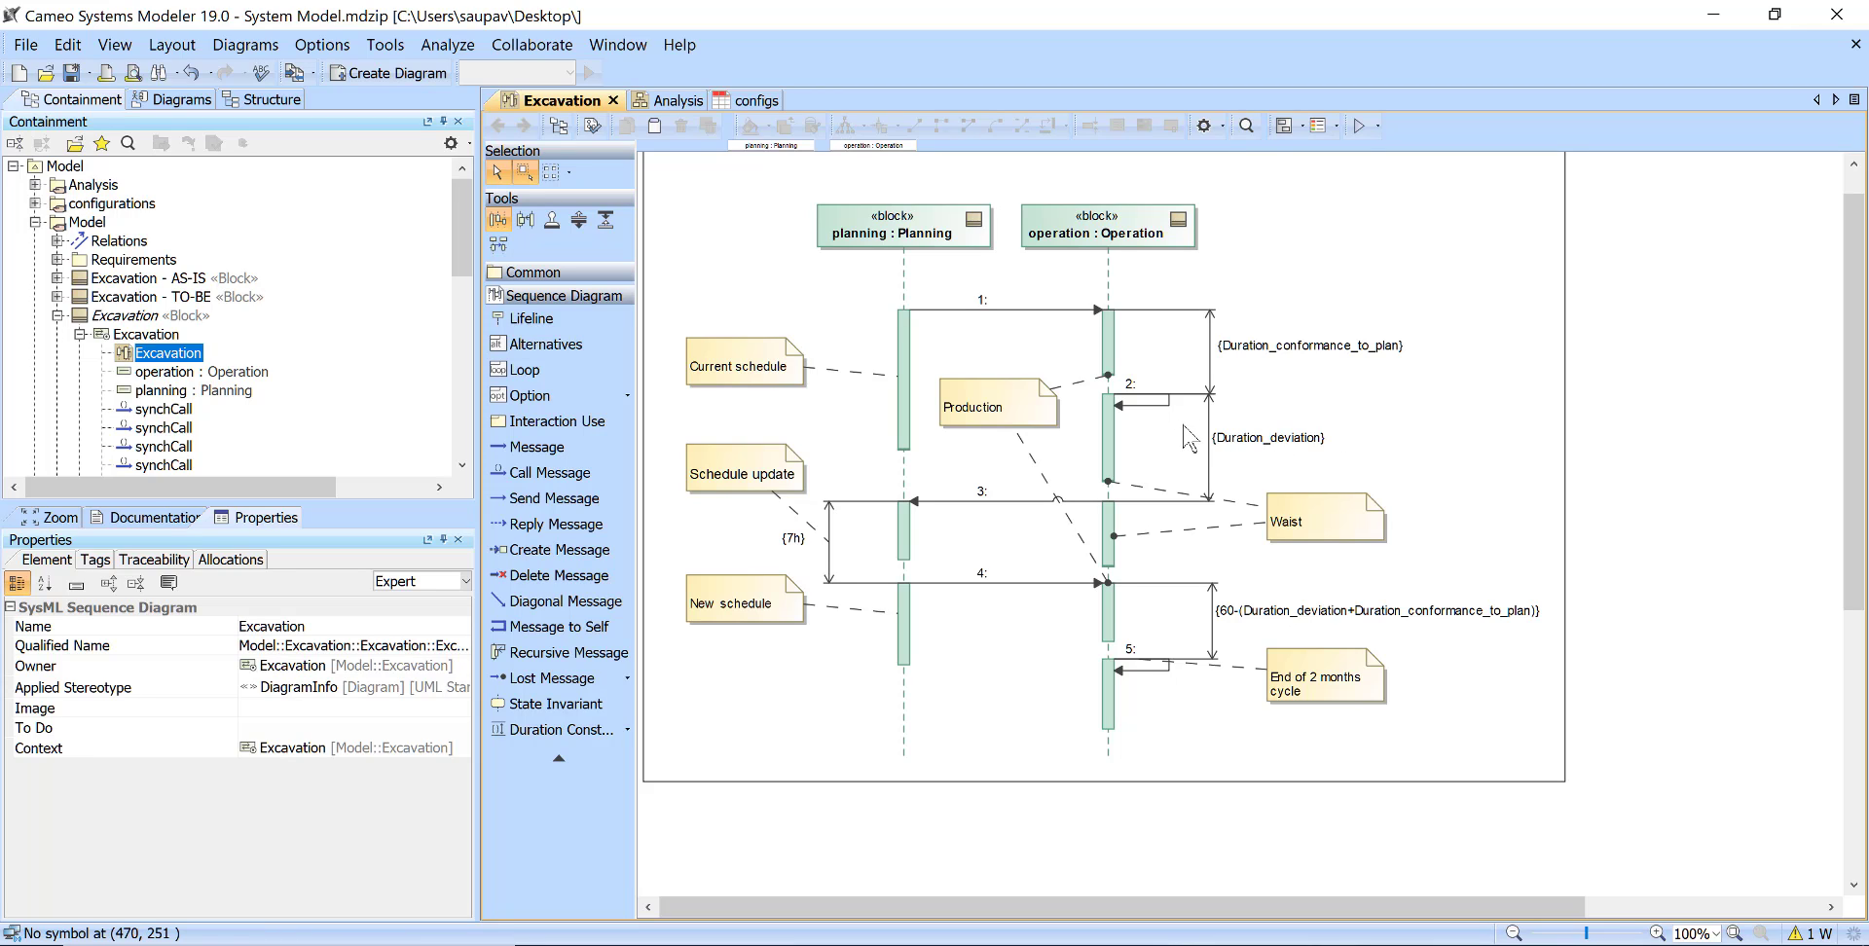
{"action": "scroll", "coordinate": [1186, 443], "scroll_direction": "down", "scroll_amount": 1}
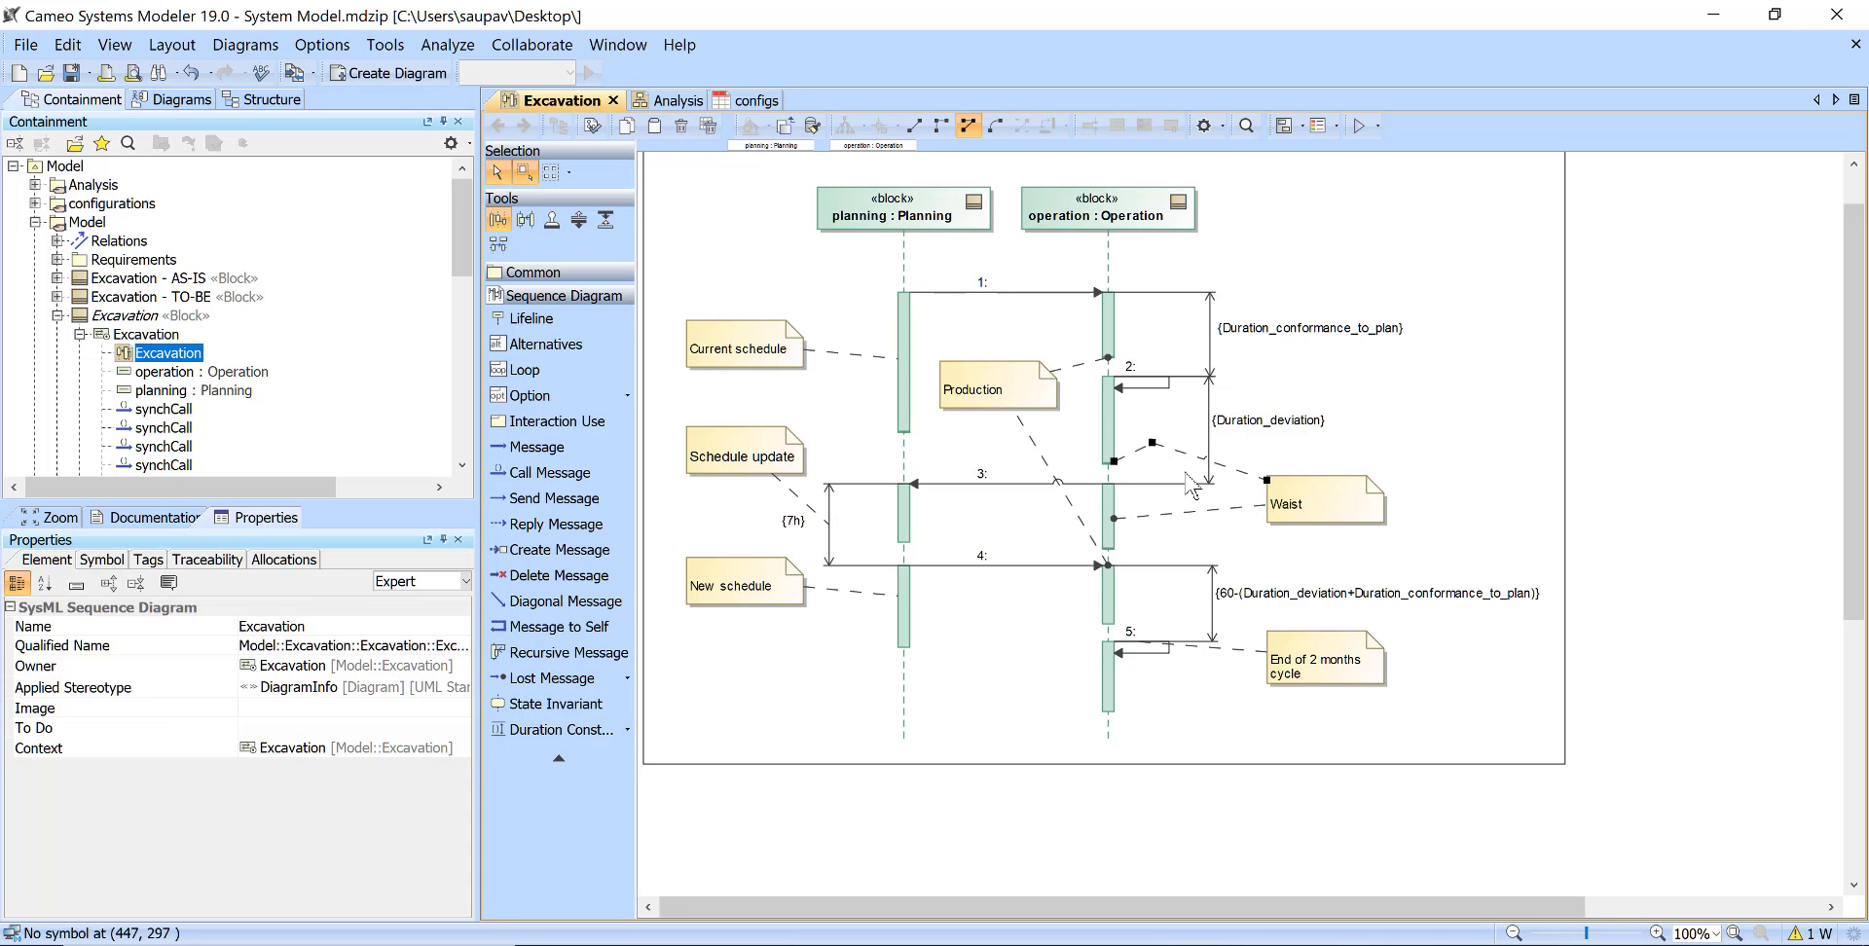
{"action": "left_click", "coordinate": [1156, 458]}
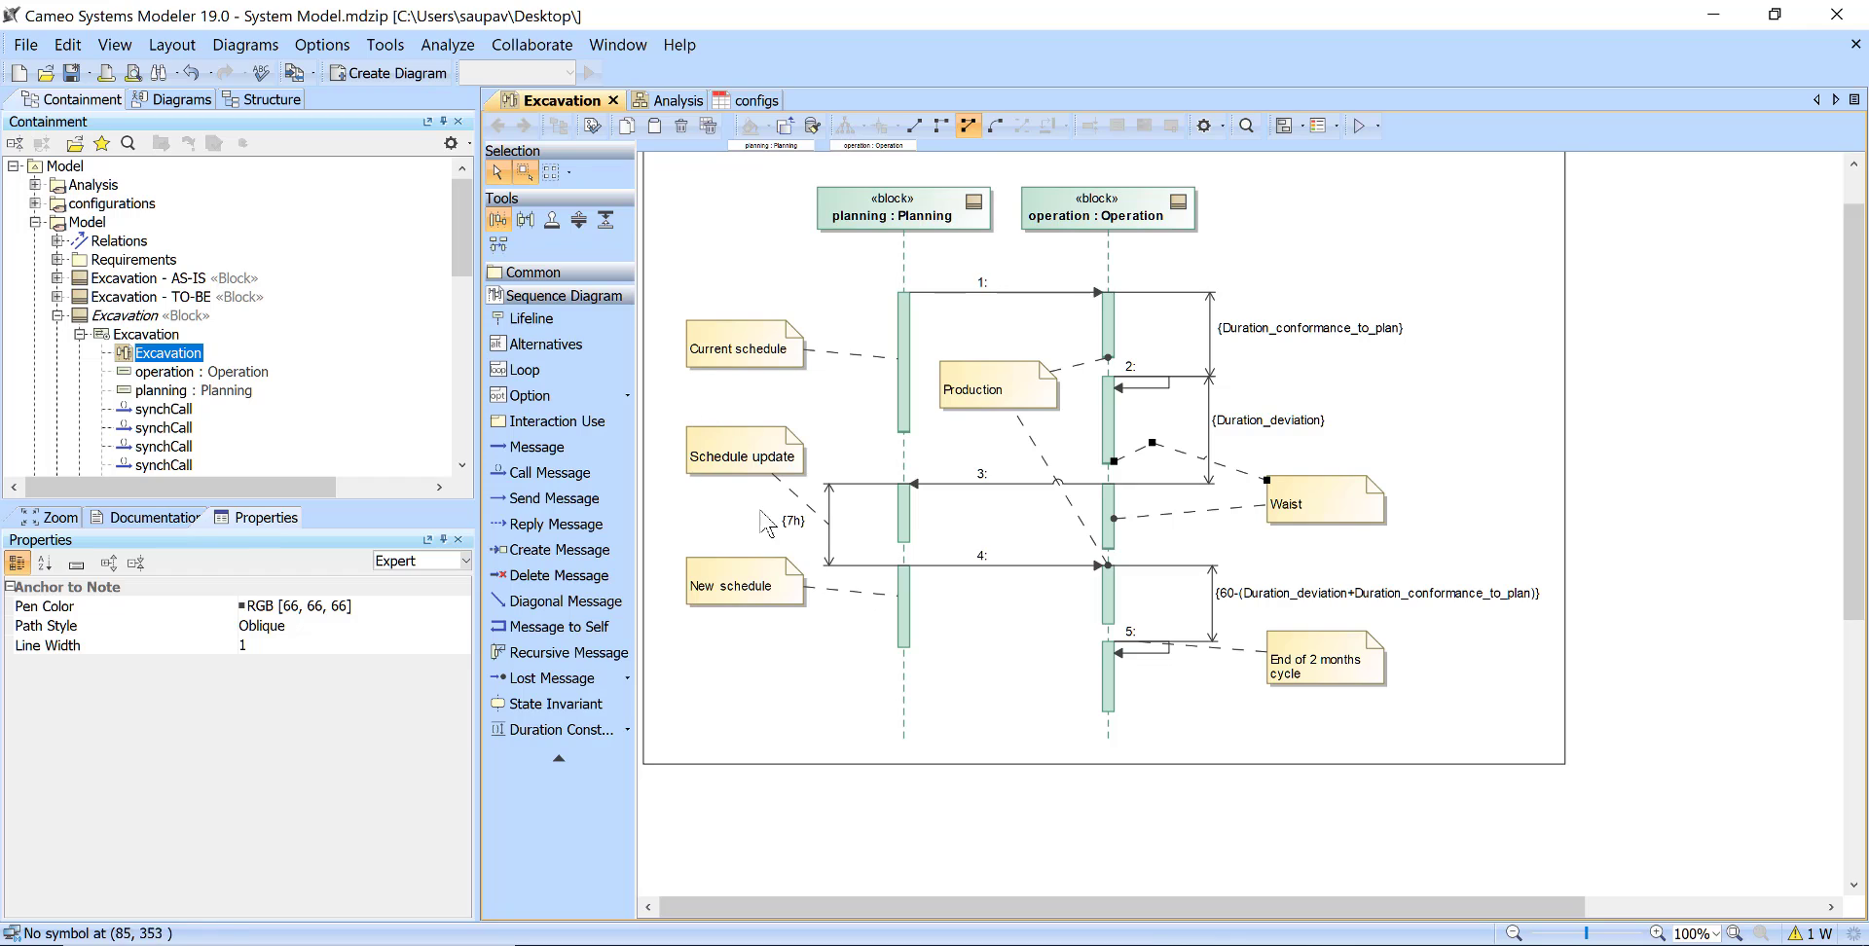
{"action": "scroll", "coordinate": [762, 513], "scroll_direction": "down", "scroll_amount": 1}
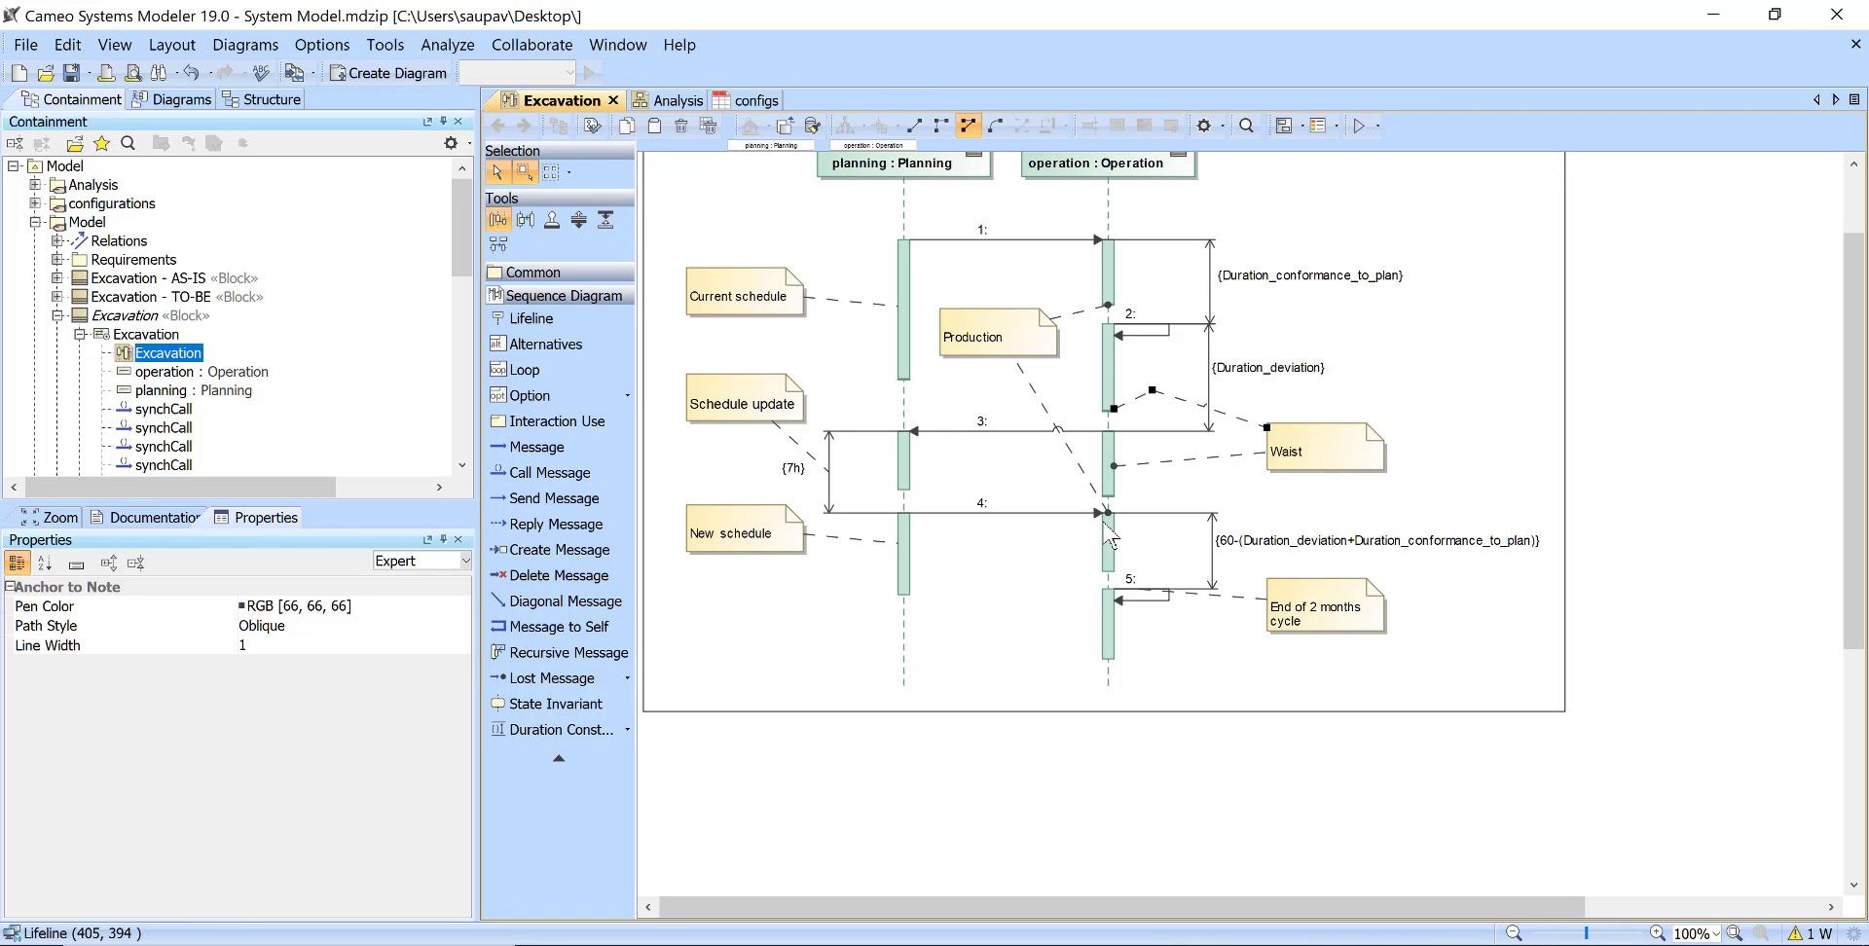
{"action": "left_click_drag", "start_coordinate": [979, 345], "coordinate": [983, 351]}
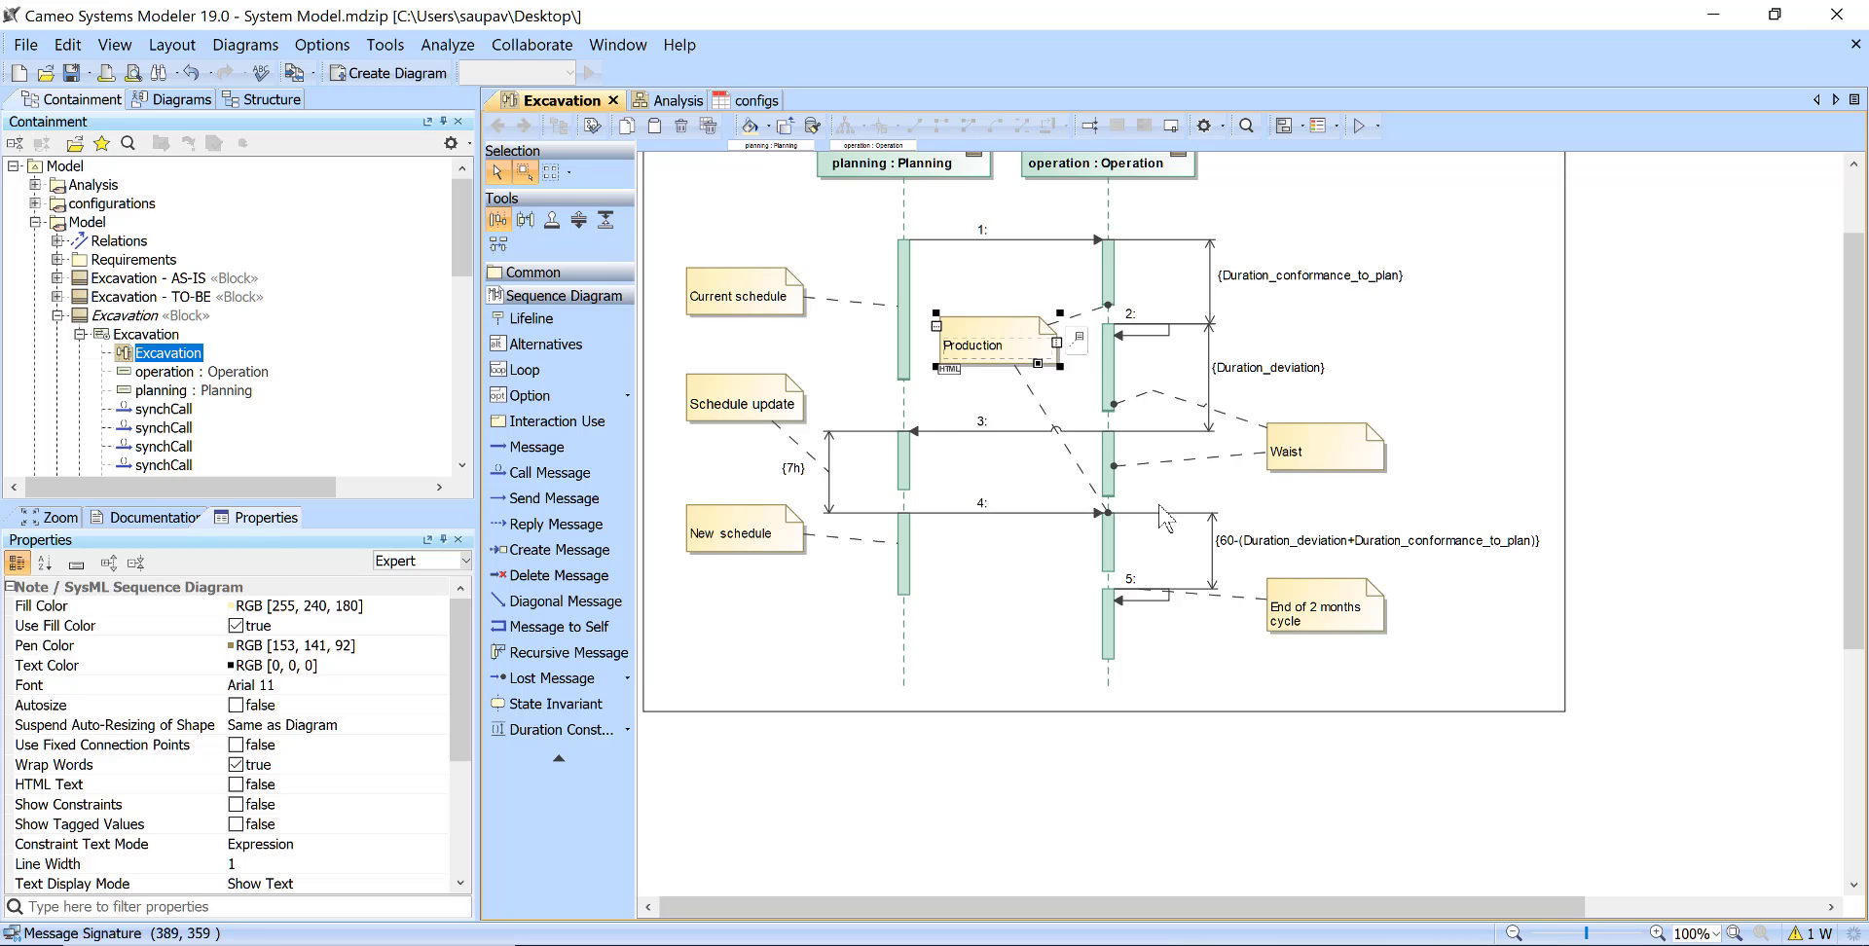
{"action": "left_click", "coordinate": [1063, 535]}
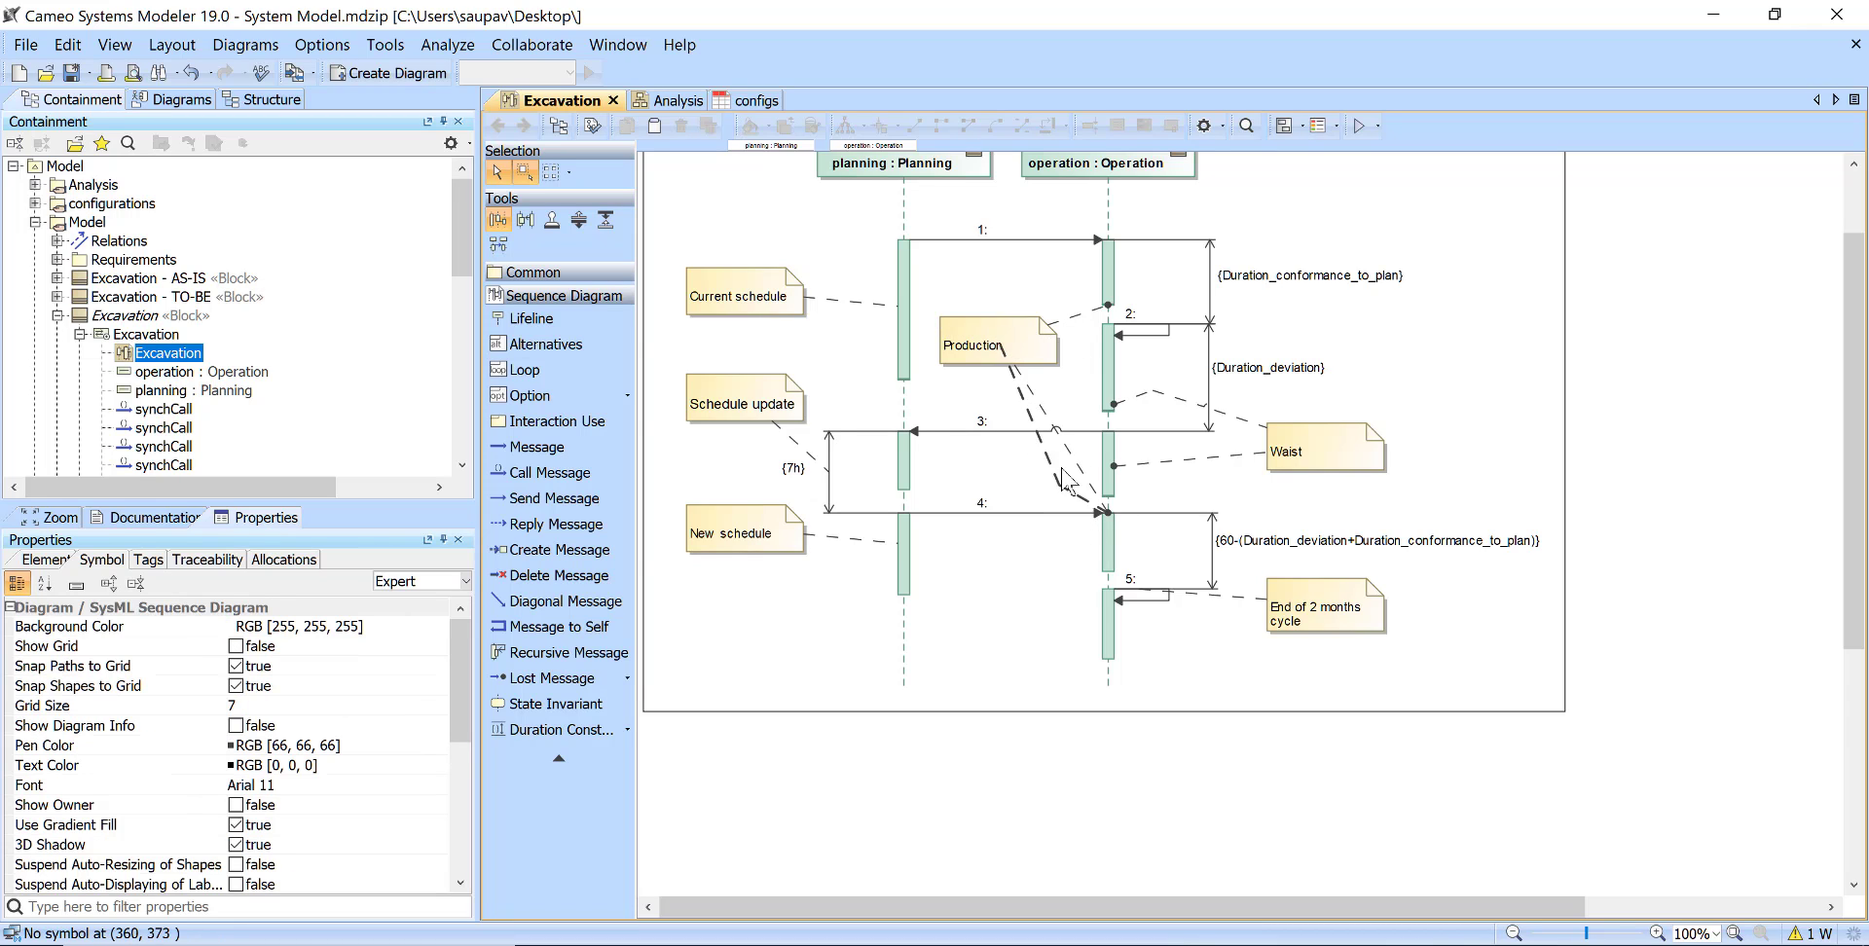
{"action": "left_click", "coordinate": [1072, 481]}
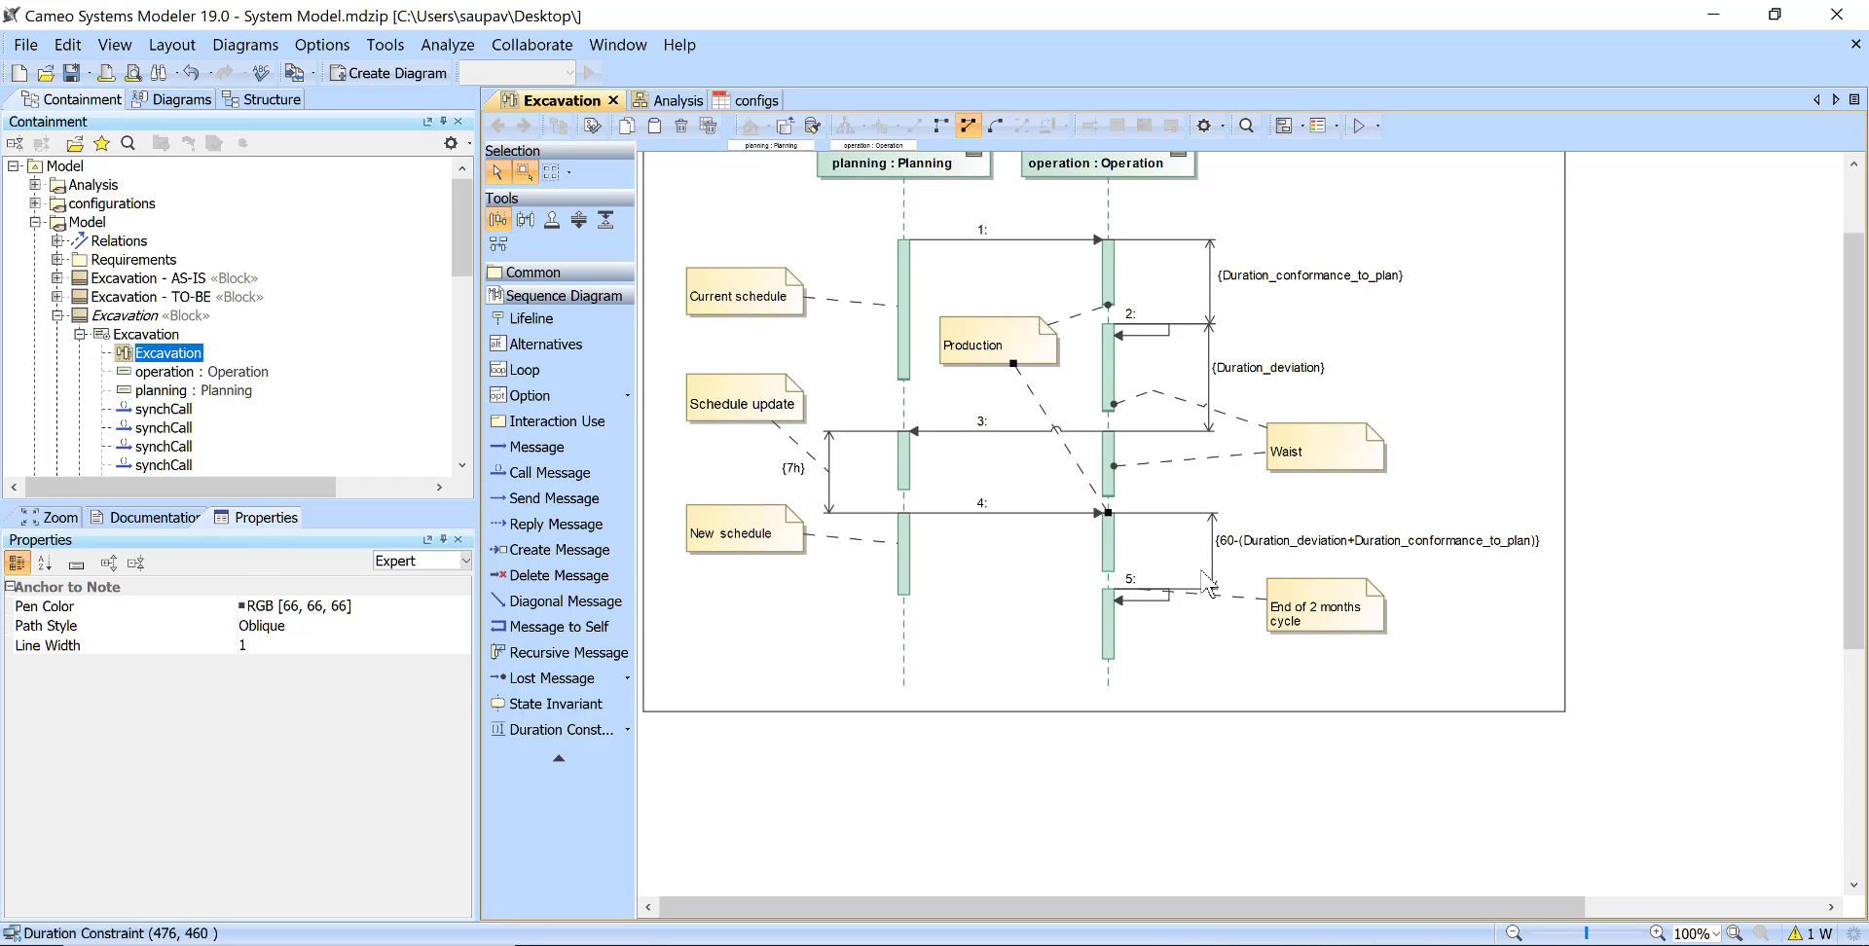
{"action": "scroll", "coordinate": [1207, 584], "scroll_direction": "up", "scroll_amount": 2}
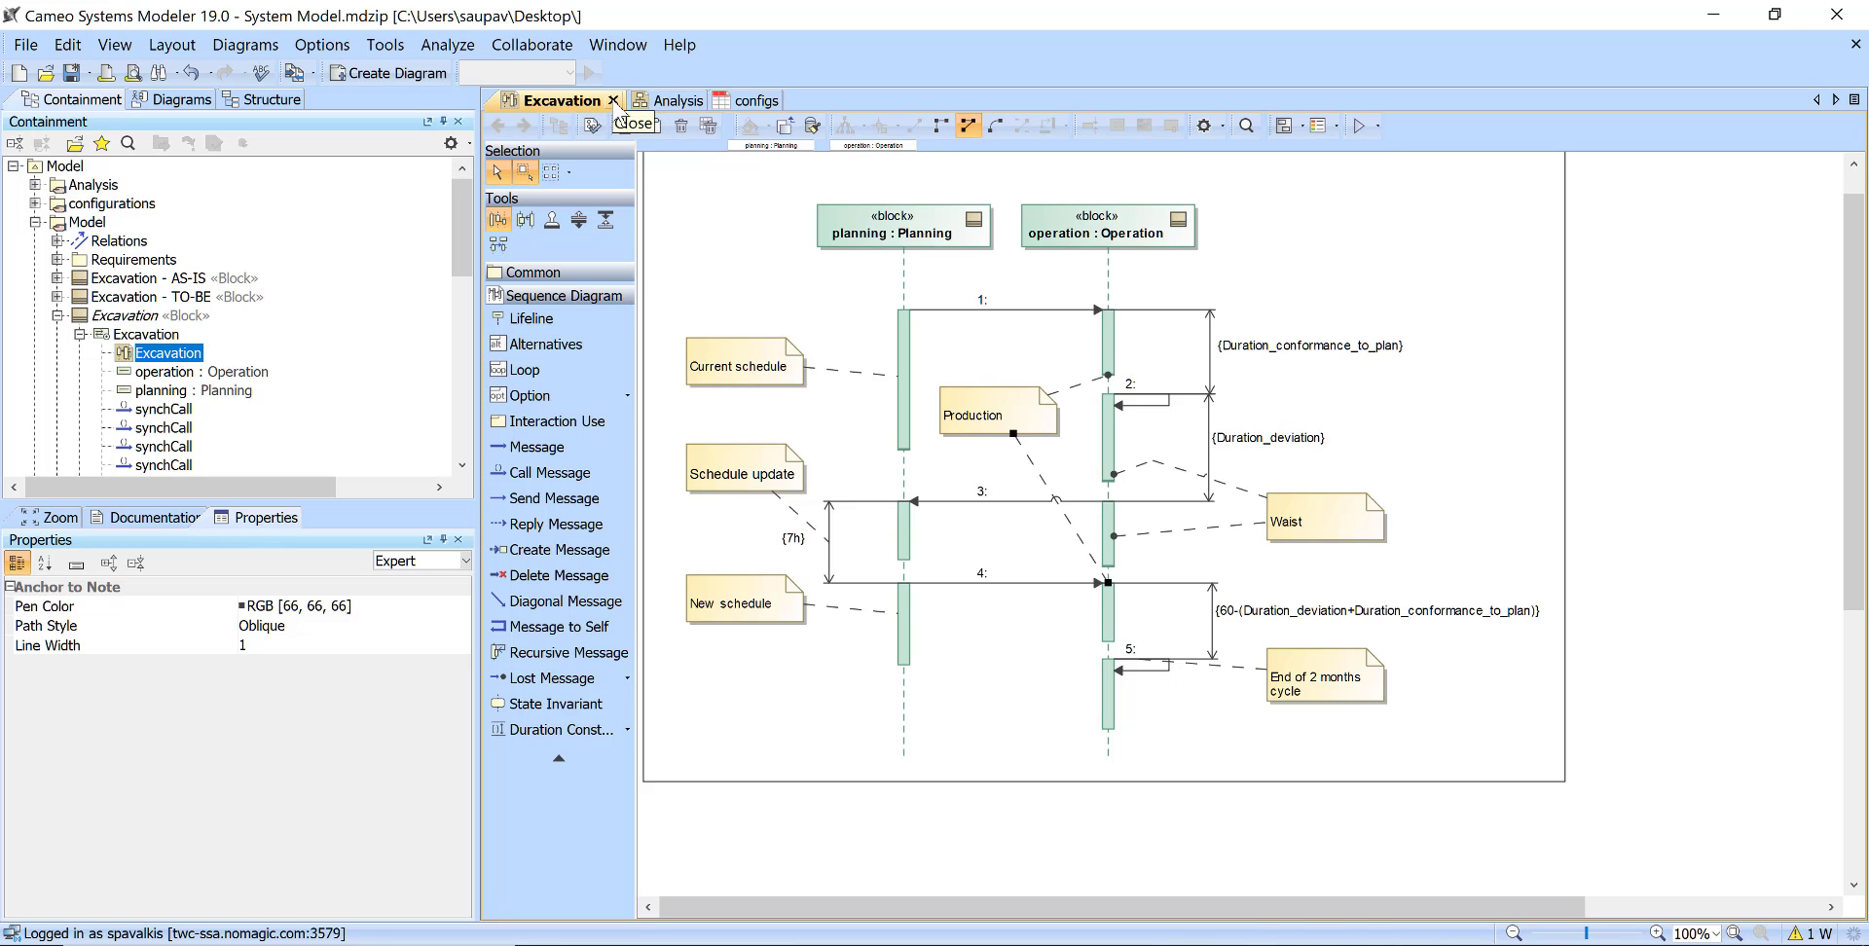
Return to the Analysis diagram and open the Cycle activity of the Excavation - AS-IS block
{"action": "left_click", "coordinate": [668, 101]}
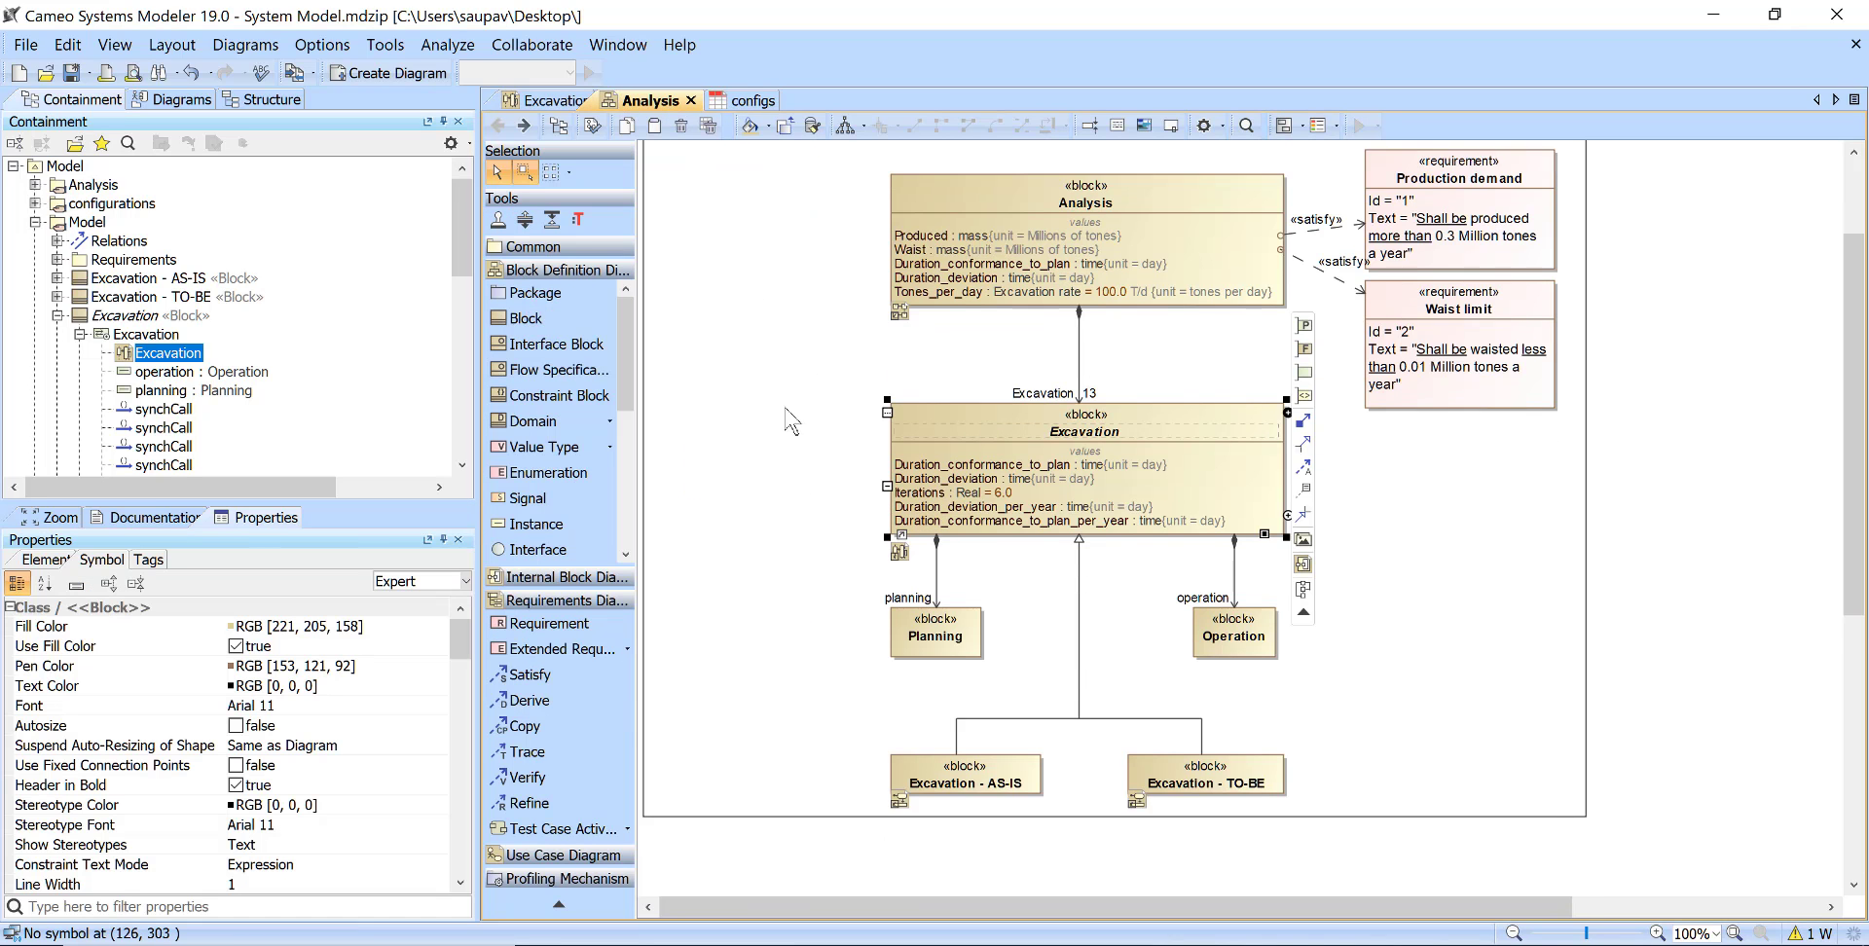
{"action": "scroll", "coordinate": [790, 421], "scroll_direction": "down", "scroll_amount": 1}
{"action": "left_click", "coordinate": [769, 511]}
{"action": "left_click", "coordinate": [974, 738]}
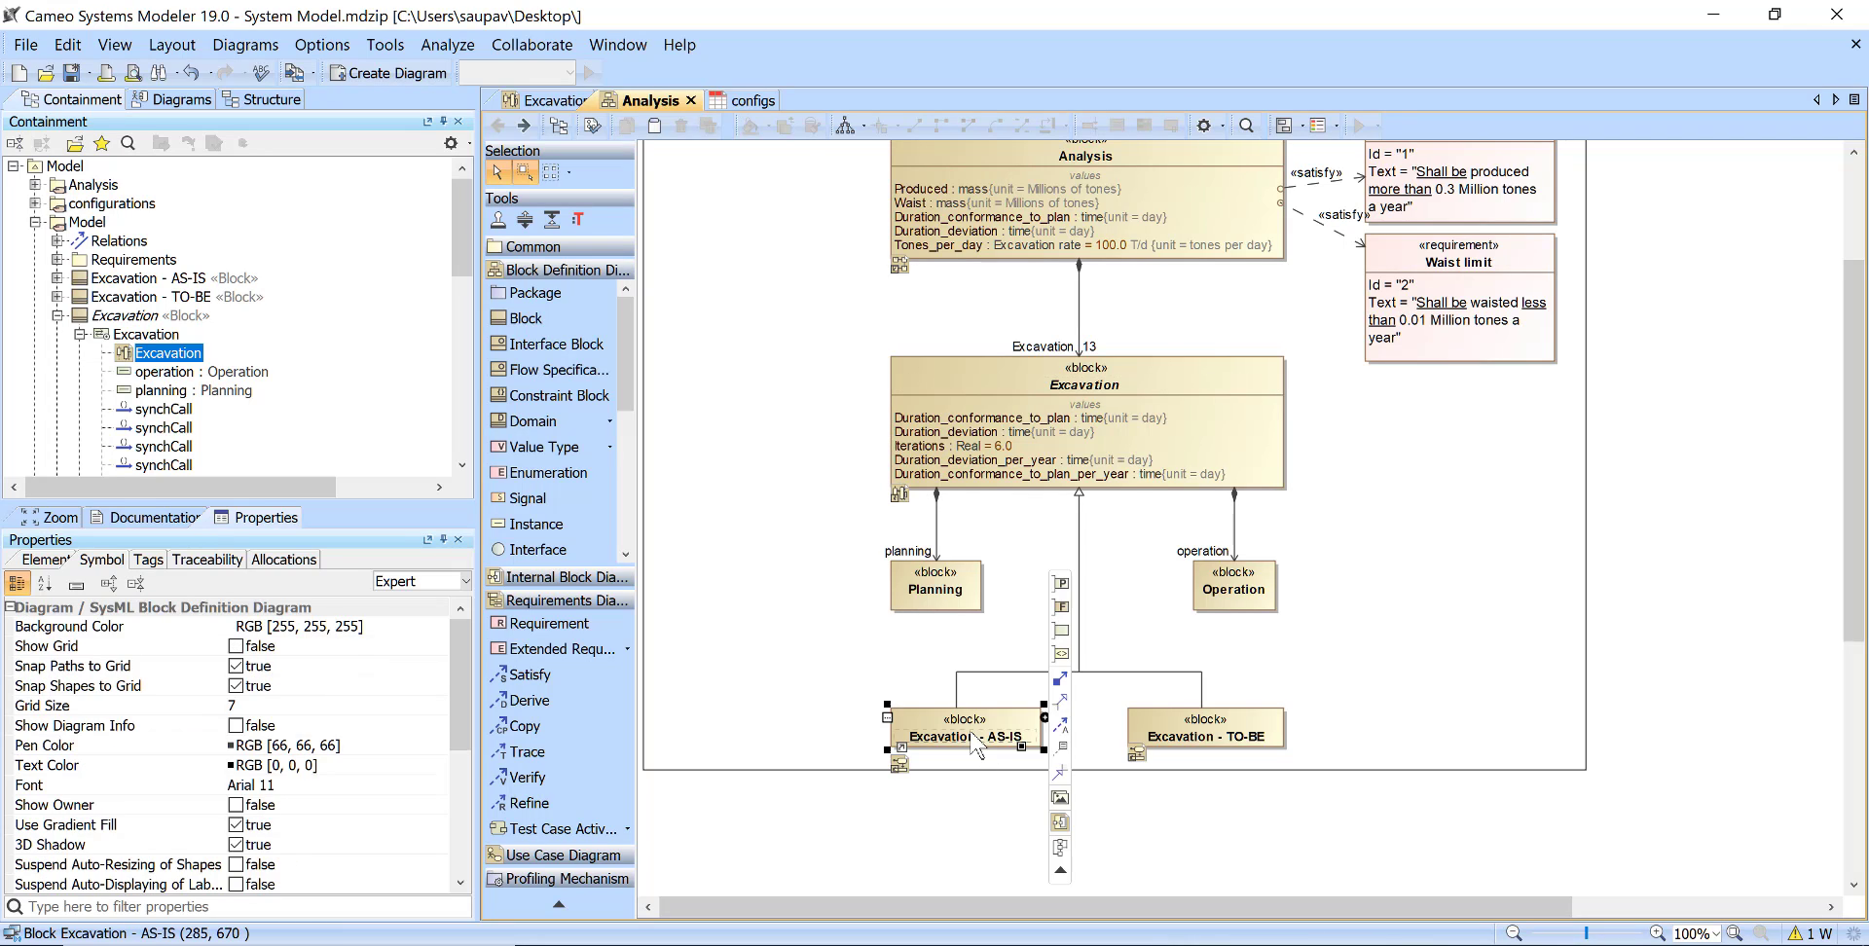
{"action": "double_click", "coordinate": [974, 738]}
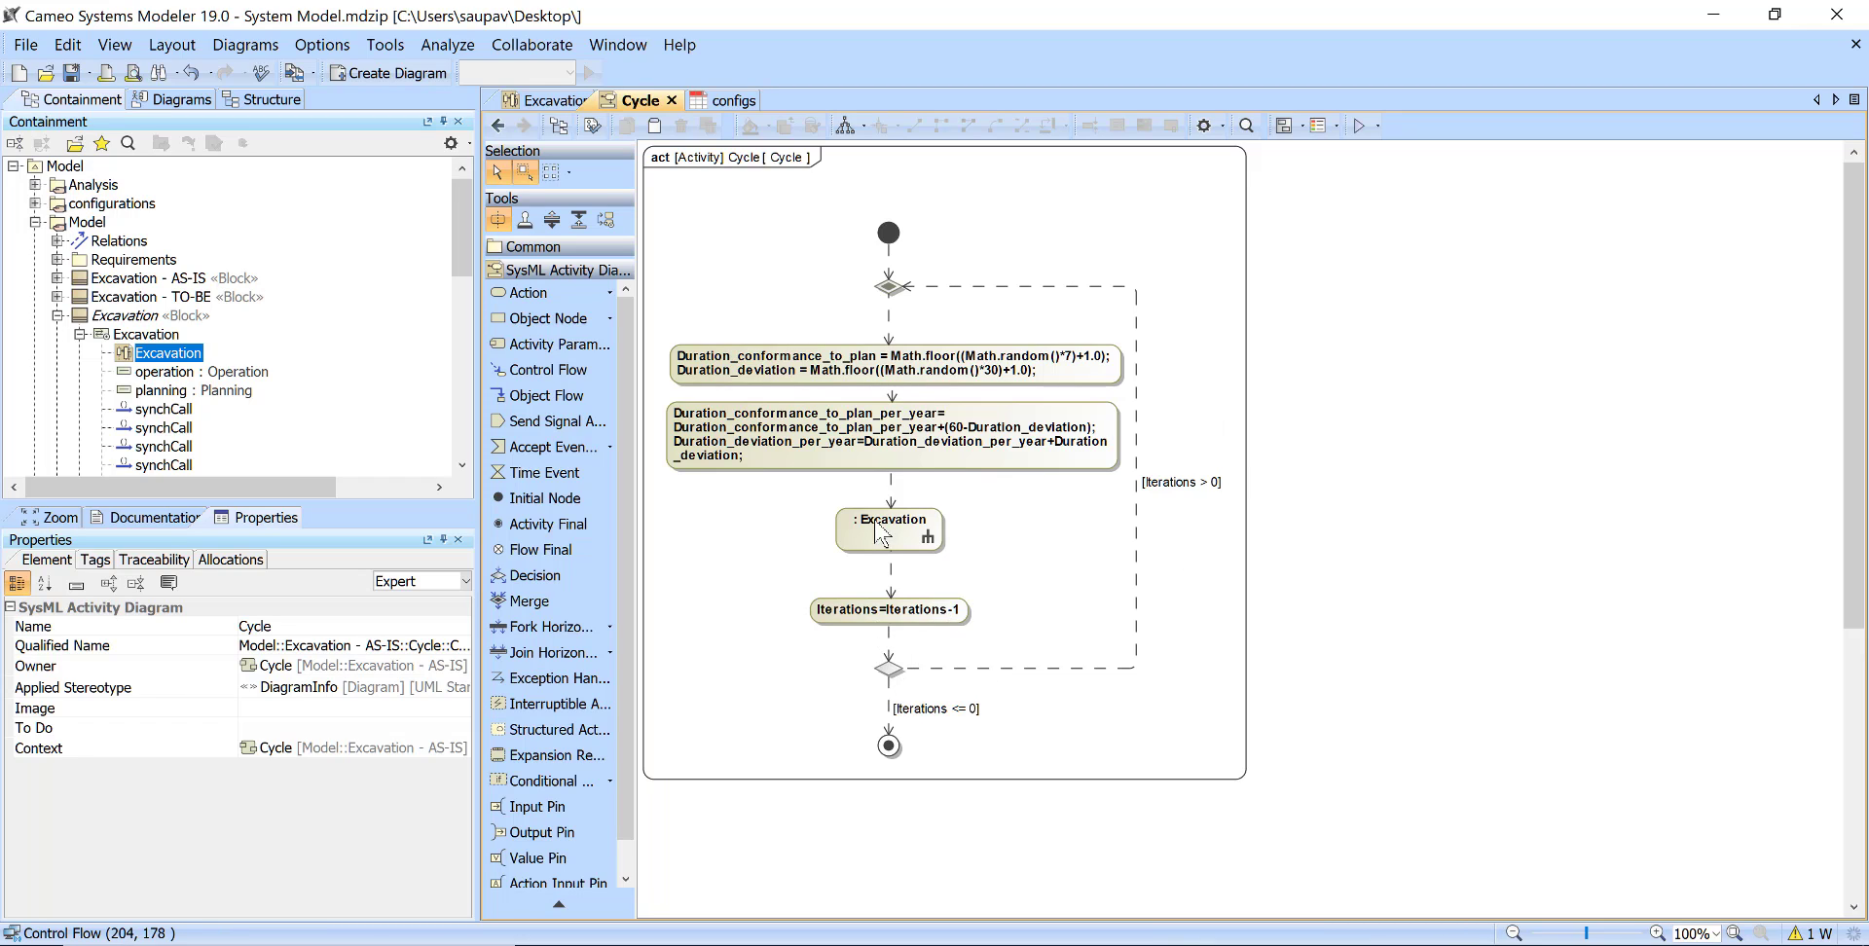
List the action types available for the Cycle activity diagram
{"action": "left_click", "coordinate": [531, 292]}
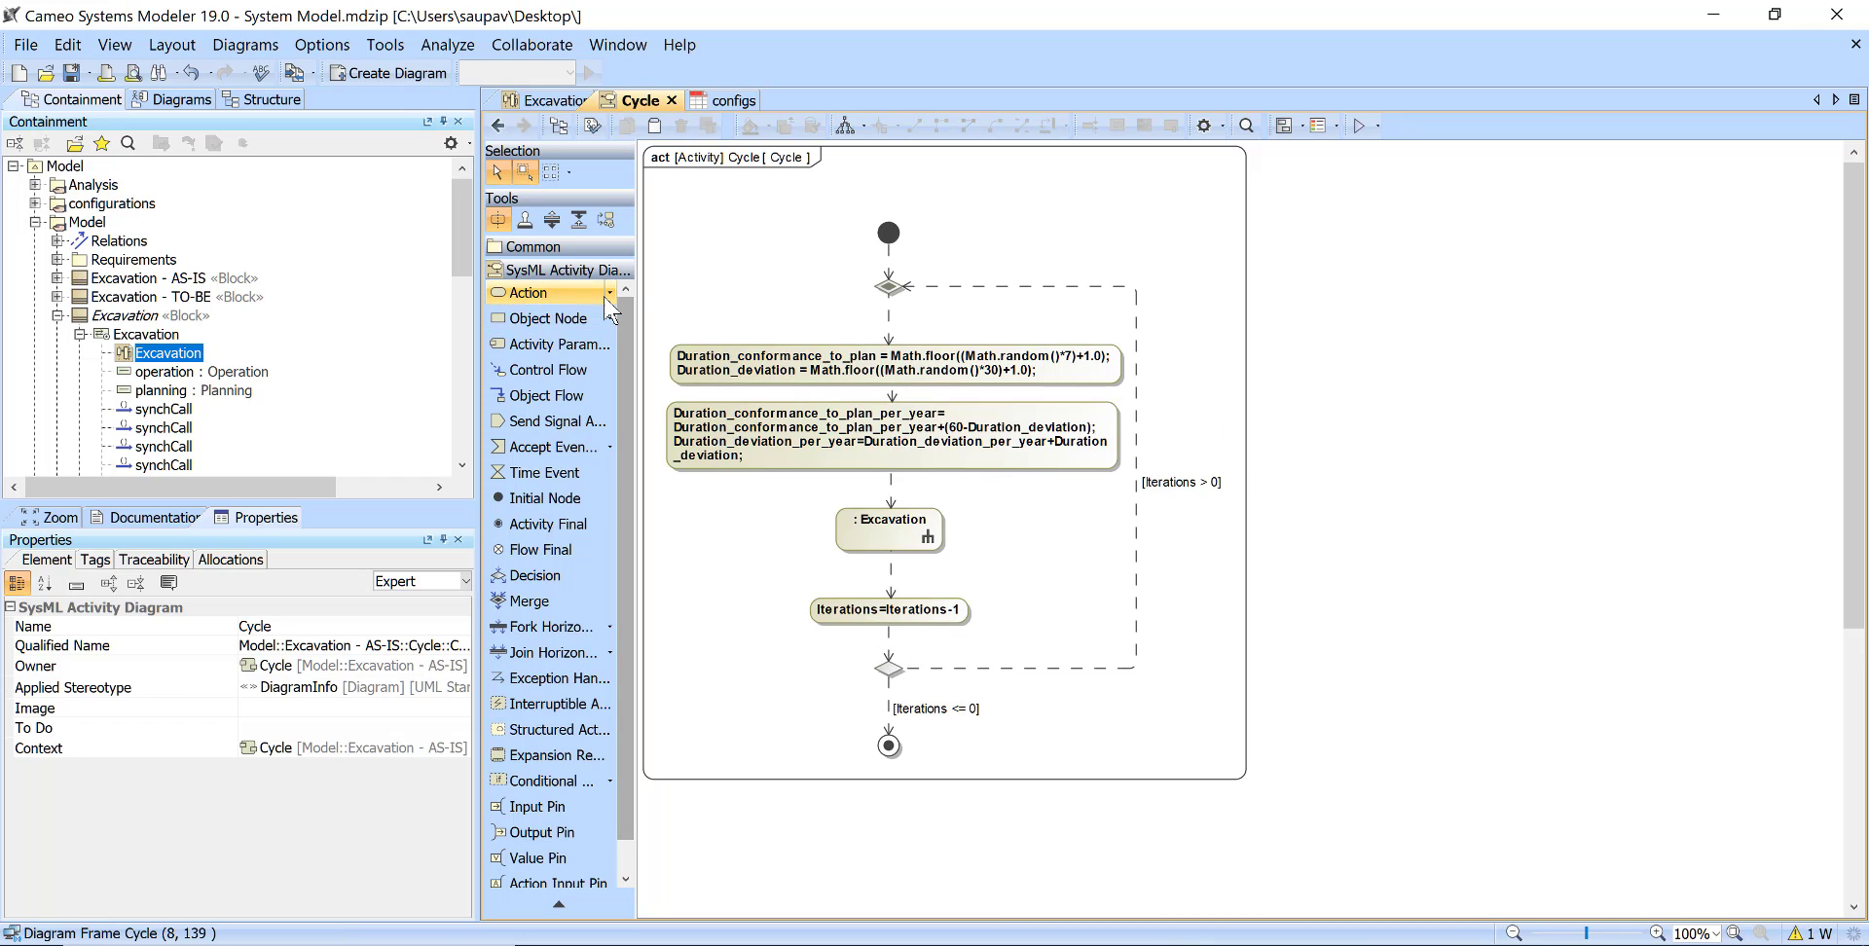
{"action": "left_click", "coordinate": [609, 292]}
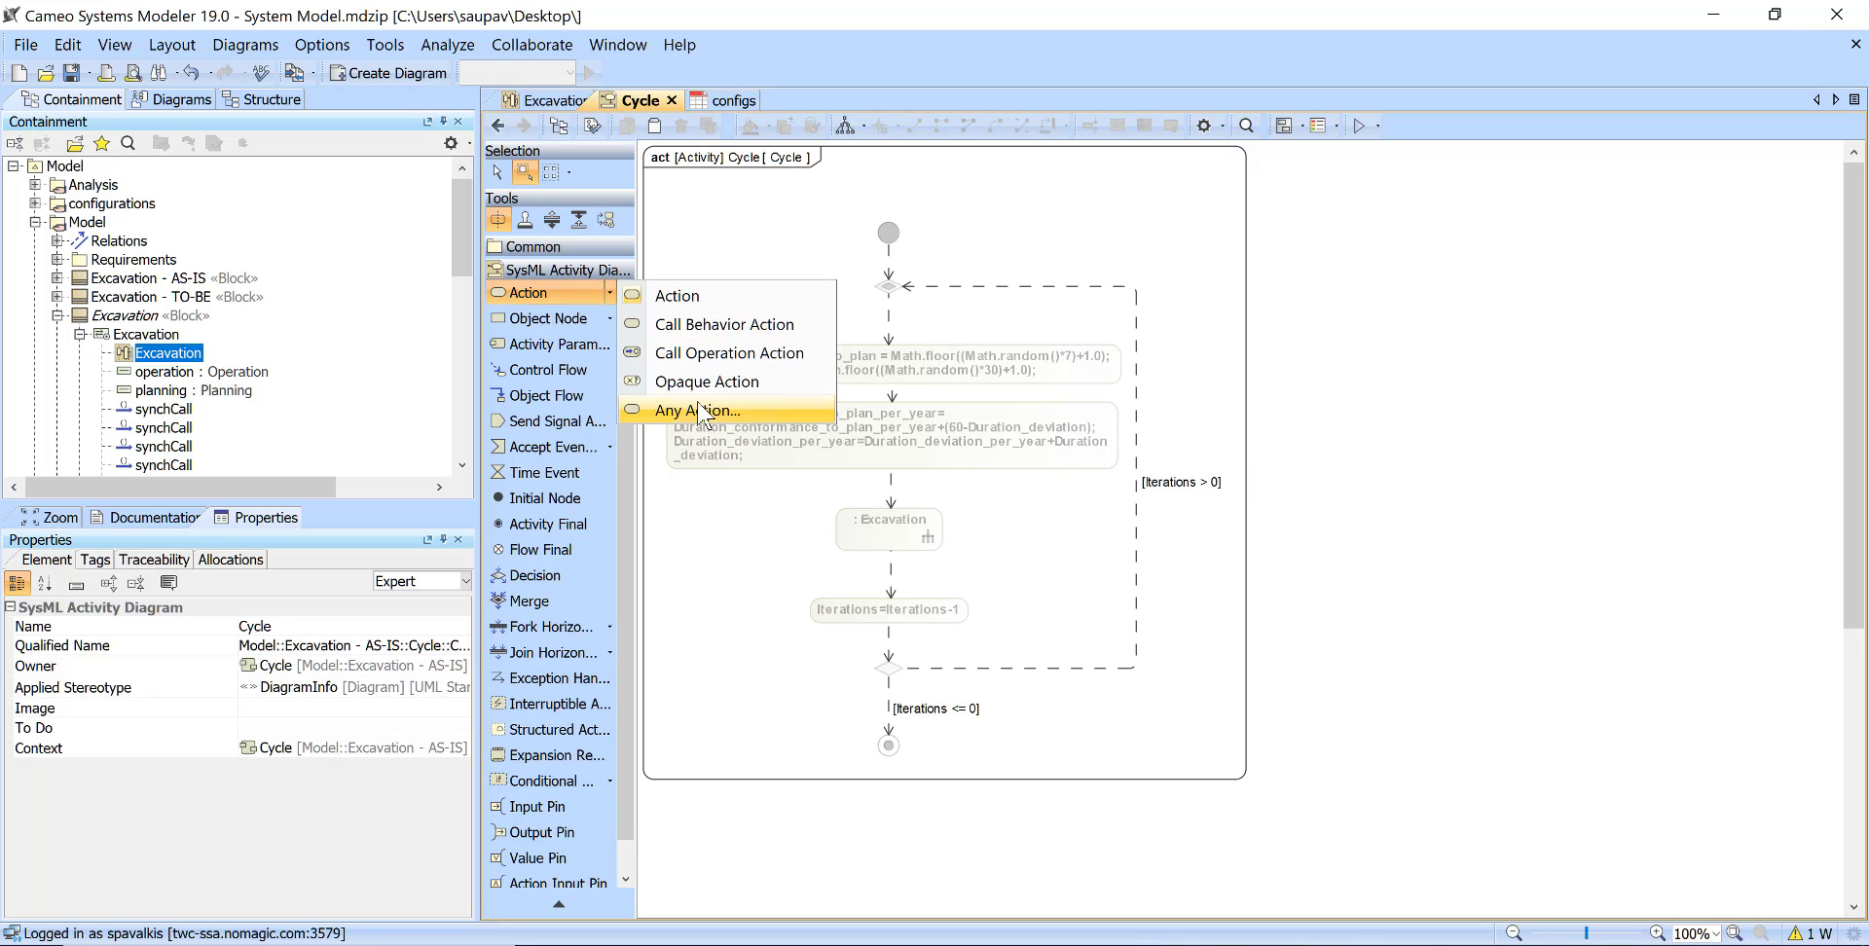
{"action": "key", "text": "Escape"}
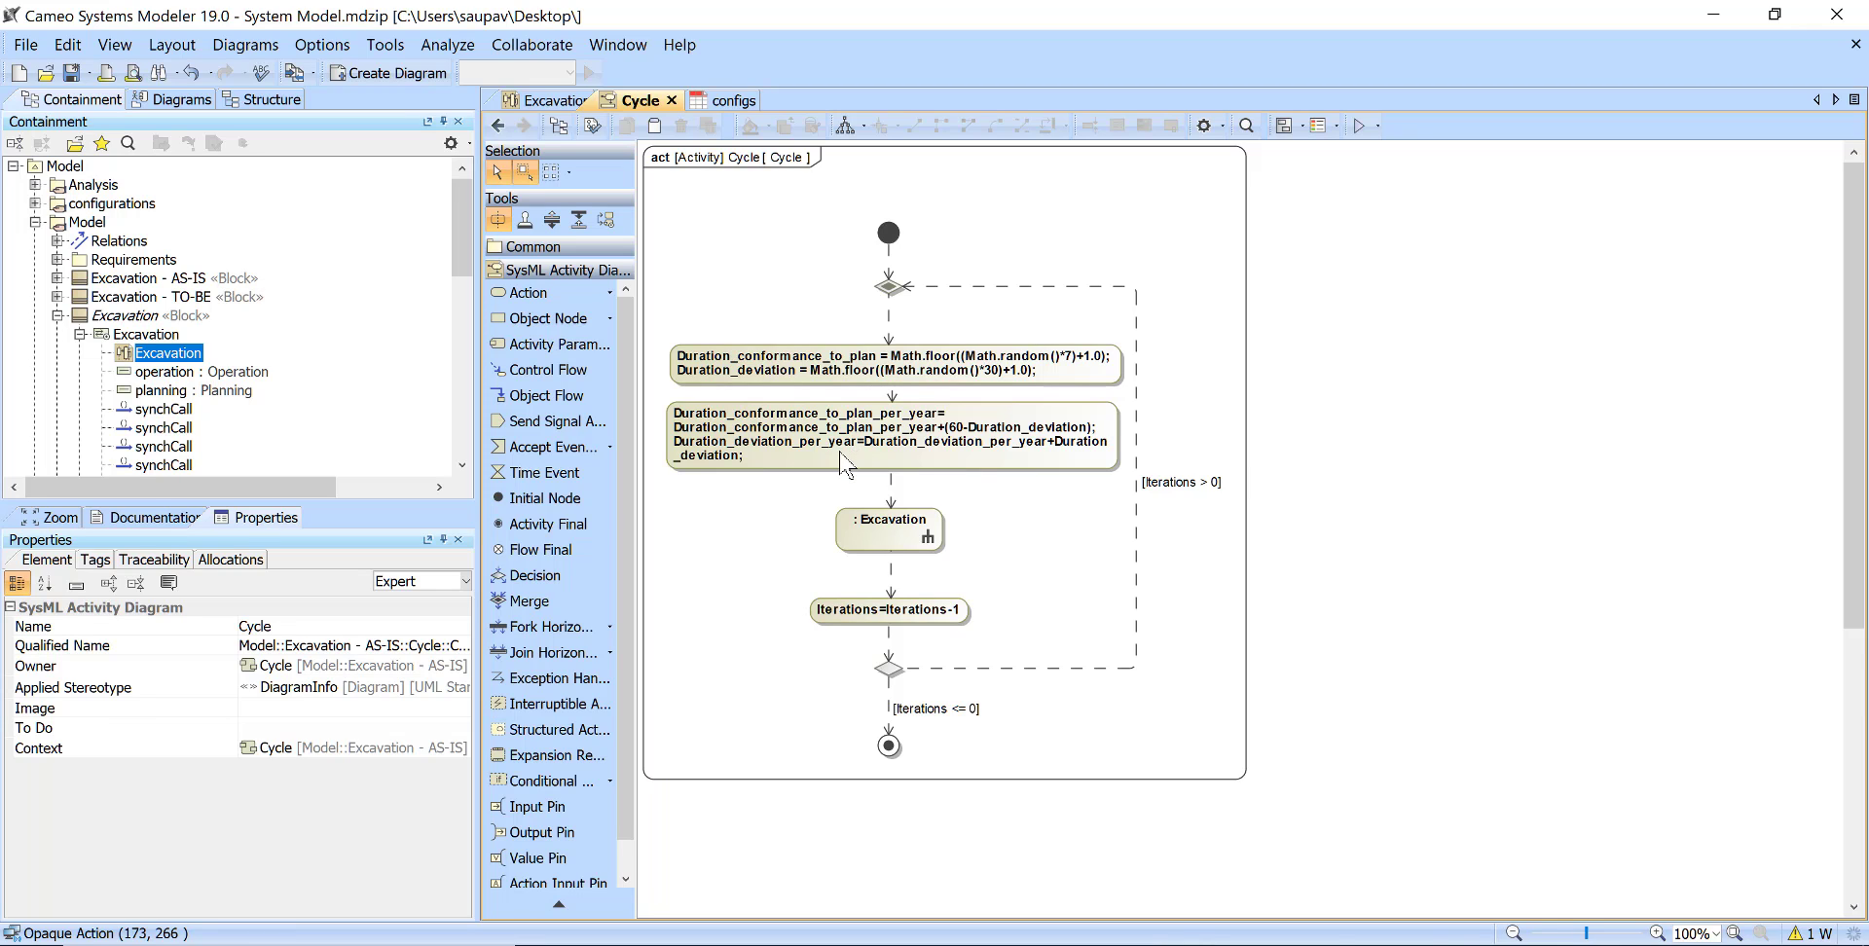
Compare the Cycle activities of the Excavation - AS-IS and Excavation - TO-BE blocks, going through the Analysis diagram
{"action": "left_click", "coordinate": [498, 126]}
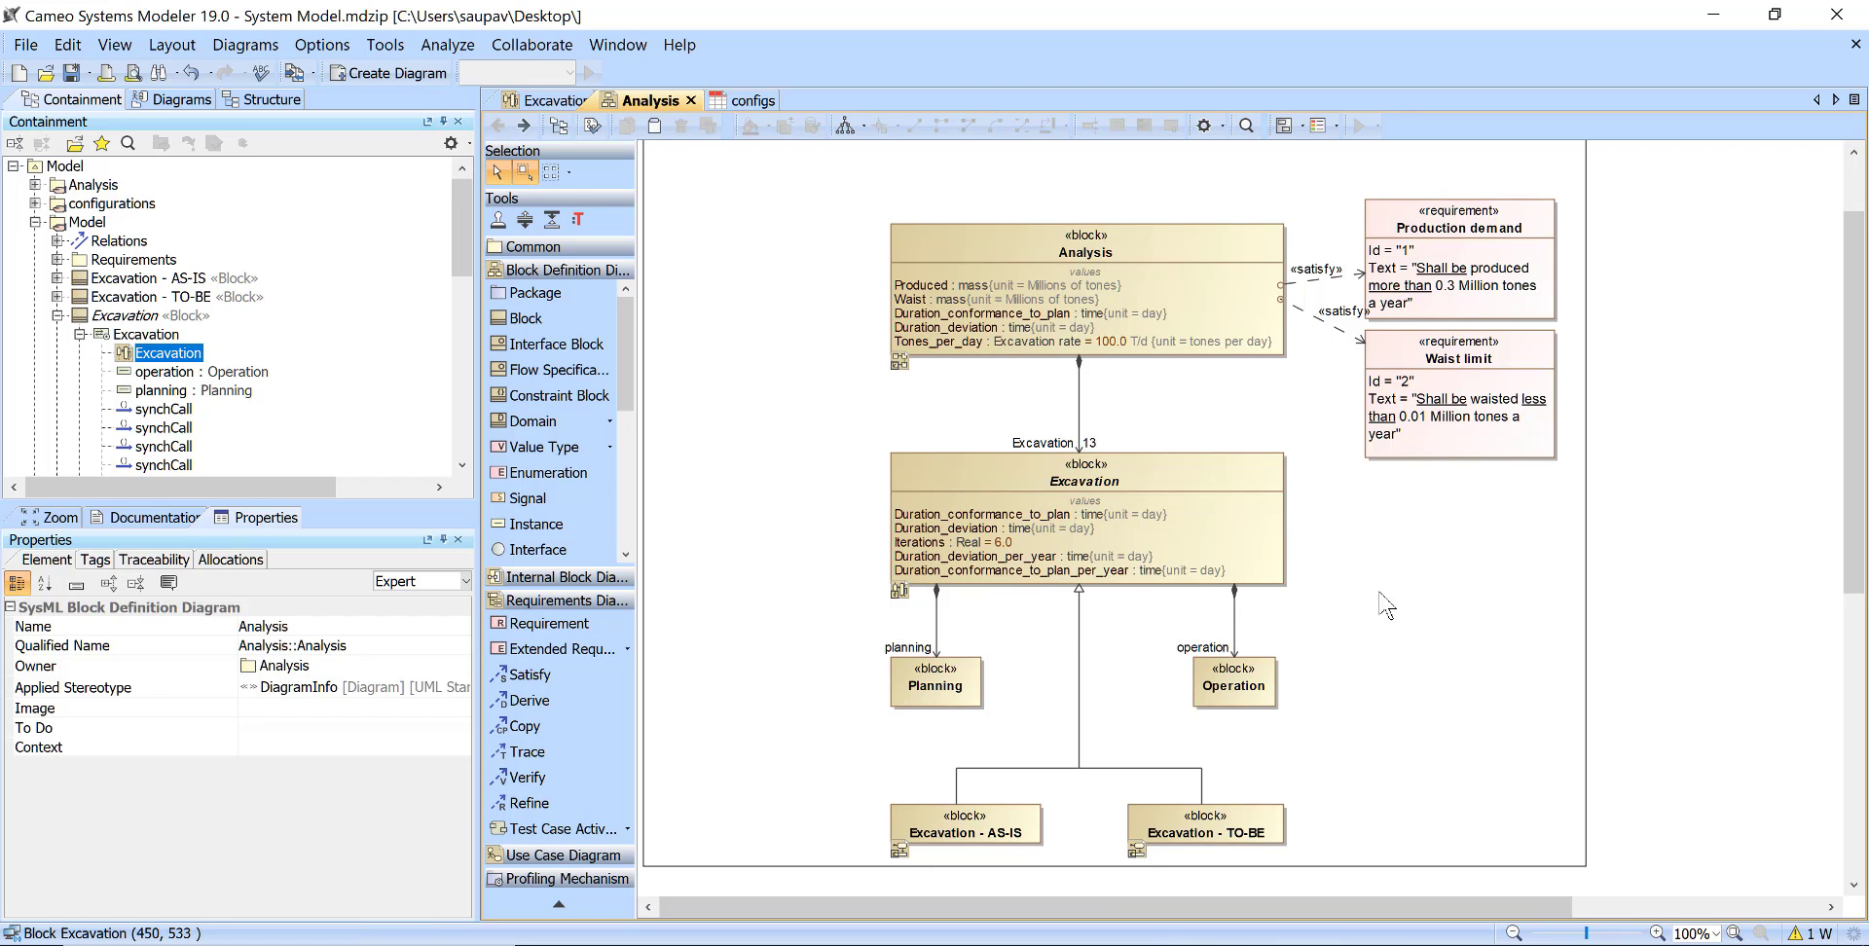
{"action": "scroll", "coordinate": [869, 608], "scroll_direction": "down", "scroll_amount": 2}
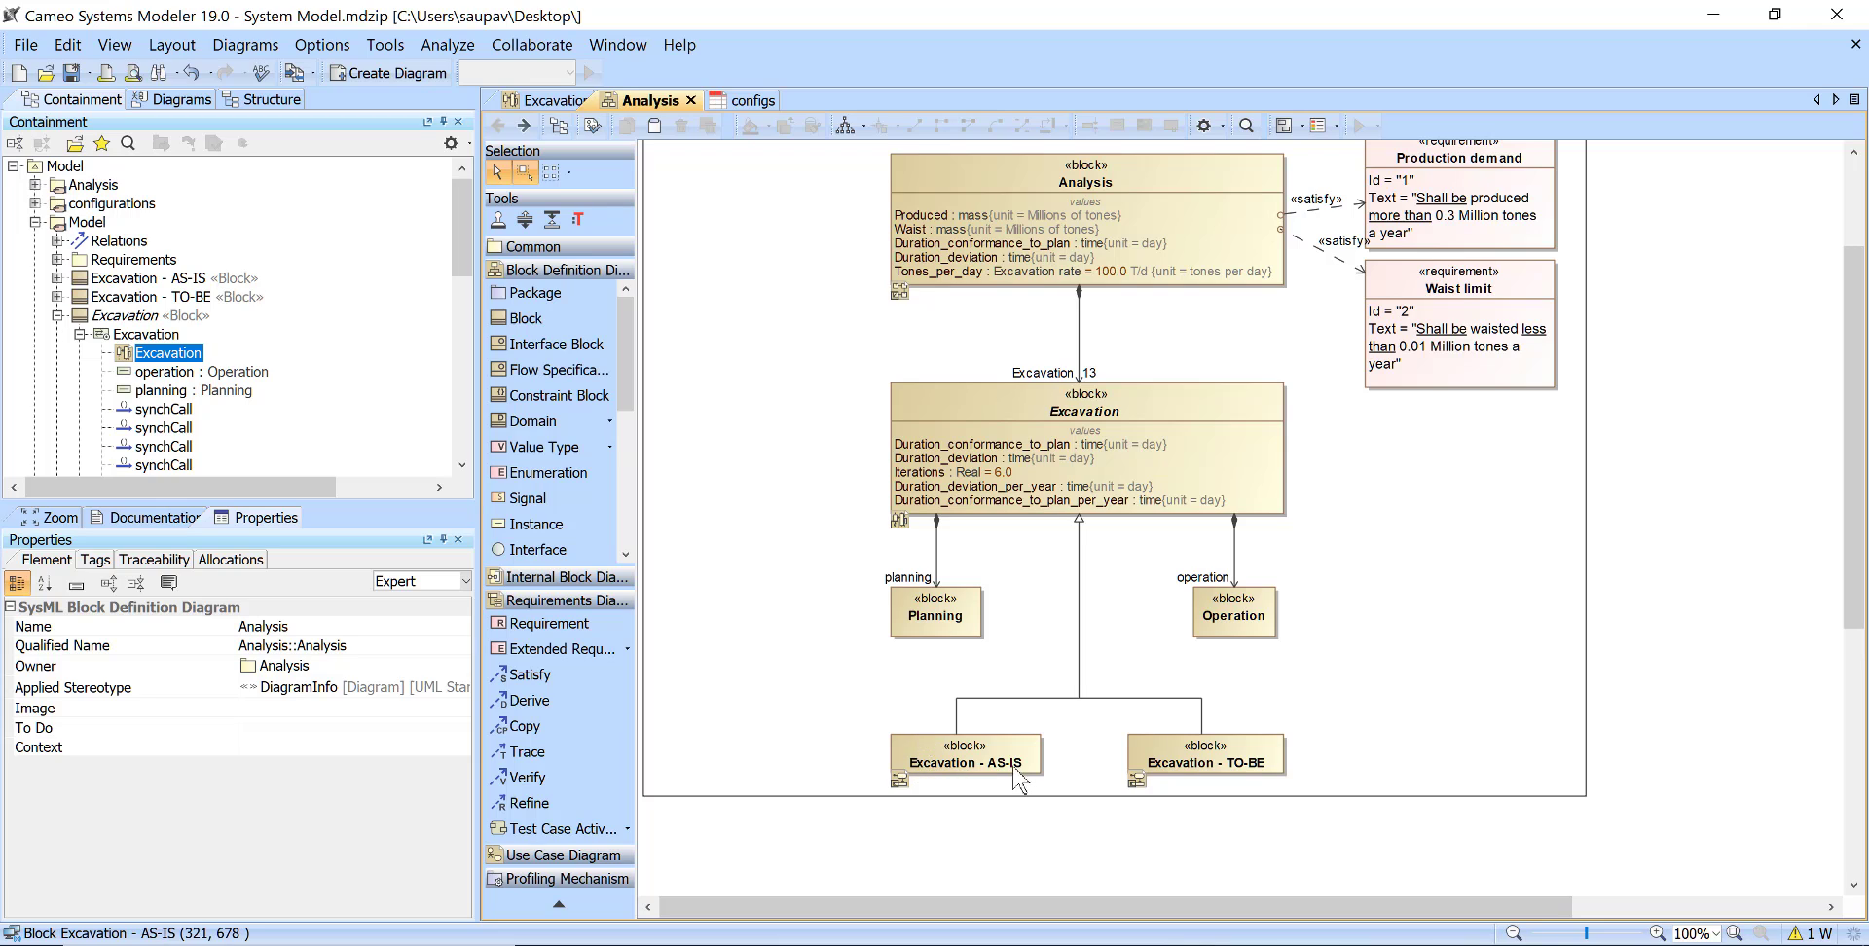
{"action": "scroll", "coordinate": [1268, 758], "scroll_direction": "up", "scroll_amount": 1}
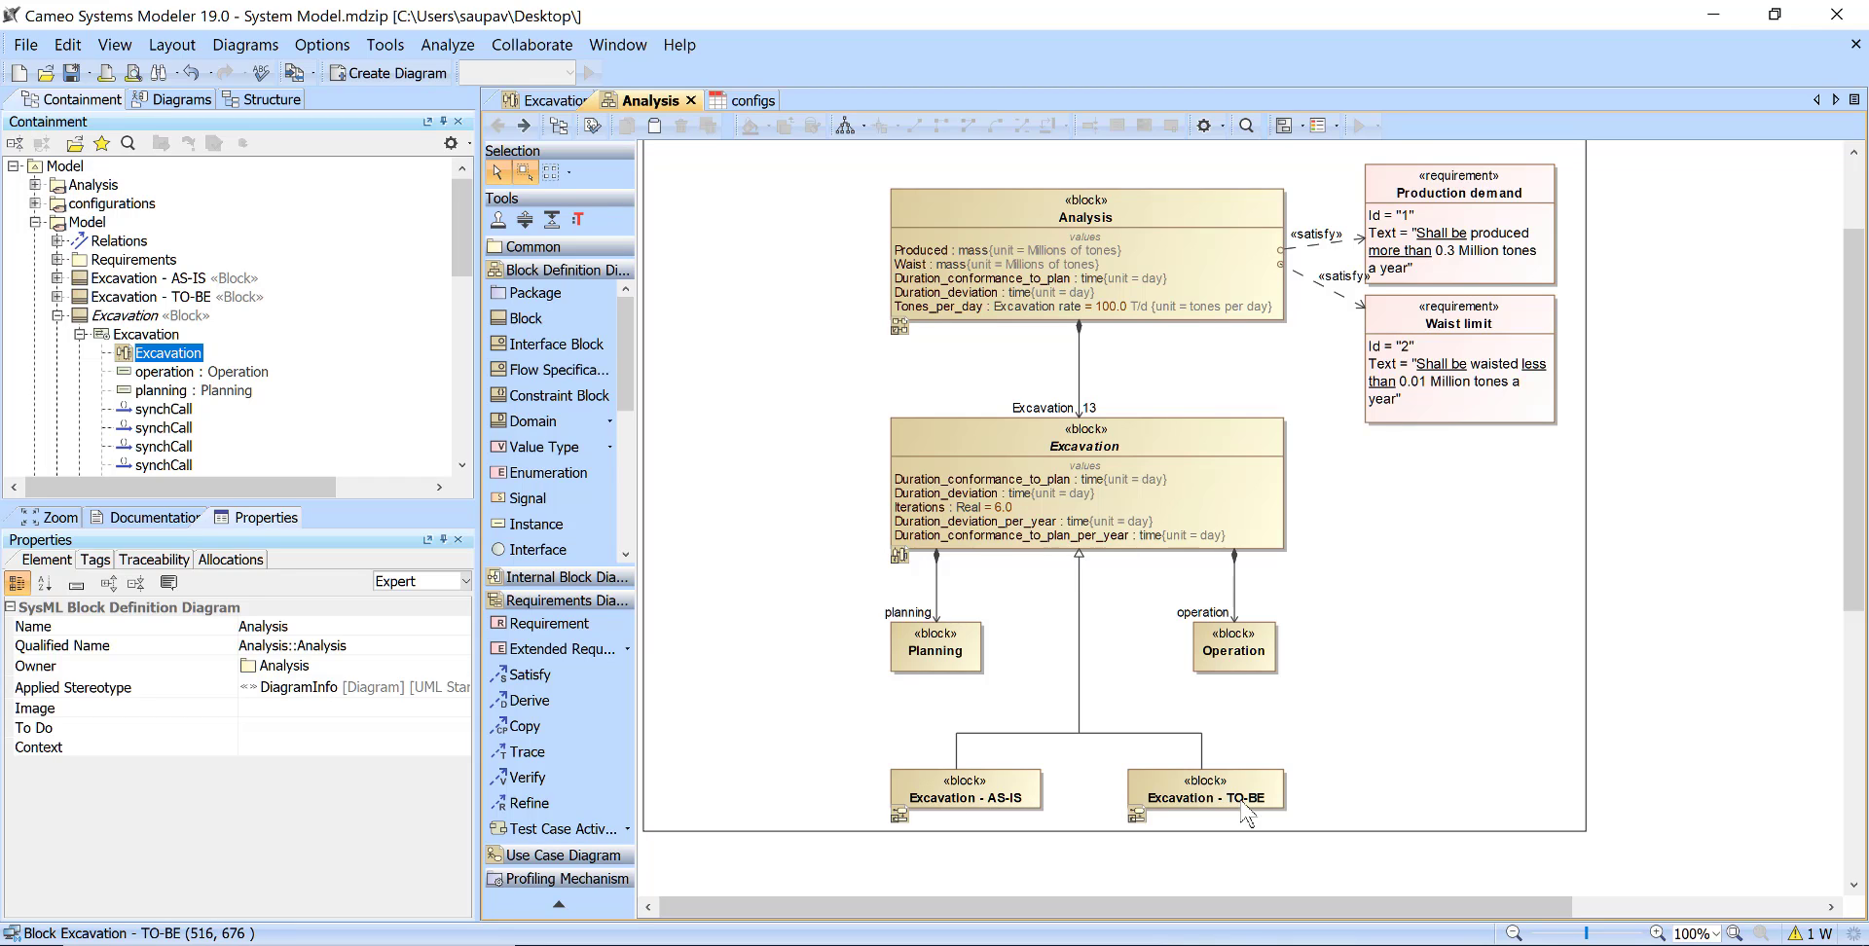
{"action": "double_click", "coordinate": [984, 794]}
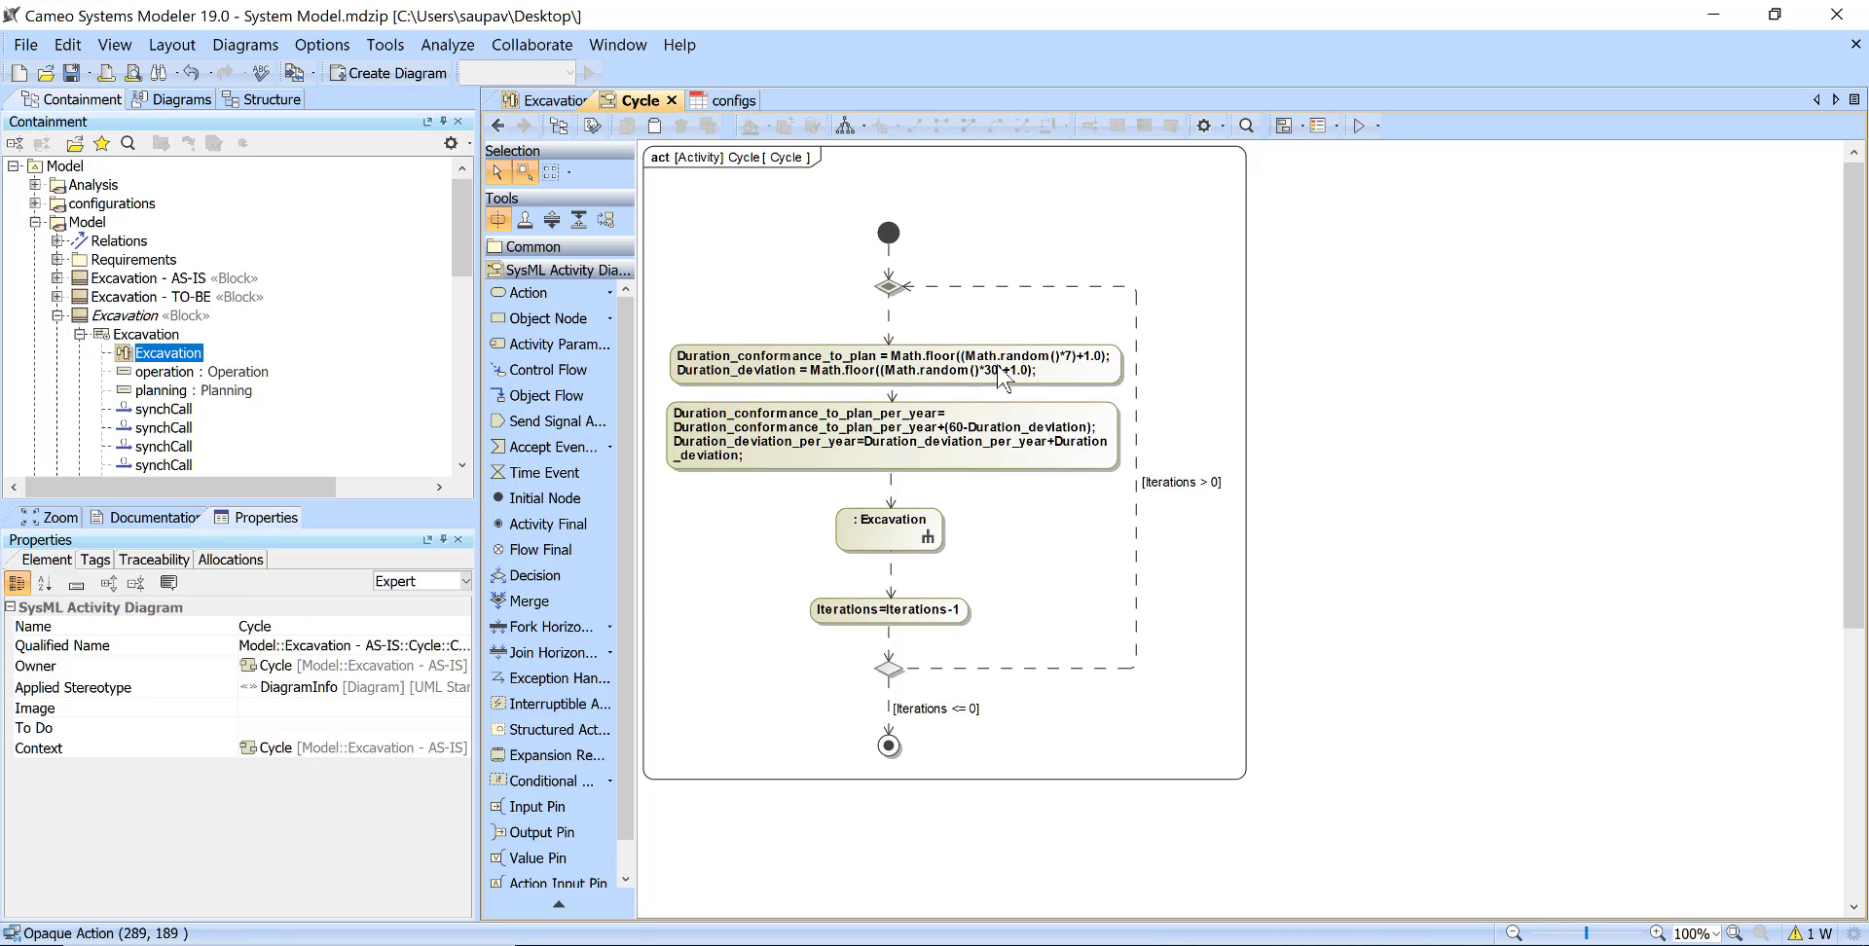
{"action": "left_click", "coordinate": [497, 125]}
{"action": "double_click", "coordinate": [1212, 867]}
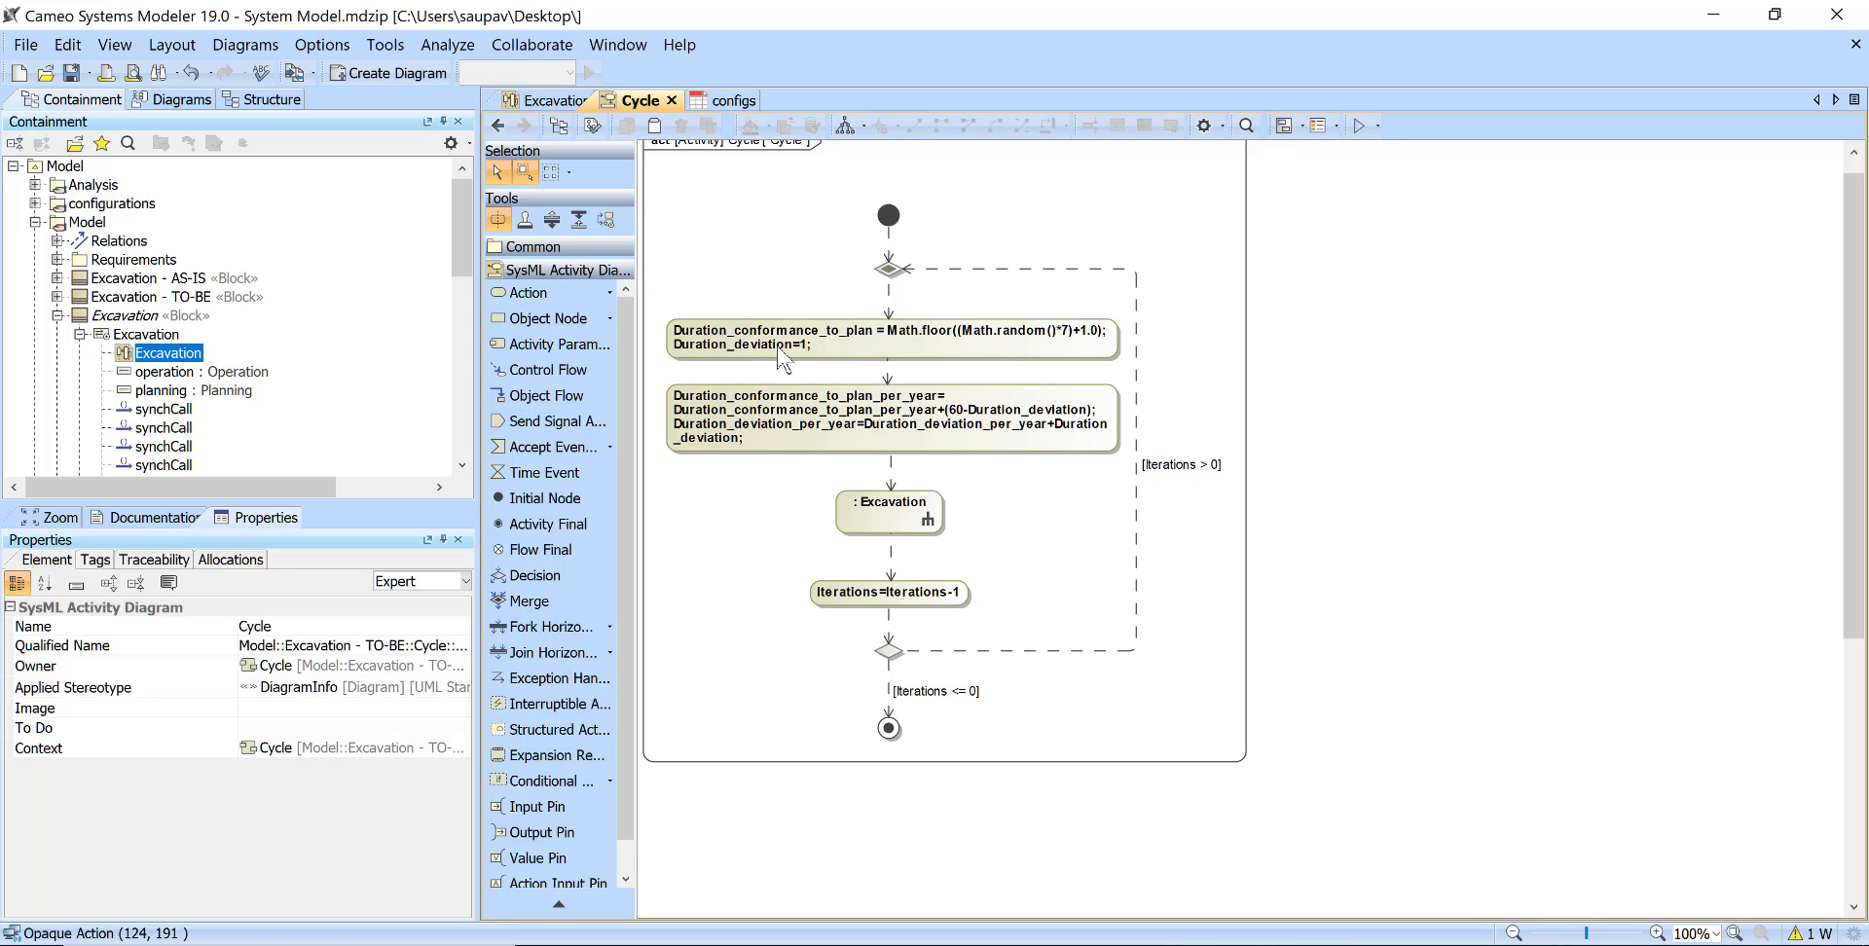
Return to the Analysis diagram and inspect the multiplicity of the Excavation part between the Analysis and Excavation blocks
{"action": "left_click", "coordinate": [498, 126]}
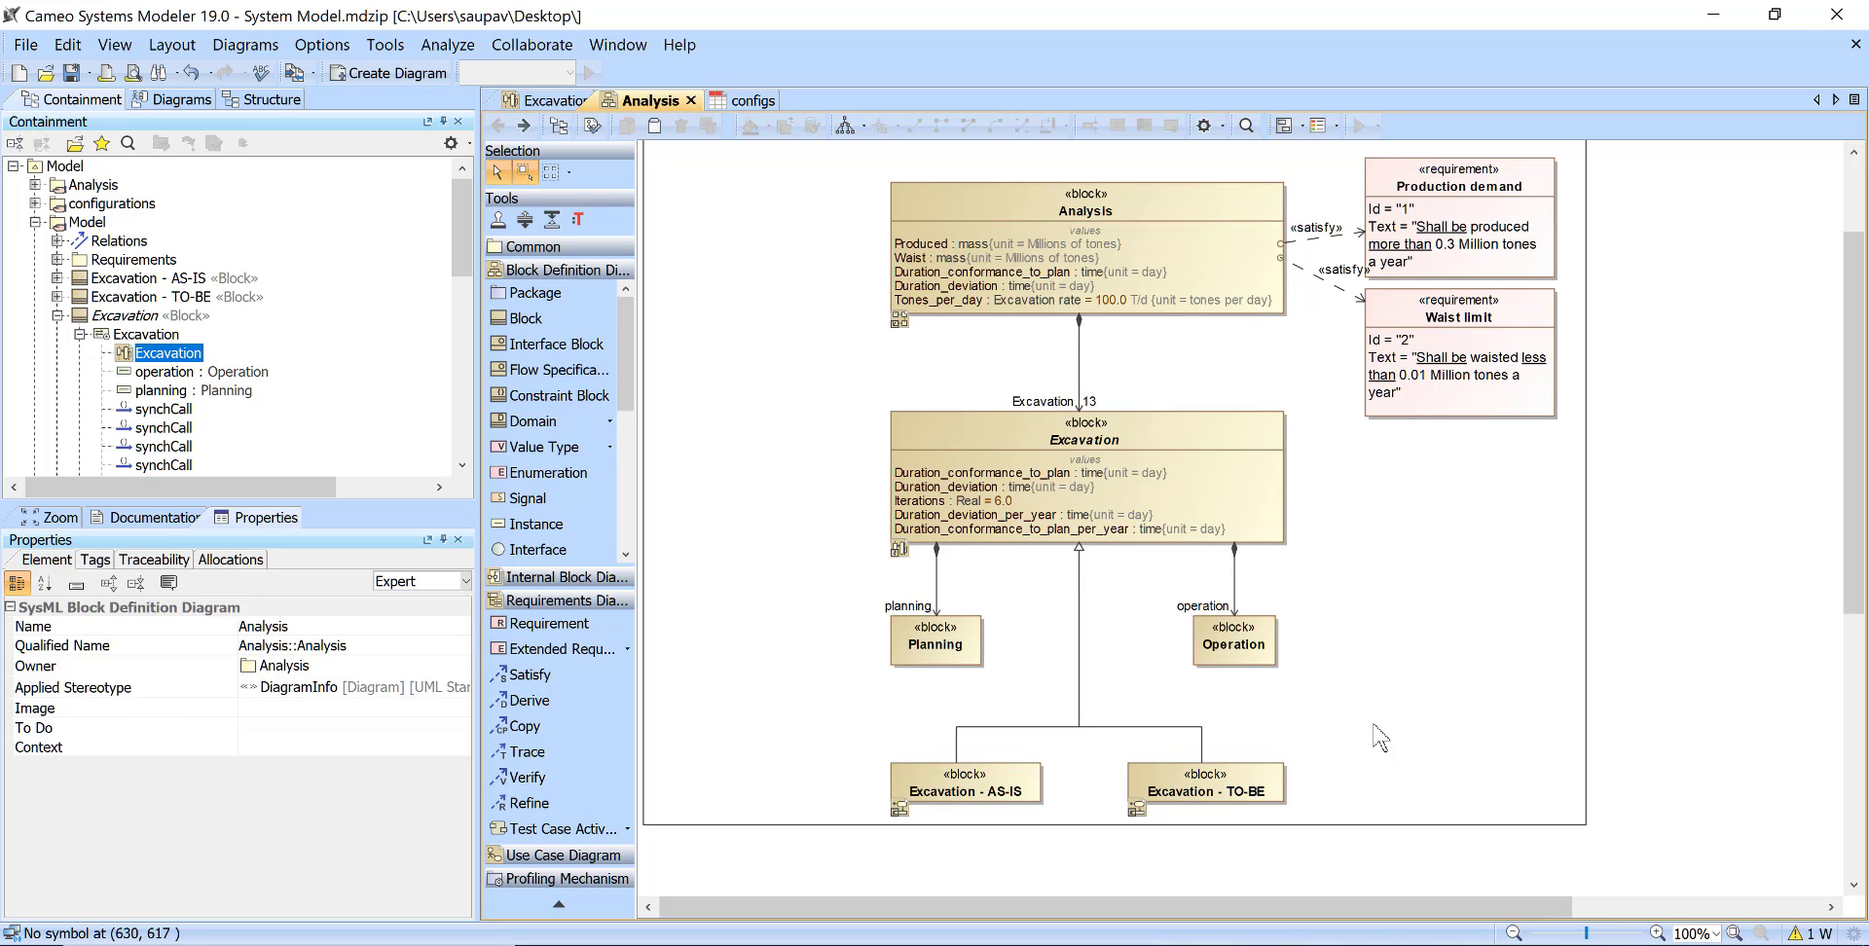
{"action": "scroll", "coordinate": [1386, 732], "scroll_direction": "up", "scroll_amount": 3}
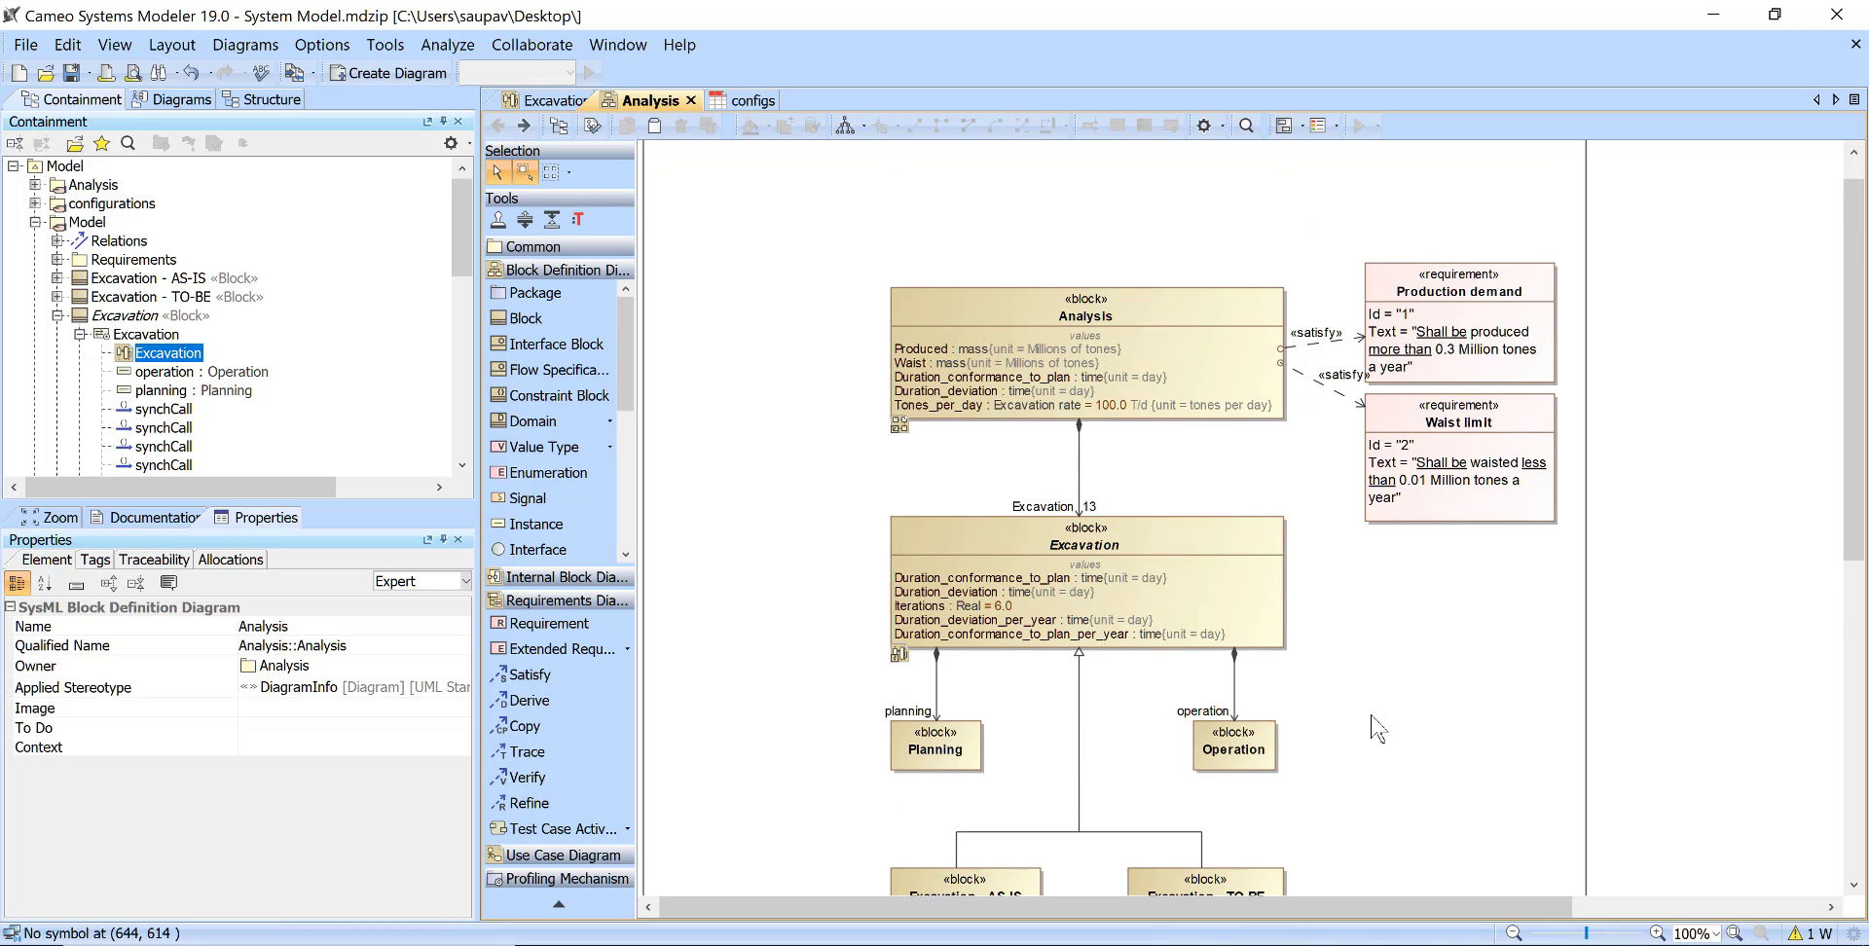
{"action": "scroll", "coordinate": [1314, 662], "scroll_direction": "down", "scroll_amount": 2}
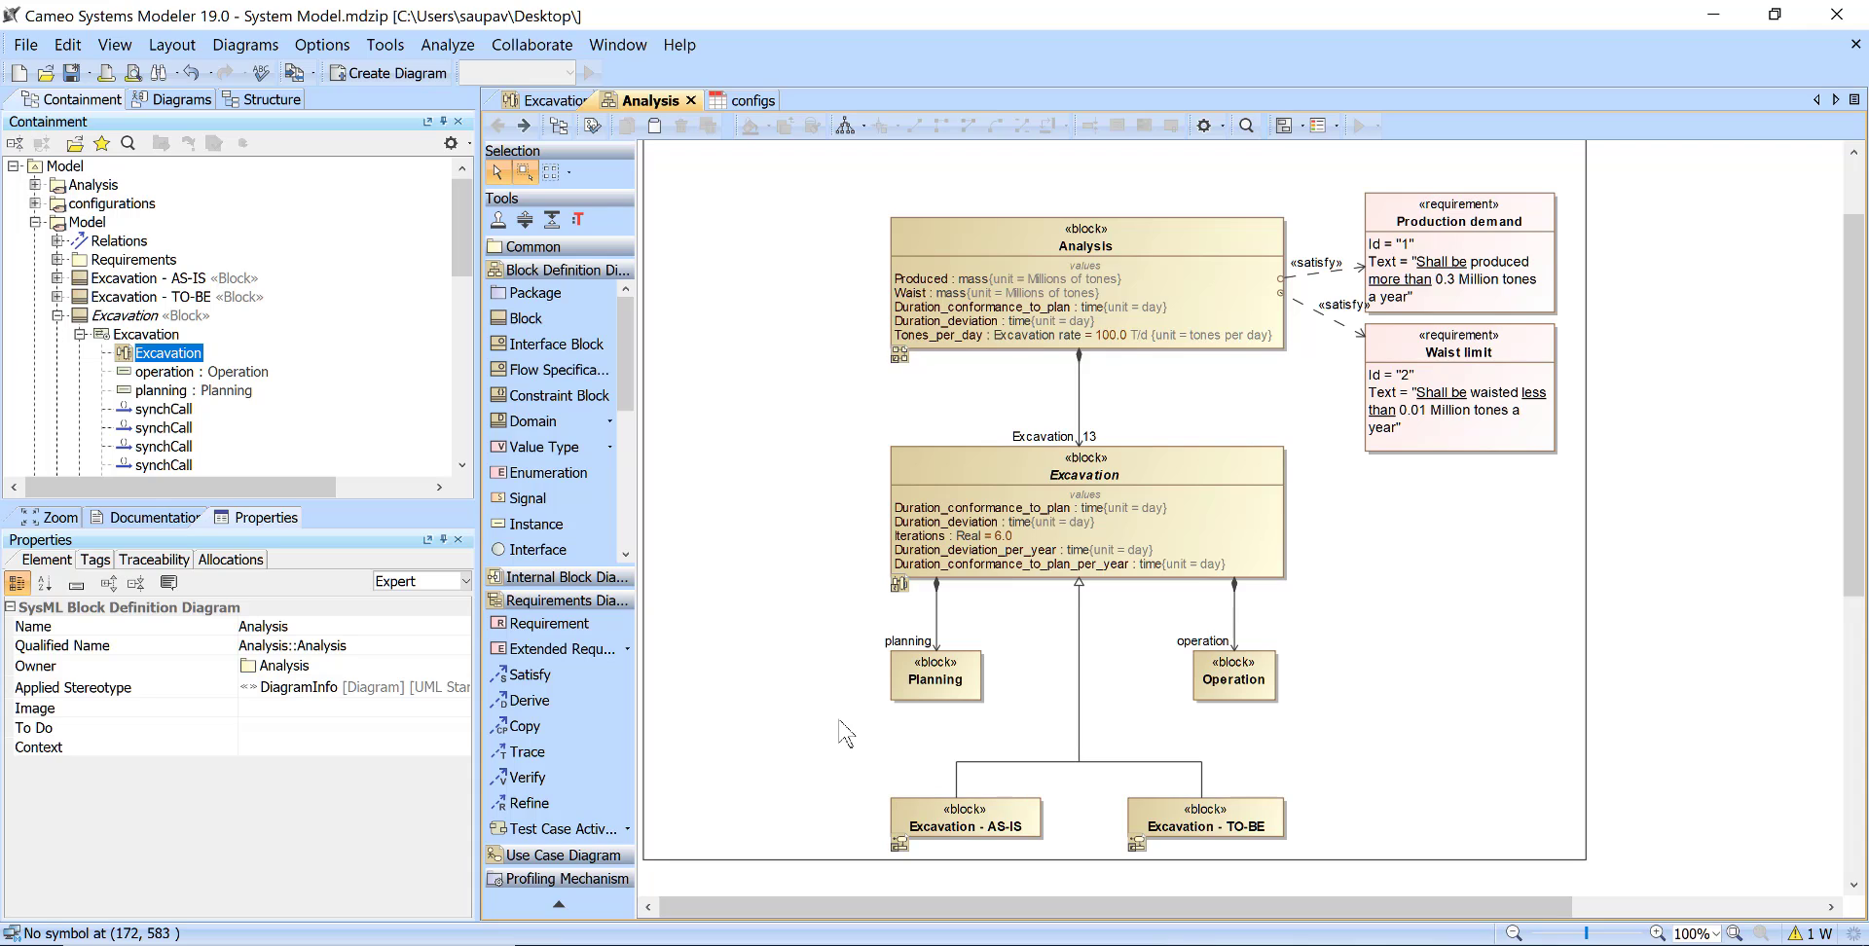
{"action": "scroll", "coordinate": [845, 732], "scroll_direction": "up", "scroll_amount": 3}
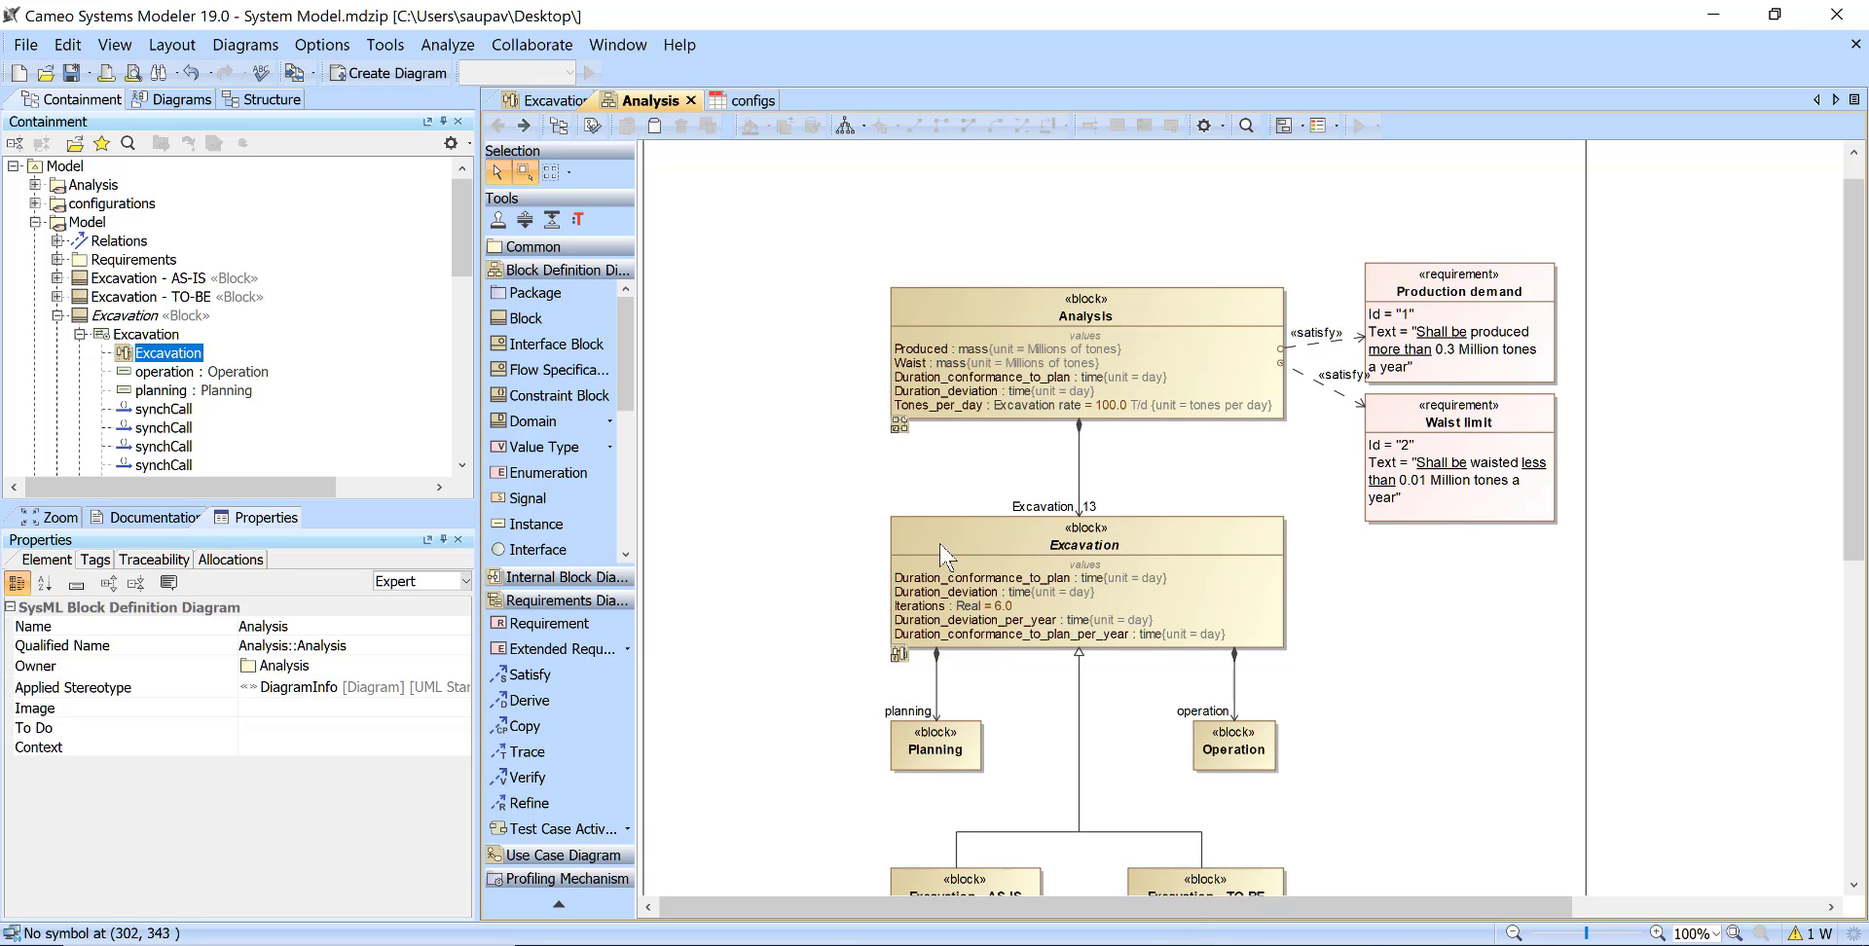
{"action": "scroll", "coordinate": [1385, 818], "scroll_direction": "down", "scroll_amount": 2}
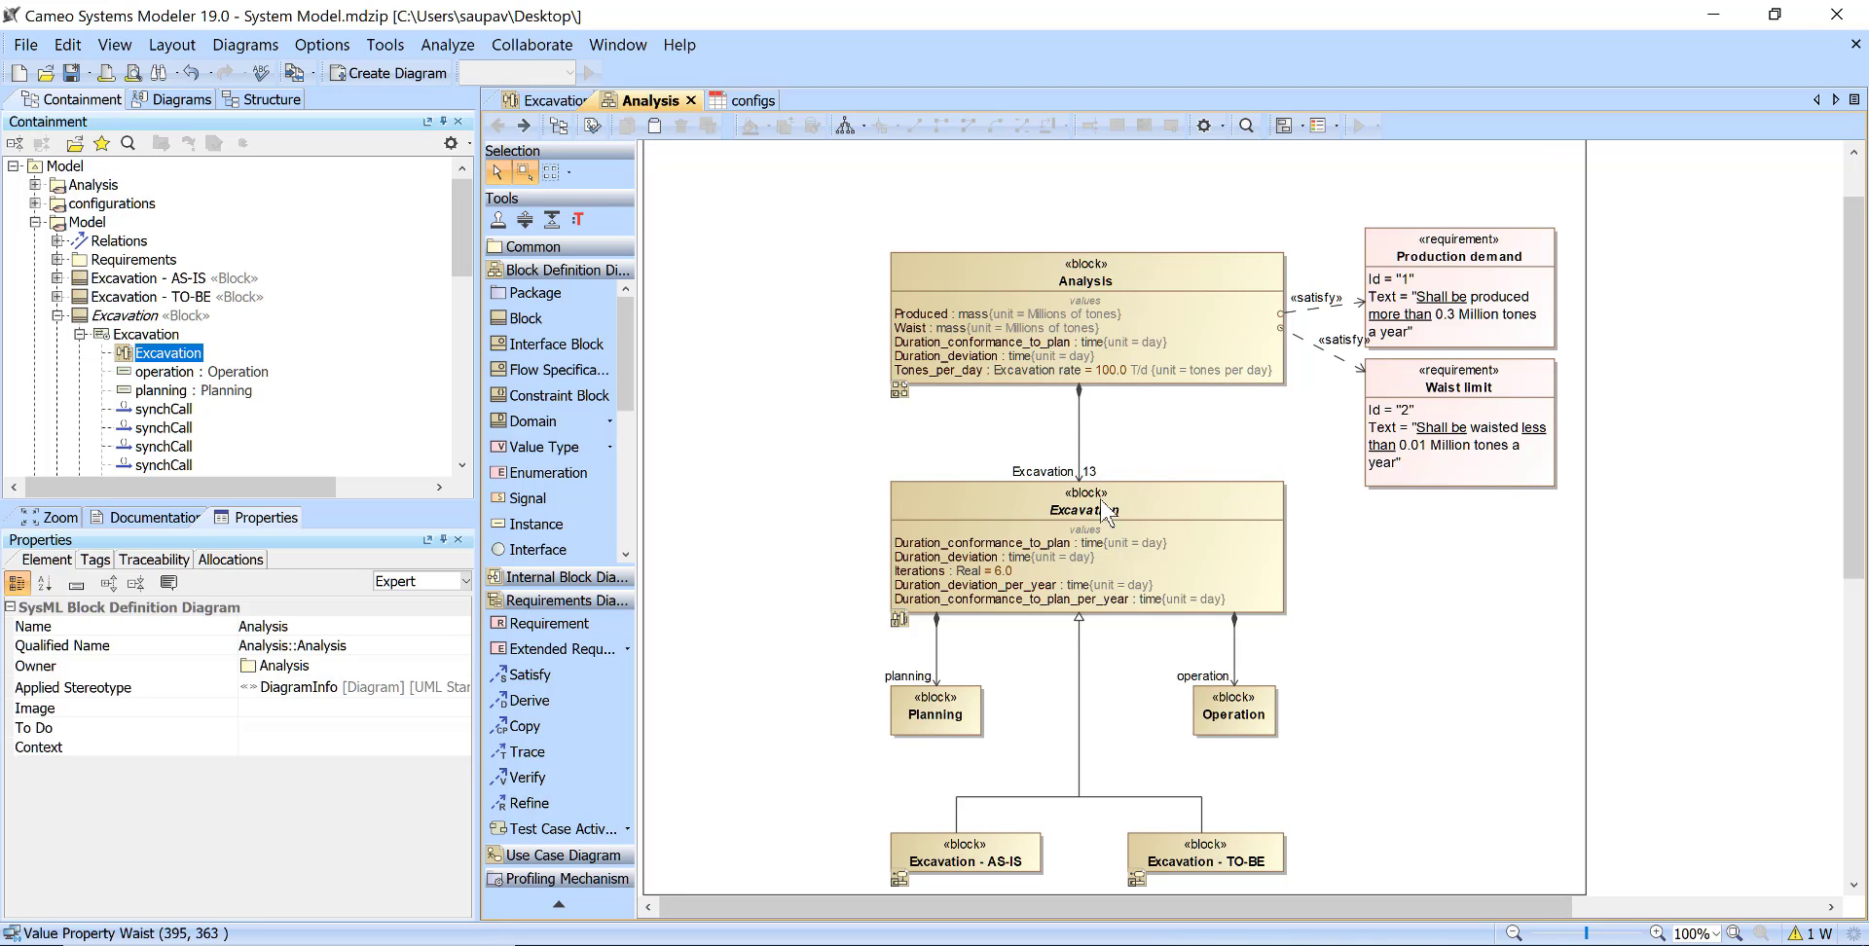
{"action": "double_click", "coordinate": [1096, 471]}
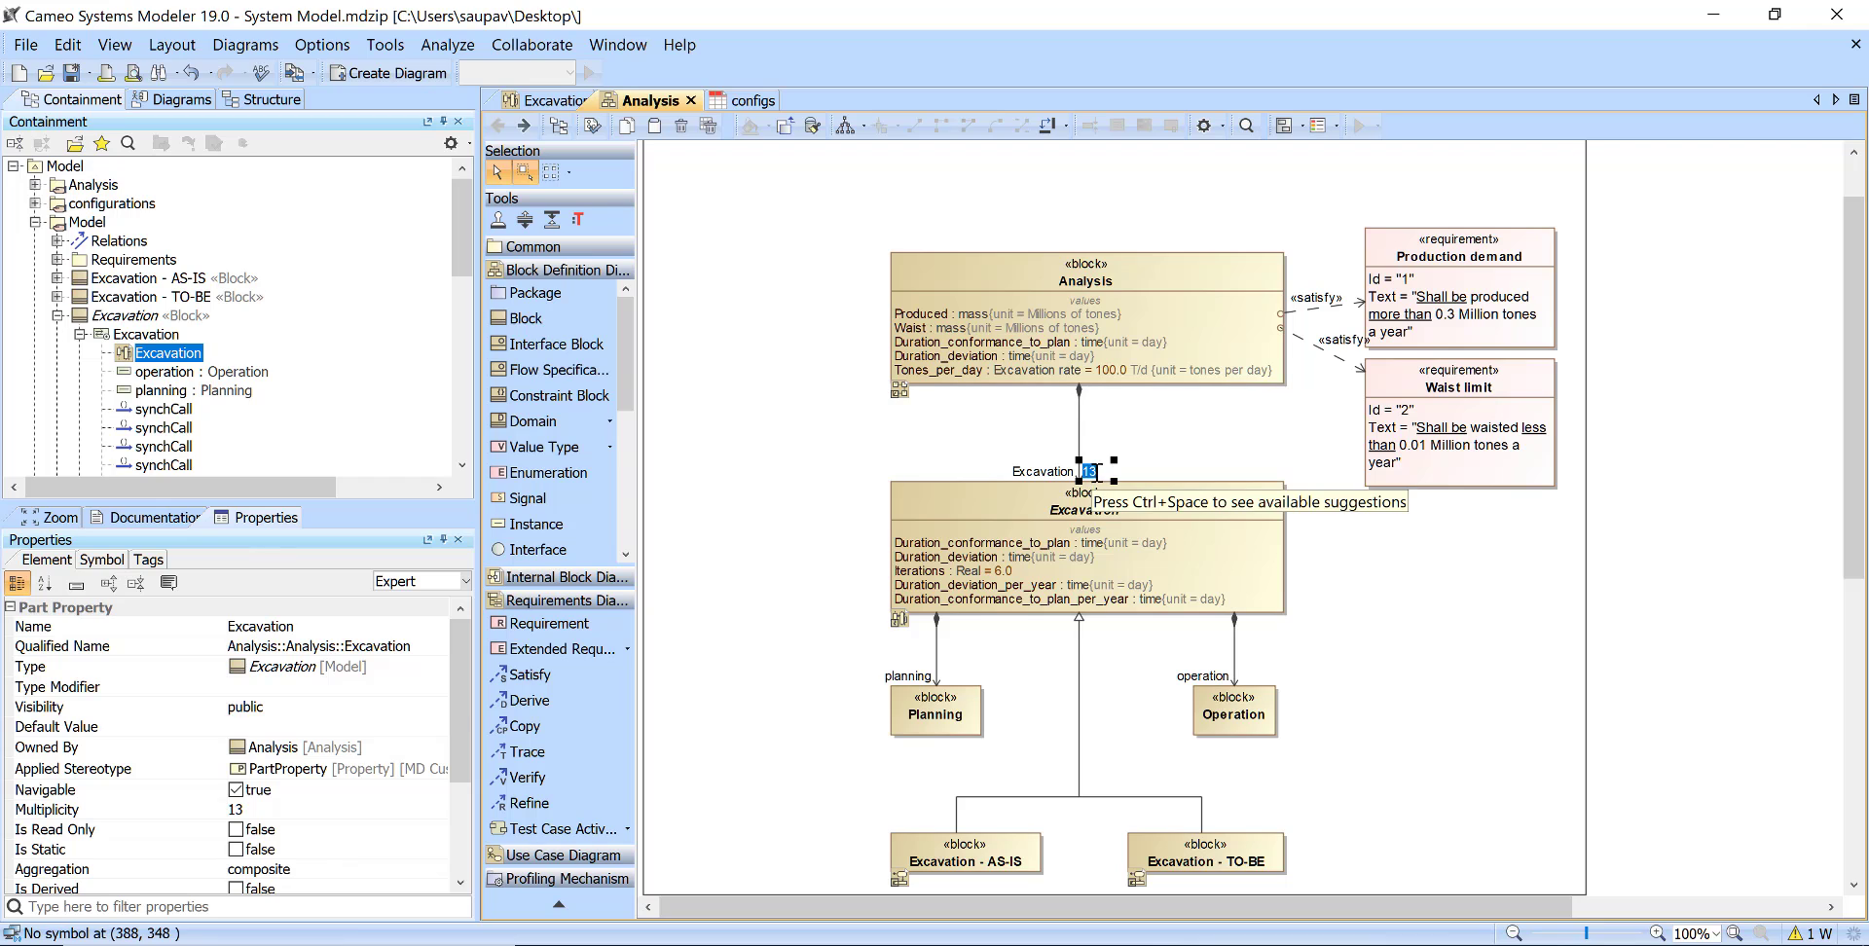
{"action": "left_click", "coordinate": [1131, 469]}
{"action": "left_click", "coordinate": [1100, 477]}
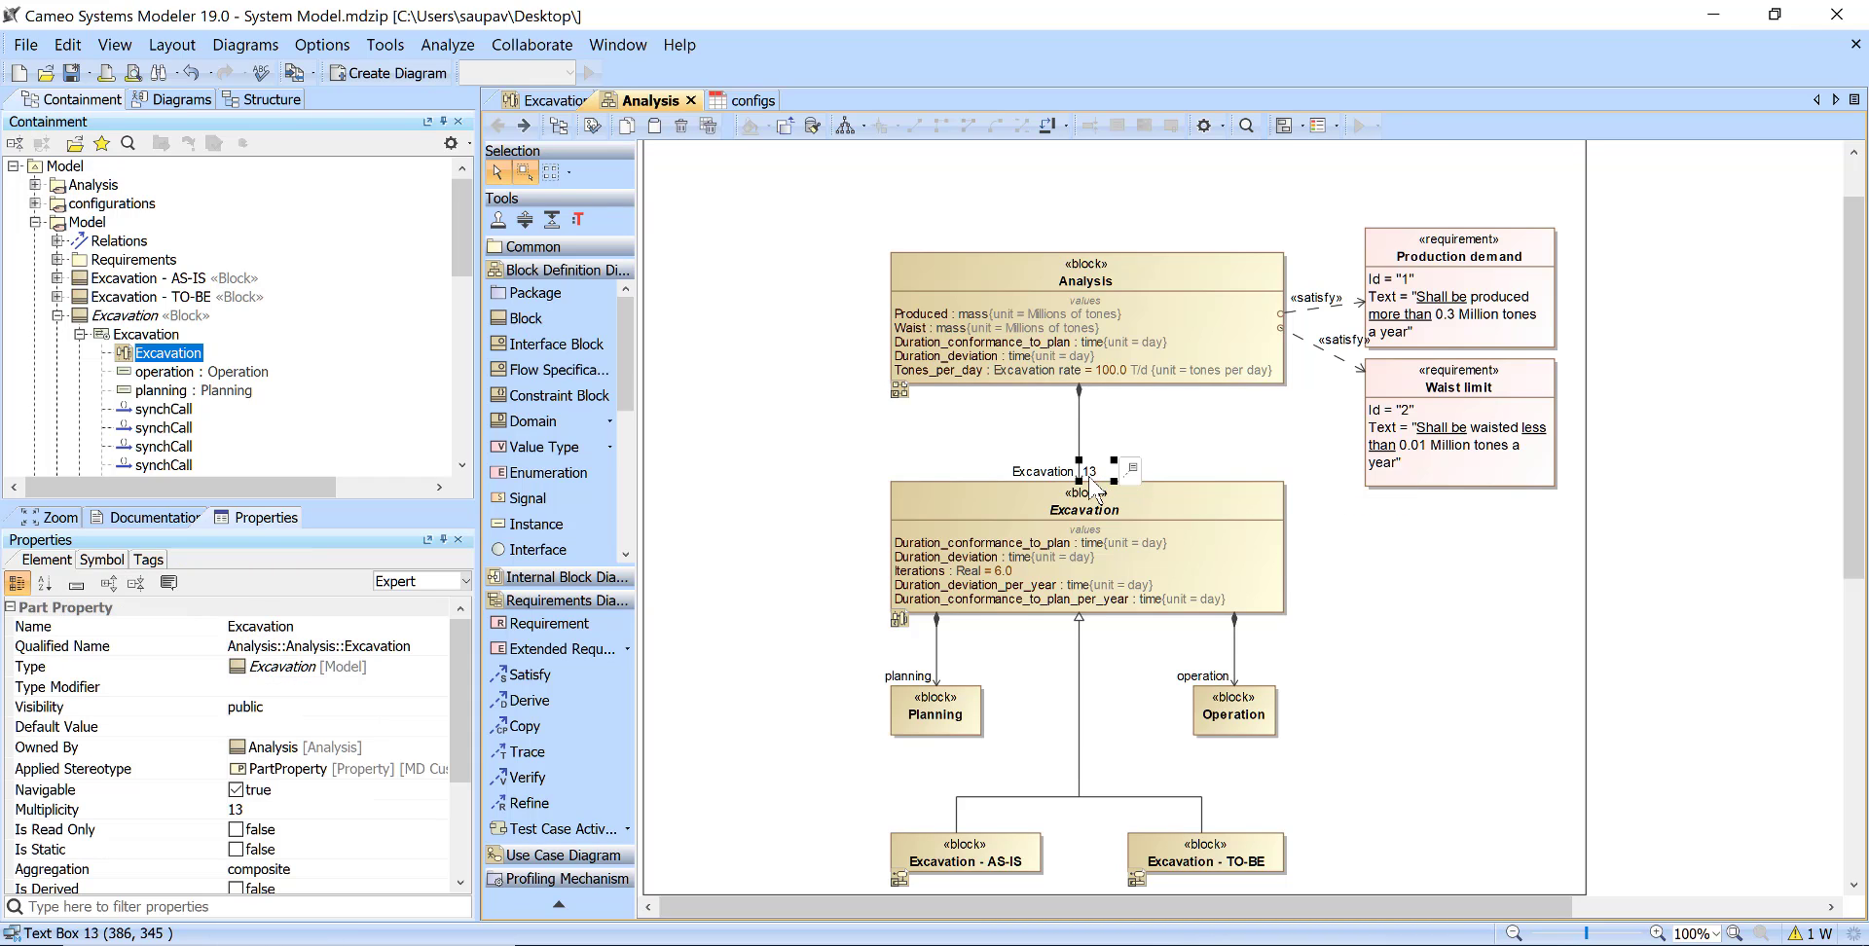
{"action": "left_click", "coordinate": [872, 421]}
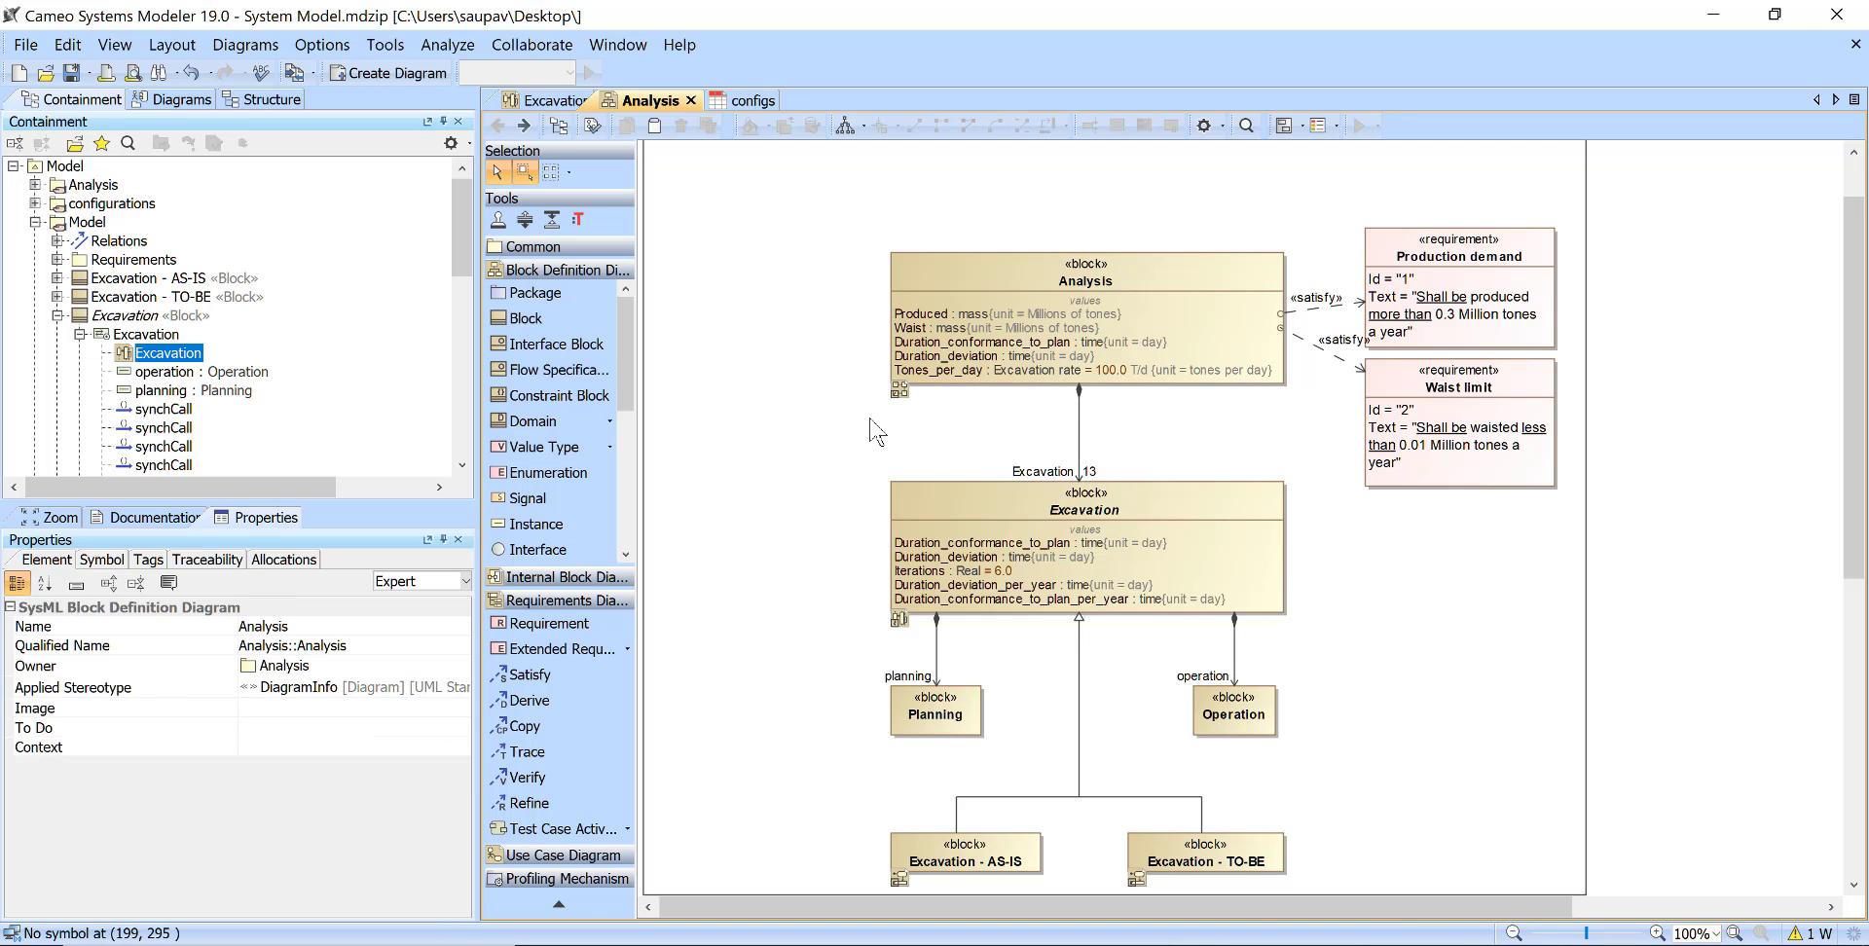
Start a simulation of the Analysis block and expand its Excavation parts in the simulation variables
{"action": "right_click", "coordinate": [998, 283]}
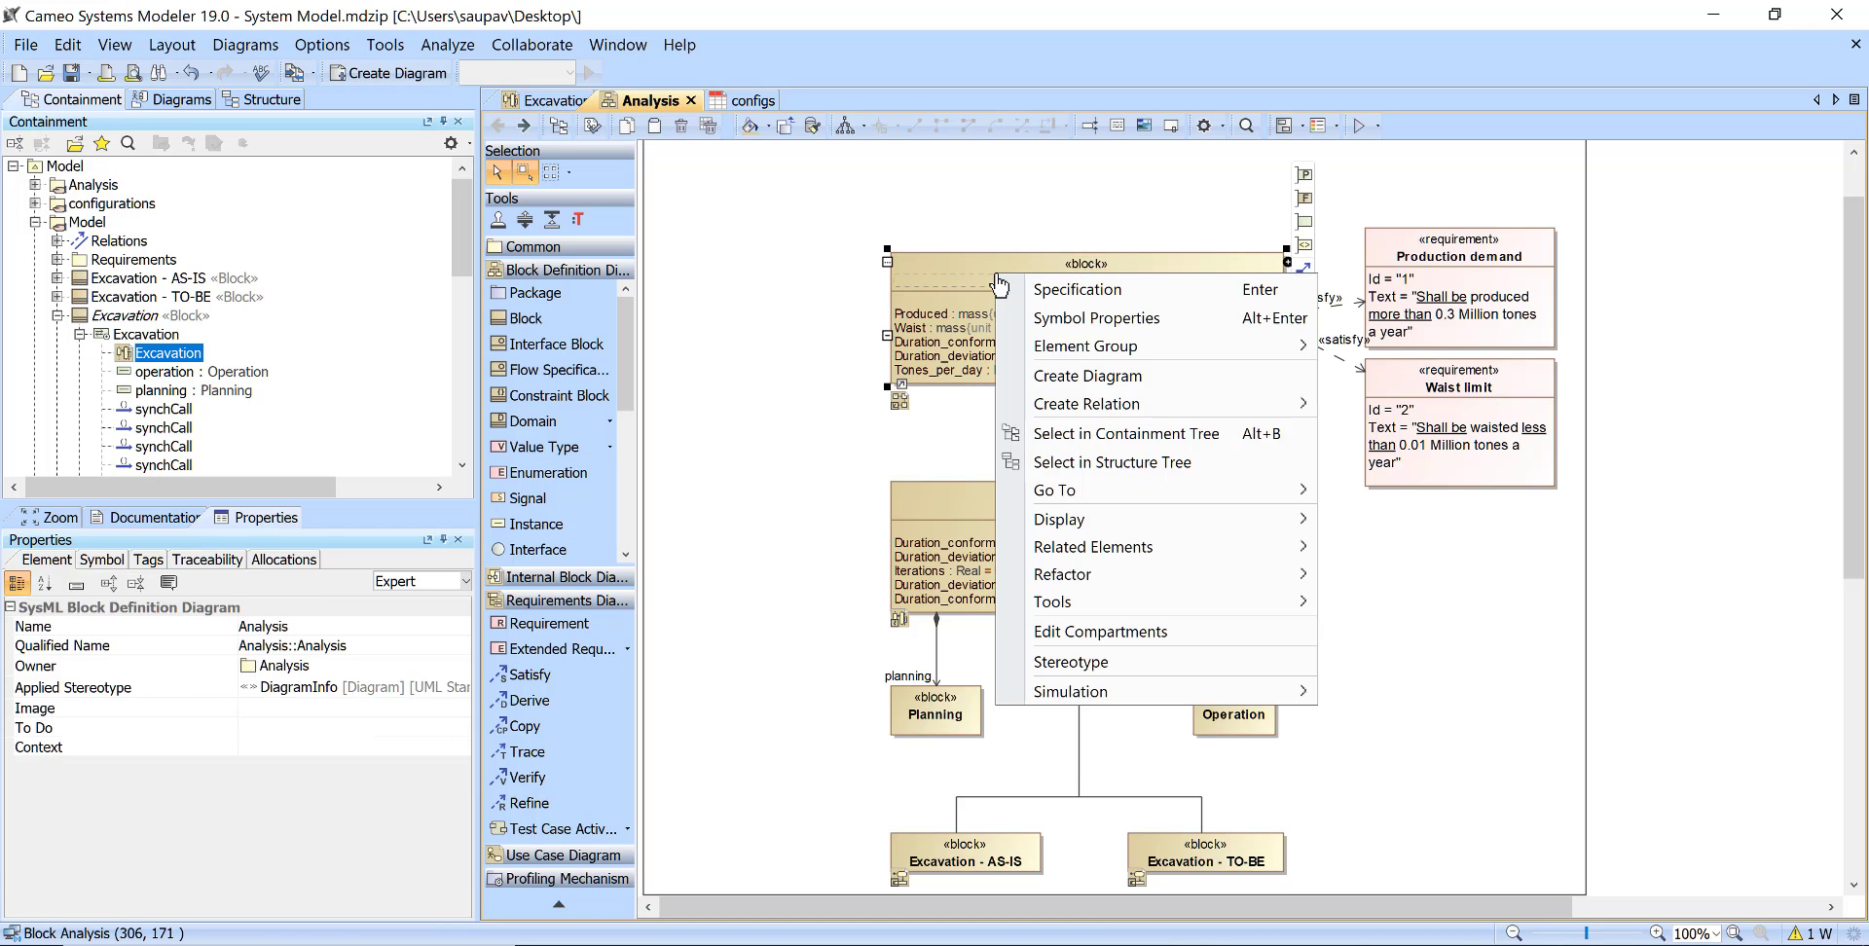
{"action": "mouse_move", "coordinate": [1265, 691]}
{"action": "left_click", "coordinate": [1392, 693]}
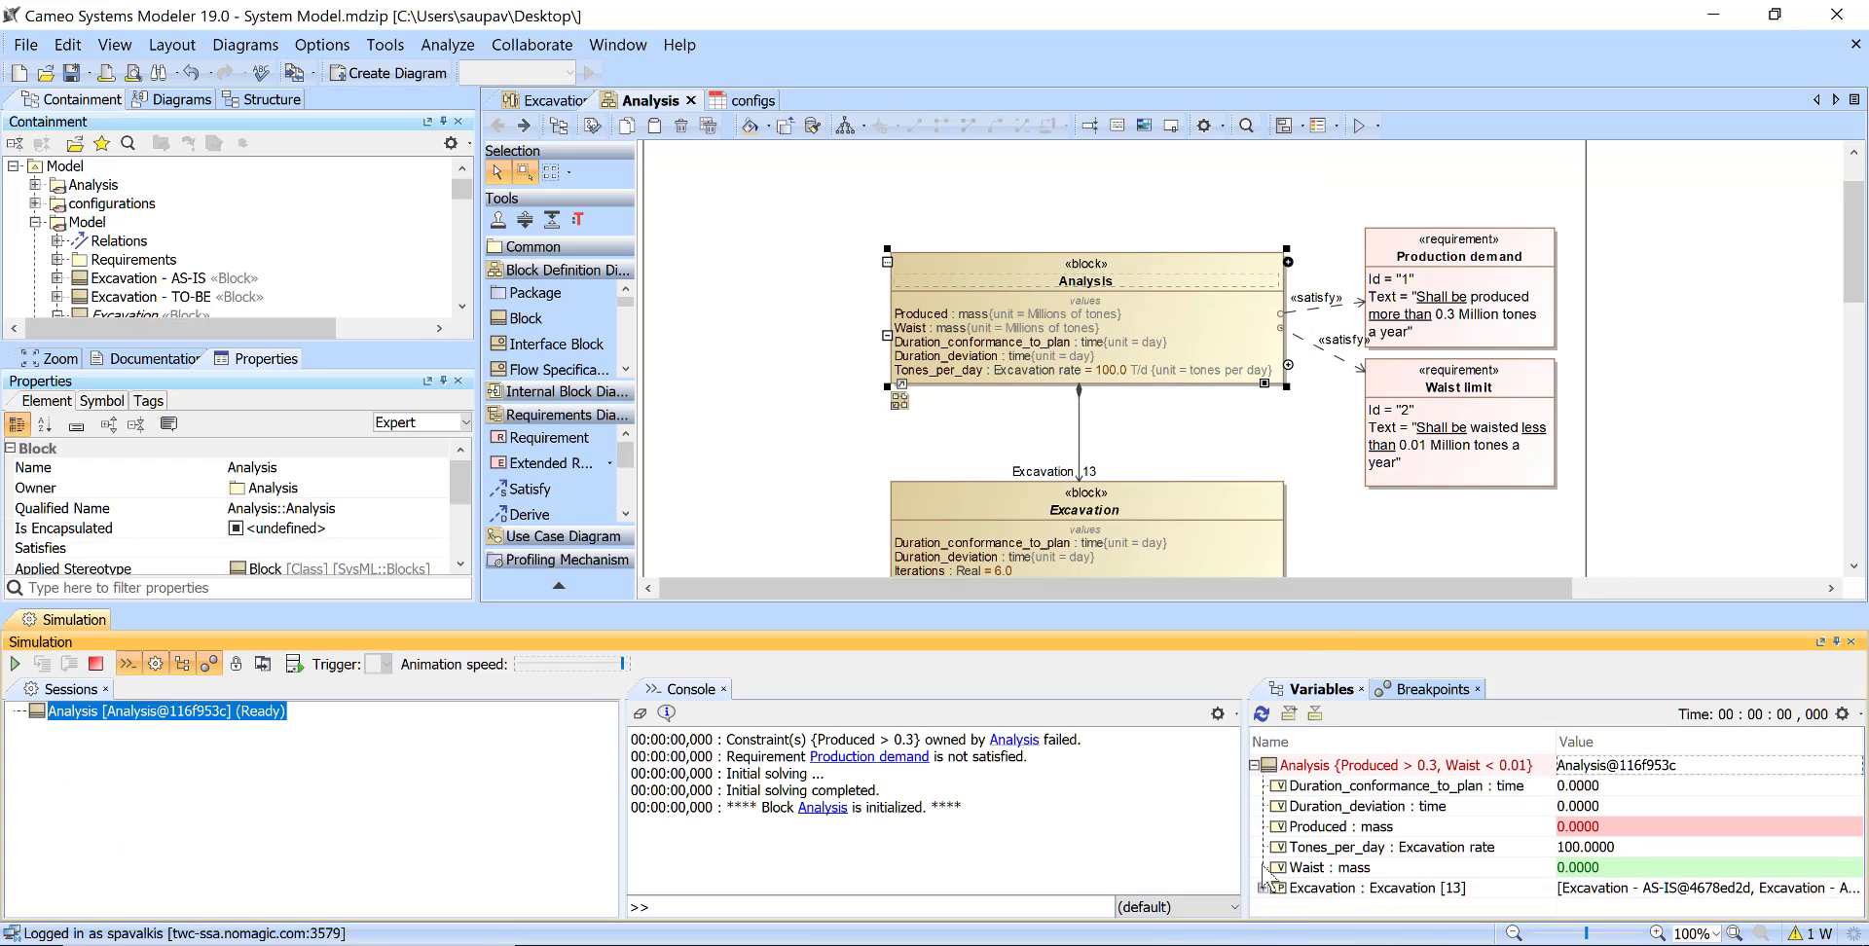
{"action": "left_click_drag", "start_coordinate": [1335, 615], "coordinate": [1335, 426]}
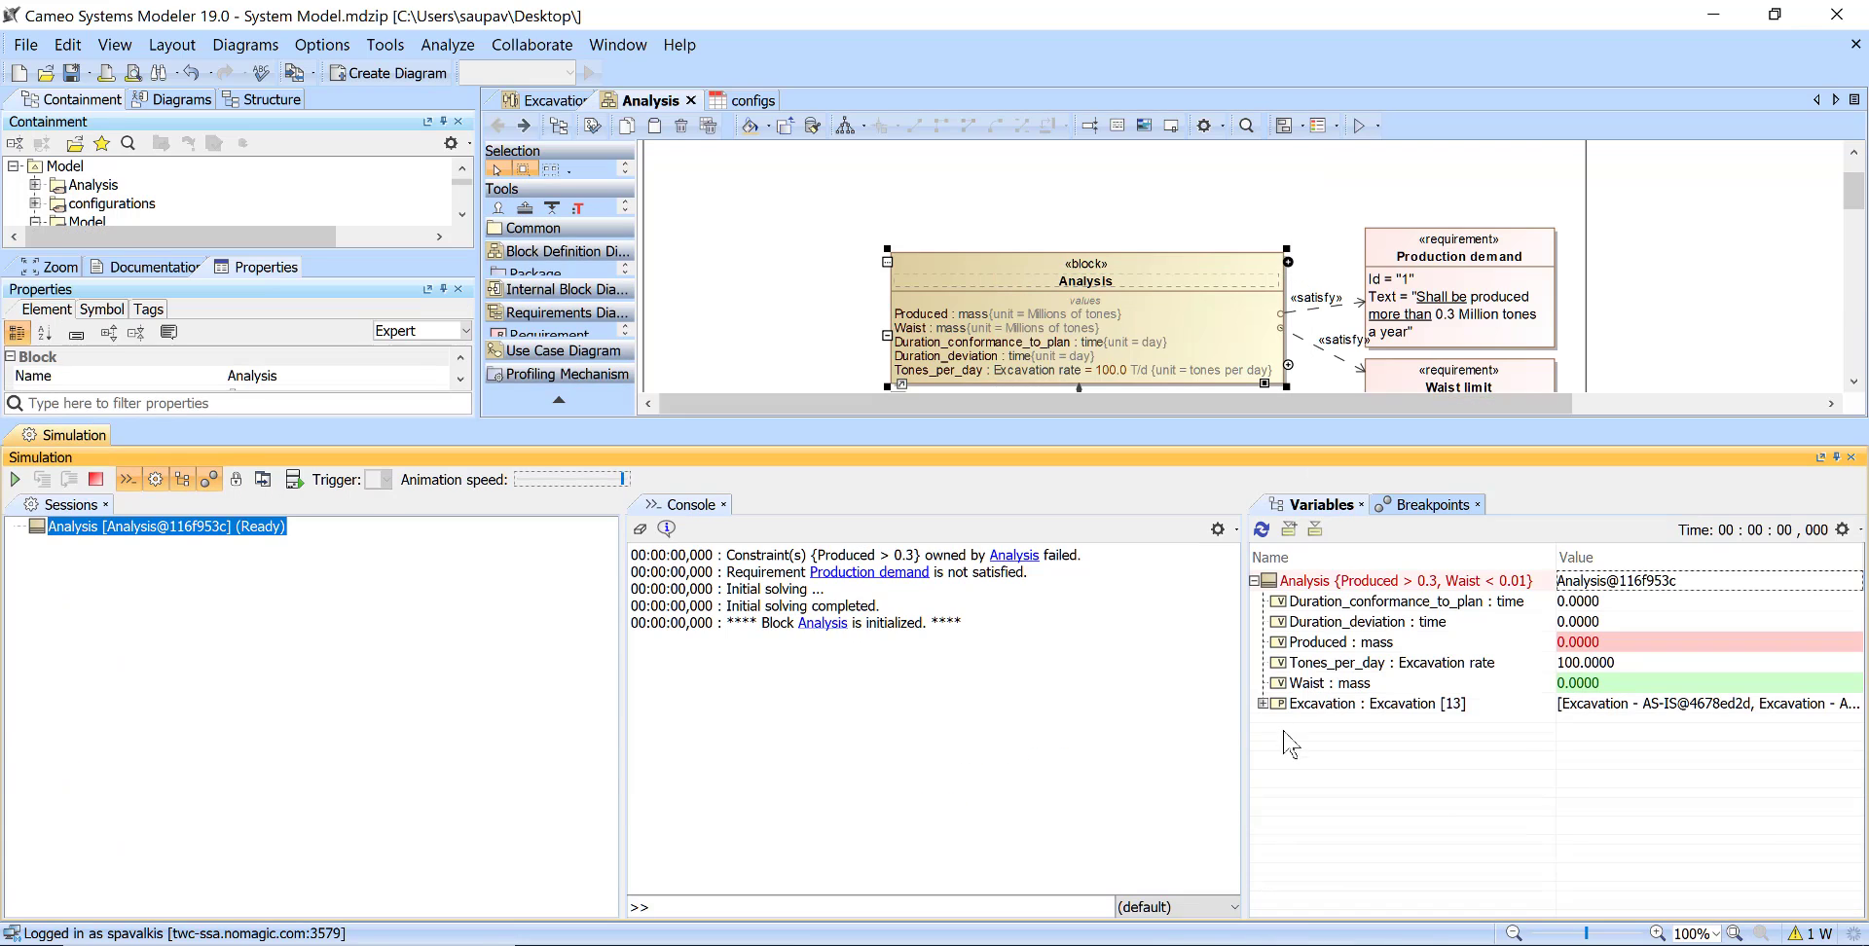
{"action": "left_click", "coordinate": [1263, 704]}
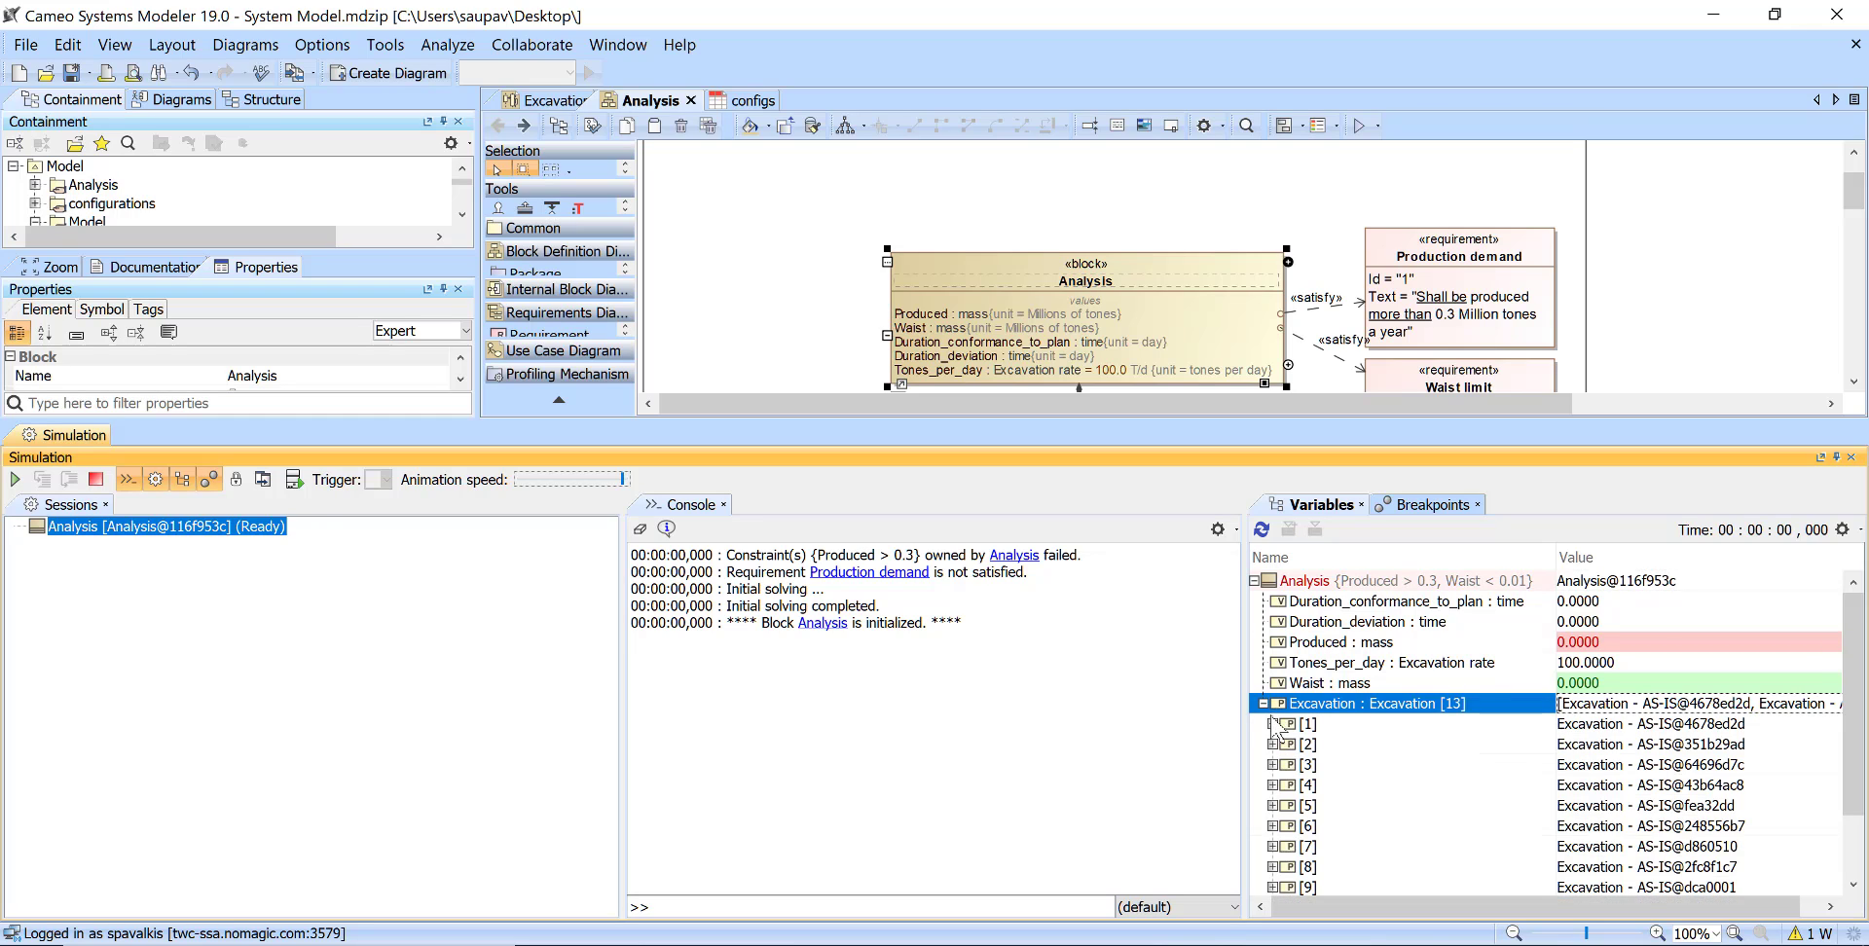
Inspect the values of the first and second Excavation - AS-IS instances in the simulation variables against the Excavation block
{"action": "left_click", "coordinate": [1272, 724]}
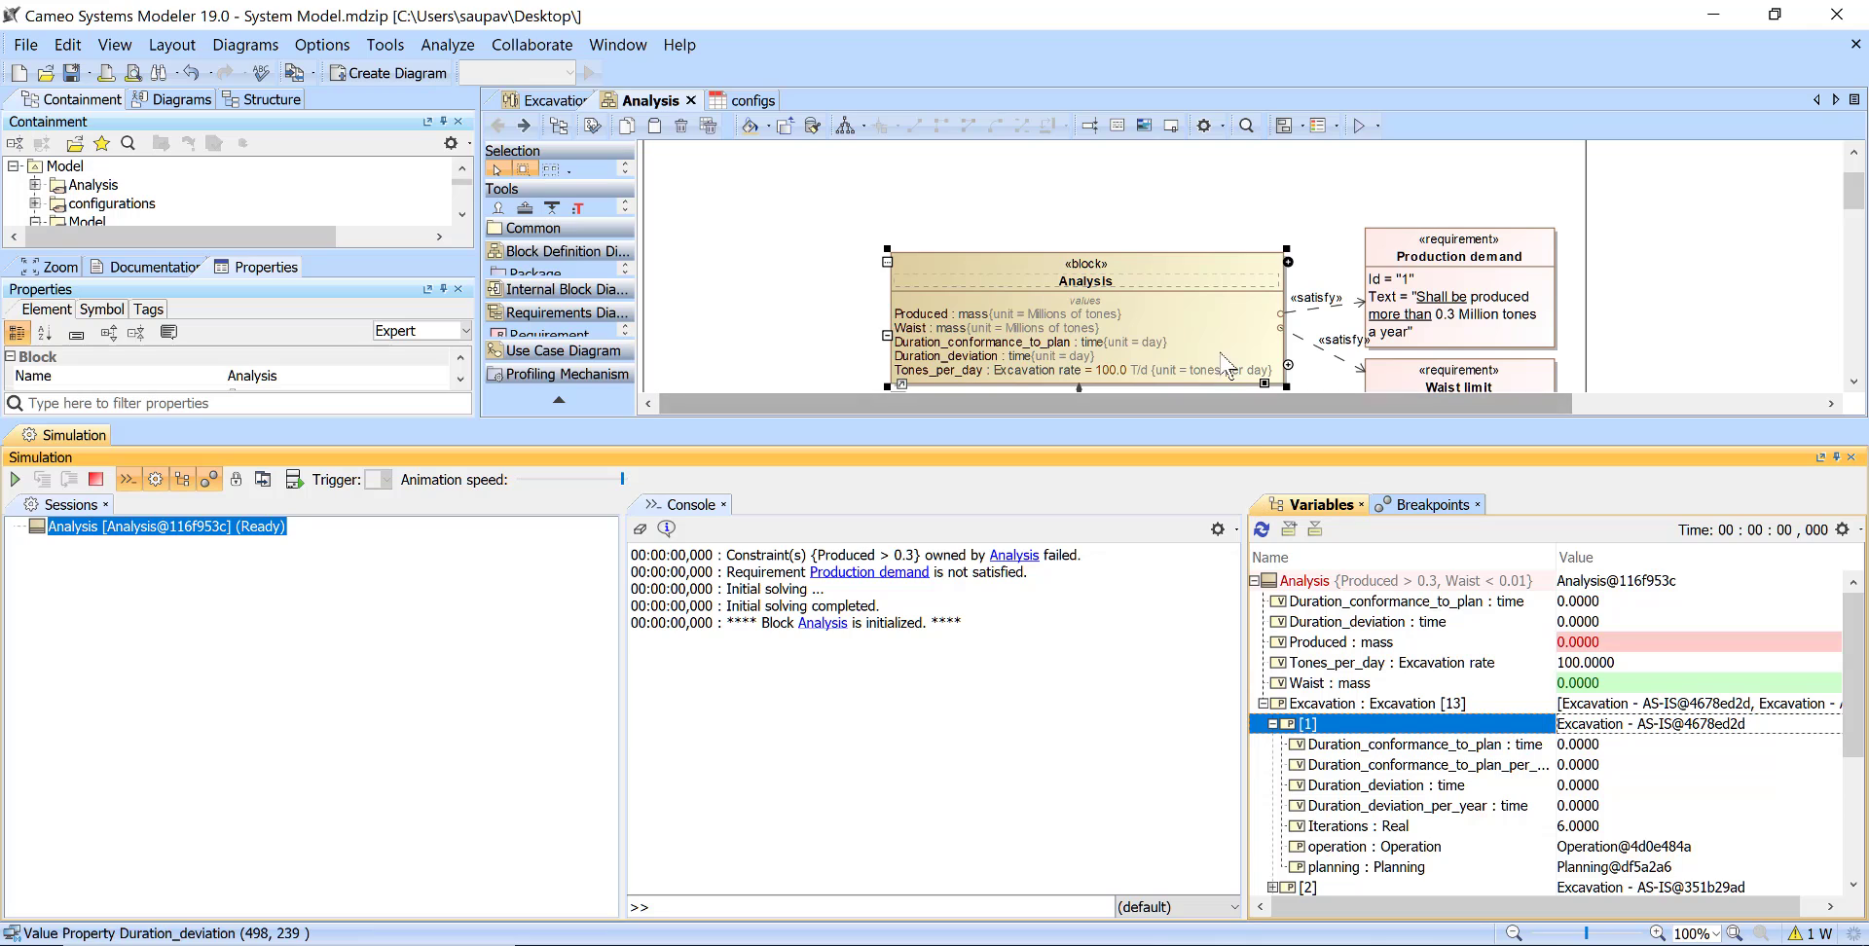
{"action": "scroll", "coordinate": [1304, 700], "scroll_direction": "down", "scroll_amount": 4}
{"action": "left_click", "coordinate": [1272, 659]}
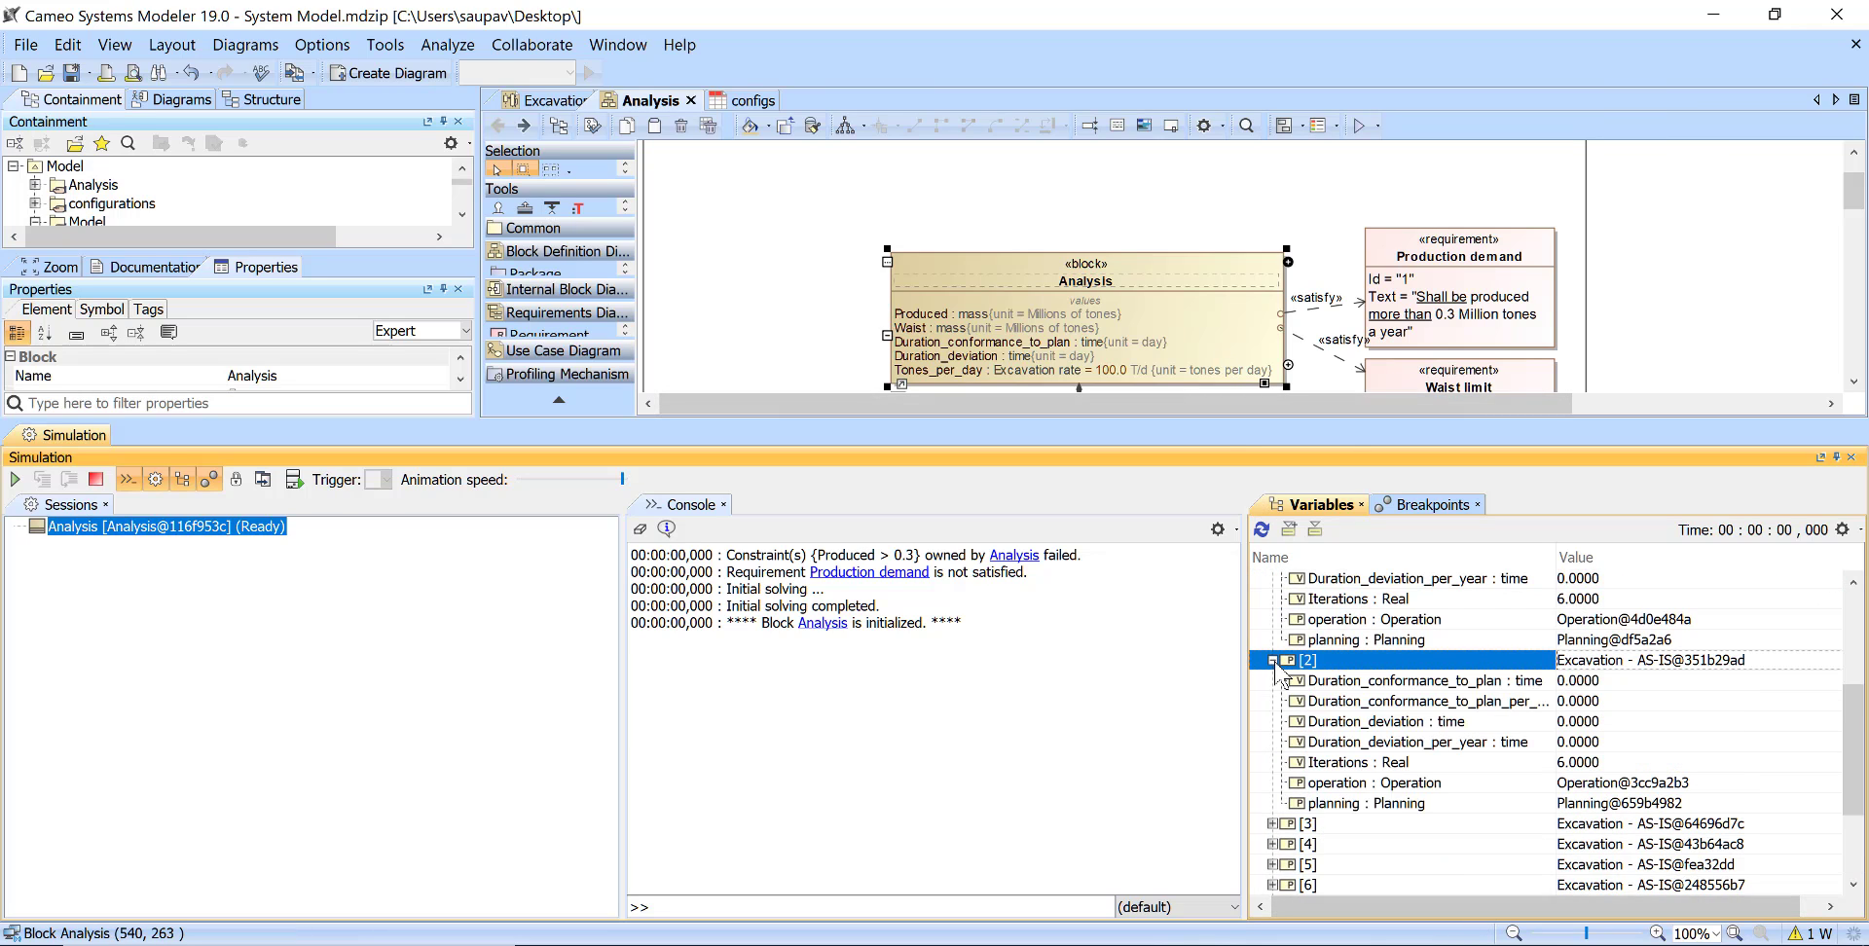
{"action": "scroll", "coordinate": [1132, 299], "scroll_direction": "down", "scroll_amount": 1}
{"action": "scroll", "coordinate": [1132, 299], "scroll_direction": "down", "scroll_amount": 4}
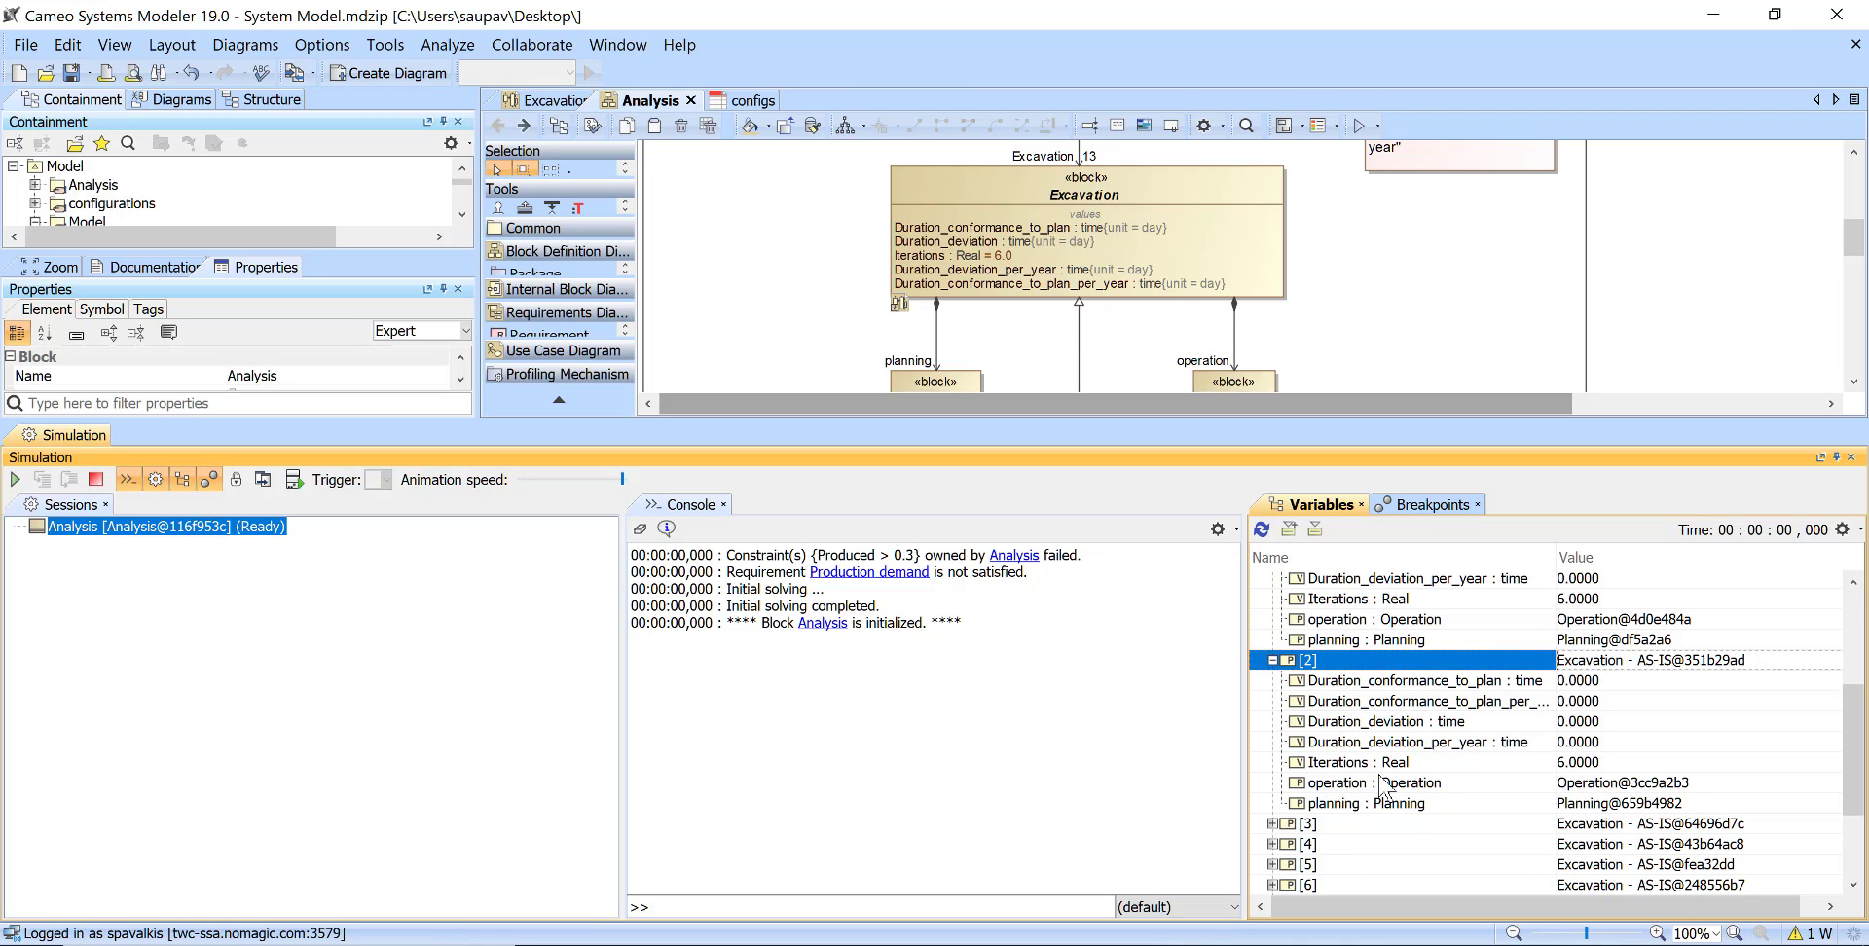
{"action": "scroll", "coordinate": [1372, 788], "scroll_direction": "up", "scroll_amount": 4}
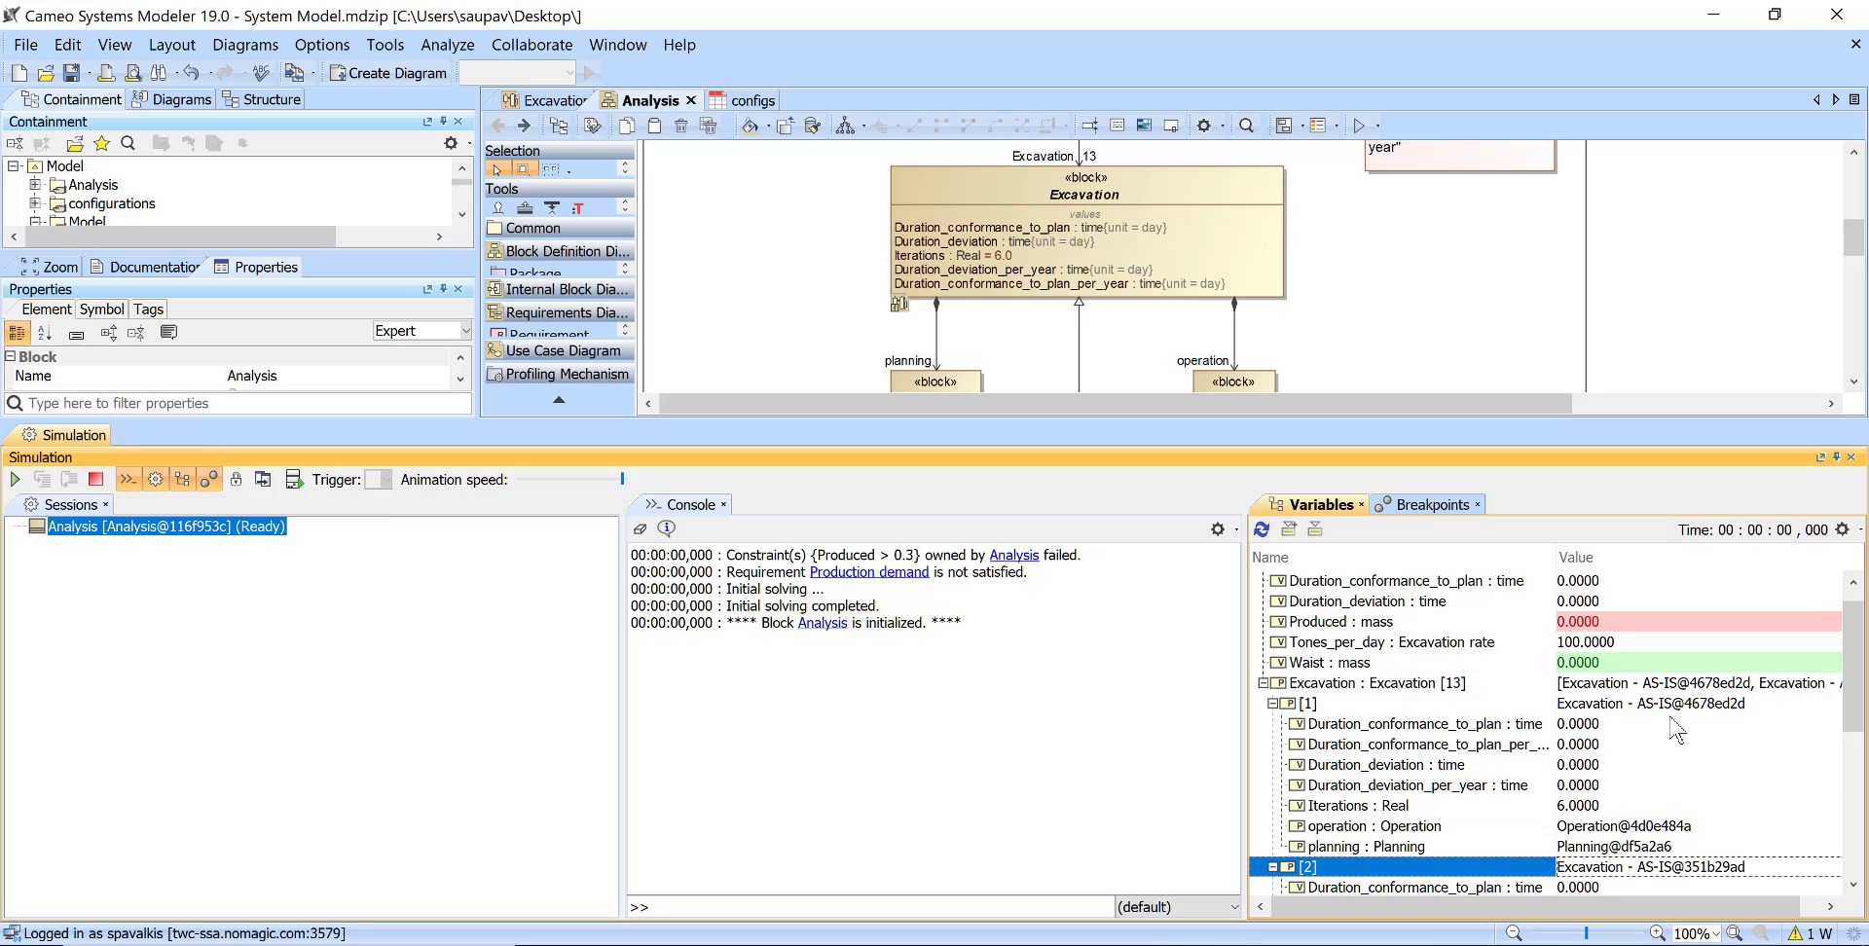
{"action": "left_click", "coordinate": [1273, 703]}
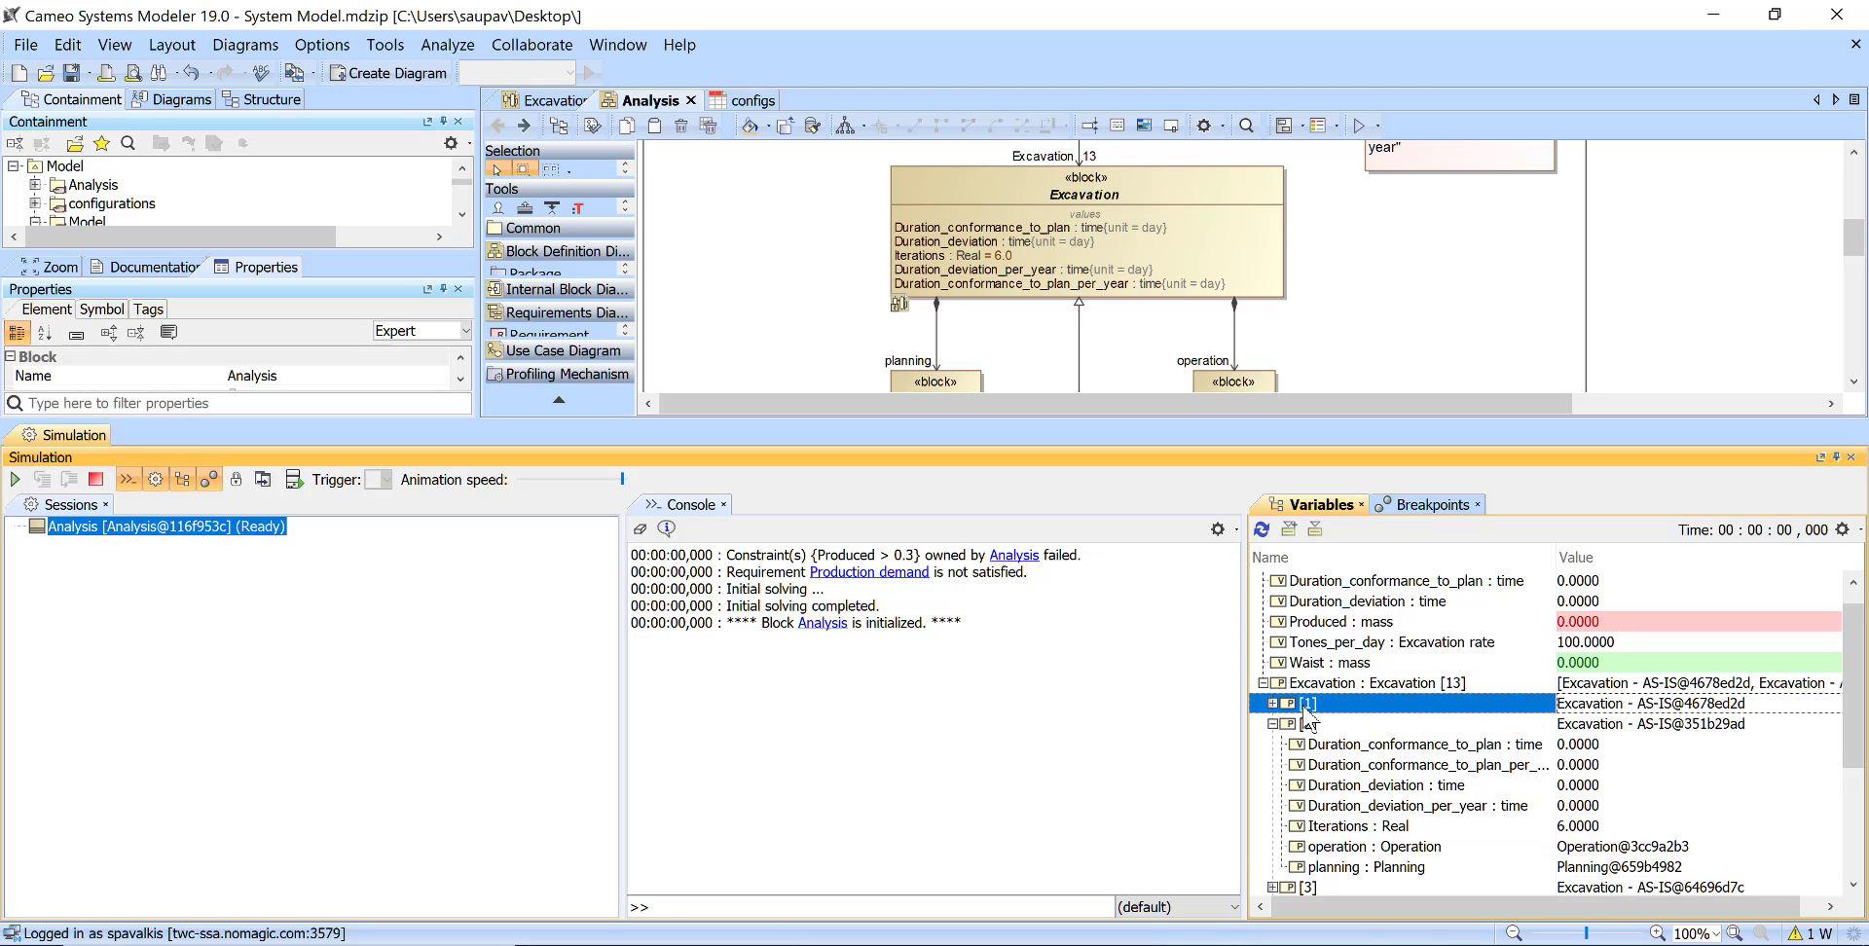
{"action": "left_click", "coordinate": [1277, 707]}
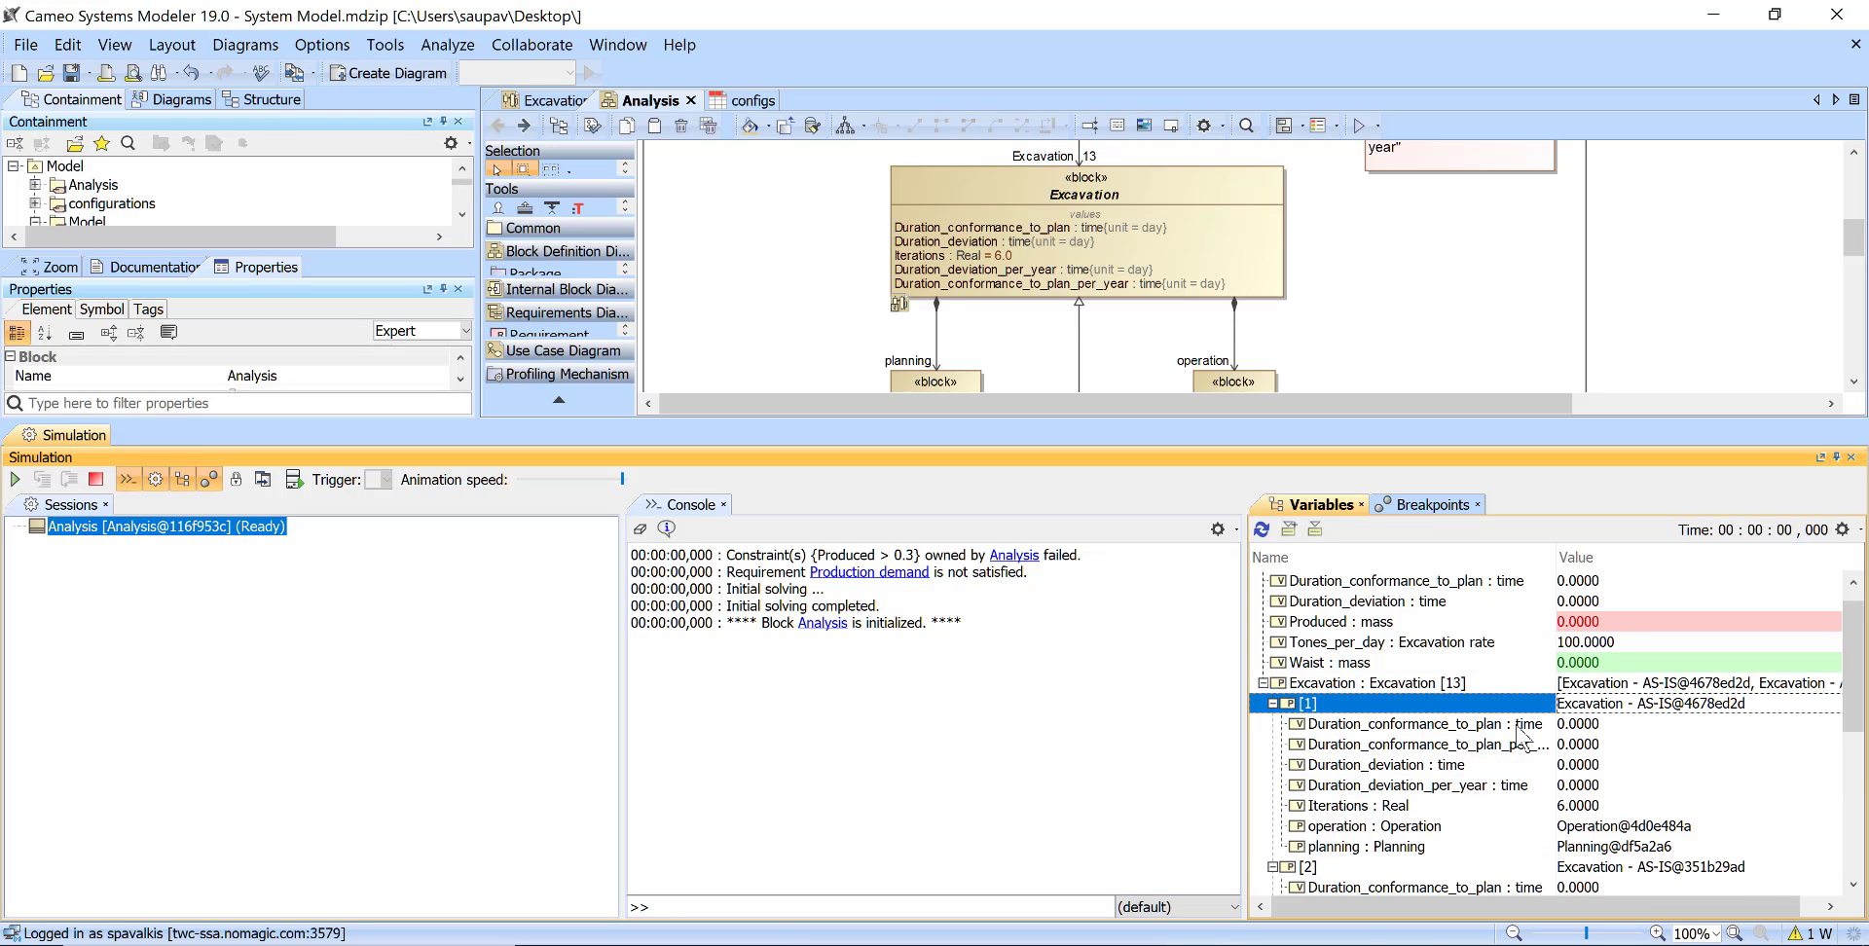
Check the requirement status of the Waist and Produced values in the Analysis simulation variables
{"action": "scroll", "coordinate": [1392, 723], "scroll_direction": "up", "scroll_amount": 1}
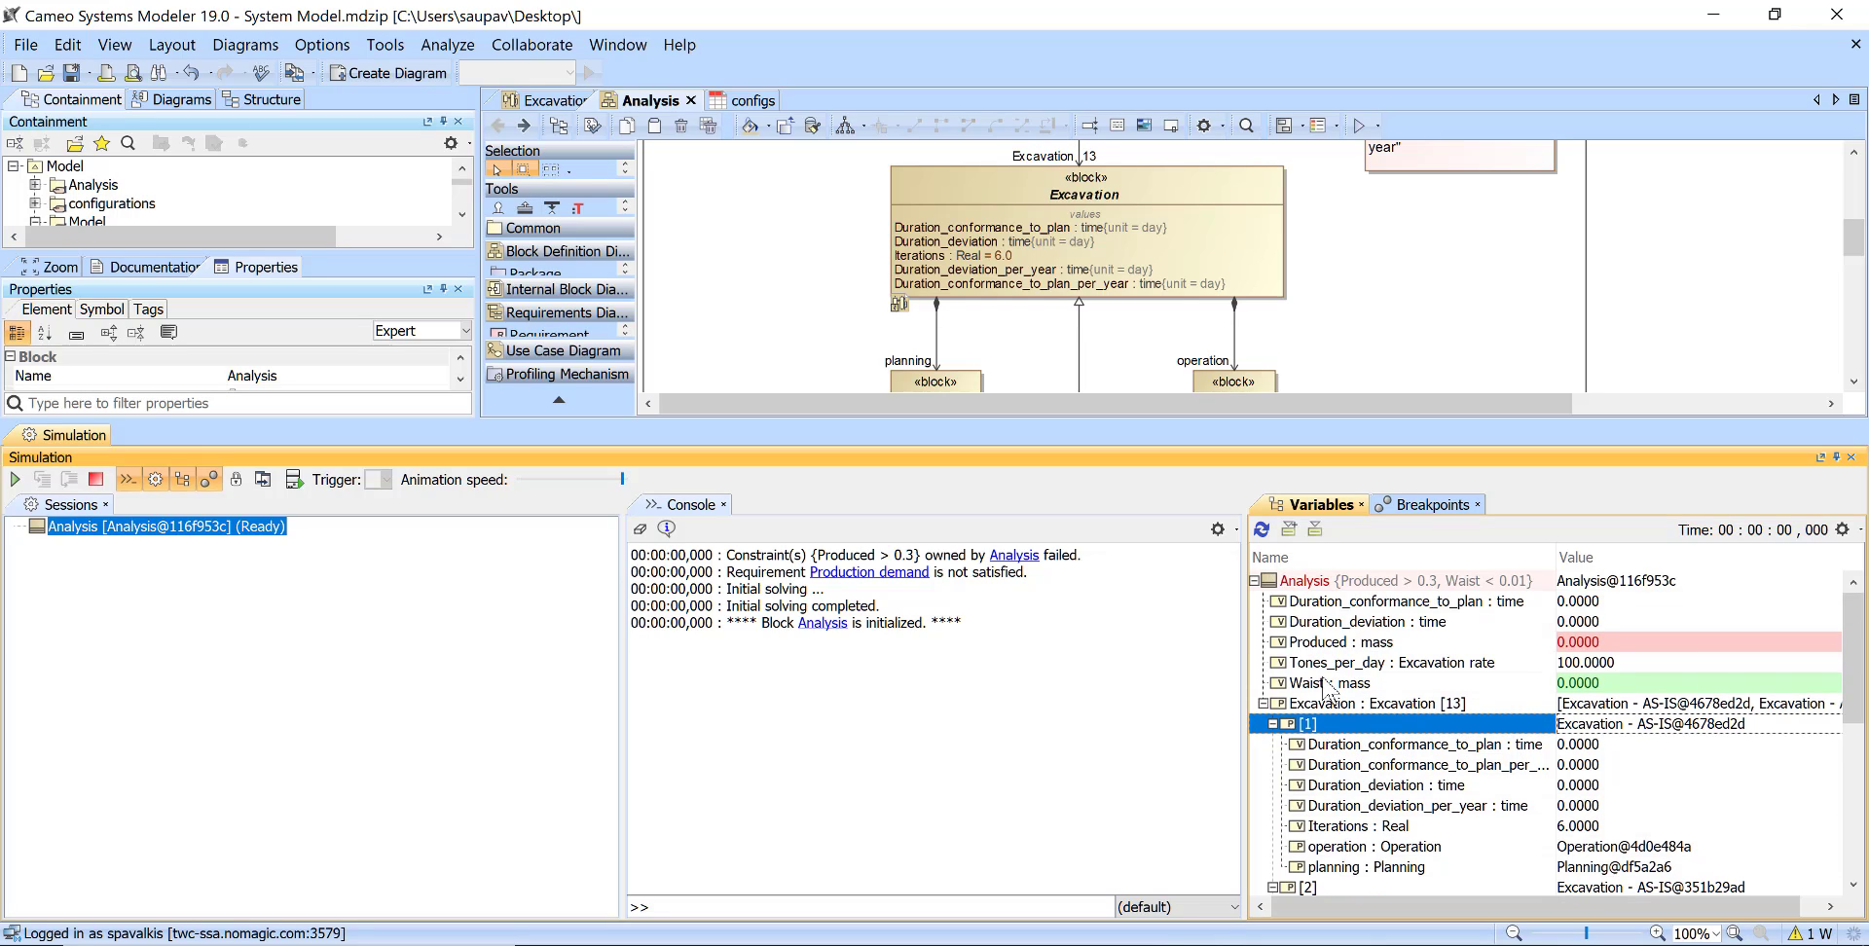
{"action": "left_click", "coordinate": [1324, 666]}
{"action": "left_click", "coordinate": [1312, 686]}
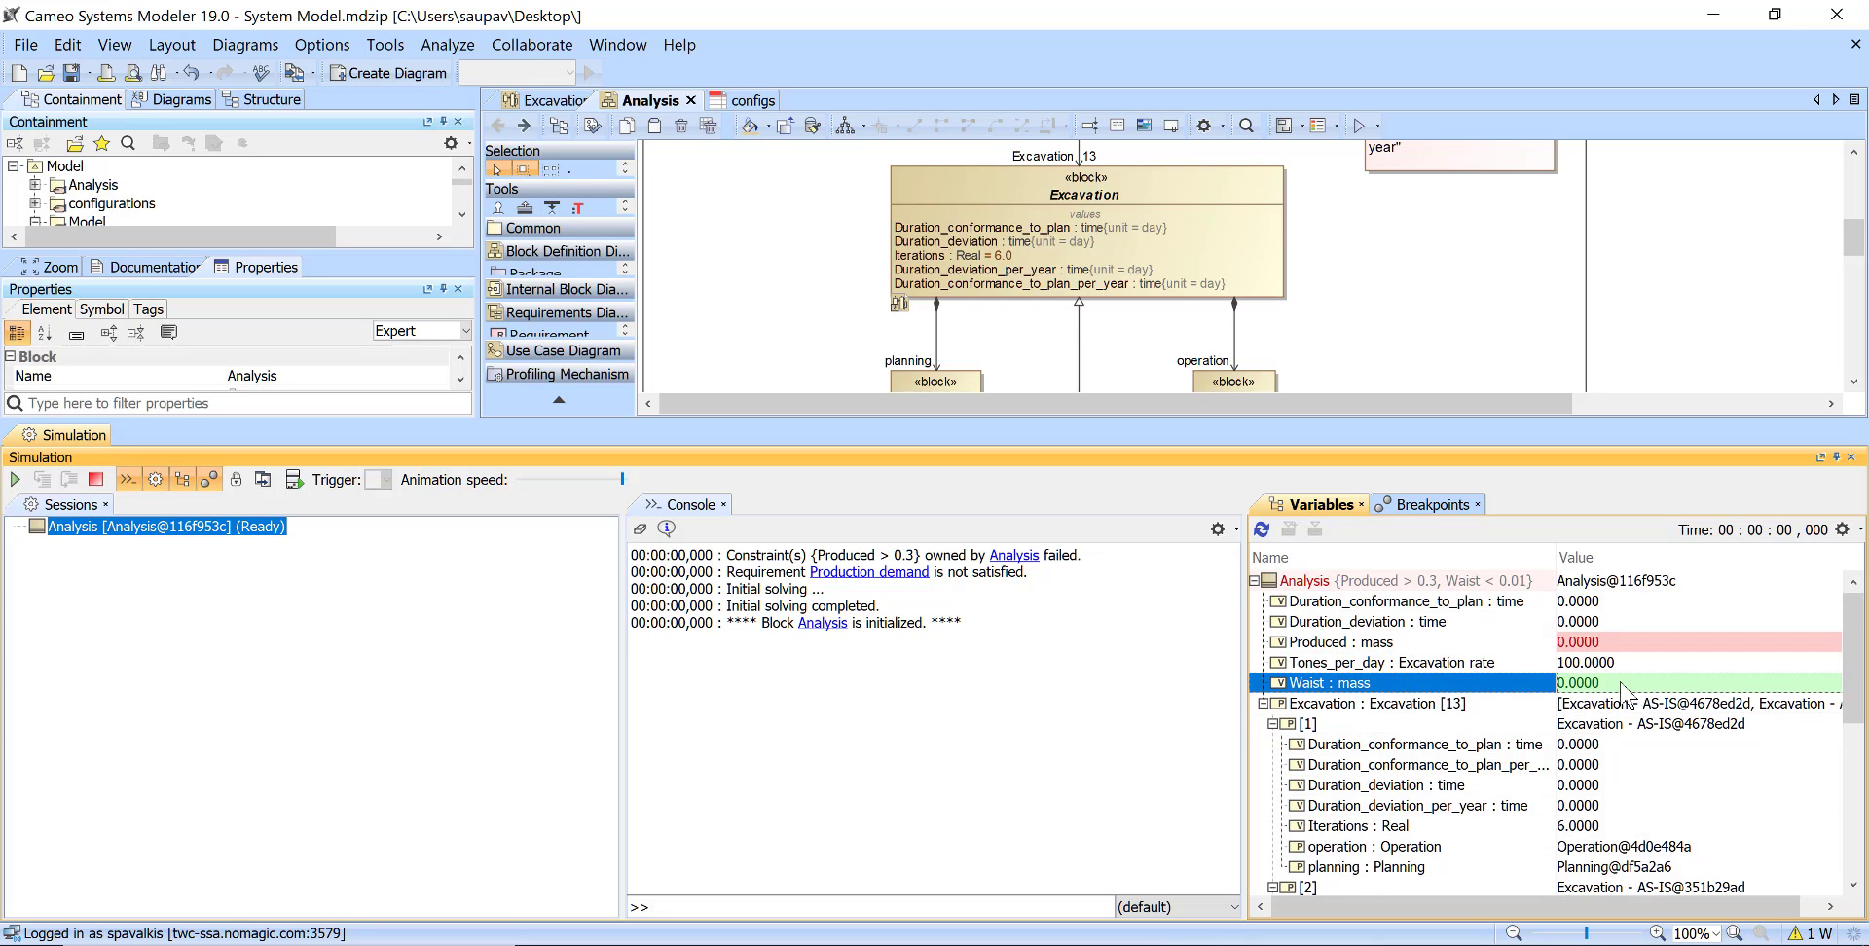
{"action": "mouse_move", "coordinate": [1623, 689]}
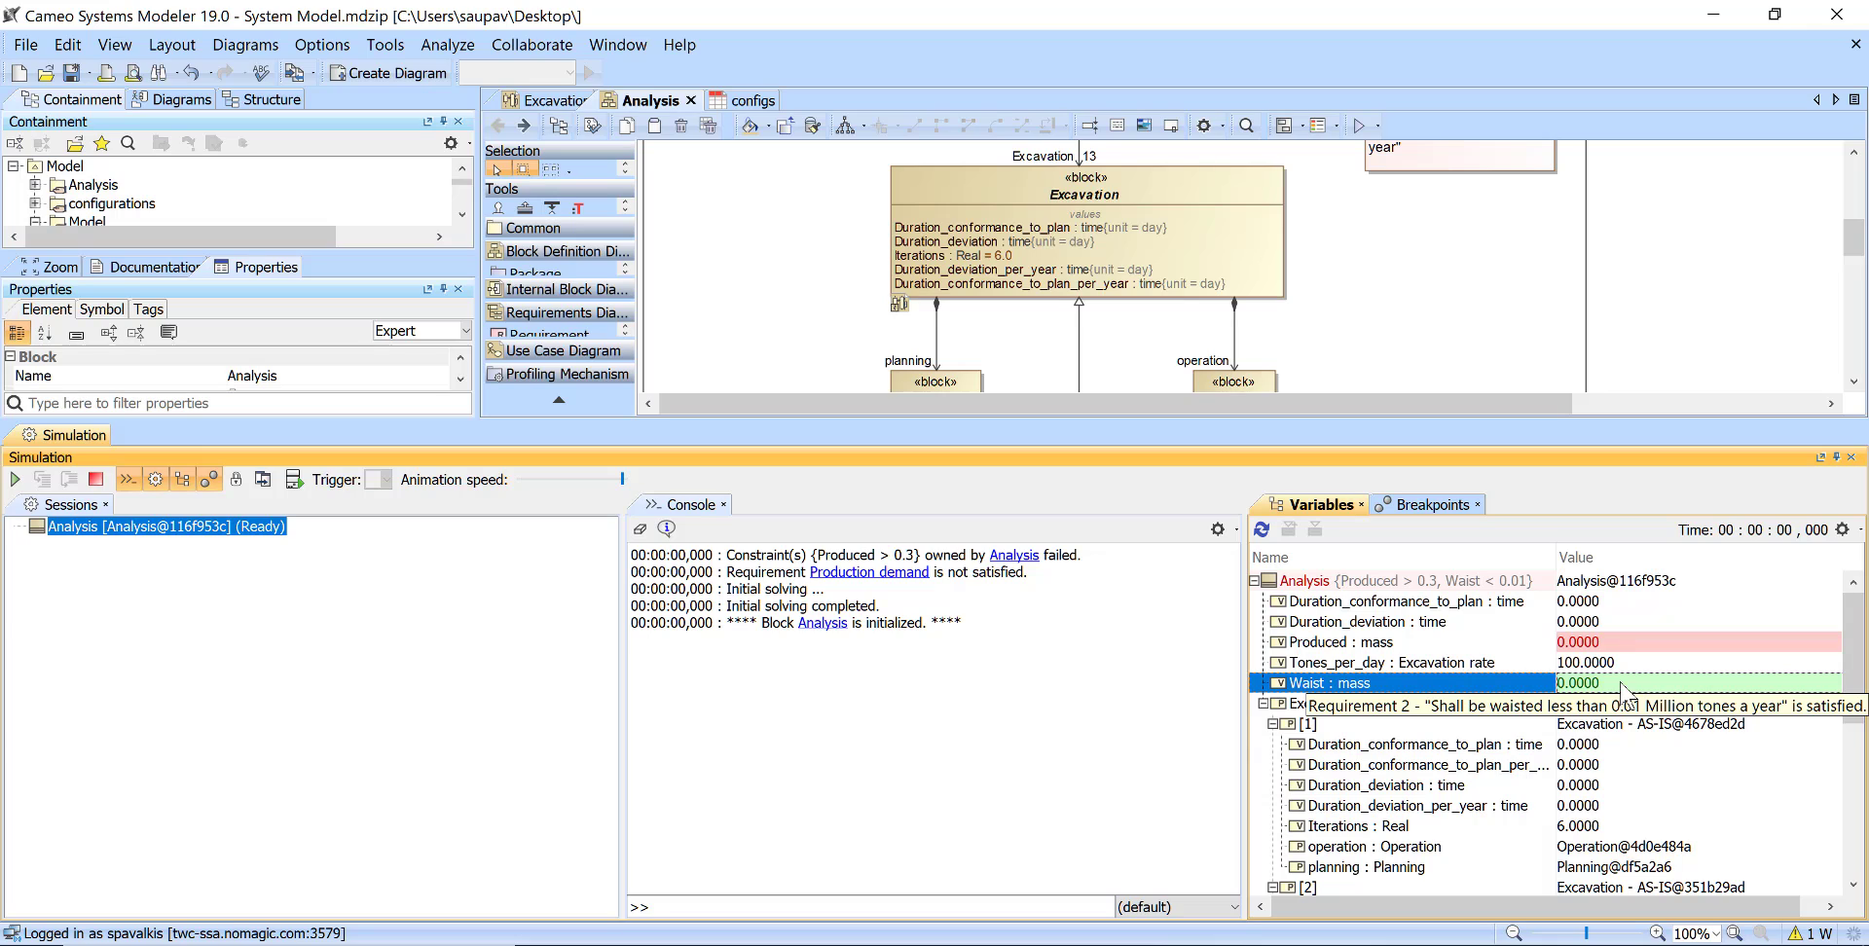
{"action": "mouse_move", "coordinate": [1611, 651]}
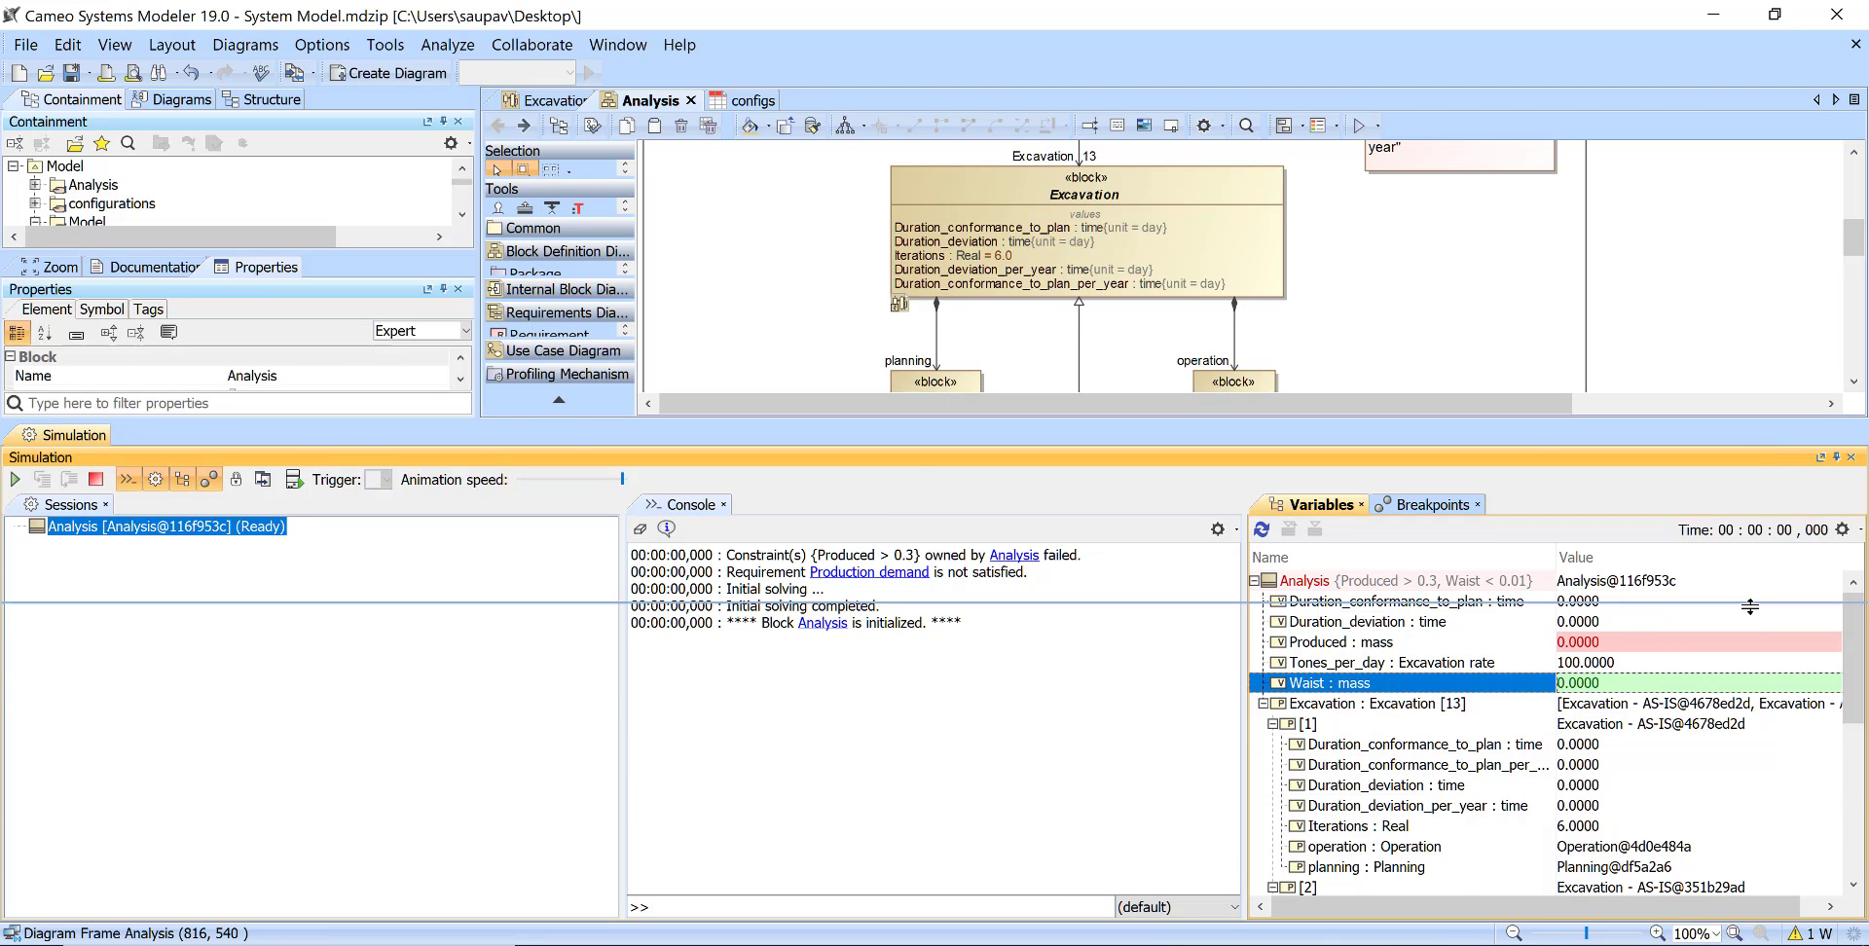
Enlarge the diagram area and view the glossary constraints behind "more than" in Production demand and "less than" in Waist limit
{"action": "left_click_drag", "start_coordinate": [1762, 430], "coordinate": [1763, 614]}
{"action": "scroll", "coordinate": [1233, 247], "scroll_direction": "up", "scroll_amount": 5}
{"action": "scroll", "coordinate": [1262, 265], "scroll_direction": "up", "scroll_amount": 1}
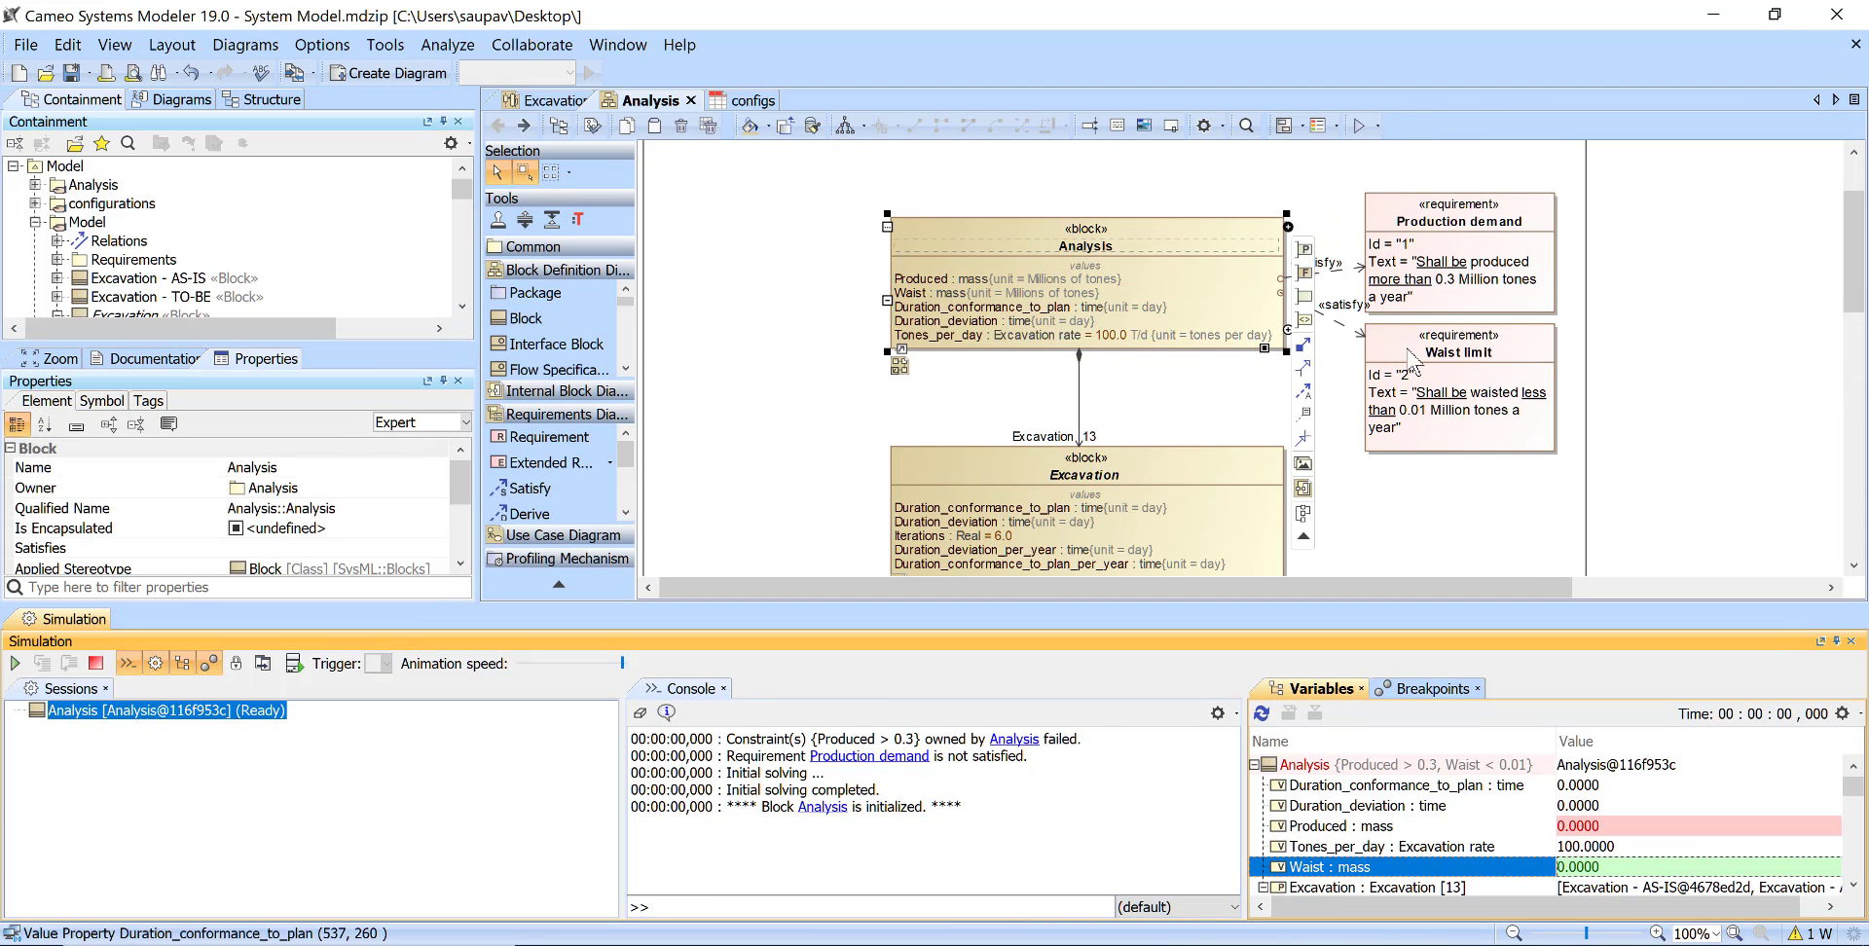
{"action": "left_click", "coordinate": [1420, 294]}
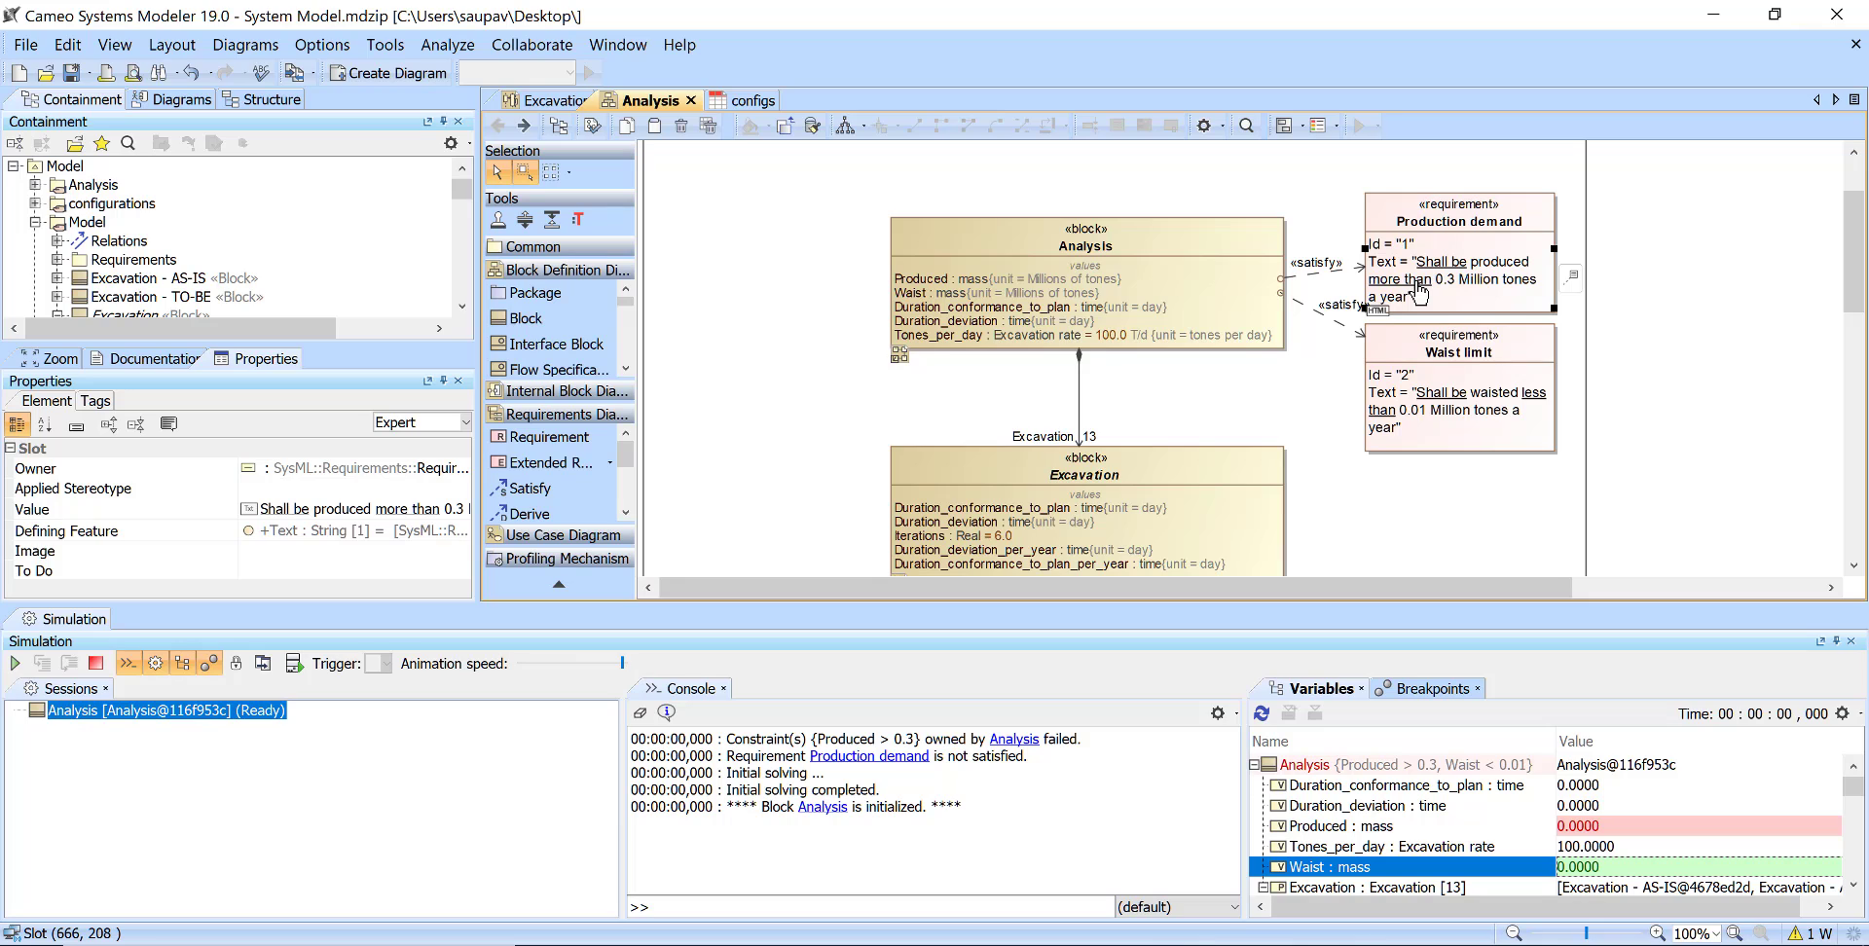
{"action": "mouse_move", "coordinate": [1421, 294]}
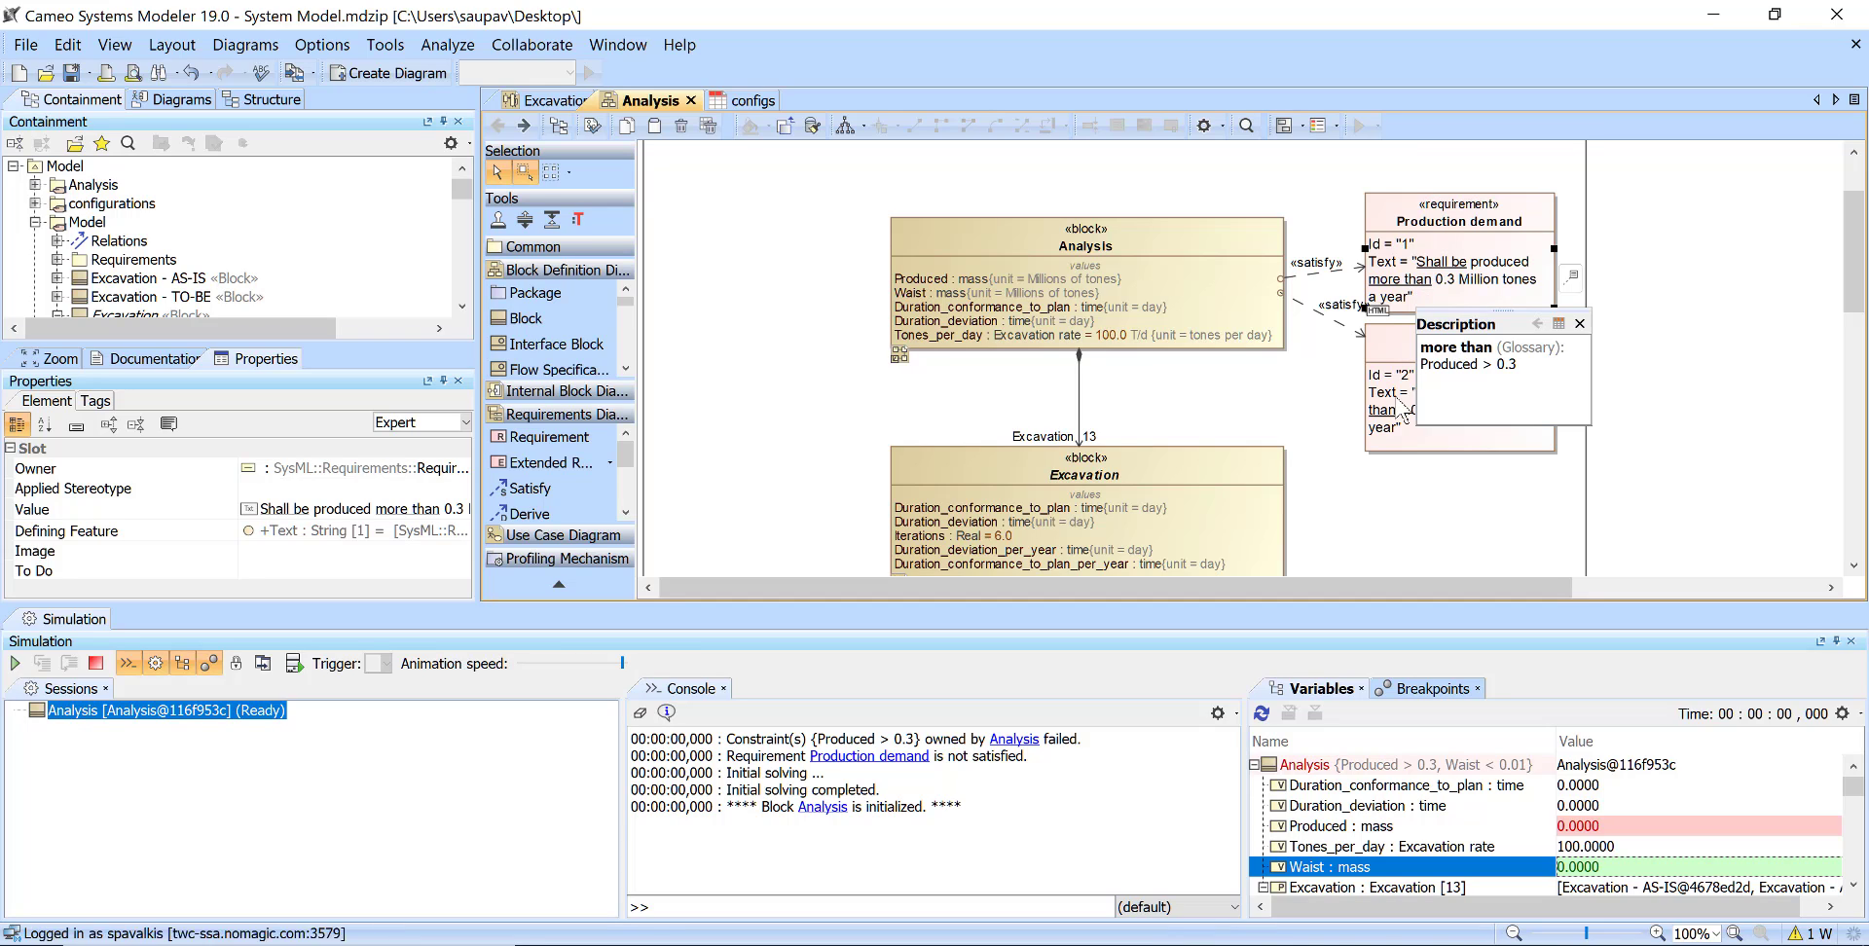
{"action": "left_click", "coordinate": [1384, 428]}
{"action": "mouse_move", "coordinate": [1389, 424]}
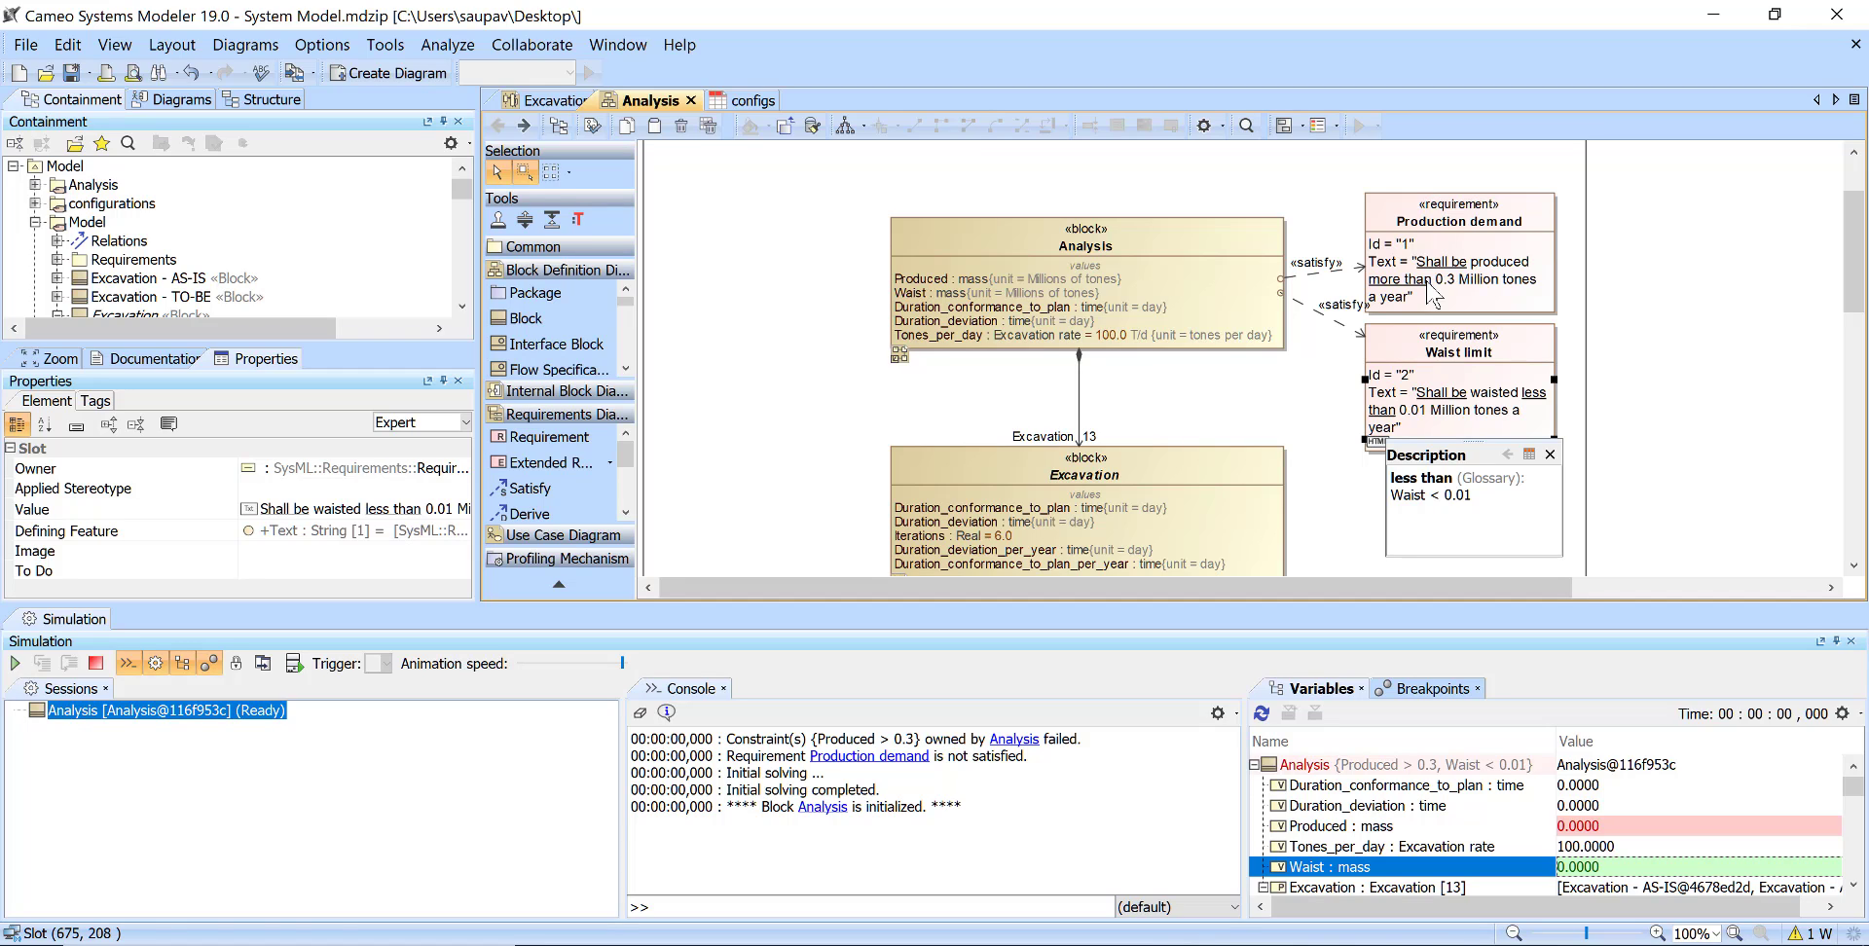
Check the Use Requirement Terms Glossary setting in the general project options and leave without making changes
{"action": "left_click", "coordinate": [327, 45]}
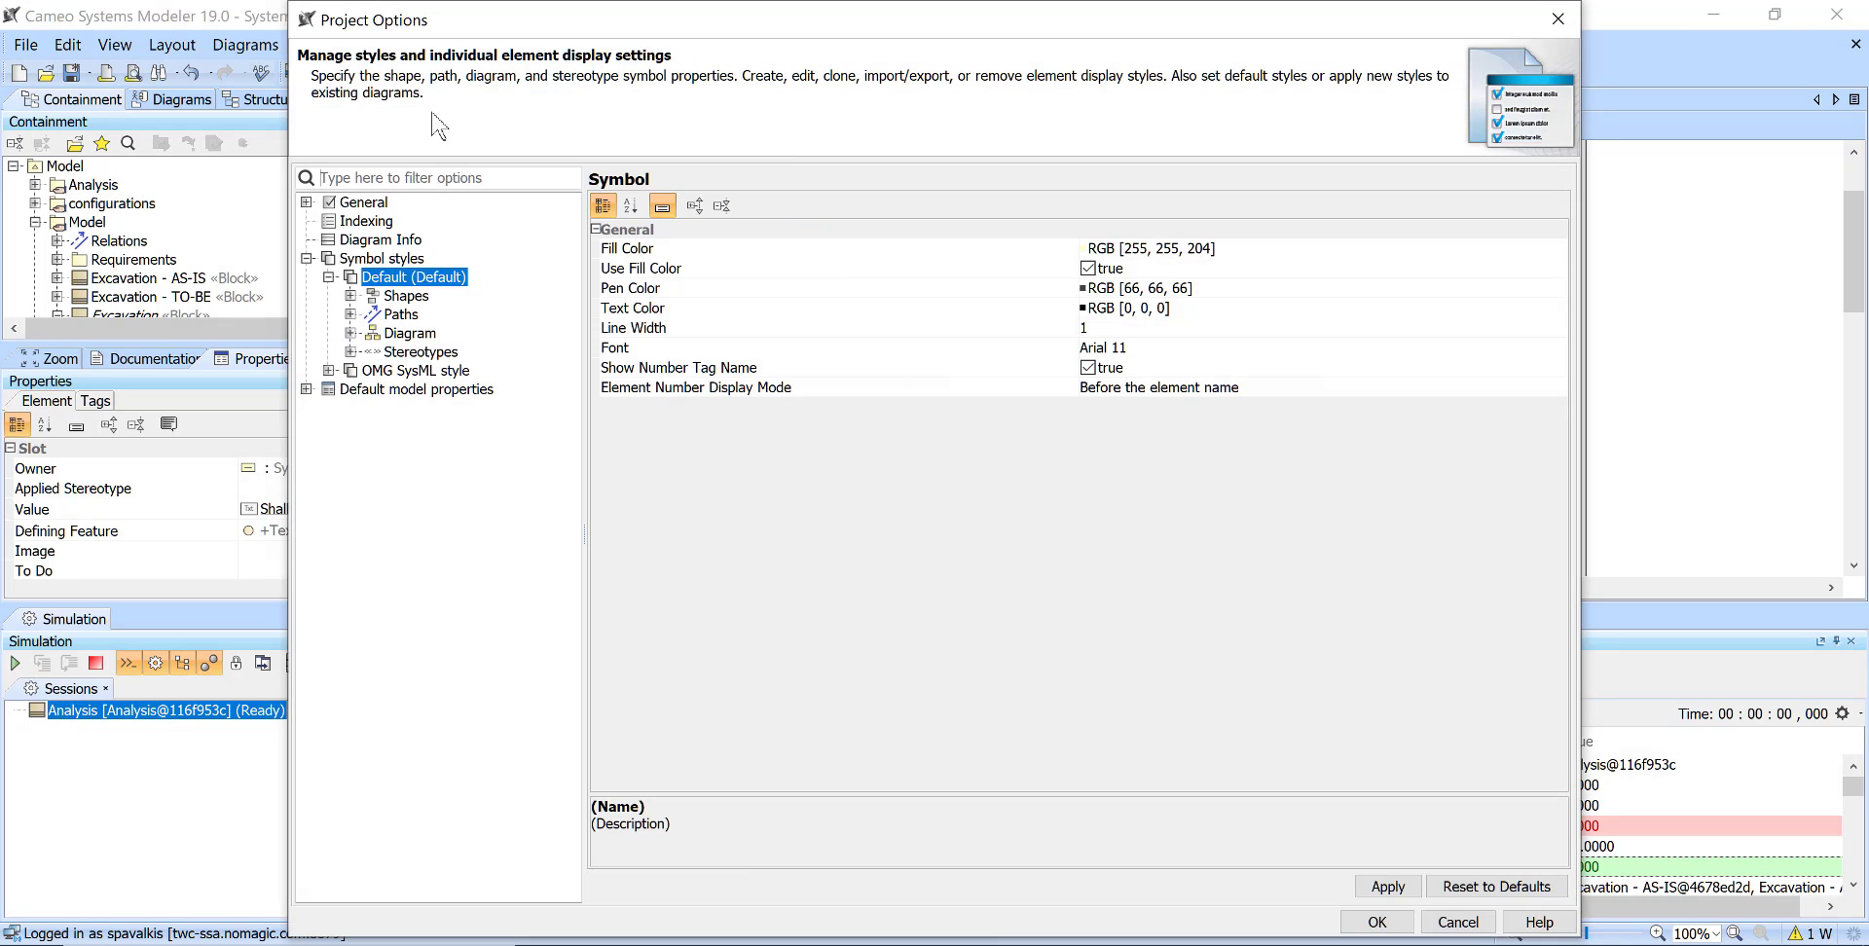
{"action": "left_click", "coordinate": [369, 207]}
{"action": "left_click", "coordinate": [611, 284]}
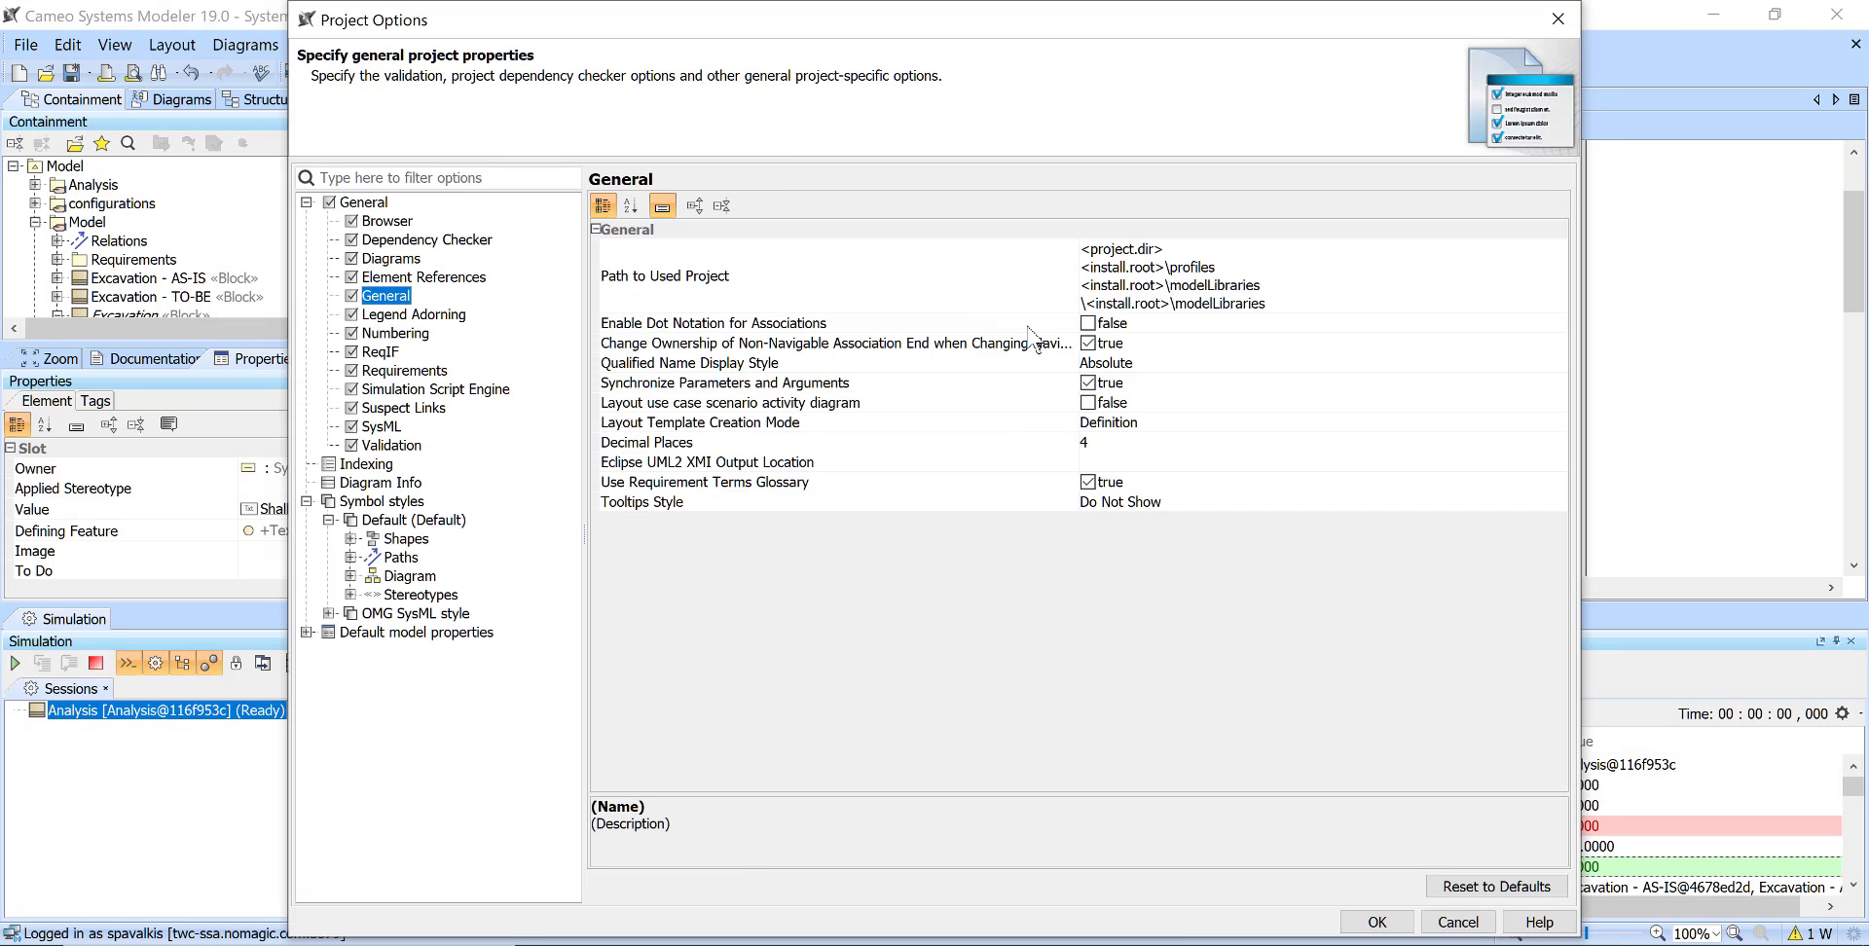
{"action": "left_click", "coordinate": [1018, 481]}
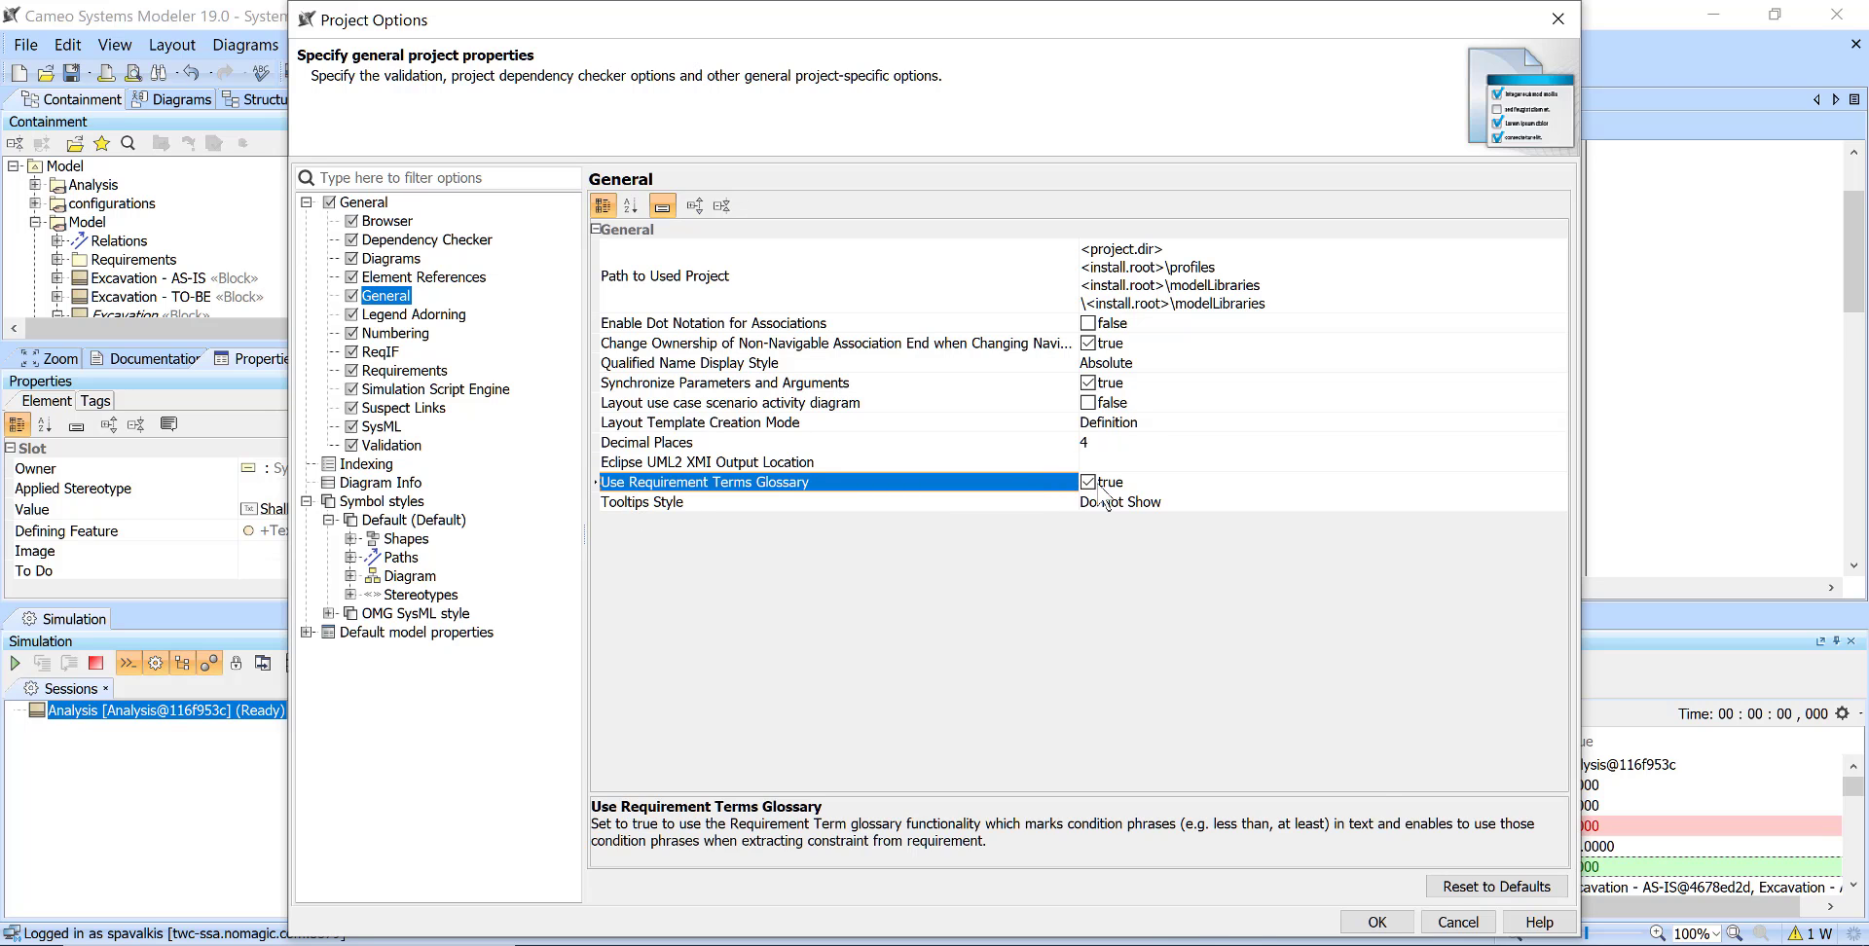
{"action": "left_click", "coordinate": [1439, 919]}
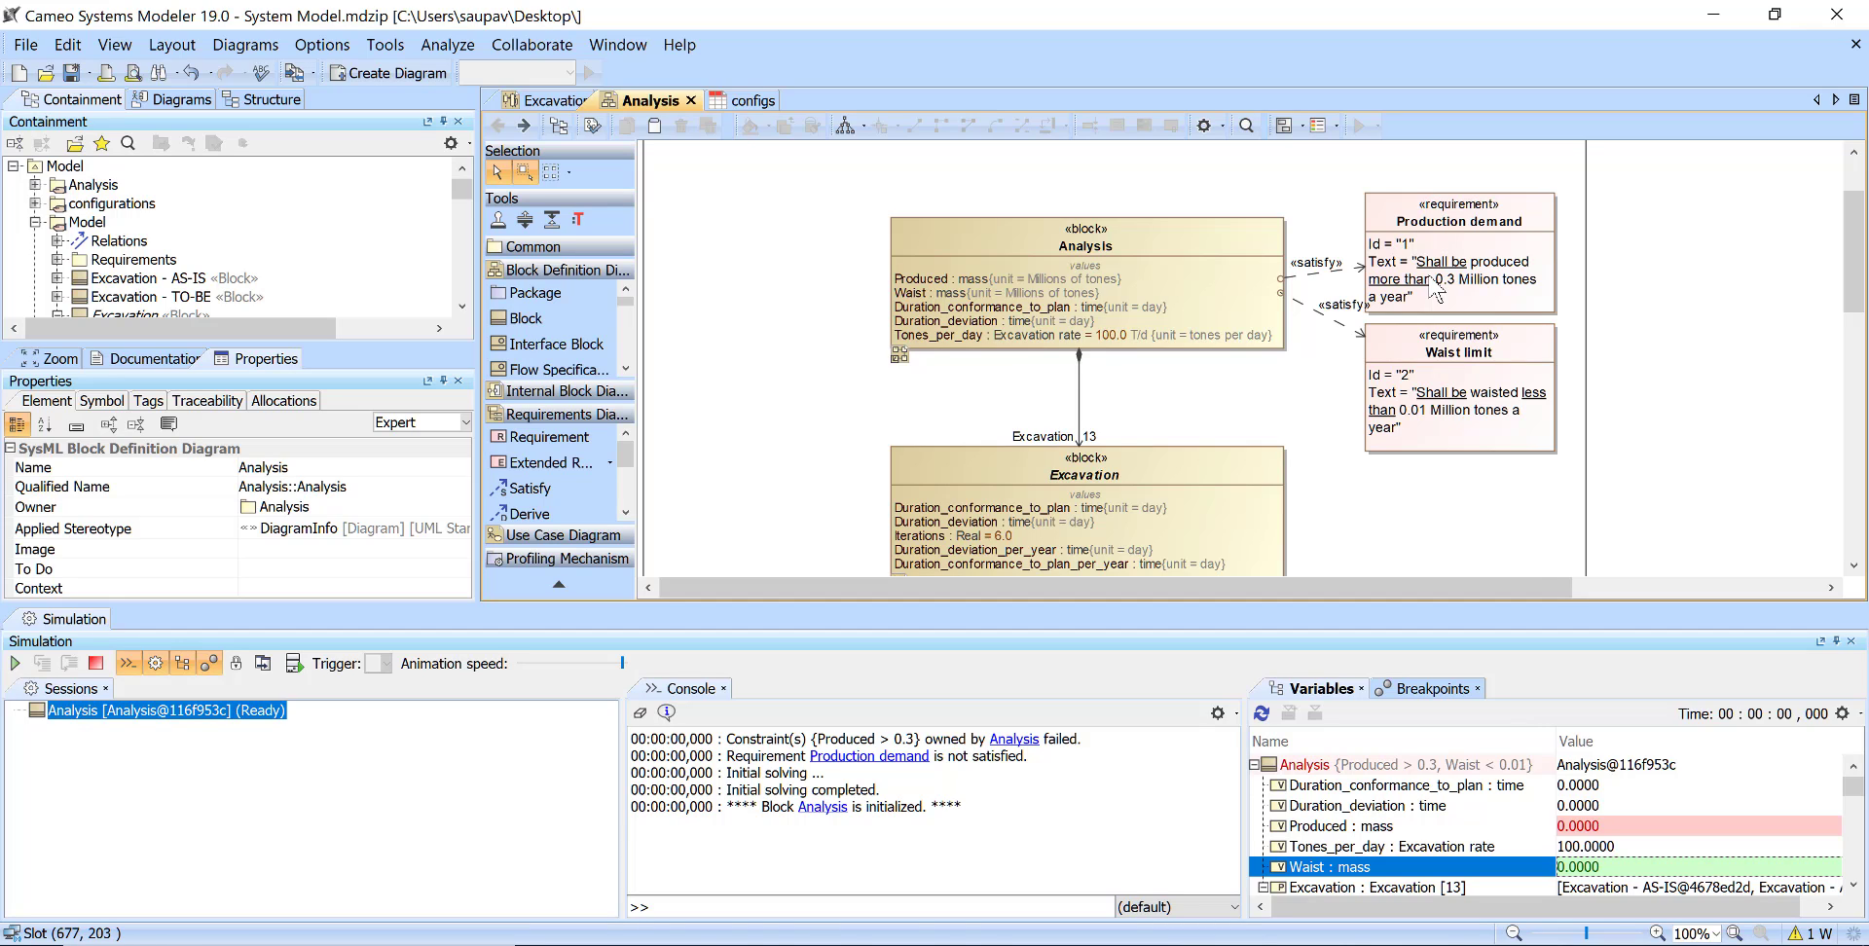
Change the Production demand requirement text to "Shall be produced more than 0.32 Million tones a year"
{"action": "mouse_move", "coordinate": [1602, 835]}
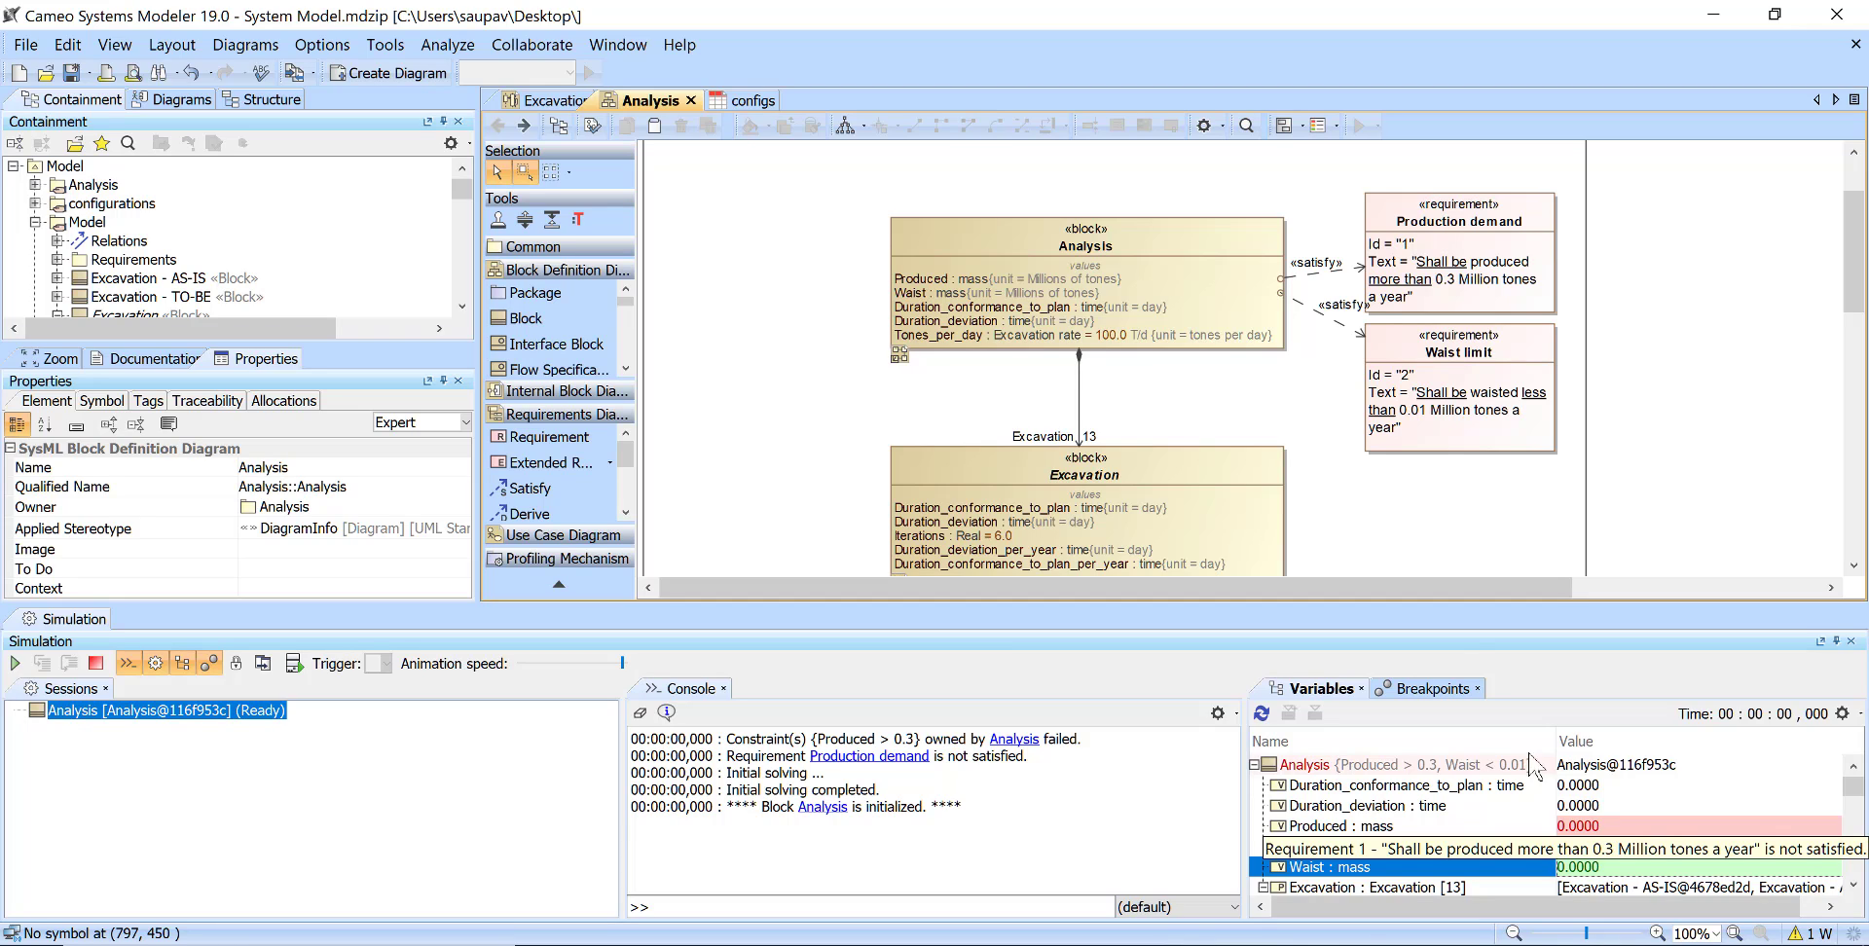
{"action": "left_click", "coordinate": [1411, 292]}
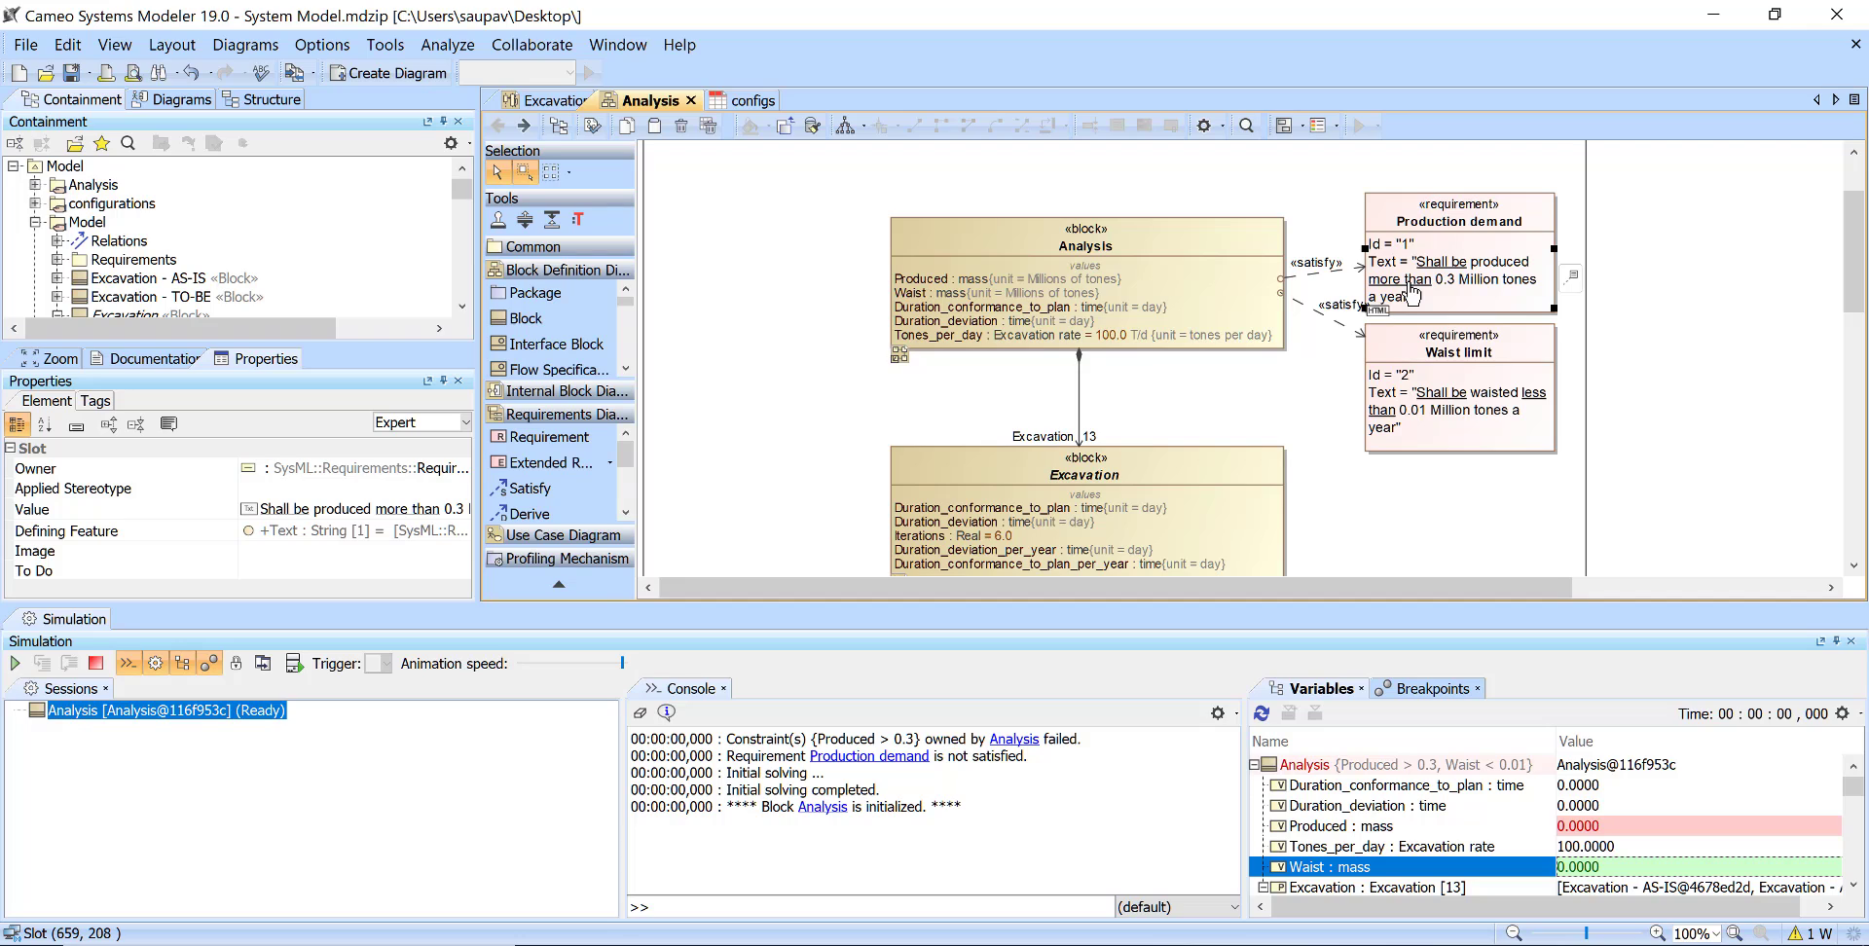
{"action": "left_click", "coordinate": [1412, 292]}
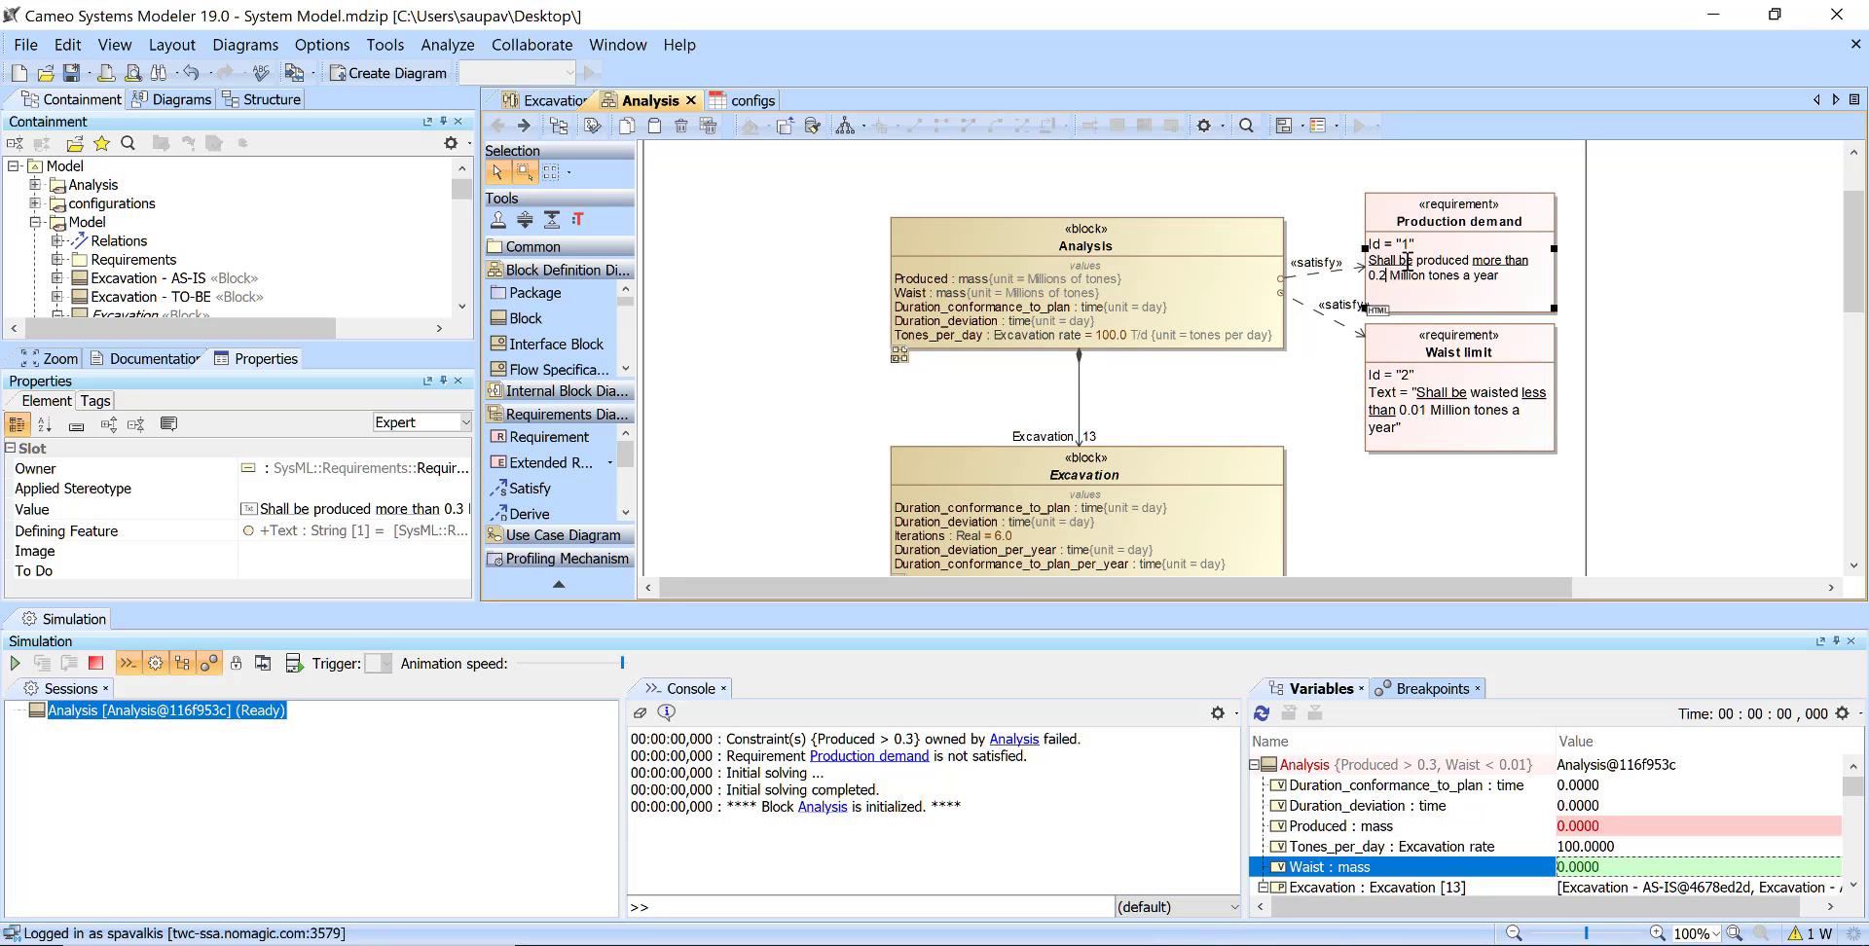
{"action": "type", "text": "25"}
{"action": "key", "text": "BackSpace"}
{"action": "key", "text": "BackSpace"}
{"action": "type", "text": "32"}
{"action": "left_click", "coordinate": [1714, 340]}
Check the updated "more than" glossary constraint of Production demand and the requirement status of Produced in the running simulation
{"action": "left_click", "coordinate": [1416, 294]}
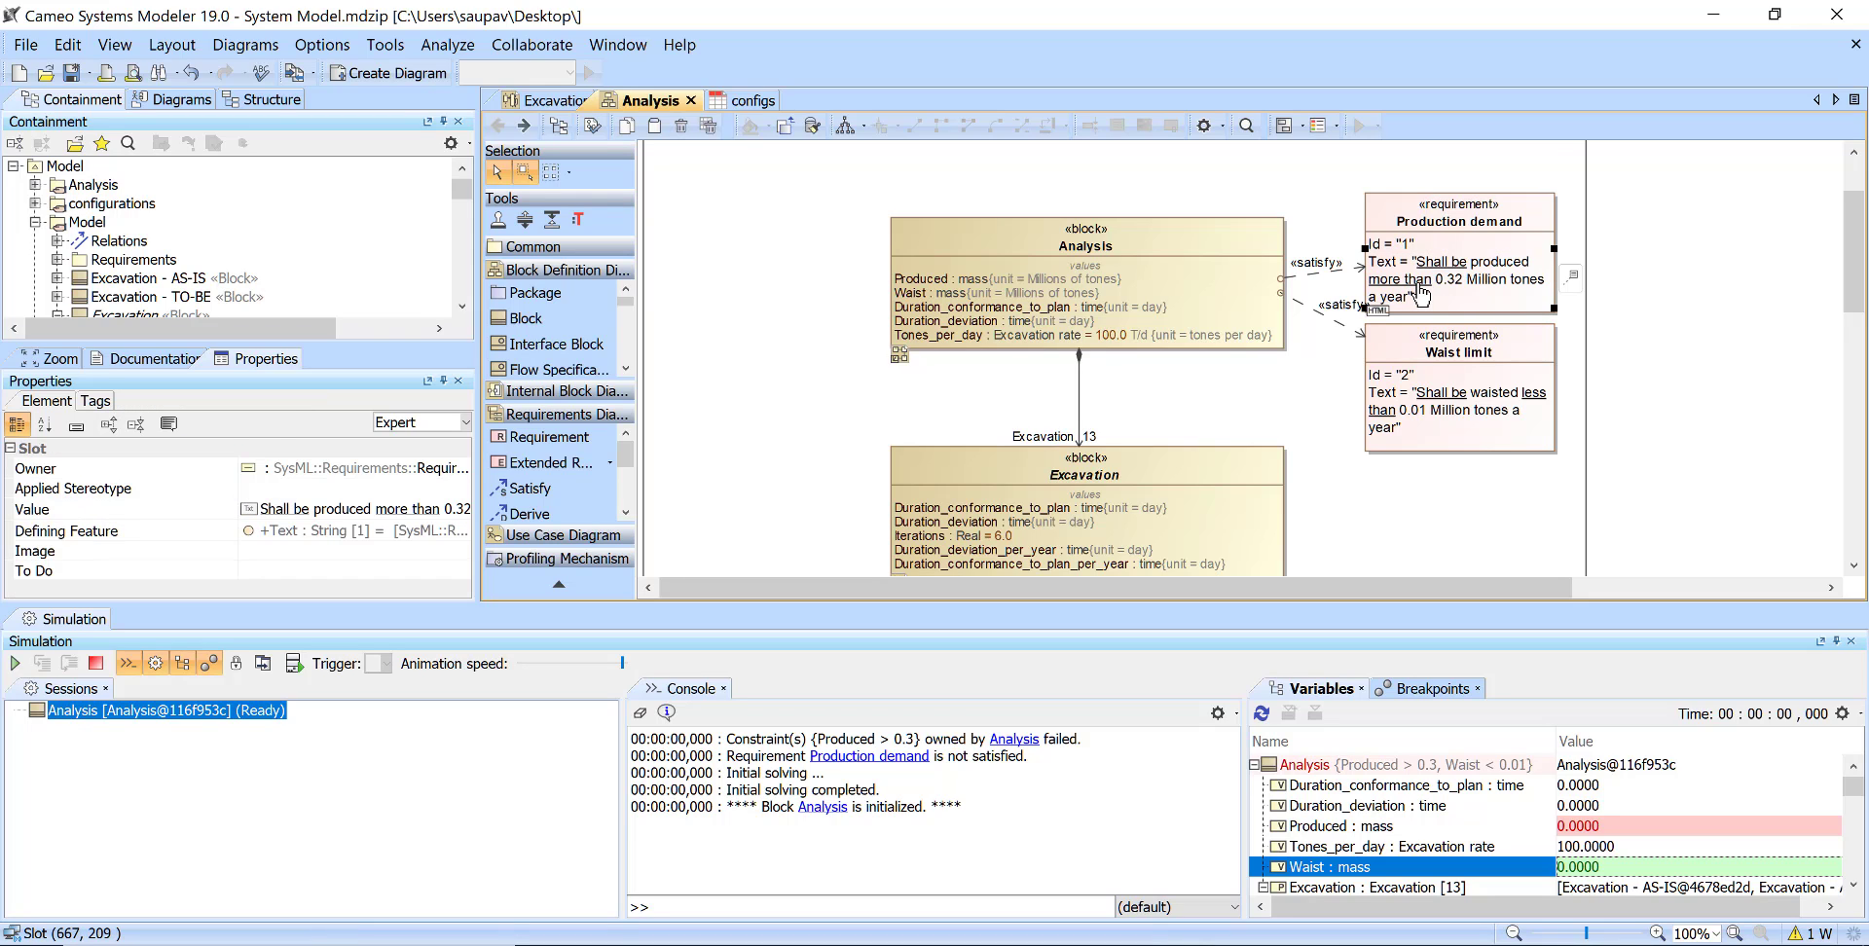
{"action": "mouse_move", "coordinate": [1421, 294]}
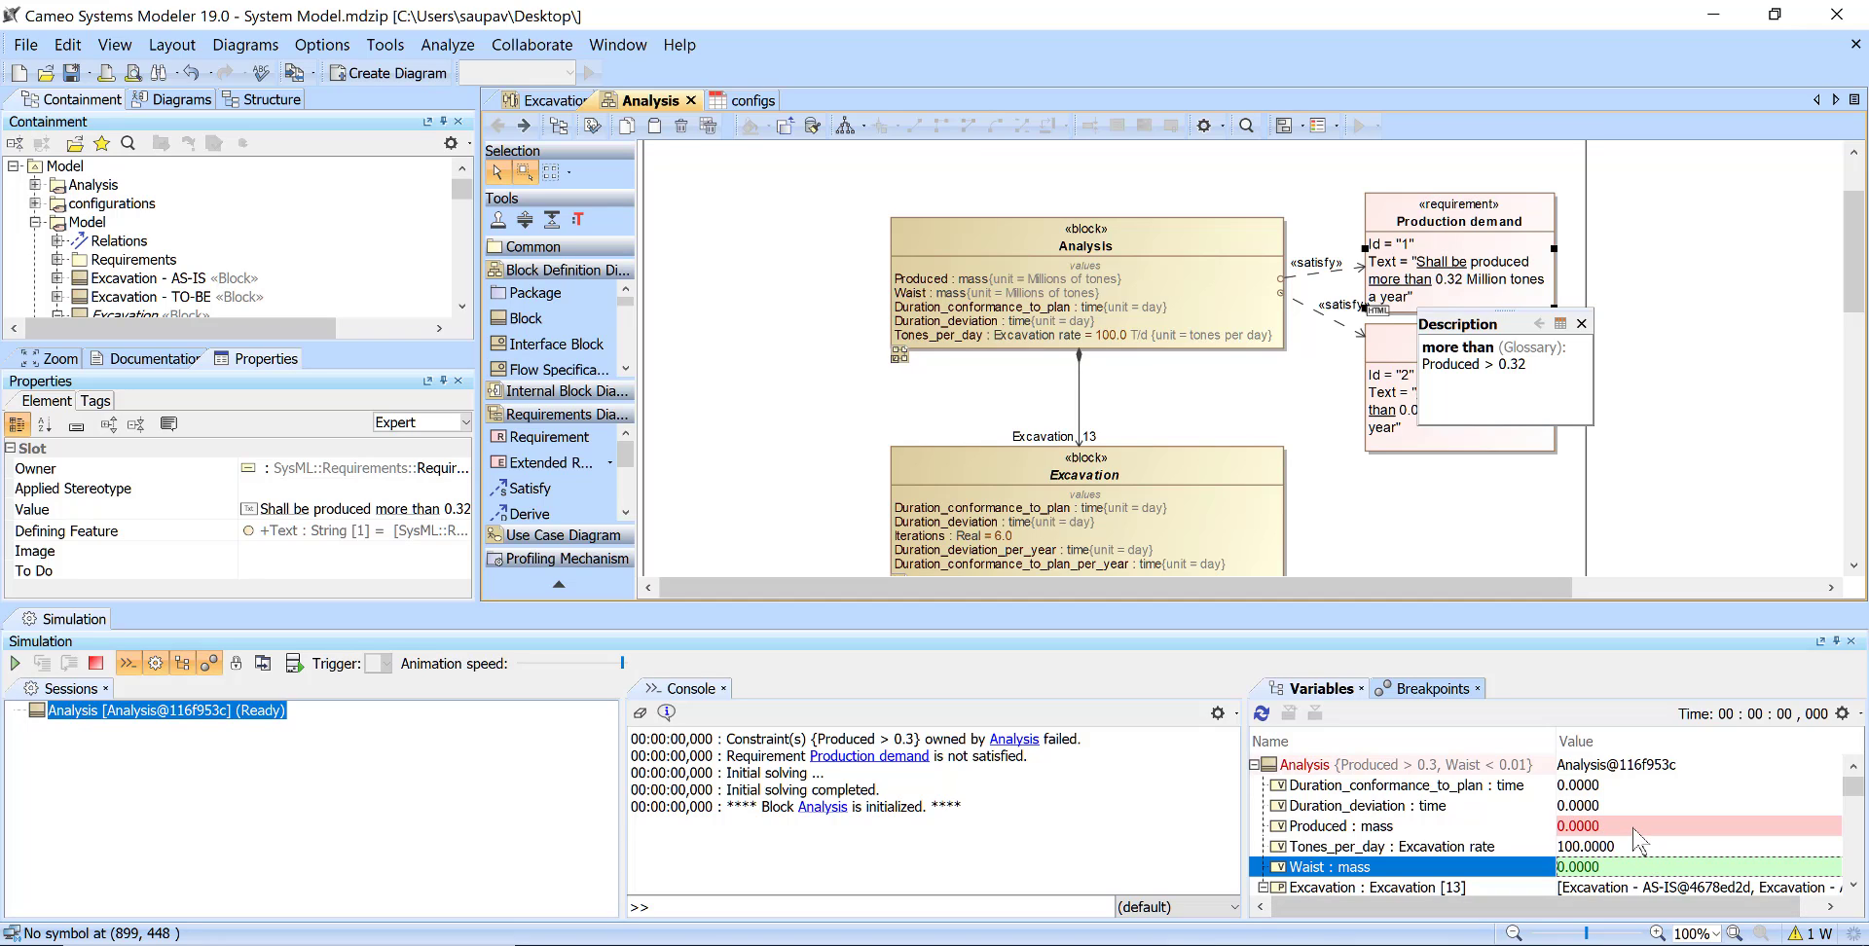
{"action": "mouse_move", "coordinate": [1632, 829]}
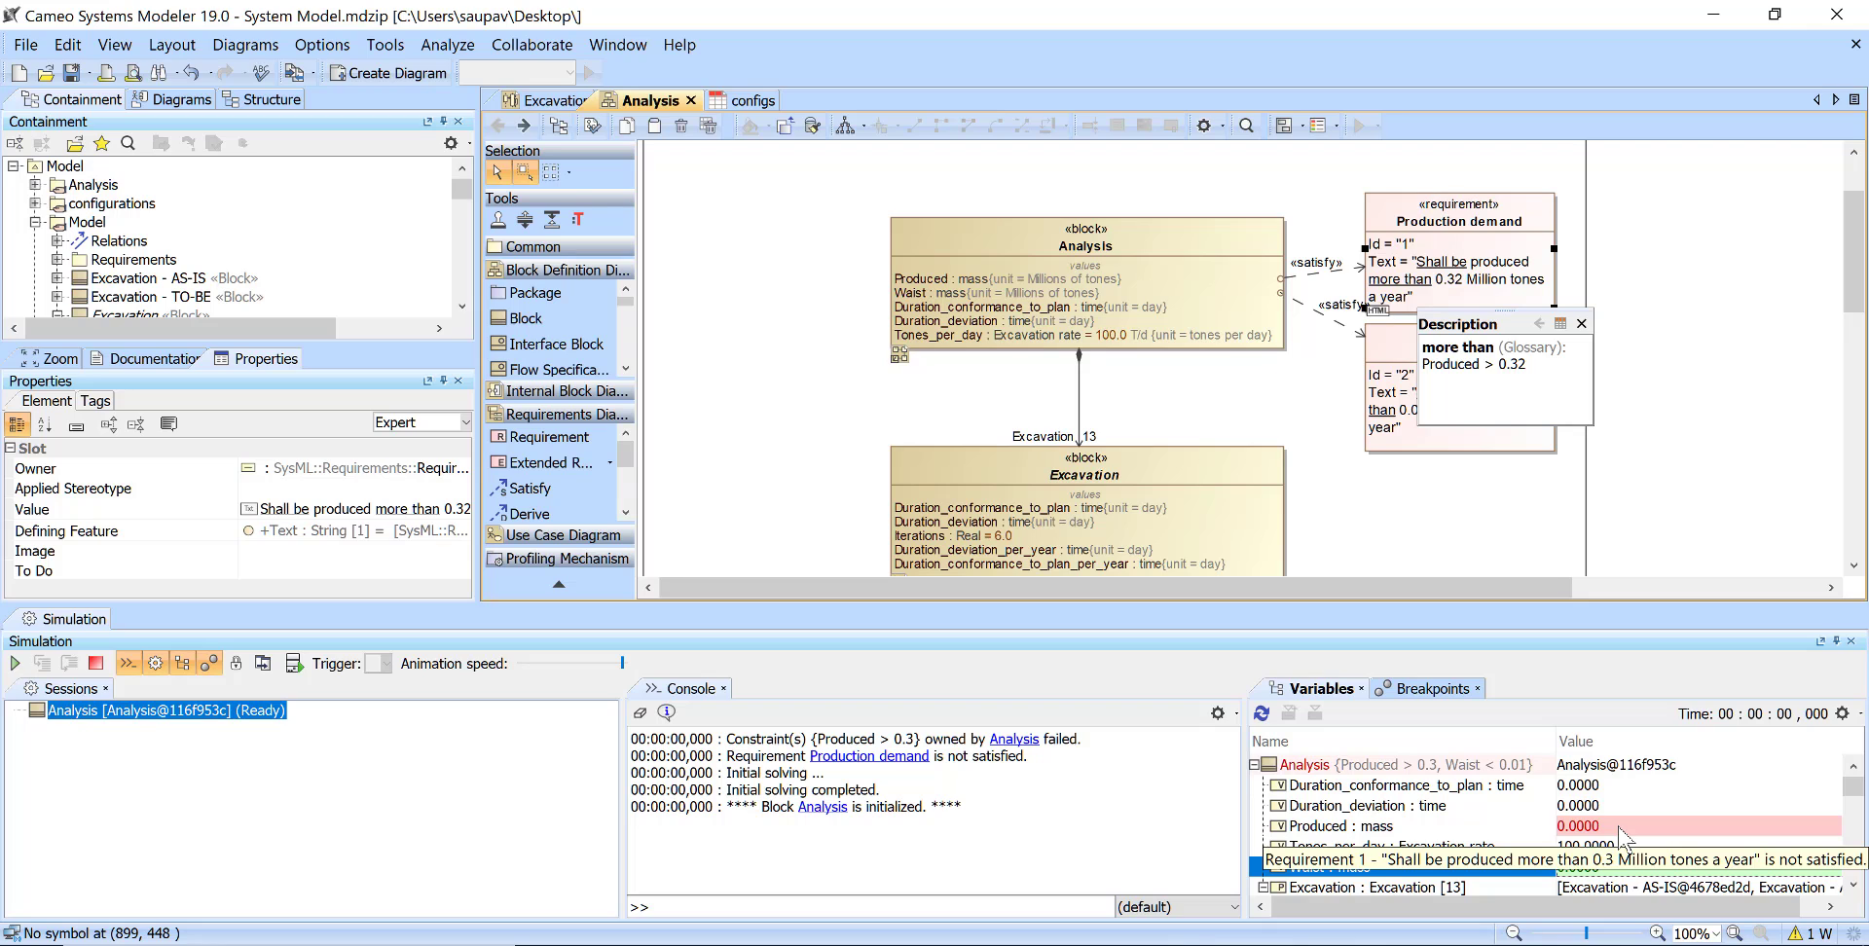
{"action": "left_click", "coordinate": [1730, 328]}
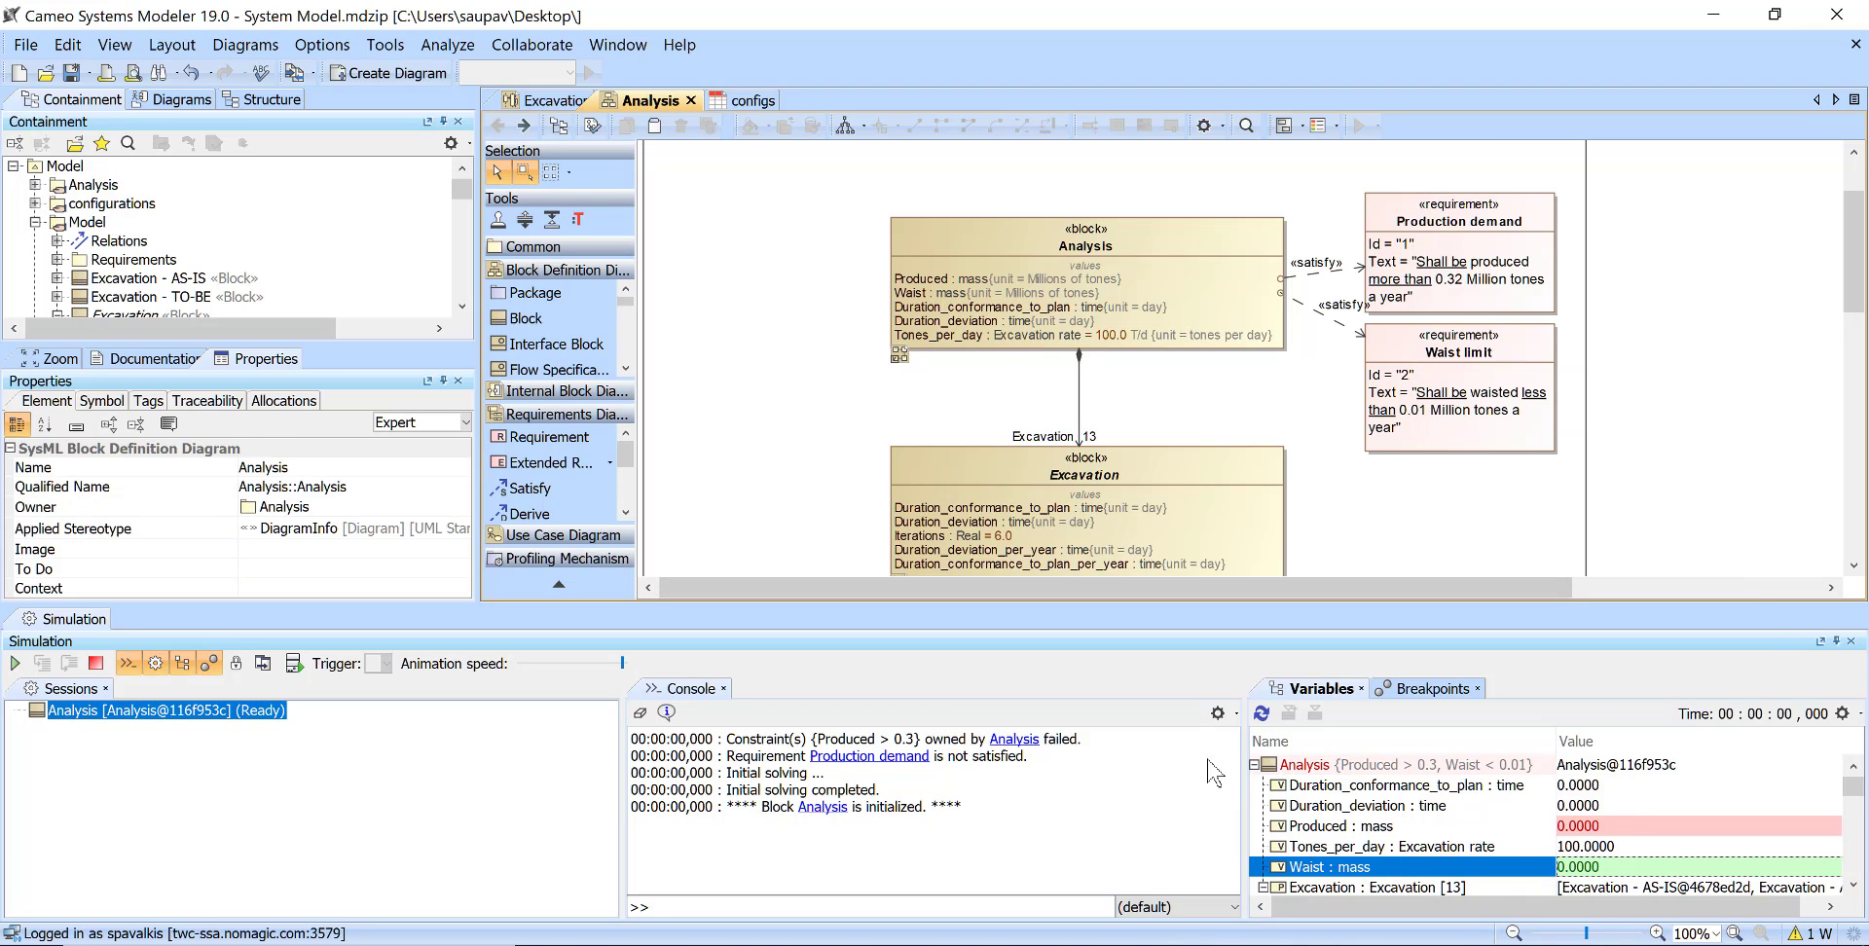
Rerun the Analysis simulation to check Produced against the updated requirement, terminate the session and close the simulation window
{"action": "left_click", "coordinate": [109, 662]}
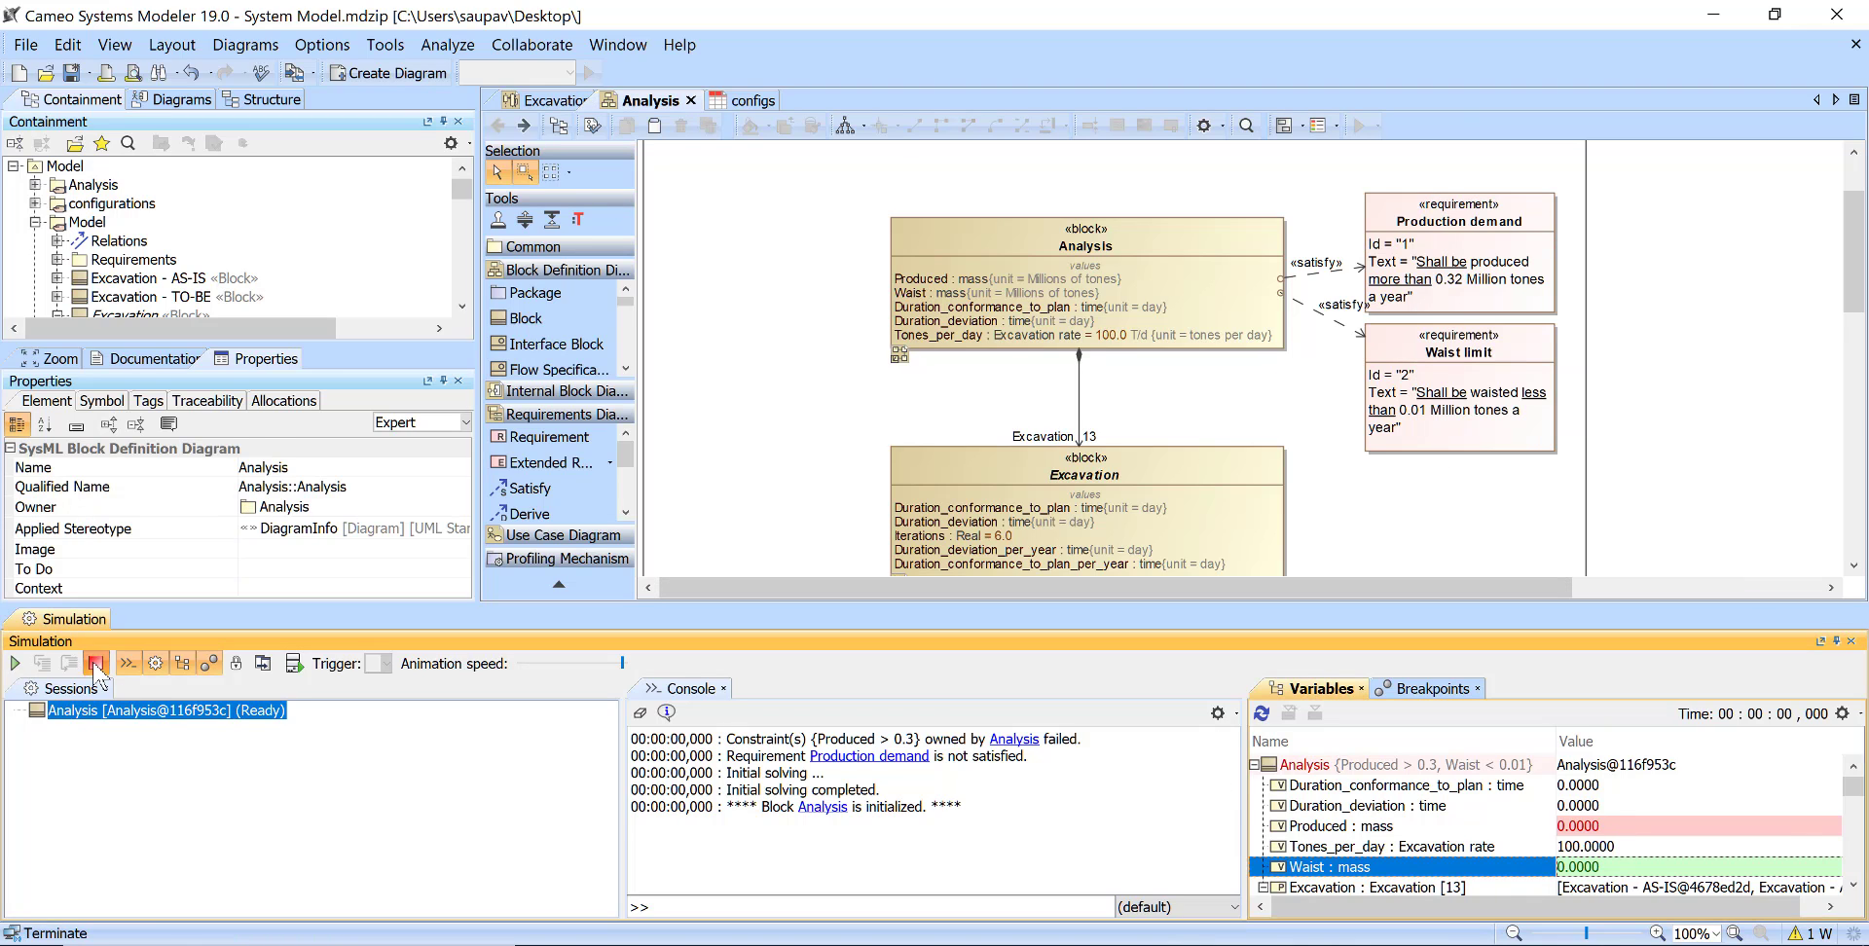
{"action": "left_click", "coordinate": [15, 663]}
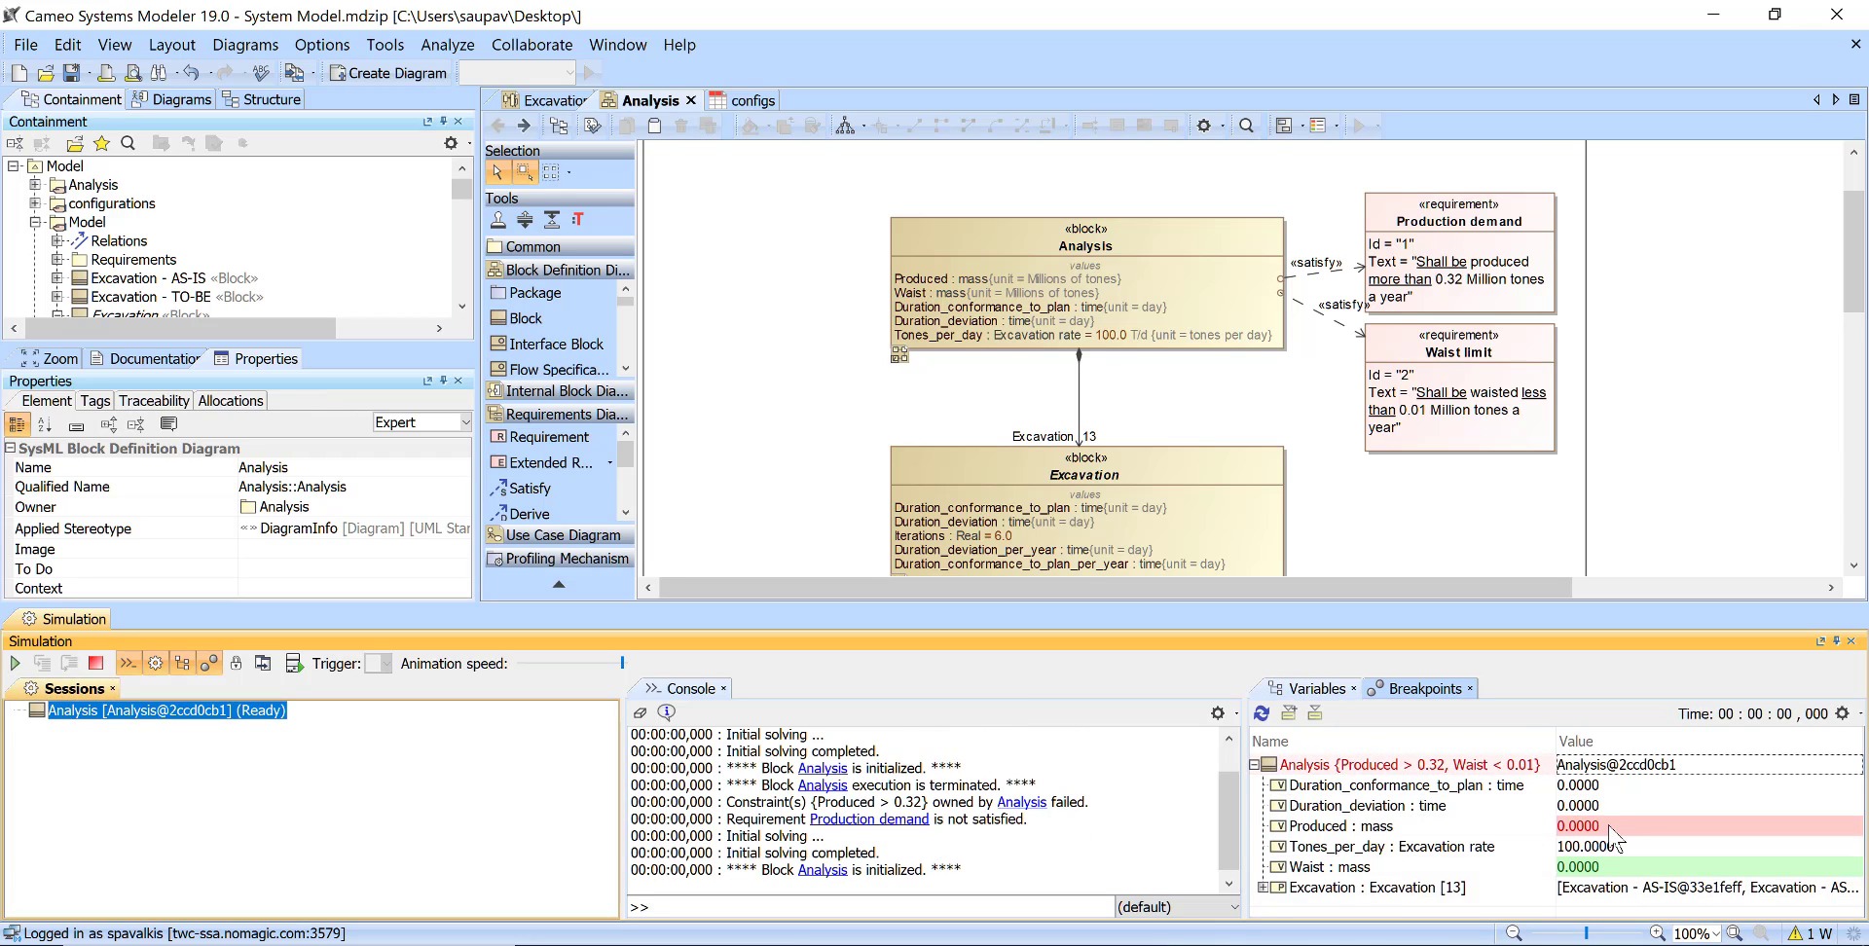
{"action": "mouse_move", "coordinate": [1611, 835]}
{"action": "left_click", "coordinate": [1540, 554]}
{"action": "left_click", "coordinate": [95, 663]}
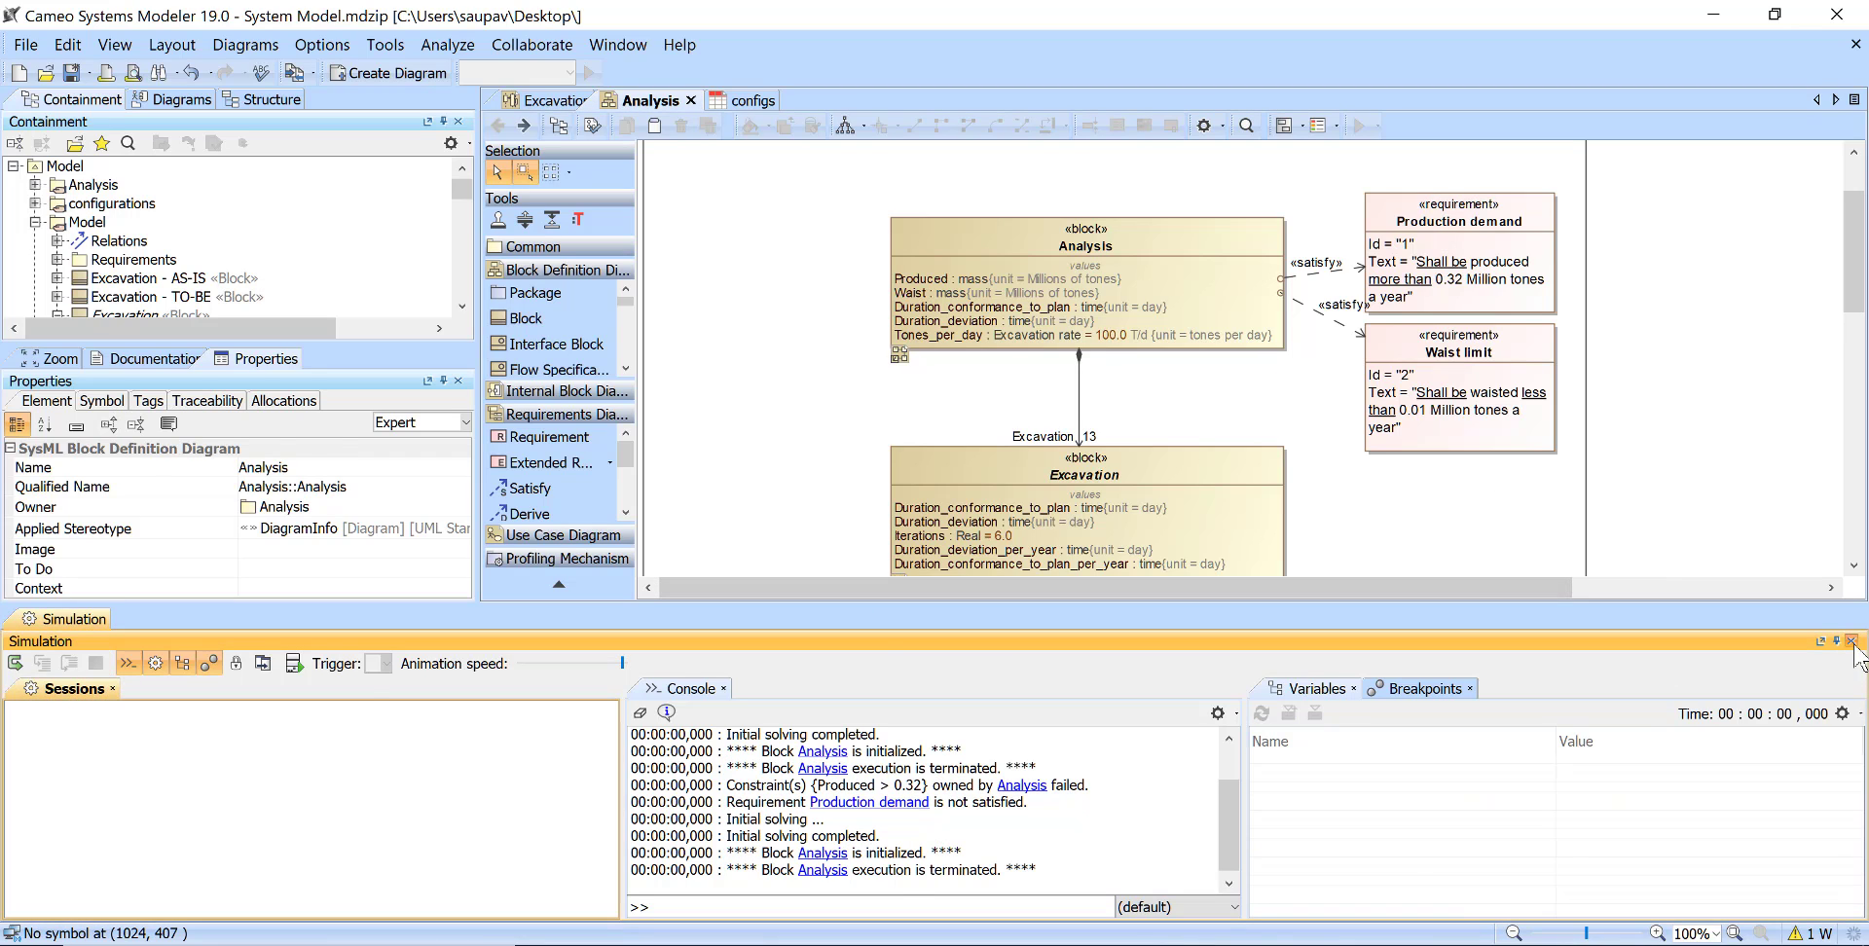
{"action": "left_click", "coordinate": [1851, 640]}
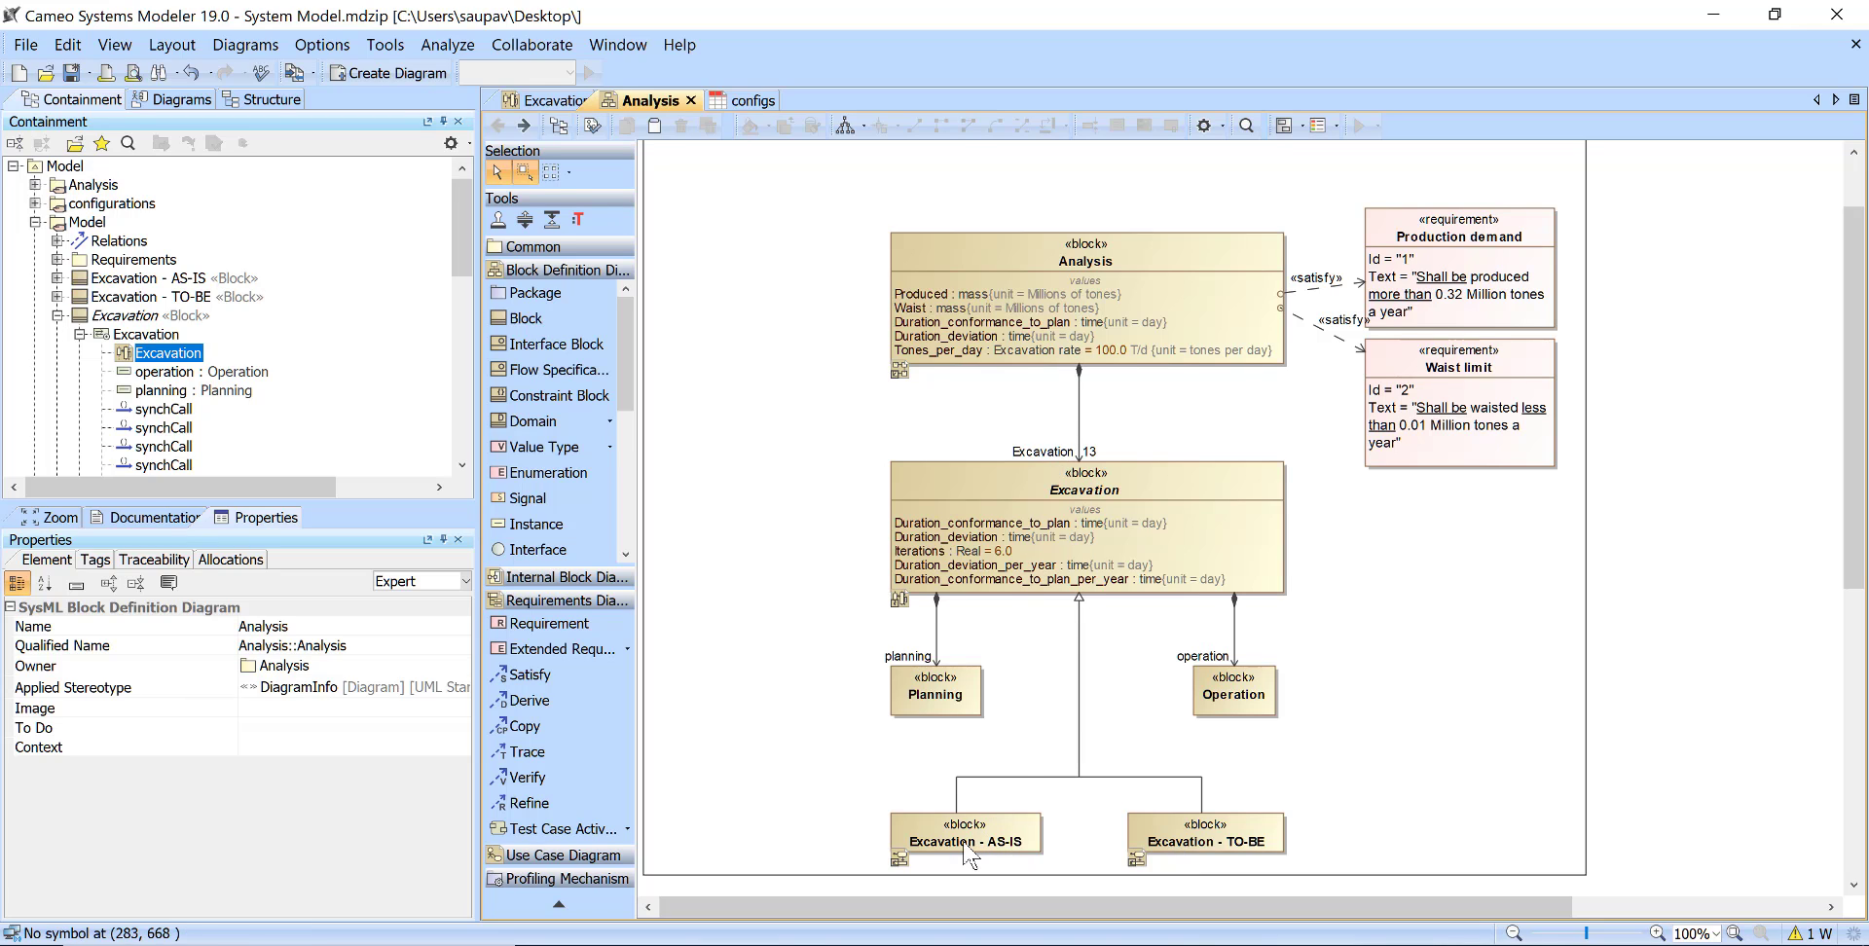
Start a new simulation of the Analysis block and expand its Excavation parts in the variables
{"action": "left_click", "coordinate": [1331, 825]}
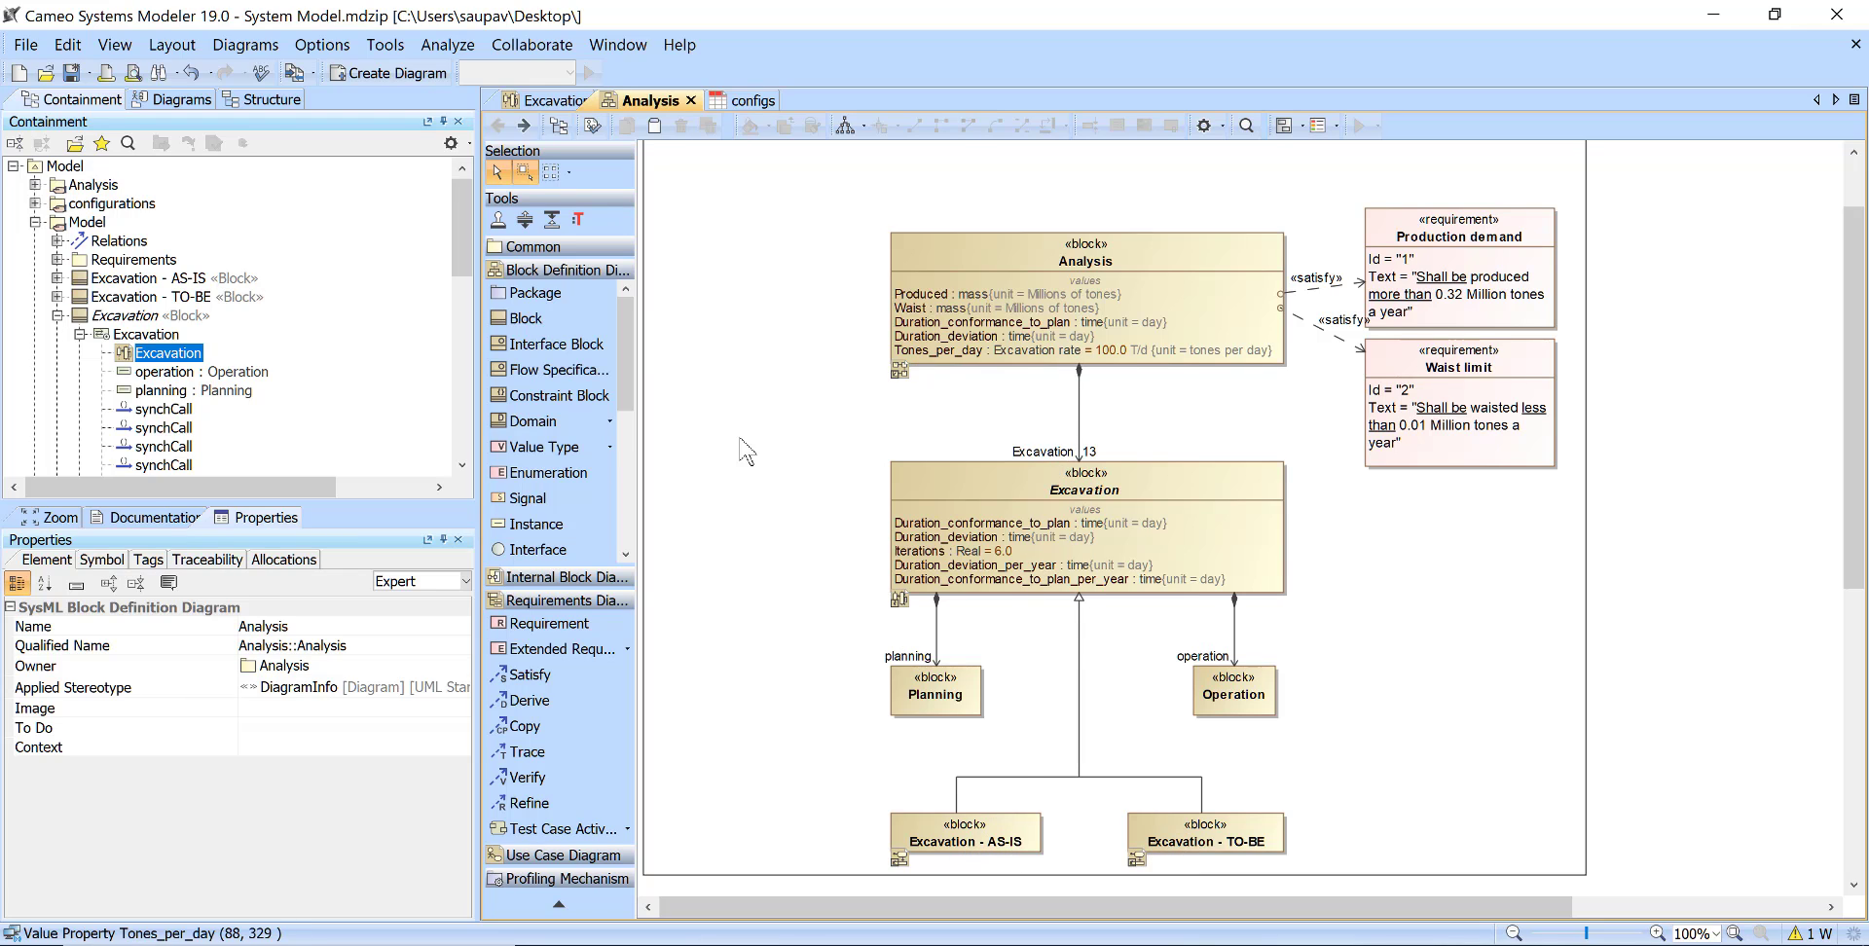
{"action": "right_click", "coordinate": [1009, 259]}
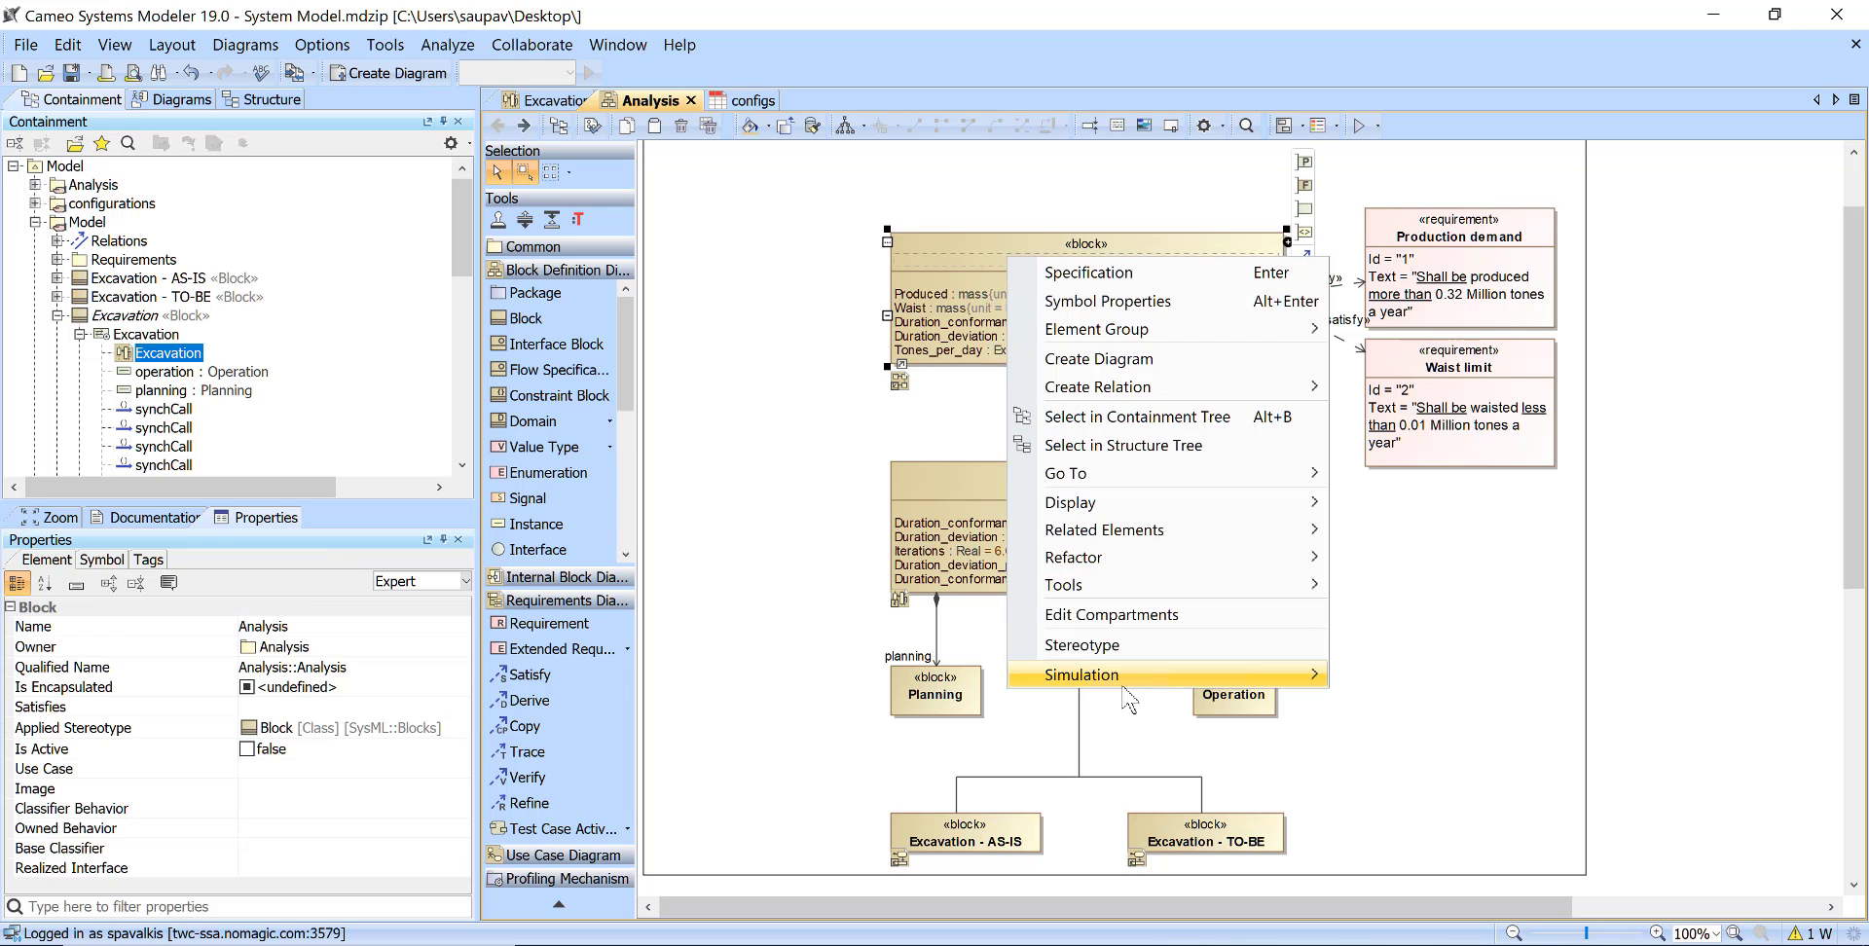
{"action": "mouse_move", "coordinate": [1217, 679]}
{"action": "left_click", "coordinate": [1352, 679]}
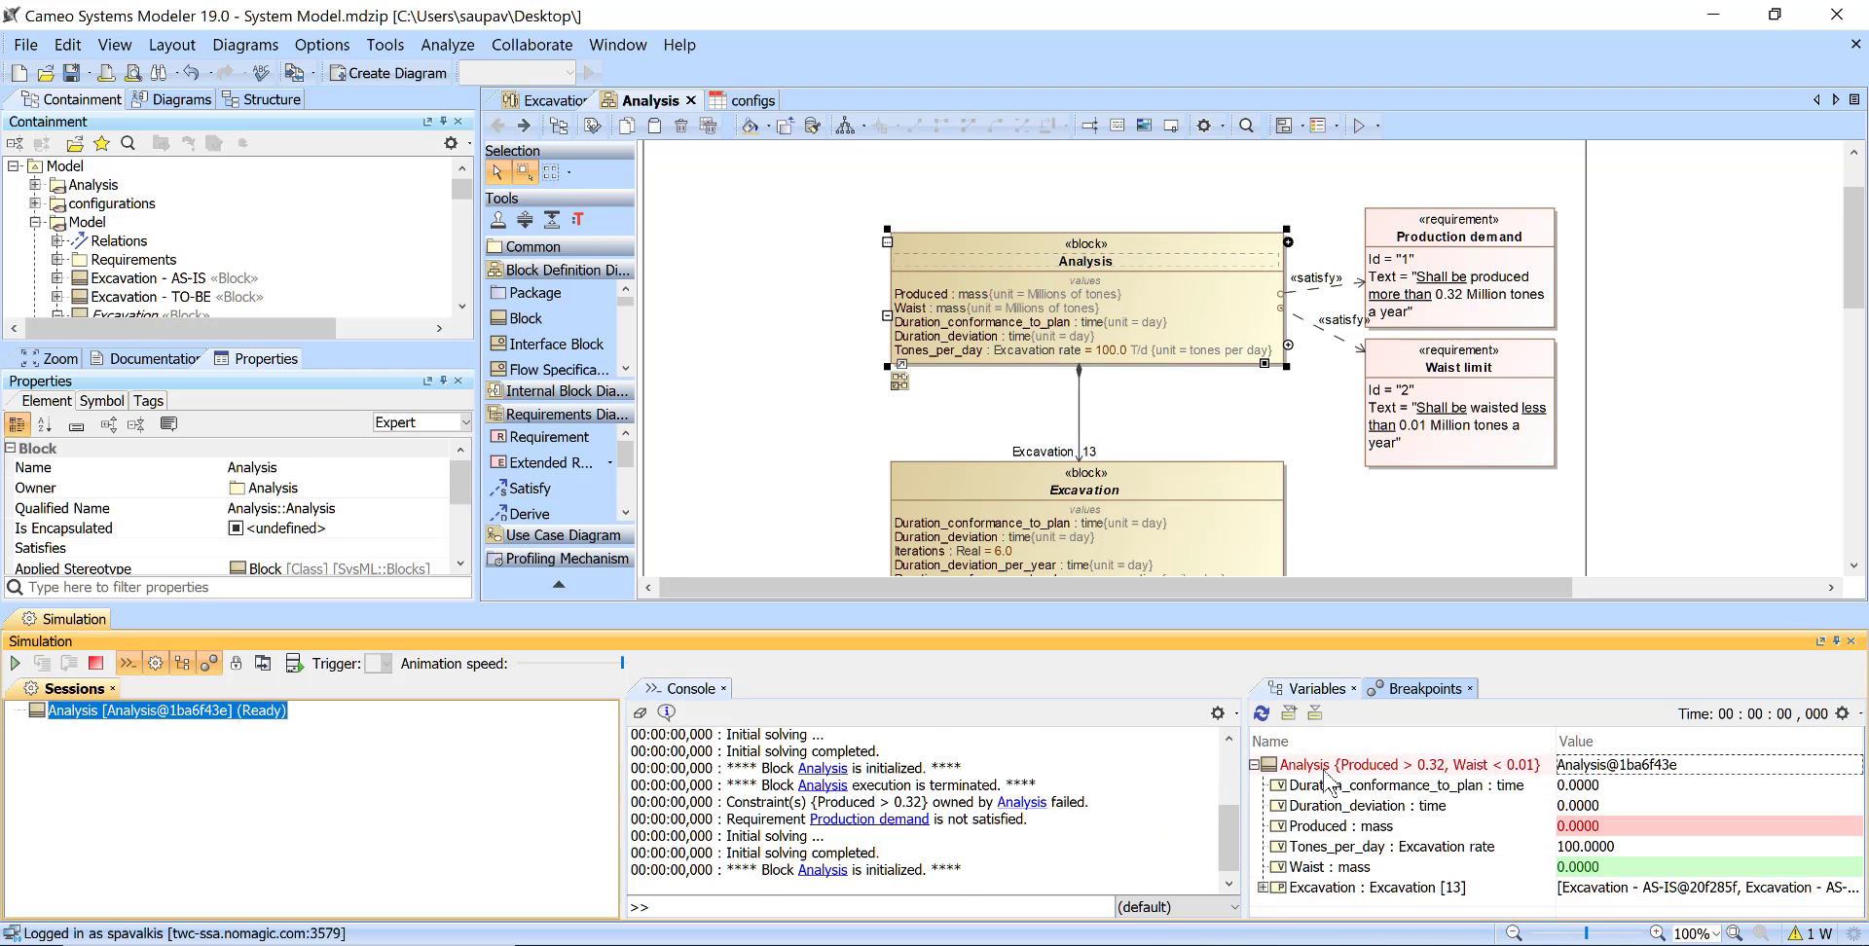
{"action": "left_click", "coordinate": [1262, 888]}
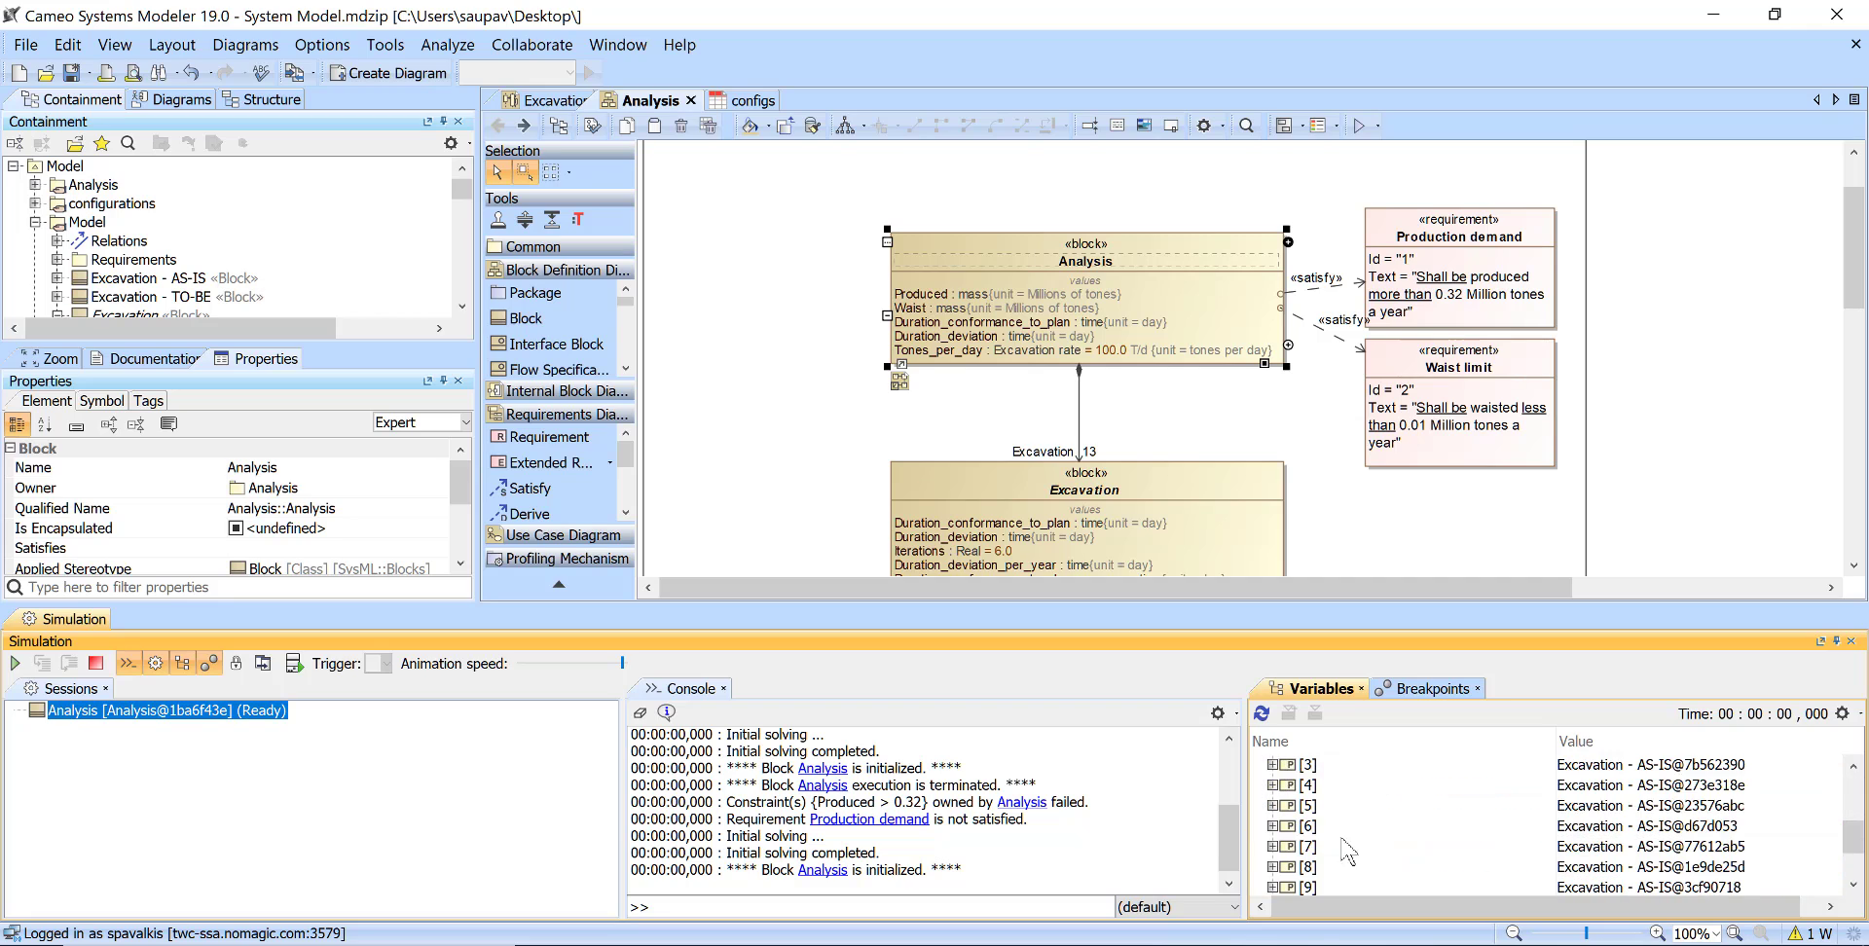
Remove all Excavation - AS-IS instances one by one from the Excavation part of the running Analysis simulation
{"action": "right_click", "coordinate": [1292, 828]}
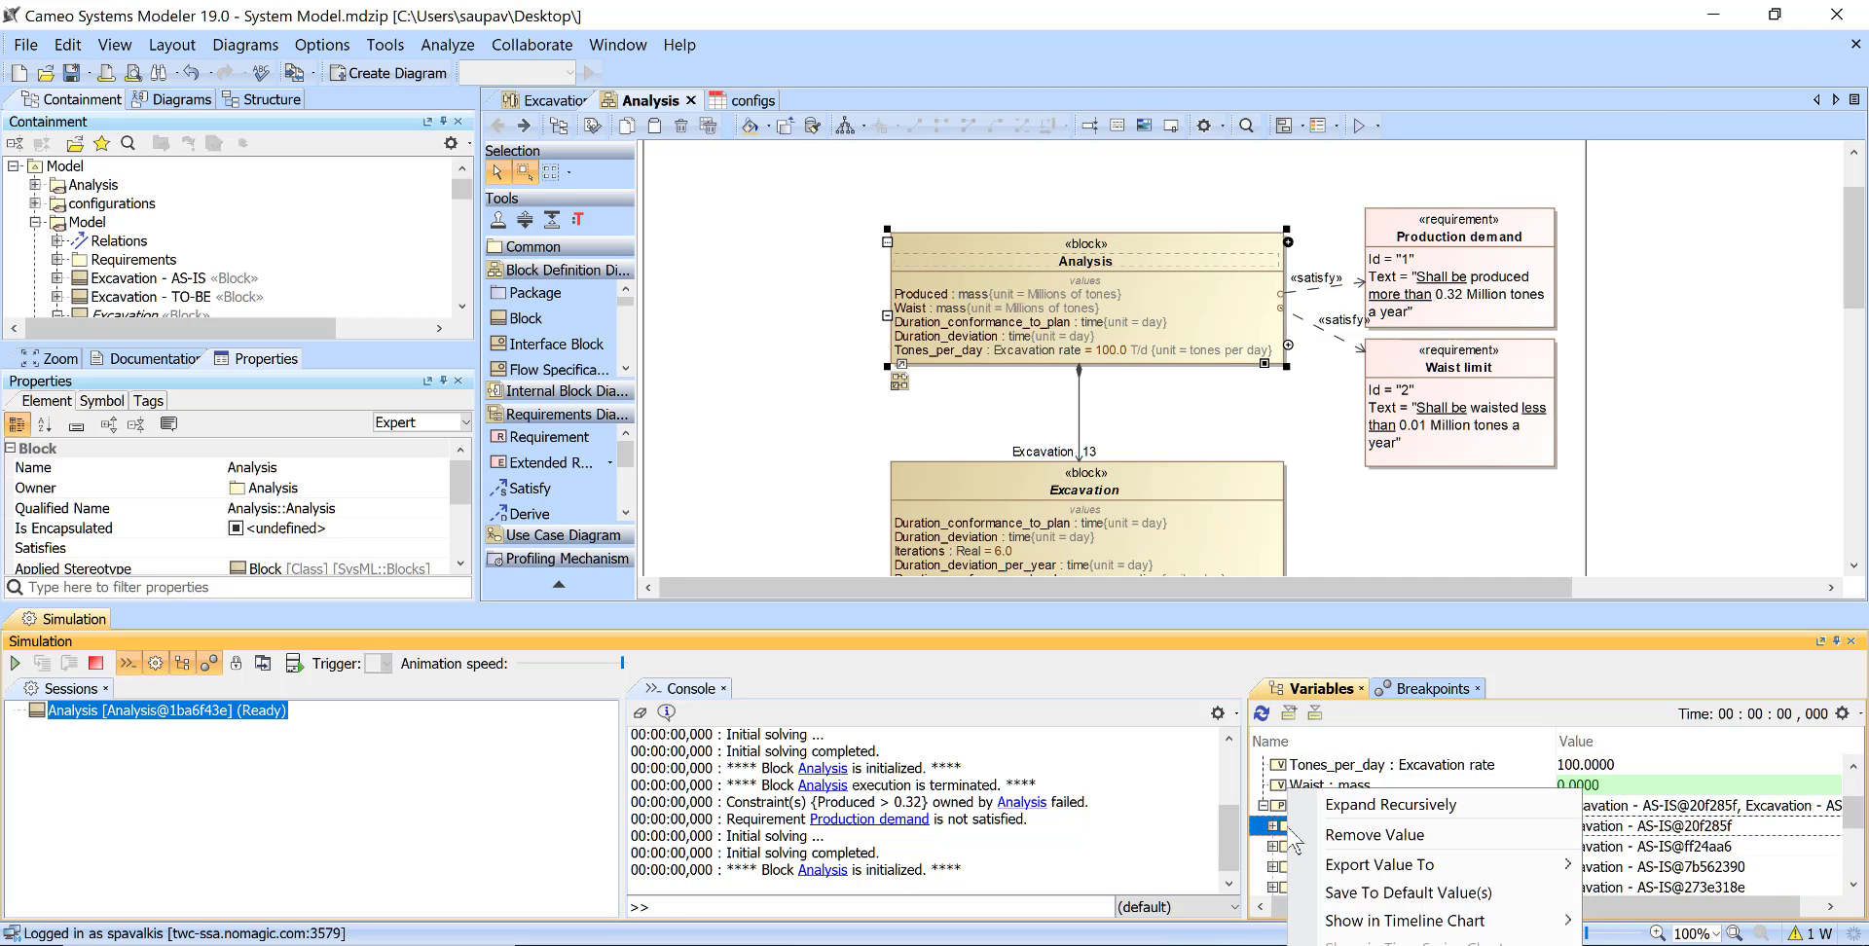
{"action": "left_click", "coordinate": [1373, 838]}
{"action": "right_click", "coordinate": [1295, 830]}
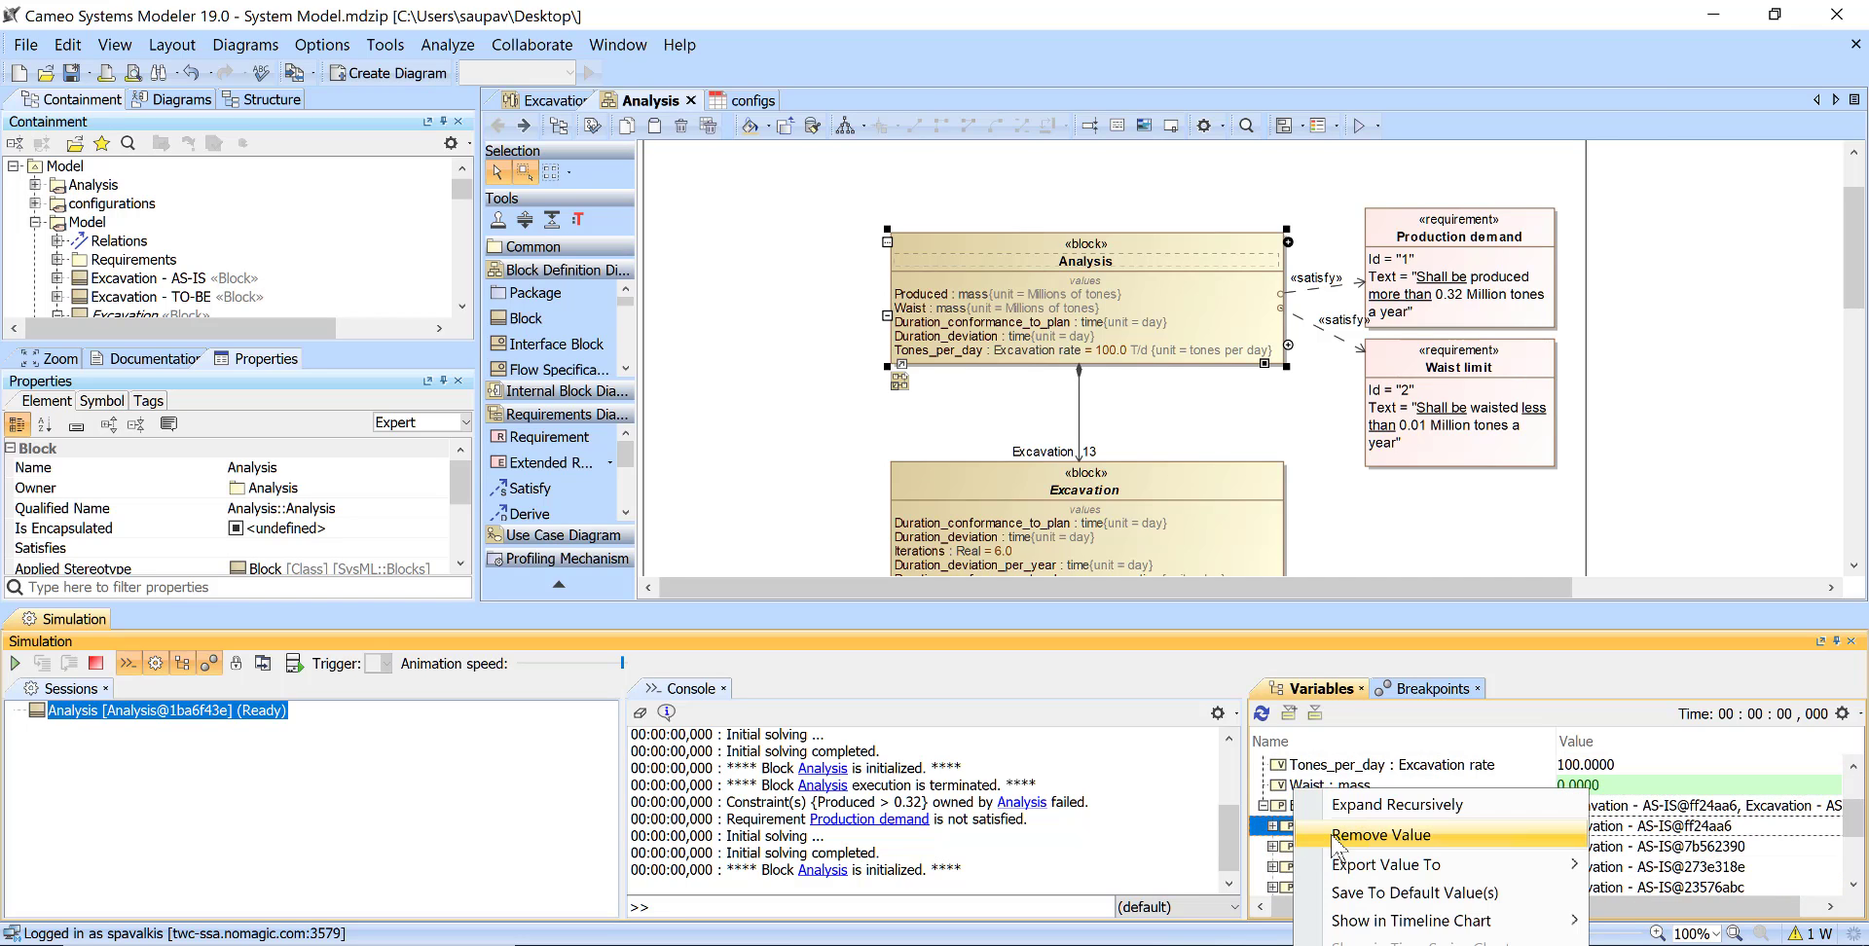
{"action": "left_click", "coordinate": [1363, 839]}
{"action": "right_click", "coordinate": [1295, 831]}
{"action": "left_click", "coordinate": [1362, 838]}
{"action": "scroll", "coordinate": [1115, 477], "scroll_direction": "down", "scroll_amount": 2}
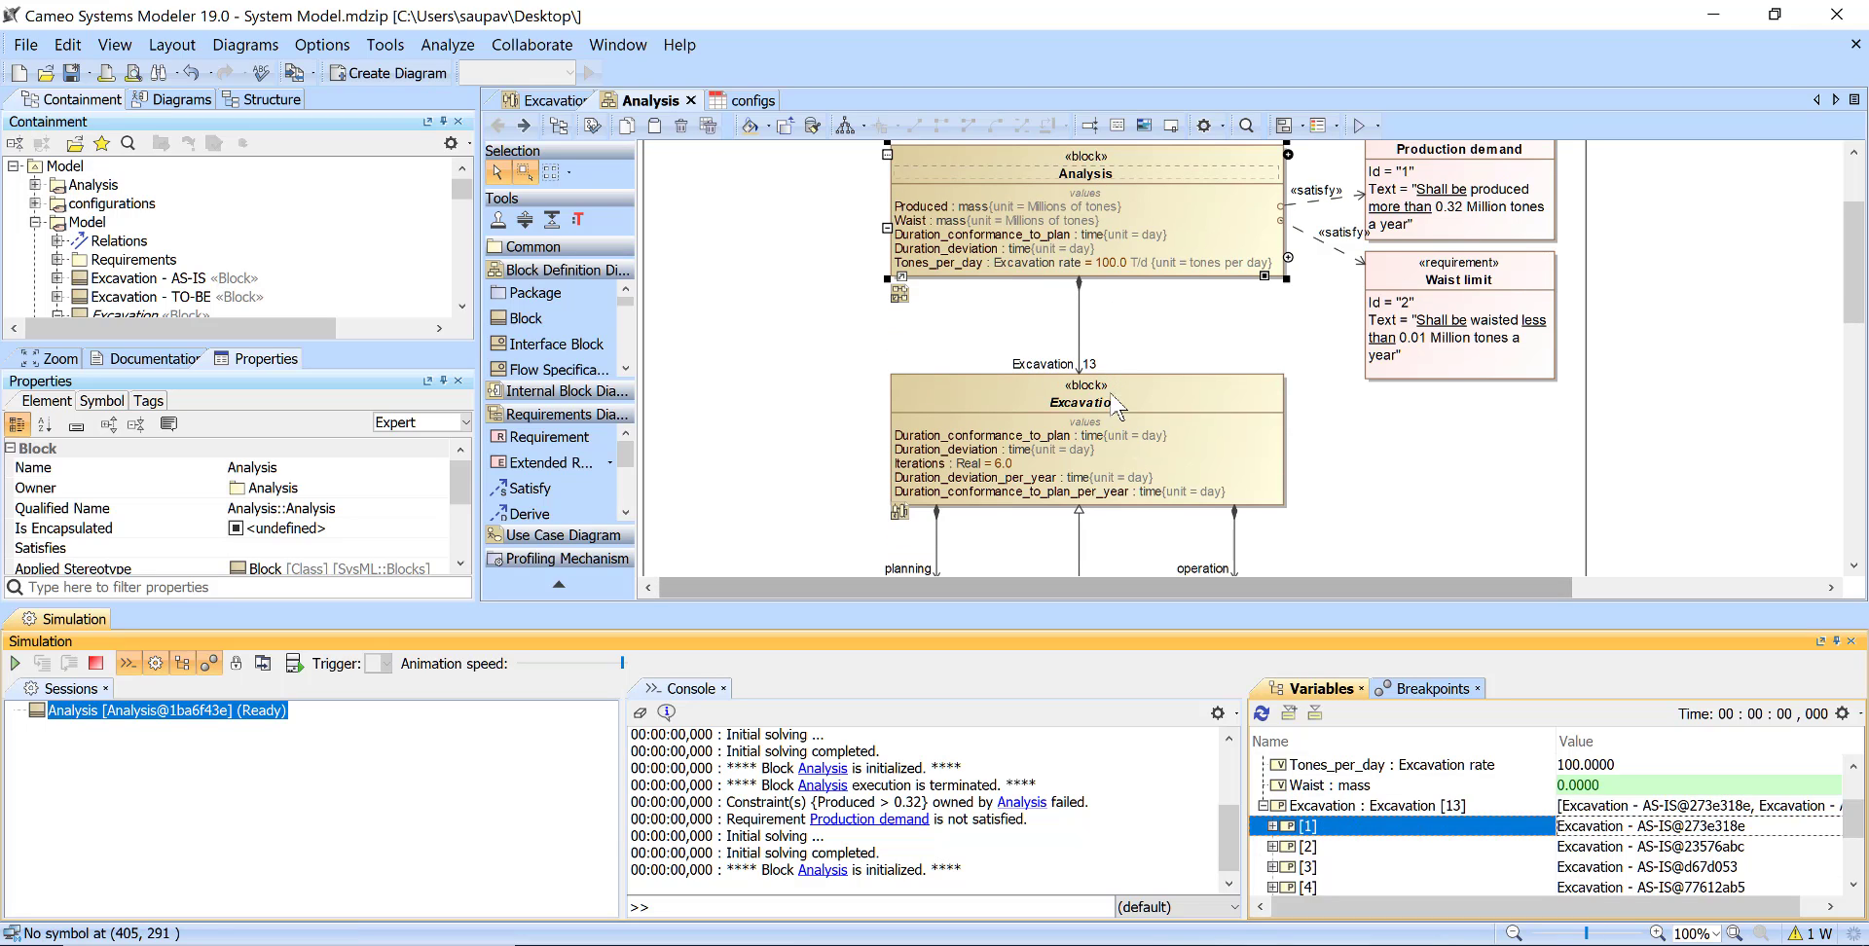
{"action": "right_click", "coordinate": [1311, 829]}
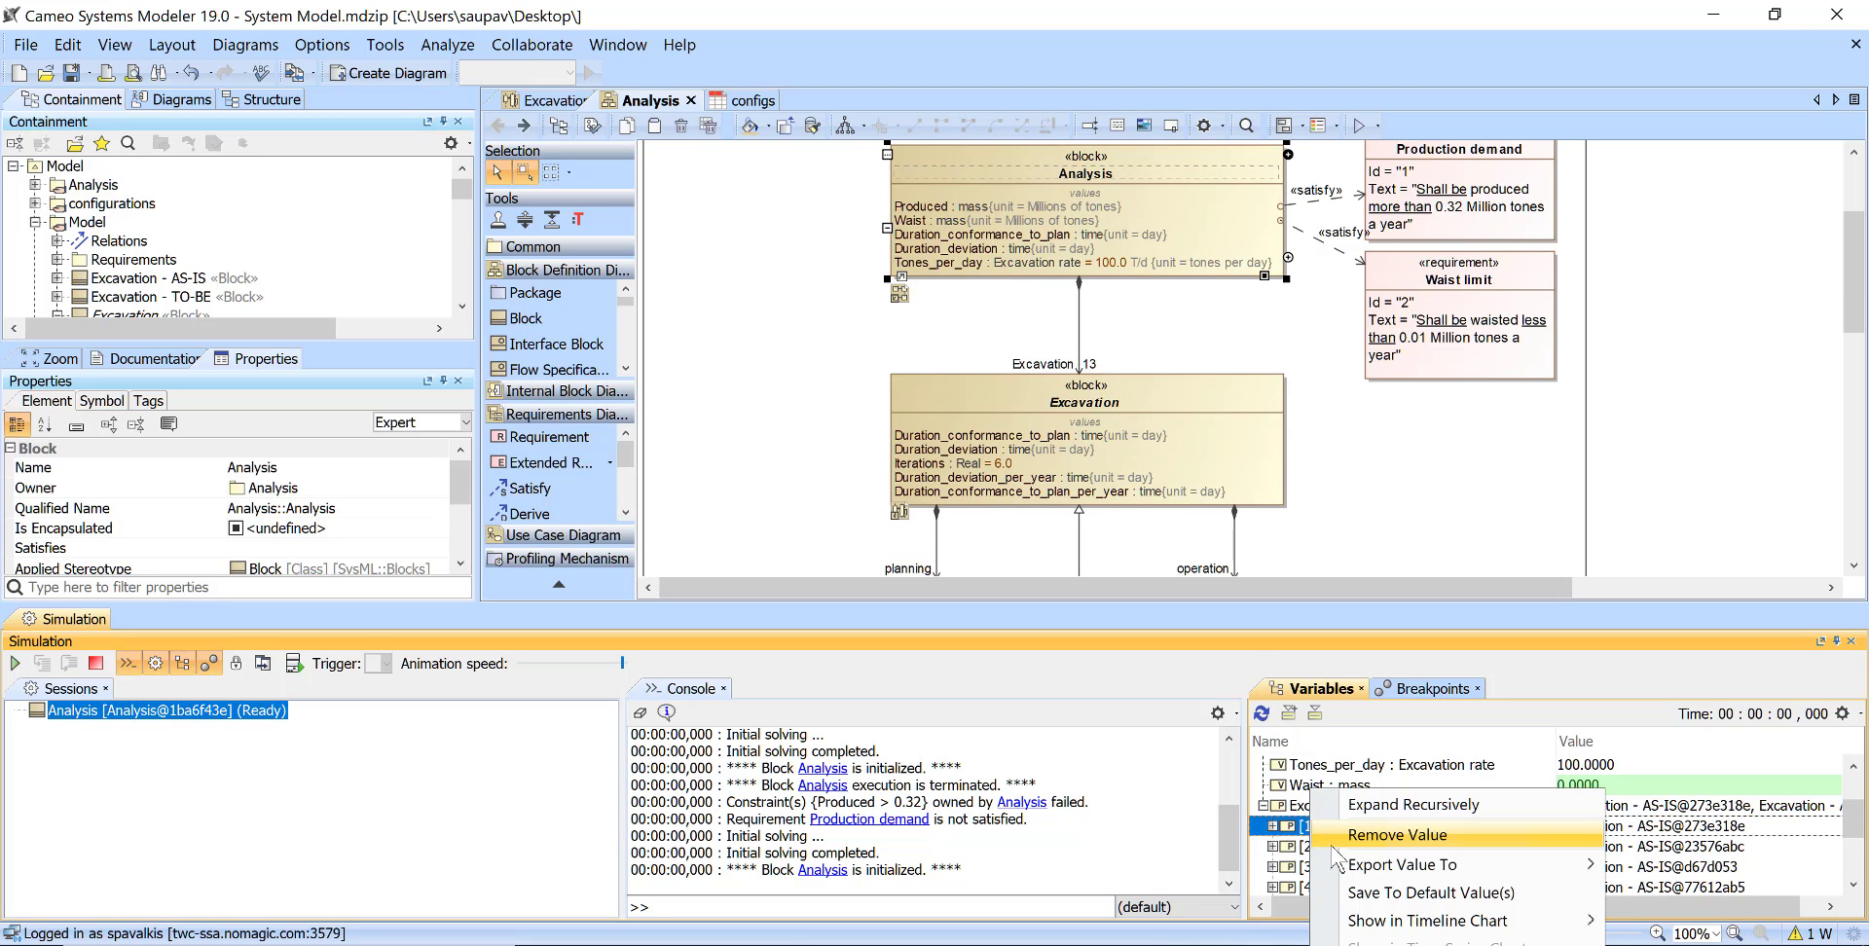
{"action": "left_click", "coordinate": [1372, 835]}
{"action": "right_click", "coordinate": [1311, 829]}
{"action": "left_click", "coordinate": [1370, 835]}
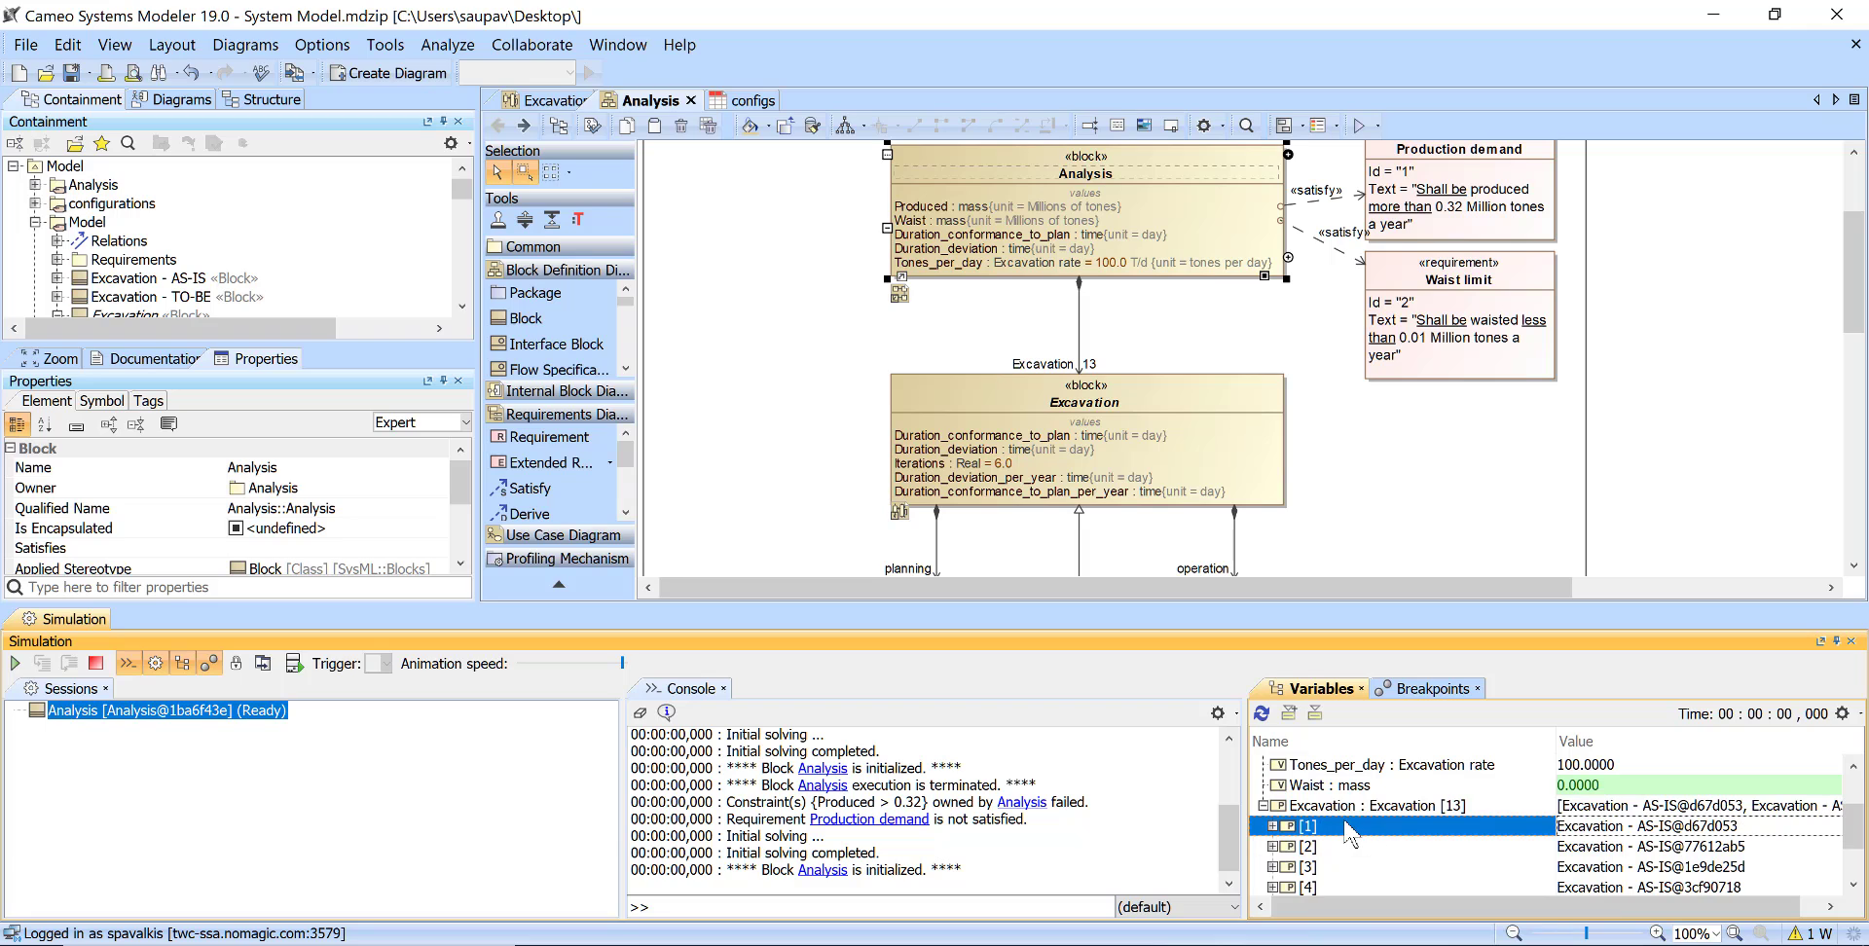
{"action": "right_click", "coordinate": [1343, 828]}
{"action": "left_click", "coordinate": [1416, 835]}
{"action": "right_click", "coordinate": [1358, 828]}
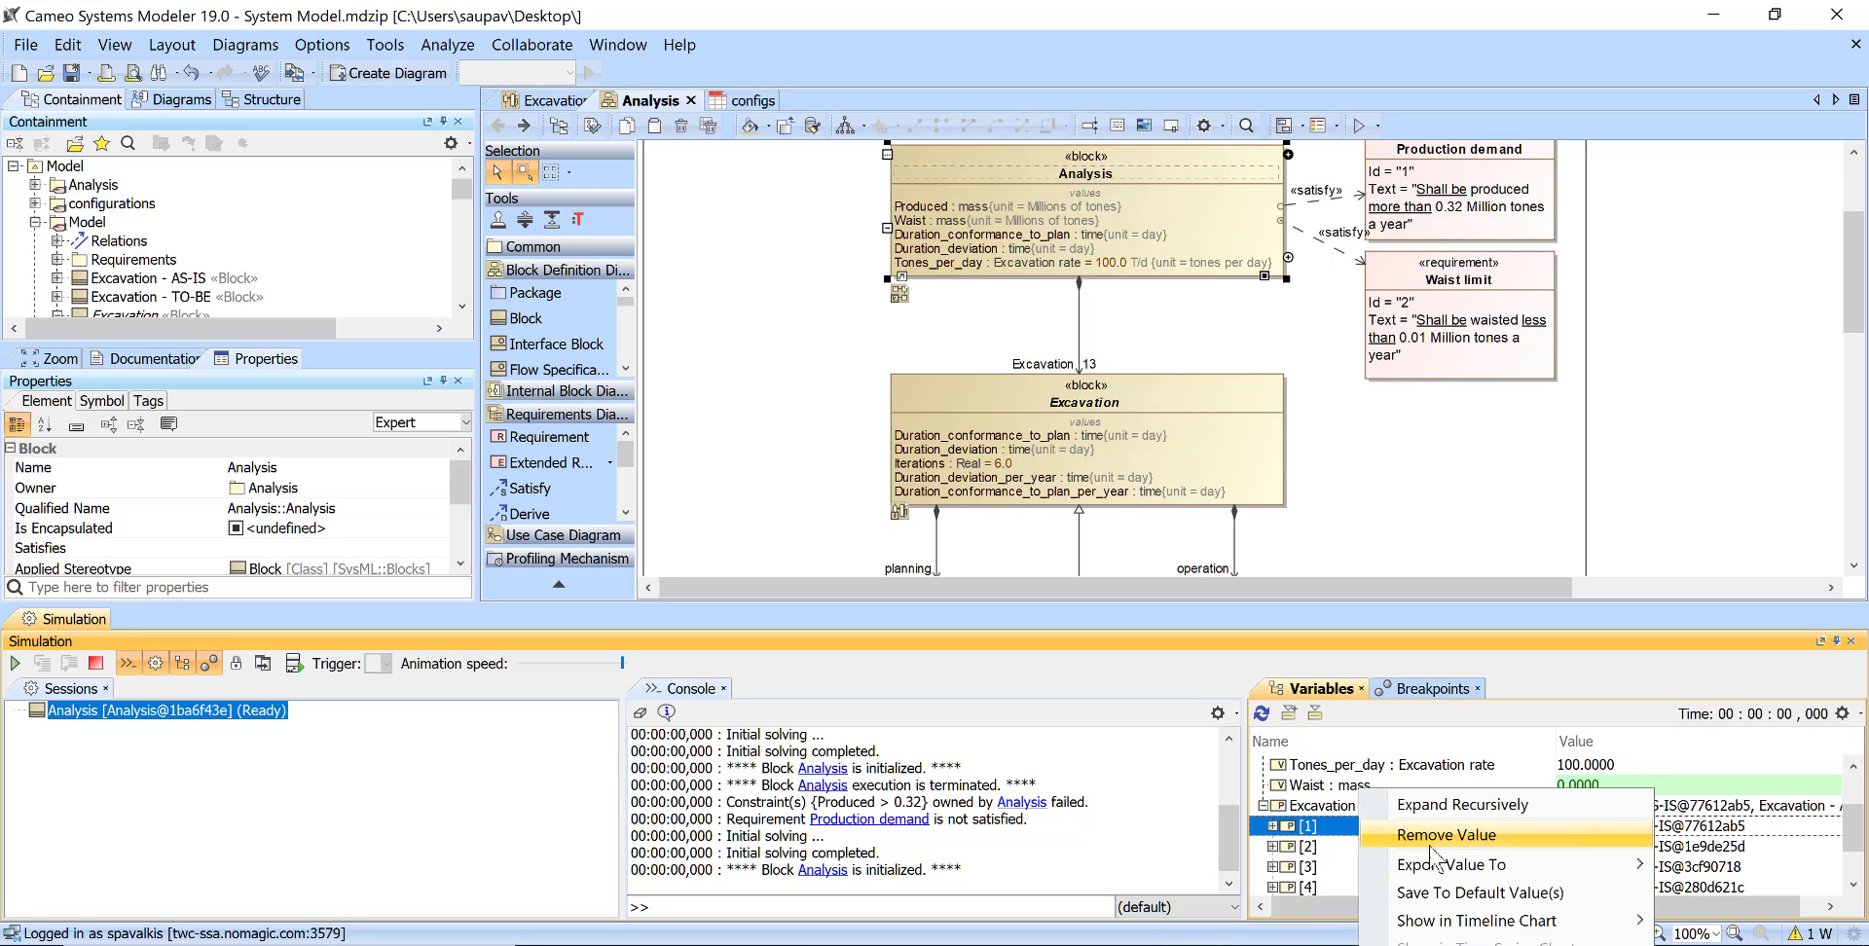
{"action": "left_click", "coordinate": [1429, 839]}
{"action": "right_click", "coordinate": [1339, 829]}
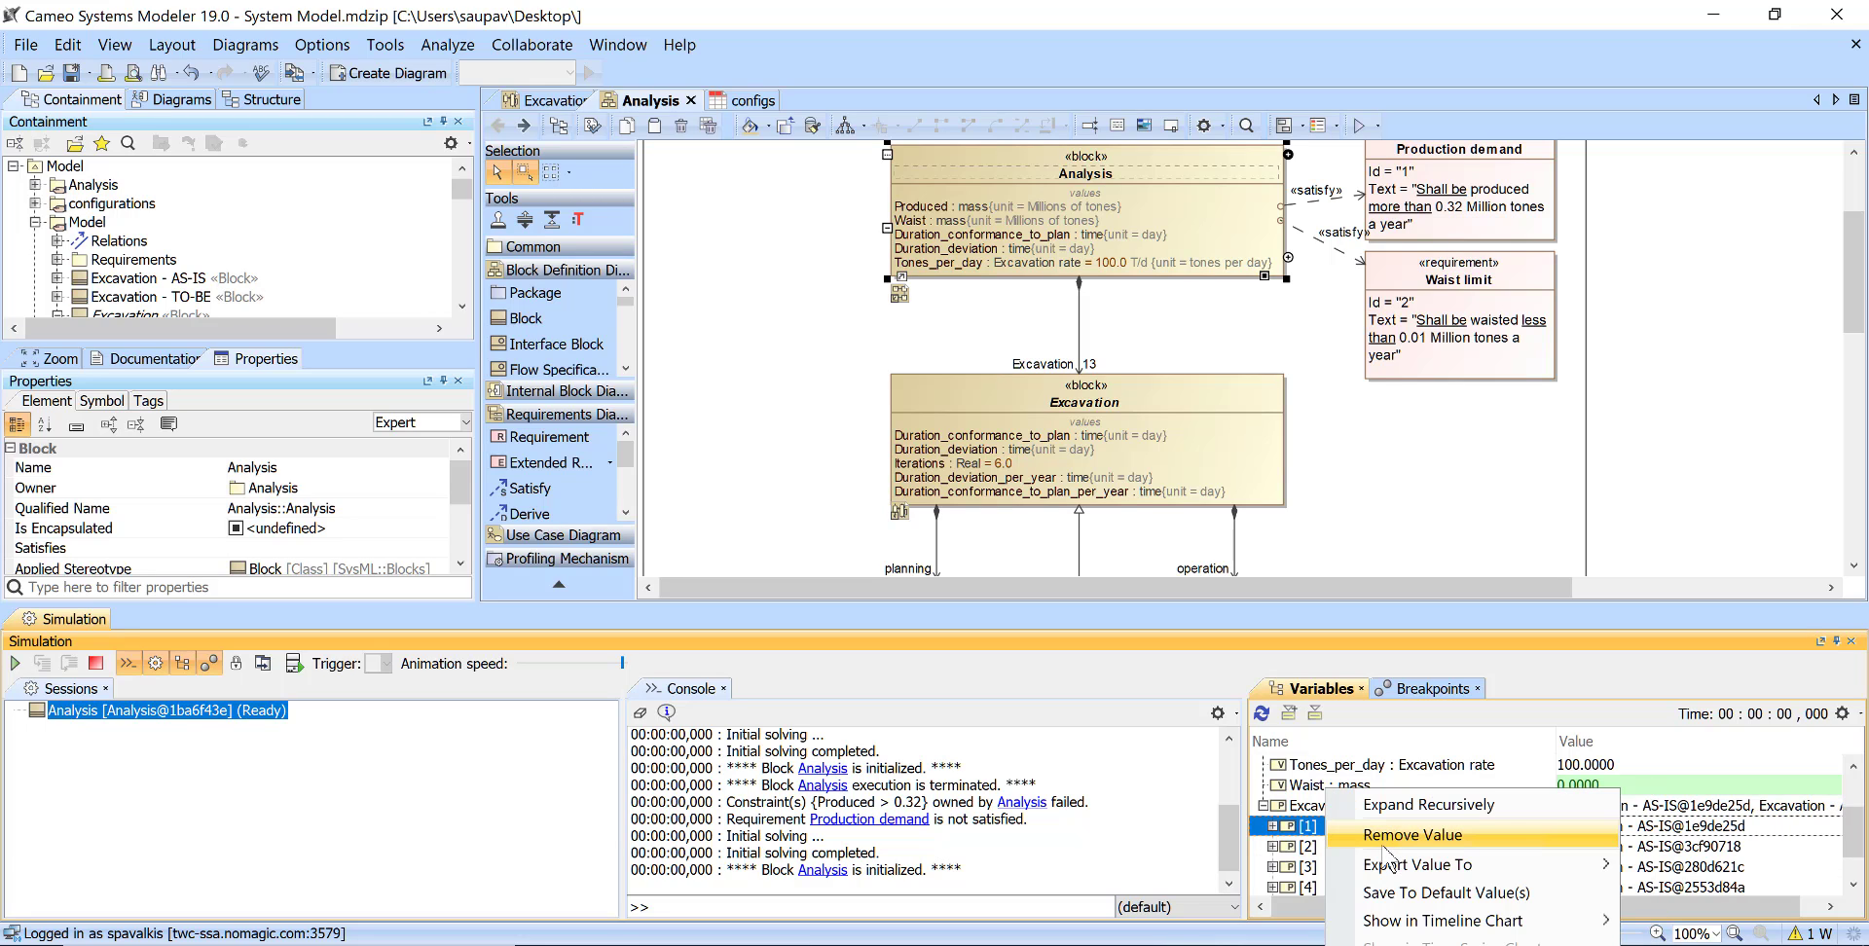
{"action": "left_click", "coordinate": [1421, 839]}
{"action": "right_click", "coordinate": [1343, 829]}
{"action": "left_click", "coordinate": [1421, 839]}
{"action": "right_click", "coordinate": [1279, 817]}
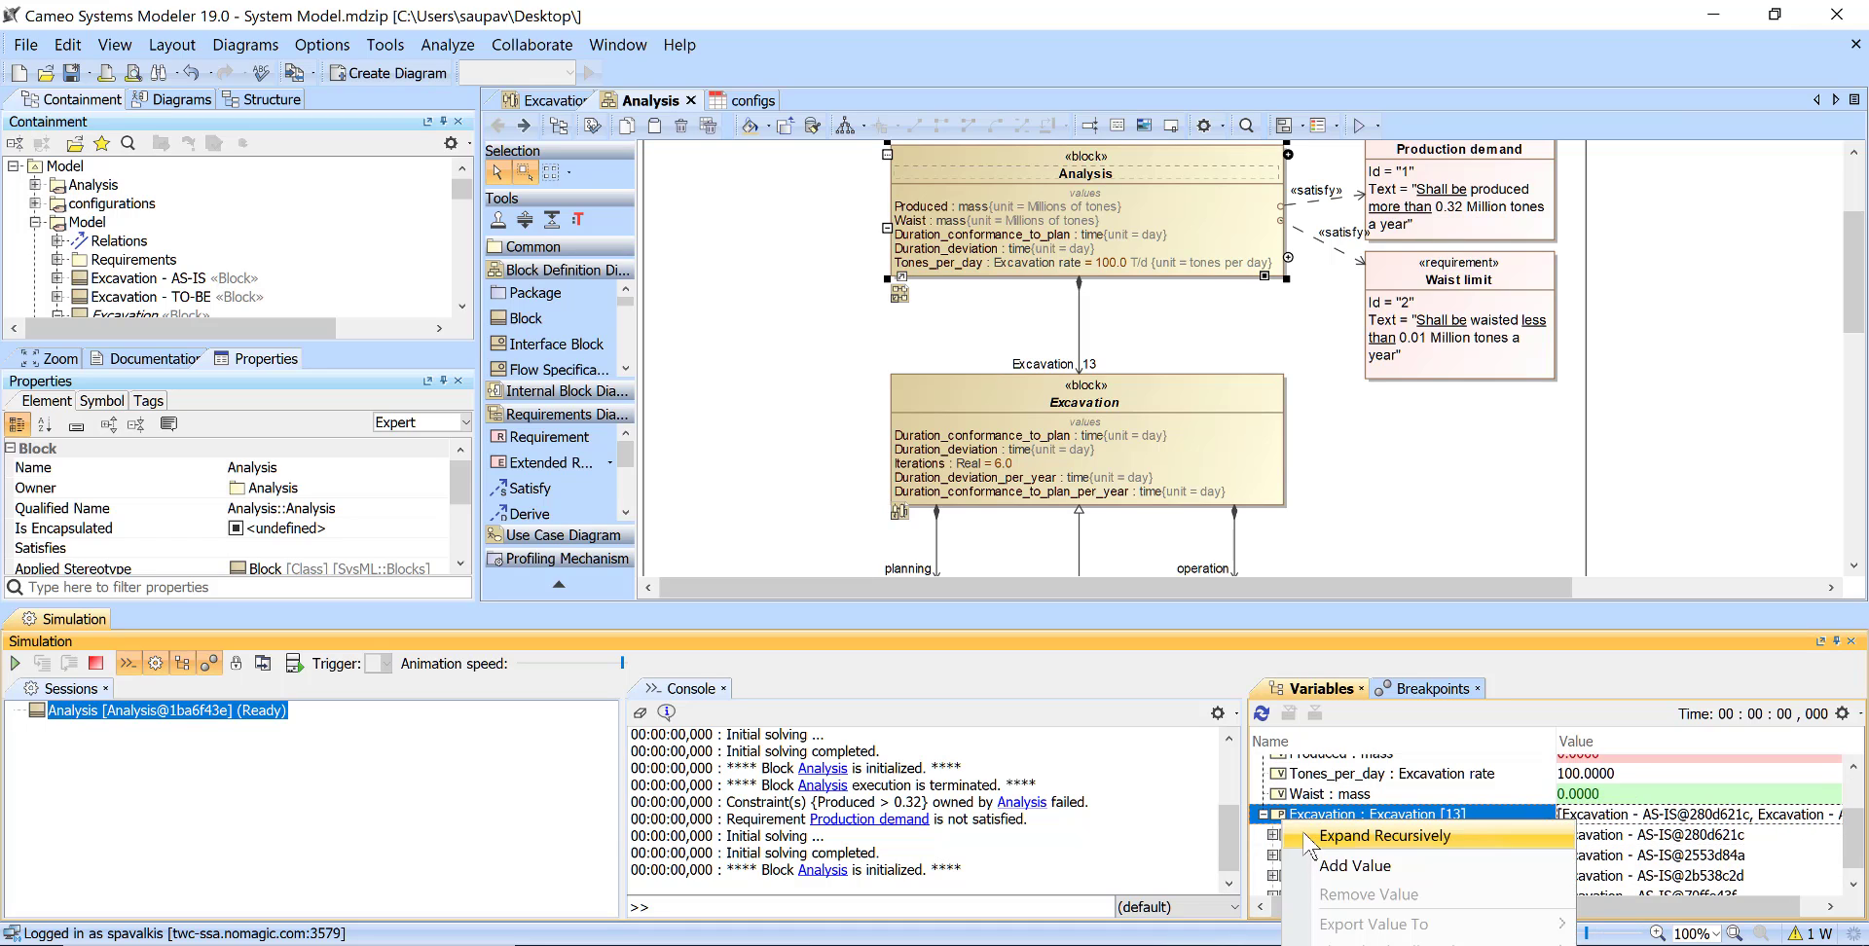
{"action": "left_click", "coordinate": [1274, 822]}
{"action": "left_click", "coordinate": [1319, 840]}
{"action": "right_click", "coordinate": [1263, 836]}
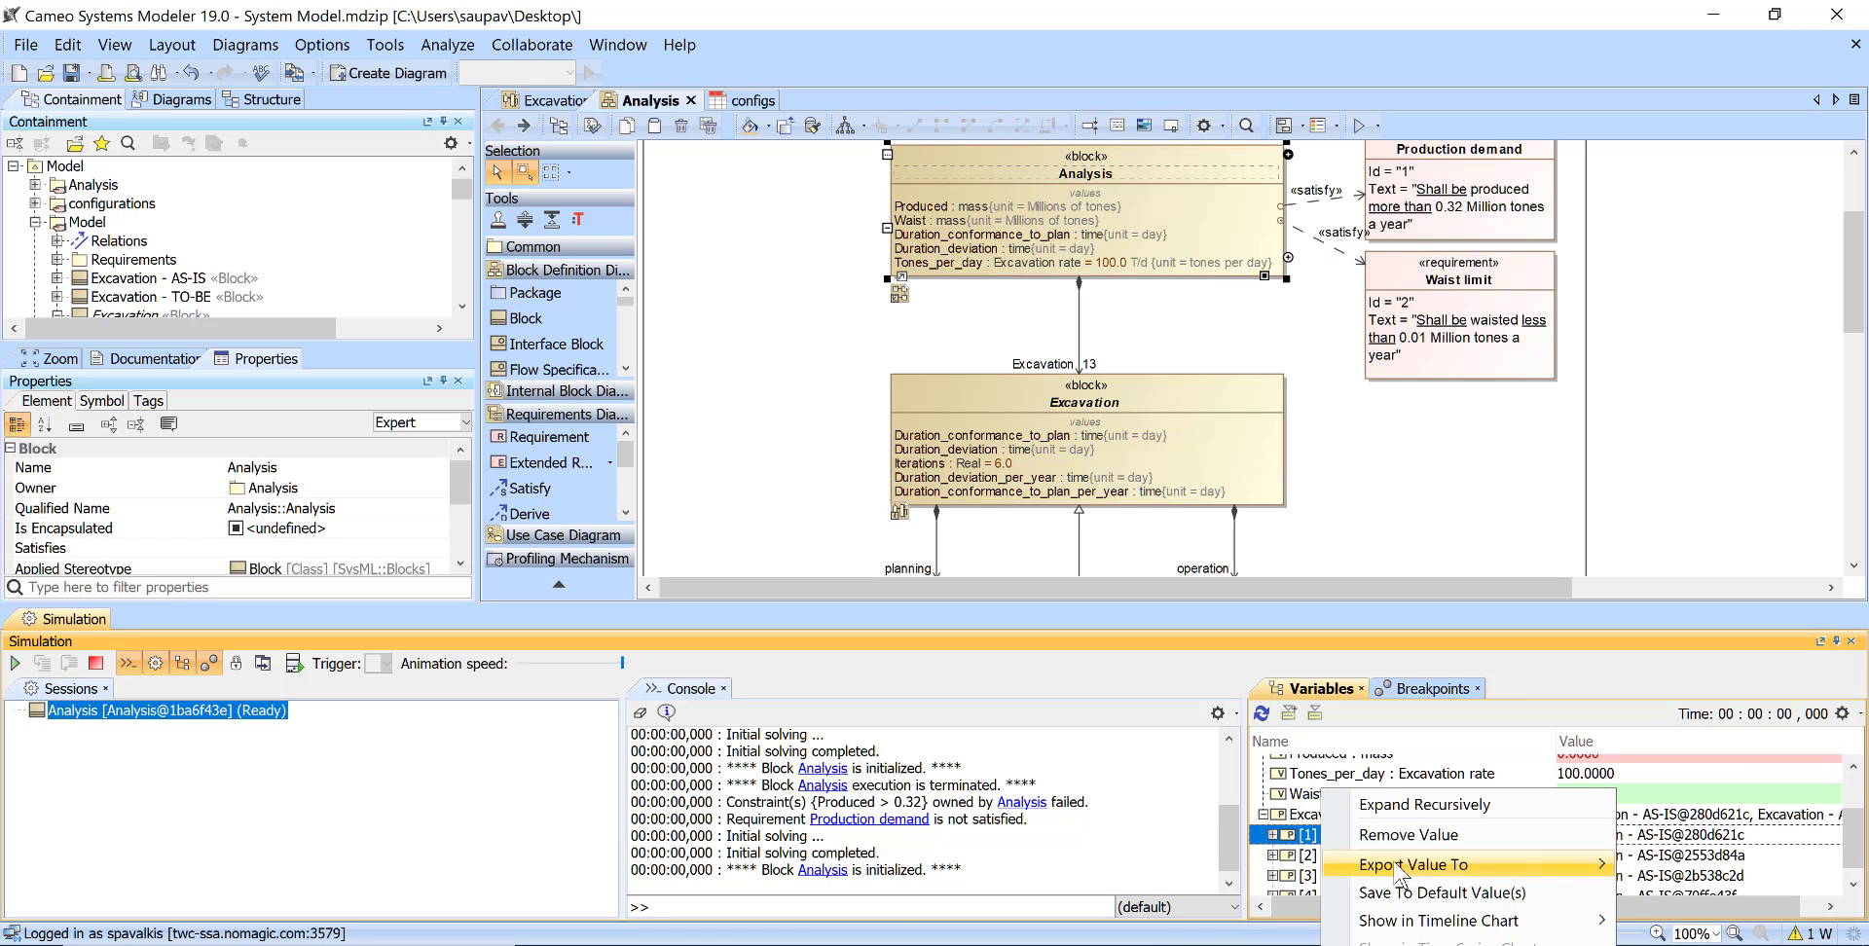
{"action": "left_click", "coordinate": [1367, 838]}
{"action": "right_click", "coordinate": [1300, 843]}
{"action": "left_click", "coordinate": [1373, 839]}
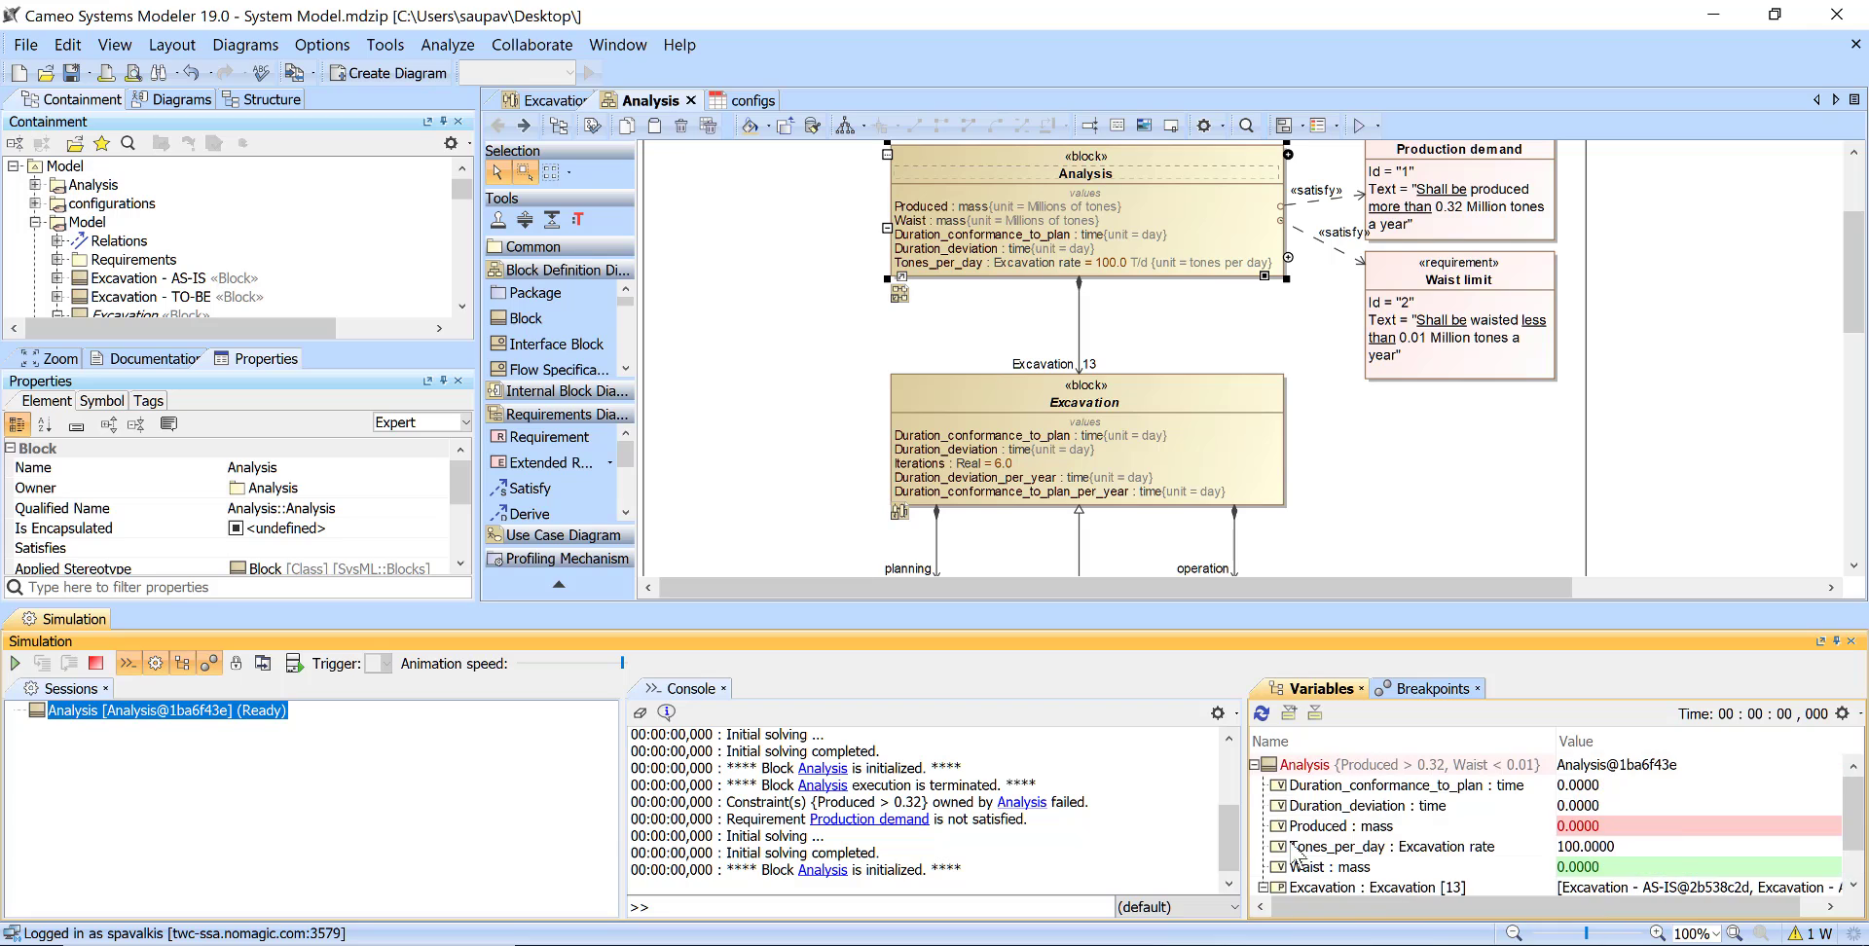
{"action": "right_click", "coordinate": [1304, 864]}
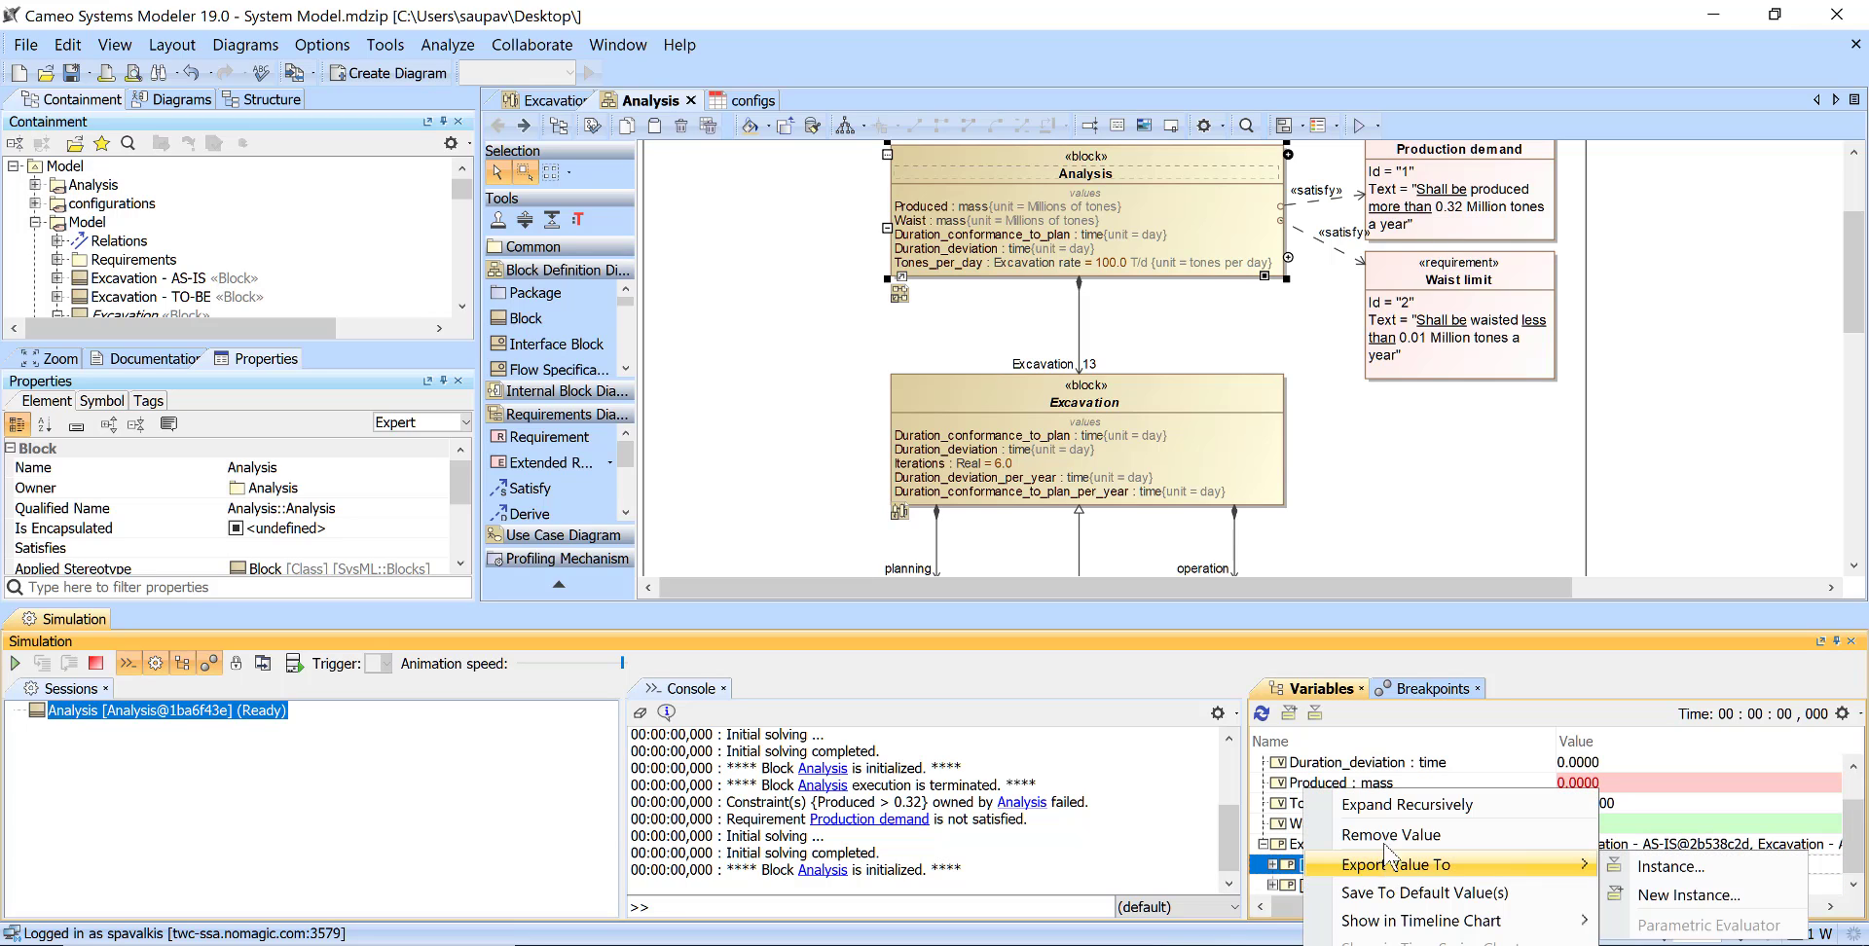
{"action": "left_click", "coordinate": [1392, 836]}
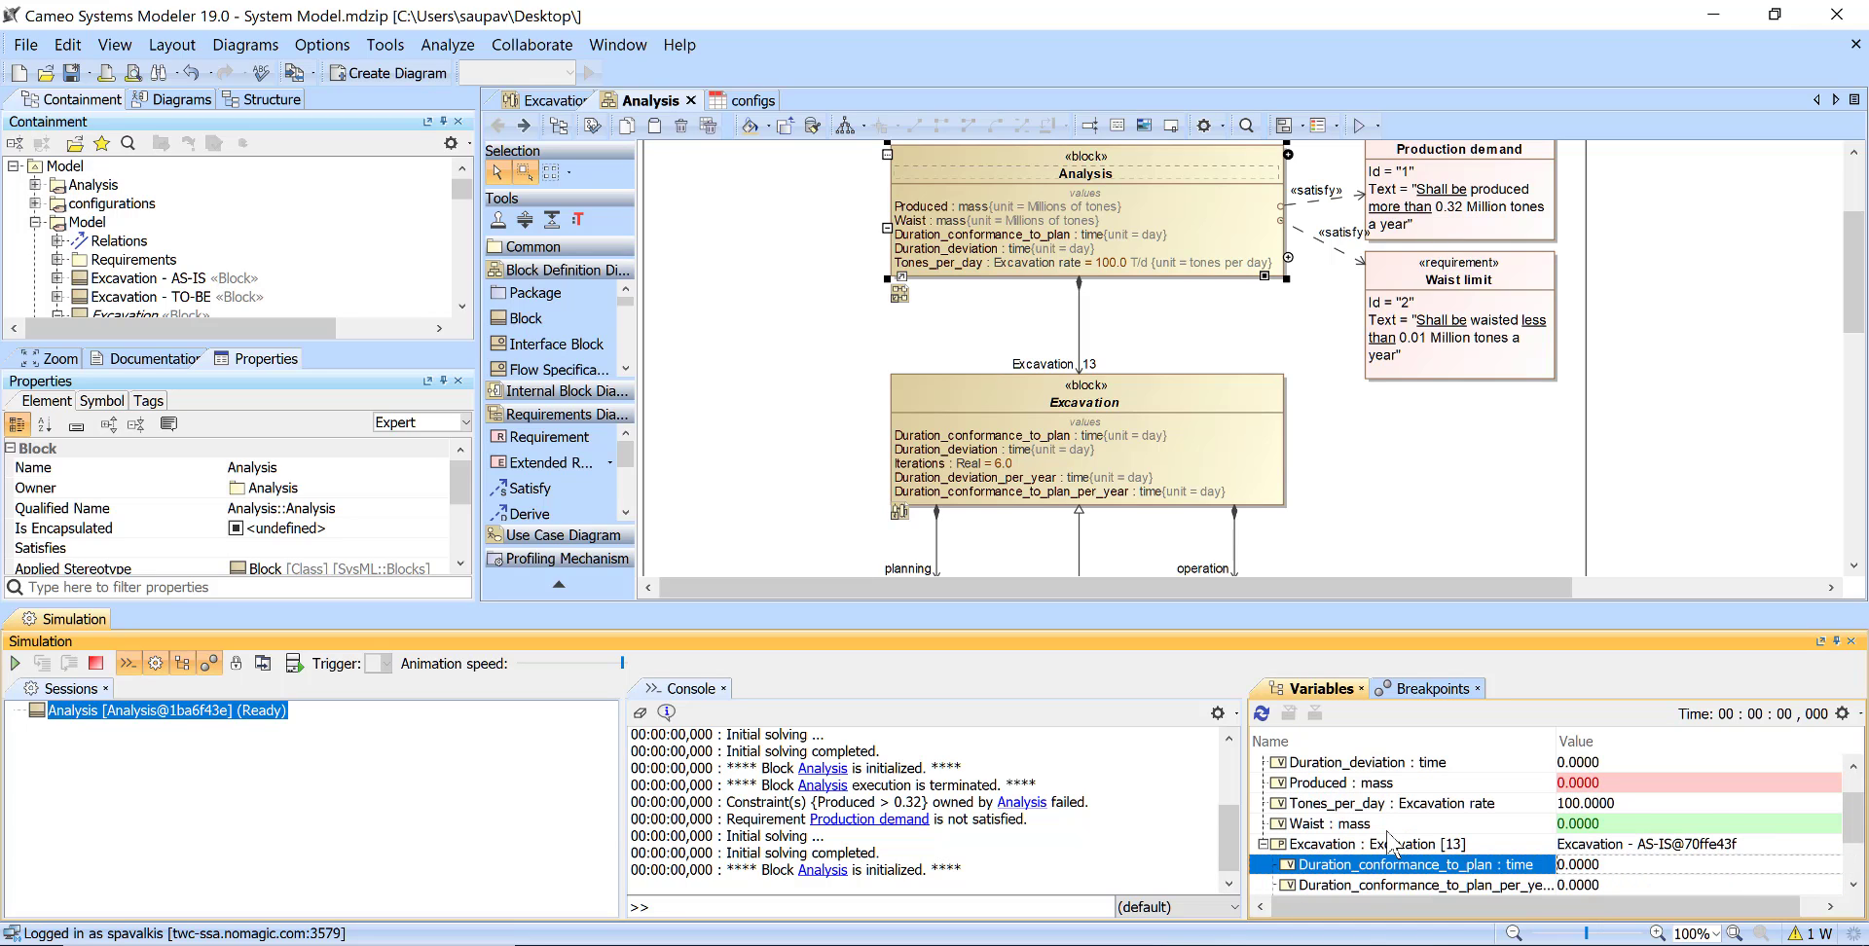
{"action": "right_click", "coordinate": [1314, 864]}
{"action": "left_click", "coordinate": [1387, 837]}
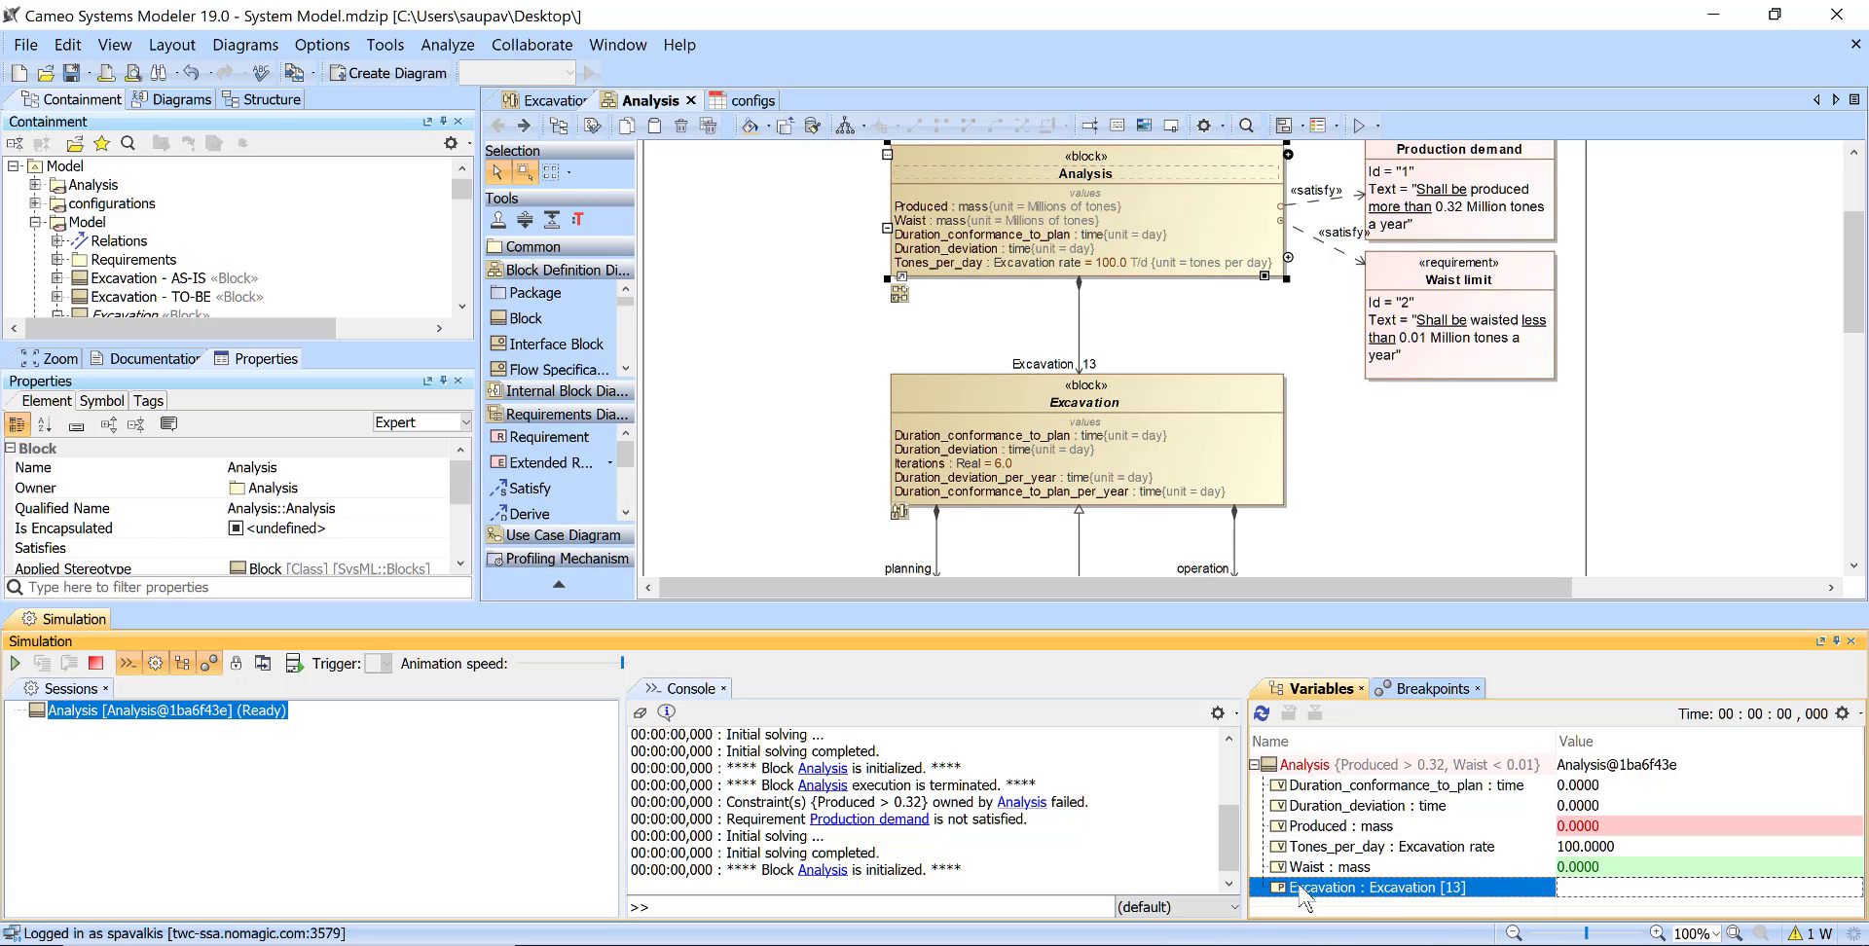
Add values to the emptied Excavation part, using Excavation - TO-BE as the classifier
{"action": "right_click", "coordinate": [1304, 893]}
{"action": "left_click", "coordinate": [1360, 896]}
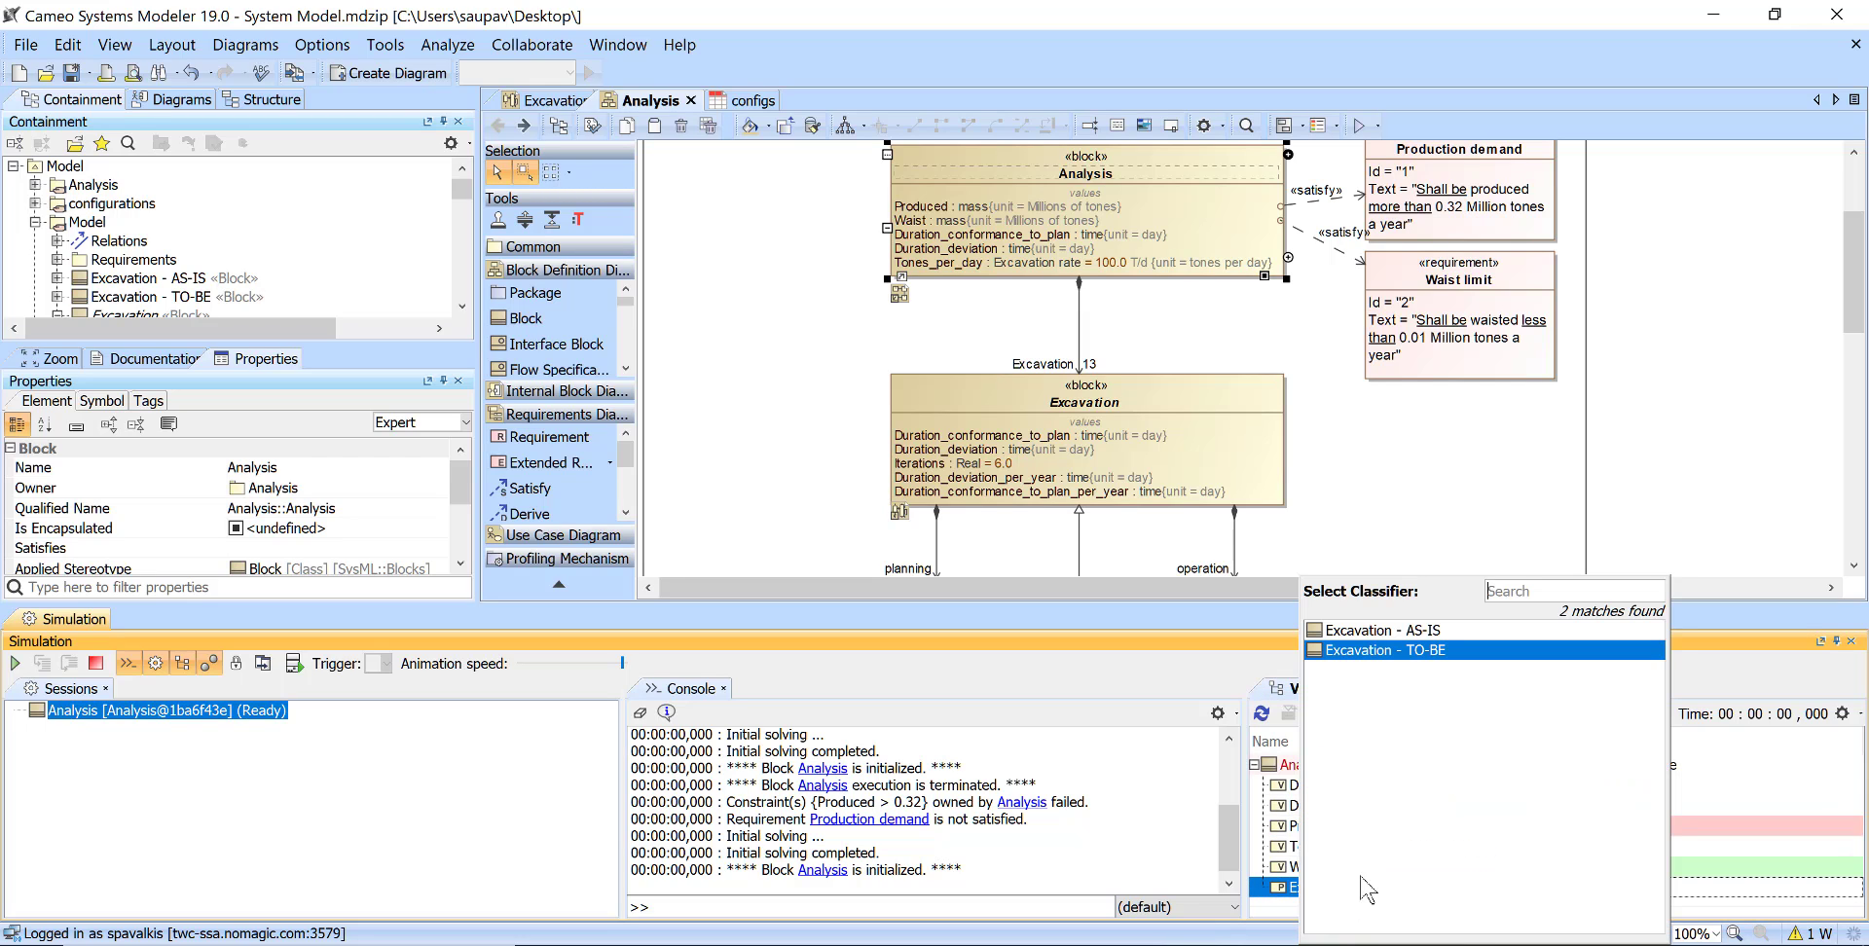
{"action": "left_click", "coordinate": [1392, 652]}
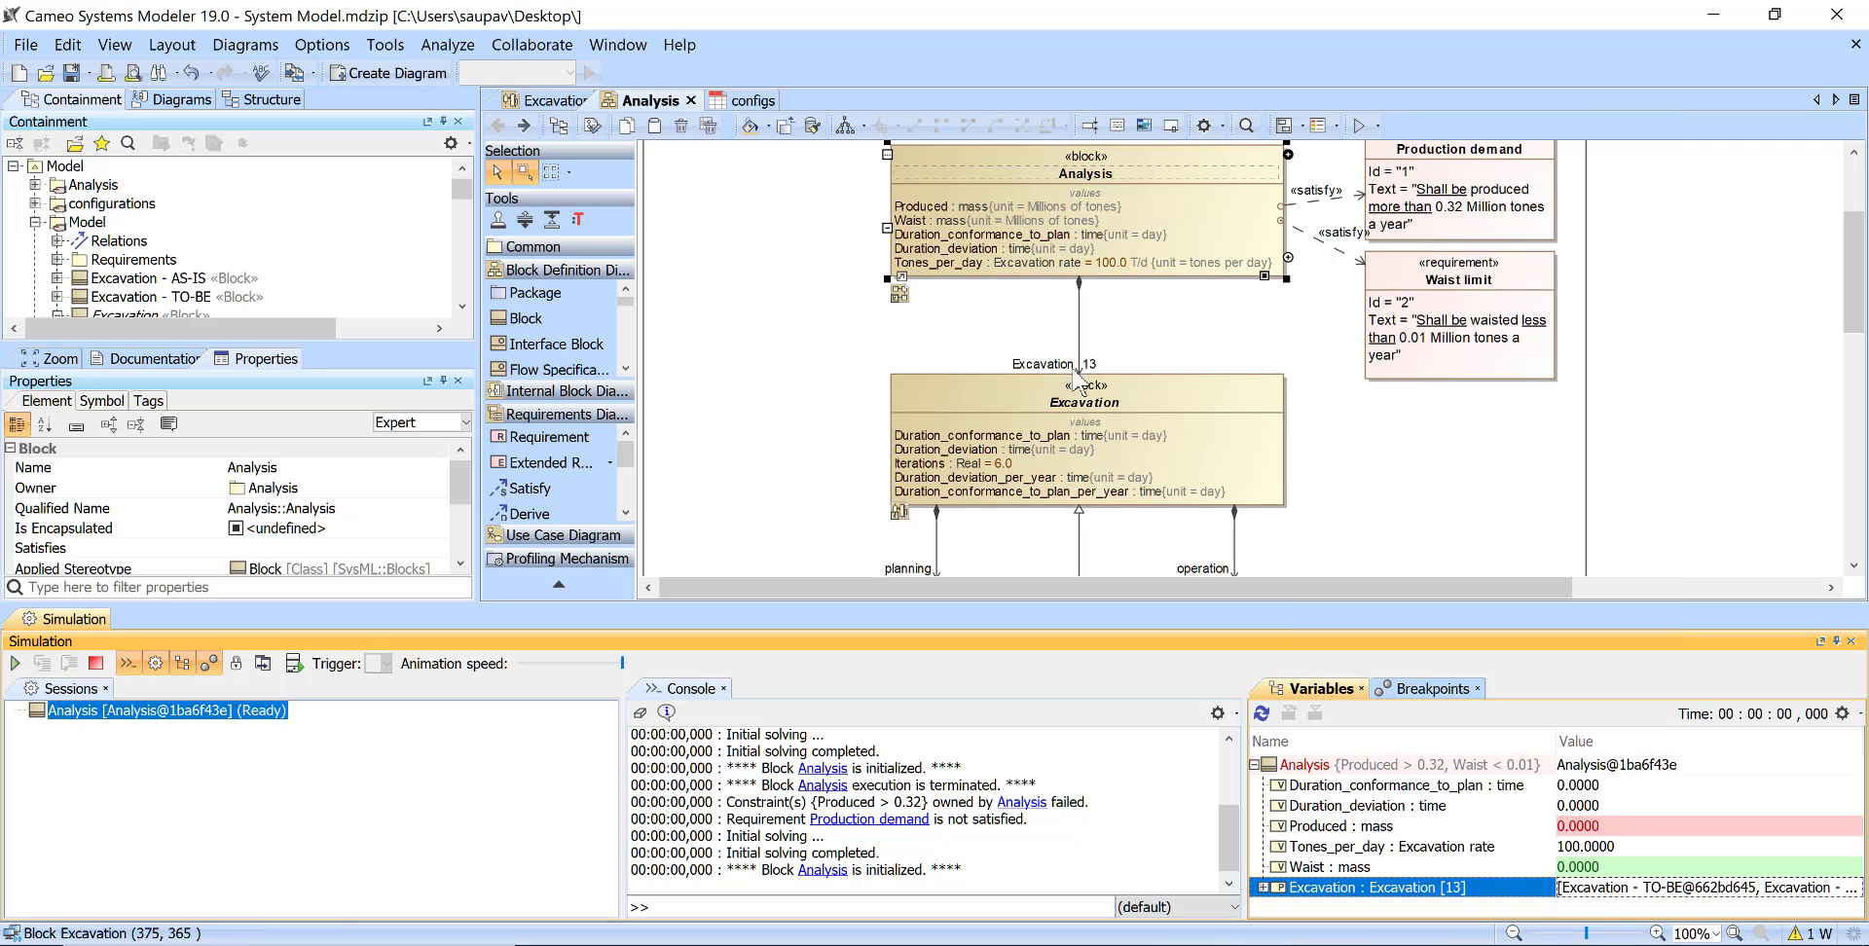
Check the multiplicity of the Excavation role in the Analysis association and inspect the TO-BE instances in the simulation variables
{"action": "double_click", "coordinate": [1096, 376]}
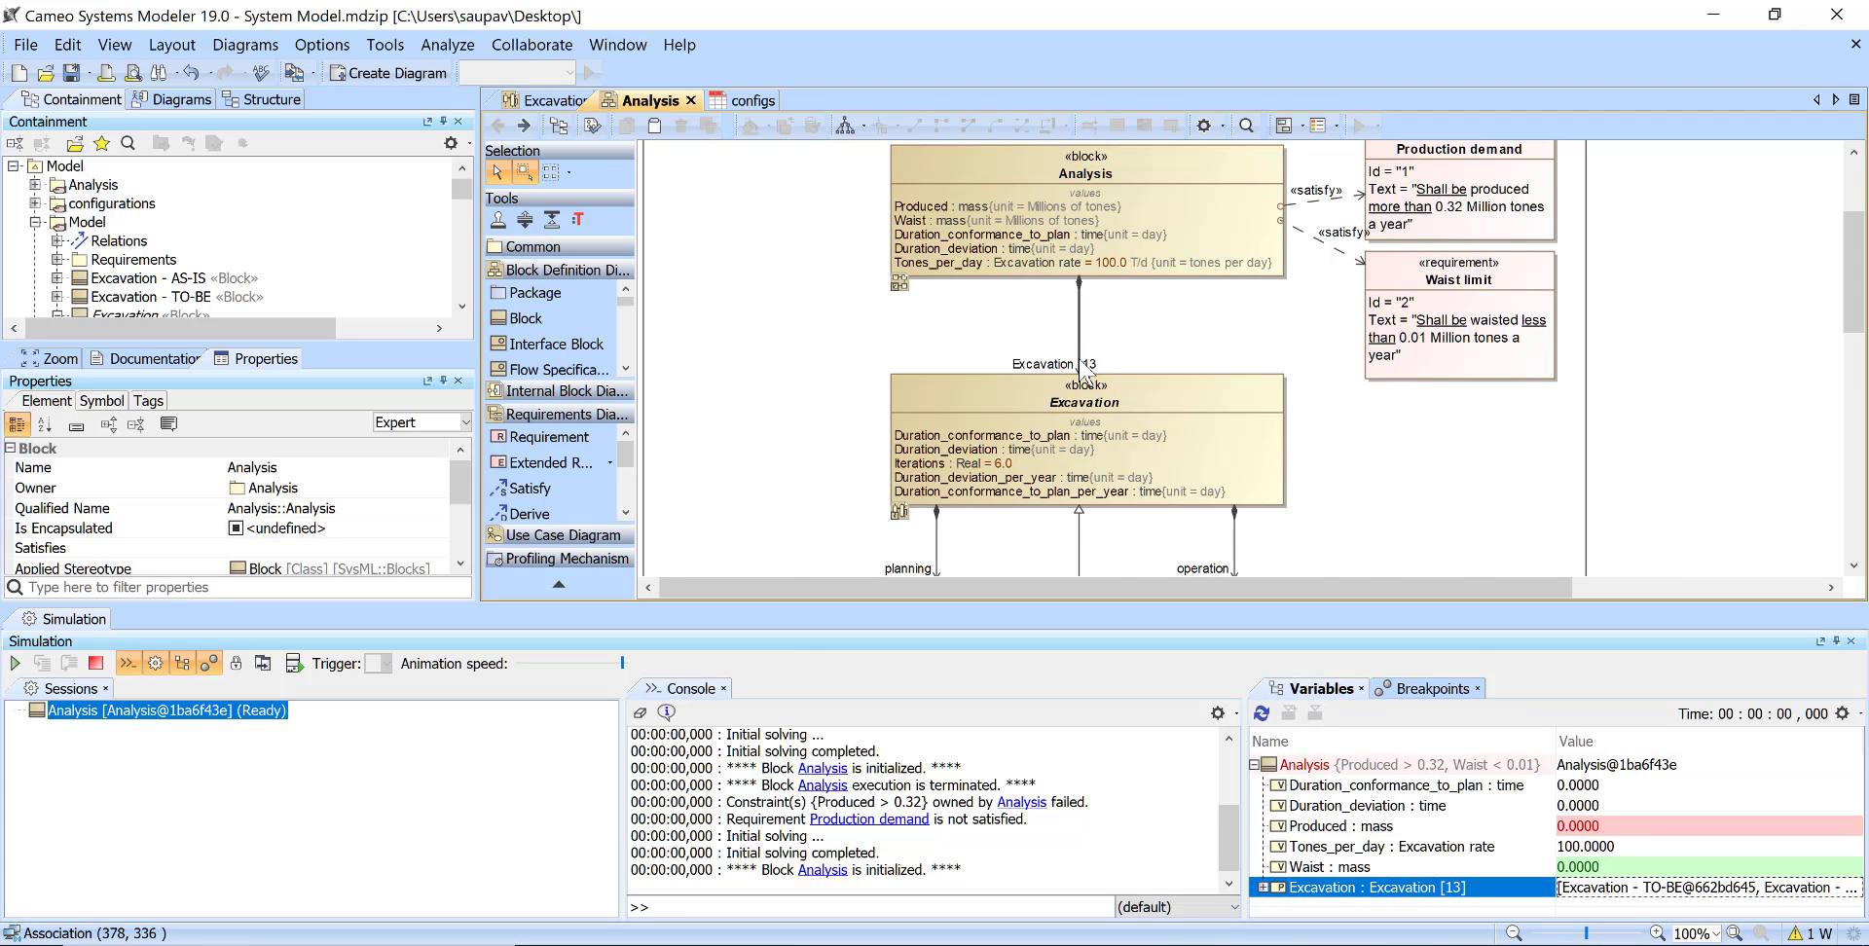
{"action": "scroll", "coordinate": [1152, 484], "scroll_direction": "down", "scroll_amount": 3}
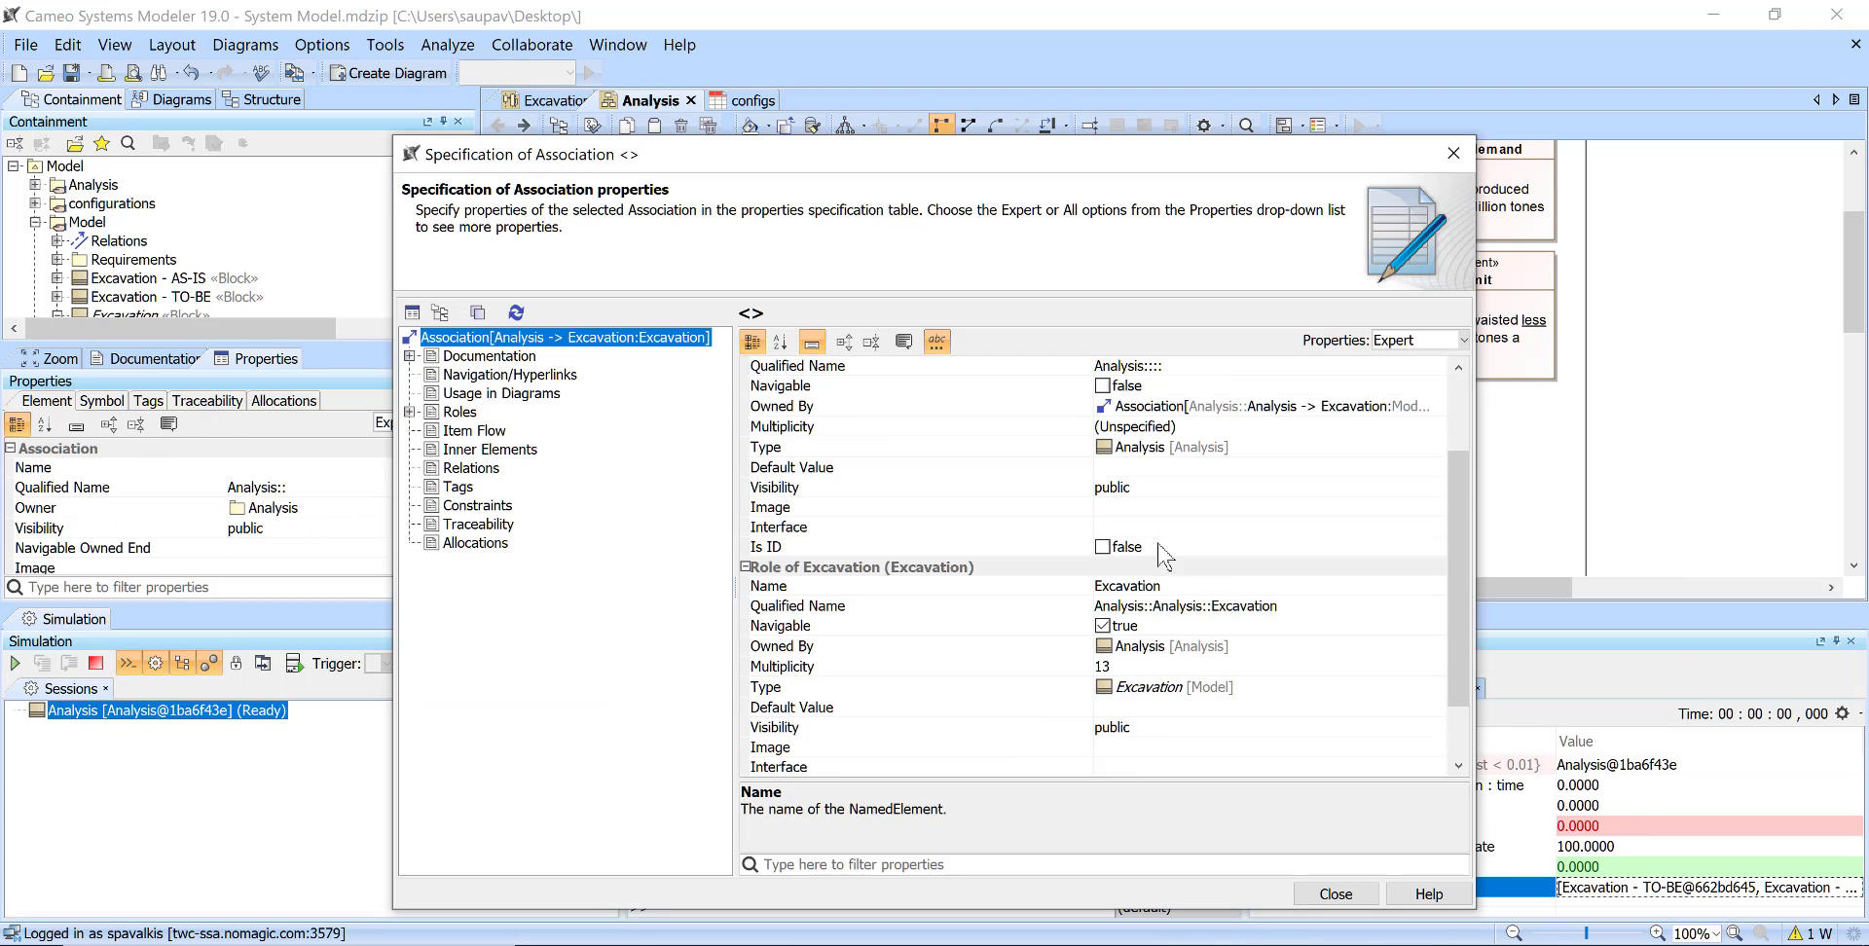
{"action": "left_click", "coordinate": [828, 648]}
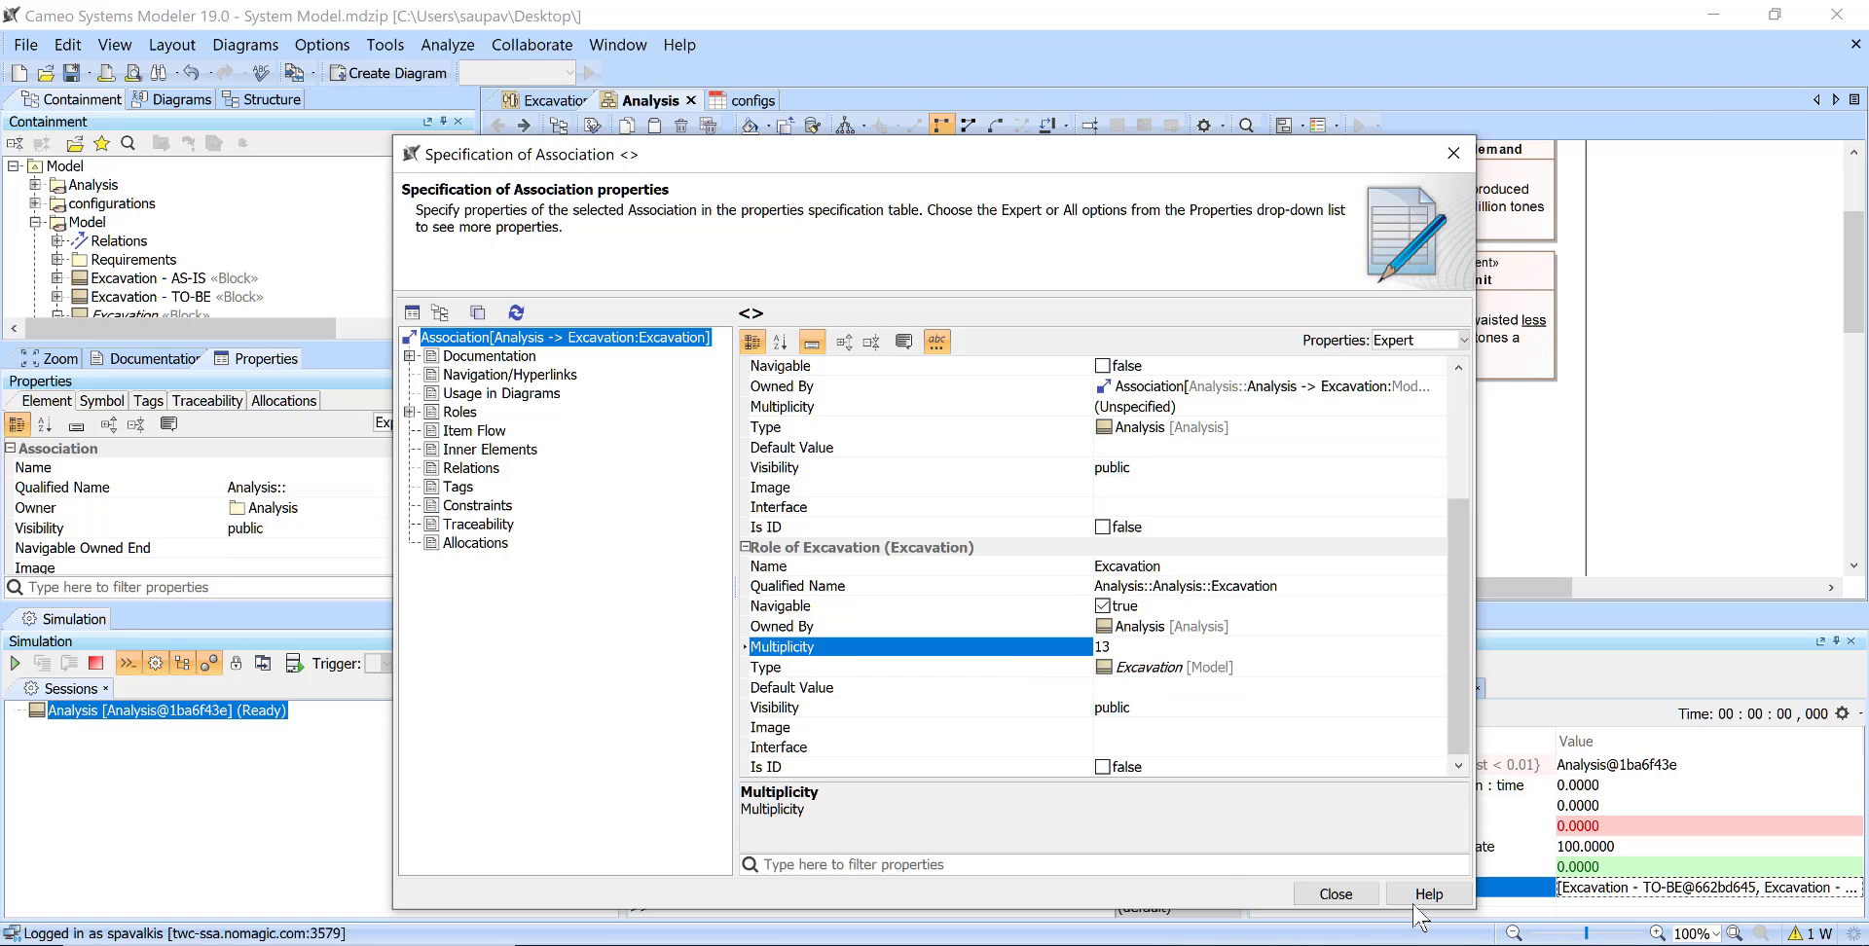
{"action": "left_click", "coordinate": [1336, 894]}
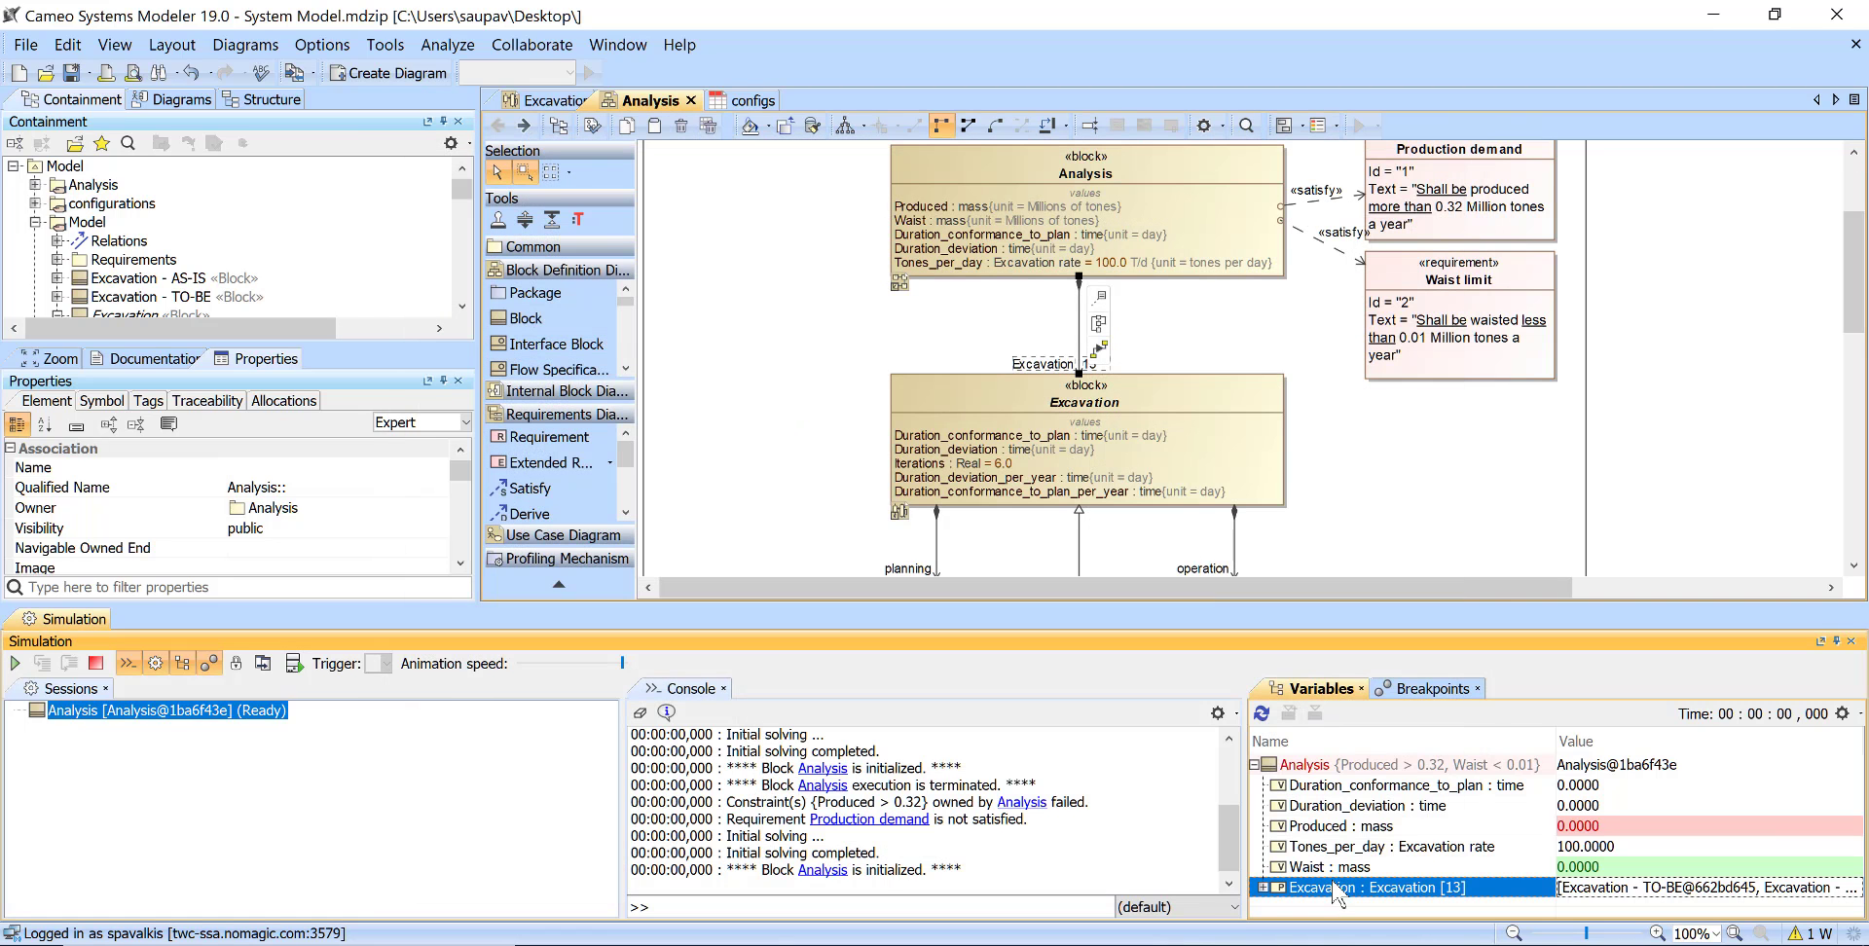
{"action": "left_click", "coordinate": [1263, 887]}
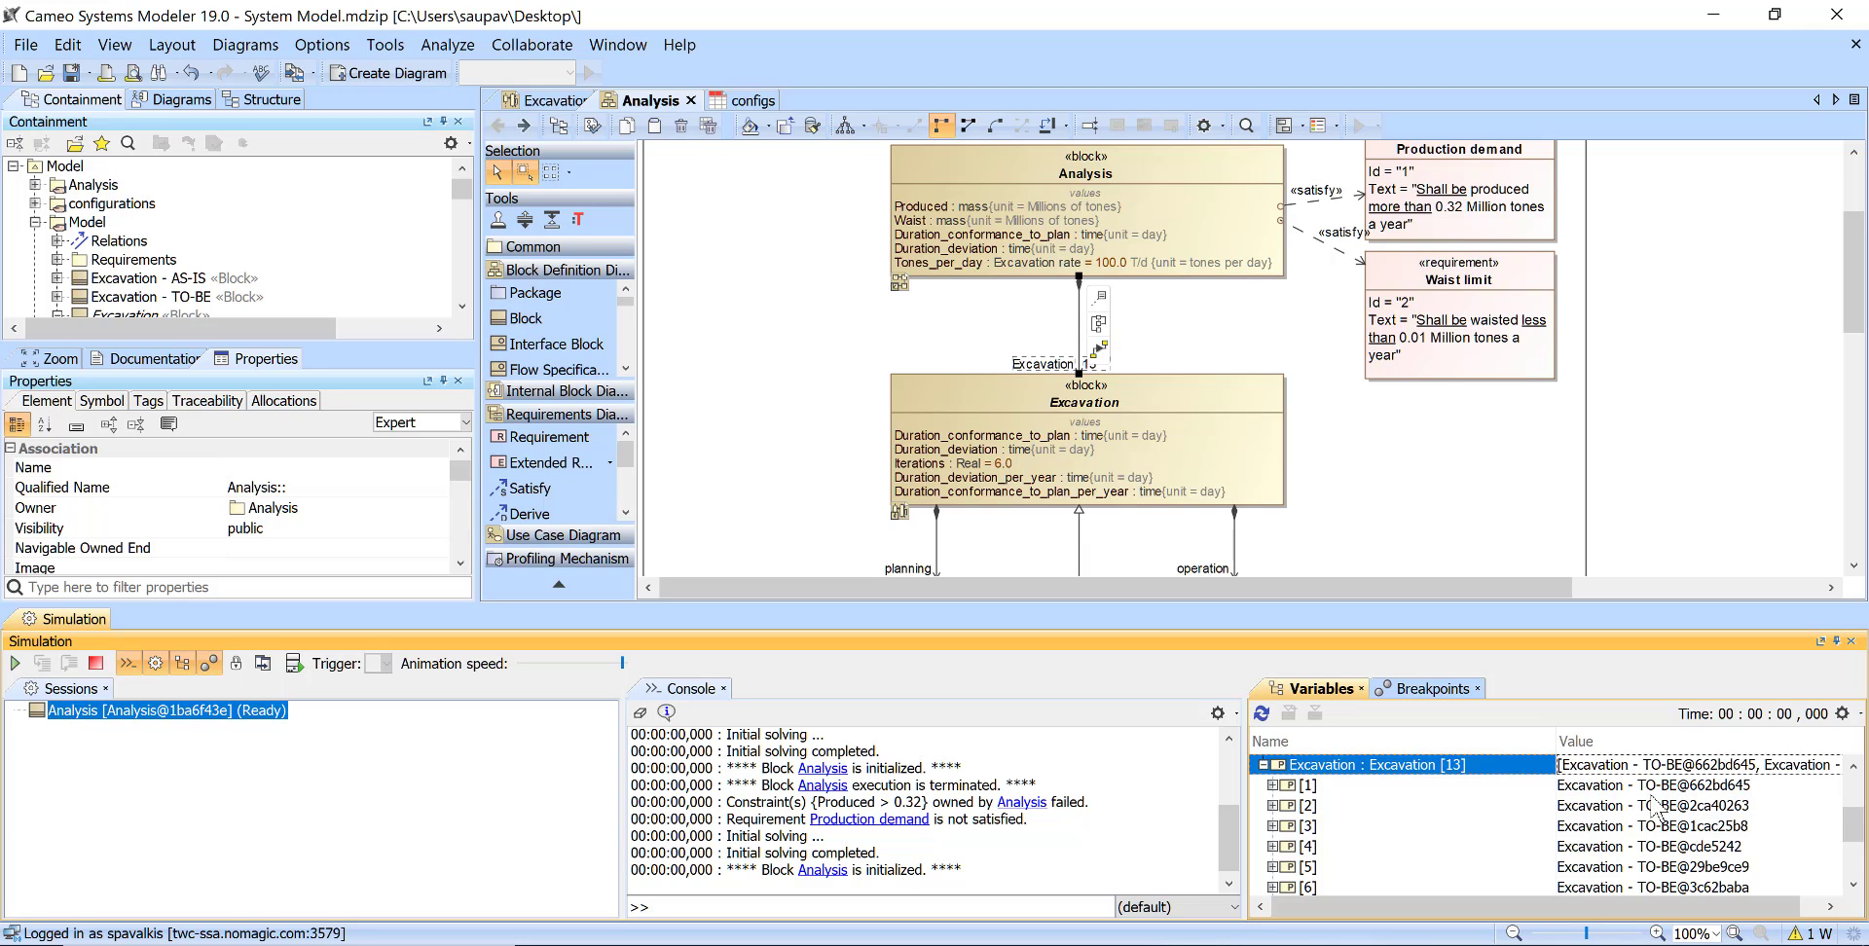
{"action": "scroll", "coordinate": [1362, 815], "scroll_direction": "up", "scroll_amount": 2}
Try exporting the simulated Analysis values to a new instance owned by the configurations package
{"action": "left_click", "coordinate": [1314, 766]}
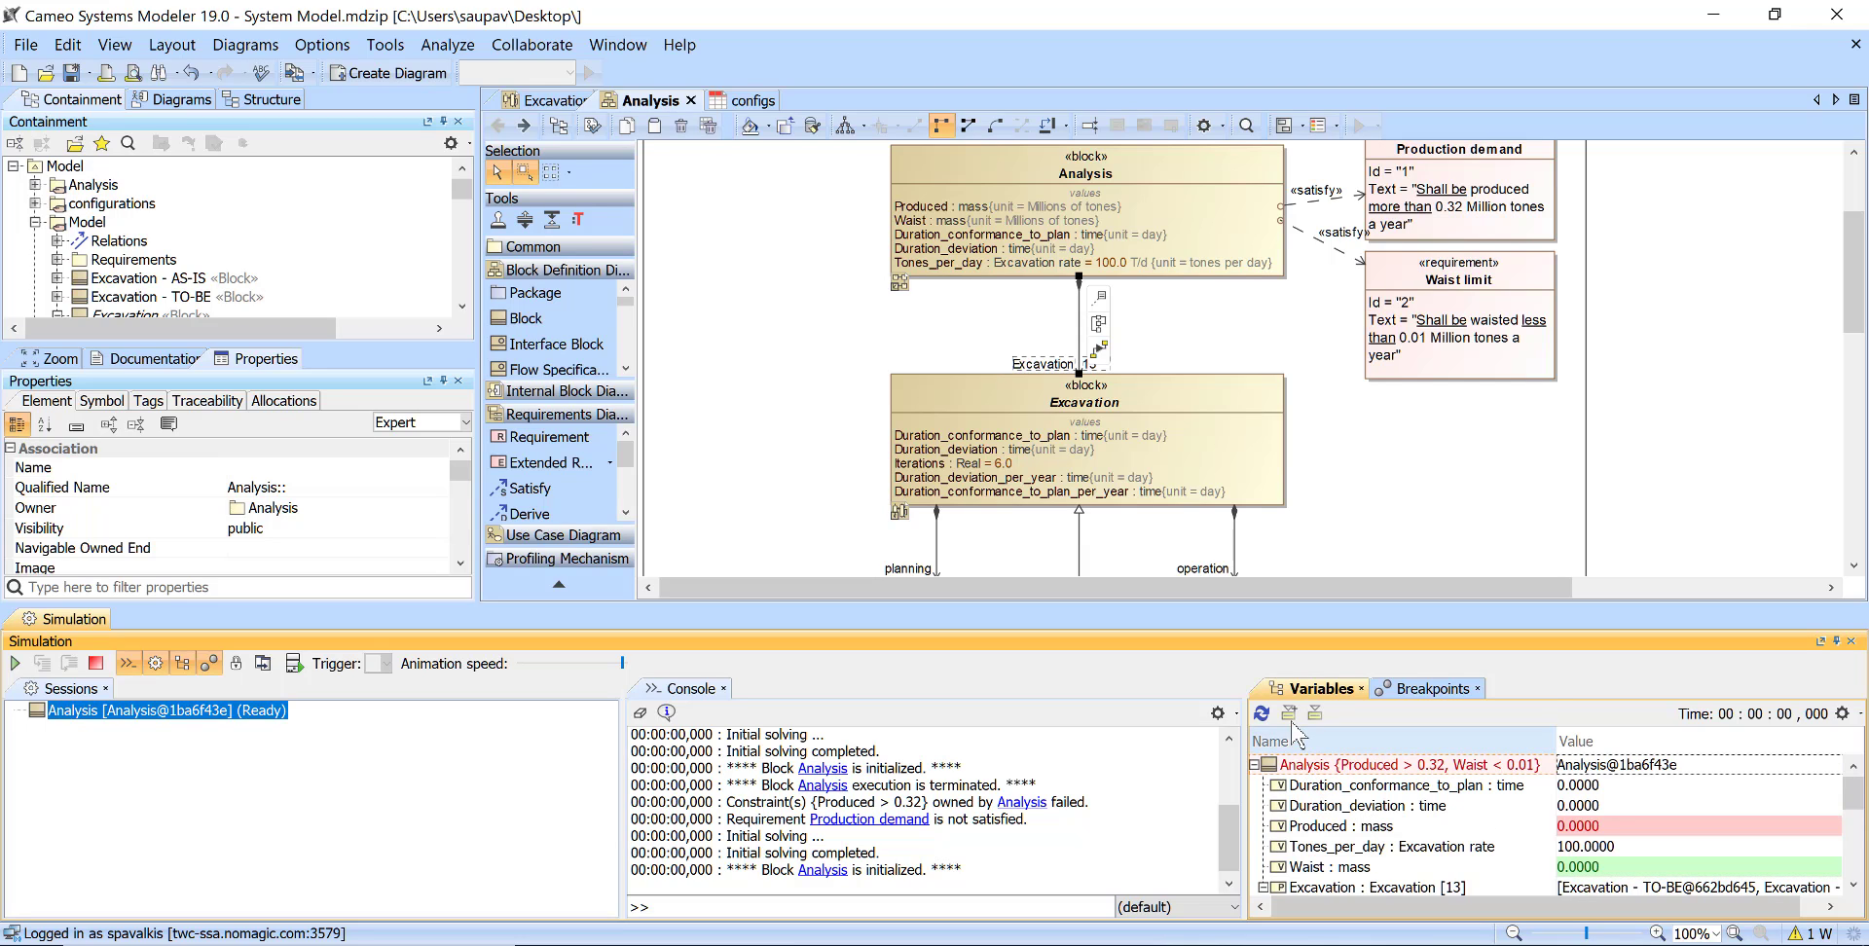
{"action": "left_click", "coordinate": [1288, 715]}
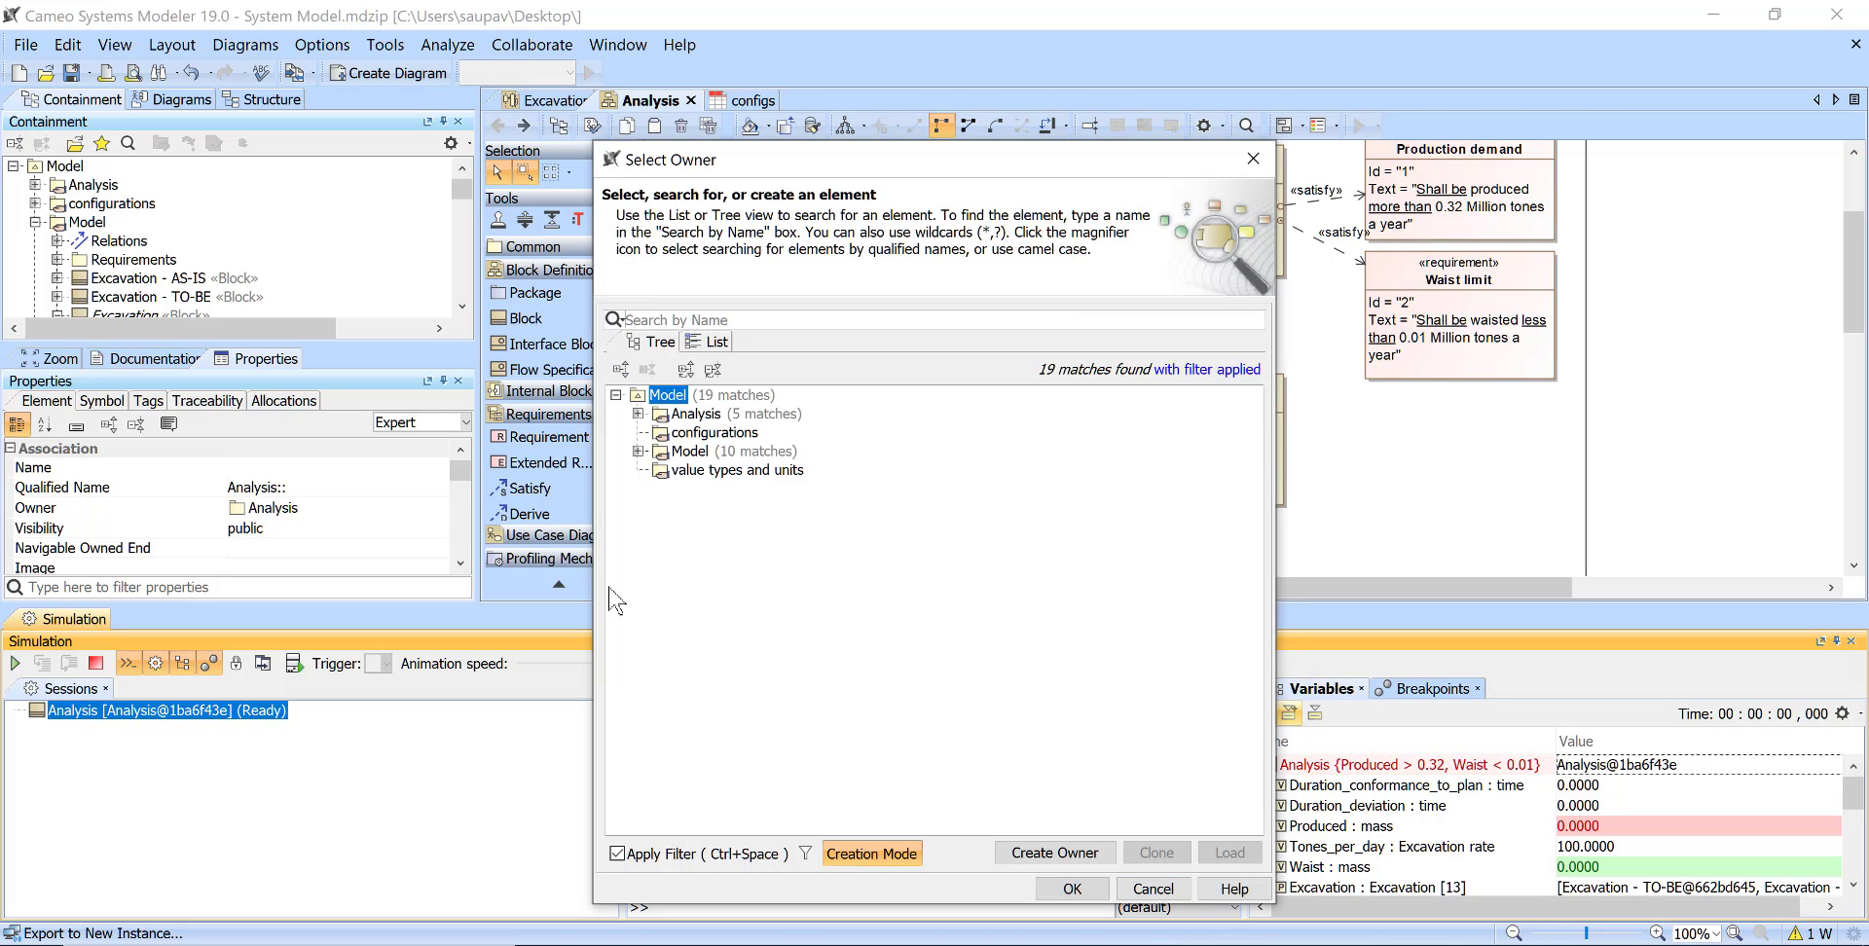
{"action": "left_click", "coordinate": [701, 433]}
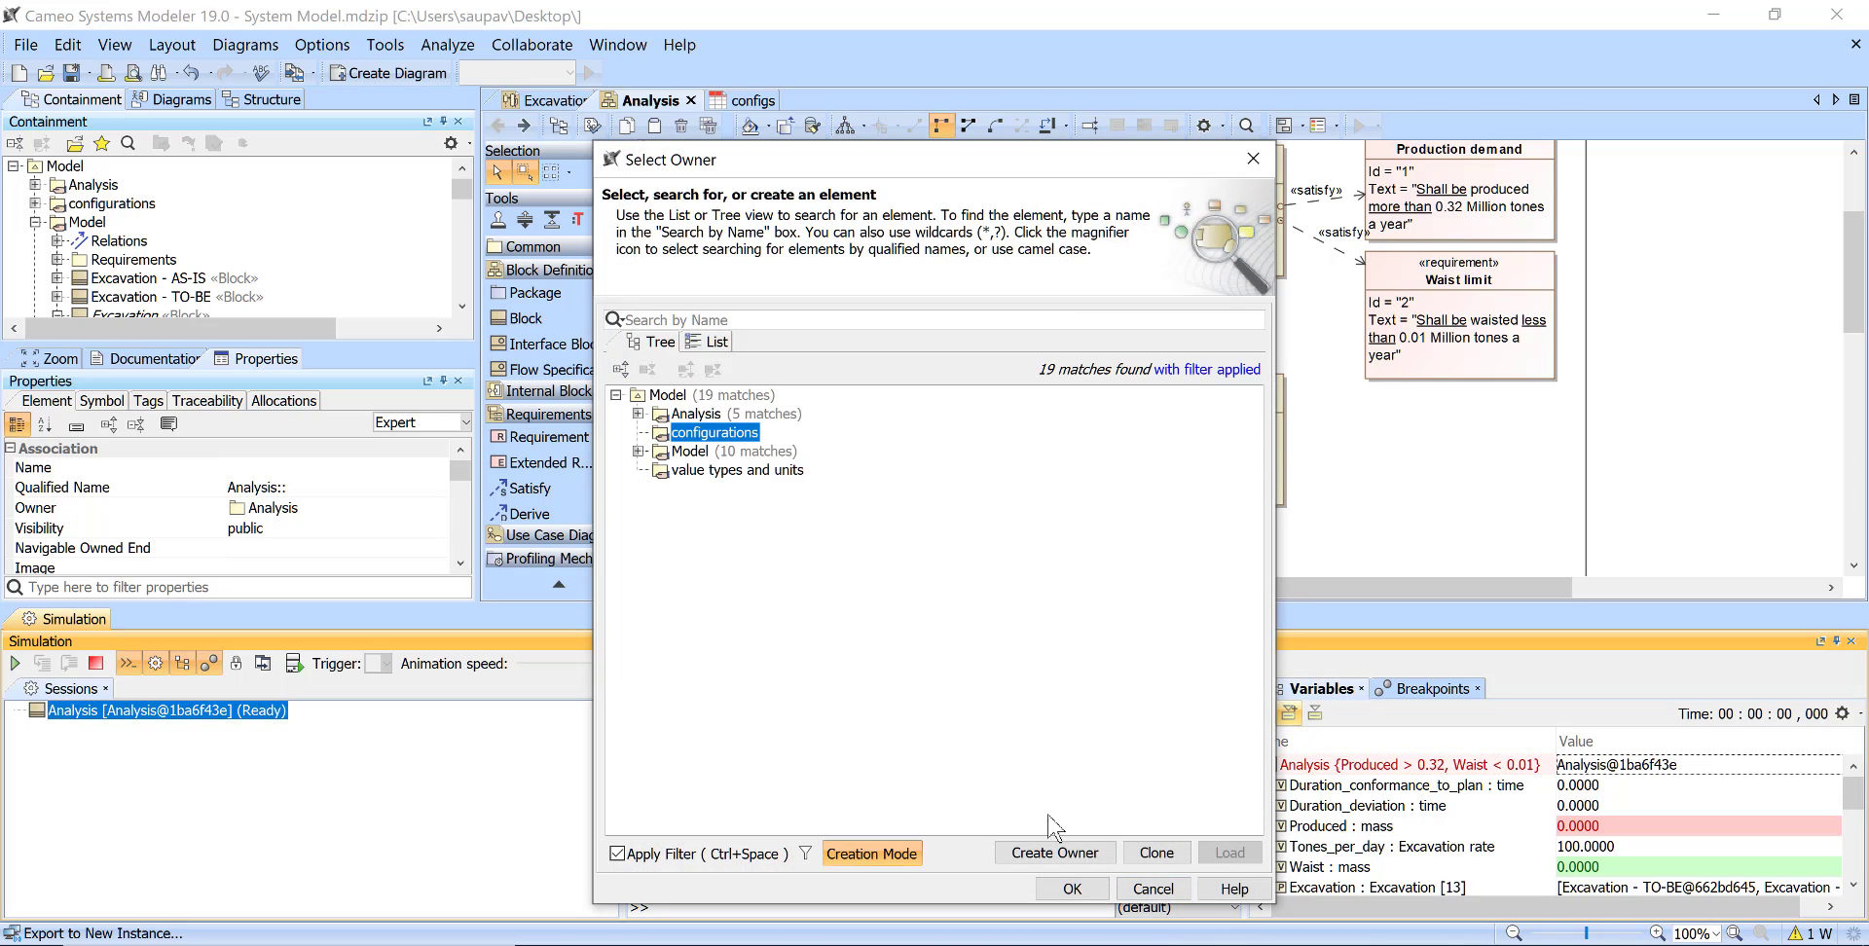
{"action": "left_click", "coordinate": [1153, 889]}
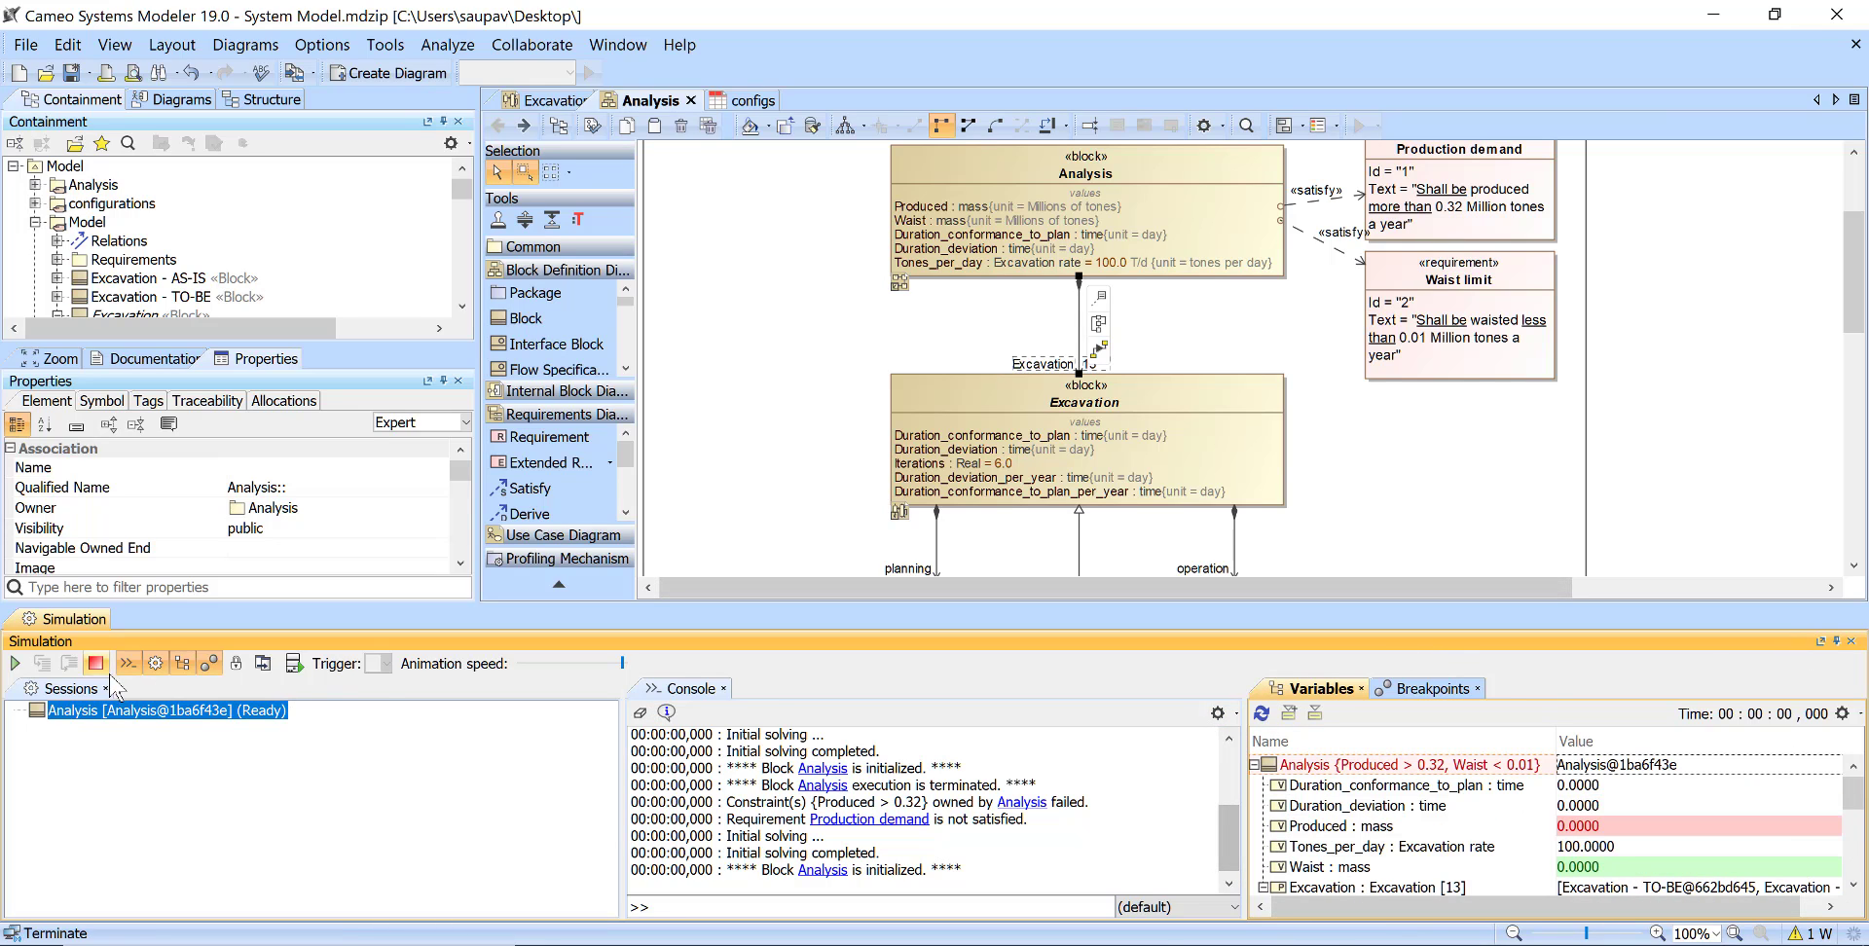
Review the remaining TO-BE instances, terminate the Analysis simulation session and close the simulation window
{"action": "scroll", "coordinate": [1611, 847], "scroll_direction": "down", "scroll_amount": 5}
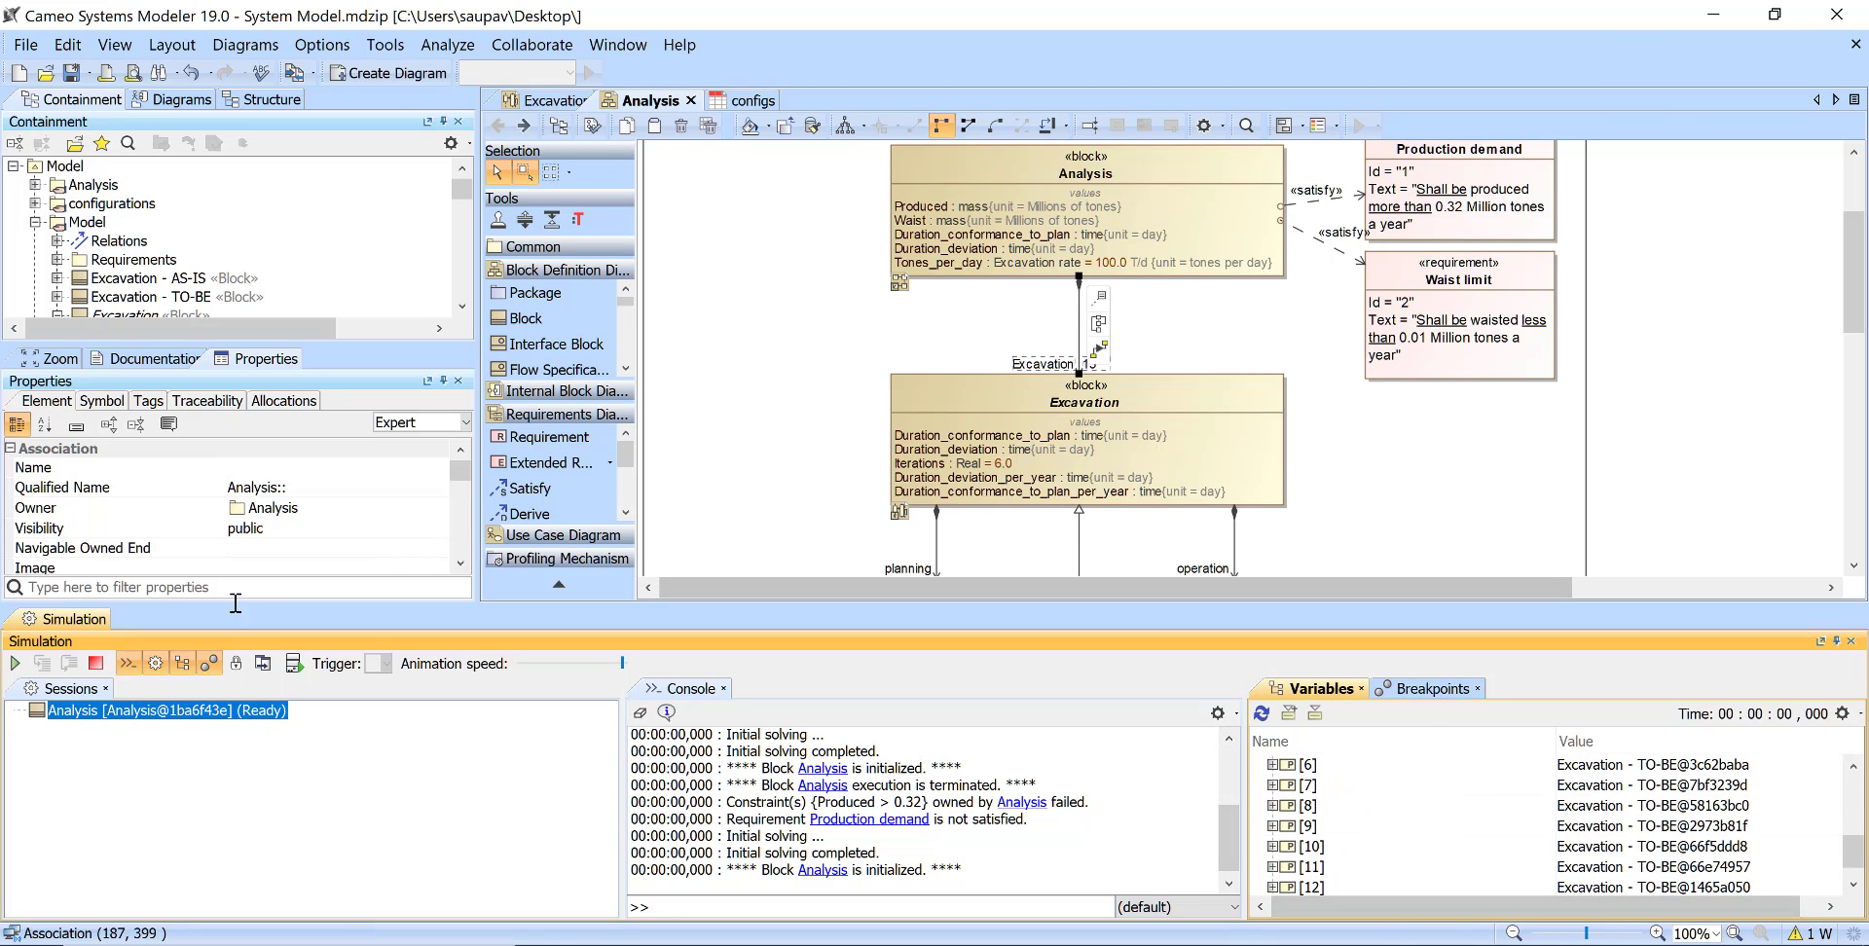
{"action": "left_click", "coordinate": [96, 663]}
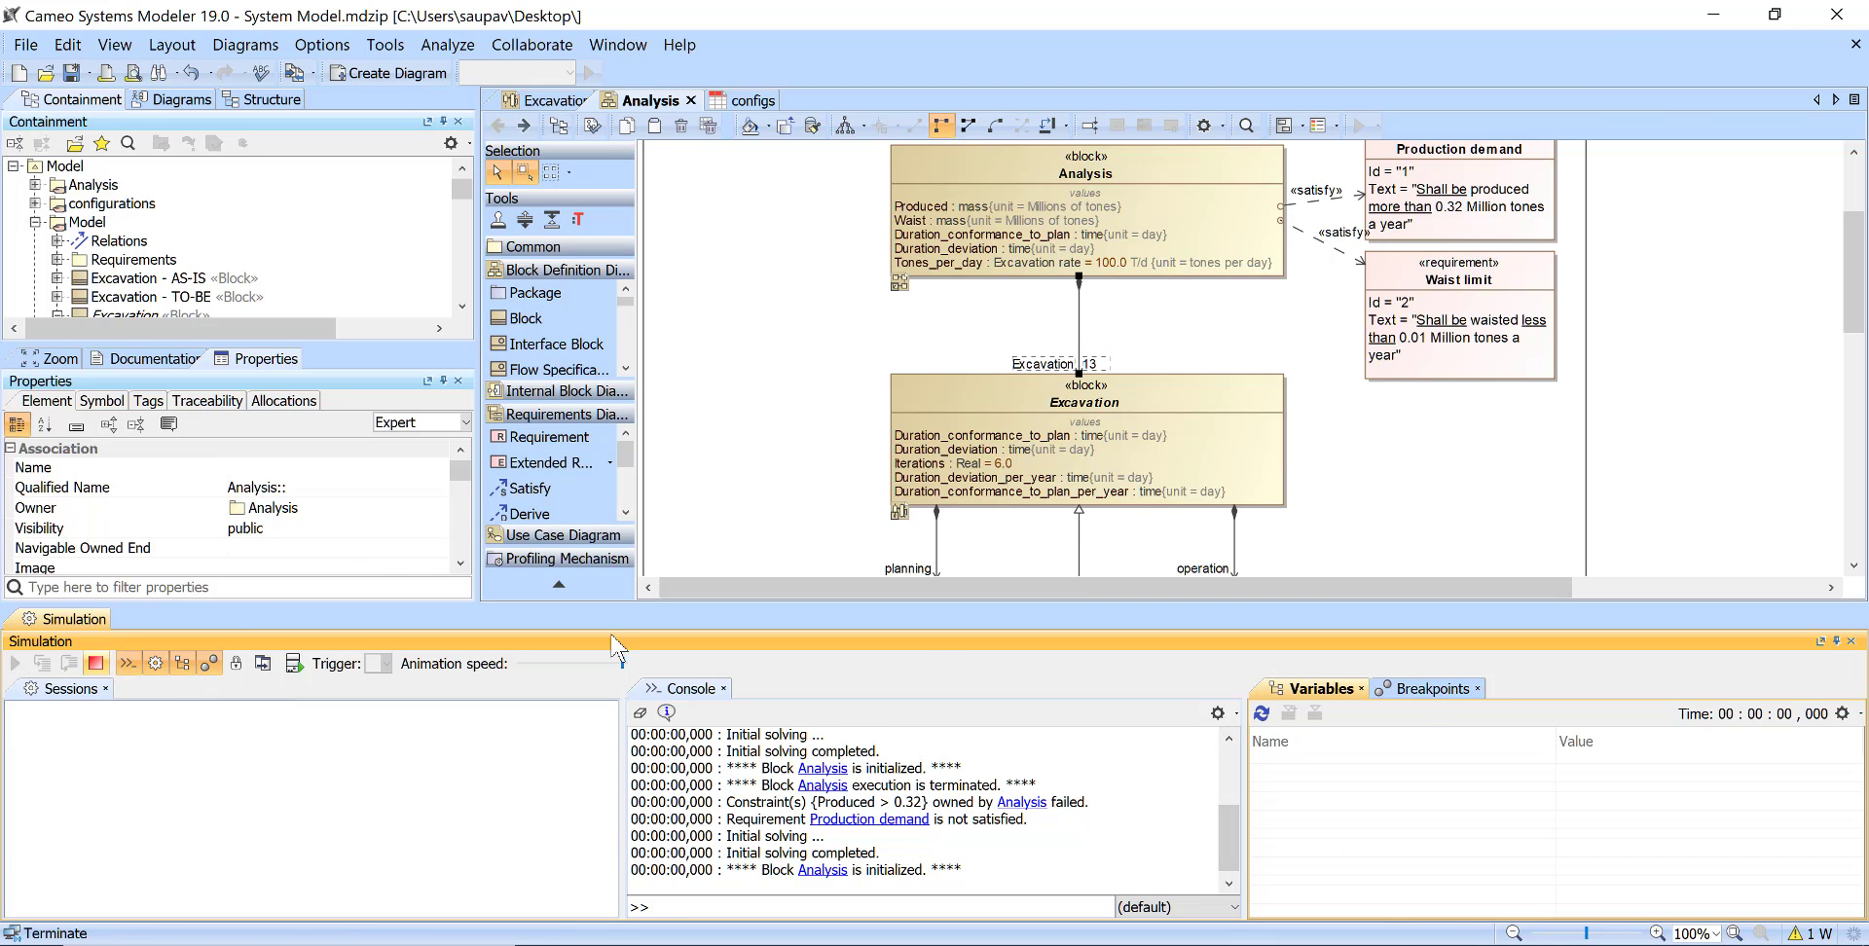
{"action": "left_click", "coordinate": [1851, 642]}
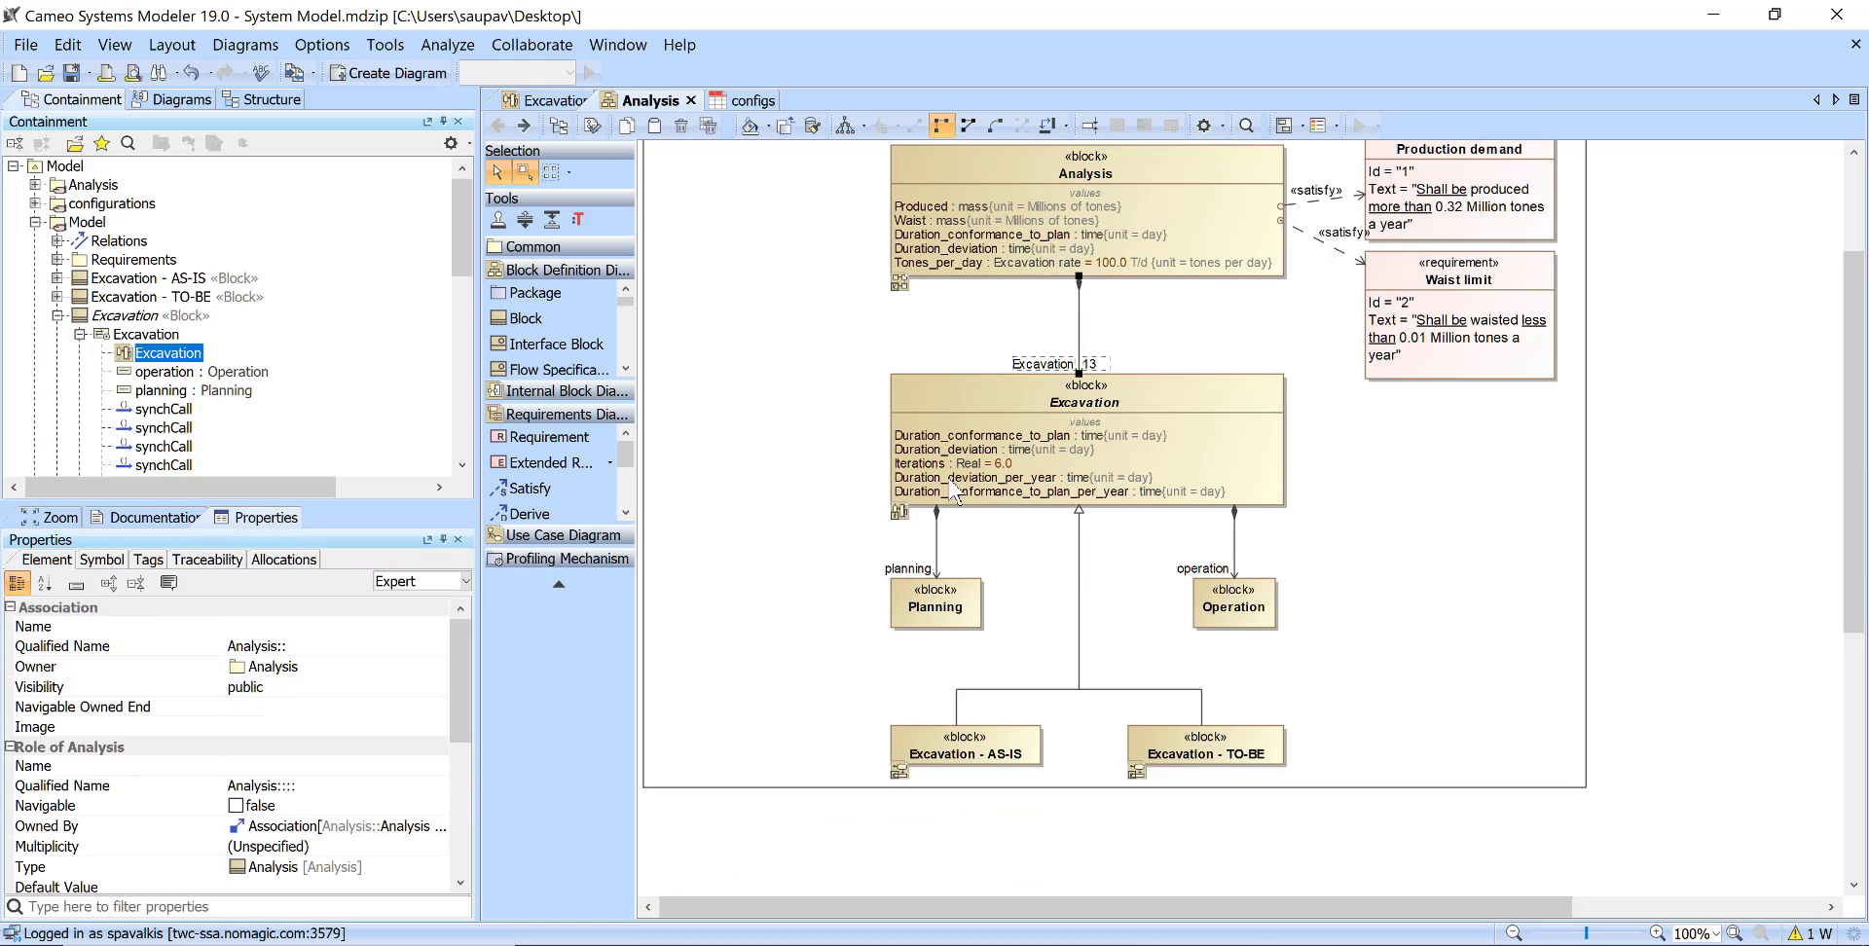
Open the configs instance table from the configurations package, show its Excavation : Excavation column and widen that column
{"action": "left_click", "coordinate": [35, 203]}
{"action": "double_click", "coordinate": [111, 222]}
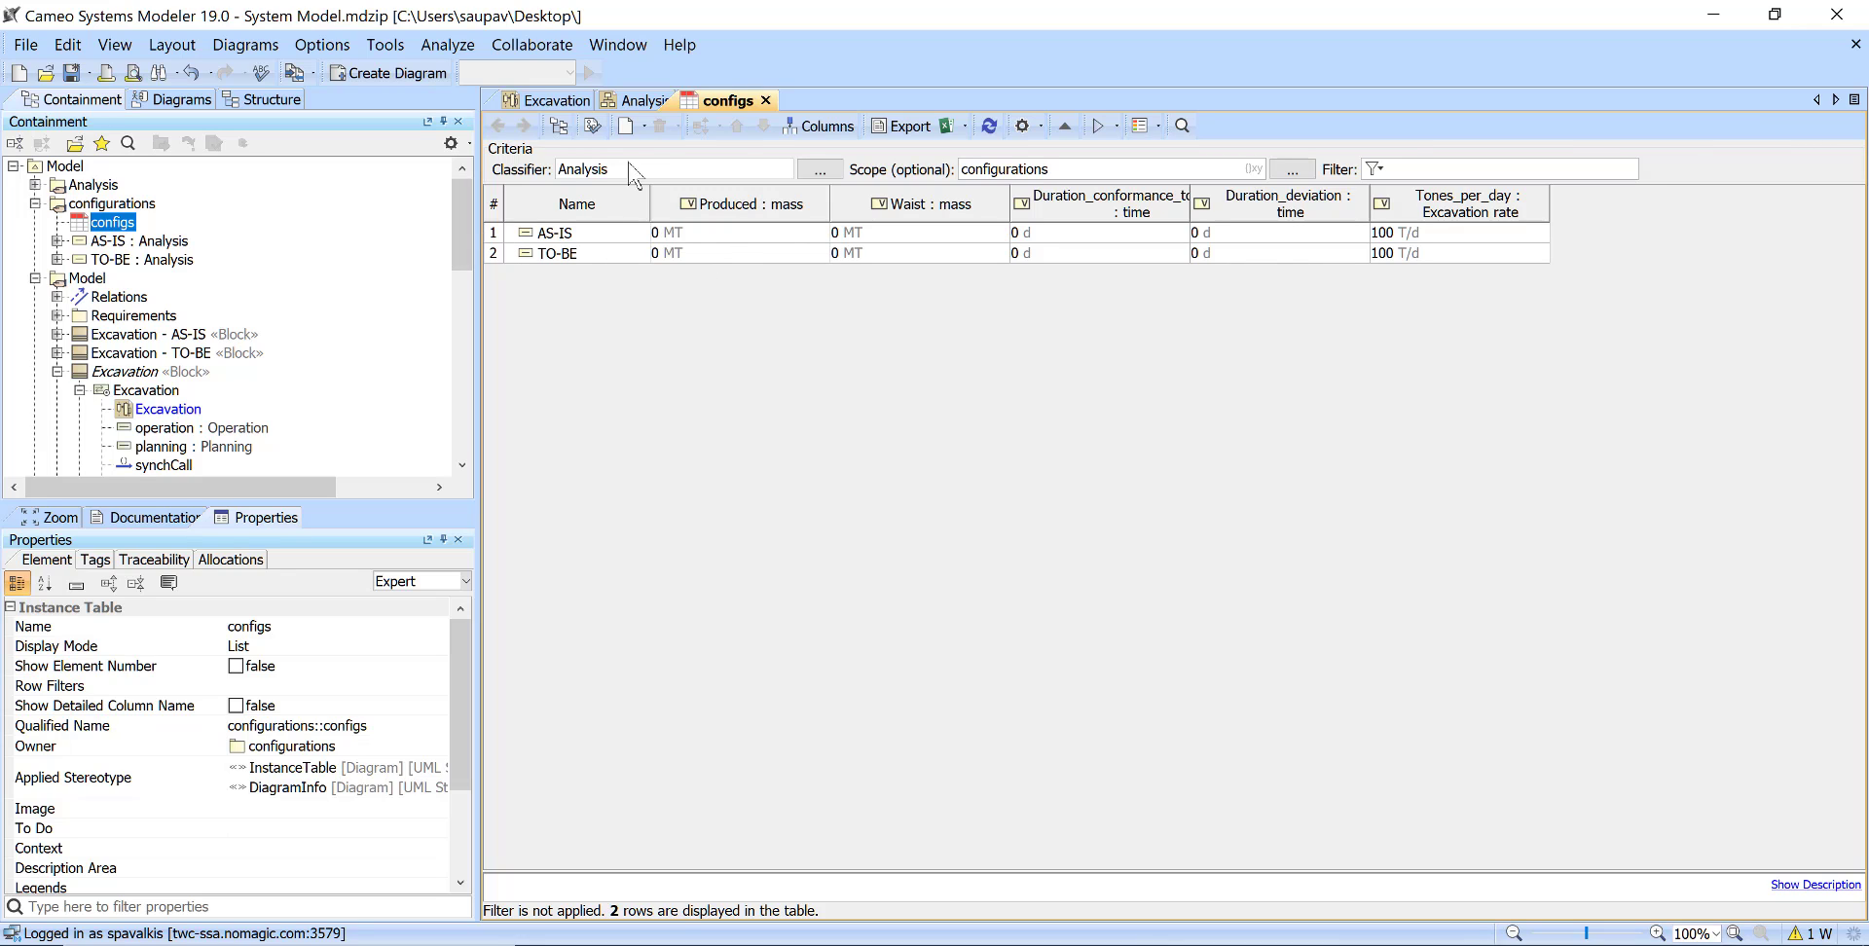
{"action": "left_click", "coordinate": [821, 126]}
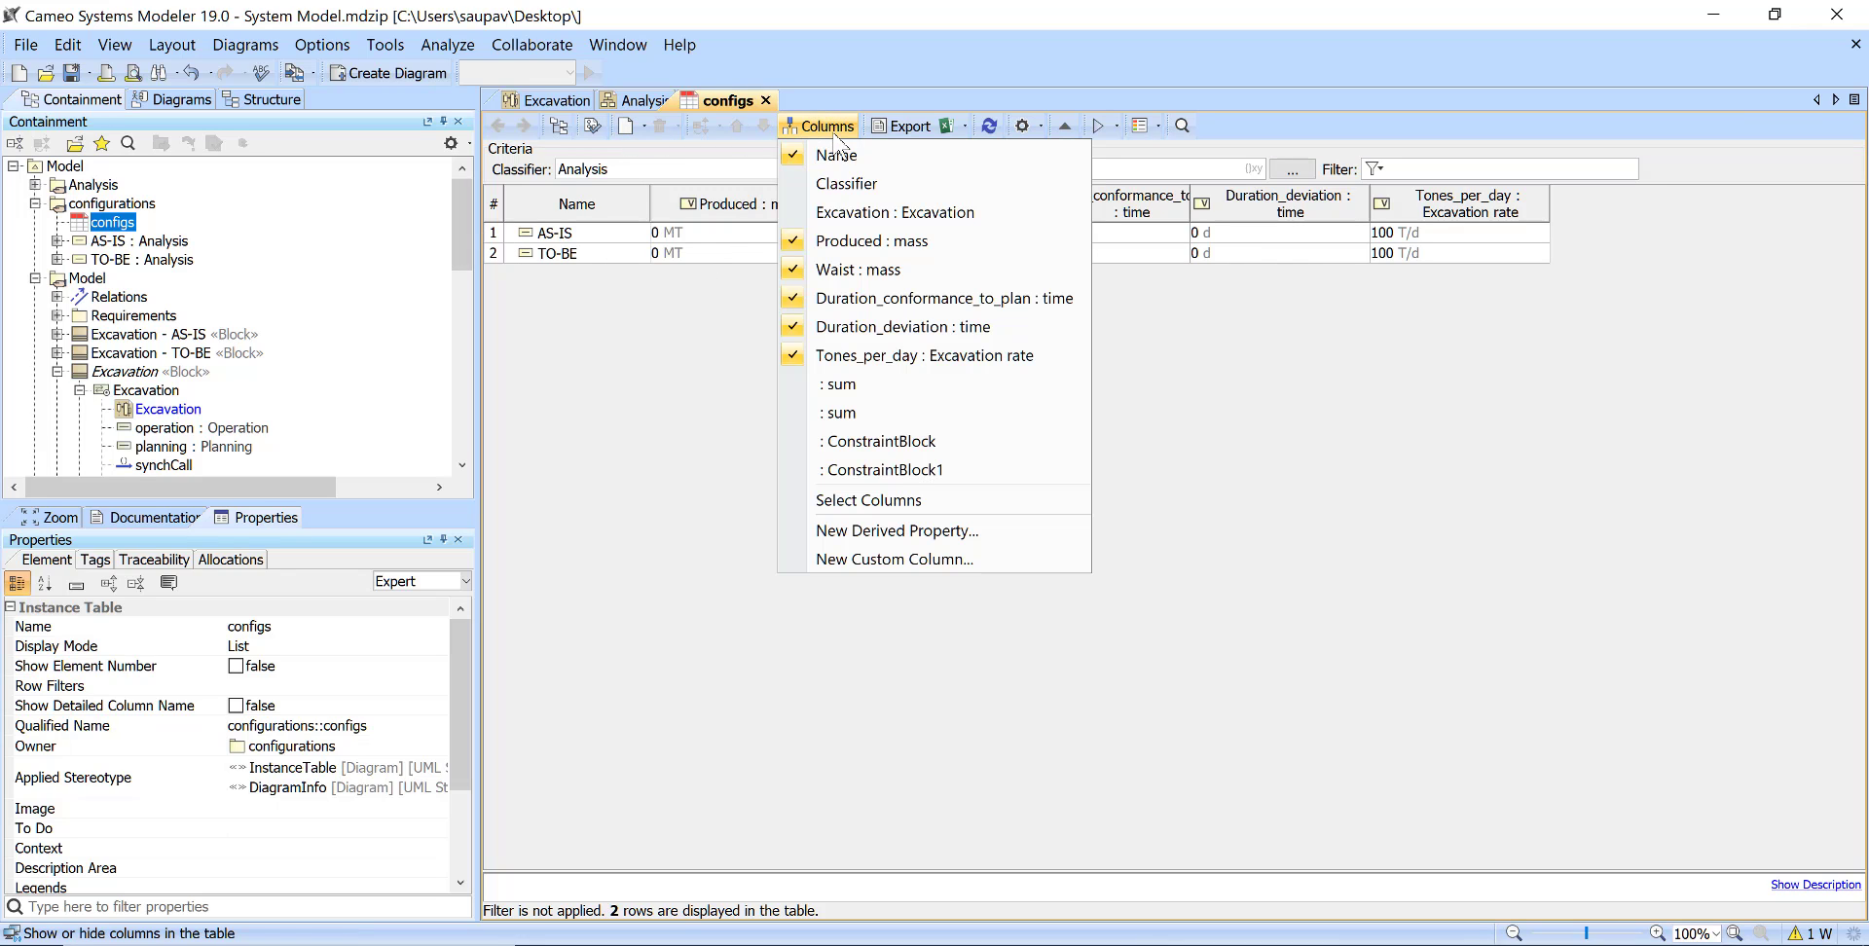
{"action": "left_click", "coordinate": [885, 213]}
{"action": "left_click", "coordinate": [790, 685]}
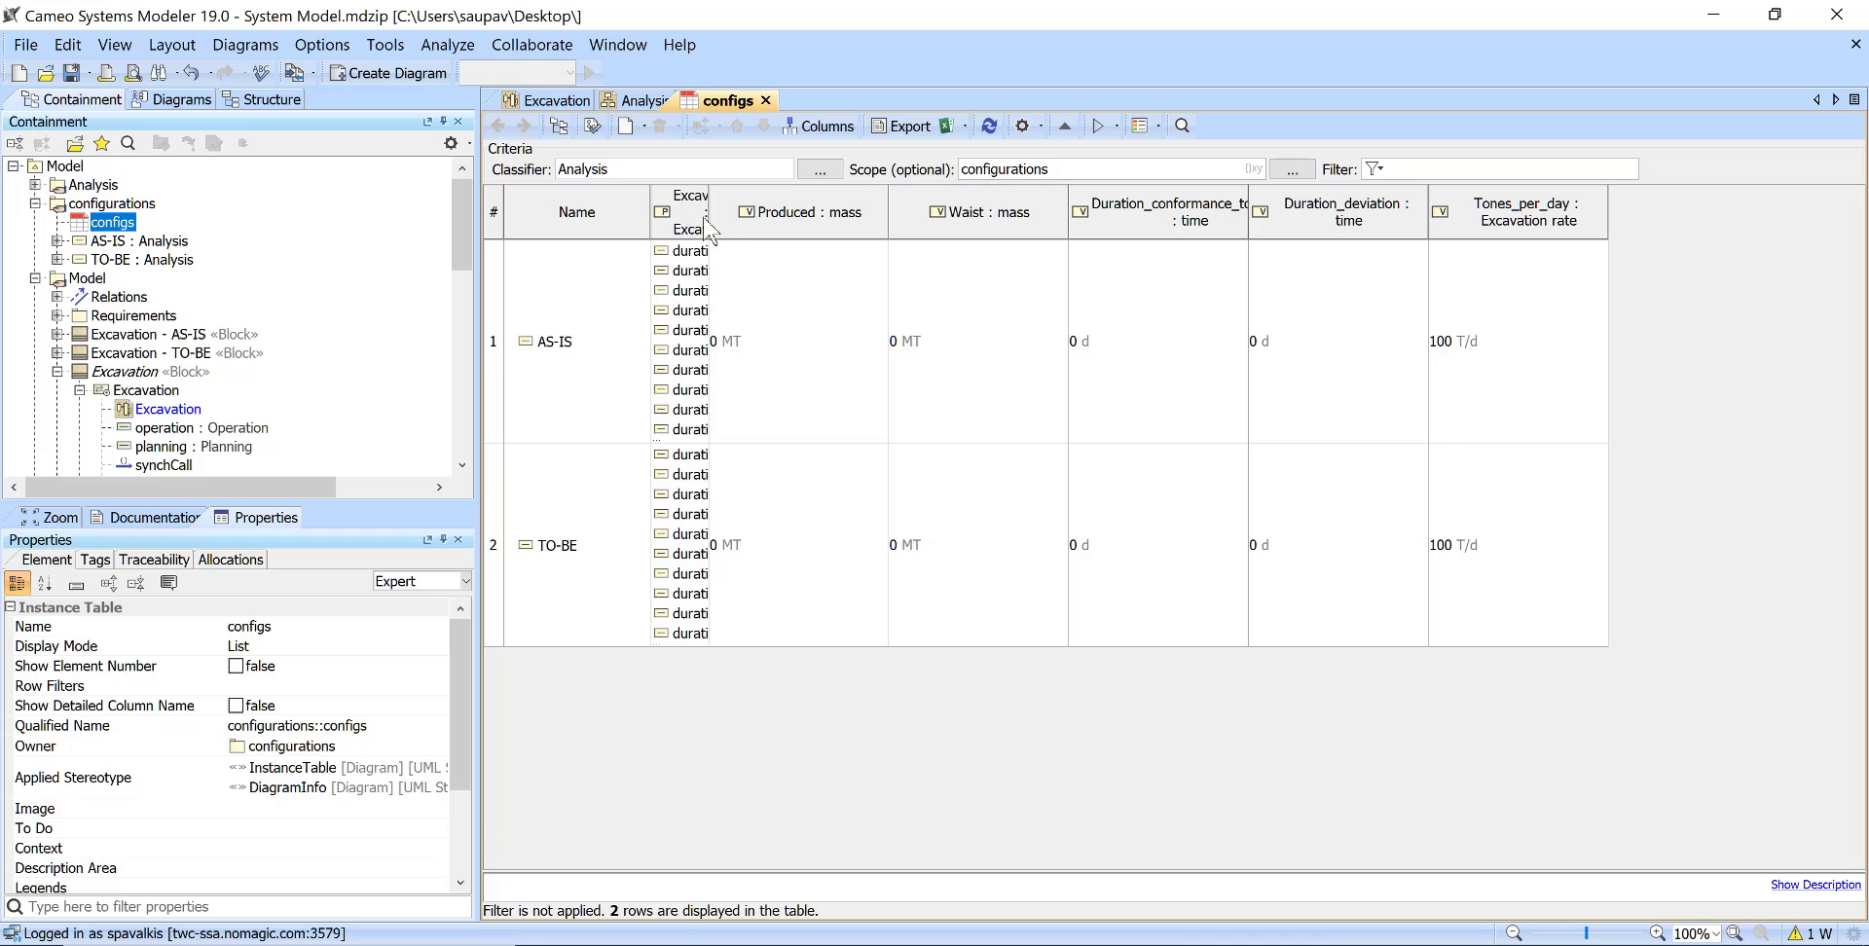
{"action": "left_click_drag", "start_coordinate": [710, 204], "coordinate": [931, 231]}
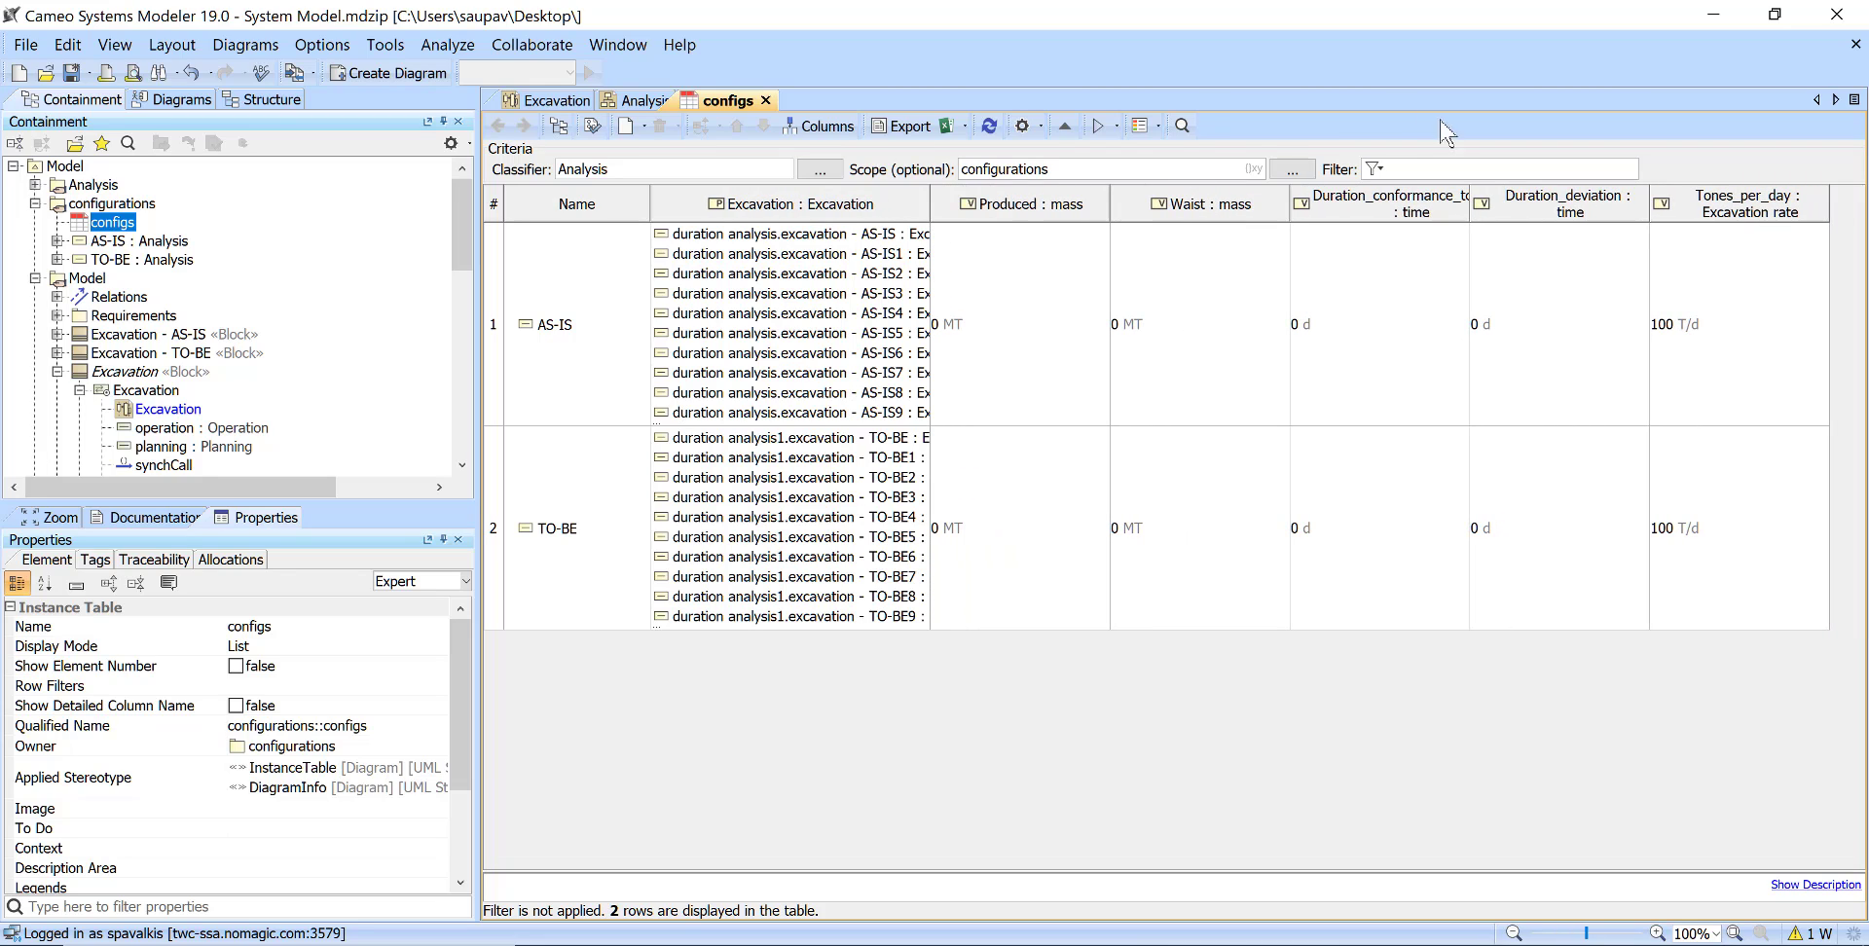
Examine the table's display options and the Excavation instances assigned to the AS-IS configuration
{"action": "left_click", "coordinate": [1024, 126]}
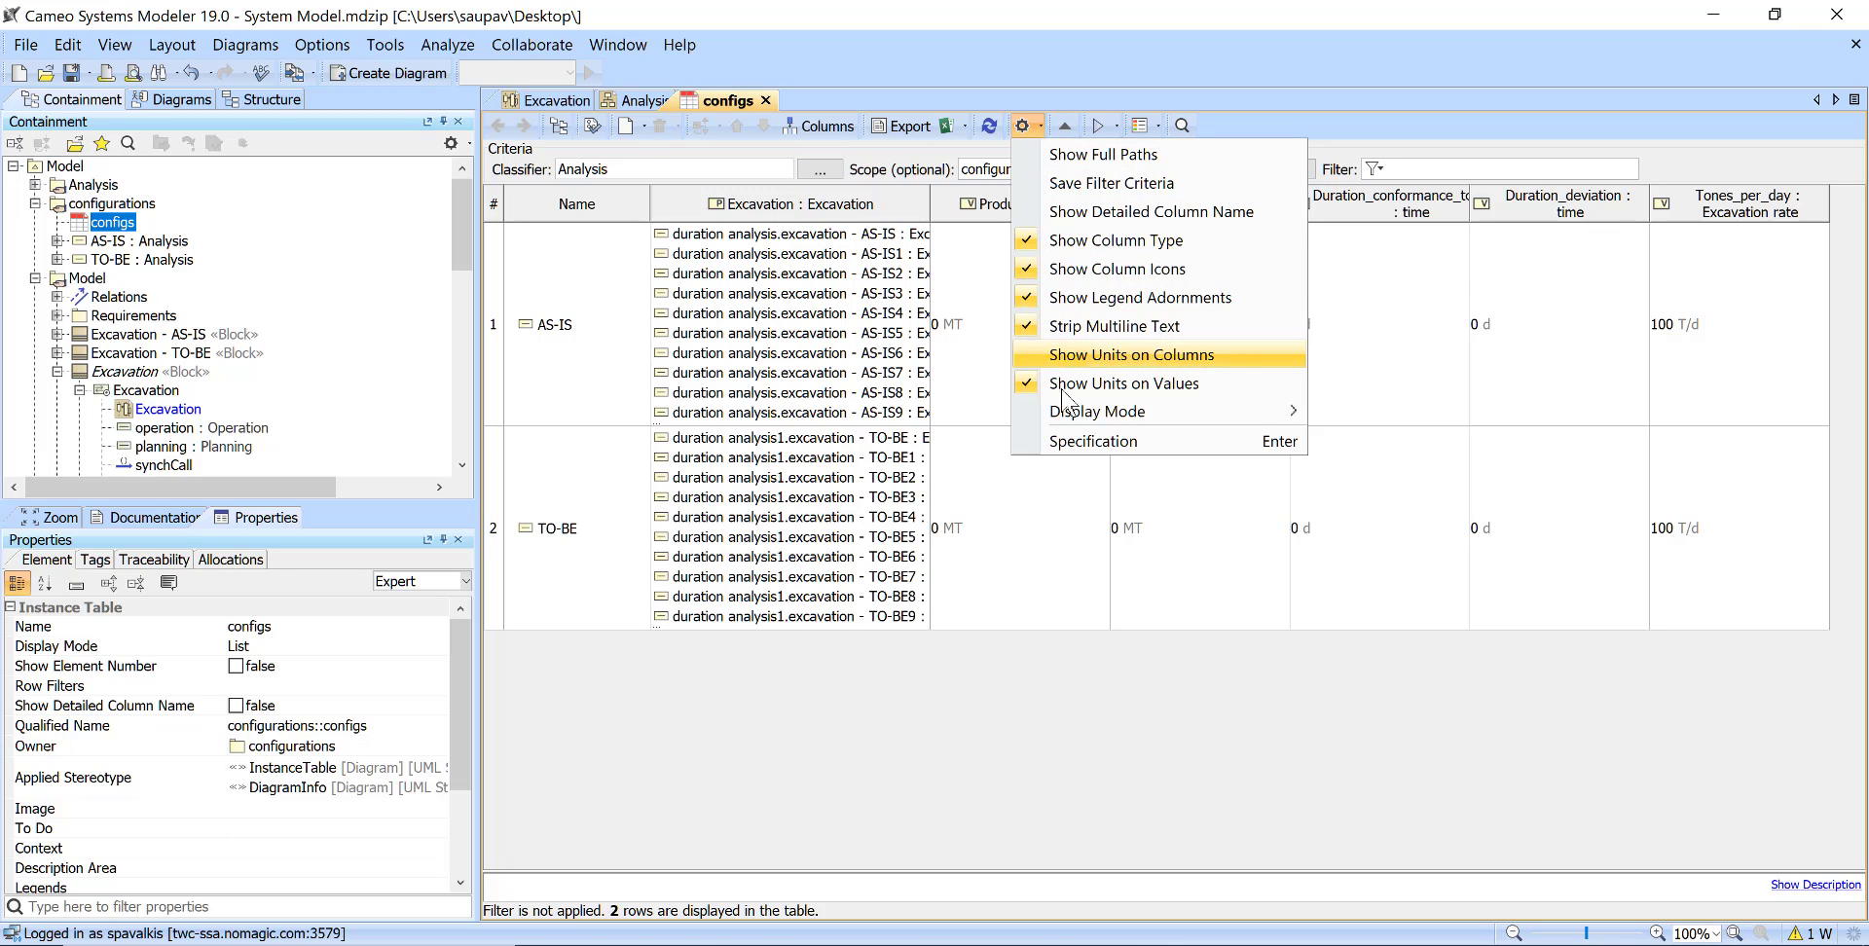
{"action": "mouse_move", "coordinate": [1072, 421]}
{"action": "left_click", "coordinate": [904, 314]}
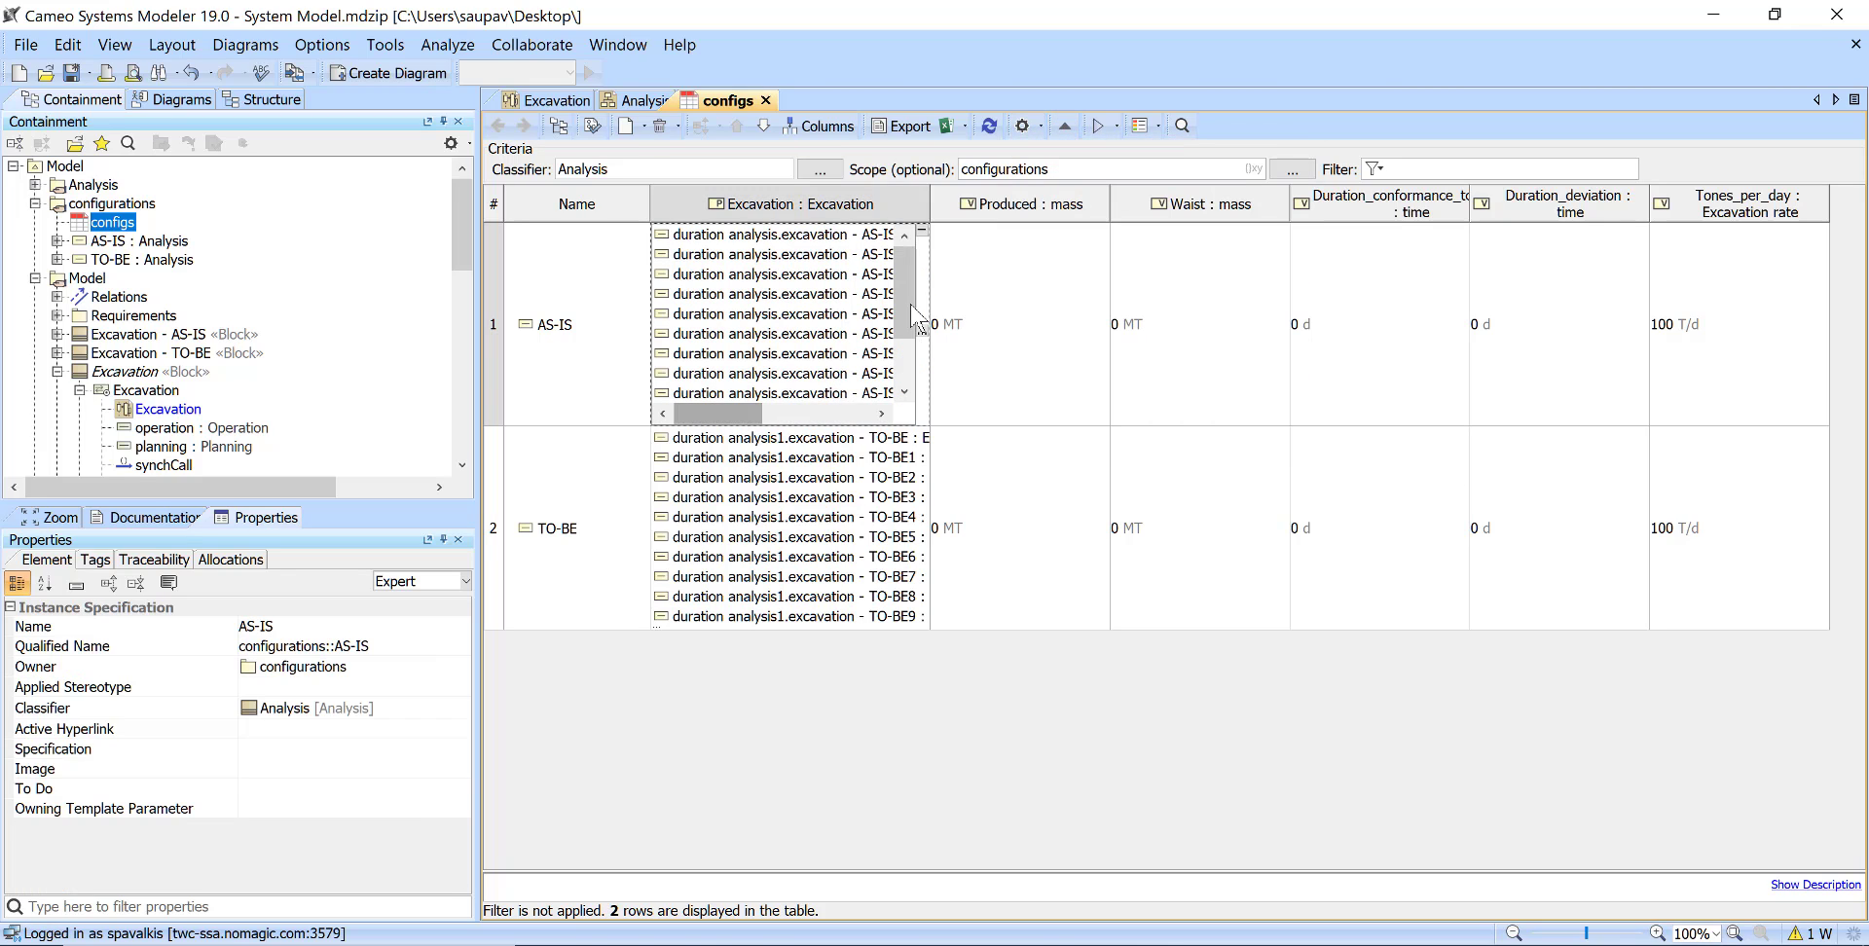
{"action": "left_click_drag", "start_coordinate": [903, 310], "coordinate": [906, 370]}
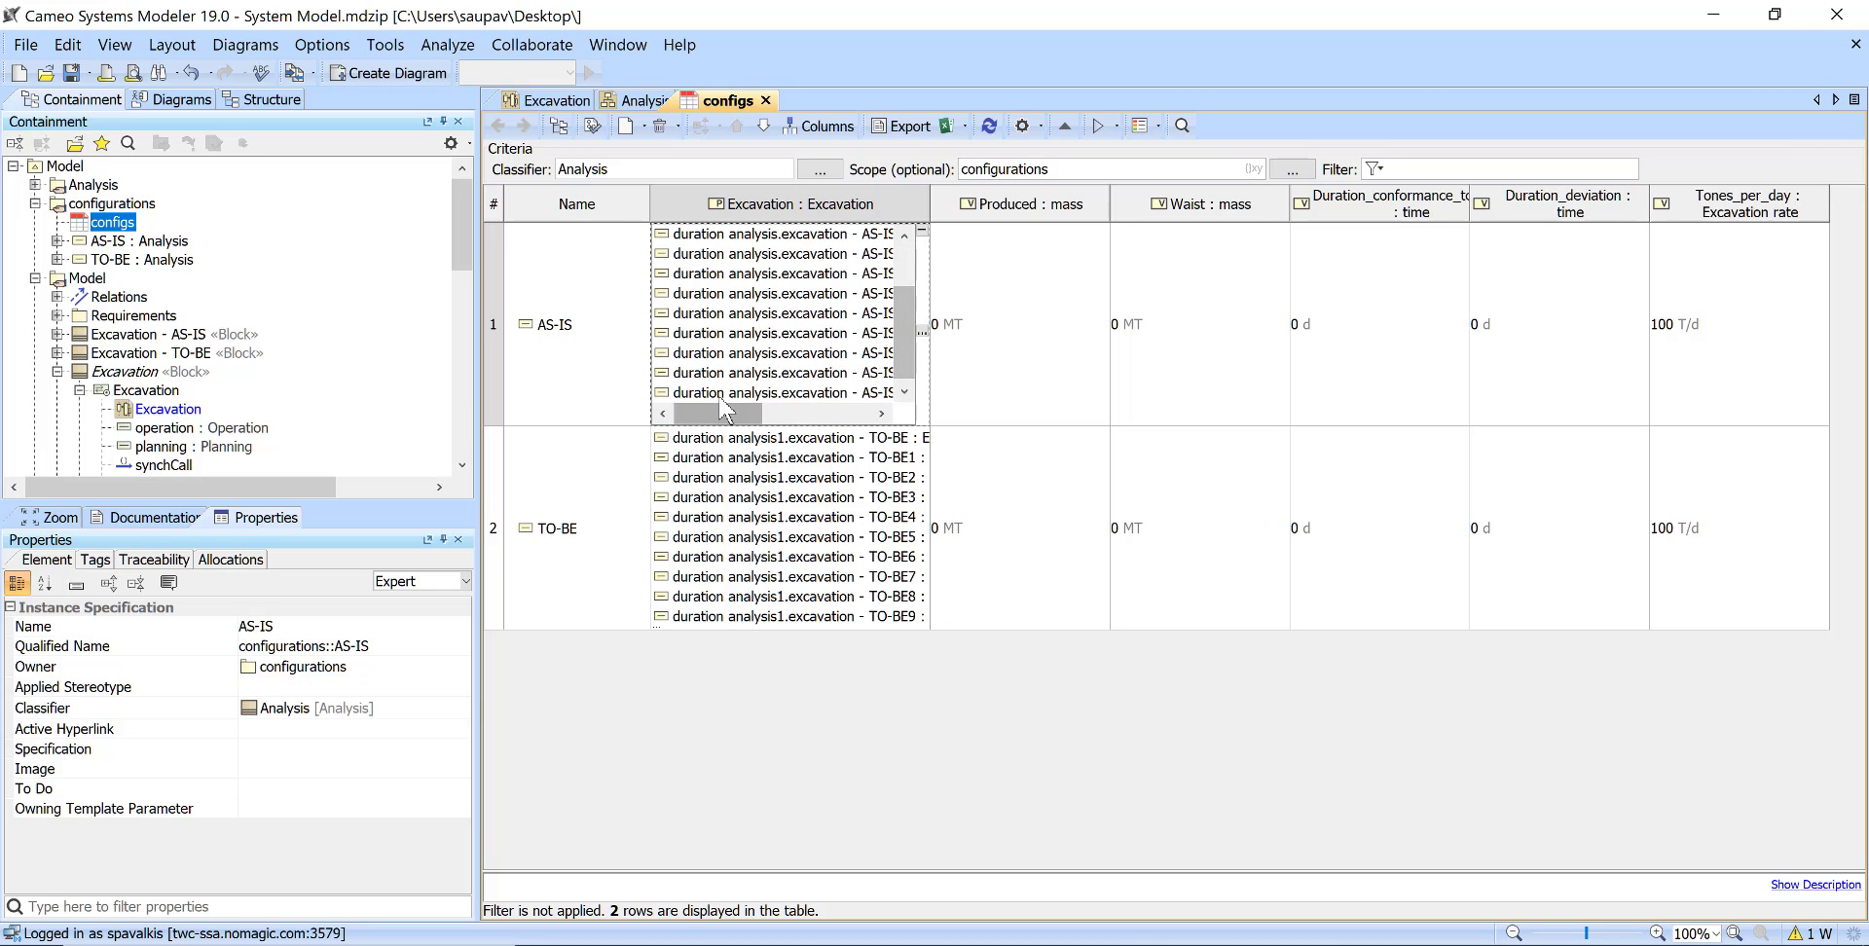
{"action": "left_click_drag", "start_coordinate": [717, 401], "coordinate": [787, 404]}
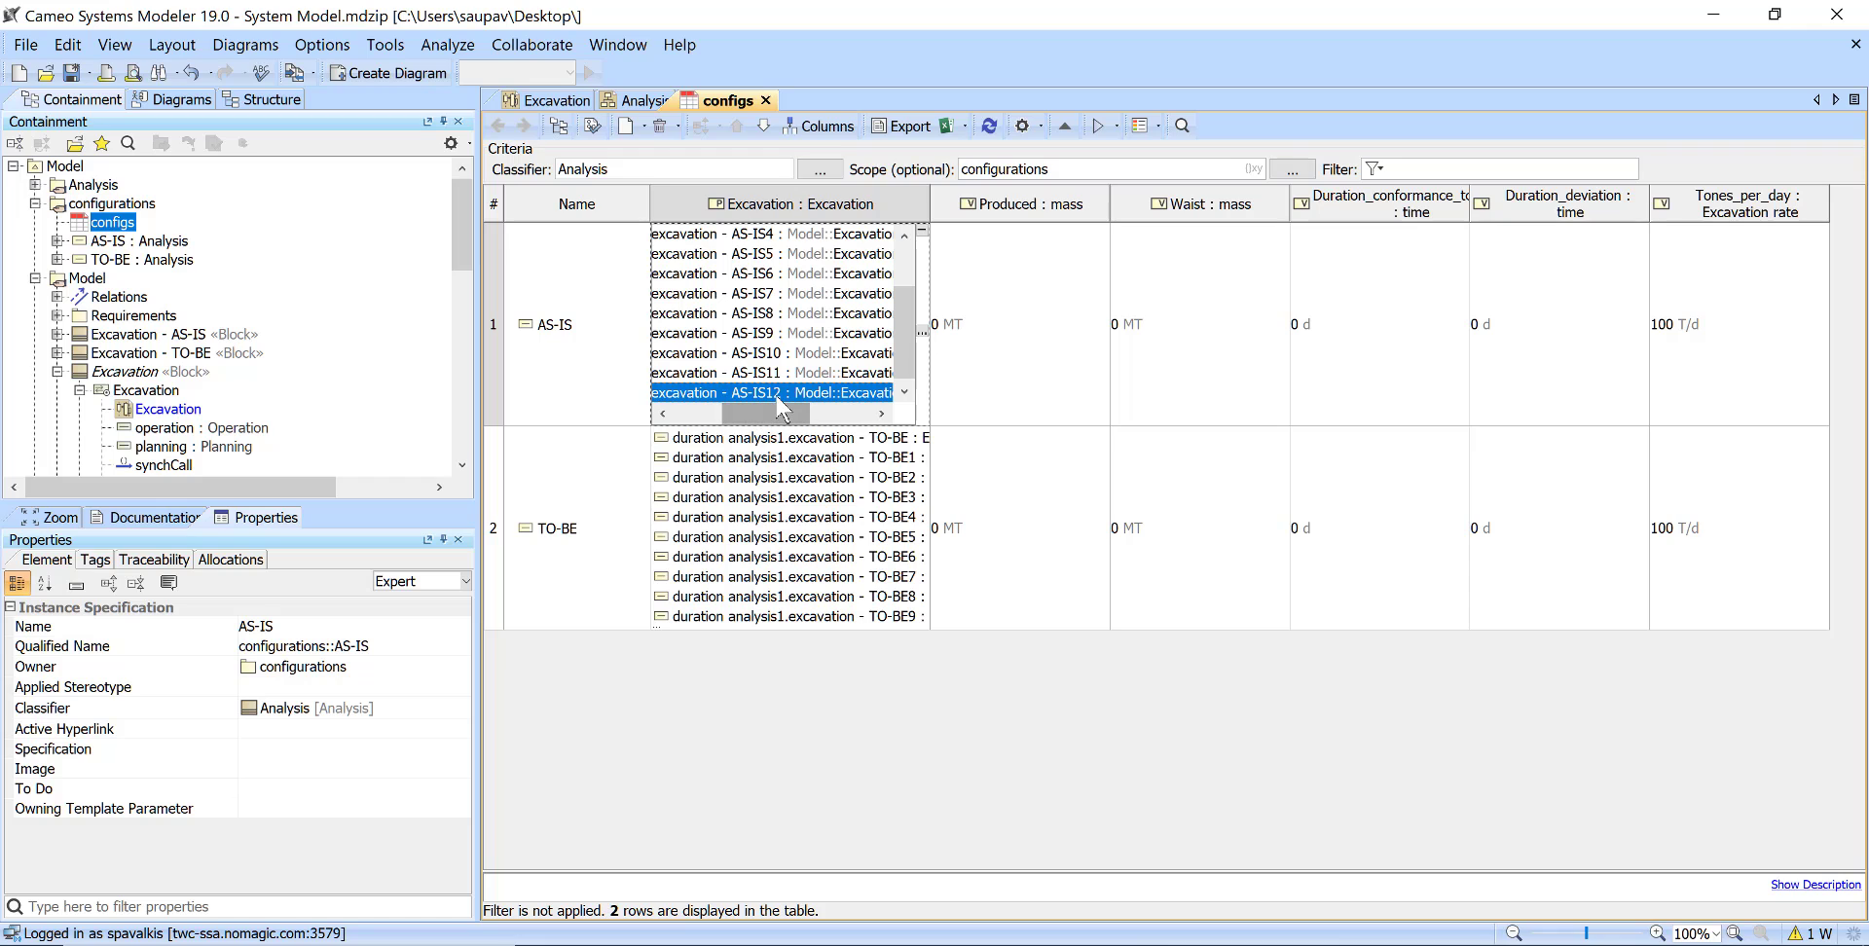
Review the Excavation instances assigned to the AS-IS configuration, and close the configs table to return to the Analysis diagram
{"action": "scroll", "coordinate": [778, 351], "scroll_direction": "up", "scroll_amount": 2}
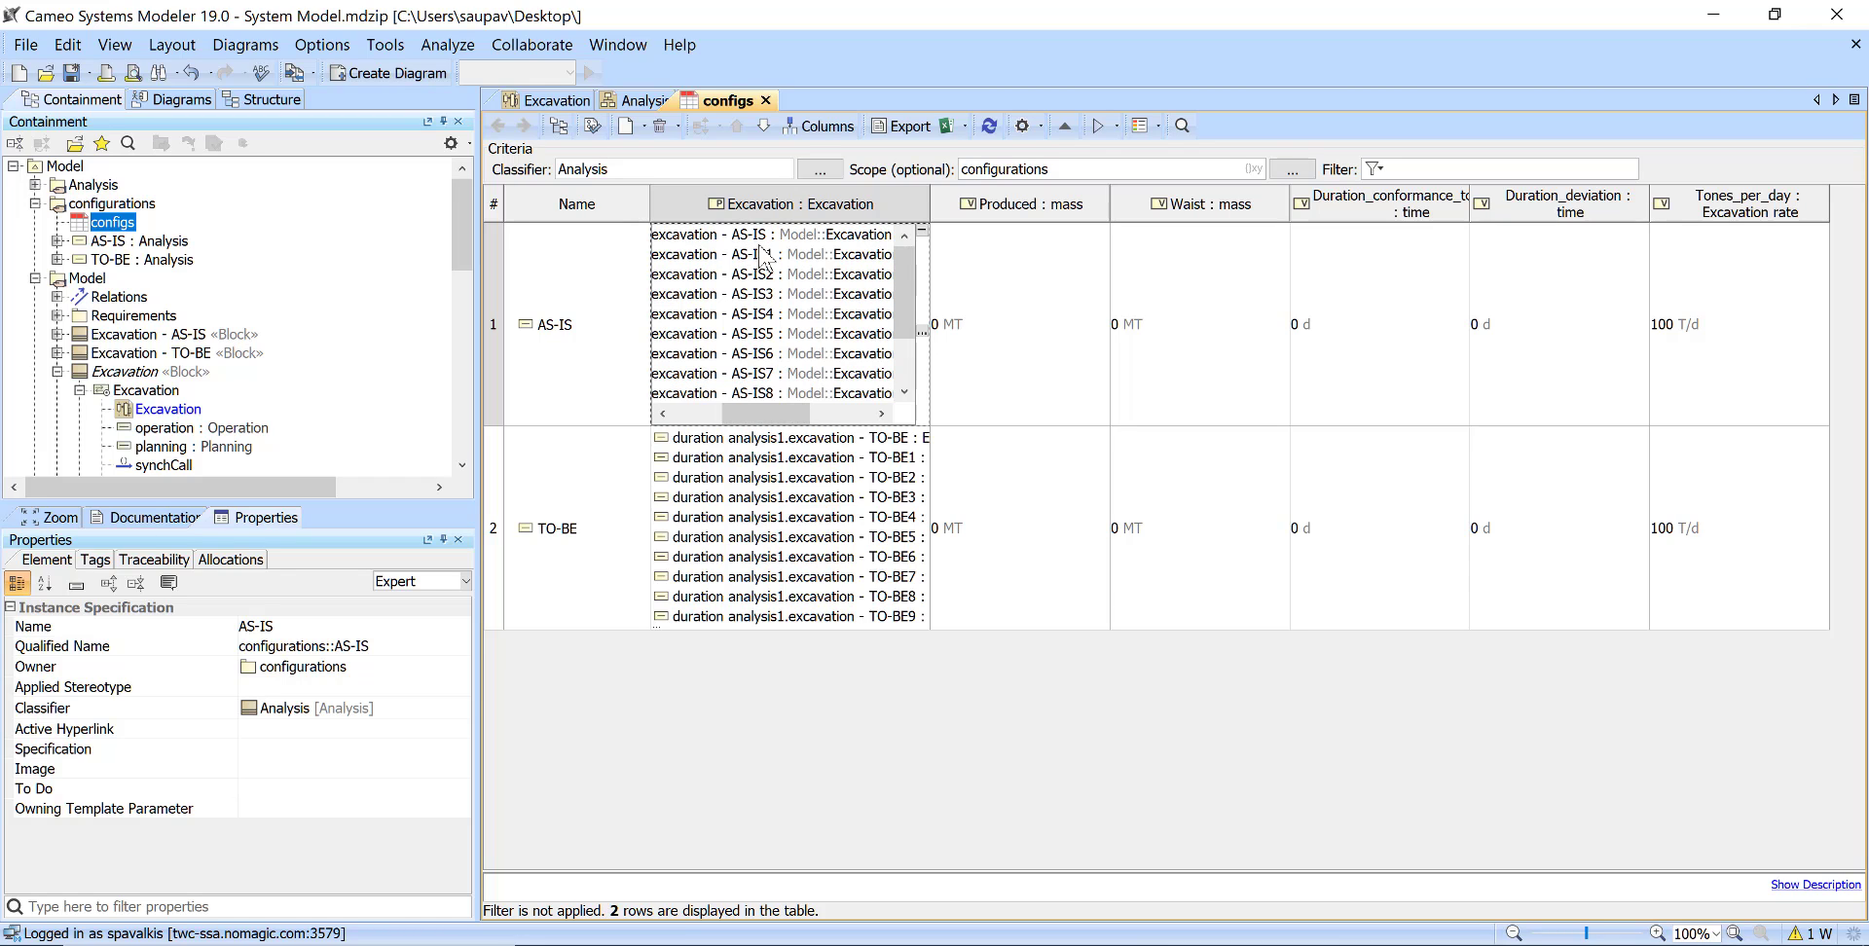
{"action": "left_click", "coordinate": [590, 370]}
{"action": "left_click", "coordinate": [582, 480]}
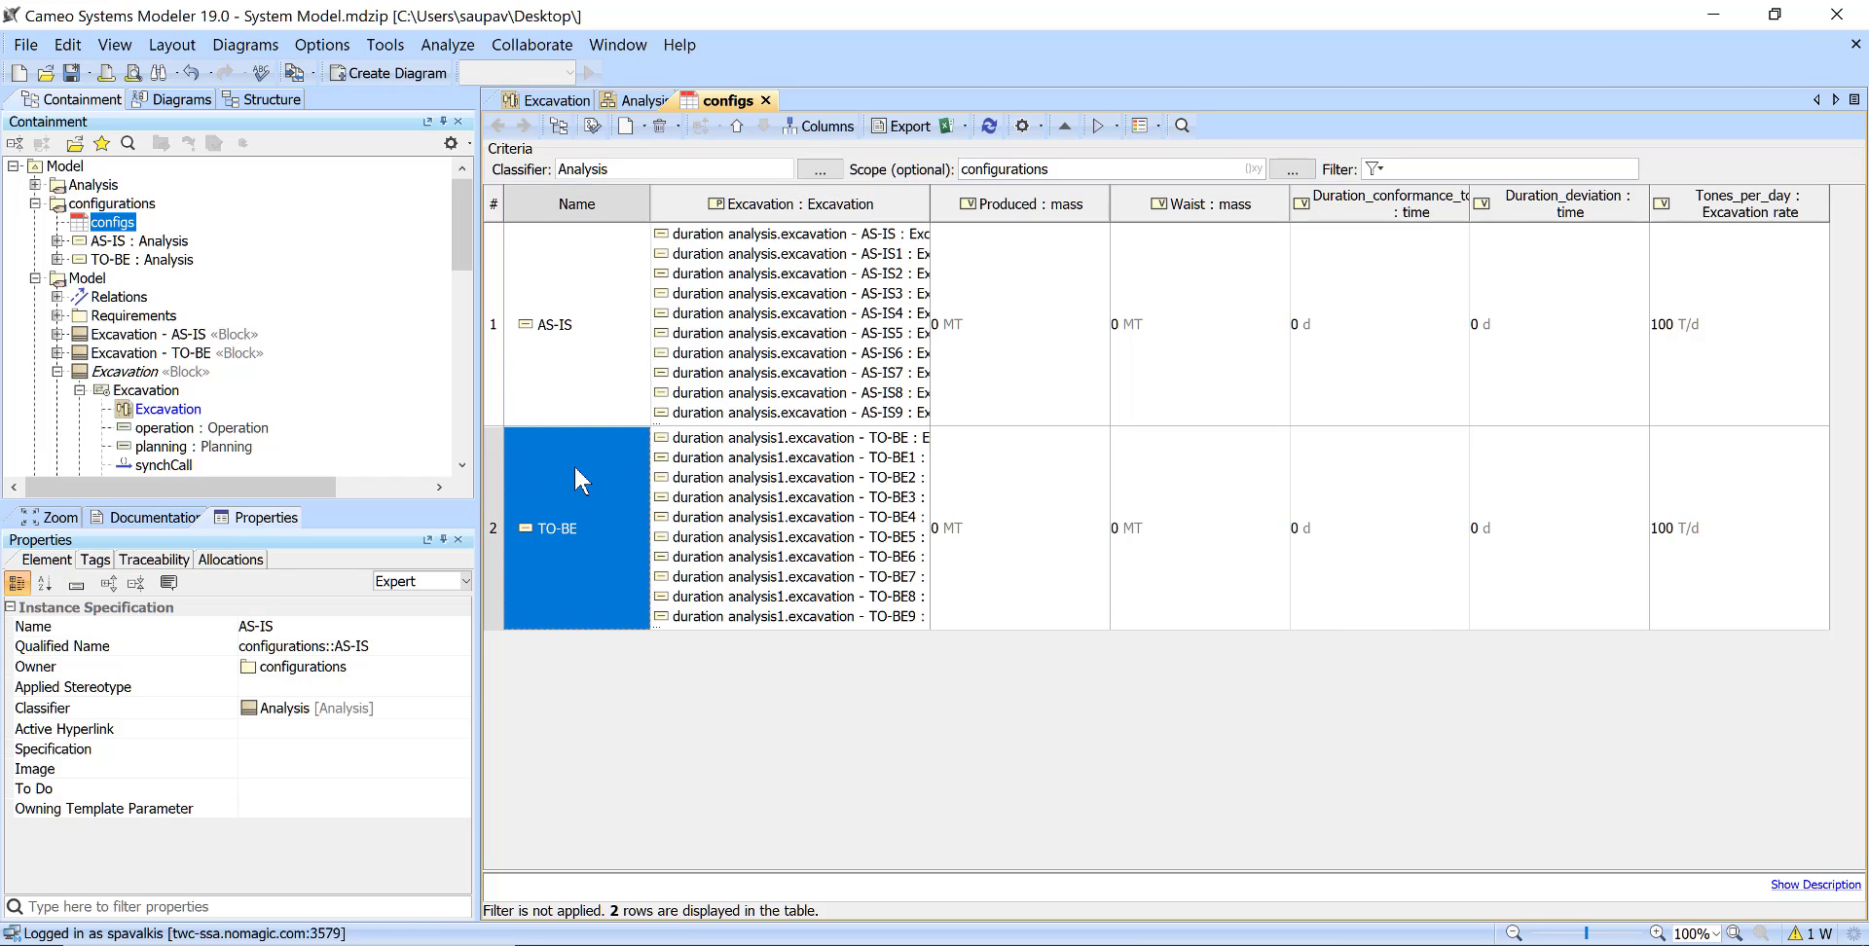
{"action": "left_click", "coordinate": [807, 737]}
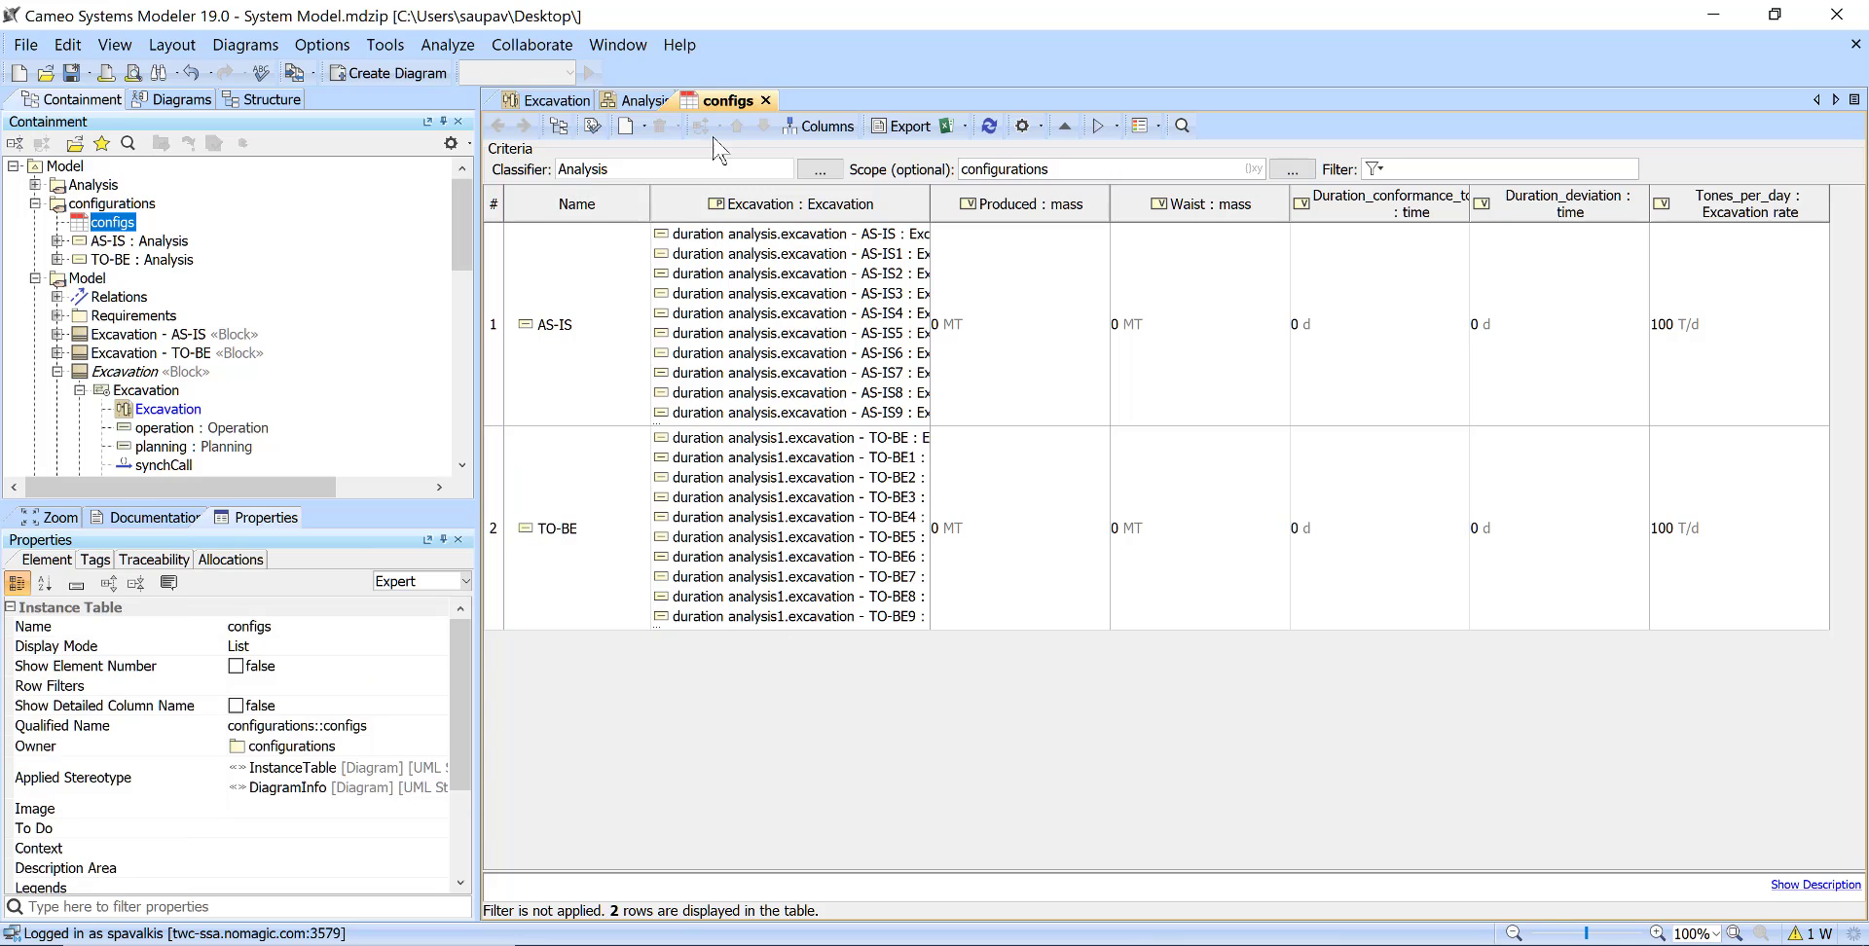
{"action": "left_click", "coordinate": [765, 101]}
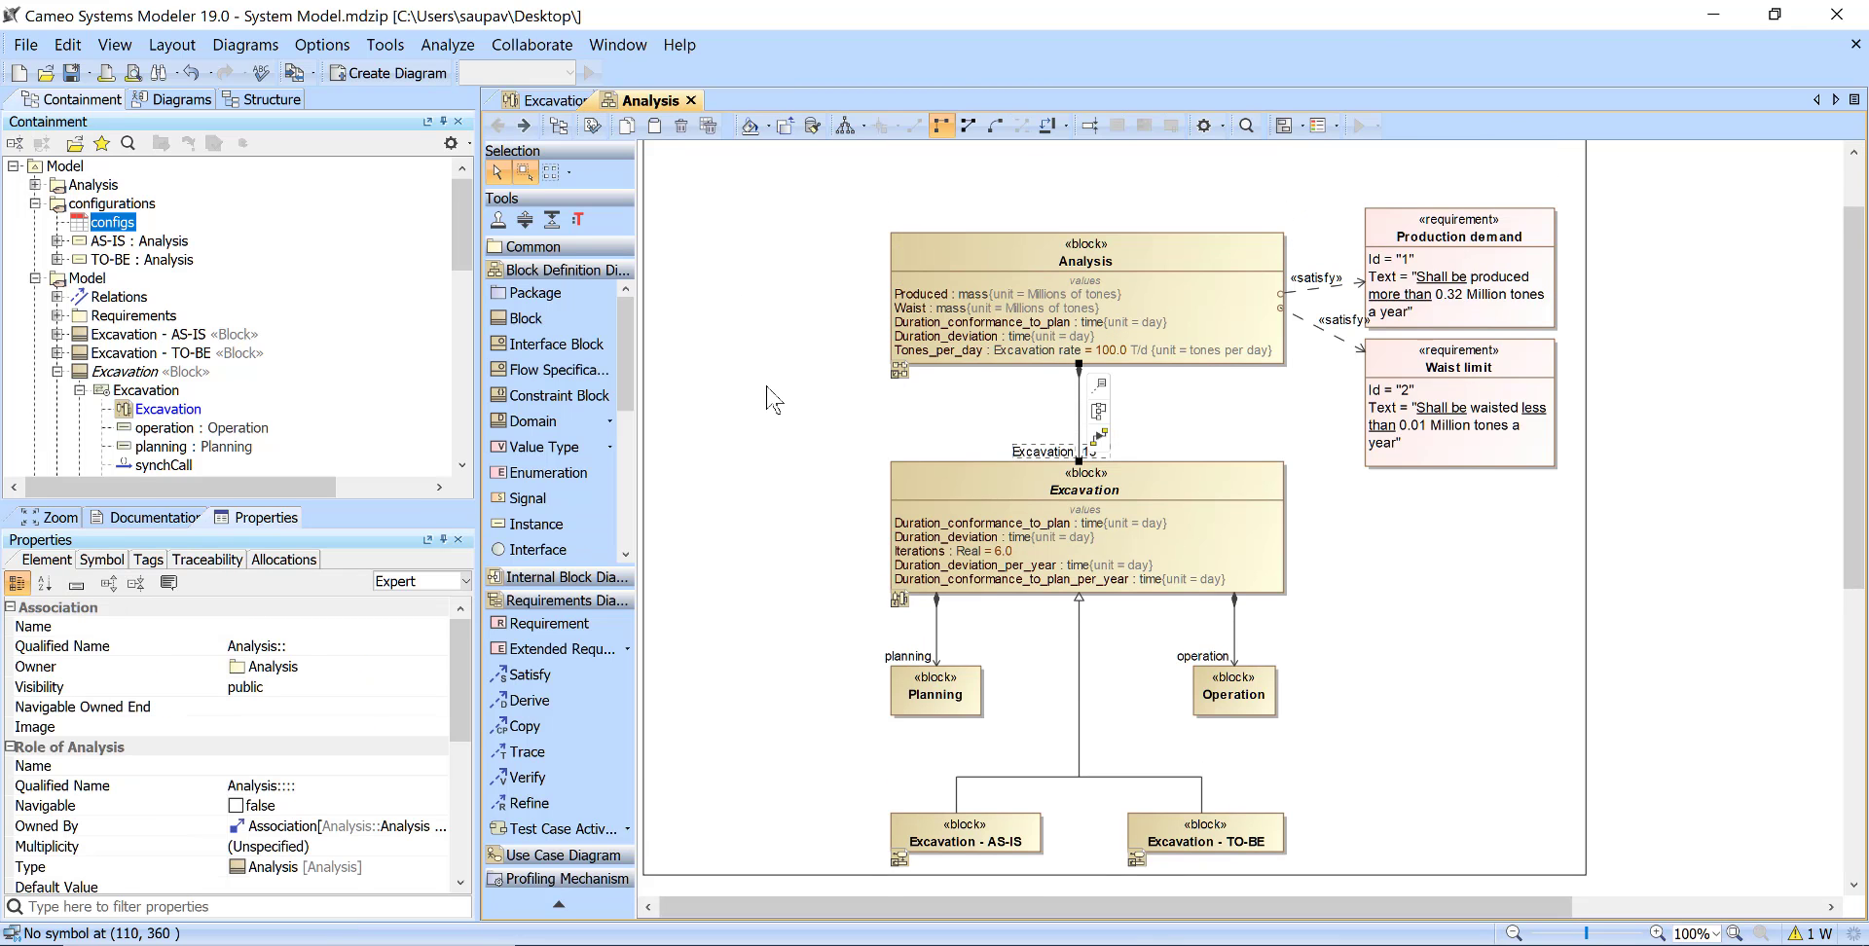
{"action": "left_click", "coordinate": [769, 394]}
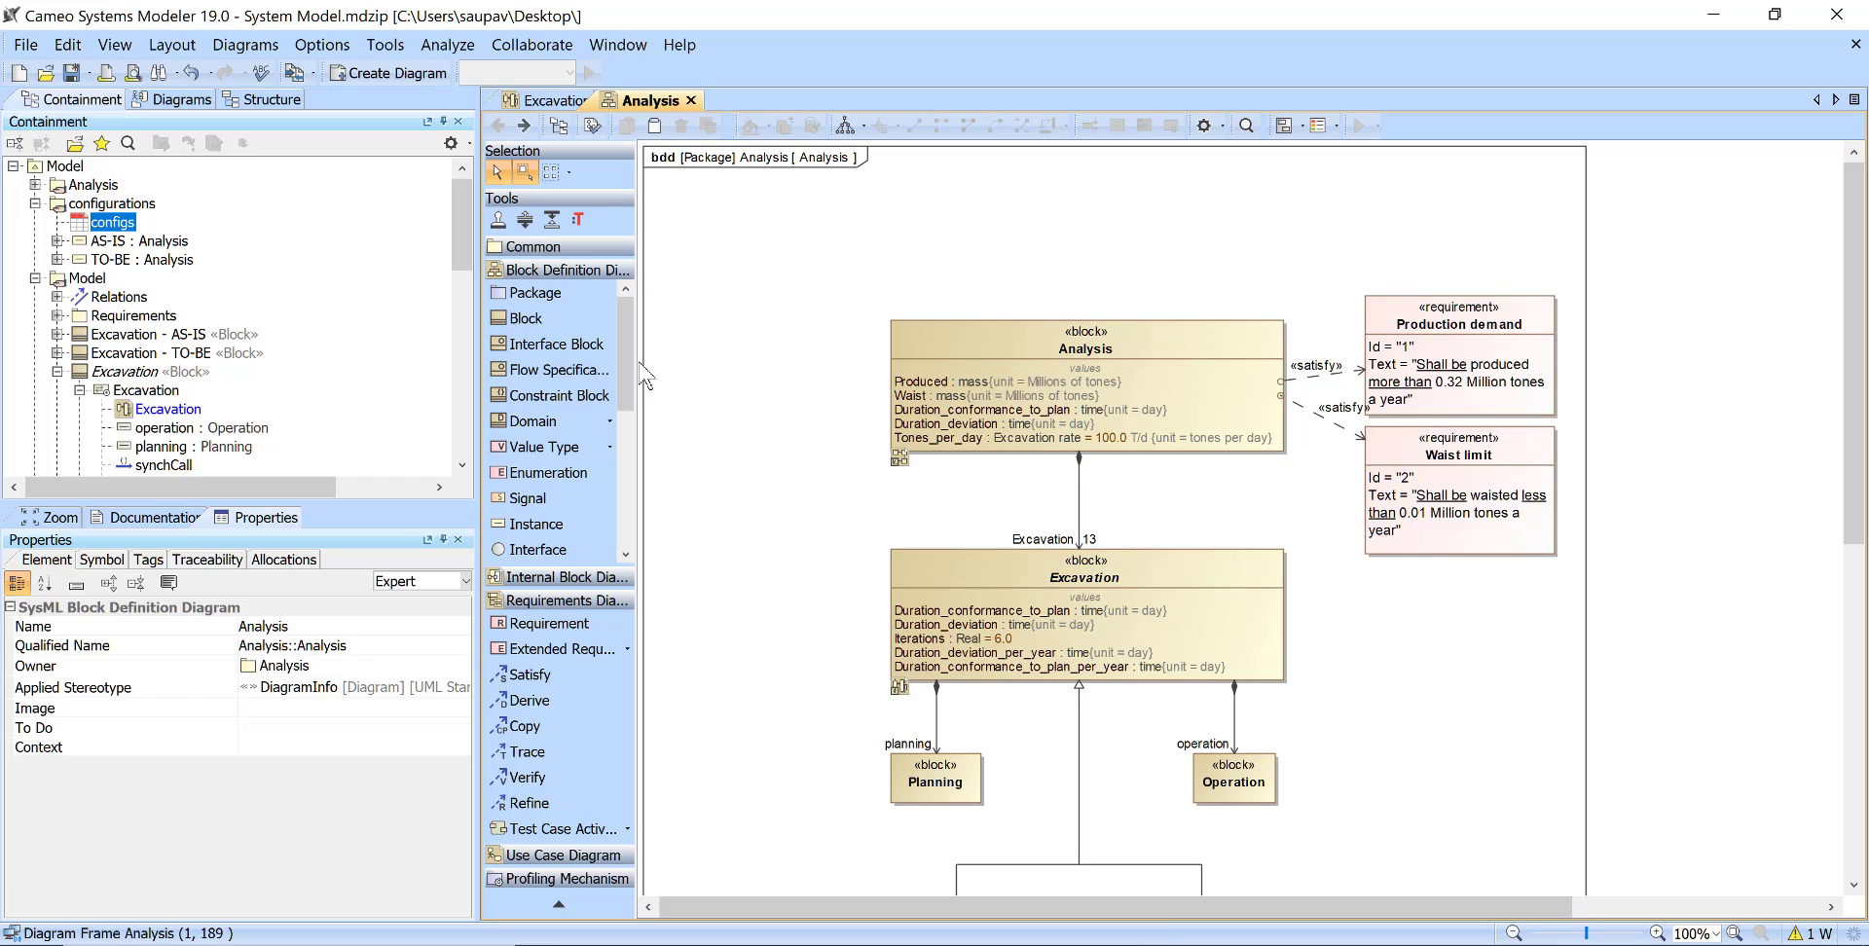
Collapse the packages in the containment tree and check the sharing options offered for the Analysis package
{"action": "left_click", "coordinate": [37, 205]}
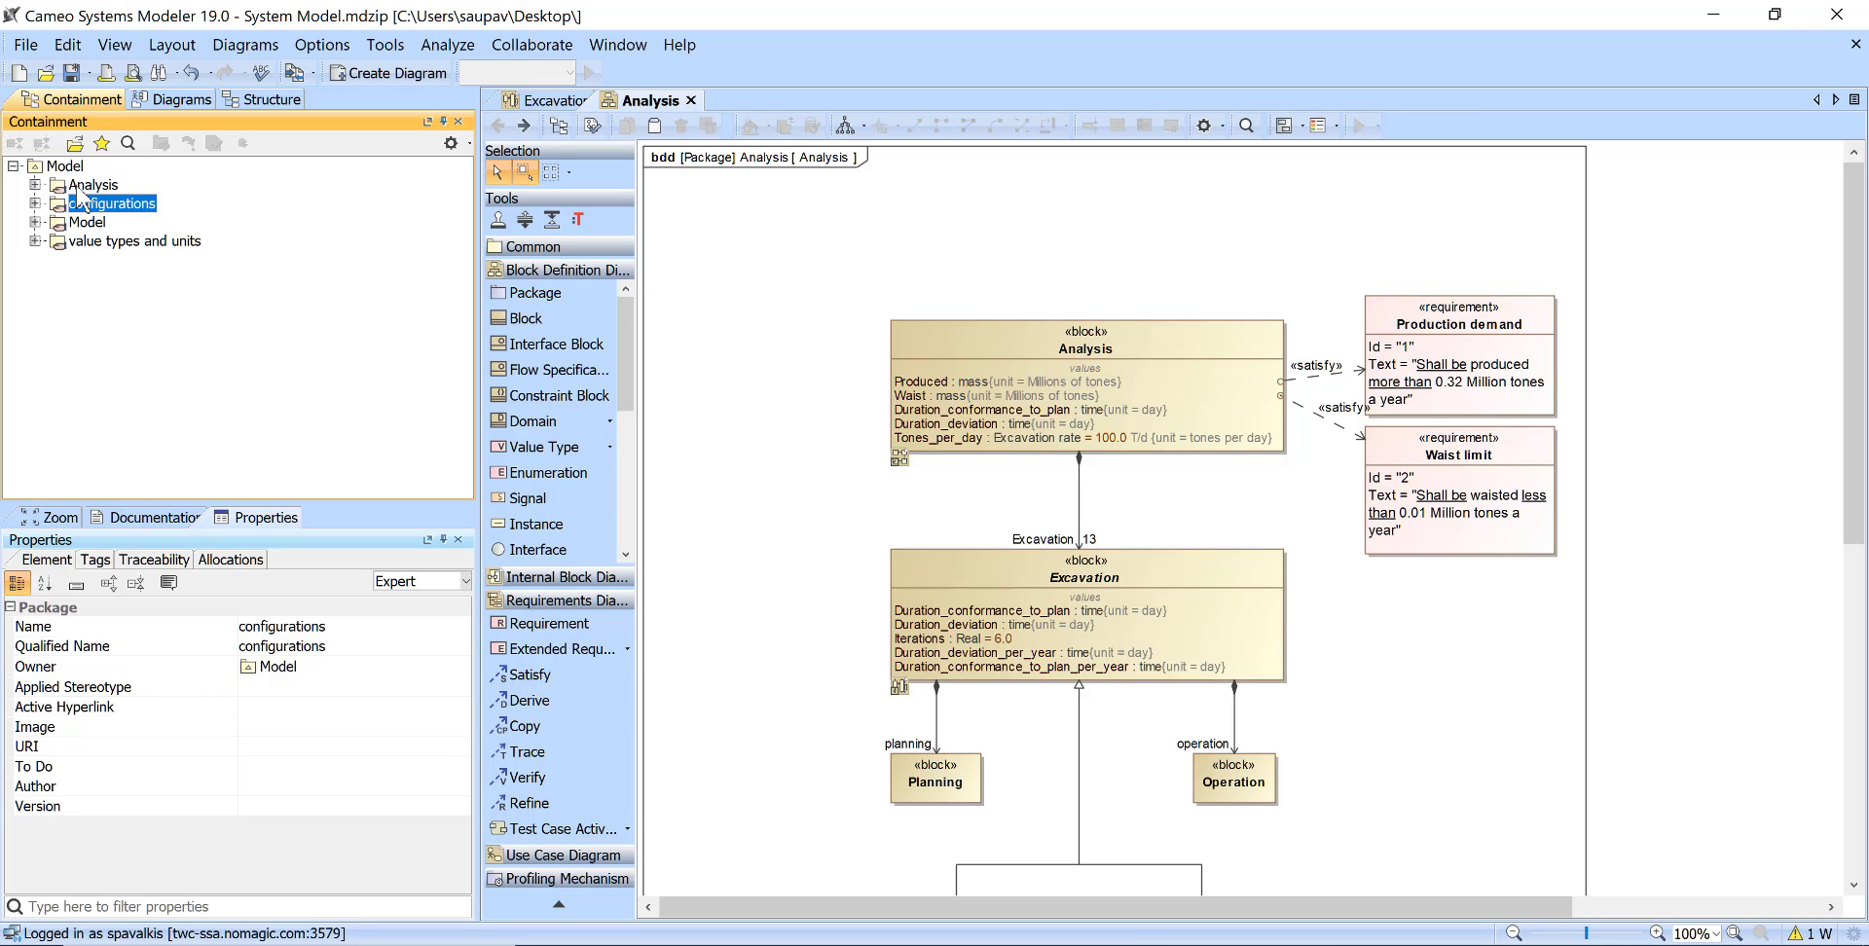
{"action": "left_click", "coordinate": [82, 186]}
{"action": "right_click", "coordinate": [82, 191]}
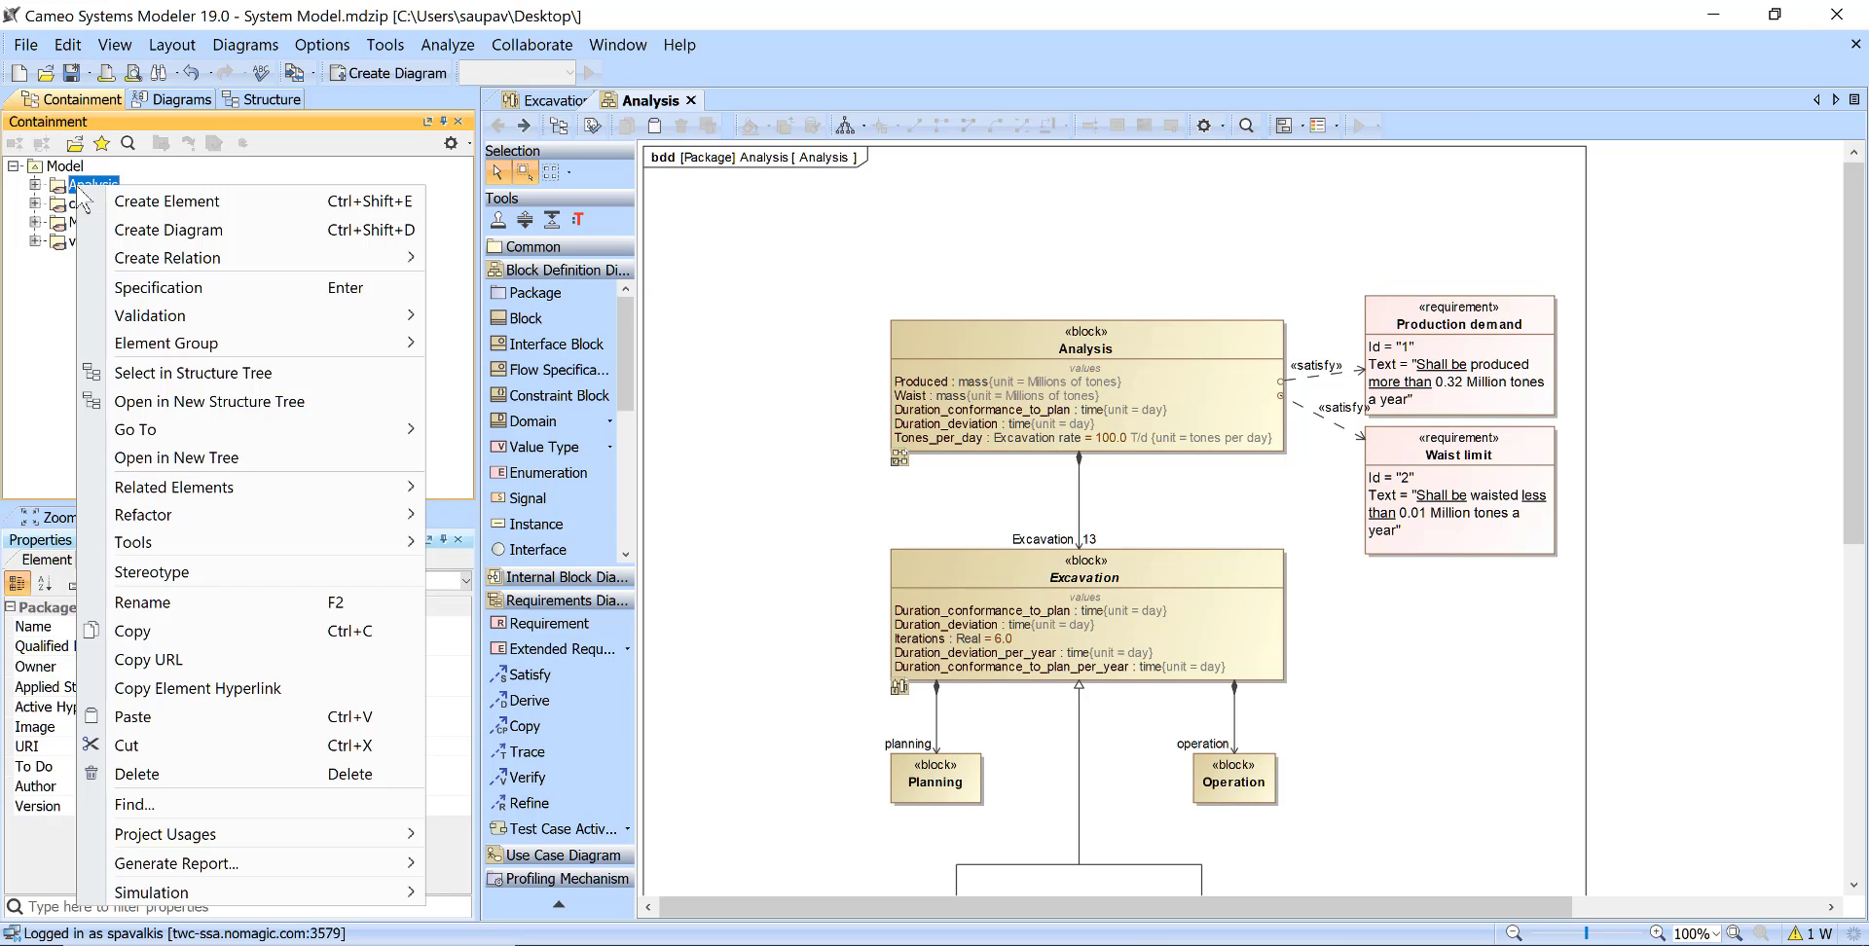
{"action": "mouse_move", "coordinate": [264, 843]}
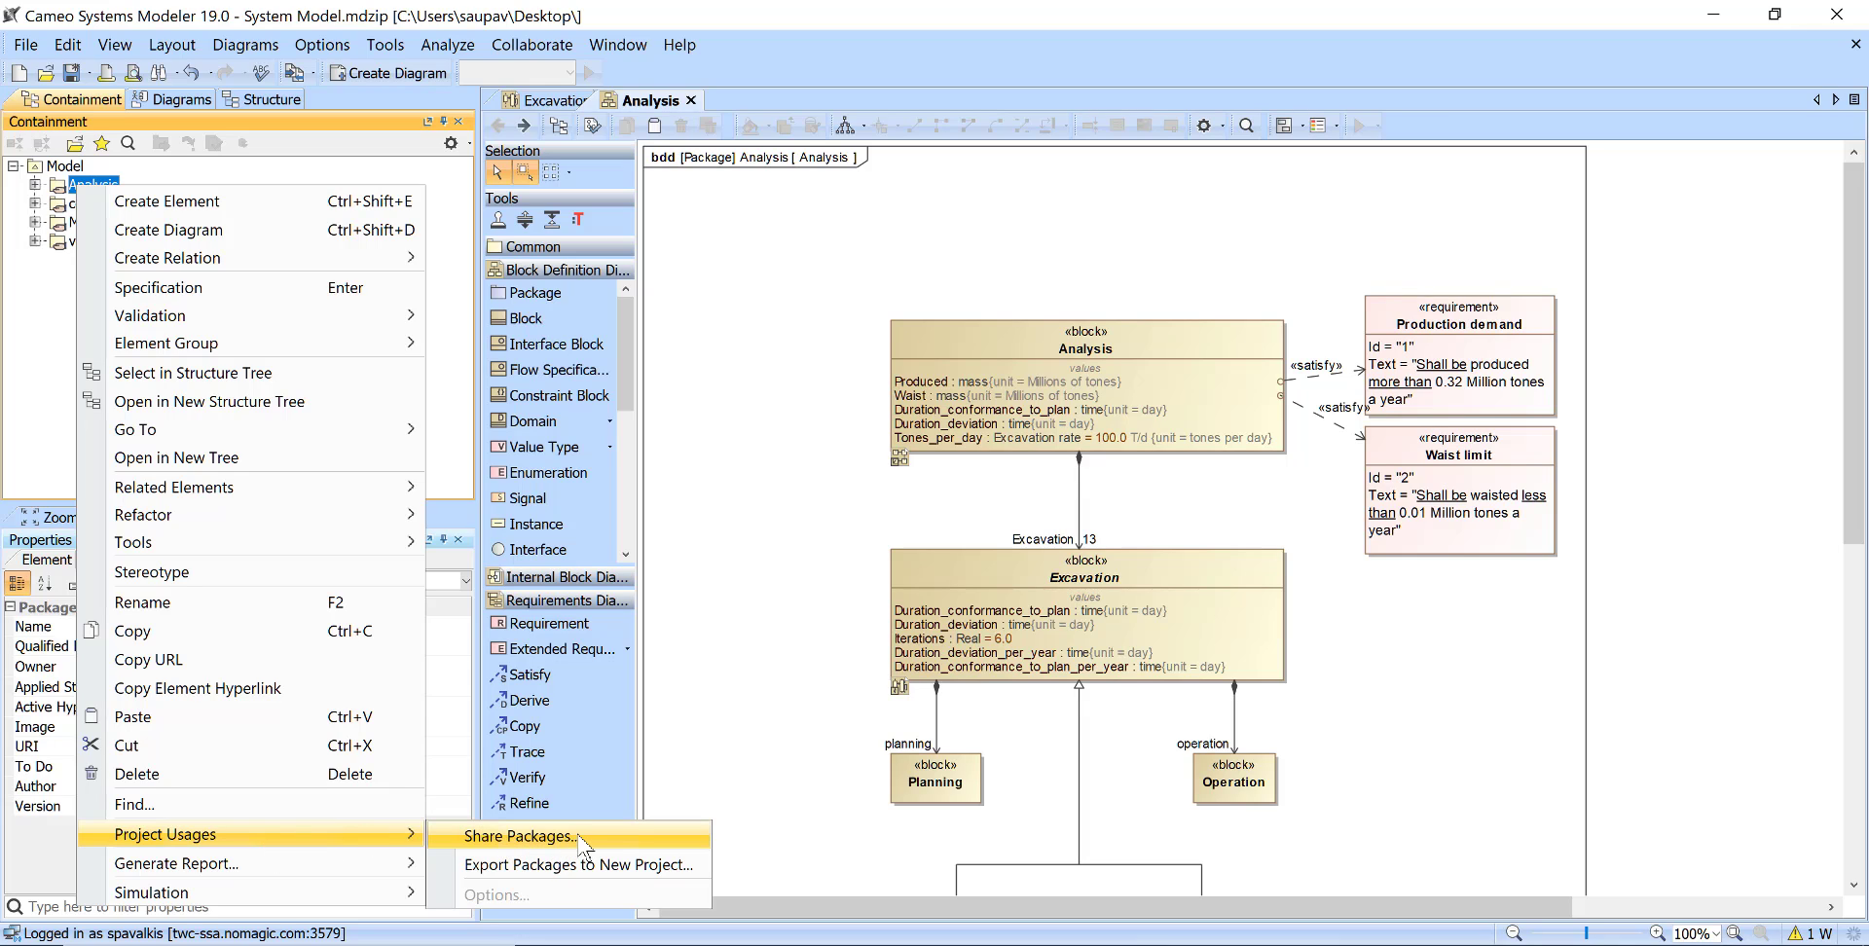
{"action": "left_click", "coordinate": [667, 701]}
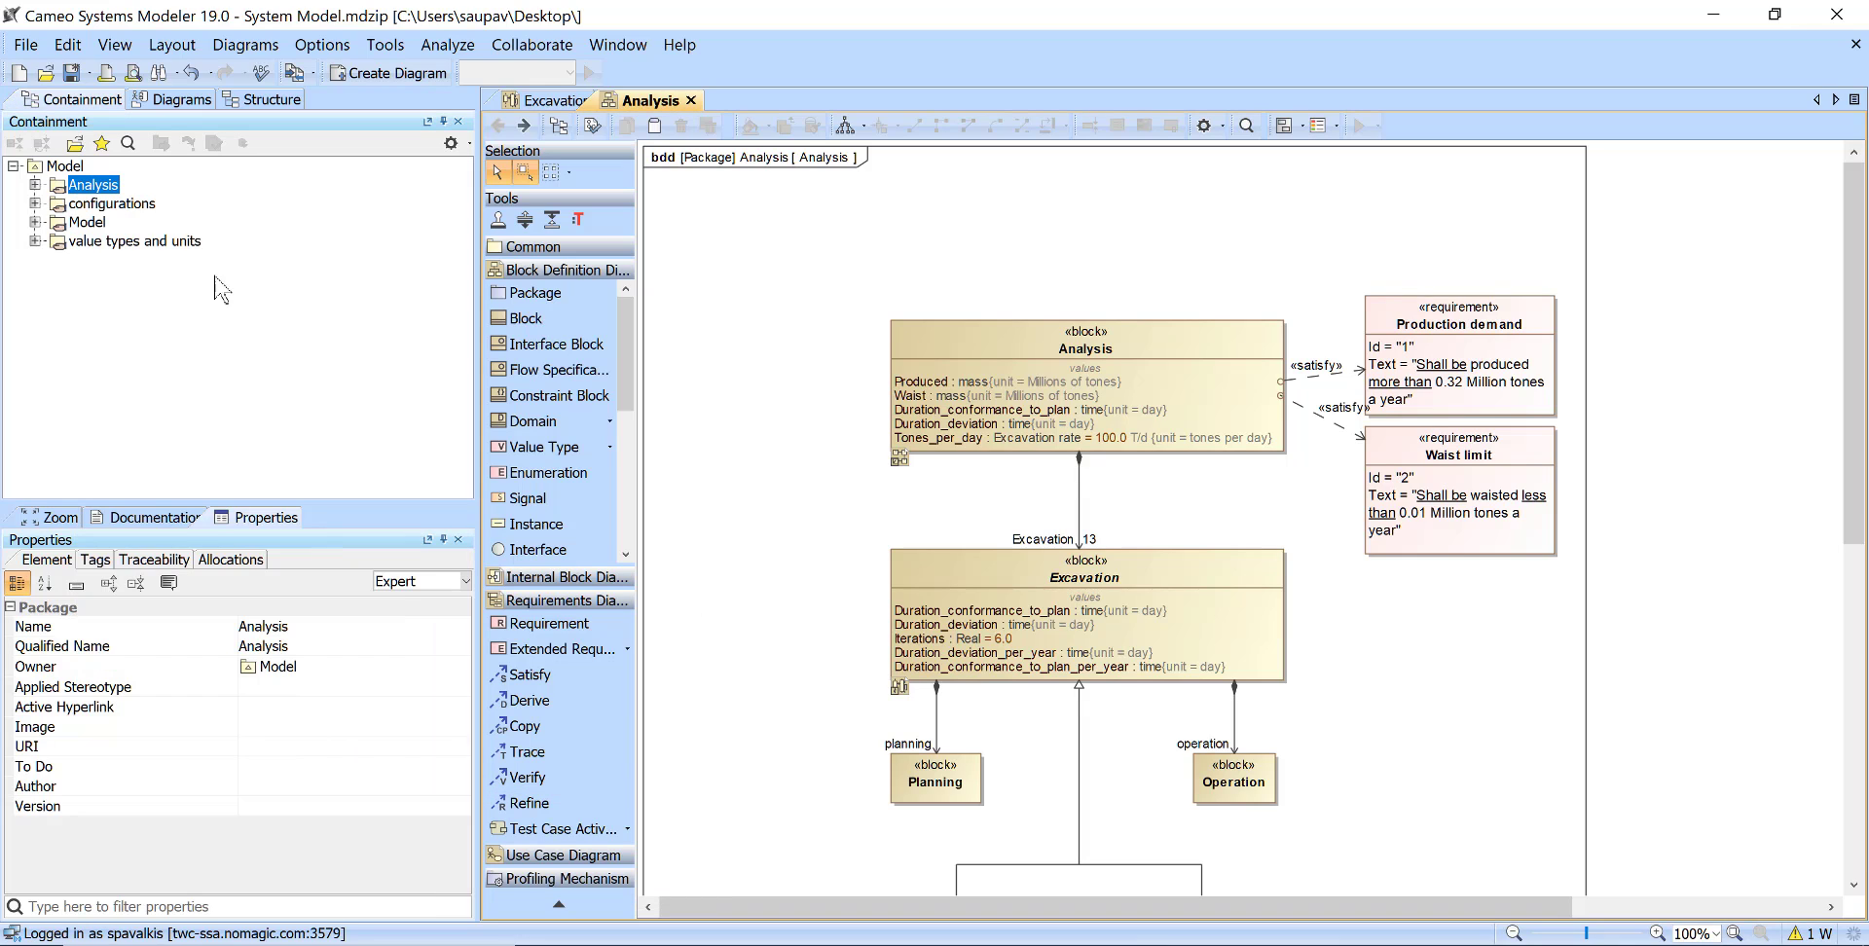
Save the System Model project and narrow the containment browser beside the Analysis diagram
{"action": "left_click", "coordinate": [72, 76]}
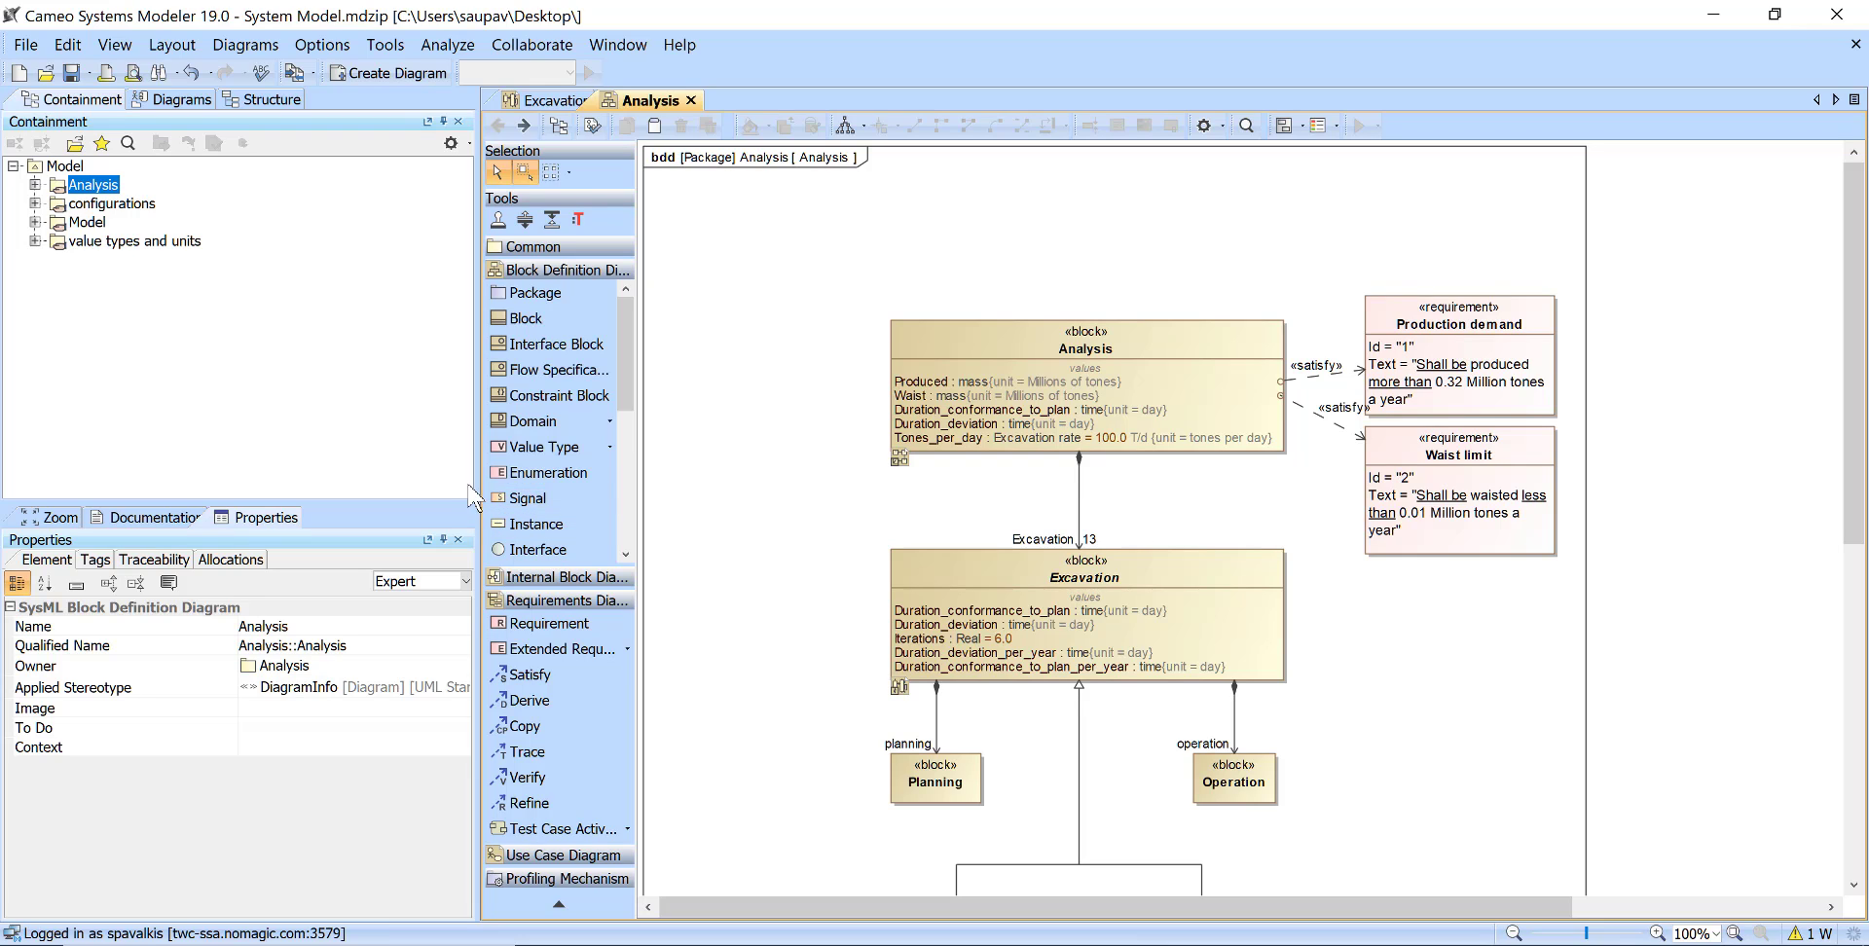
{"action": "left_click_drag", "start_coordinate": [486, 492], "coordinate": [312, 457]}
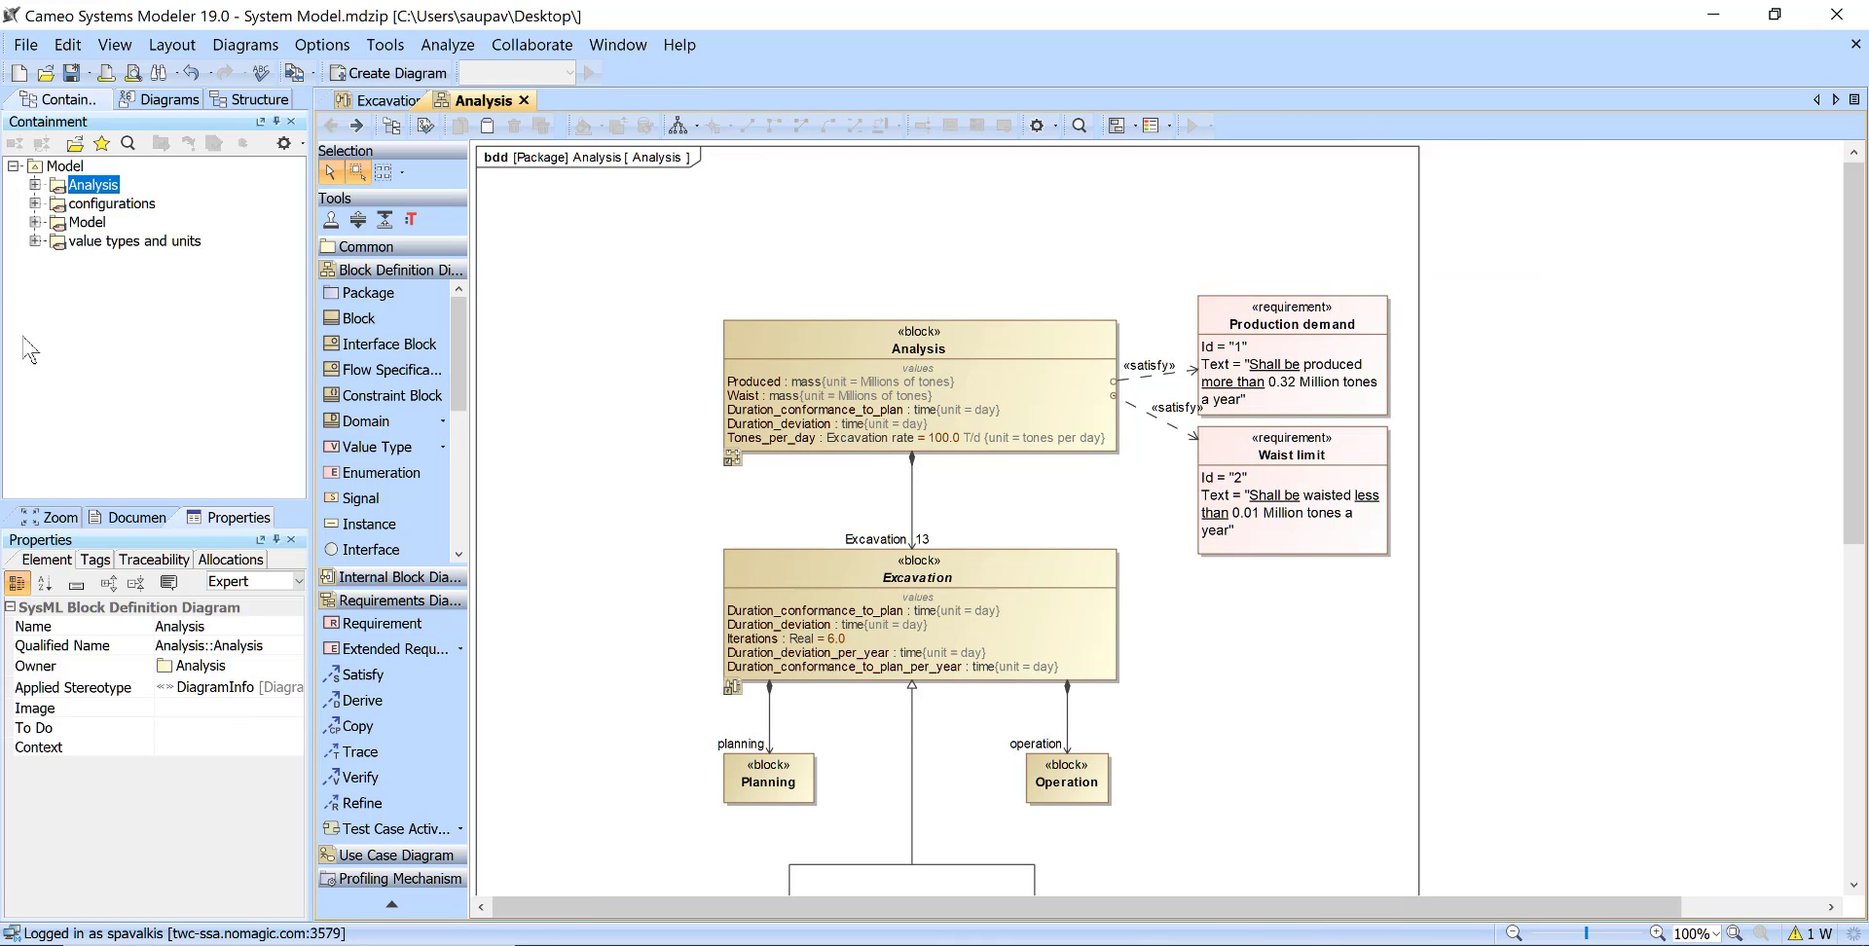
{"action": "left_click", "coordinate": [294, 73]}
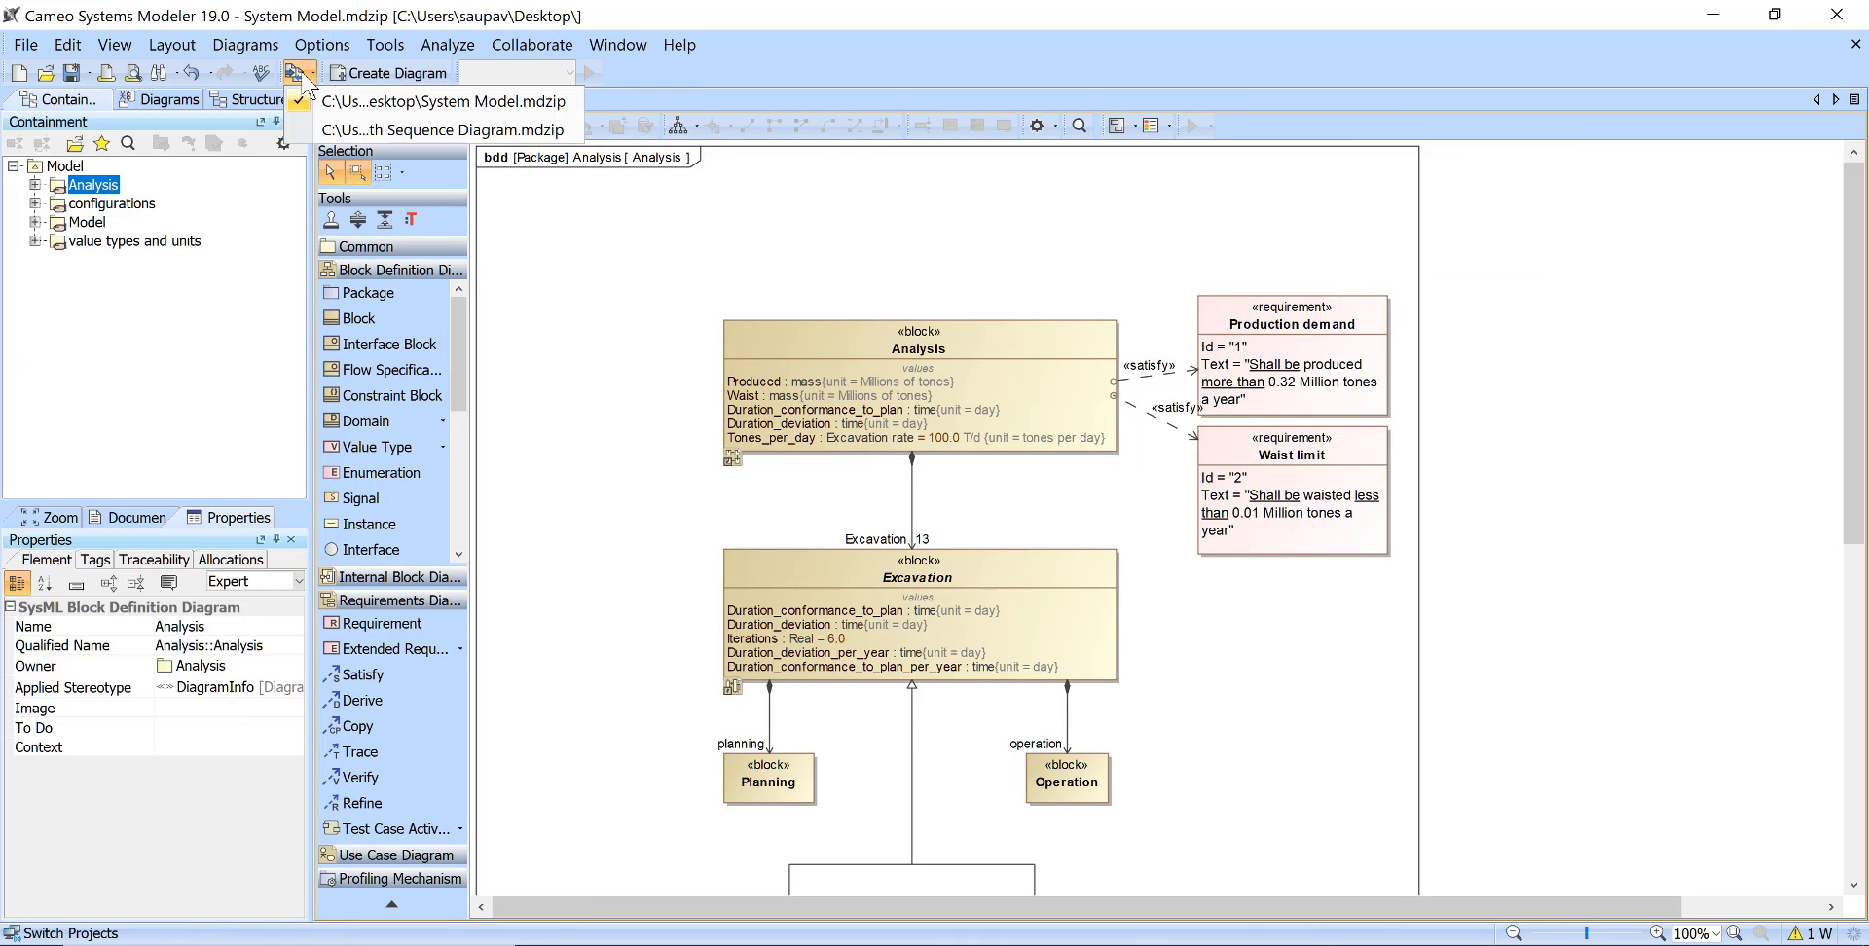
{"action": "left_click", "coordinate": [373, 128]}
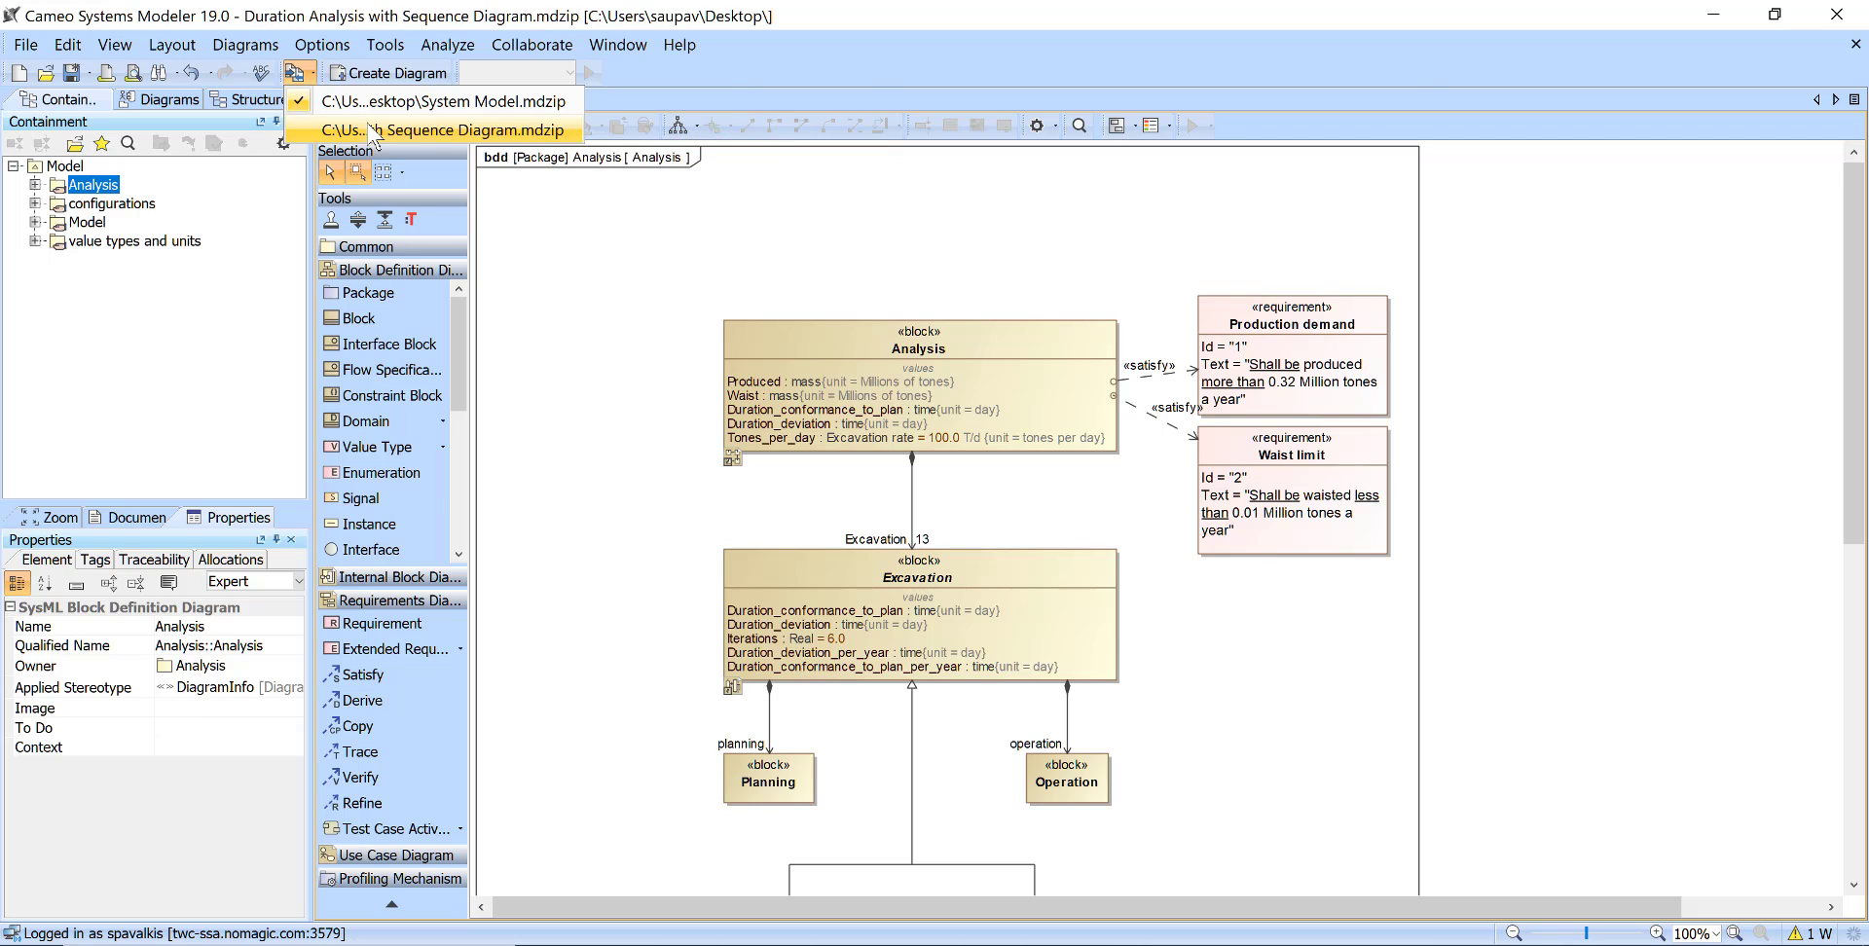
{"action": "left_click", "coordinate": [311, 73]}
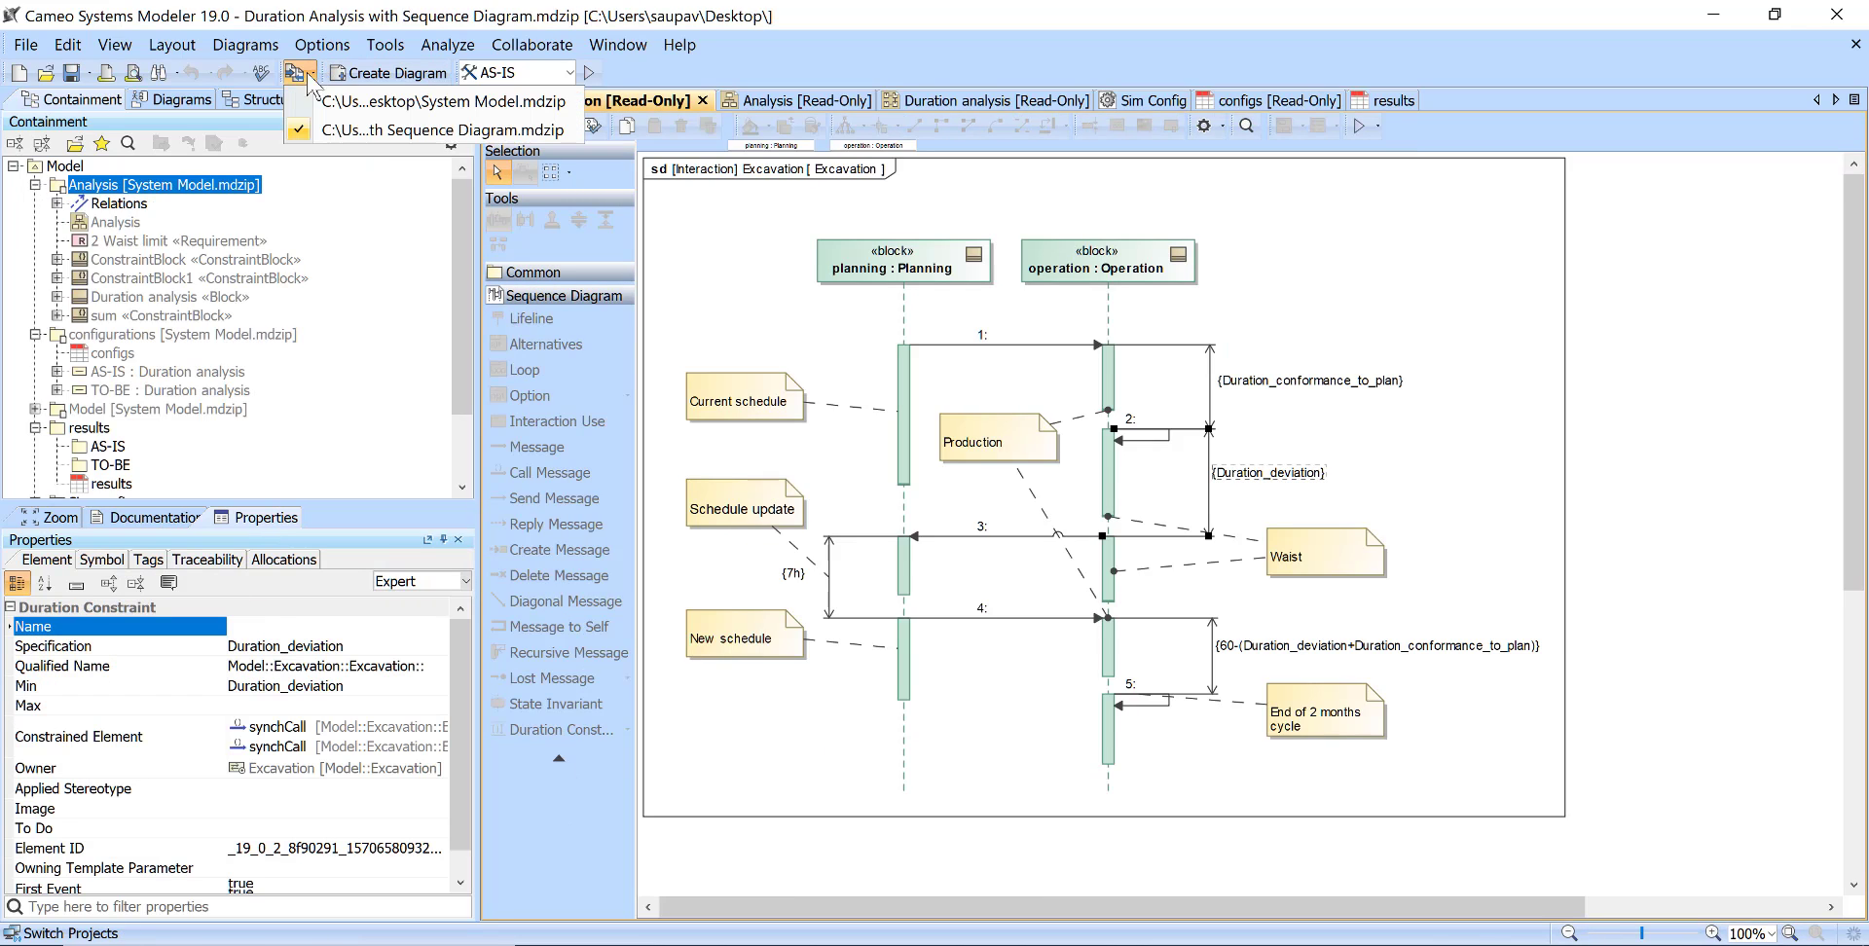
{"action": "left_click", "coordinate": [341, 105]}
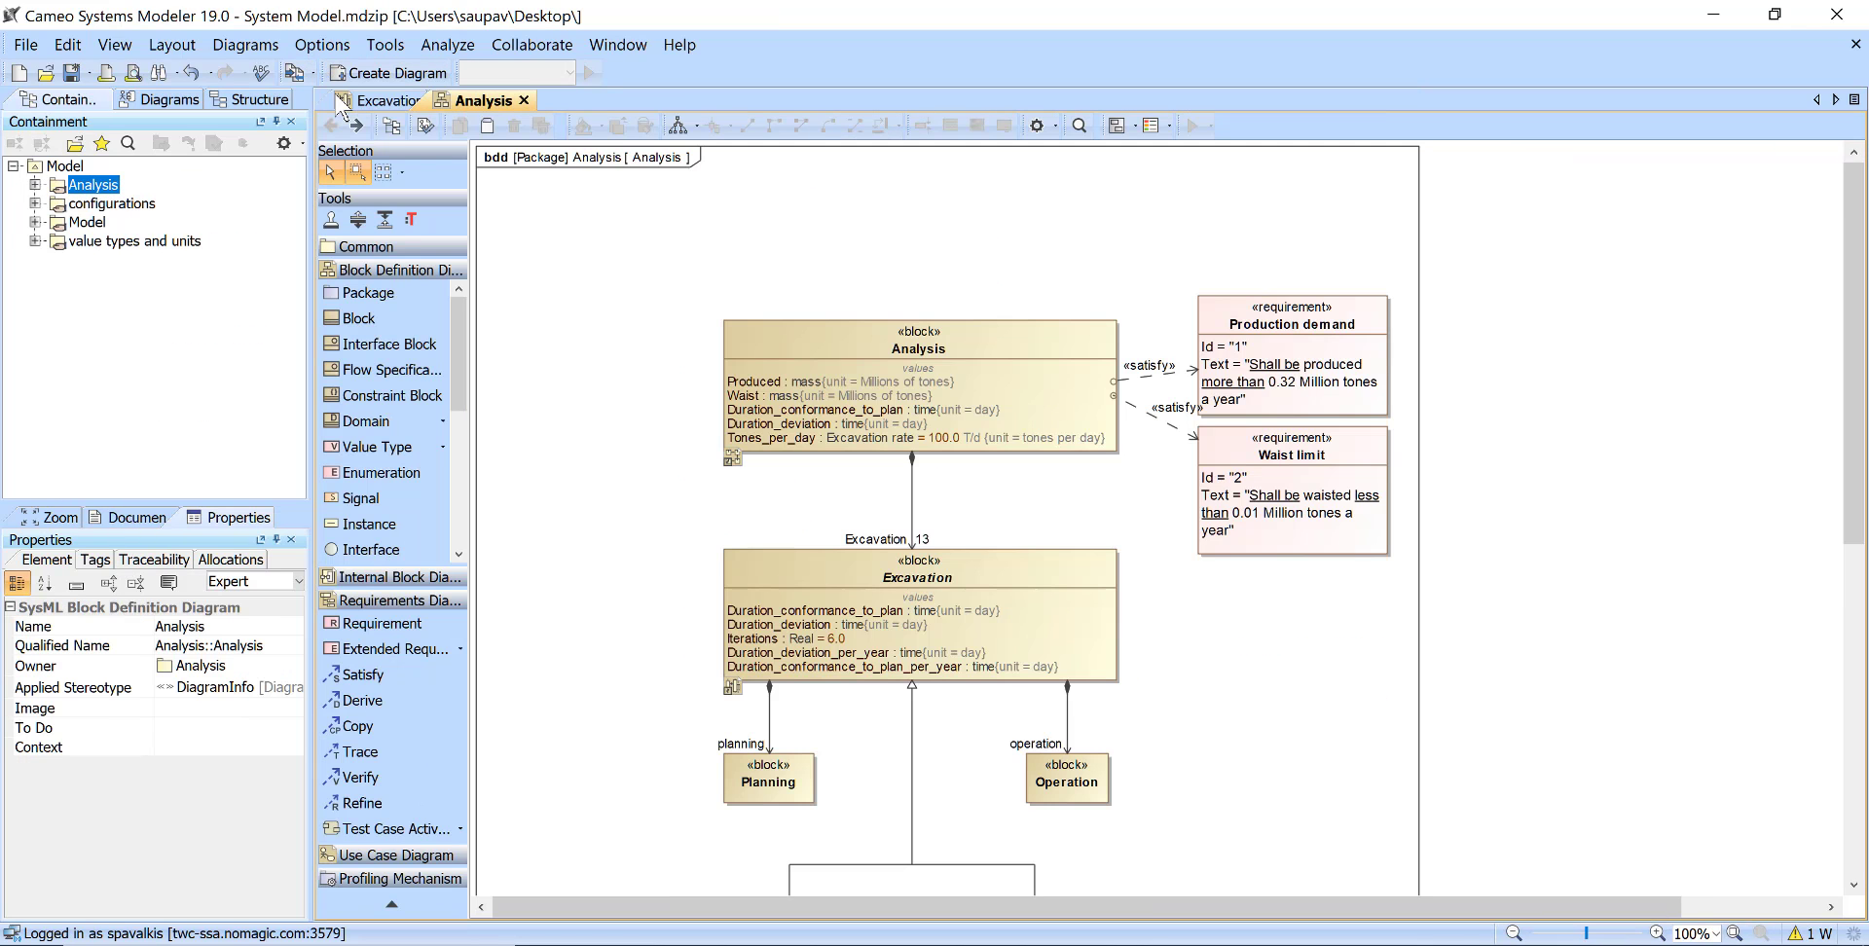
Save the System Model project and switch to the Duration Analysis with Sequence Diagram project
{"action": "left_click", "coordinate": [68, 78]}
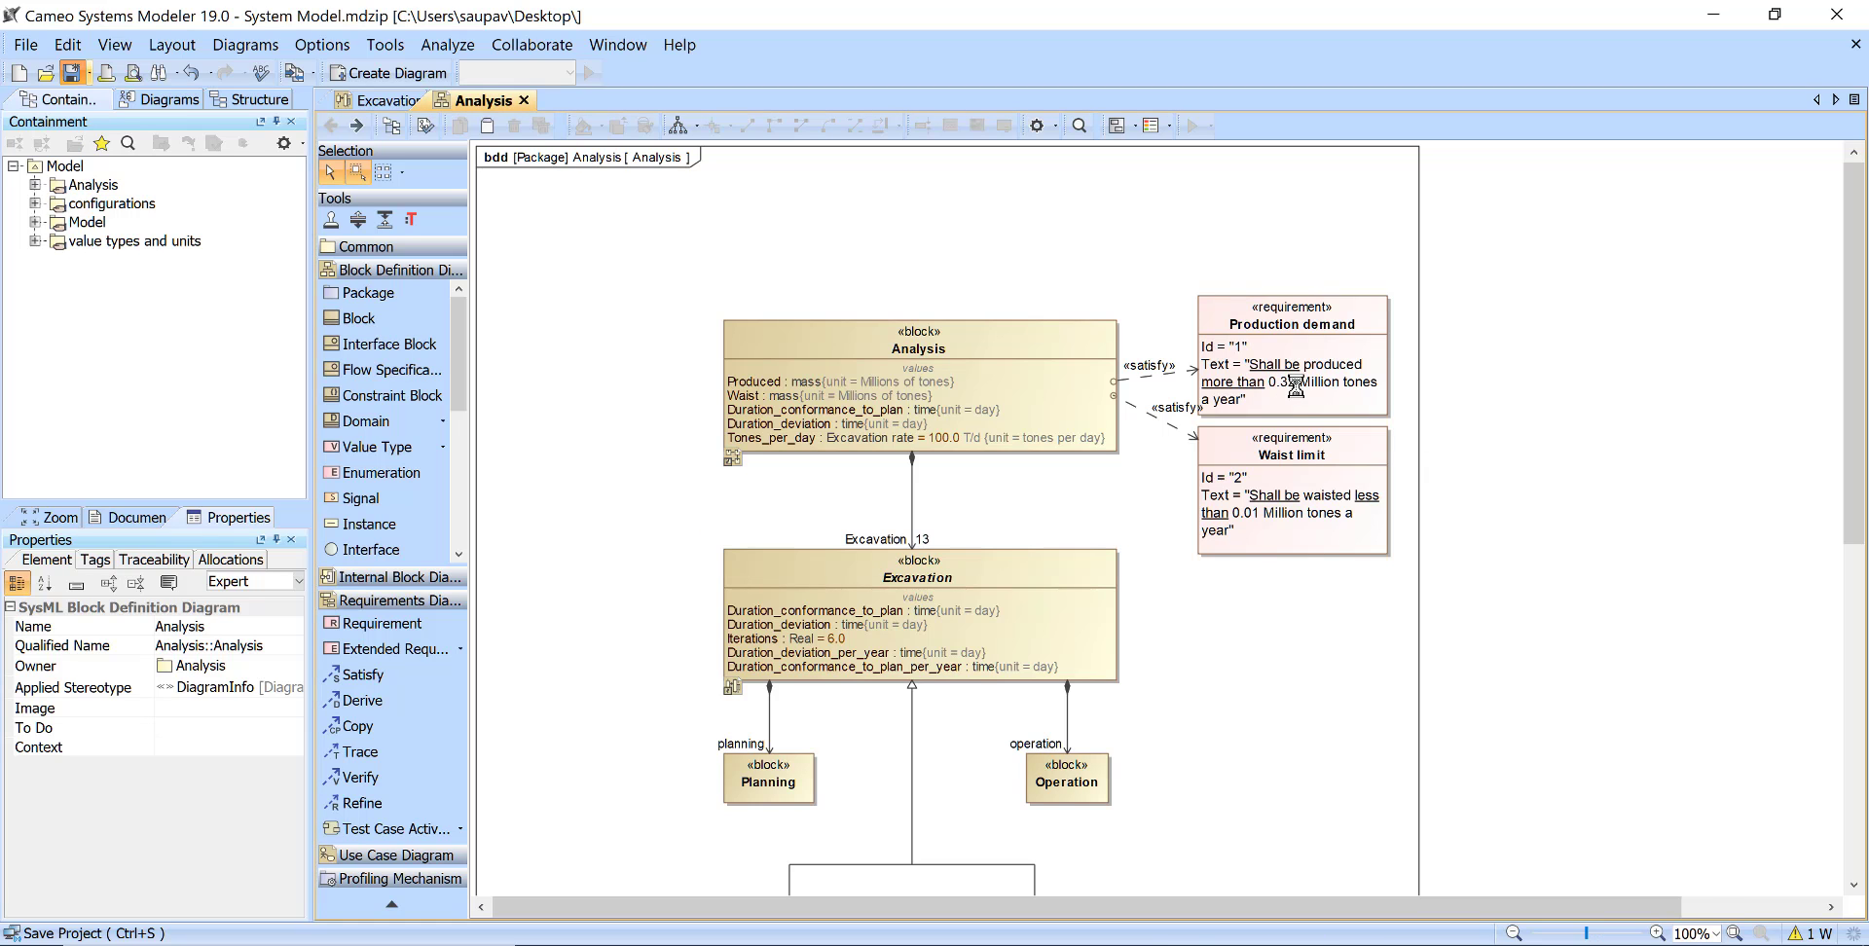
{"action": "left_click", "coordinate": [312, 73]}
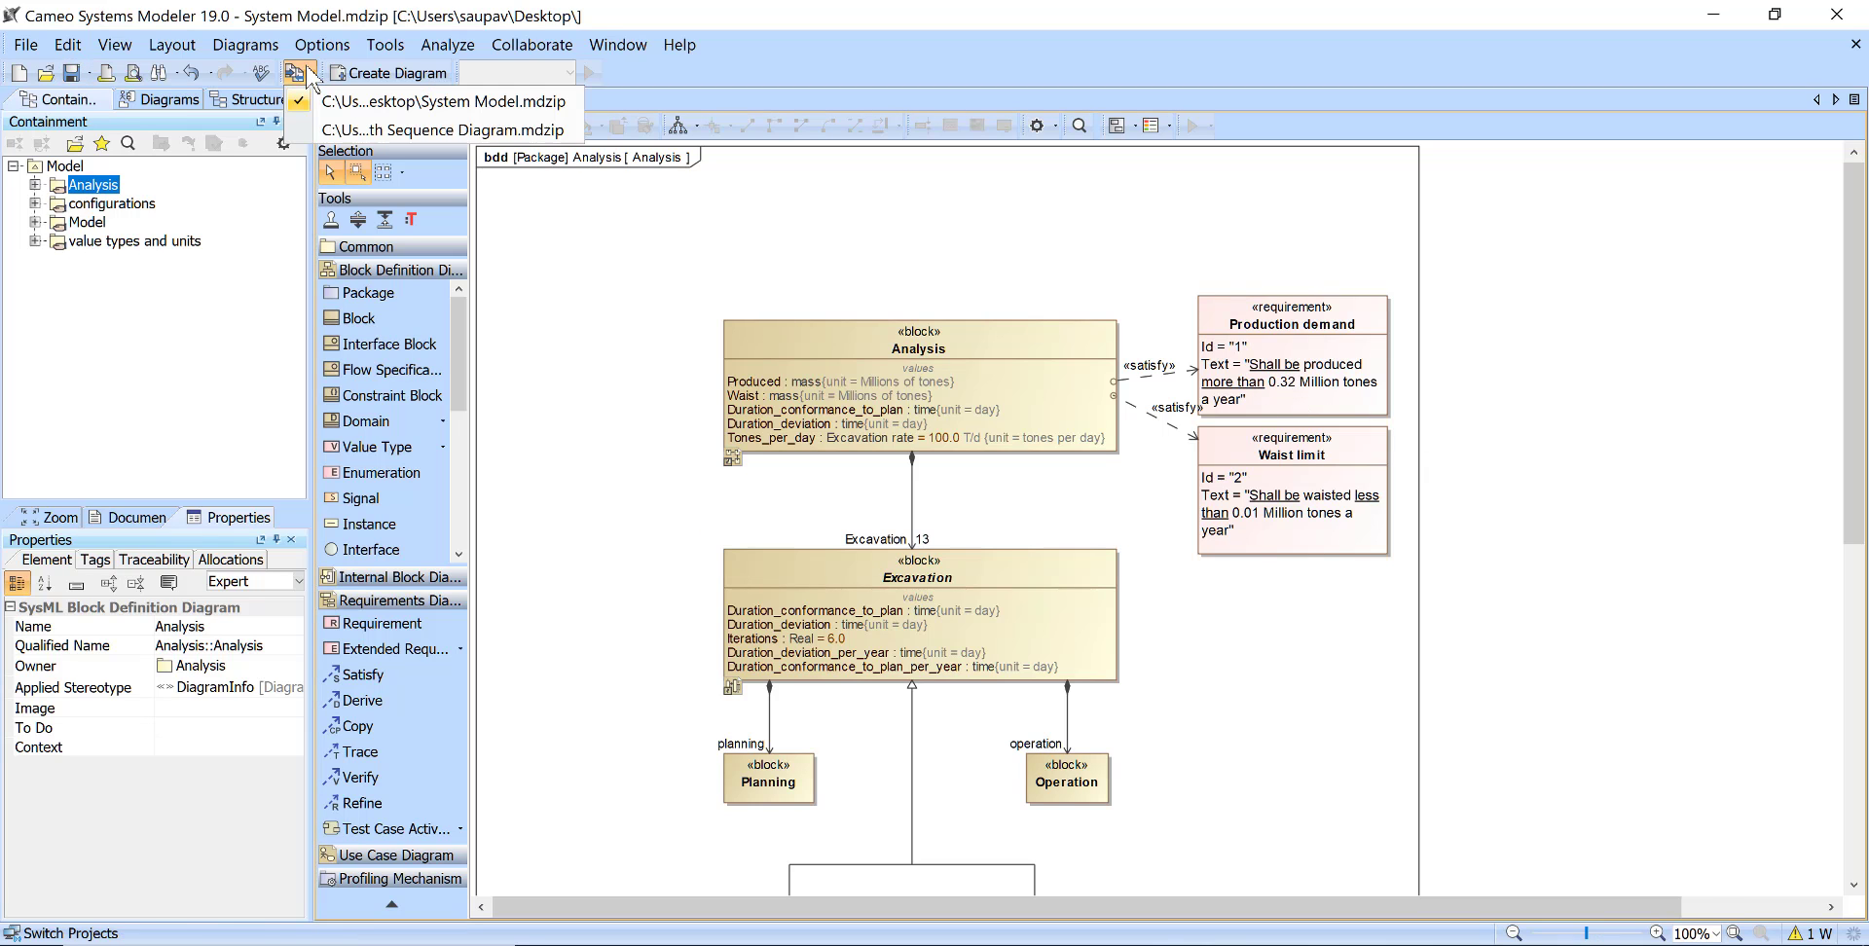
{"action": "left_click", "coordinate": [360, 129]}
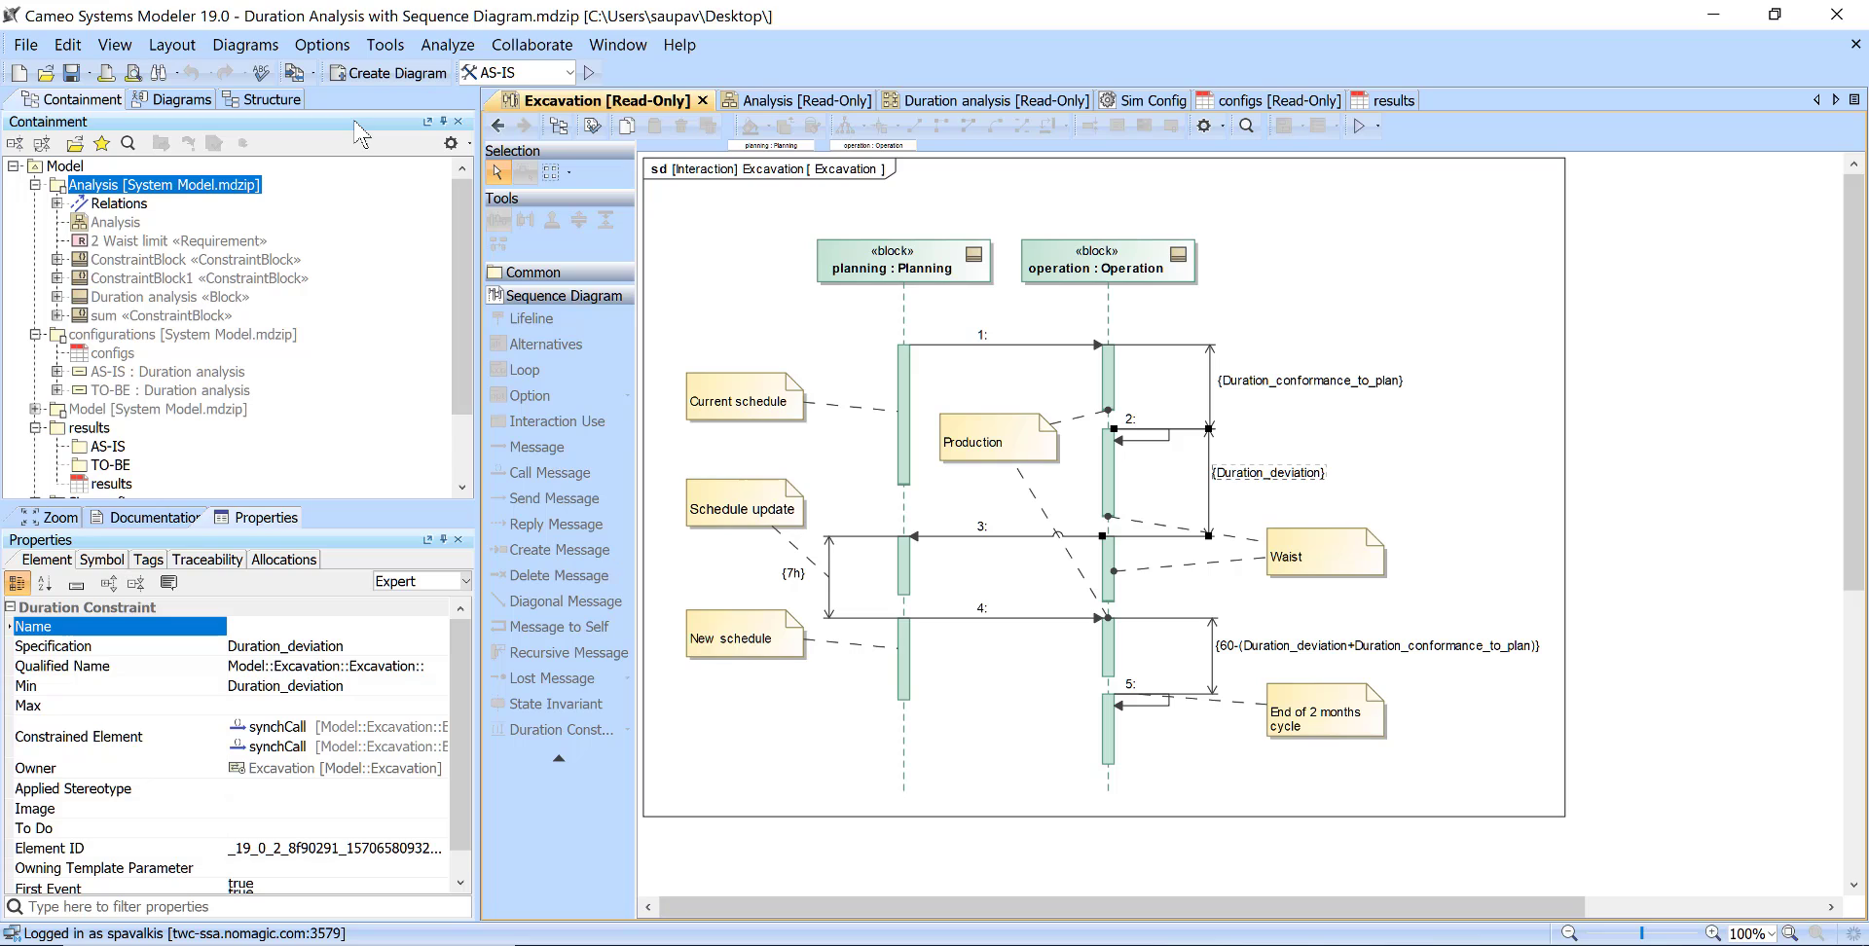
Collapse the Analysis, configurations, results and Sim config packages in the containment tree
{"action": "left_click", "coordinate": [35, 185]}
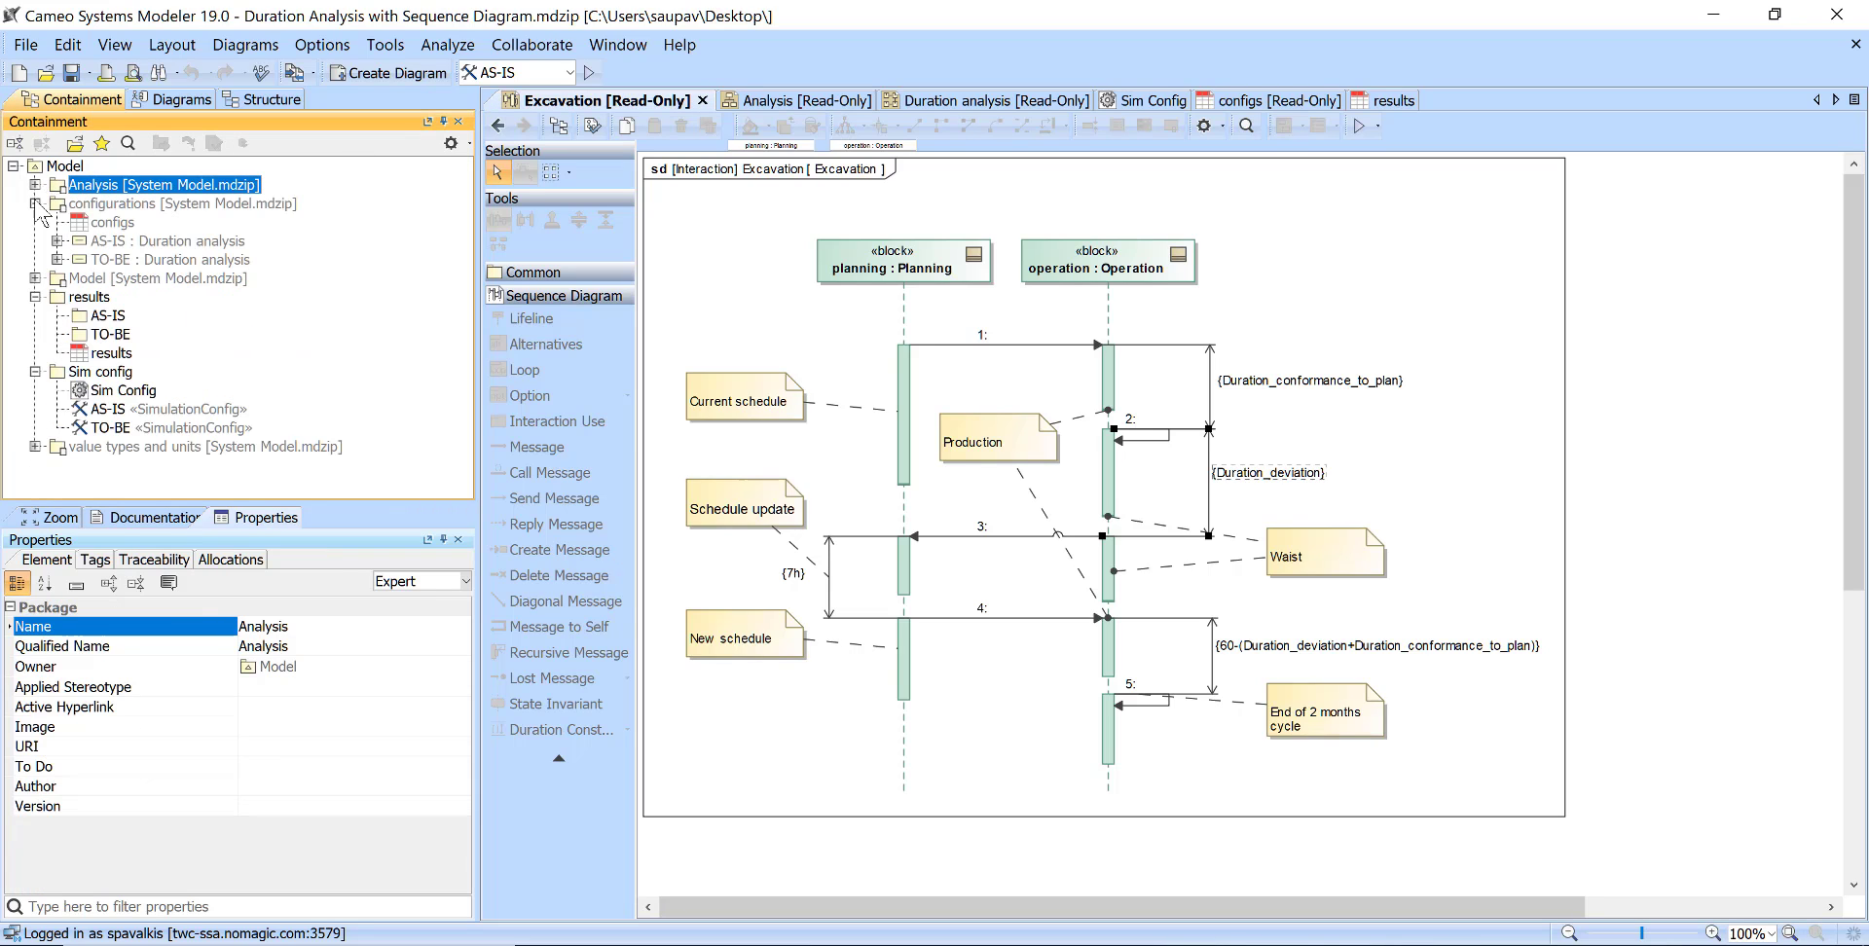
{"action": "left_click", "coordinate": [36, 204]}
{"action": "left_click", "coordinate": [35, 240]}
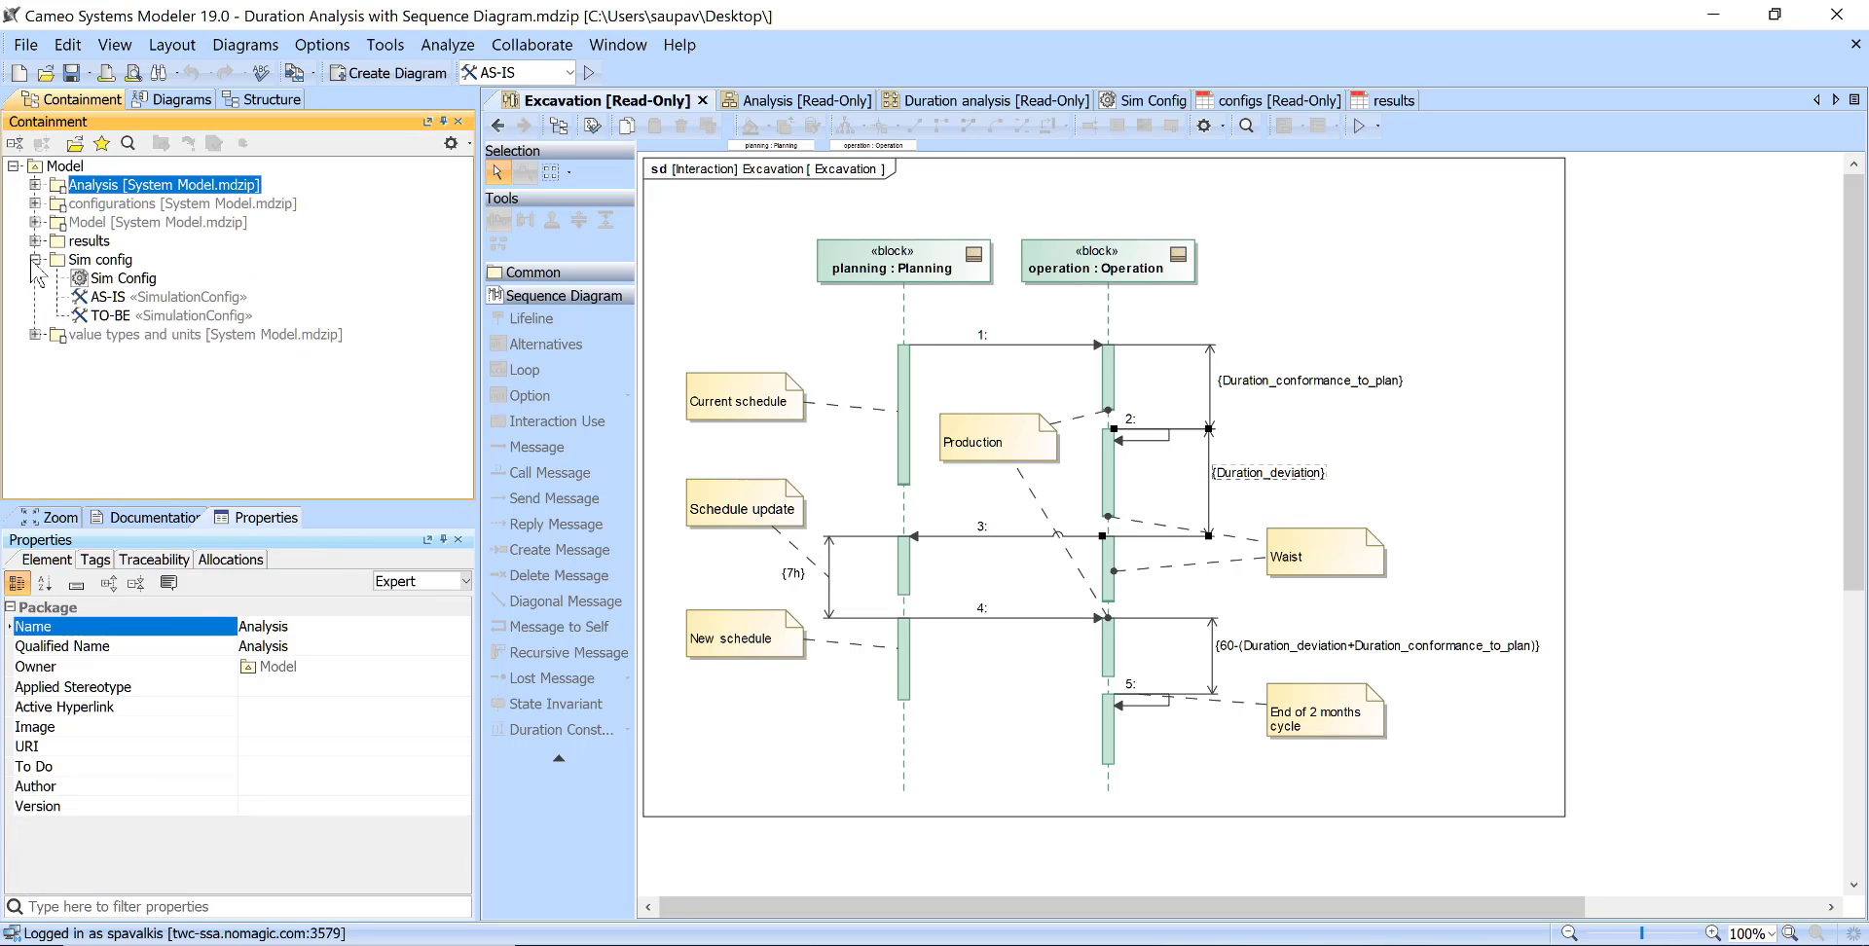
{"action": "left_click", "coordinate": [35, 260]}
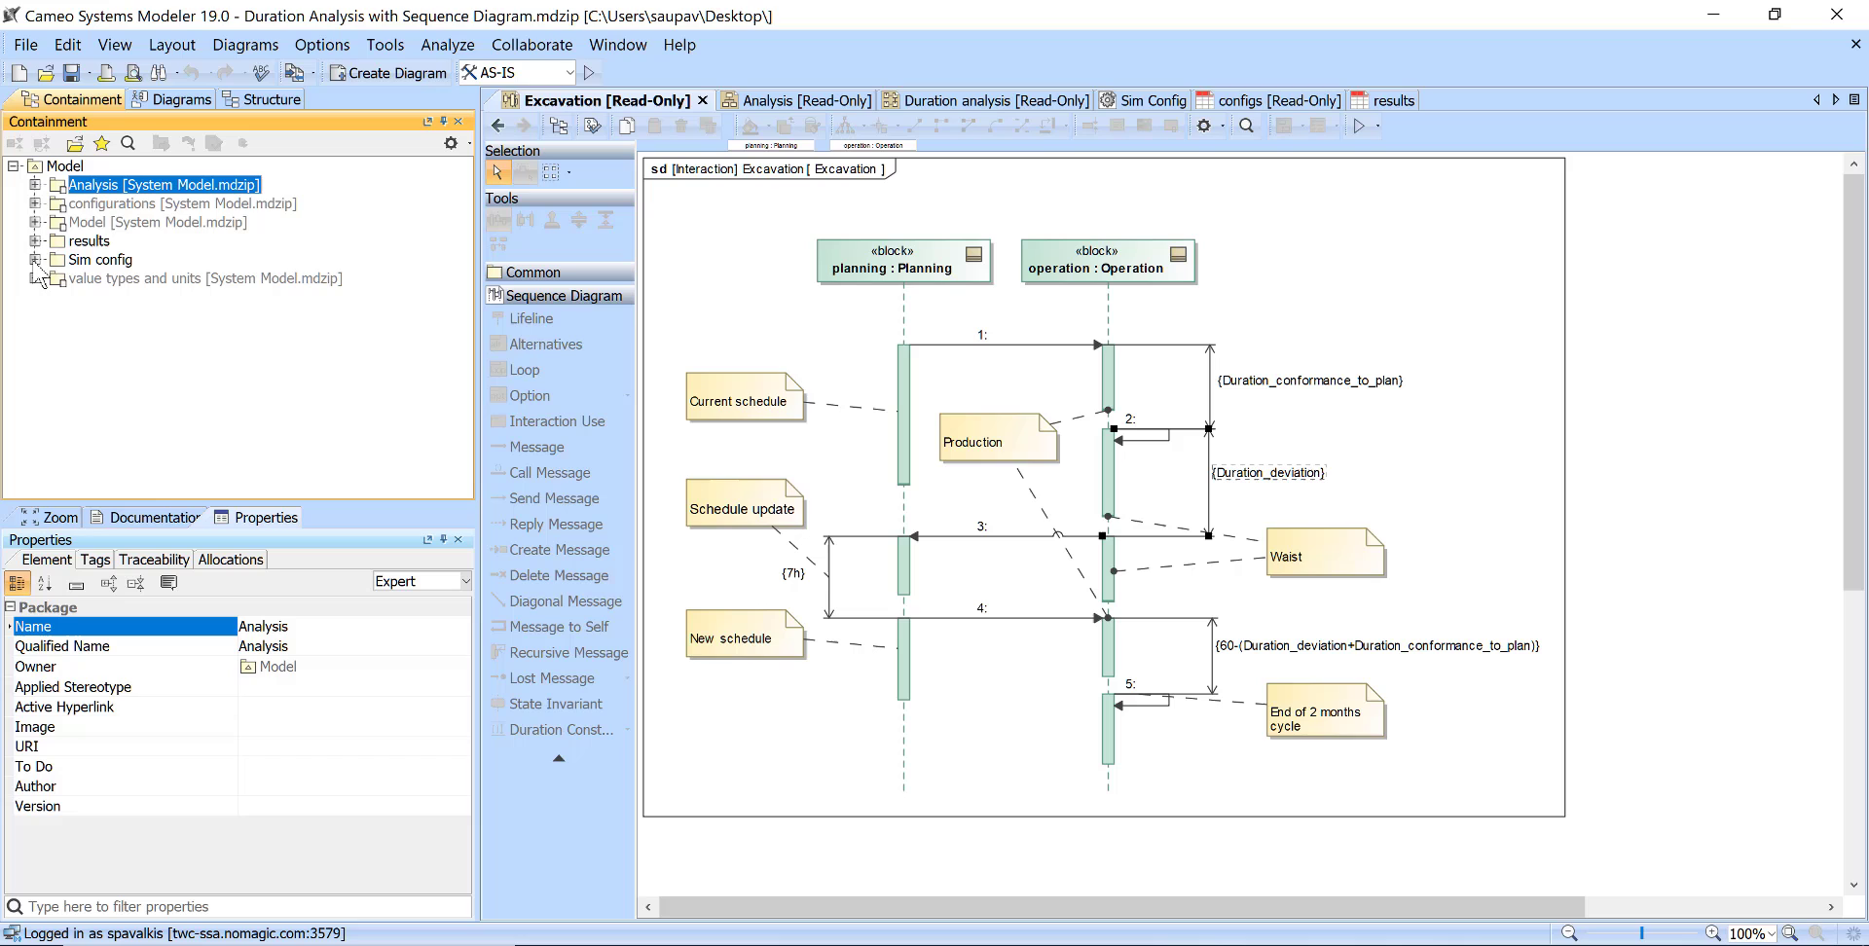
Update the used System Model.mdzip project to its latest saved version, starting from the Analysis package
{"action": "right_click", "coordinate": [80, 192]}
{"action": "mouse_move", "coordinate": [264, 862]}
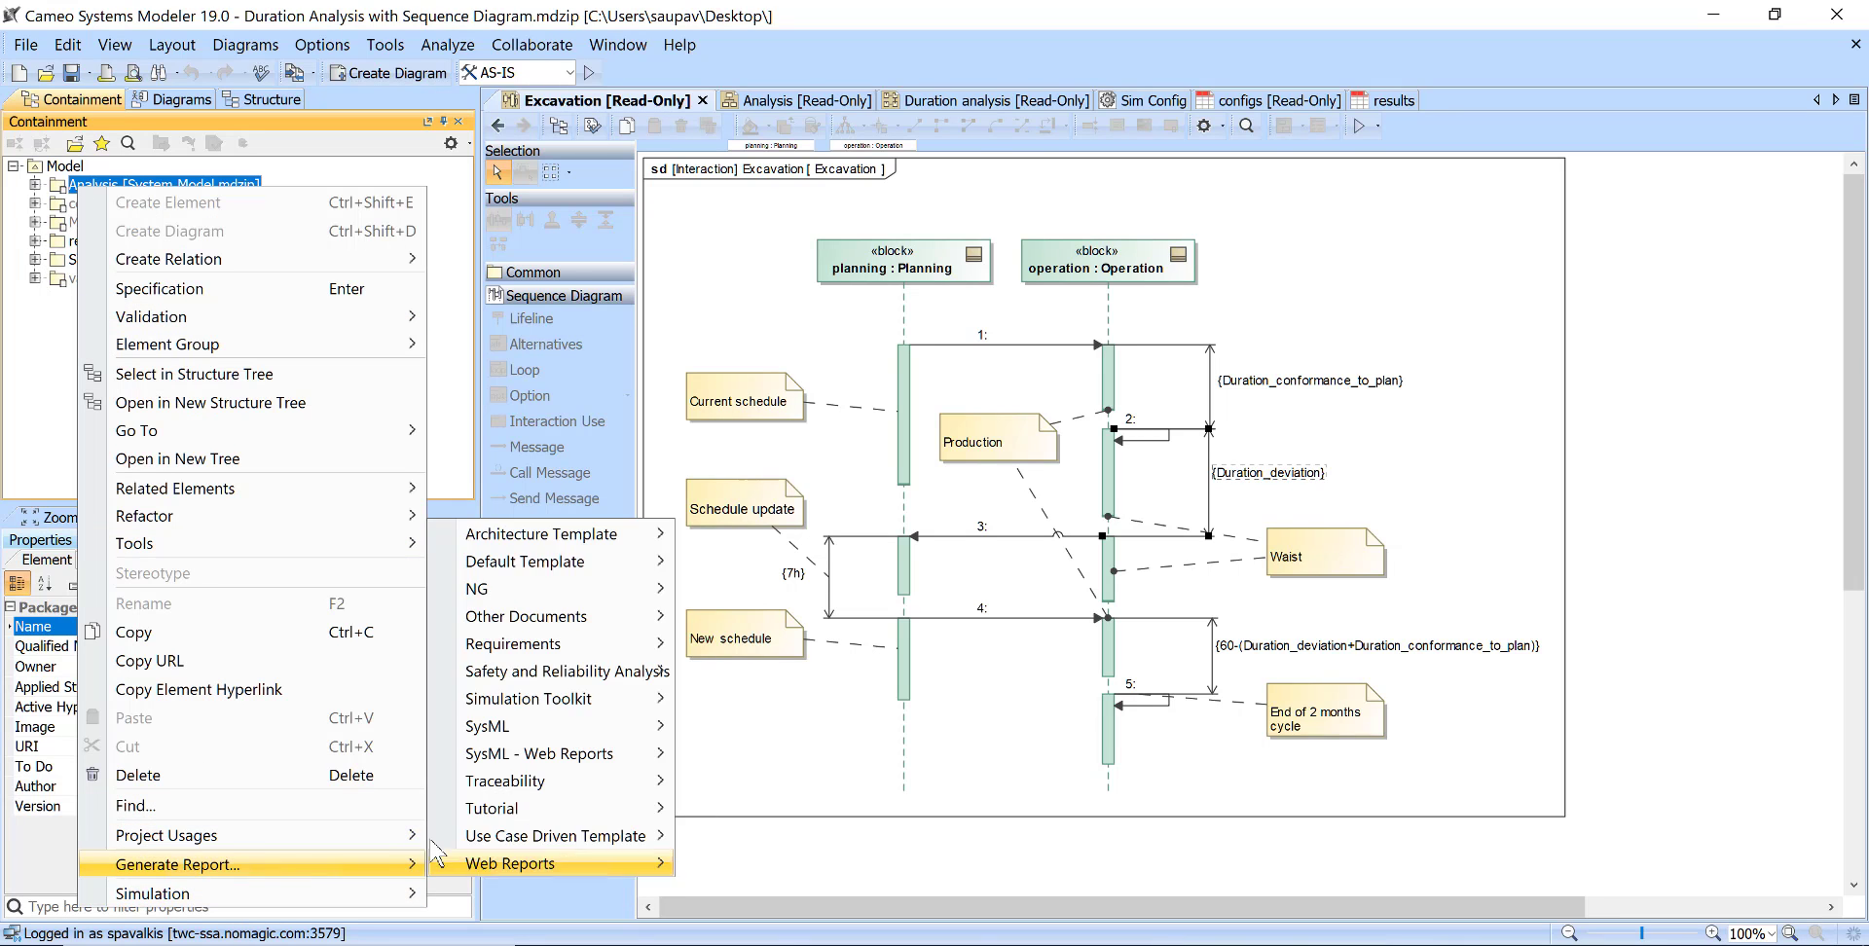
{"action": "mouse_move", "coordinate": [389, 835]}
{"action": "left_click", "coordinate": [507, 716]}
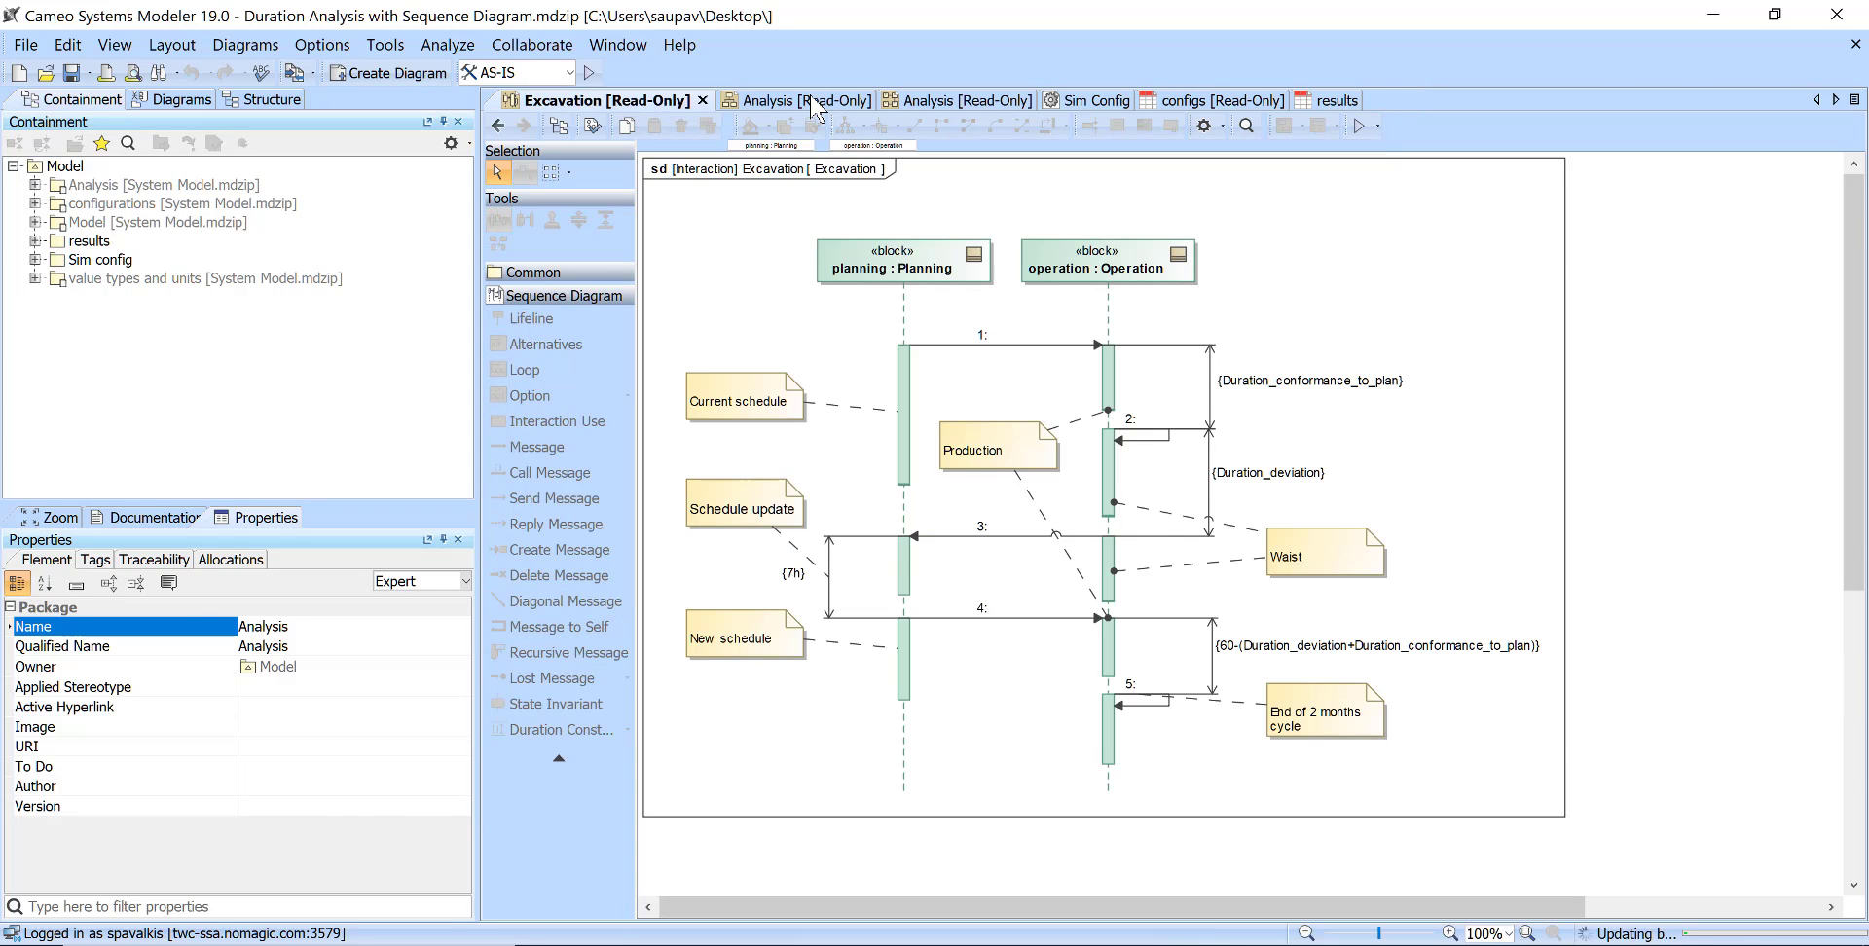
View the updated Analysis diagram and the Excavation sequence diagram, and check the option for using a local project
{"action": "left_click", "coordinate": [815, 101]}
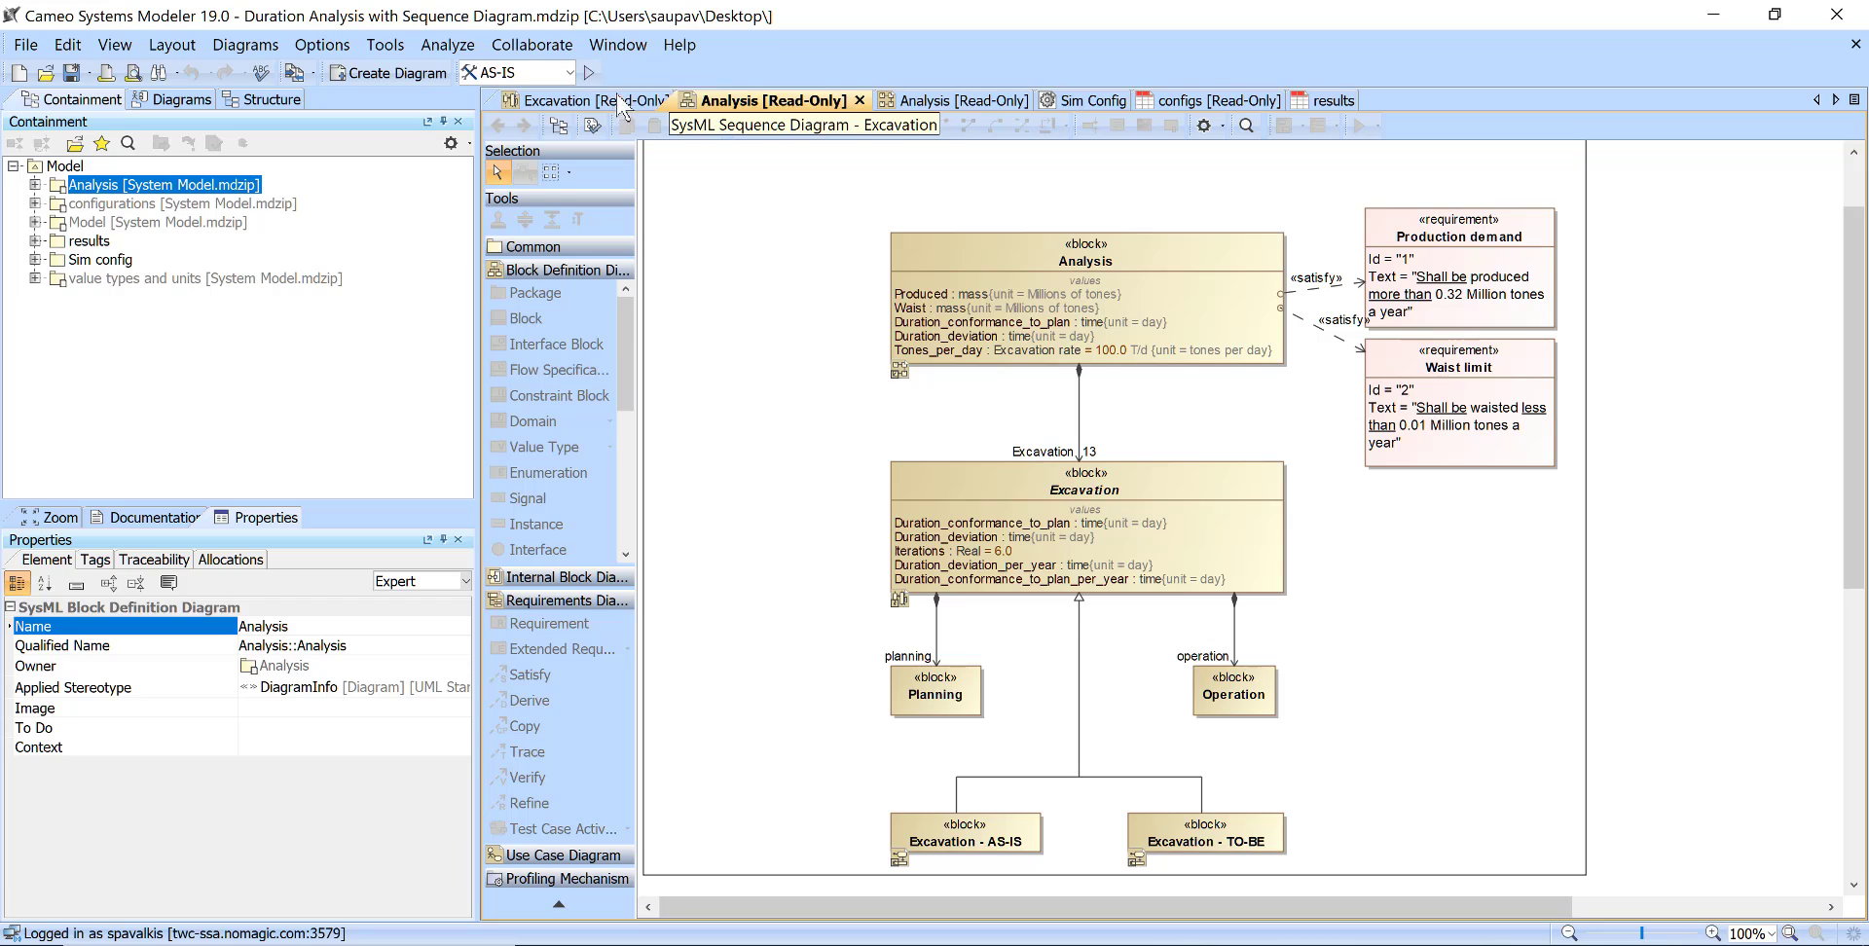
{"action": "left_click", "coordinate": [590, 103]}
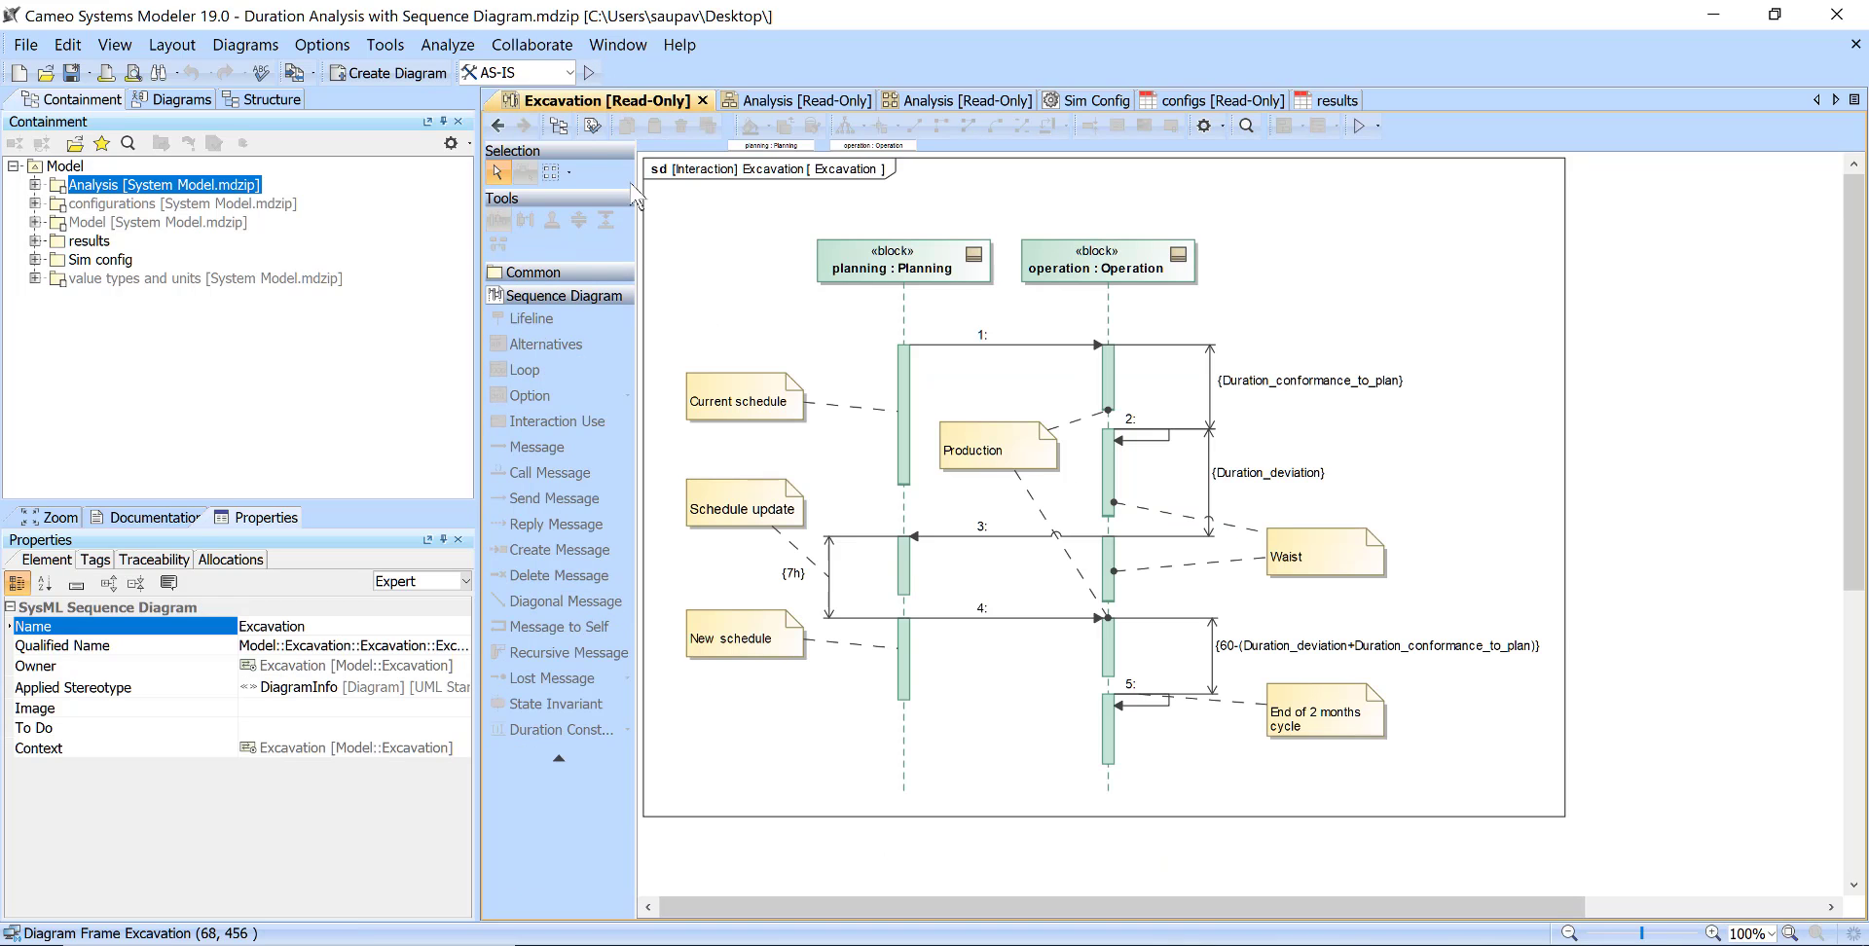
{"action": "left_click", "coordinate": [24, 45]}
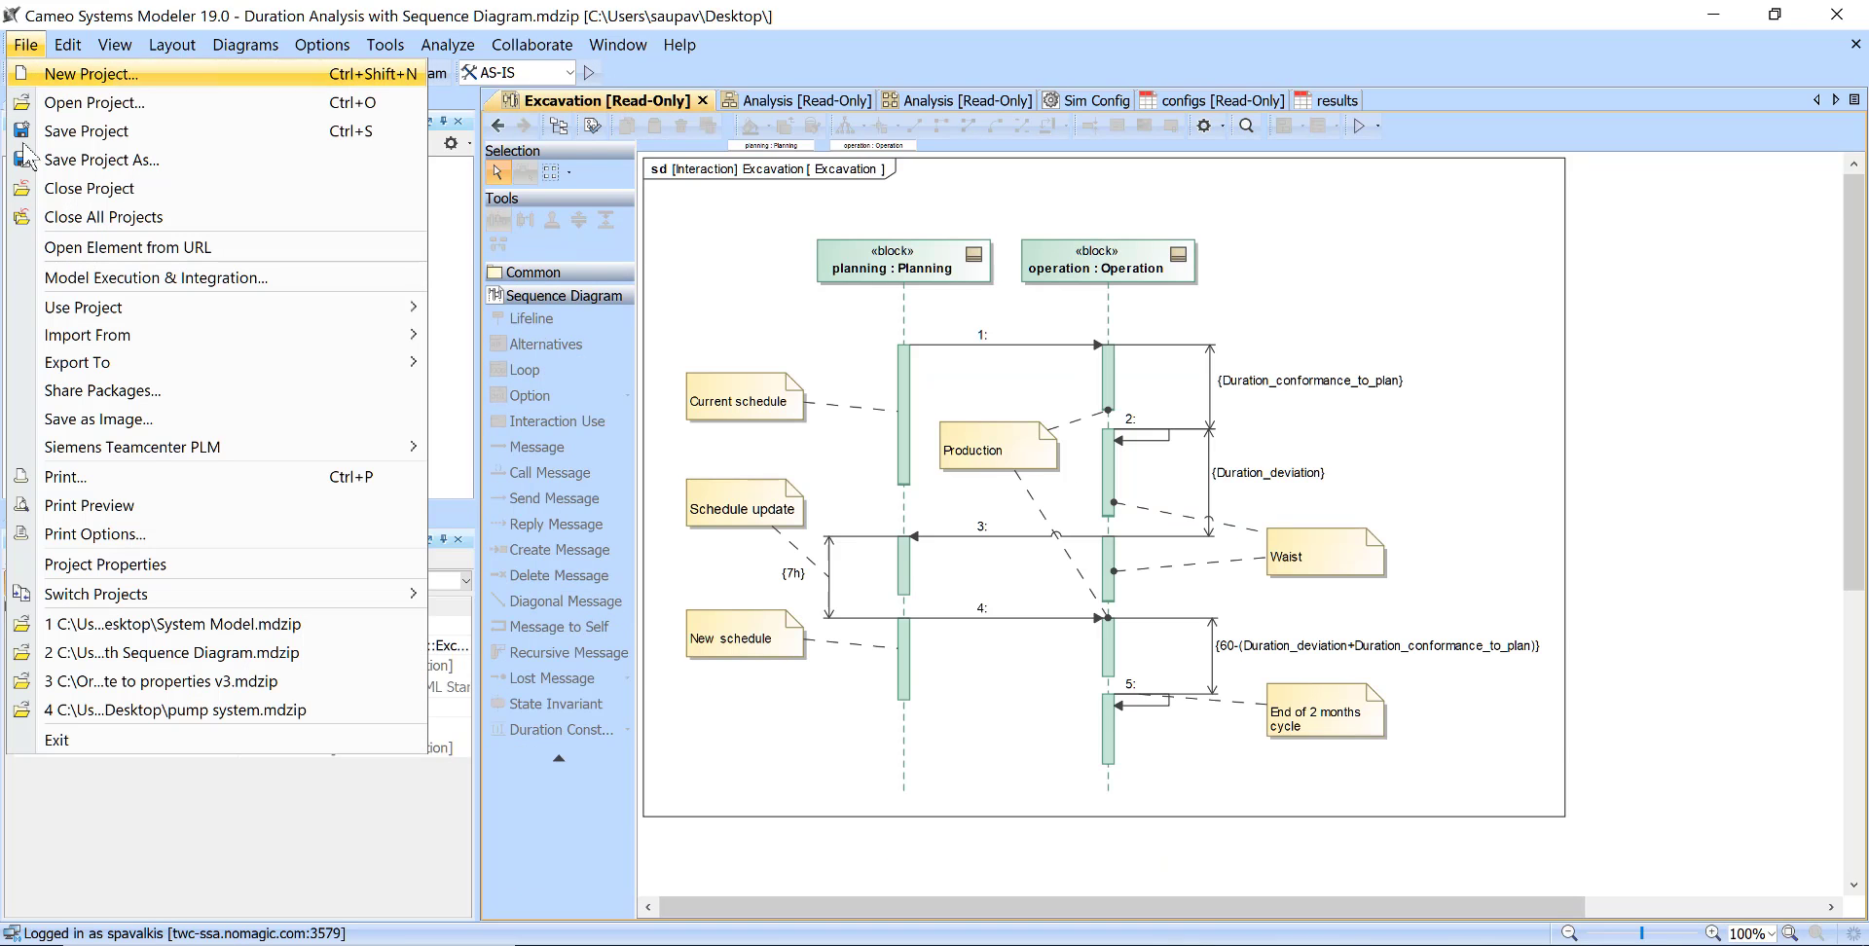
{"action": "mouse_move", "coordinate": [87, 309]}
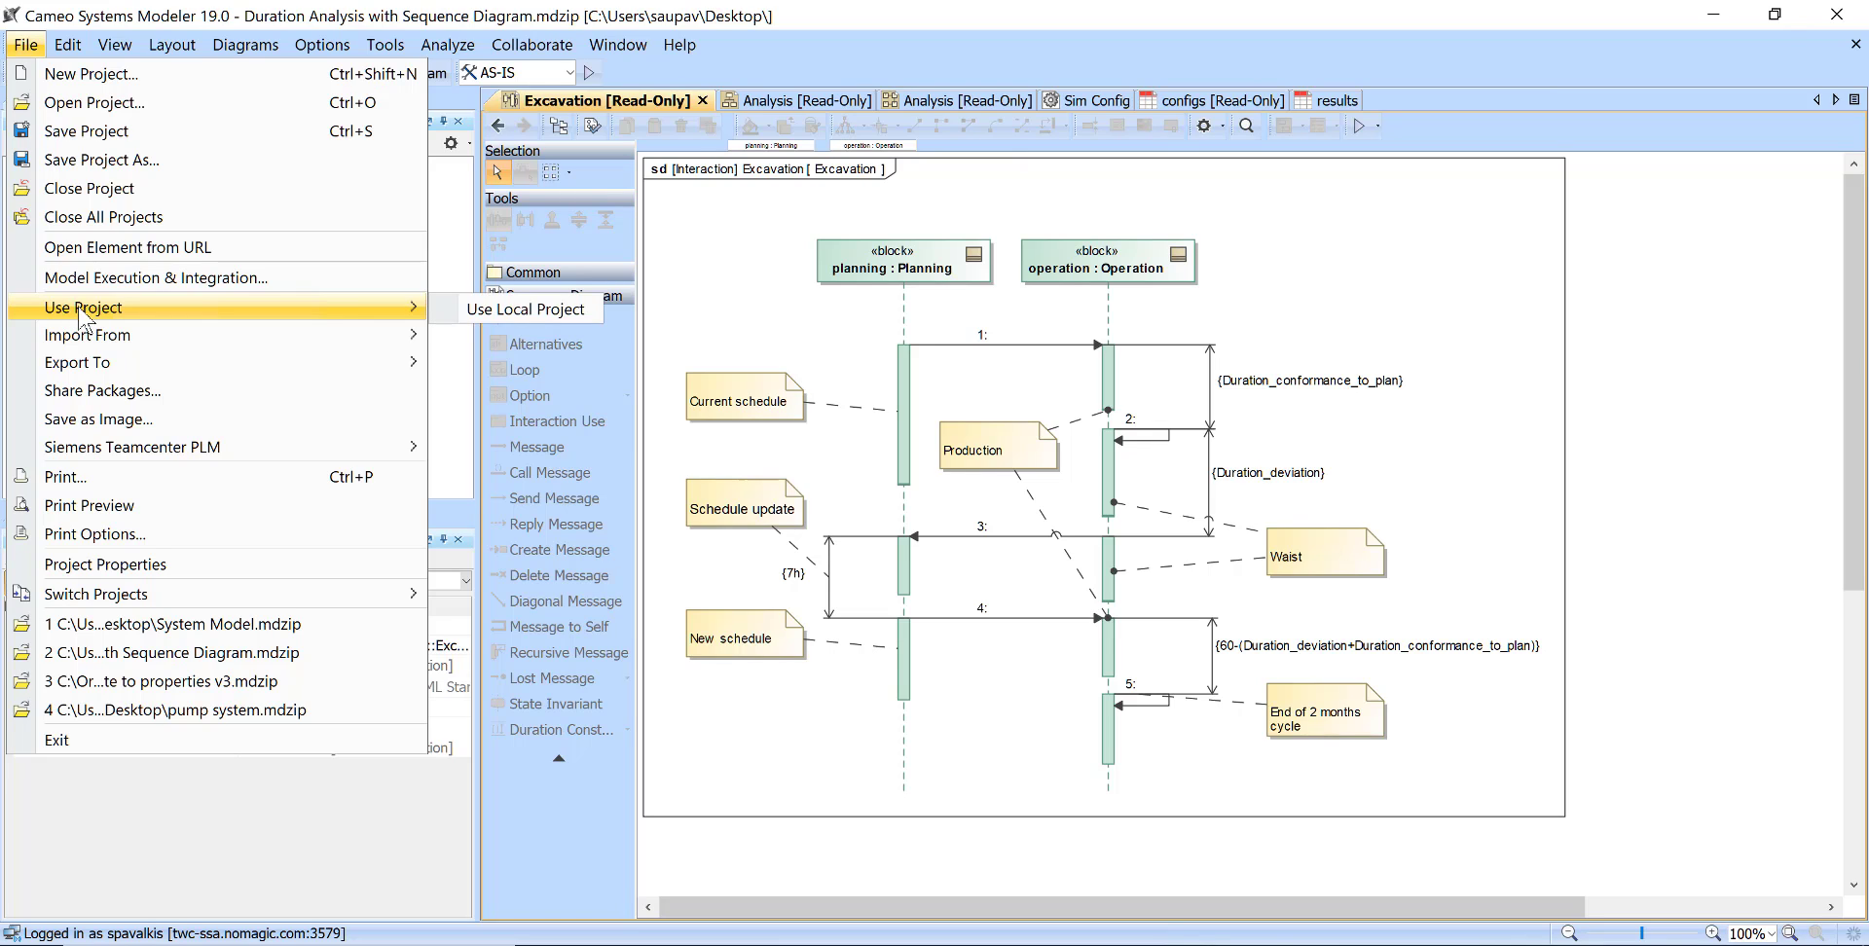
{"action": "left_click", "coordinate": [765, 258]}
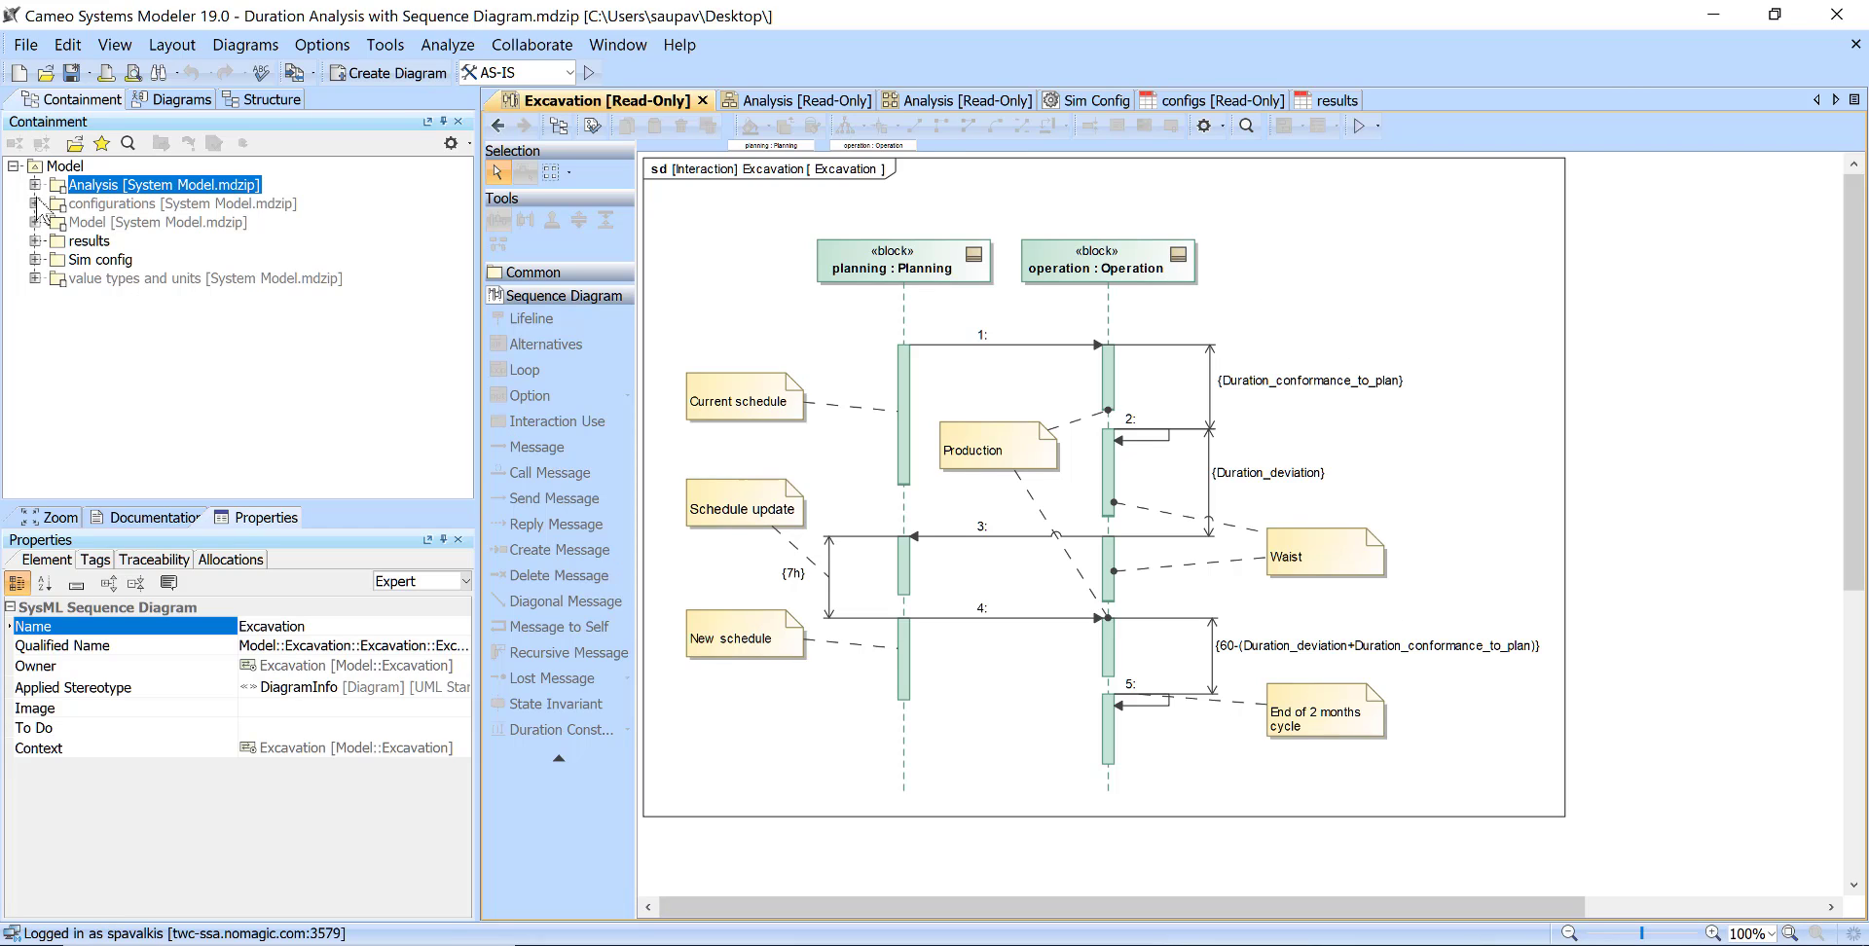
Examine the results and Sim config packages, which belong to this project alongside the used System Model packages
{"action": "left_click", "coordinate": [75, 239]}
{"action": "left_click", "coordinate": [78, 260]}
{"action": "left_click", "coordinate": [74, 224]}
{"action": "left_click", "coordinate": [76, 242]}
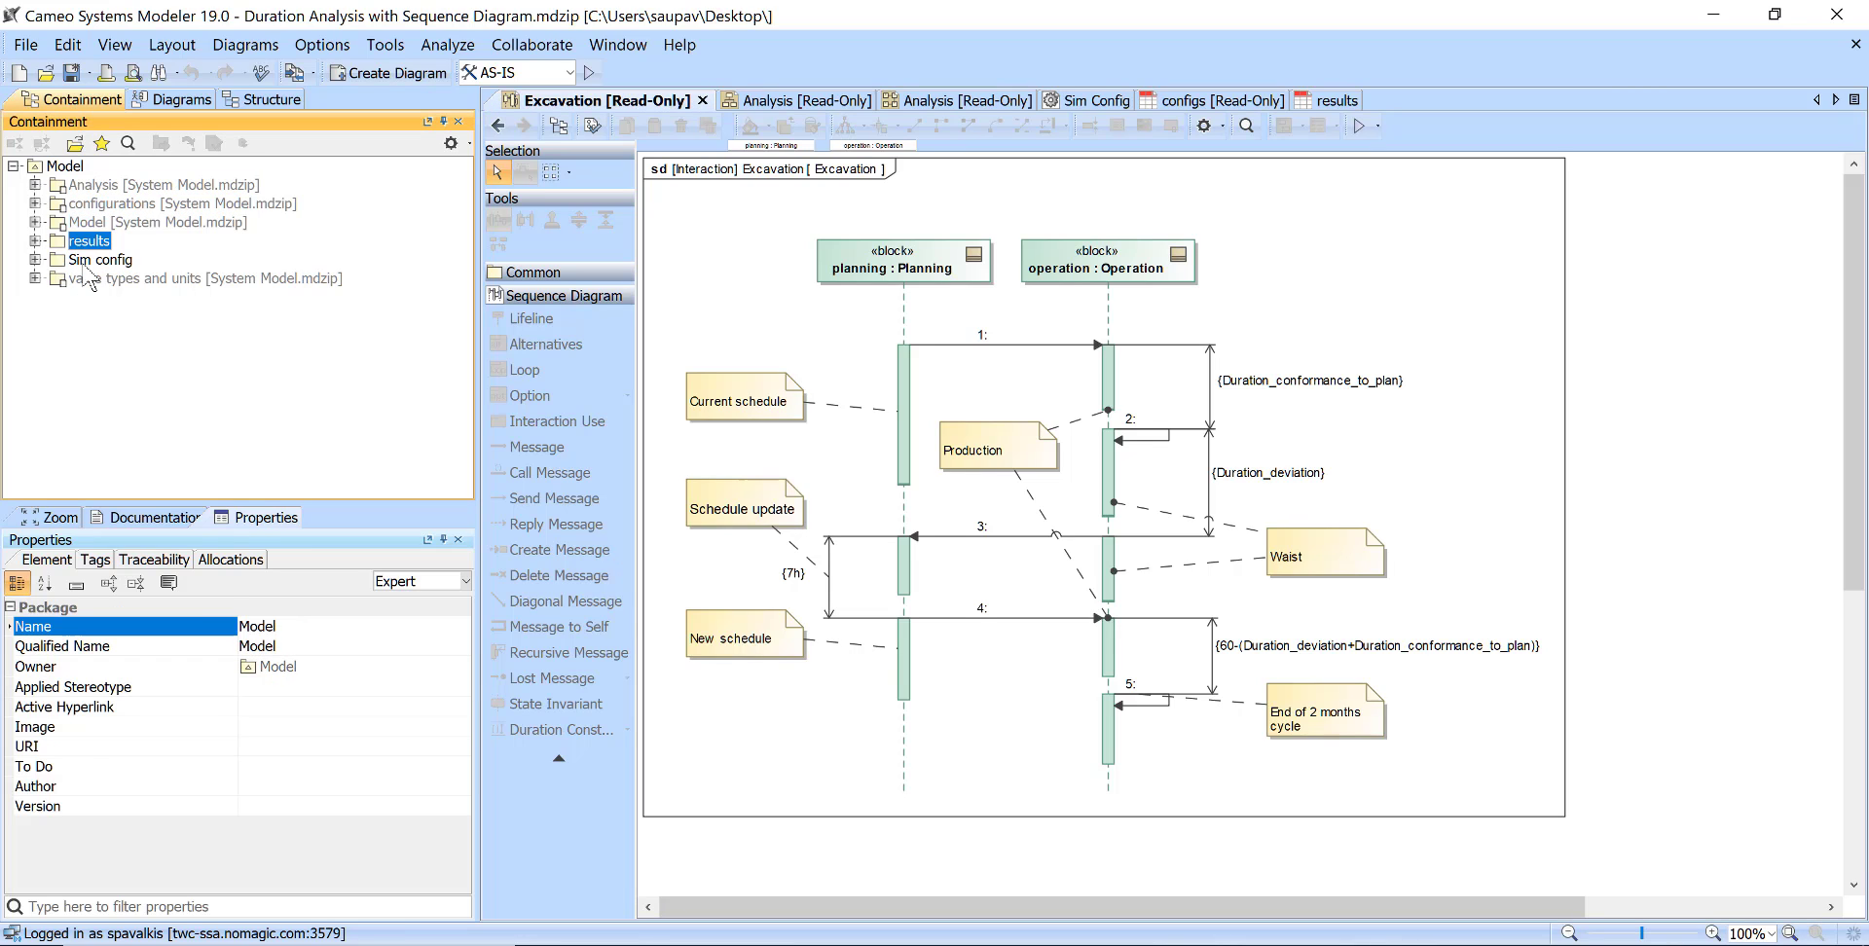
{"action": "left_click", "coordinate": [86, 261]}
{"action": "left_click", "coordinate": [79, 243]}
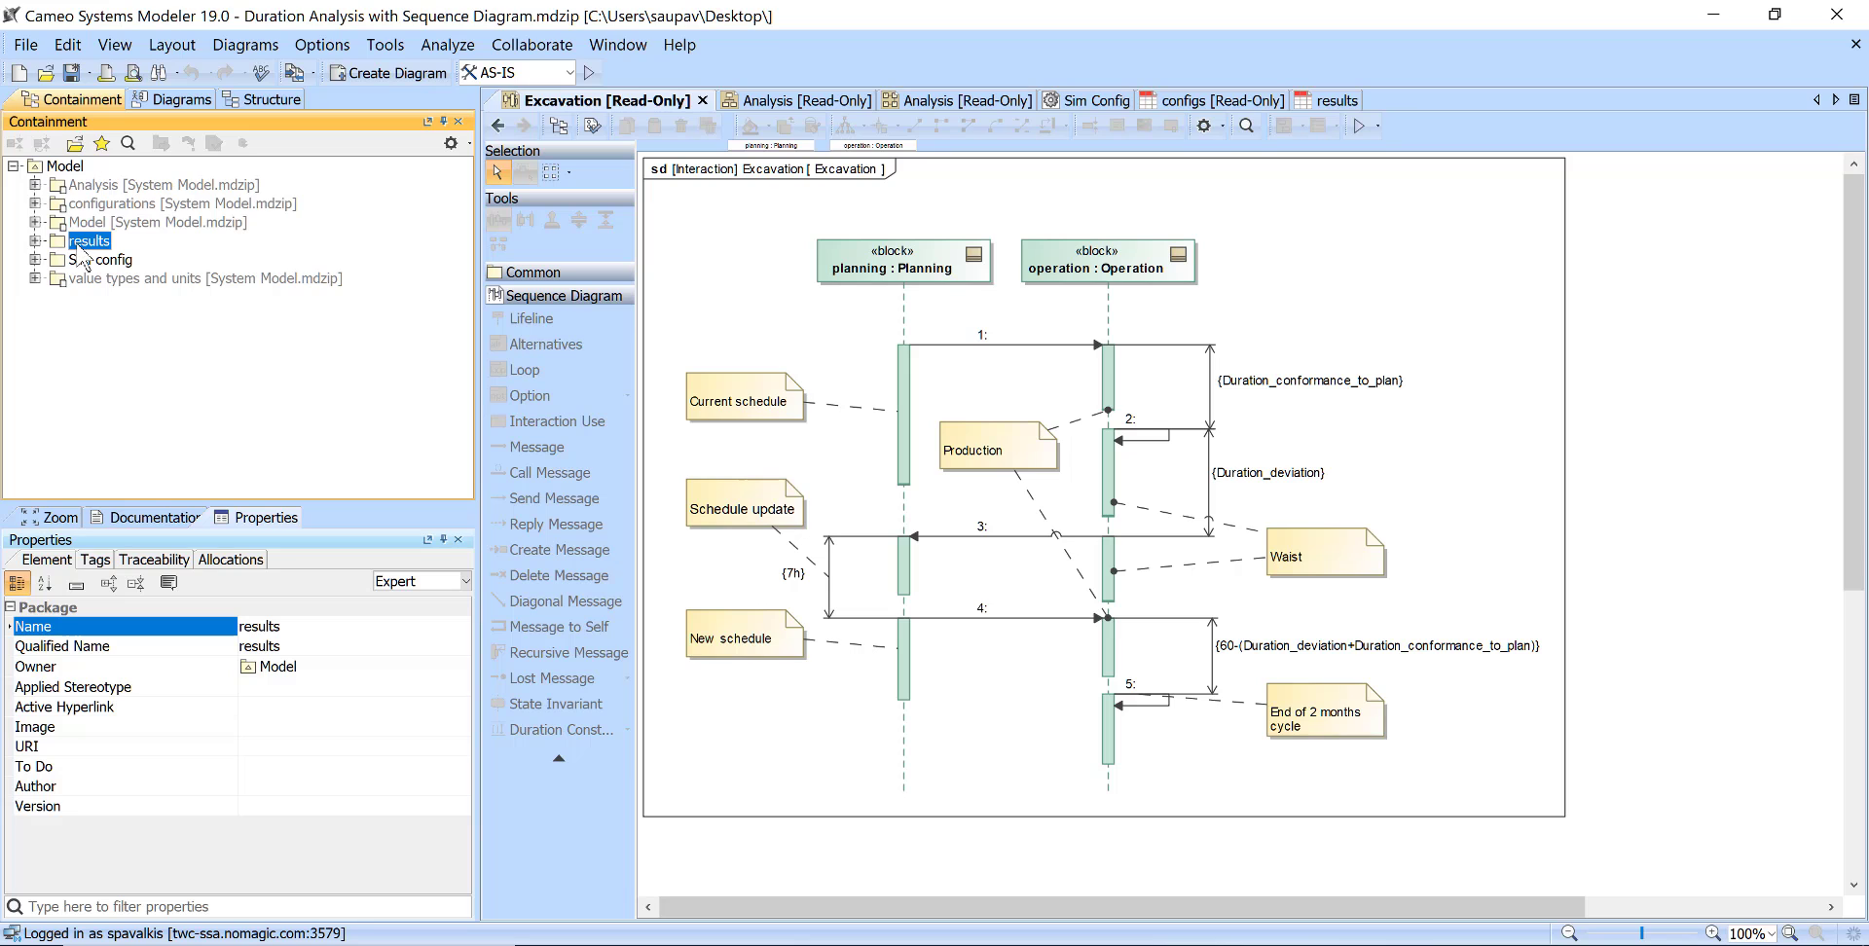
{"action": "left_click", "coordinate": [82, 261]}
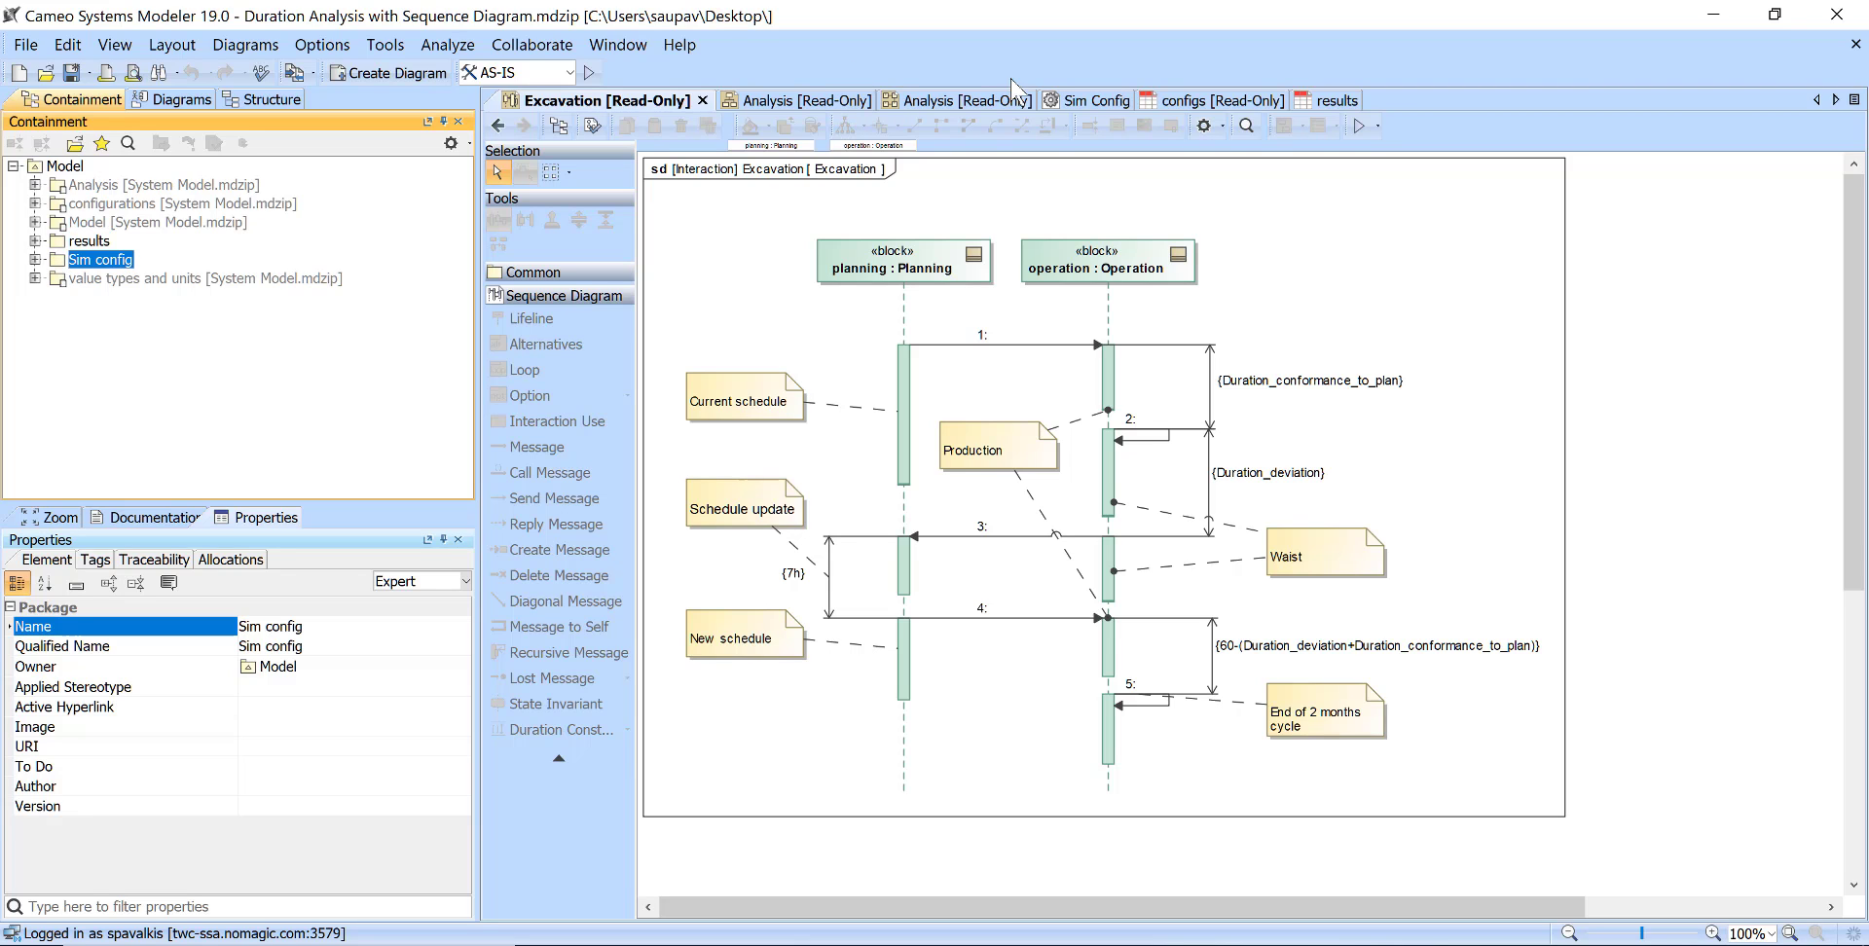
Open the Sim Config diagram and examine the AS-IS simulation configuration's properties and the available configurations to run
{"action": "left_click", "coordinate": [1071, 101]}
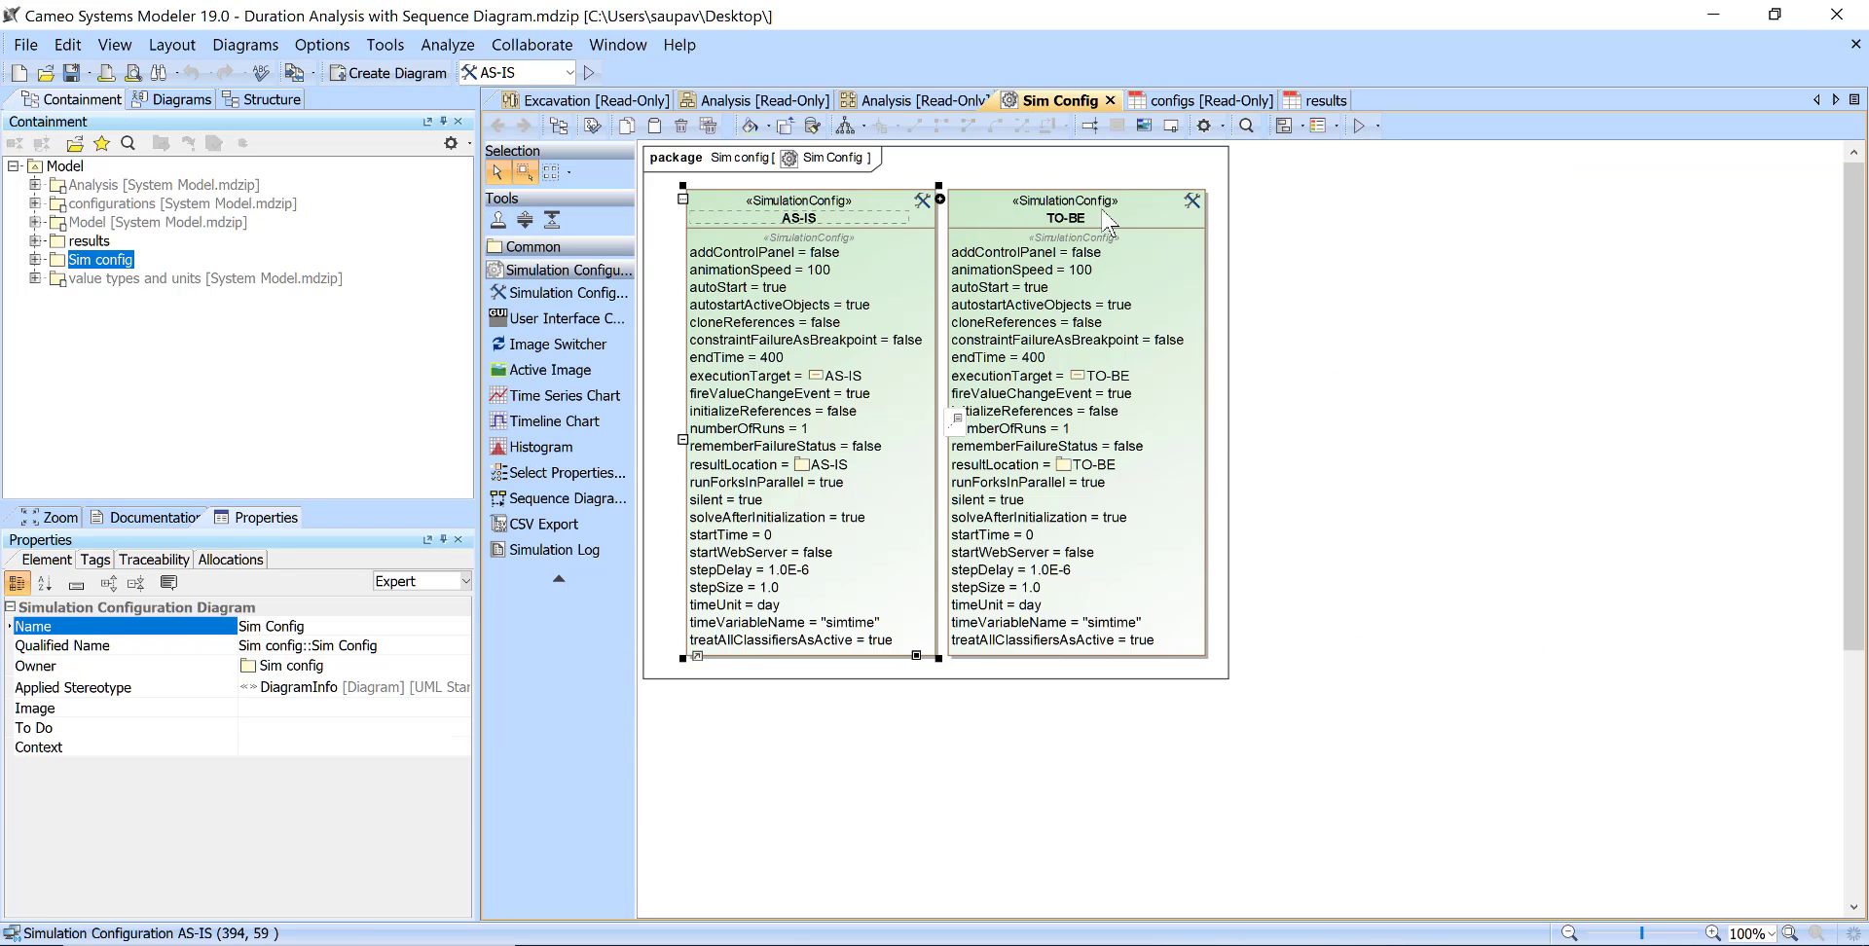
{"action": "left_click", "coordinate": [814, 214]}
{"action": "left_click", "coordinate": [1502, 271]}
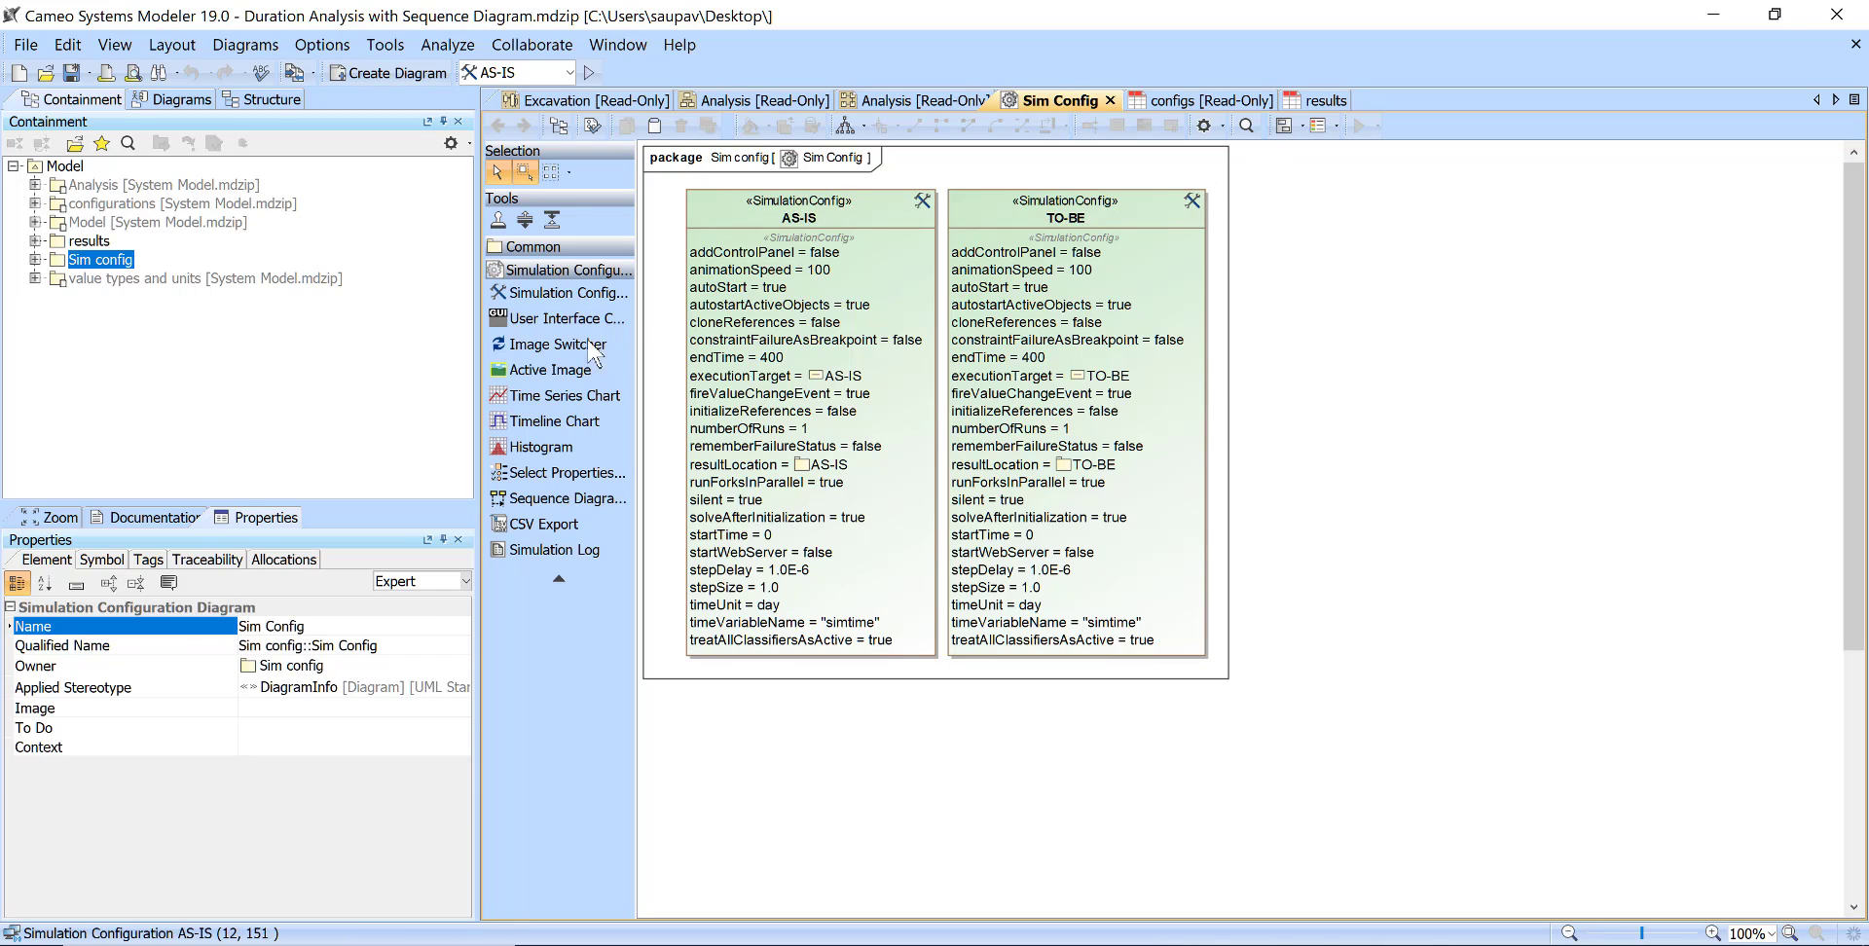
{"action": "left_click", "coordinate": [866, 389]}
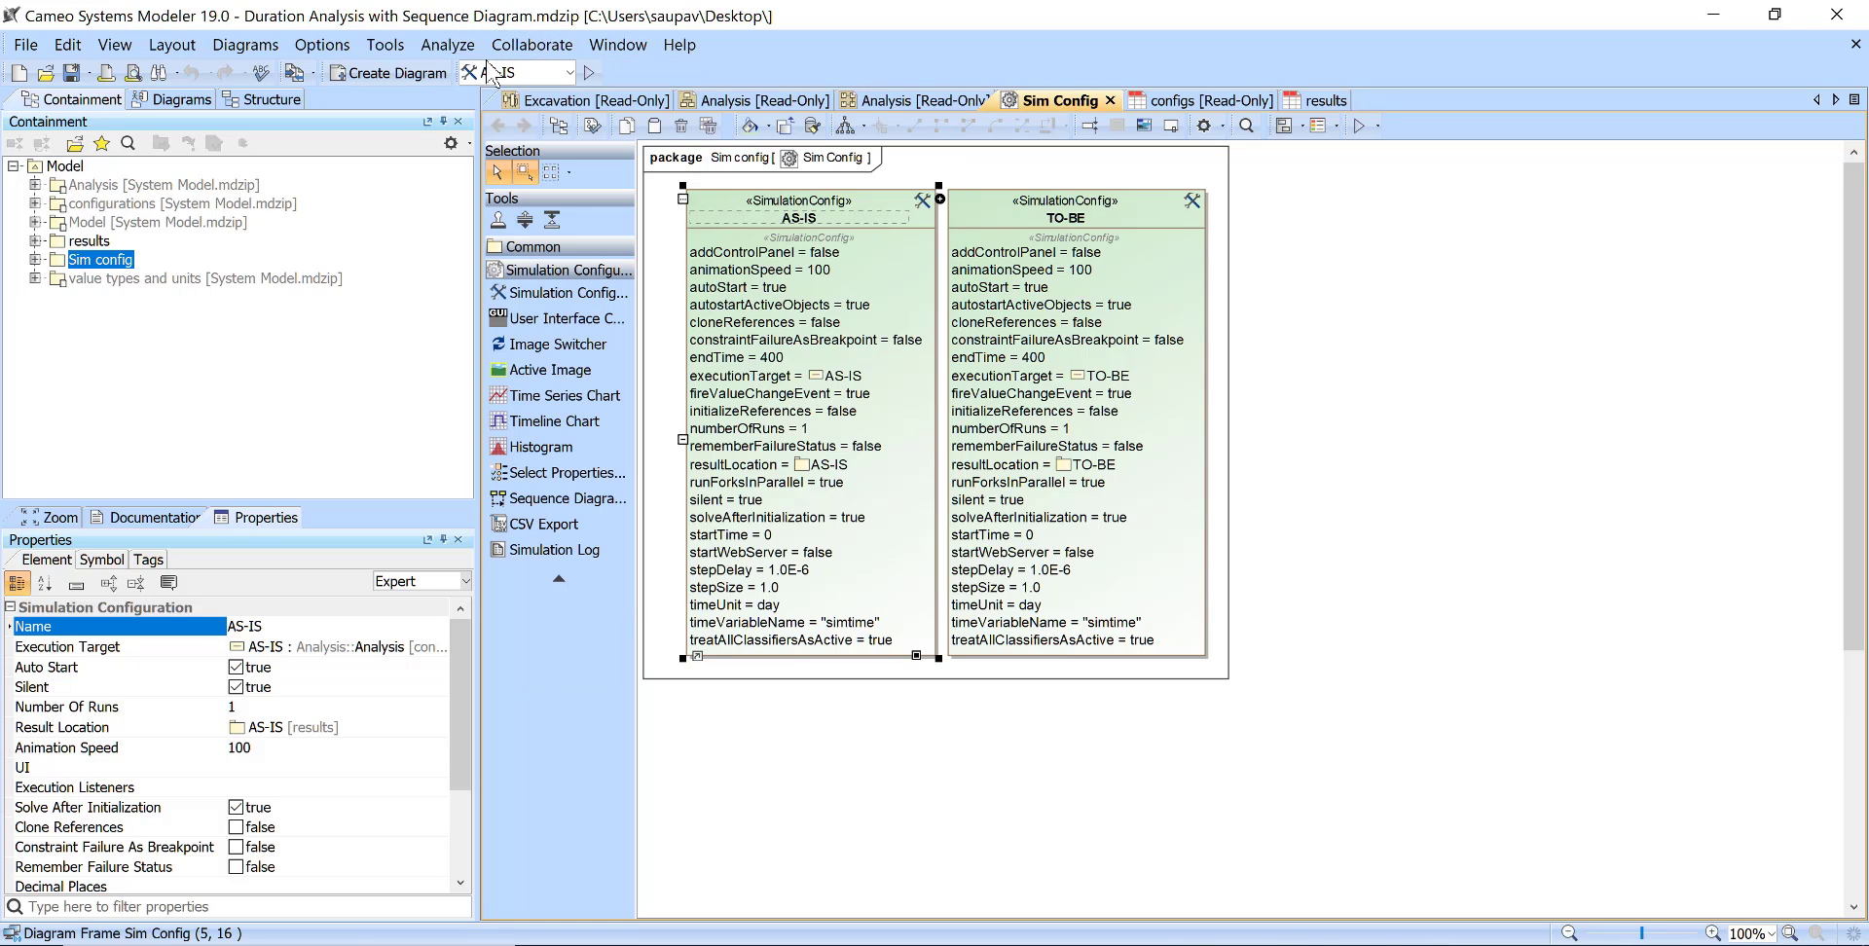
{"action": "left_click", "coordinate": [526, 73]}
{"action": "left_click", "coordinate": [520, 74]}
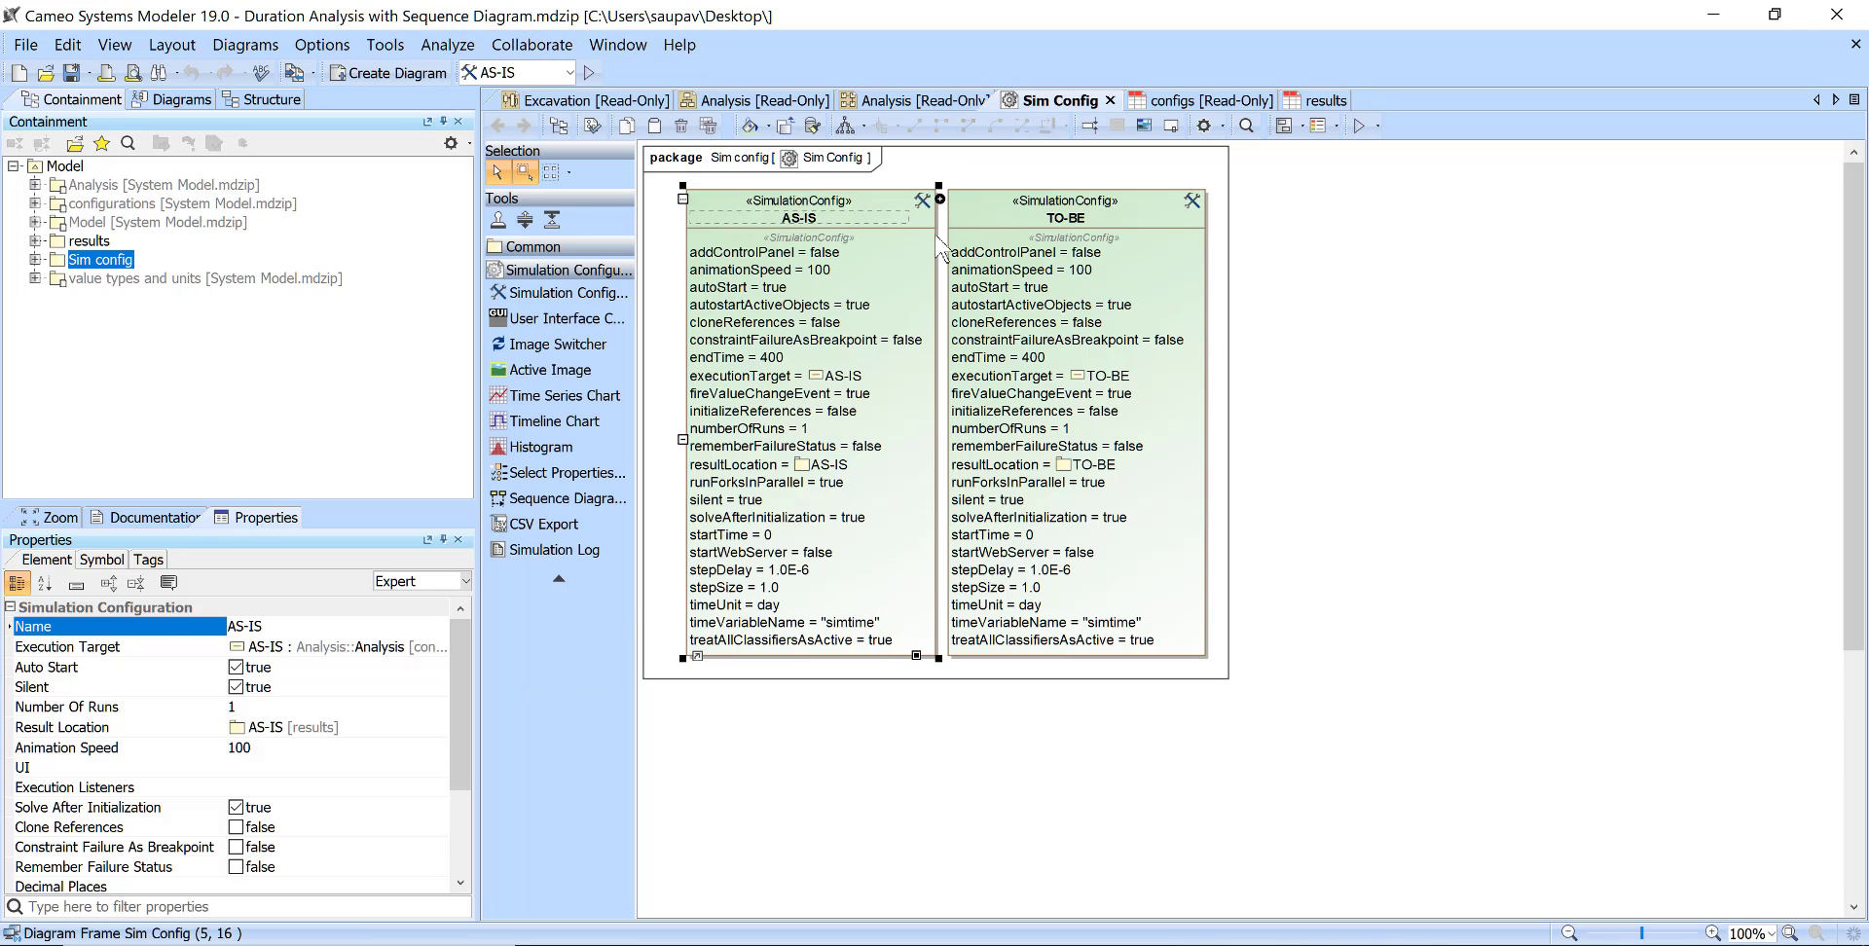
Examine the AS-IS and TO-BE packages inside the results package and open the results instance table
{"action": "left_click", "coordinate": [1333, 382]}
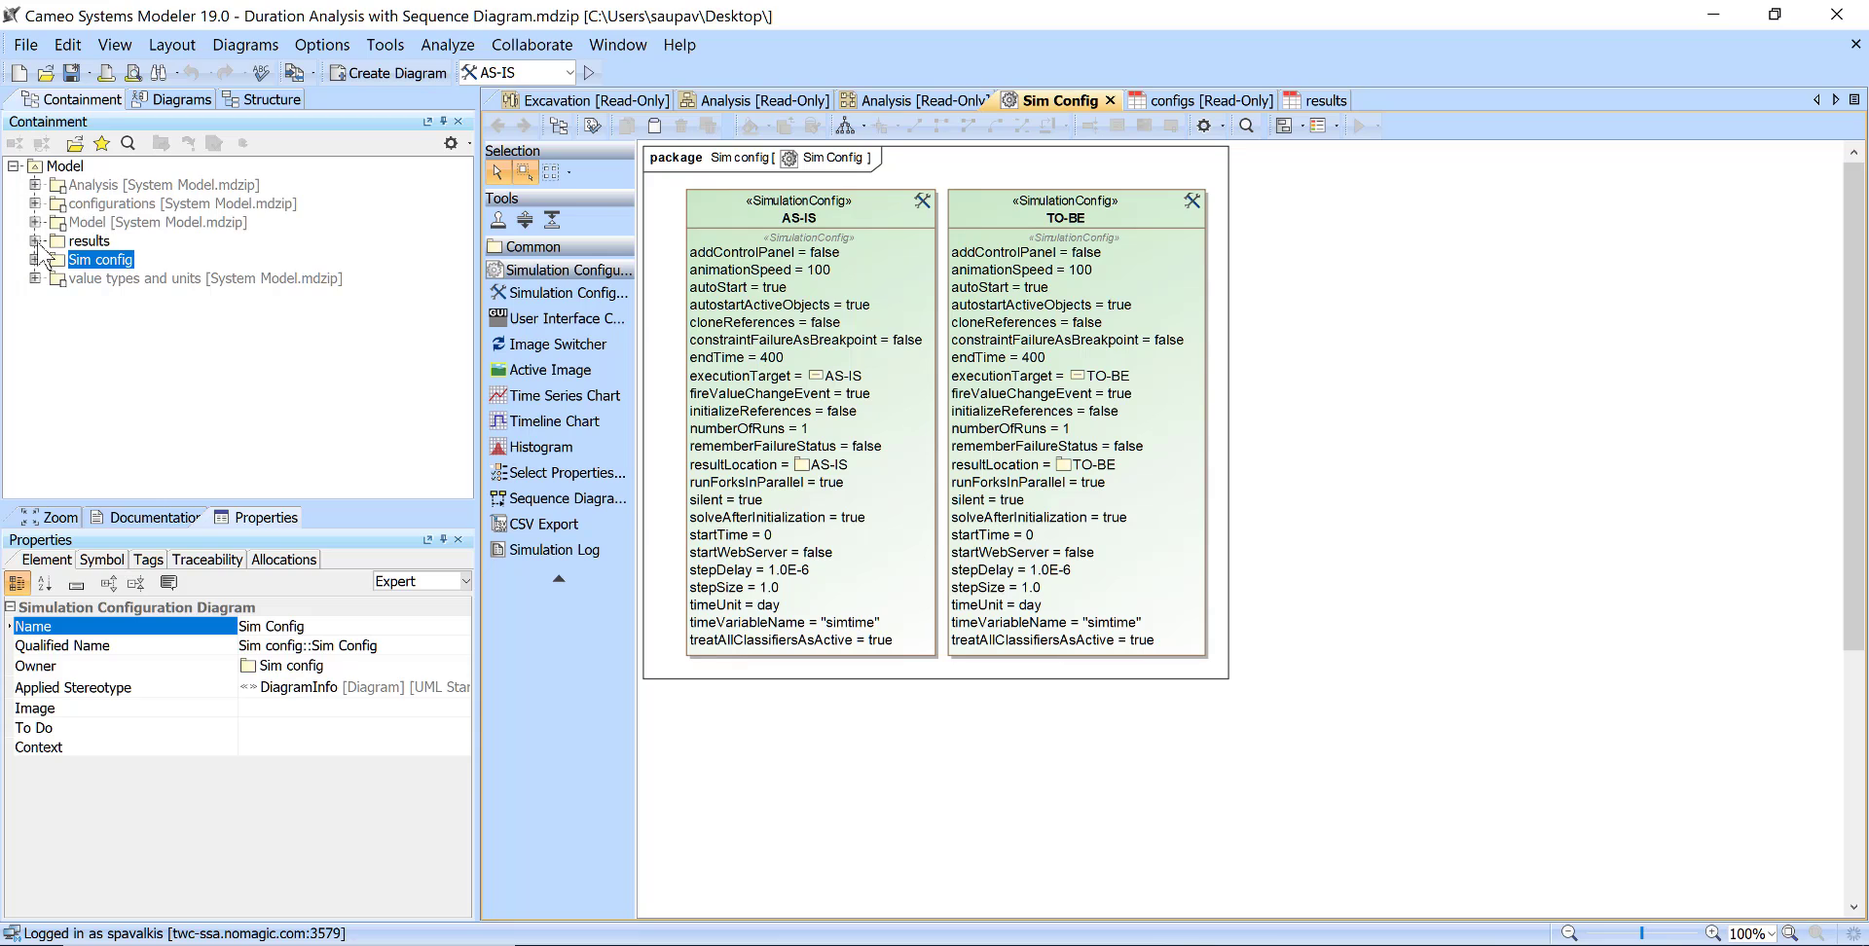
{"action": "left_click", "coordinate": [35, 242]}
{"action": "left_click", "coordinate": [102, 277]}
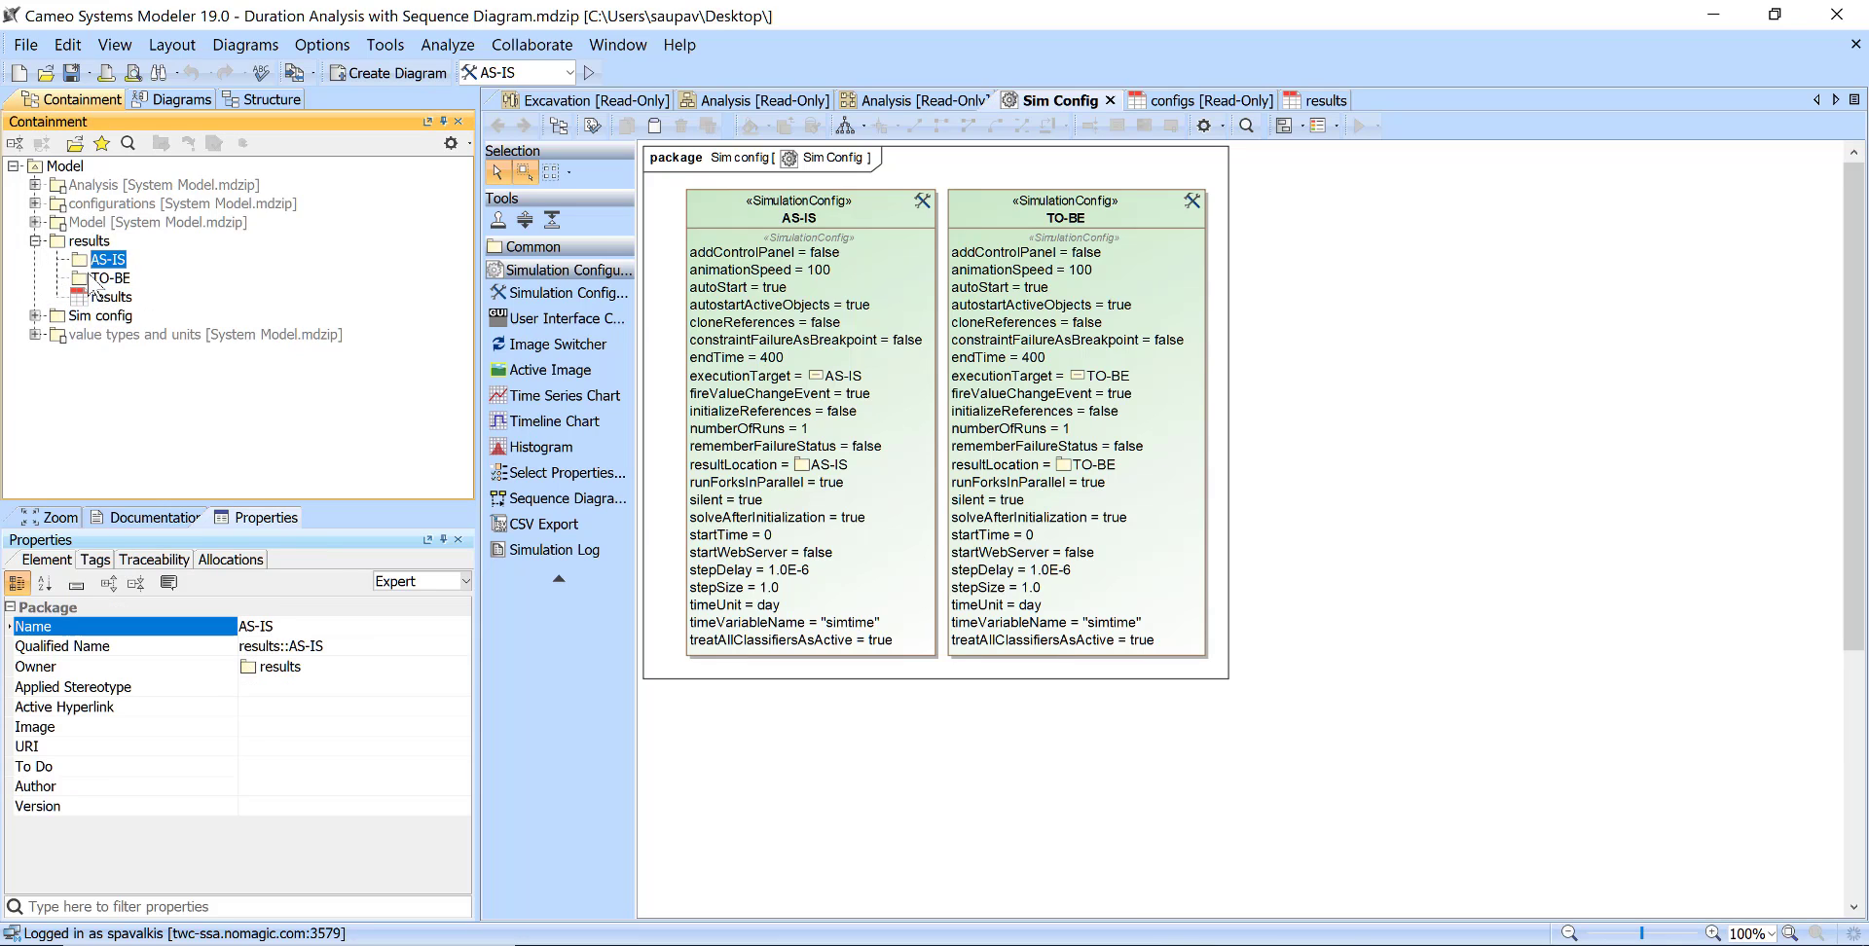
{"action": "left_click", "coordinate": [109, 297]}
{"action": "double_click", "coordinate": [107, 298]}
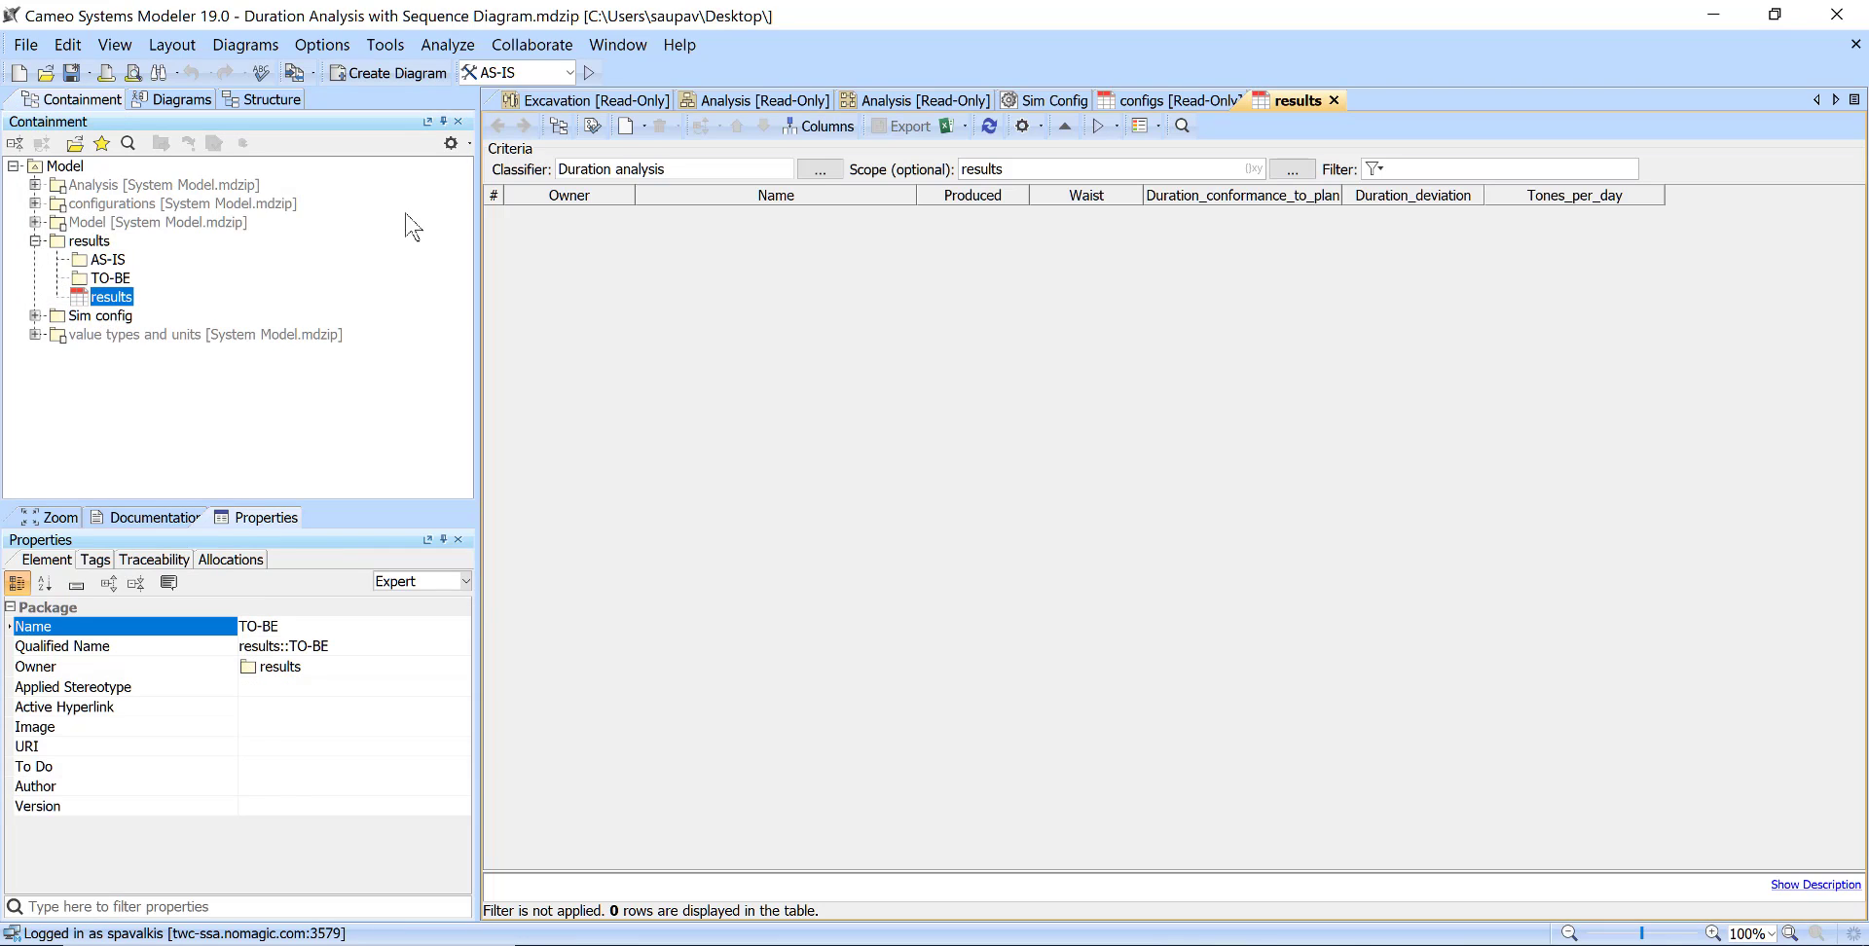
Close the configs table and compare the result locations in the Sim Config diagram with the results table
{"action": "left_click", "coordinate": [1186, 102]}
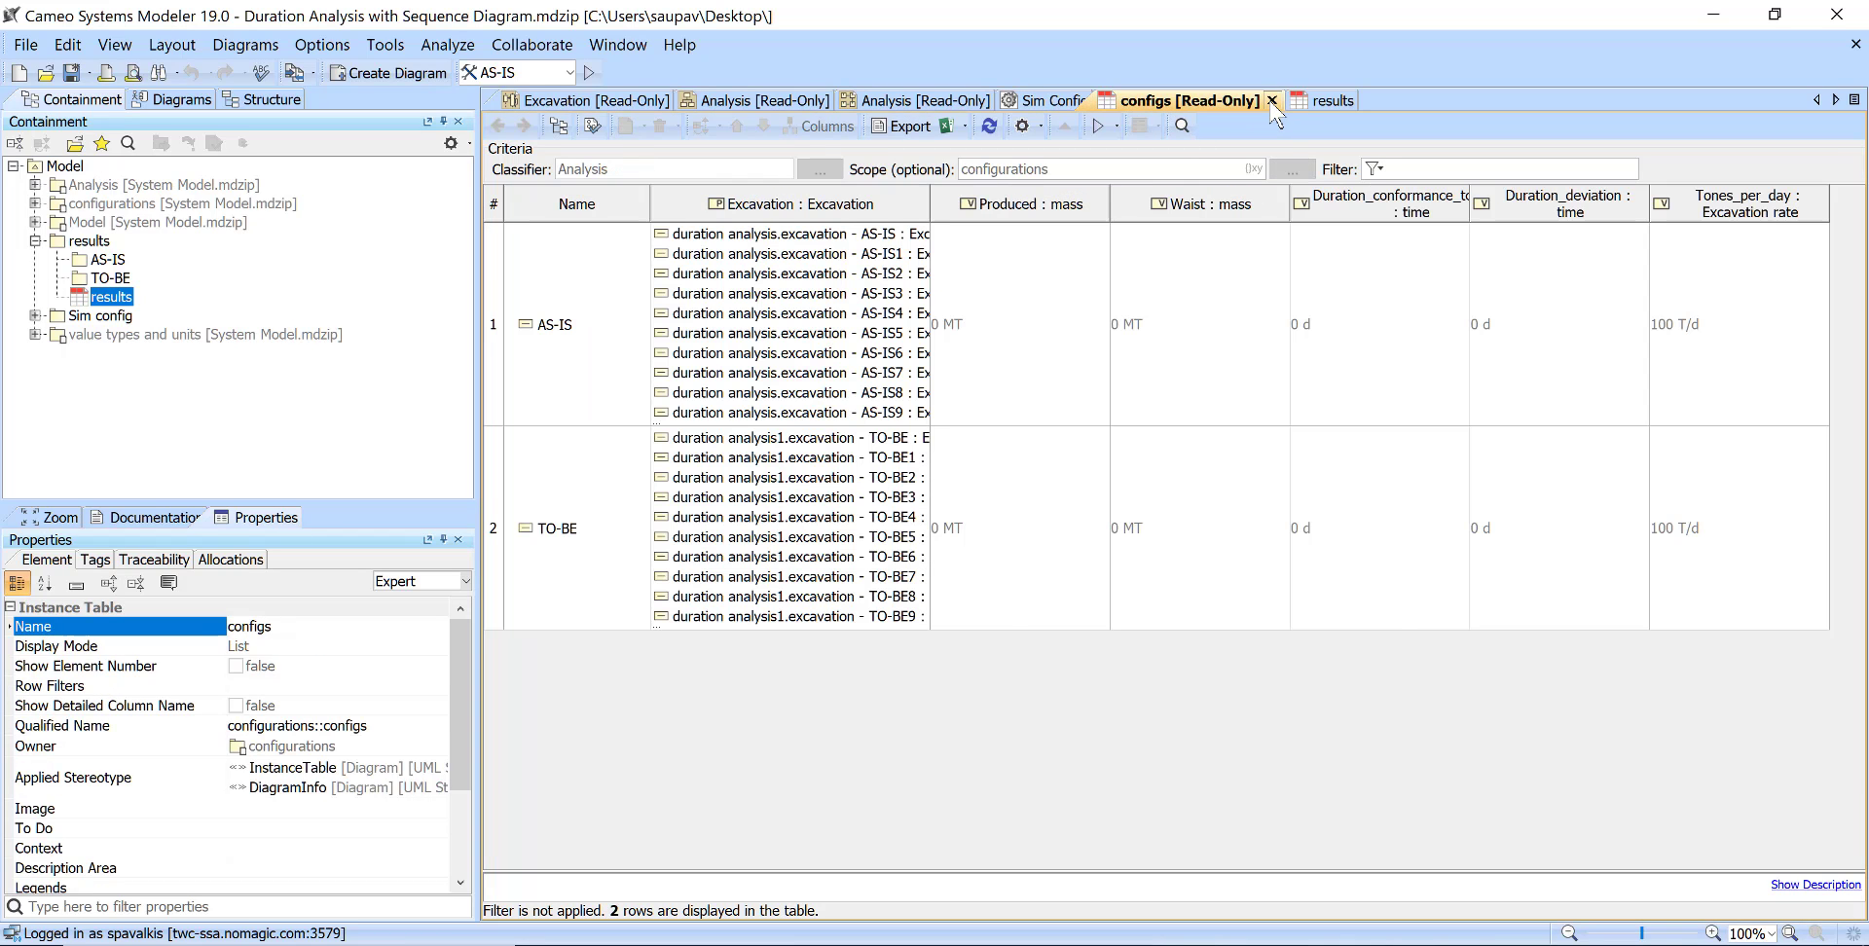
{"action": "left_click", "coordinate": [1272, 101]}
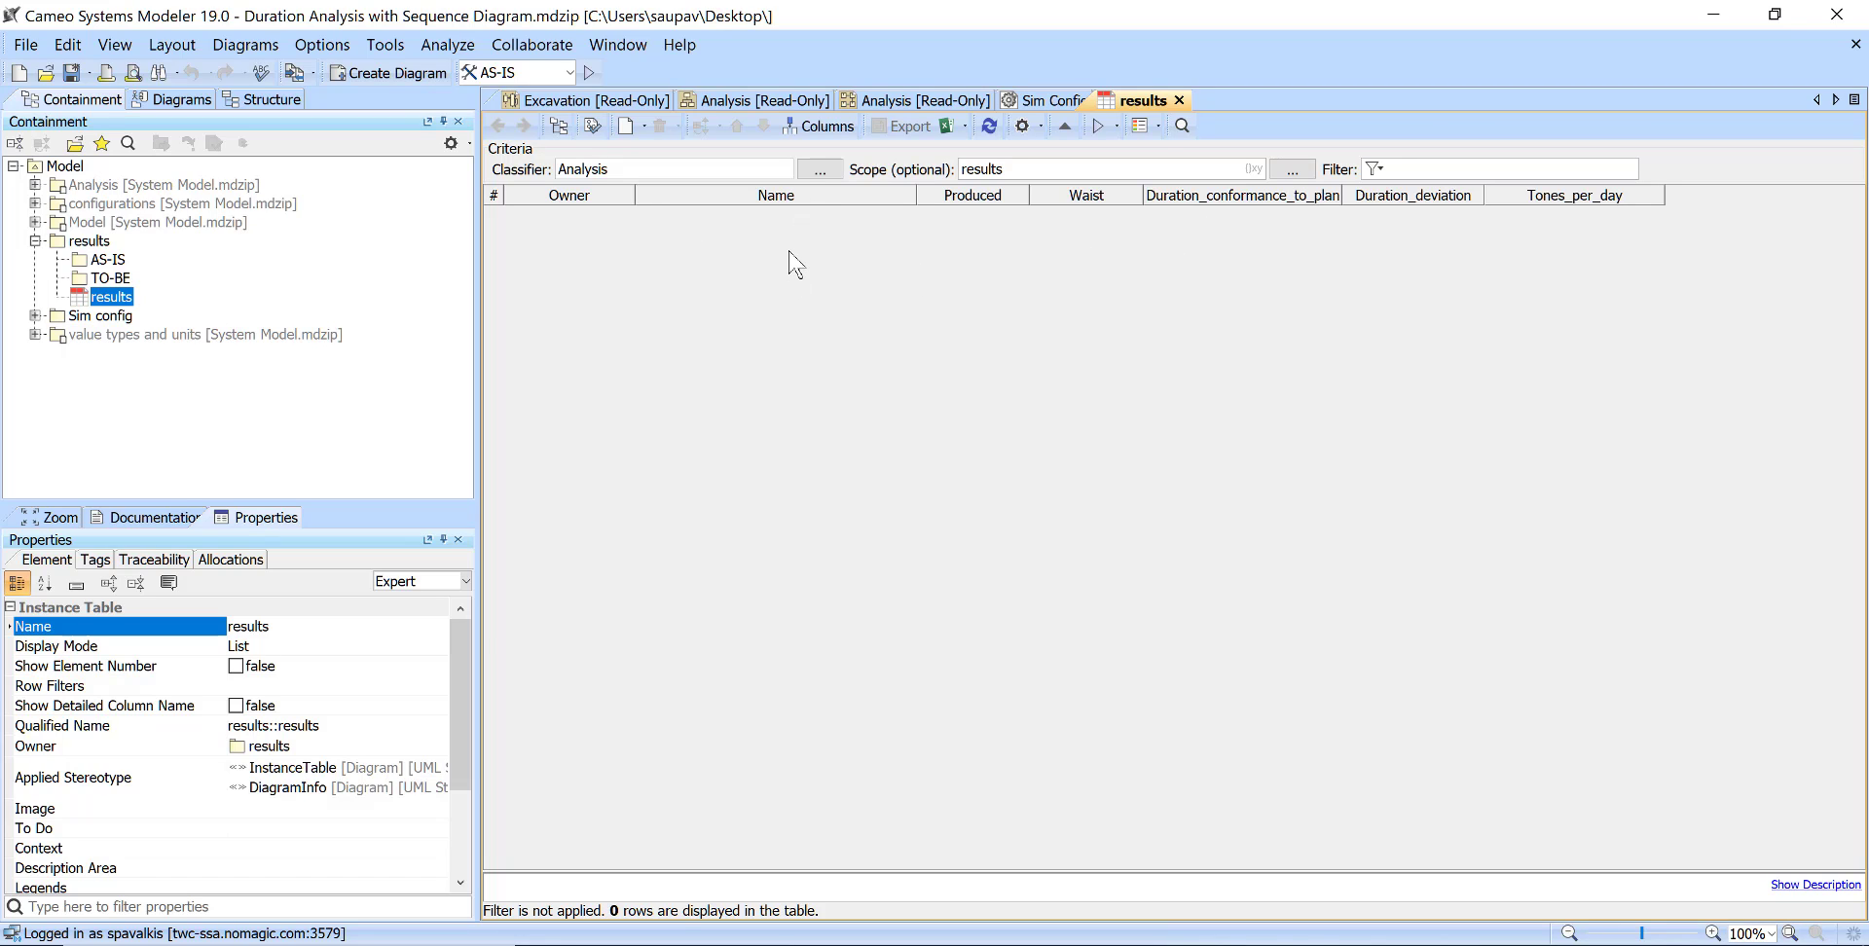
{"action": "left_click", "coordinate": [1022, 102]}
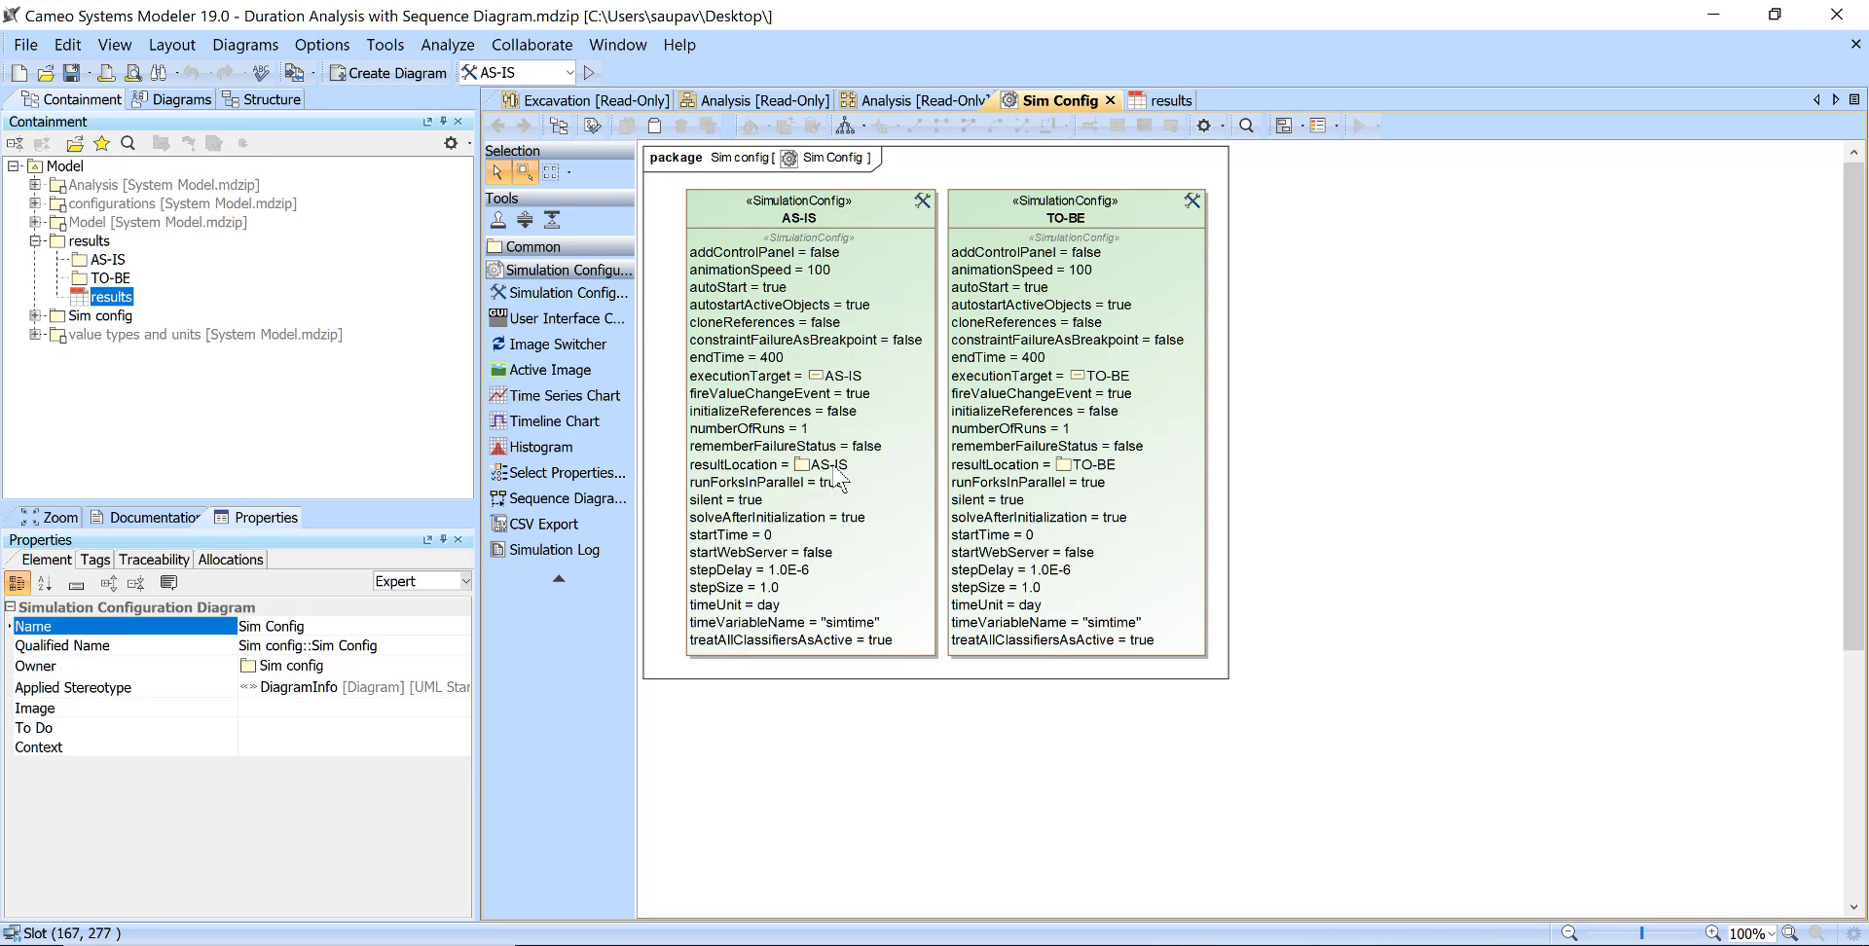
{"action": "left_click", "coordinate": [1168, 101]}
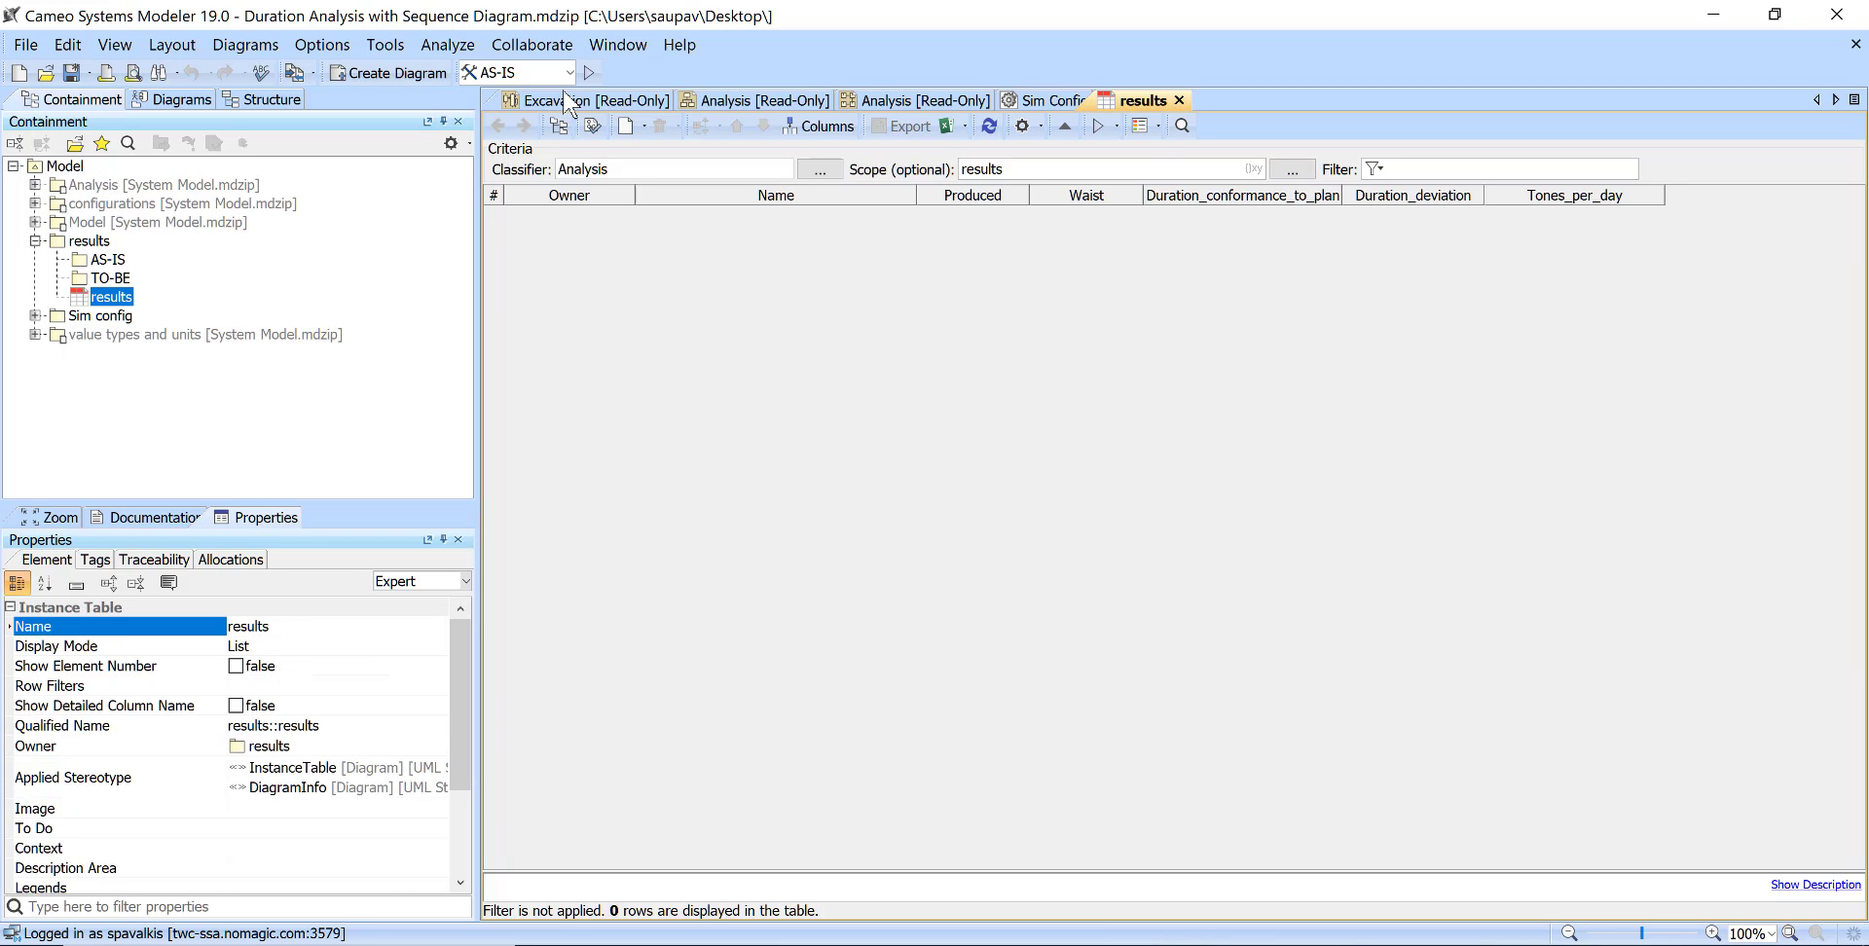
Turn off Silent for the AS-IS simulation configuration and set its Step Delay to 1.0E-5
{"action": "left_click", "coordinate": [1041, 101]}
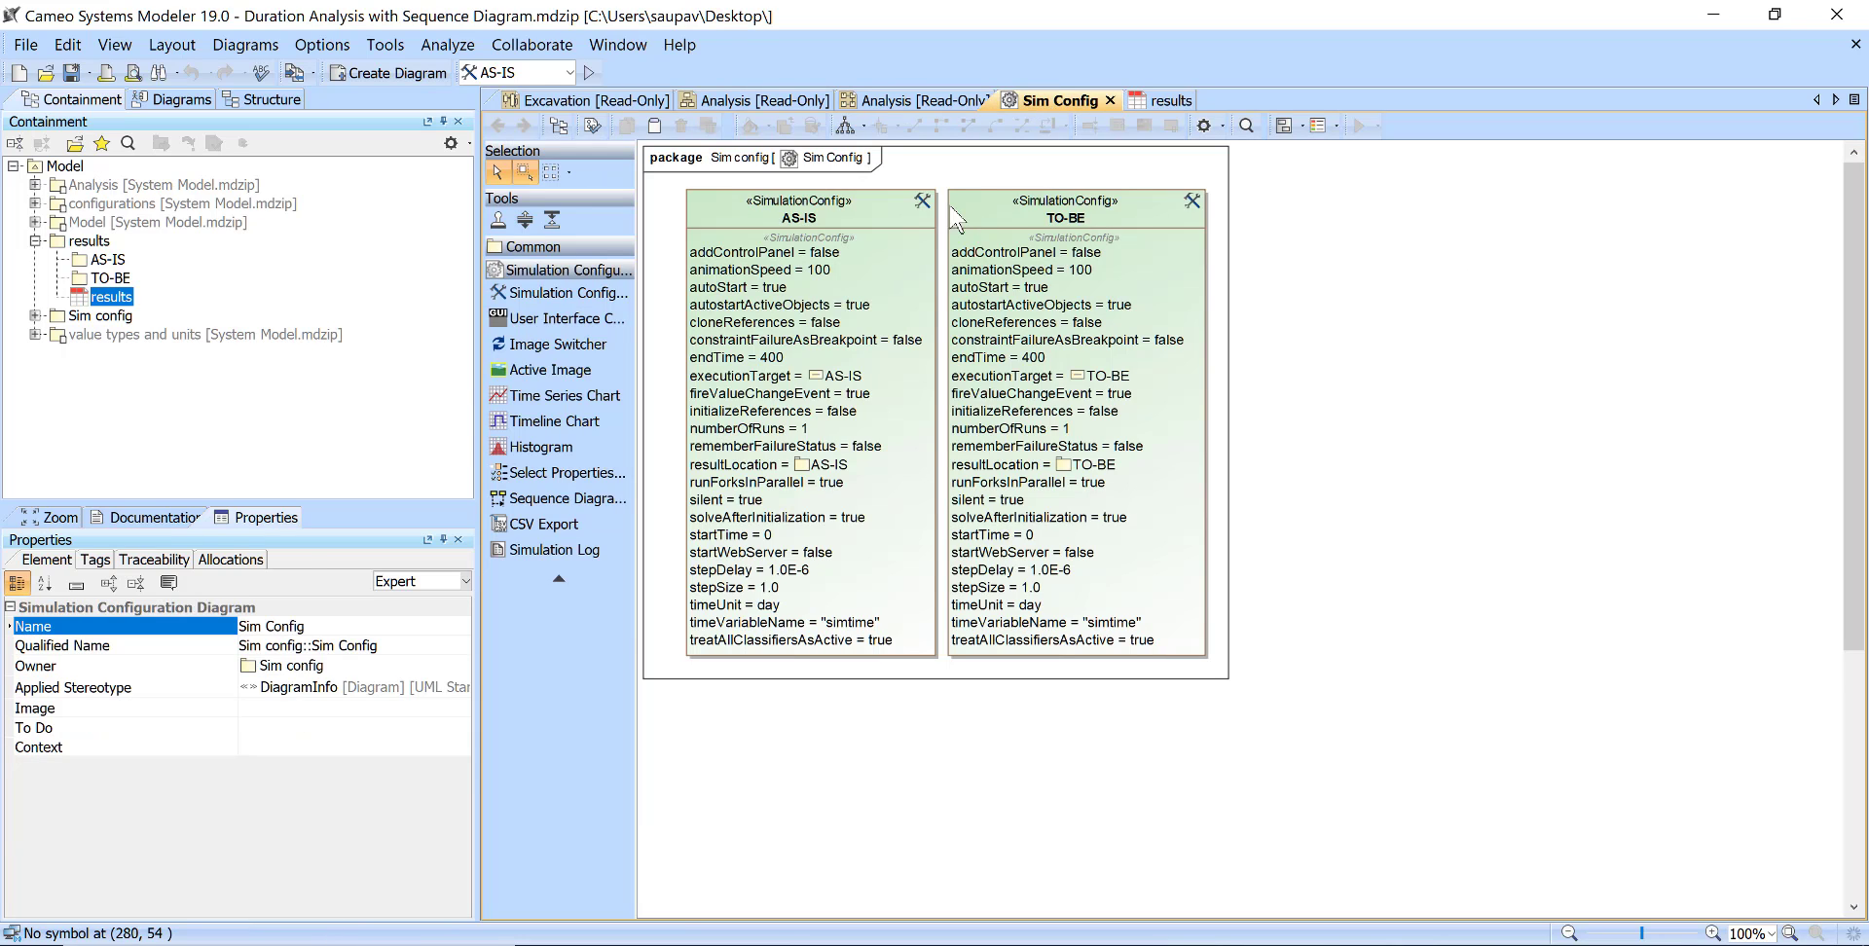
{"action": "double_click", "coordinate": [910, 219]}
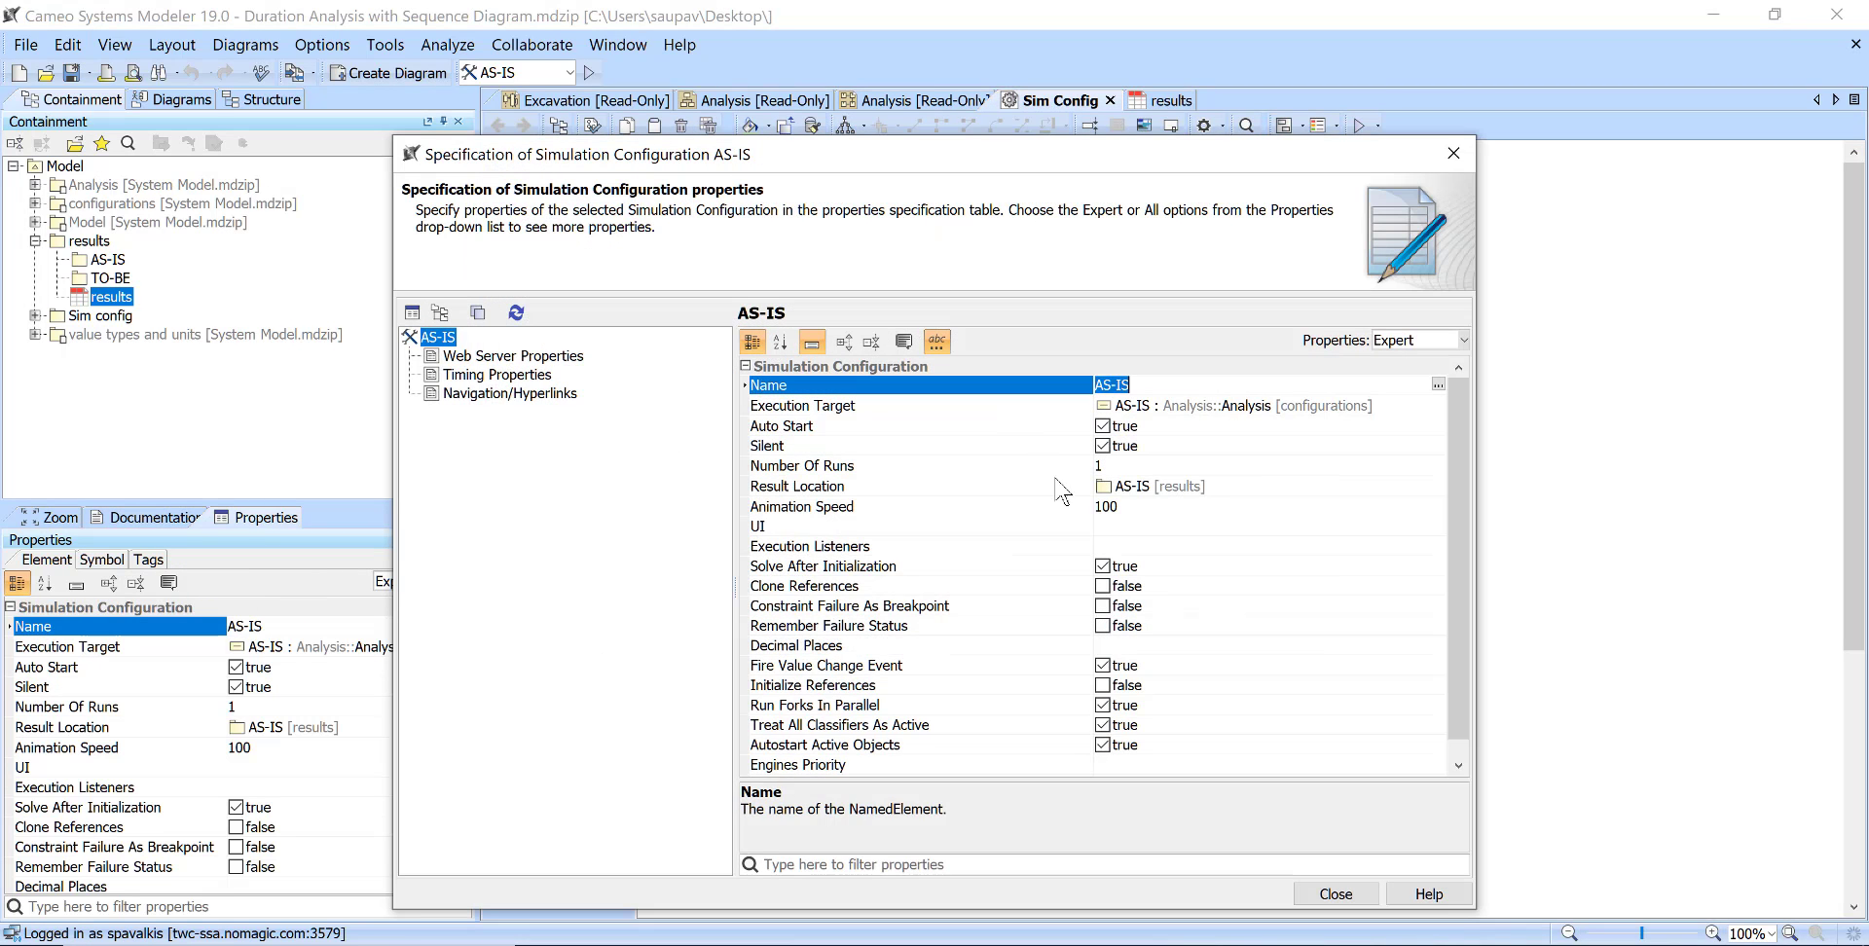
{"action": "left_click", "coordinate": [1102, 446]}
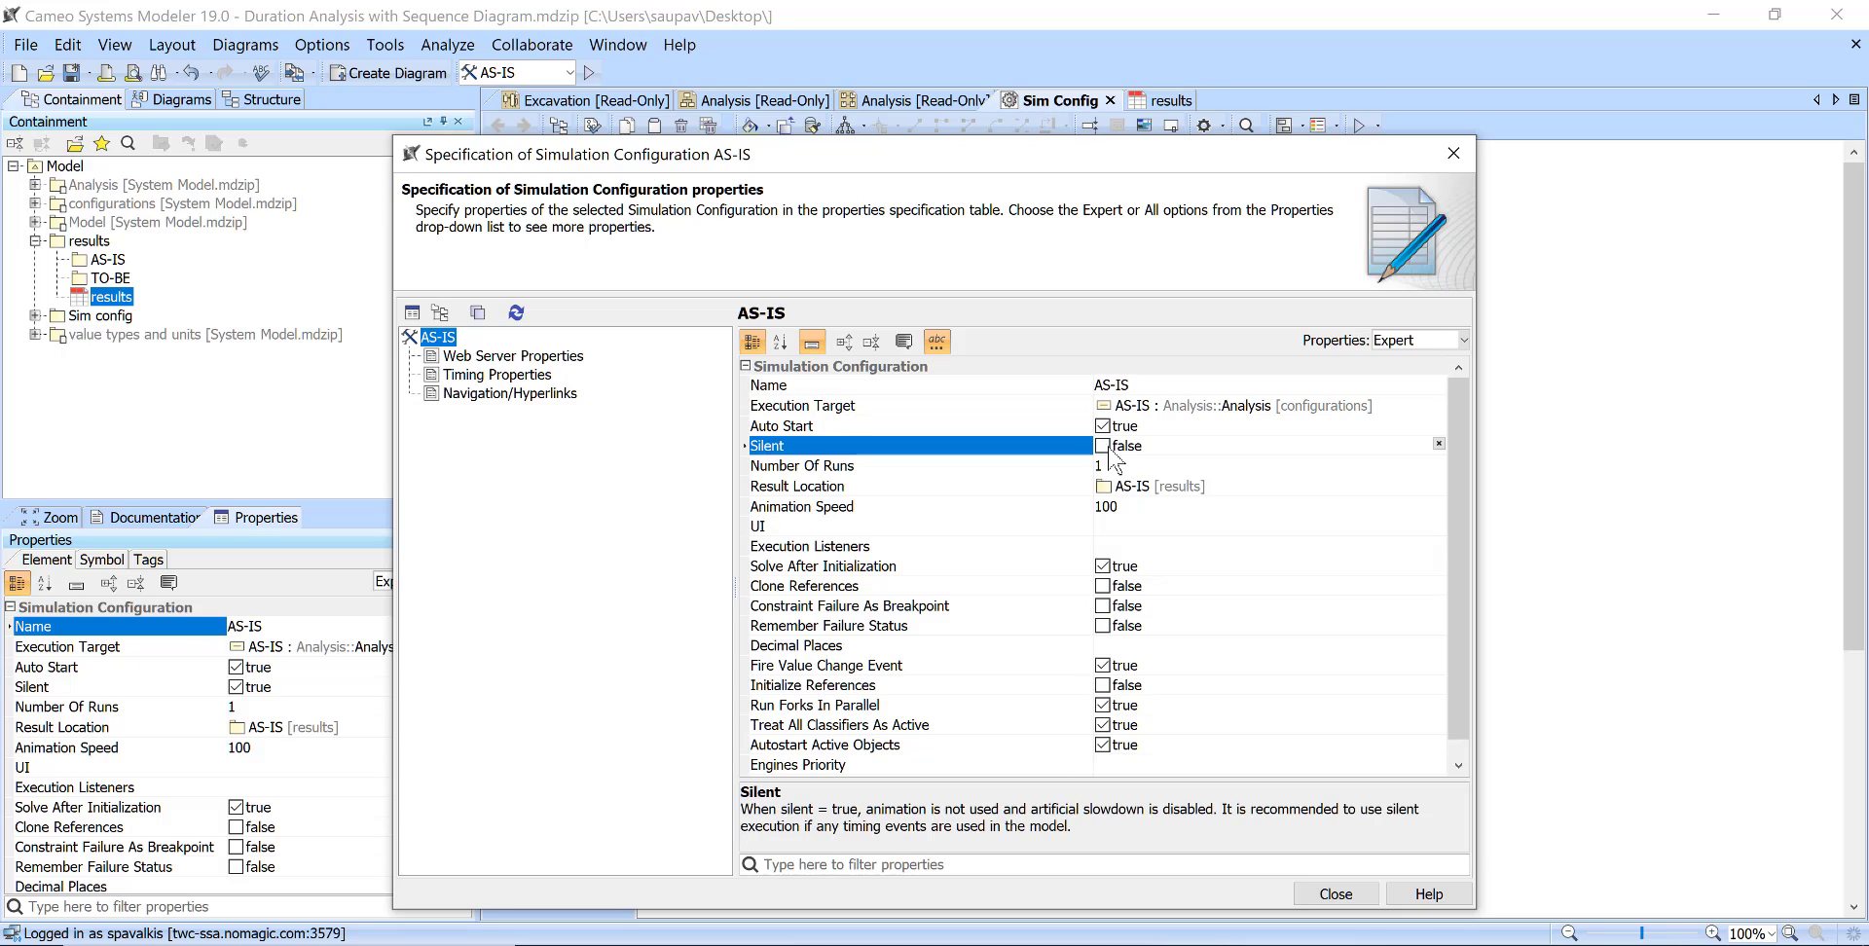
{"action": "left_click", "coordinate": [487, 379]}
{"action": "left_click", "coordinate": [1160, 444]}
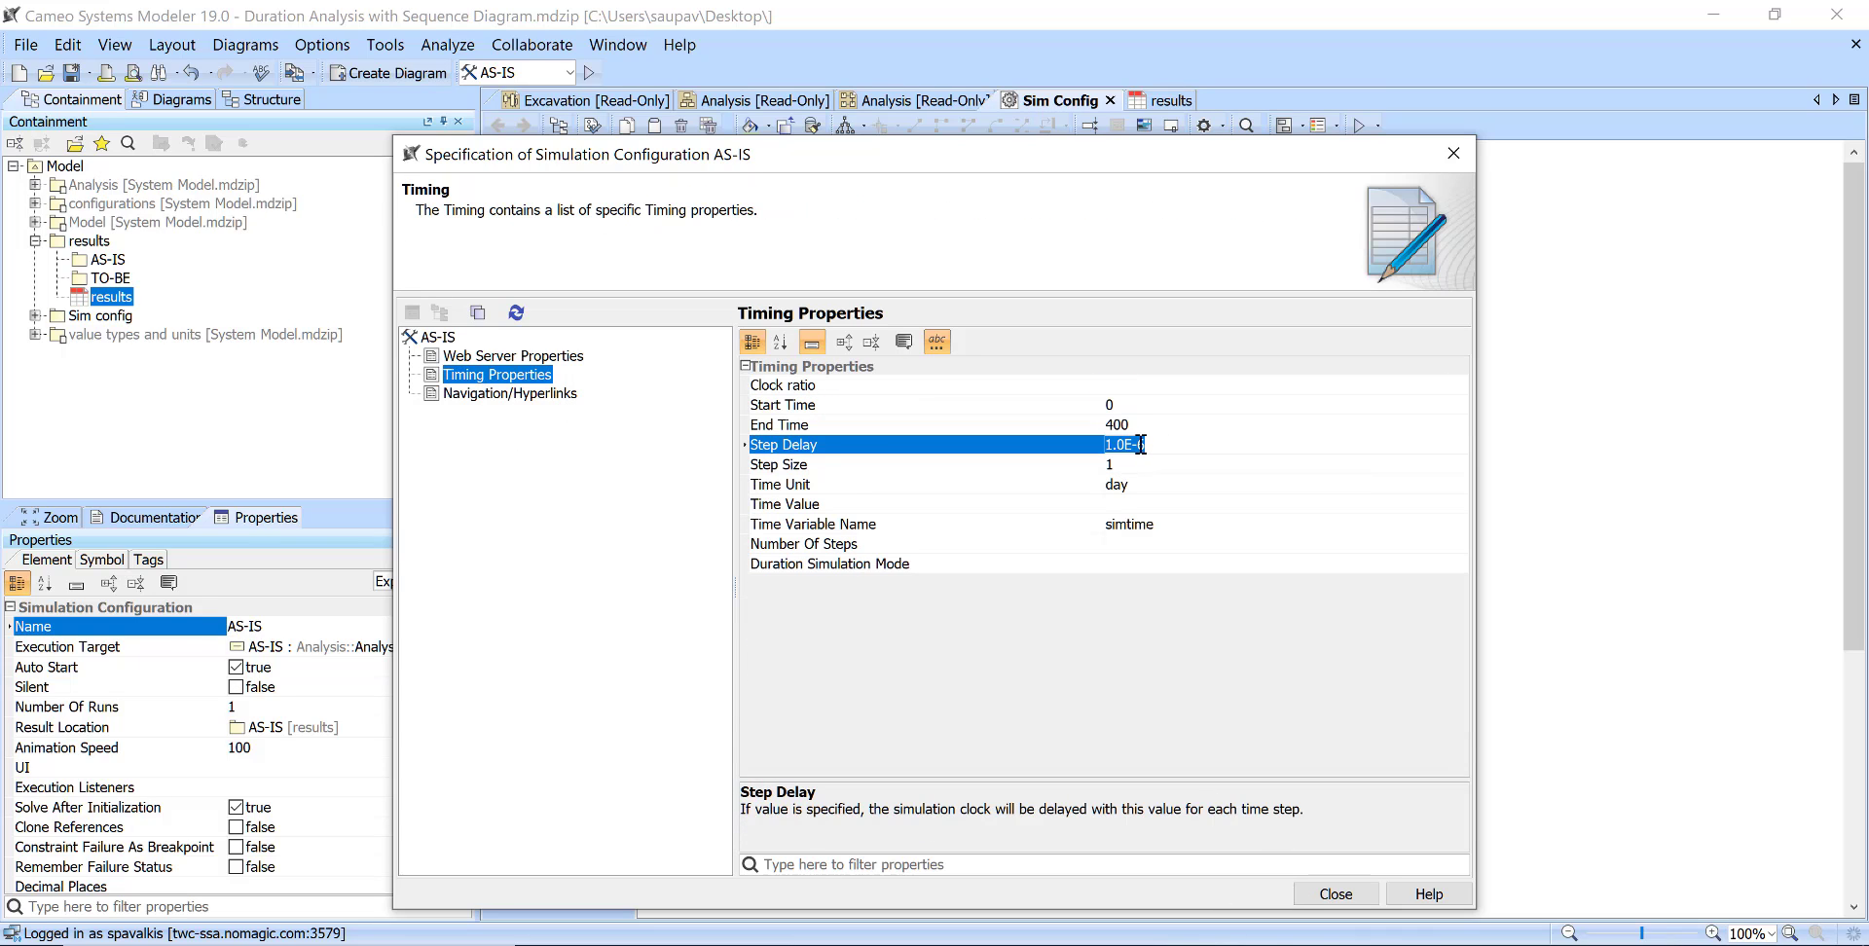
{"action": "left_click_drag", "start_coordinate": [1139, 445], "coordinate": [1154, 446]}
{"action": "left_click", "coordinate": [1339, 893]}
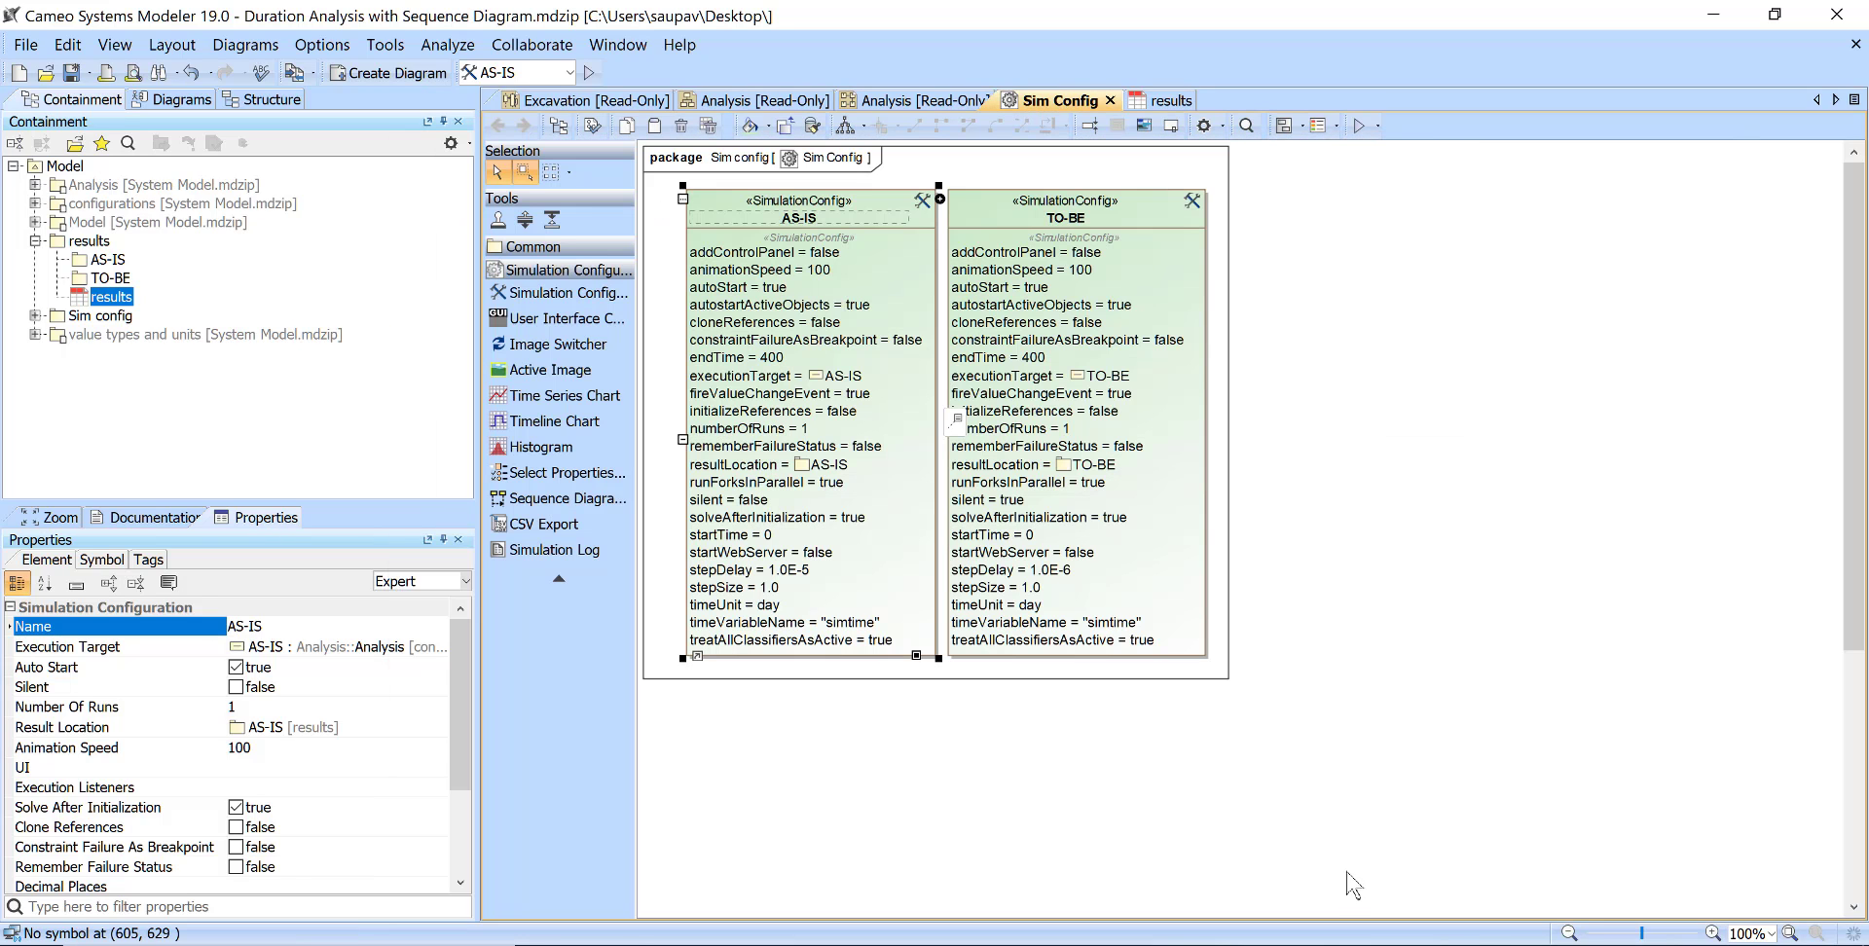
{"action": "left_click", "coordinate": [1363, 664]}
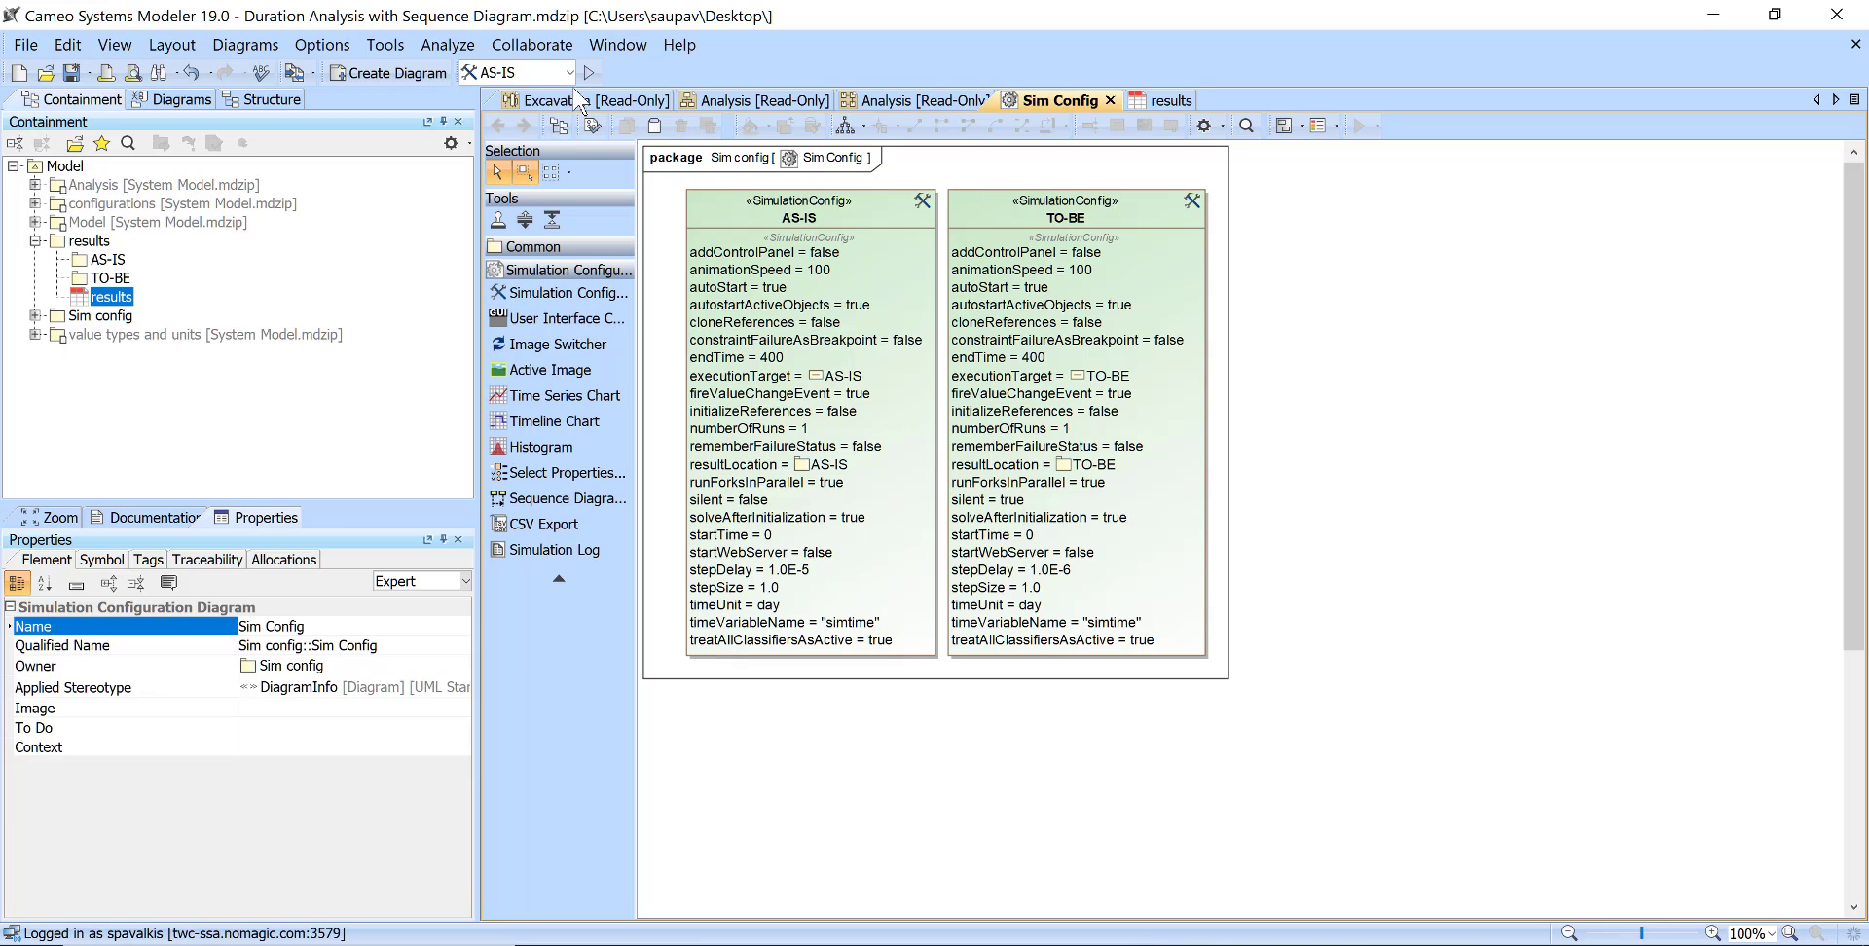
Run the AS-IS simulation configuration and follow its animation through the Excavation sequence diagram
{"action": "left_click", "coordinate": [584, 101]}
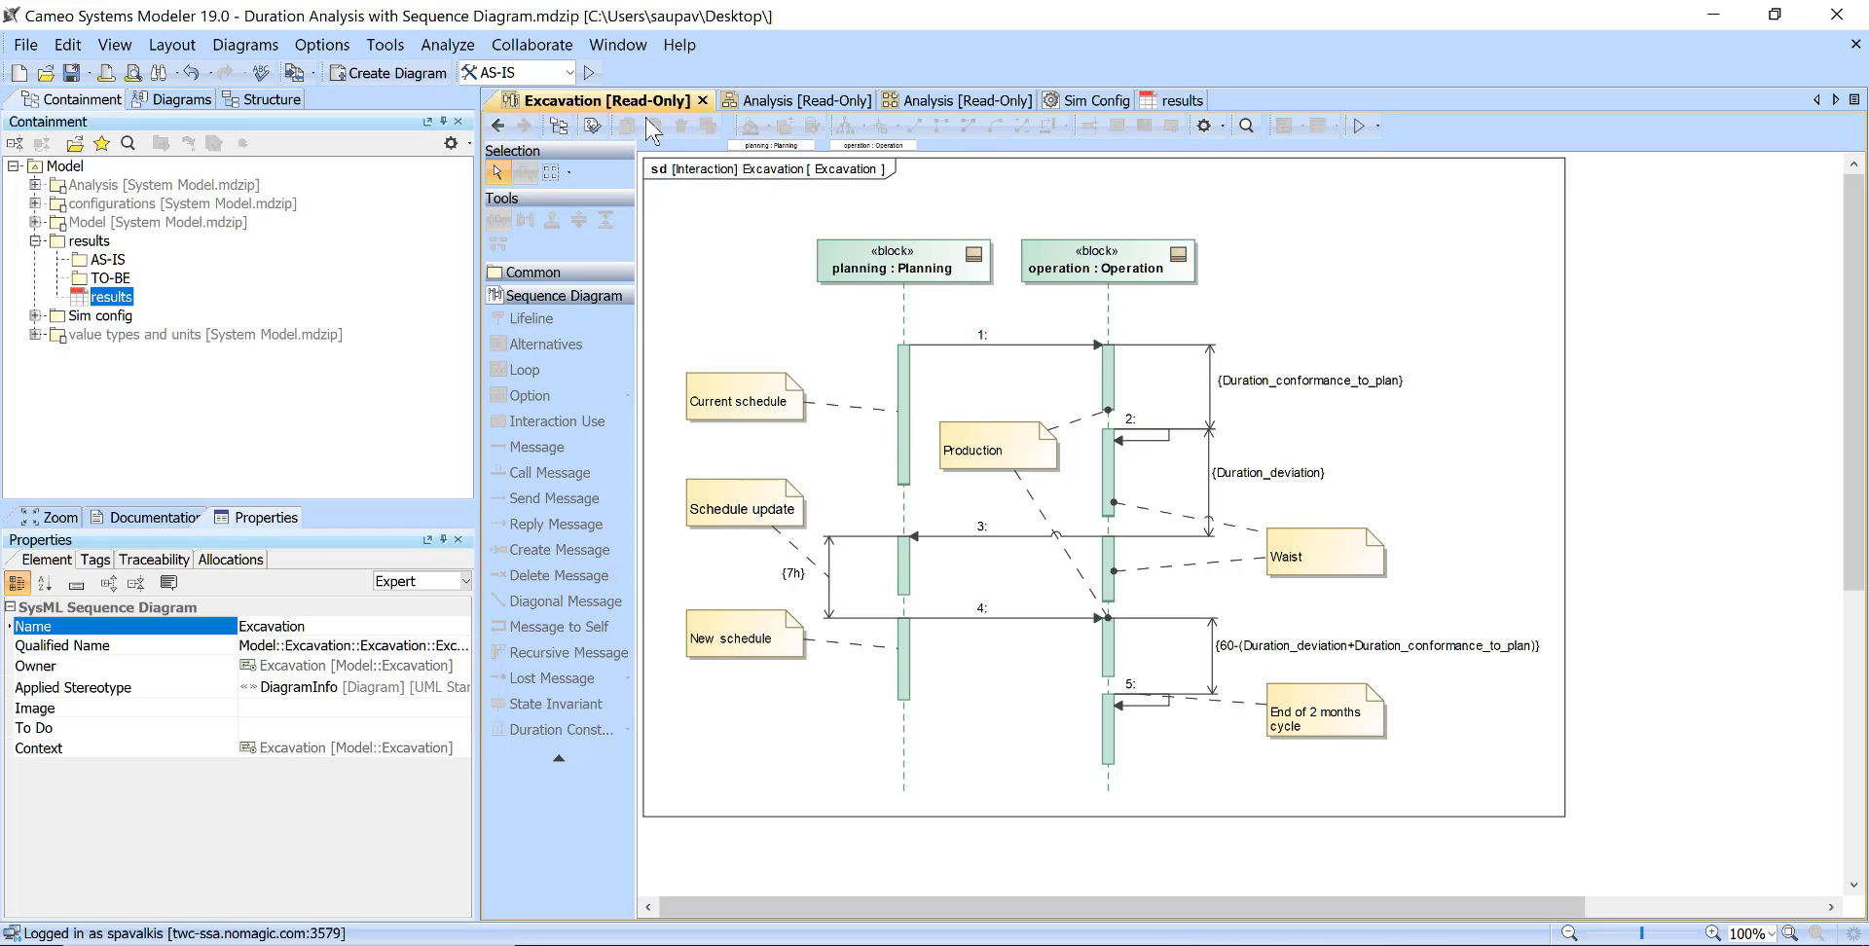
{"action": "left_click", "coordinate": [591, 75]}
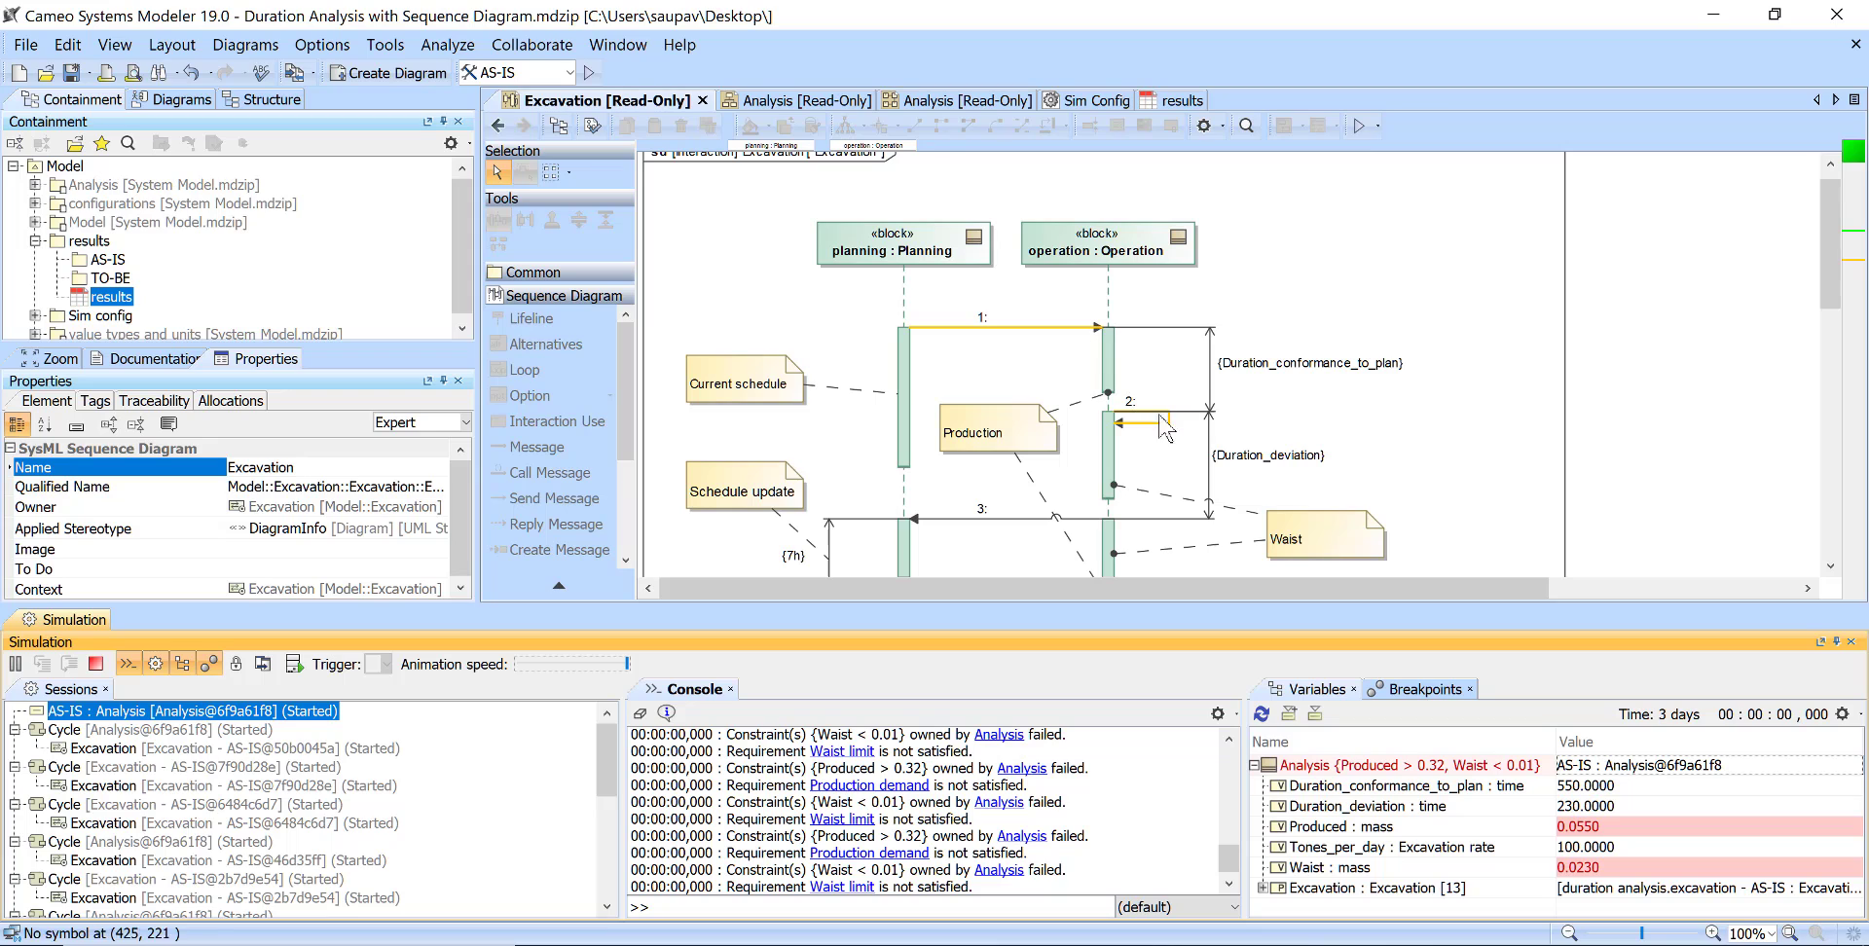
{"action": "scroll", "coordinate": [1165, 368], "scroll_direction": "down", "scroll_amount": 3}
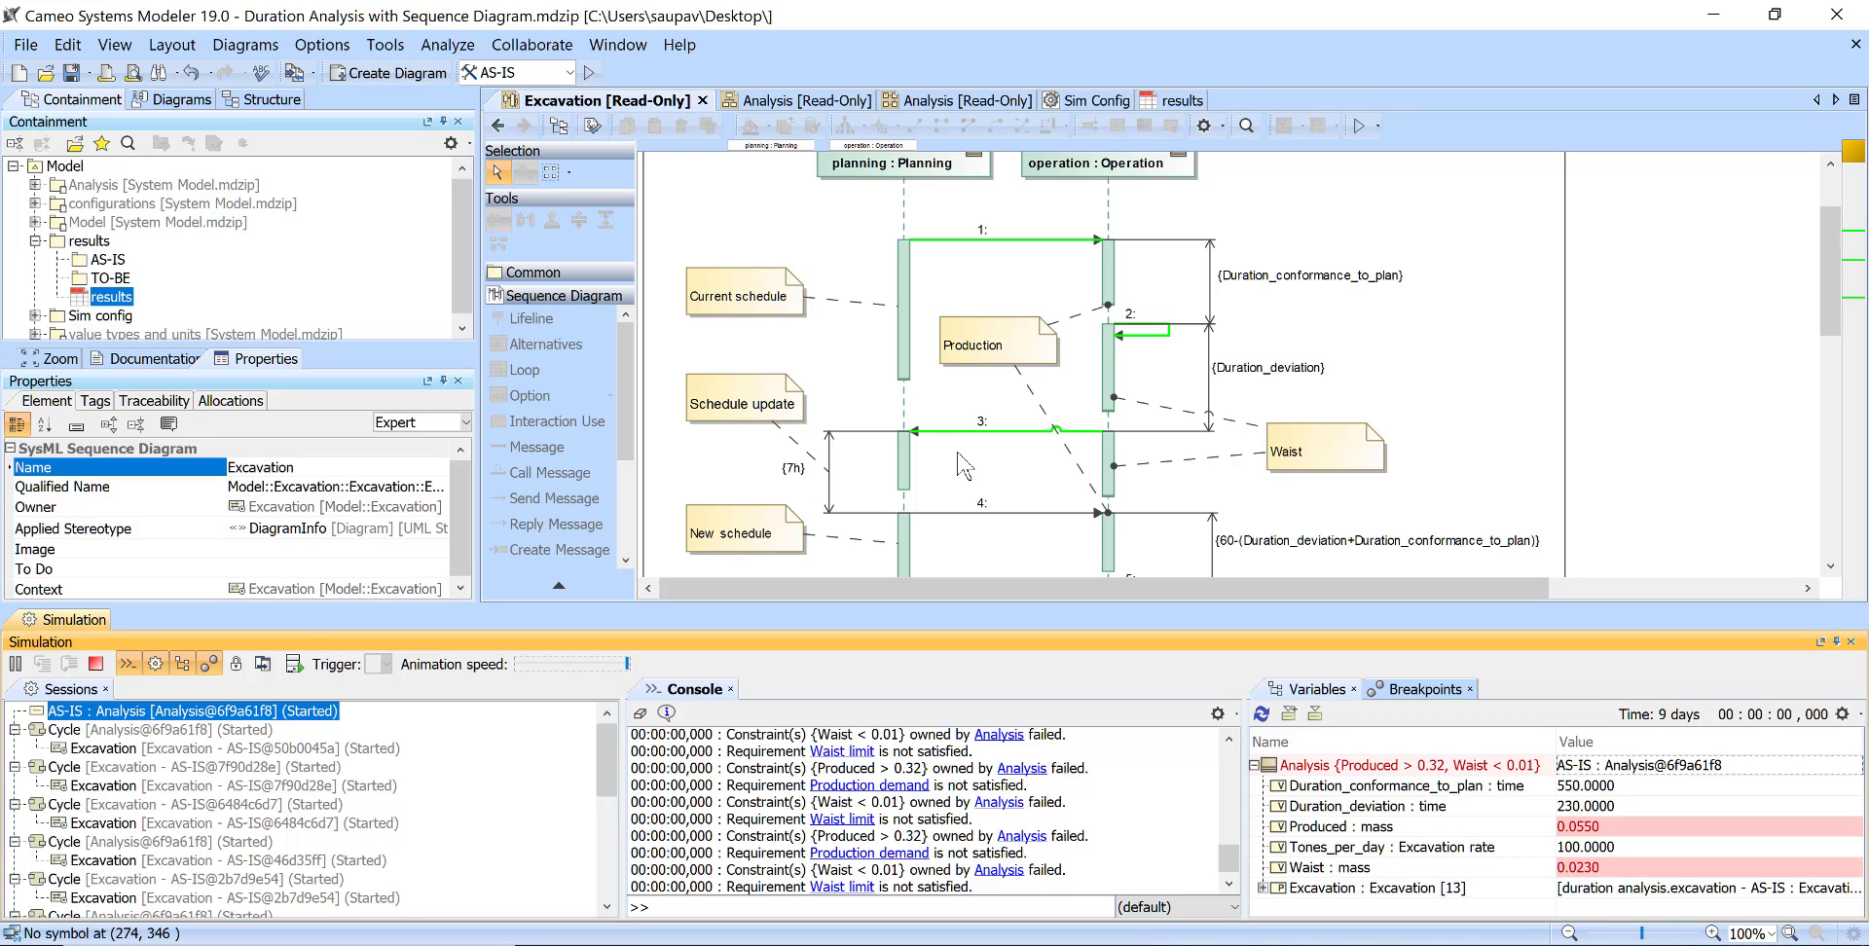
{"action": "scroll", "coordinate": [1051, 448], "scroll_direction": "down", "scroll_amount": 2}
{"action": "scroll", "coordinate": [1012, 427], "scroll_direction": "down", "scroll_amount": 3}
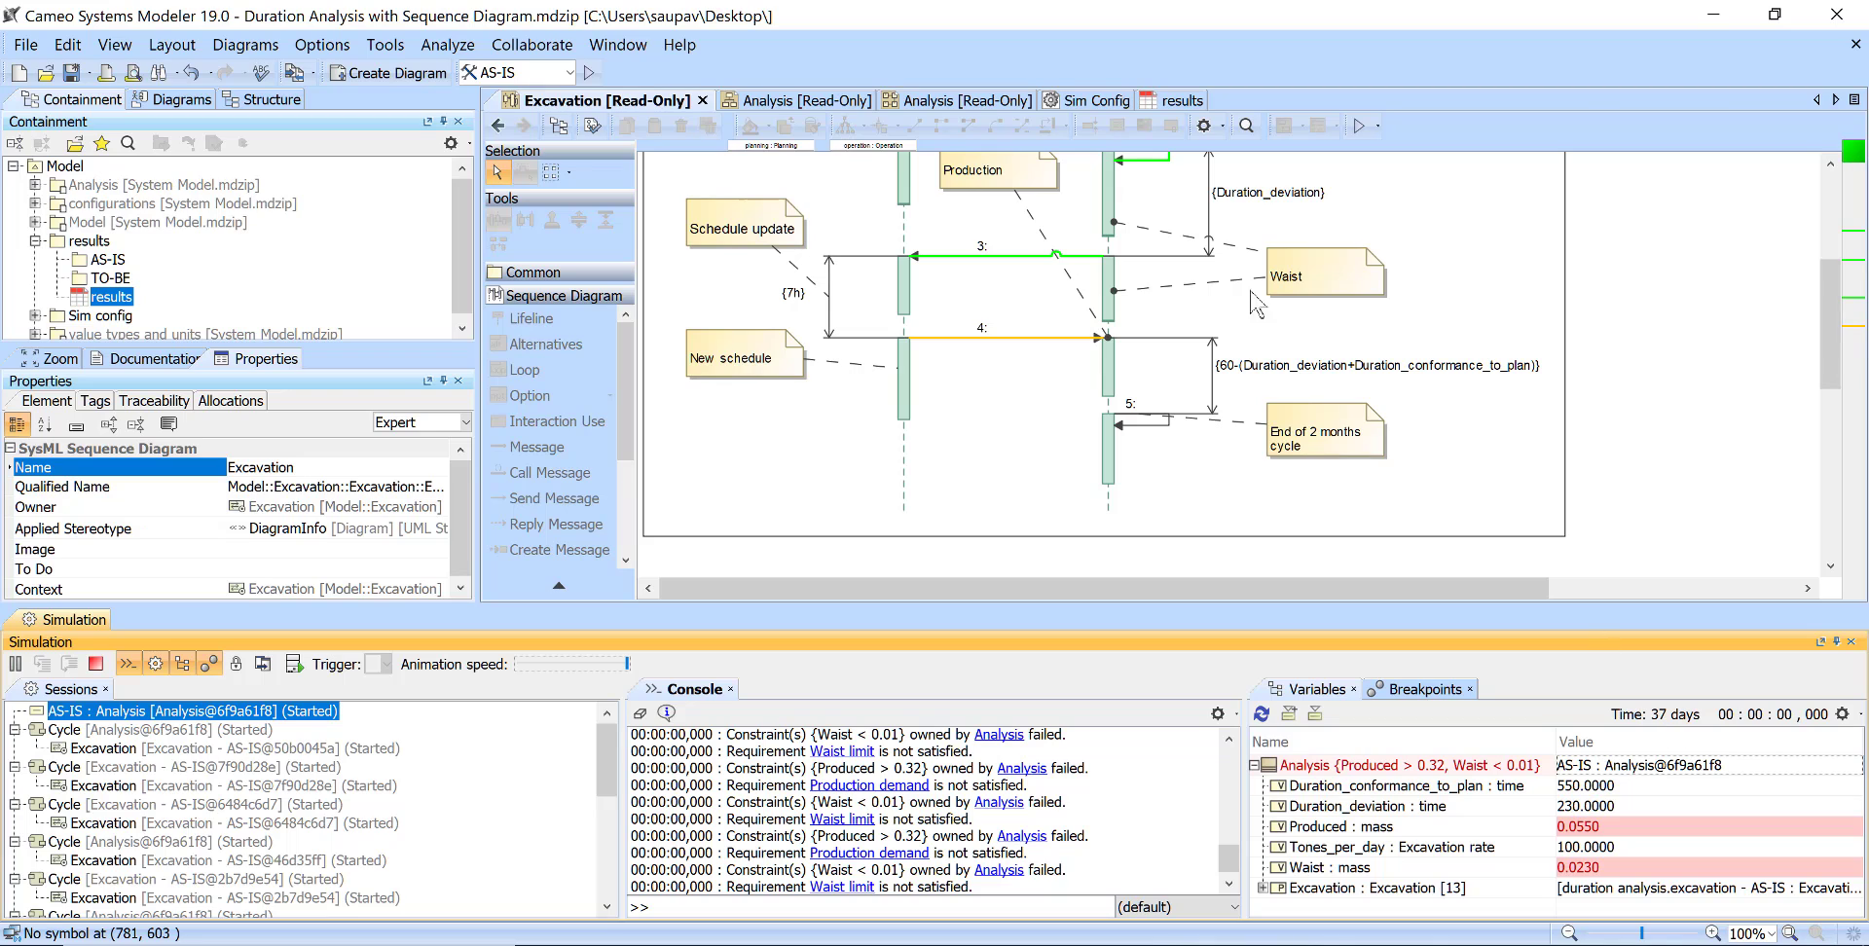
{"action": "scroll", "coordinate": [1043, 258], "scroll_direction": "up", "scroll_amount": 3}
{"action": "scroll", "coordinate": [1228, 303], "scroll_direction": "down", "scroll_amount": 3}
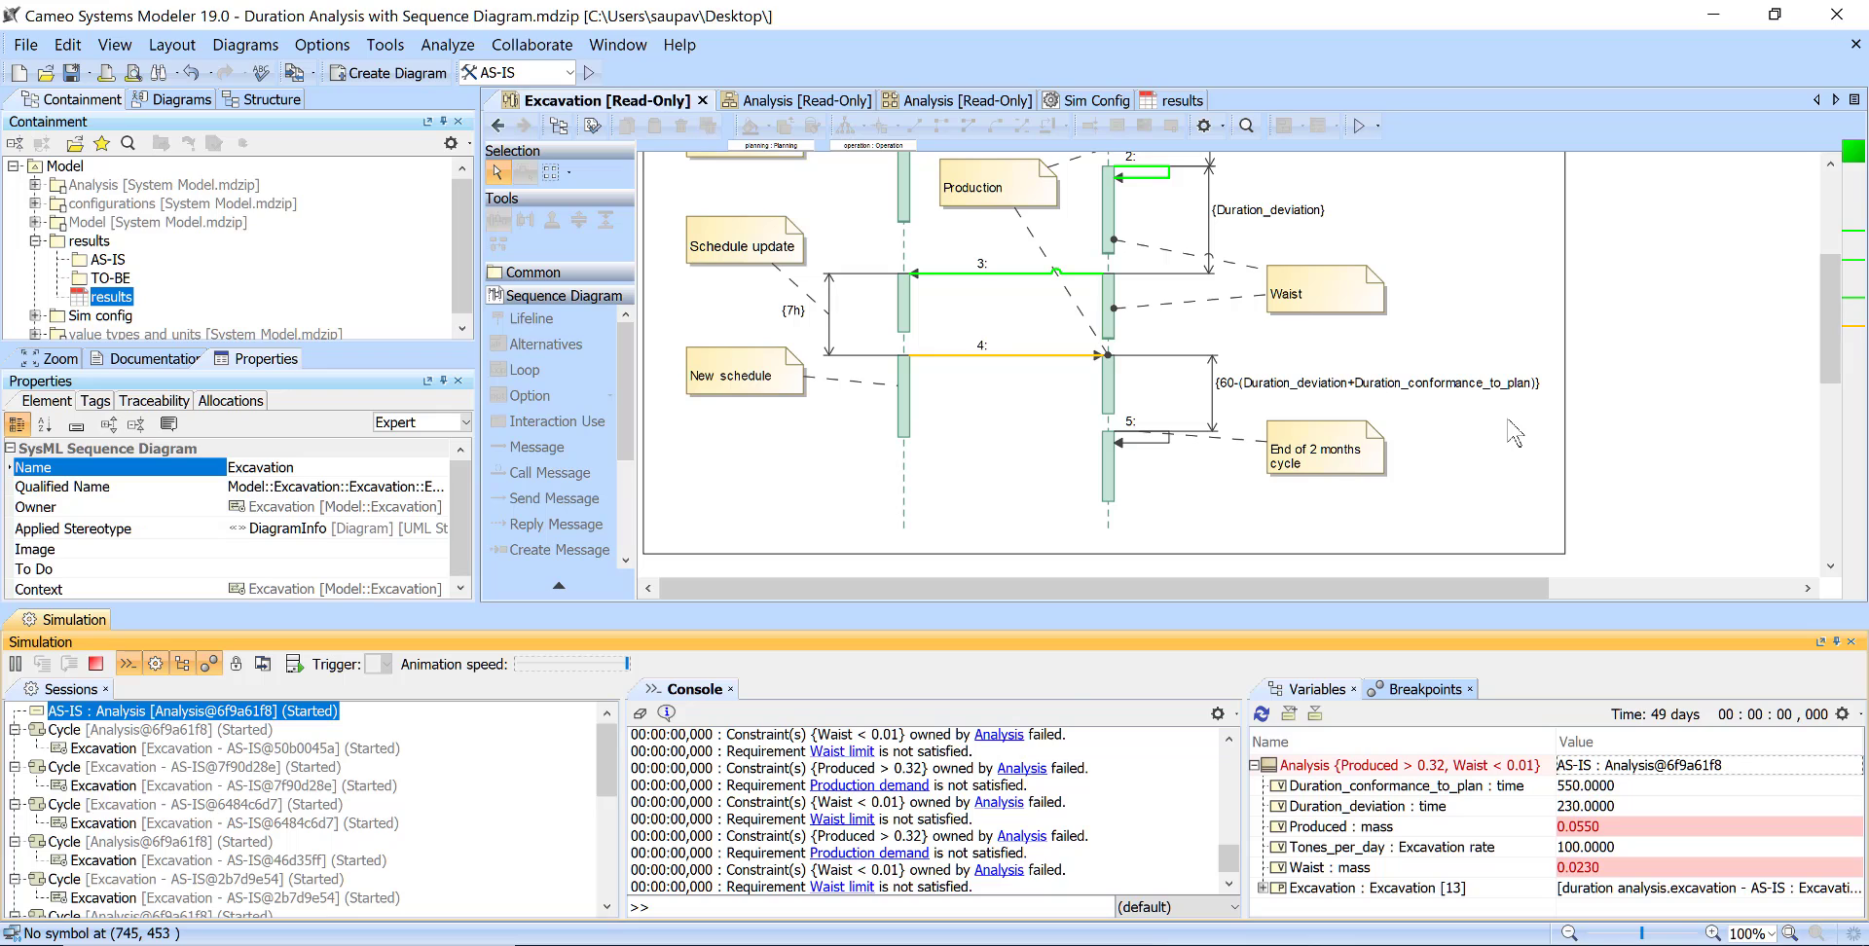
Terminate the AS-IS simulation, review and clear its console messages, and close the Simulation window
{"action": "left_click", "coordinate": [639, 712]}
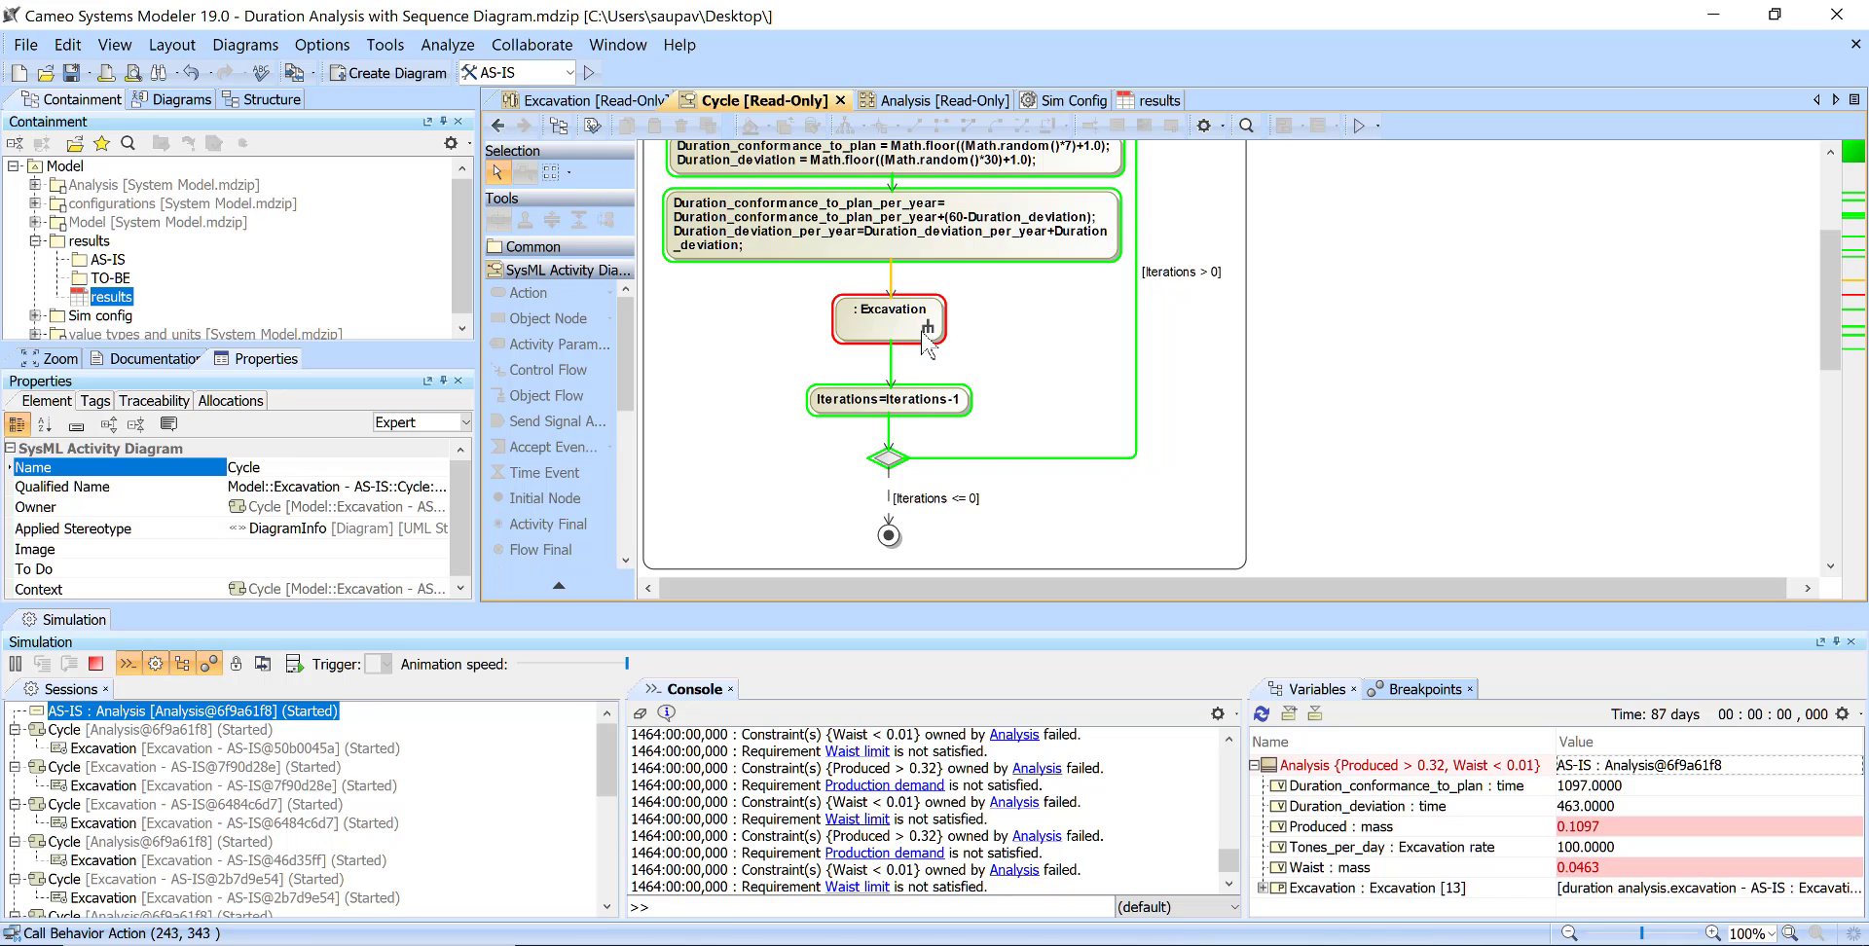
{"action": "left_click", "coordinate": [96, 664]}
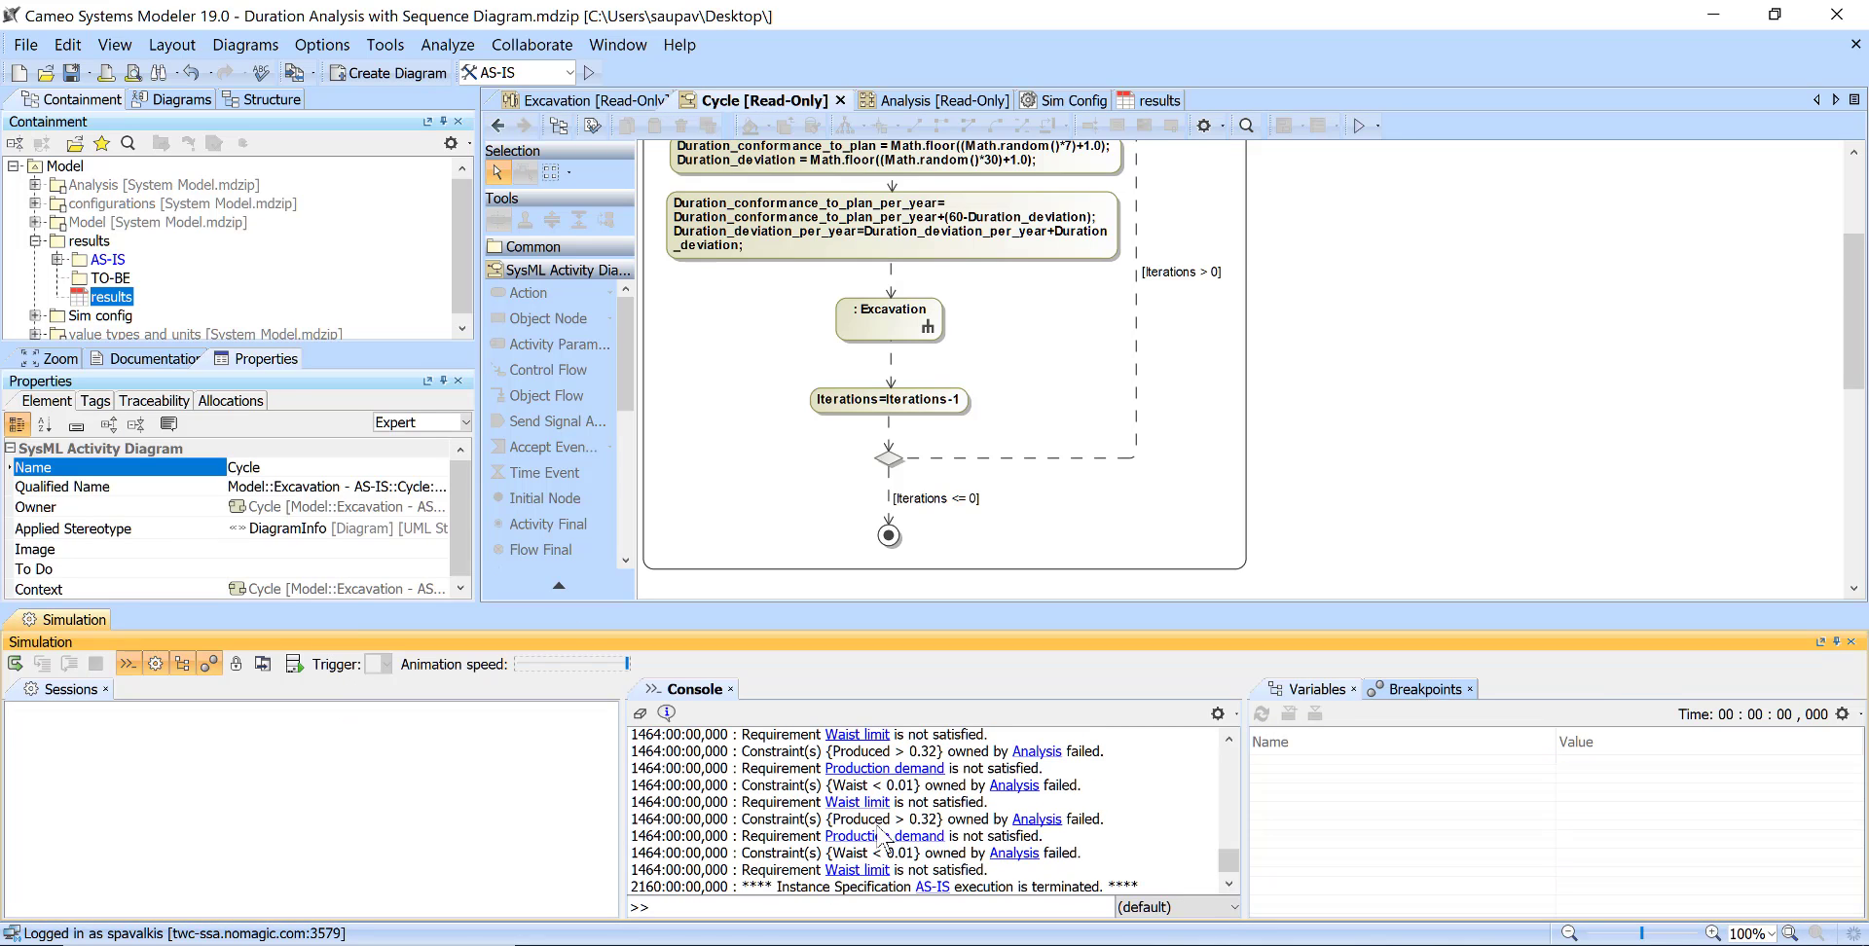
{"action": "scroll", "coordinate": [1037, 793], "scroll_direction": "up", "scroll_amount": 2}
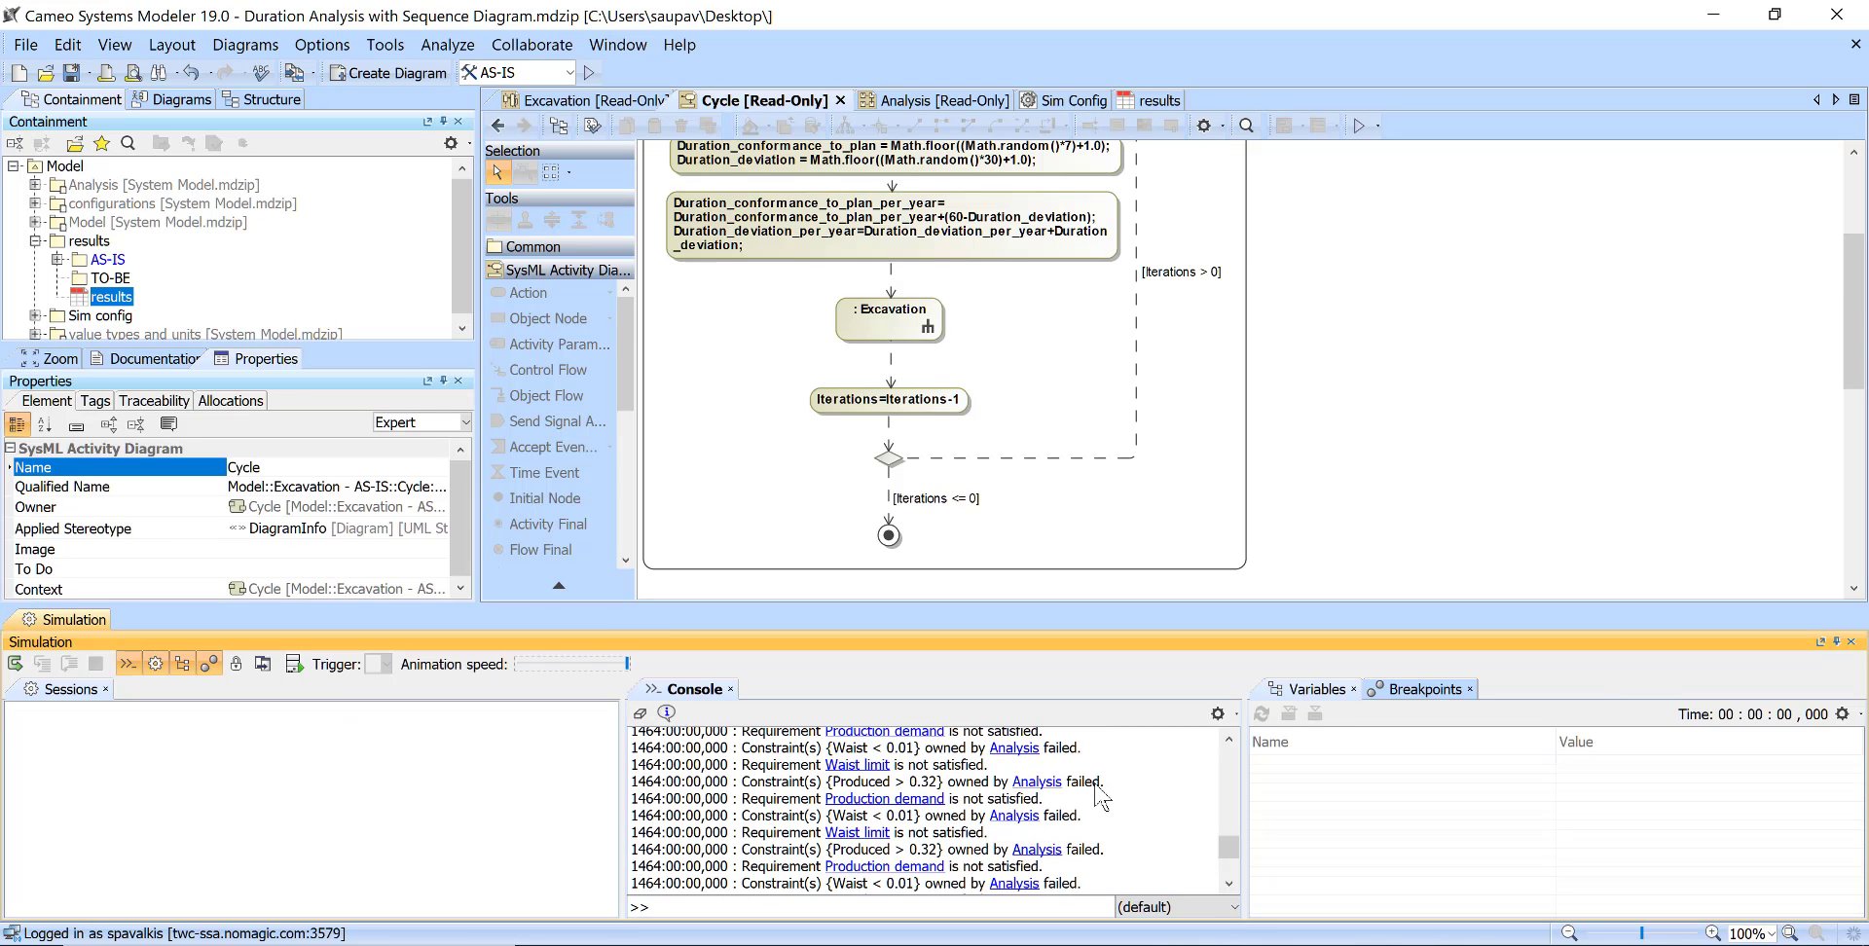
{"action": "scroll", "coordinate": [1097, 790], "scroll_direction": "down", "scroll_amount": 2}
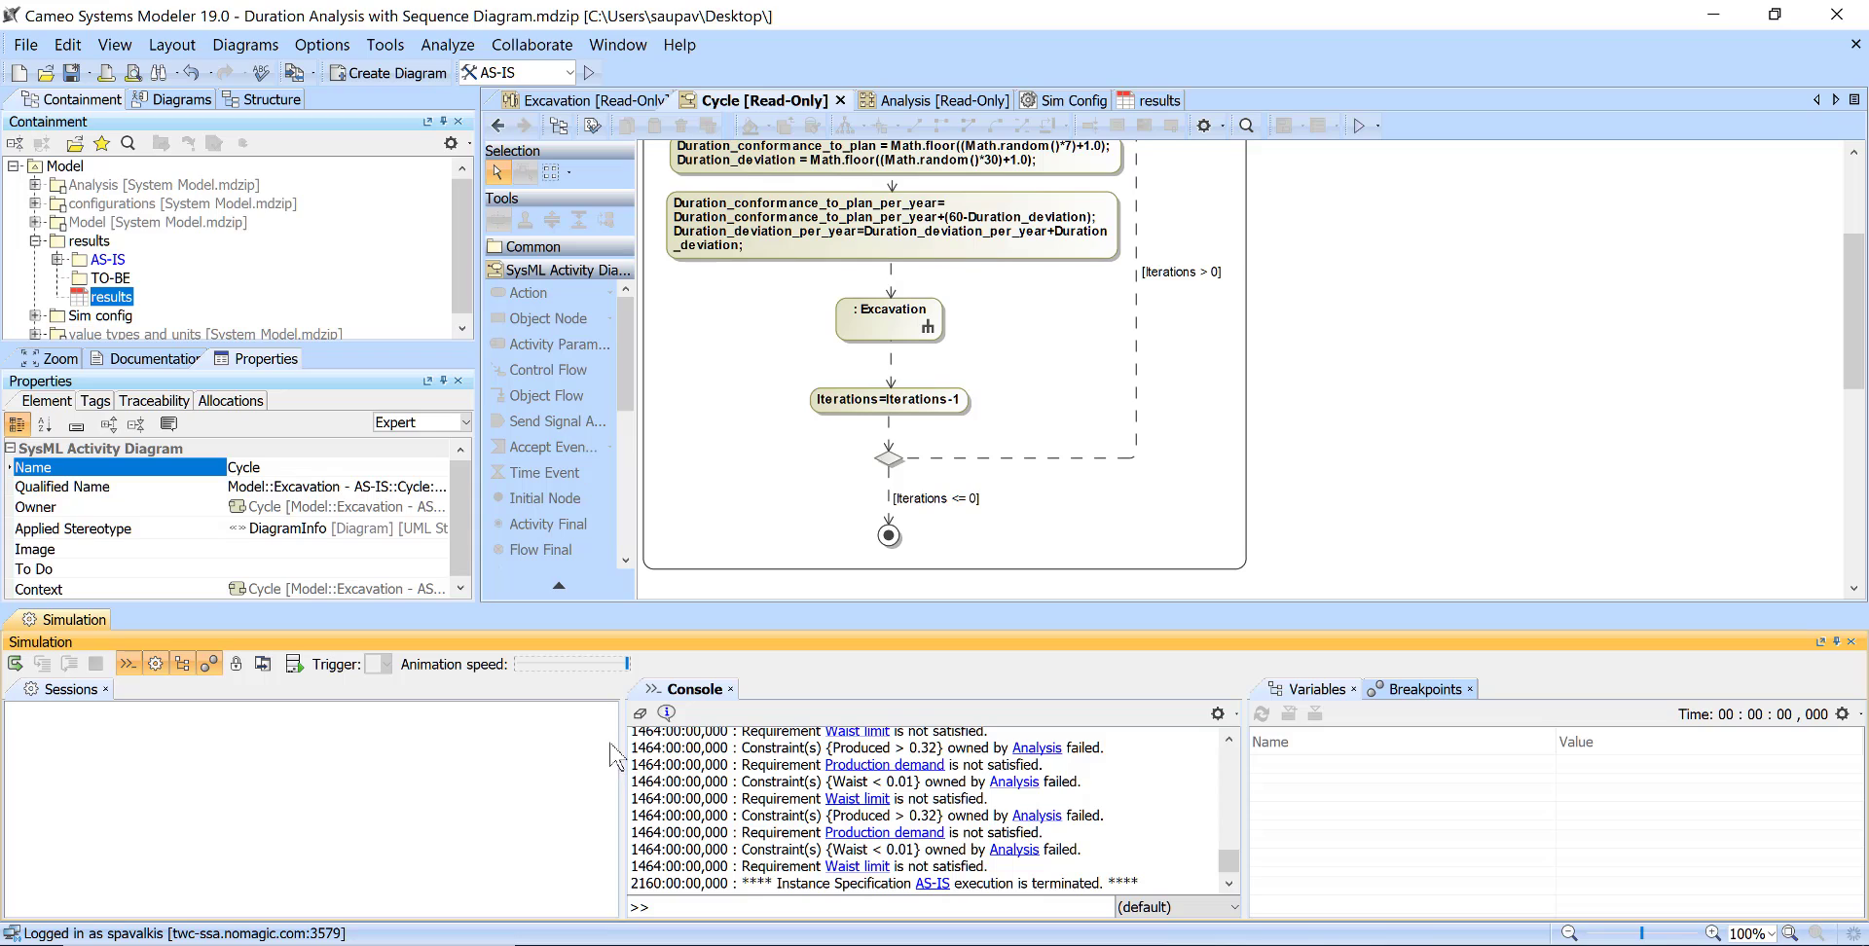
{"action": "left_click", "coordinate": [640, 715]}
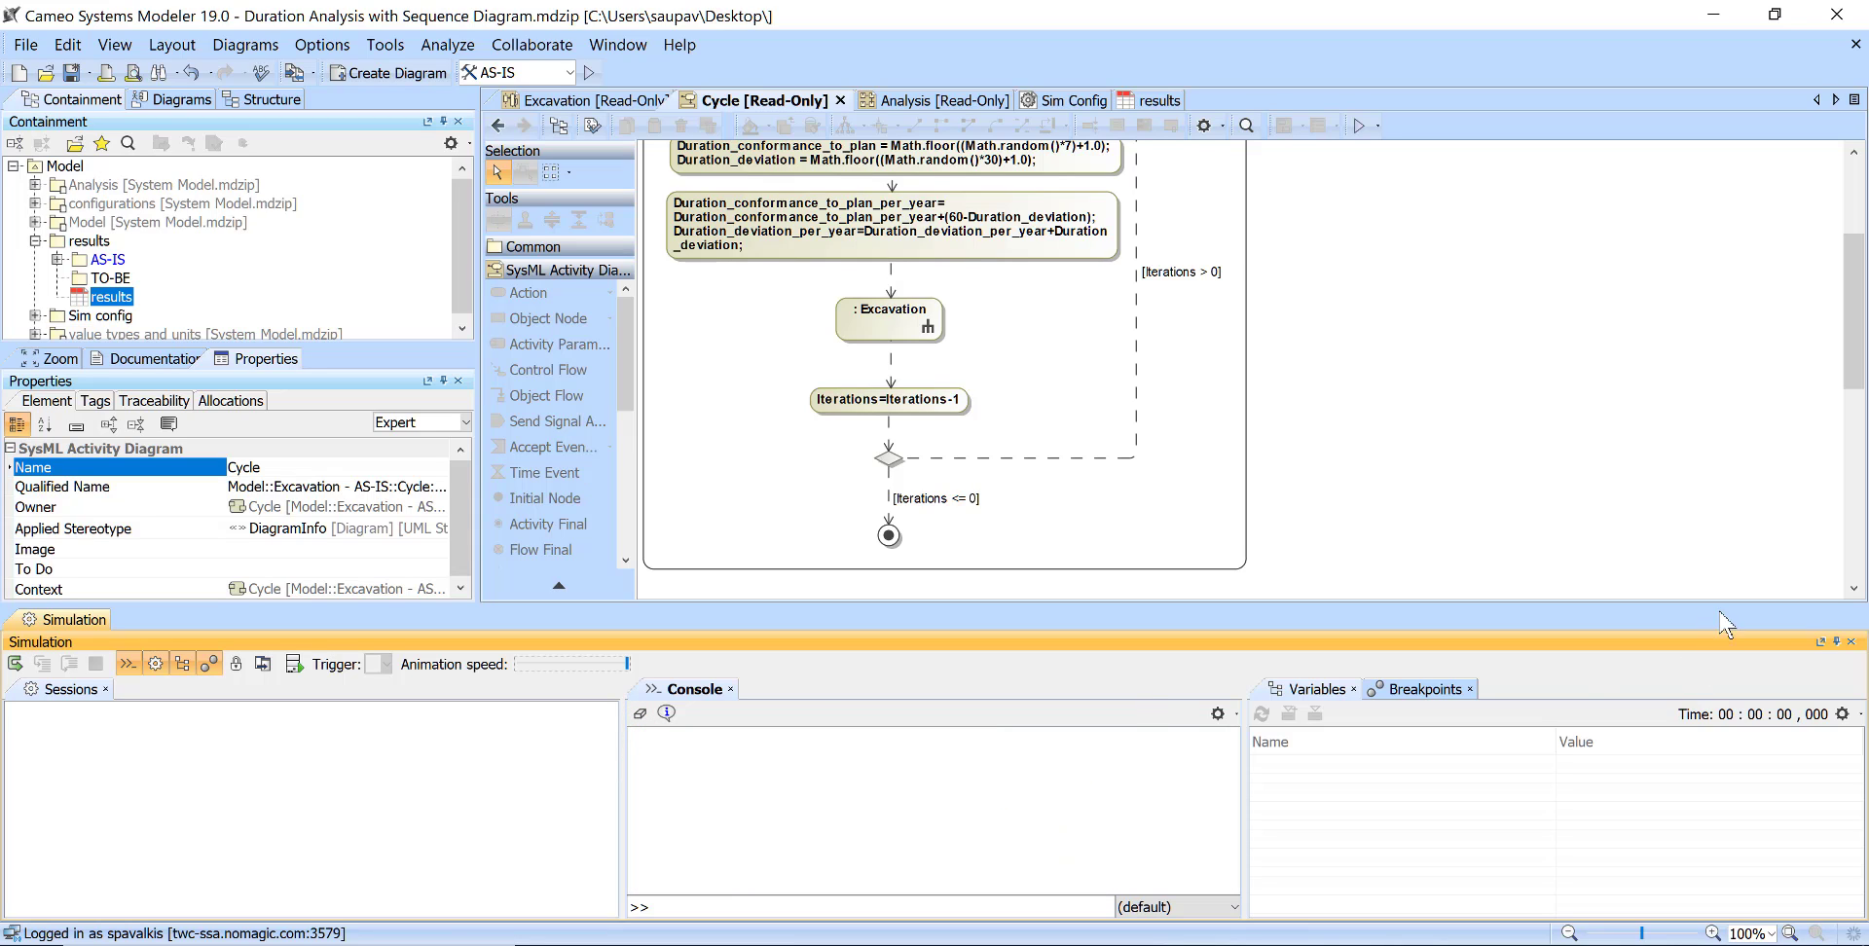
{"action": "left_click", "coordinate": [1853, 645]}
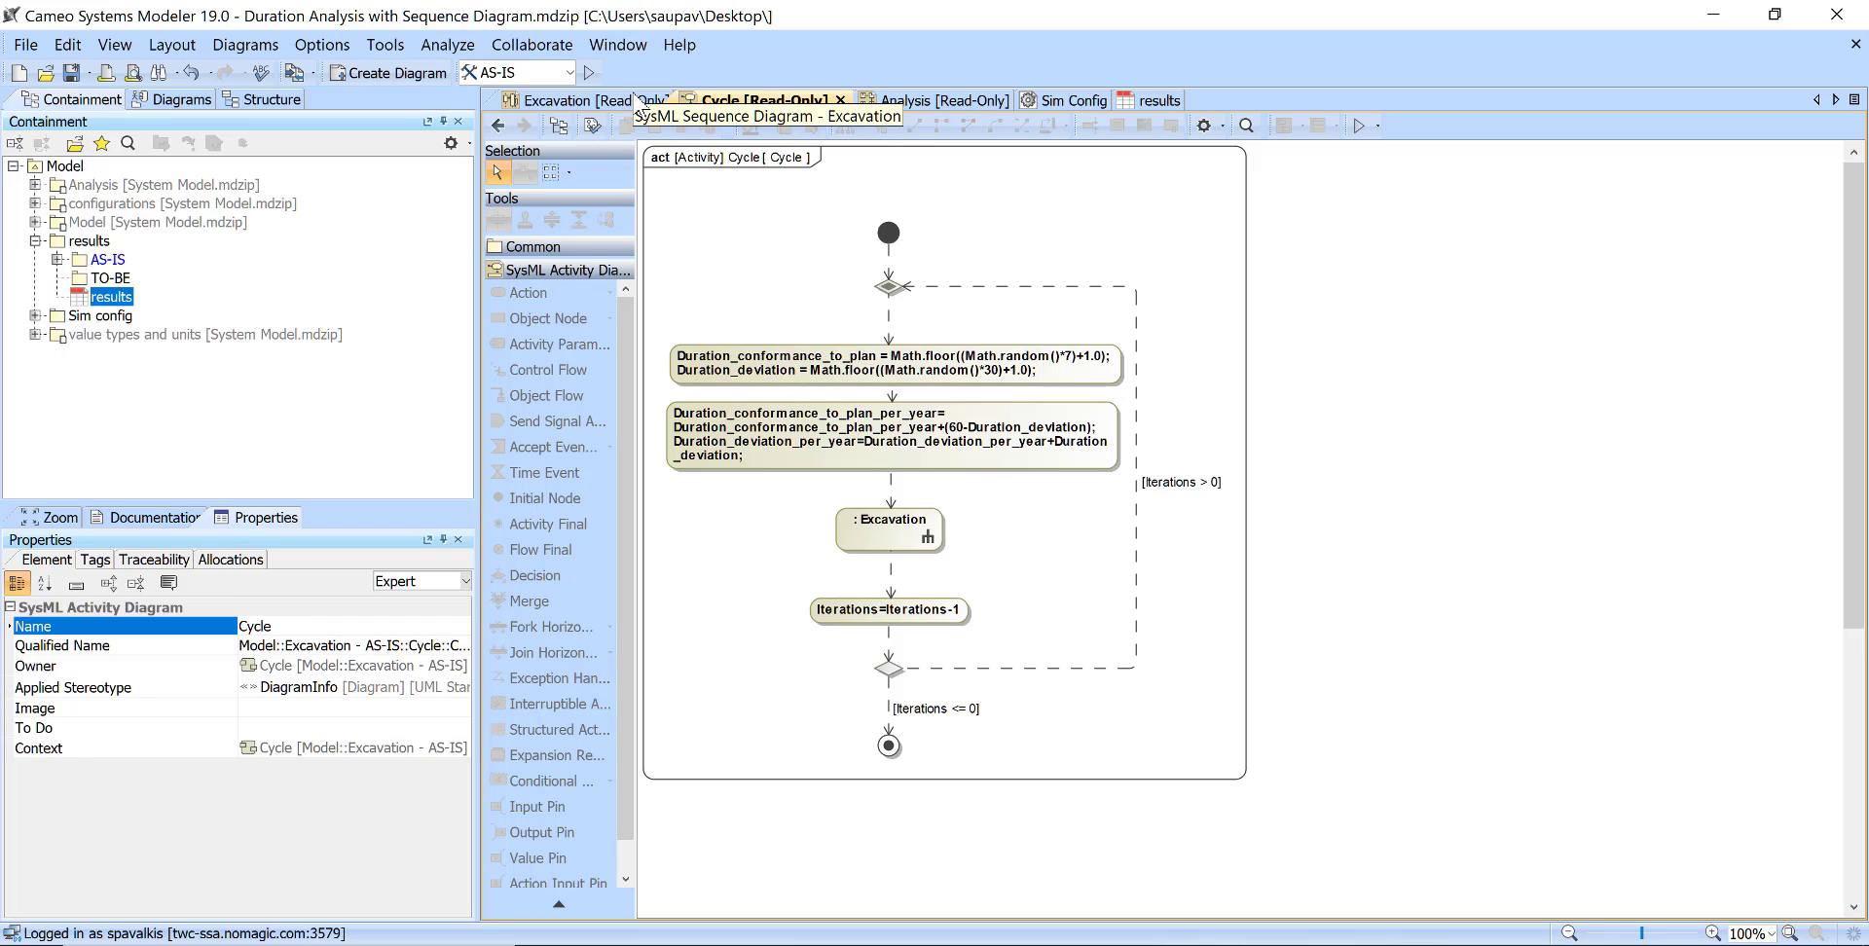
Examine the recorded AS-IS analysis instance in the results table, checking Produced and Waist against their requirements
{"action": "left_click", "coordinate": [497, 127]}
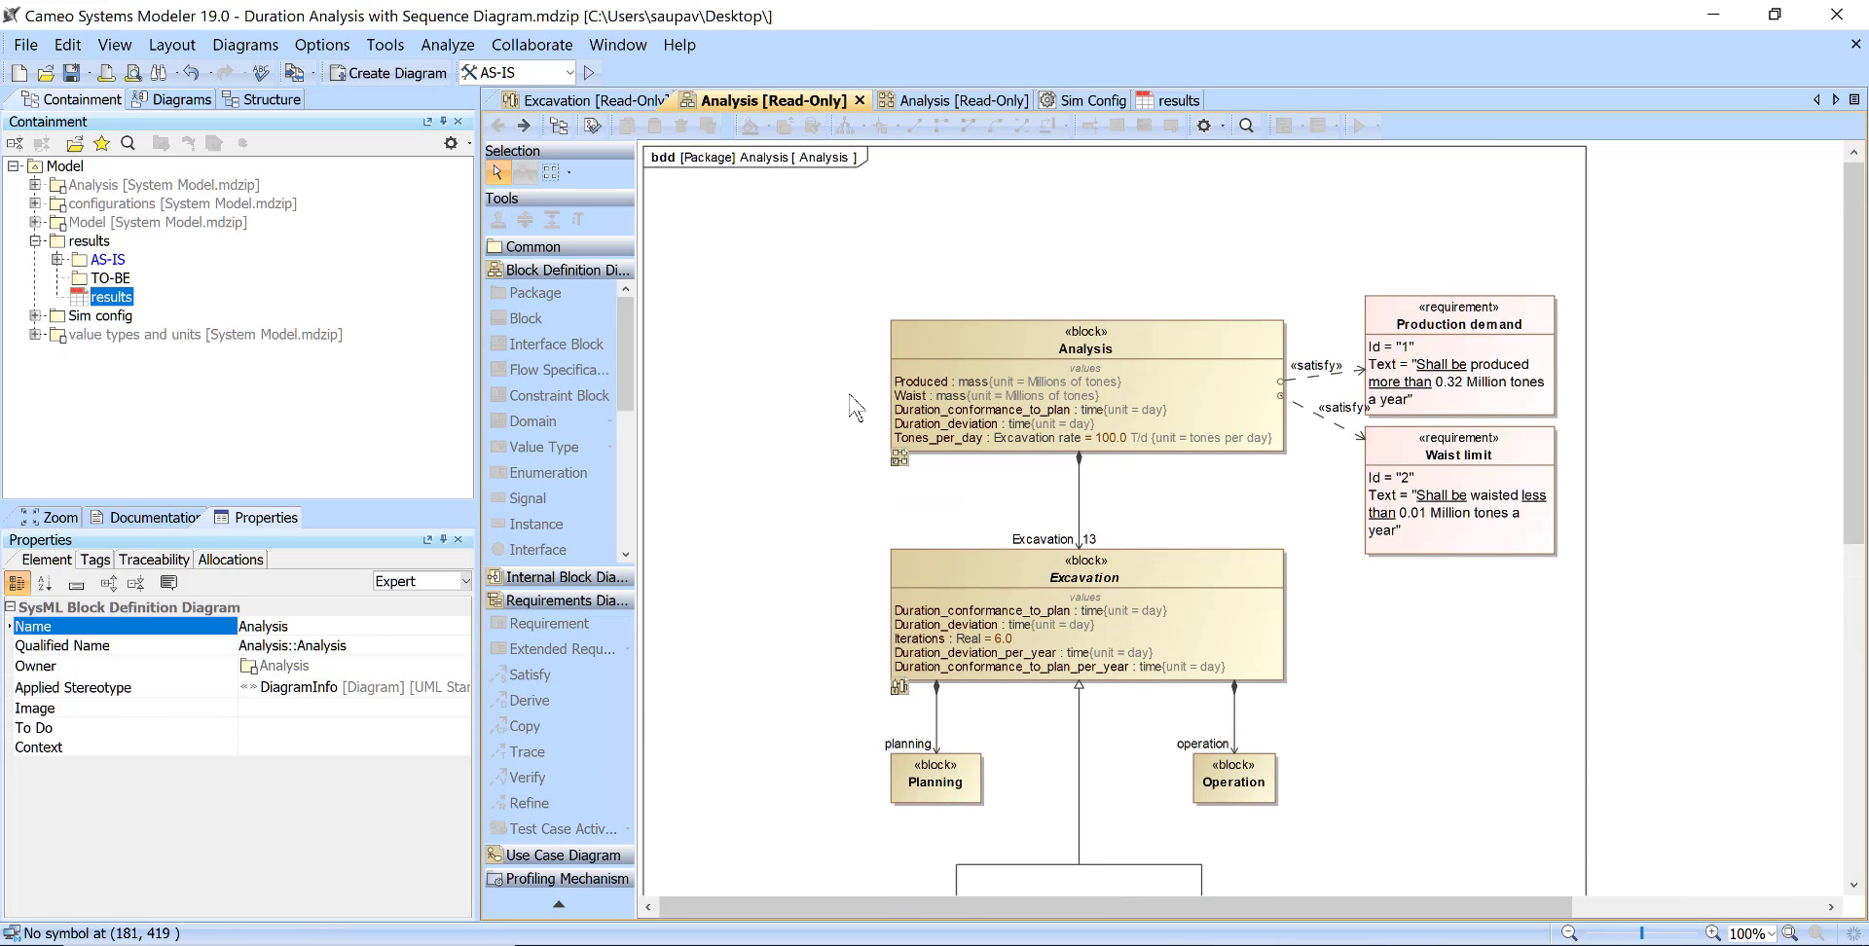
{"action": "left_click", "coordinate": [1168, 100]}
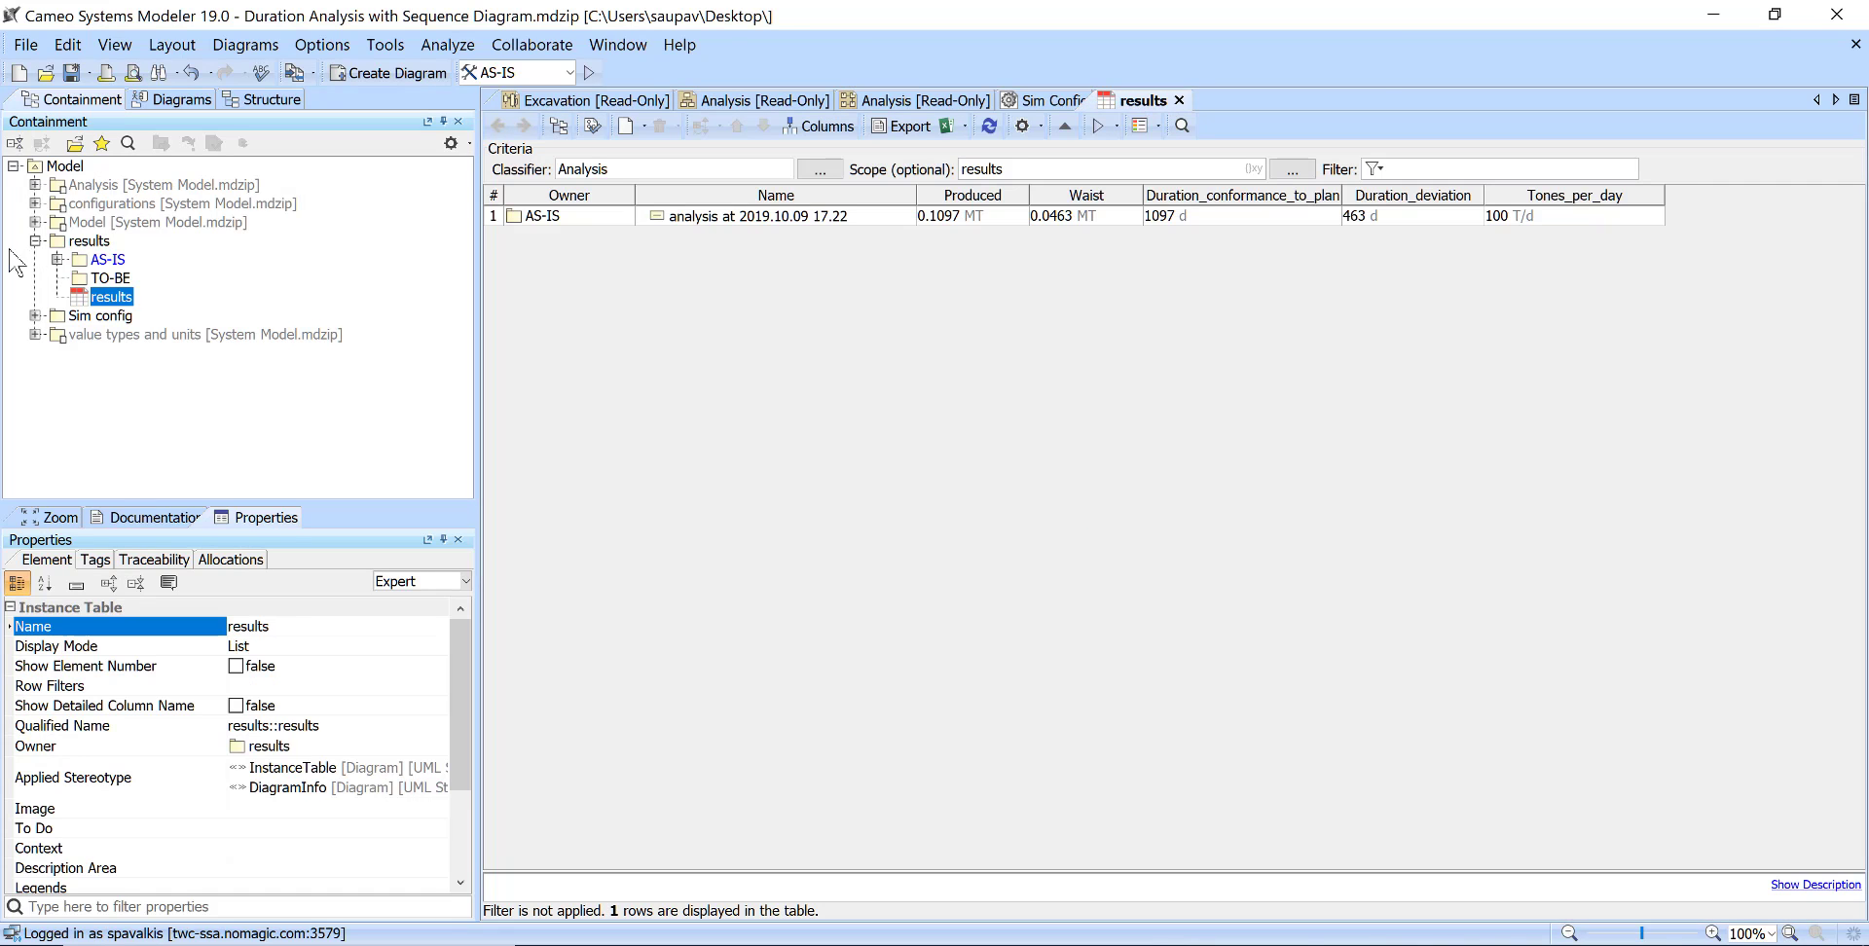
{"action": "left_click", "coordinate": [57, 260]}
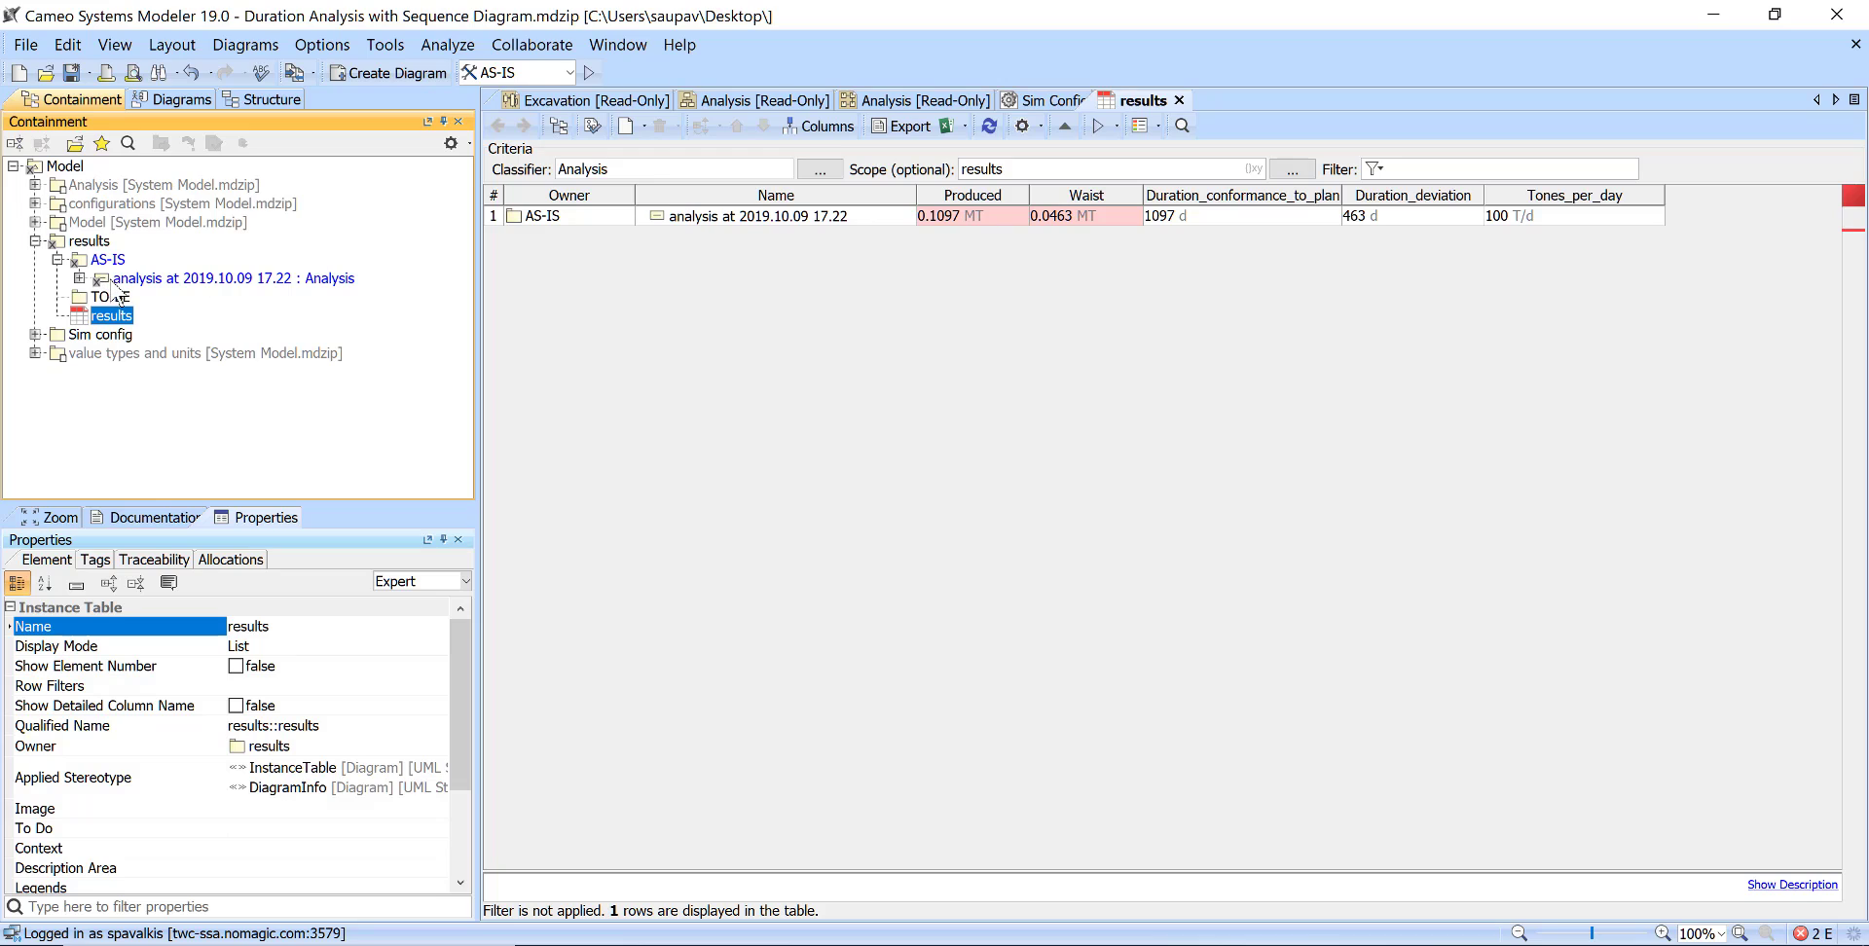
{"action": "left_click", "coordinate": [142, 279]}
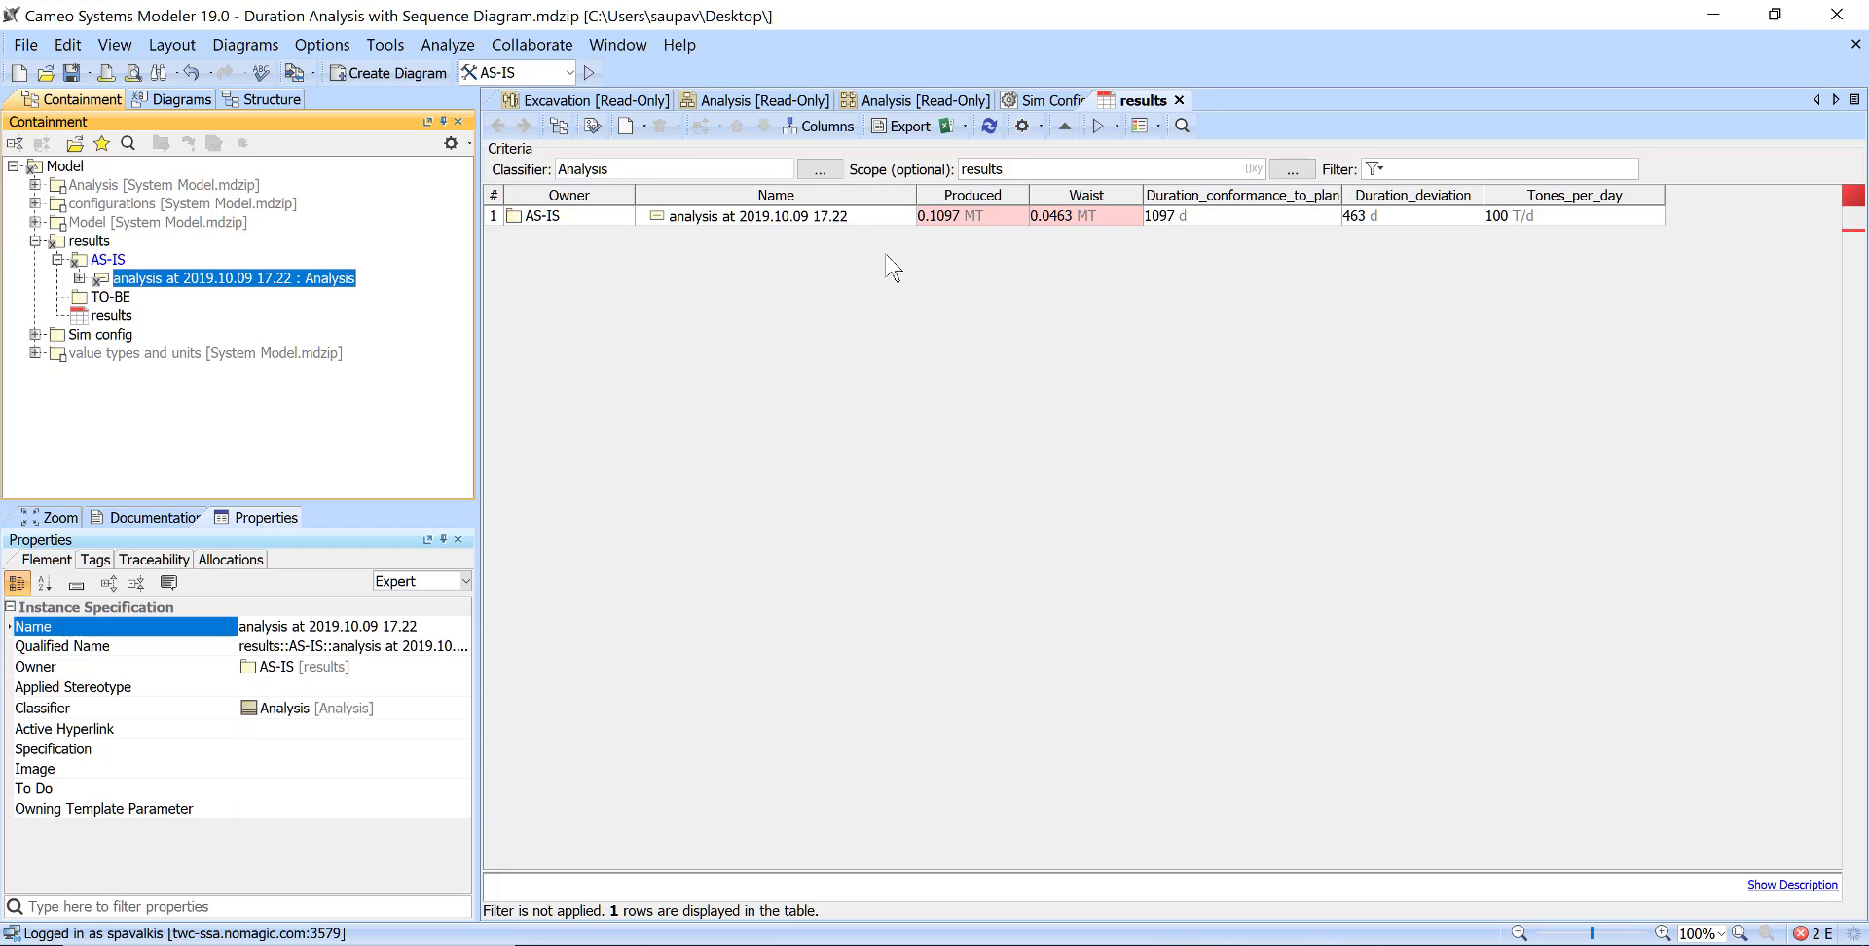
{"action": "mouse_move", "coordinate": [961, 224]}
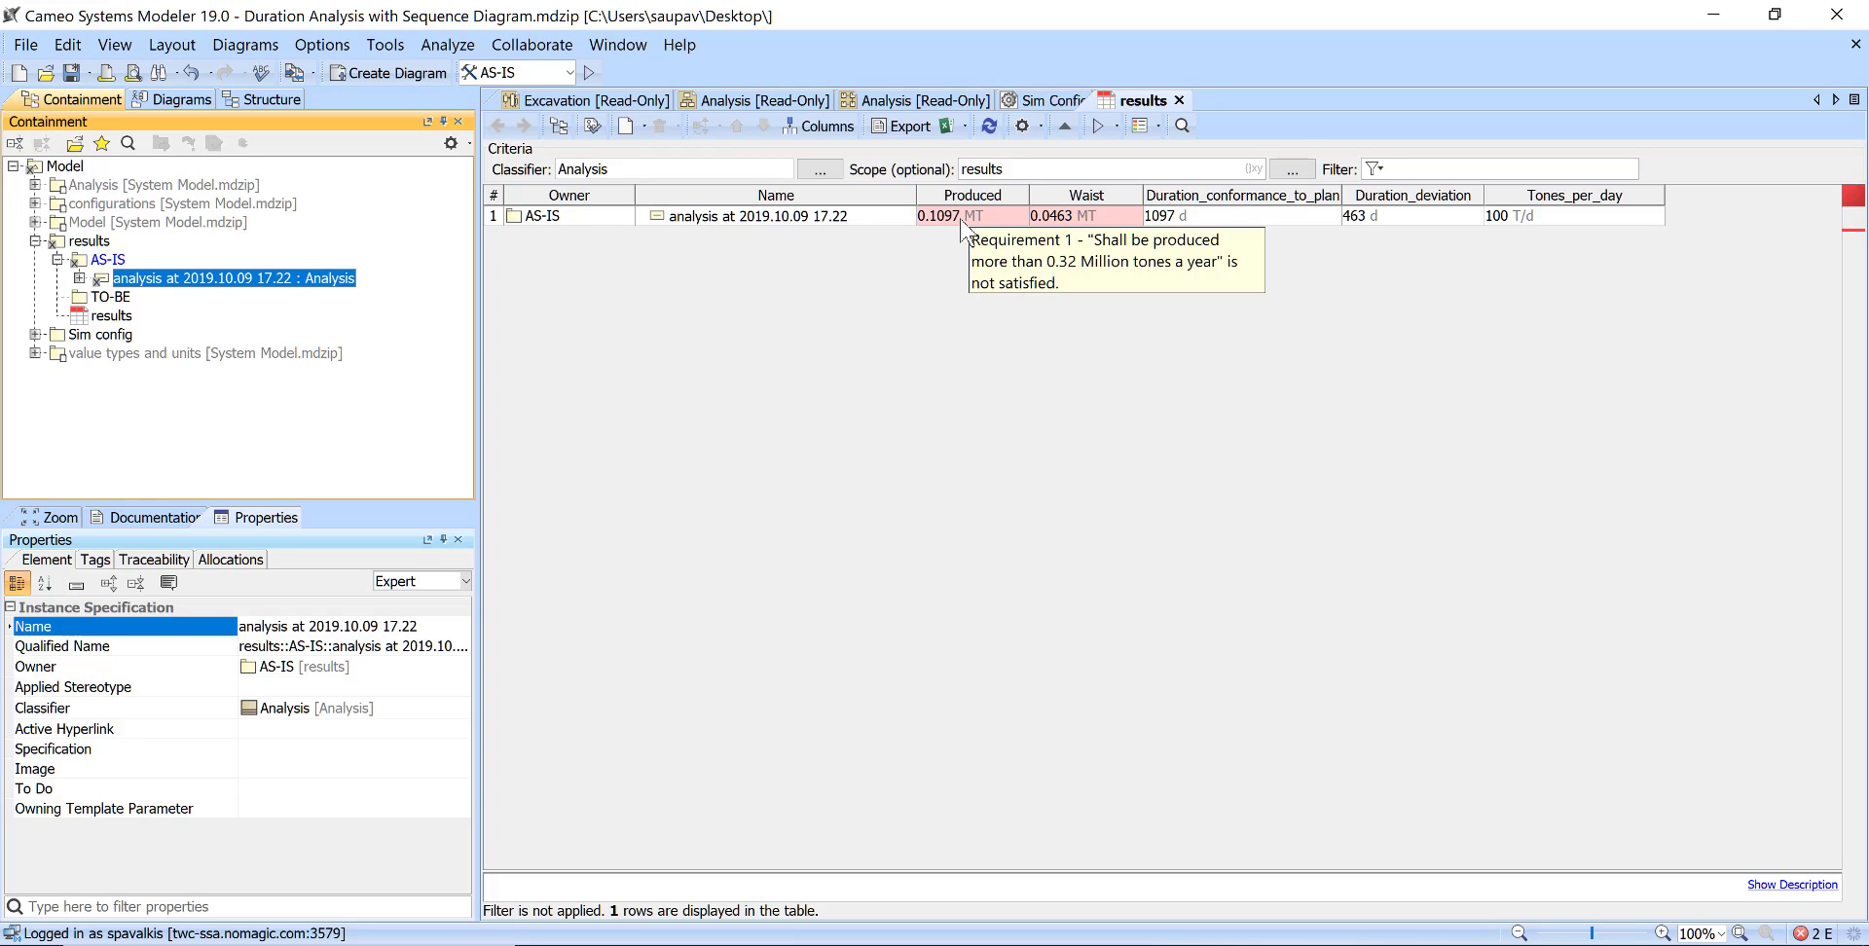
{"action": "mouse_move", "coordinate": [1068, 226]}
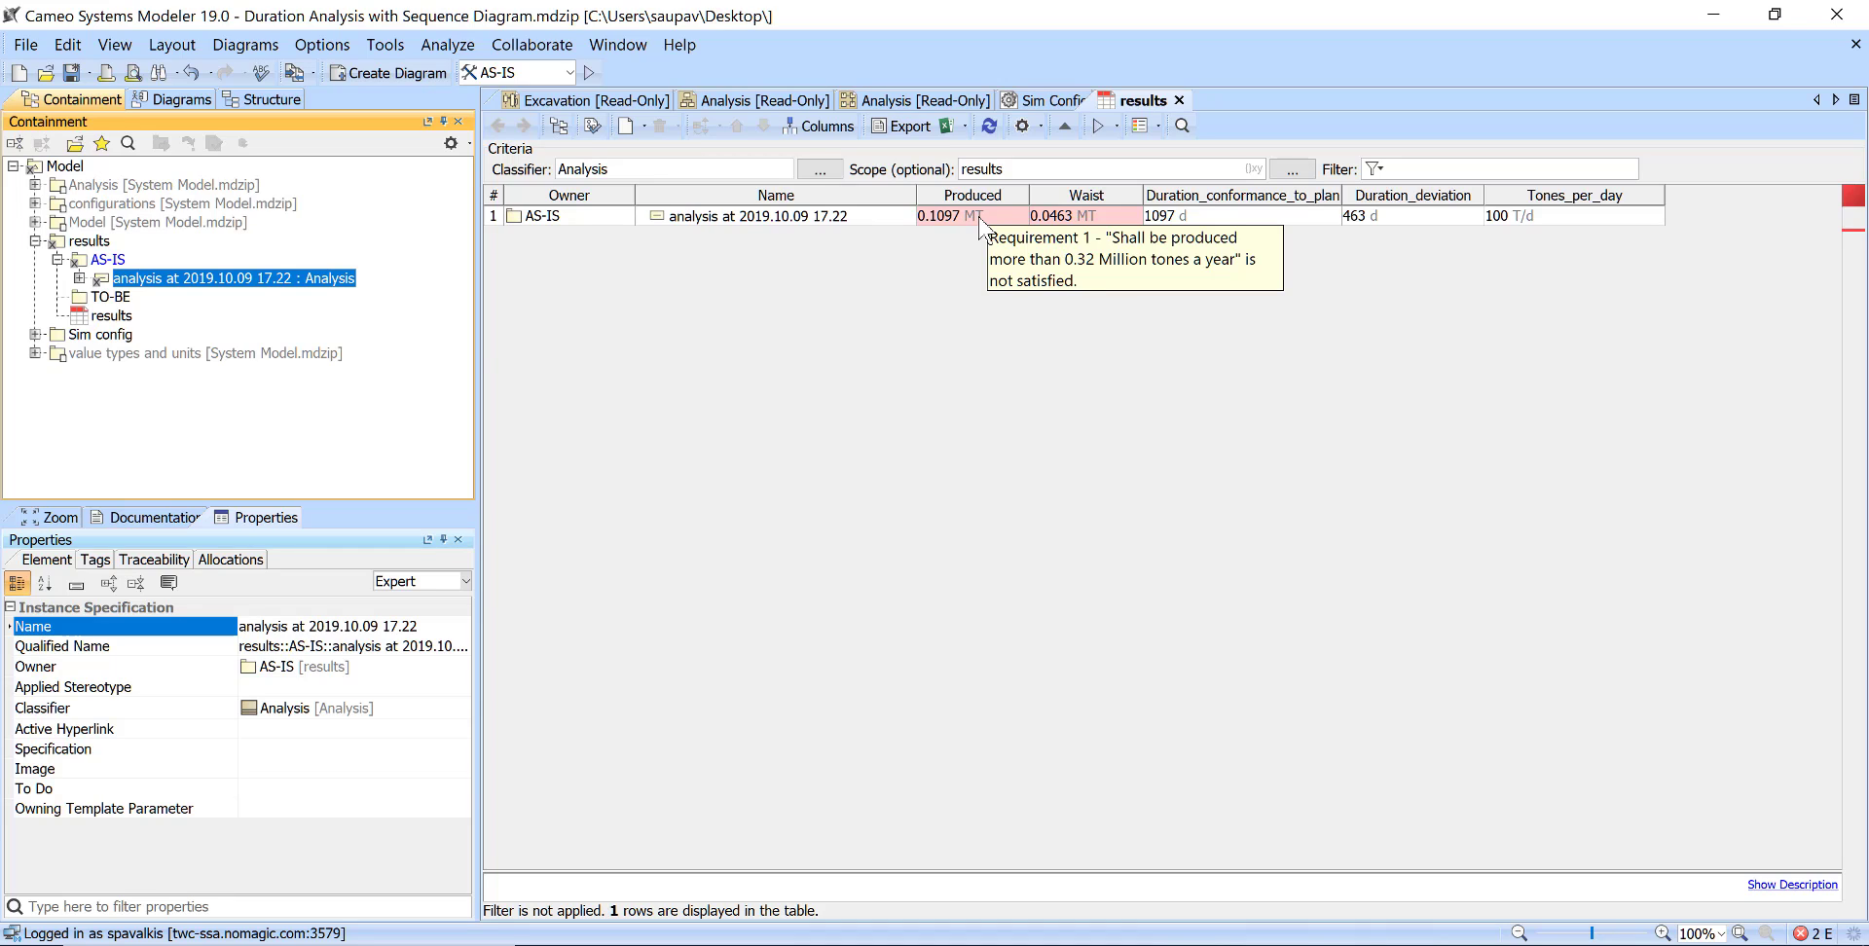
Delete the recorded analysis instance from the AS-IS results package
{"action": "left_click", "coordinate": [109, 261]}
{"action": "left_click", "coordinate": [114, 278]}
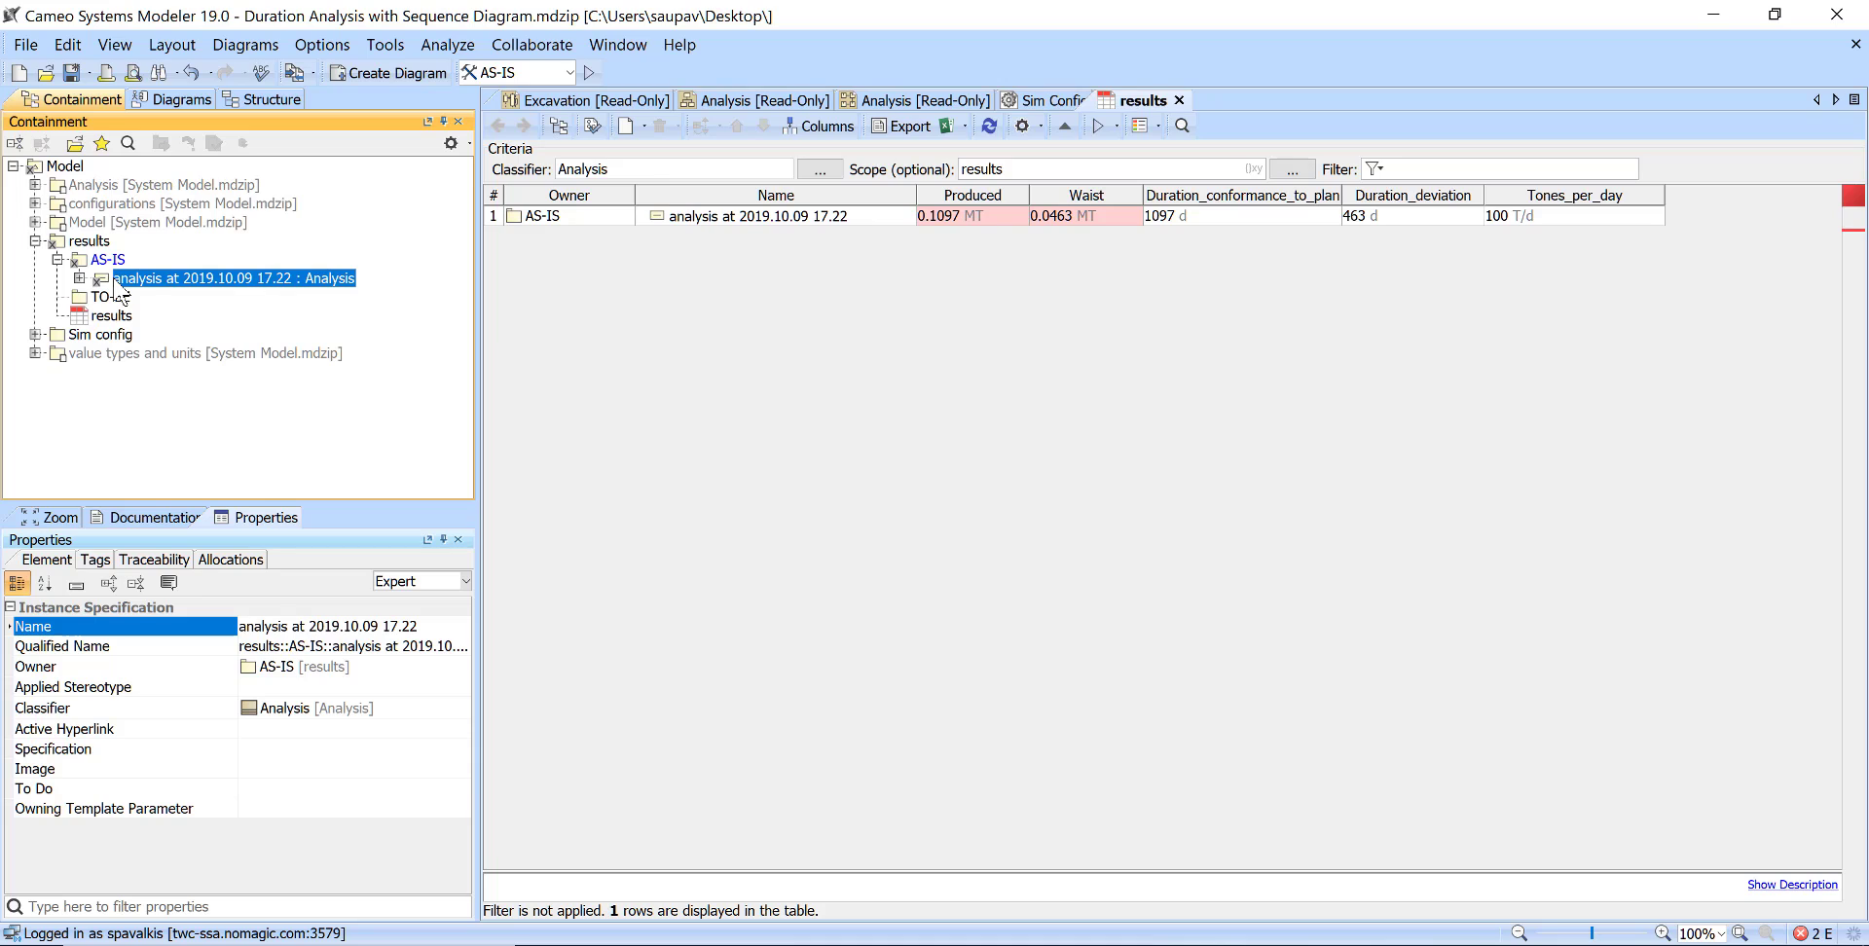
{"action": "key", "text": "Delete"}
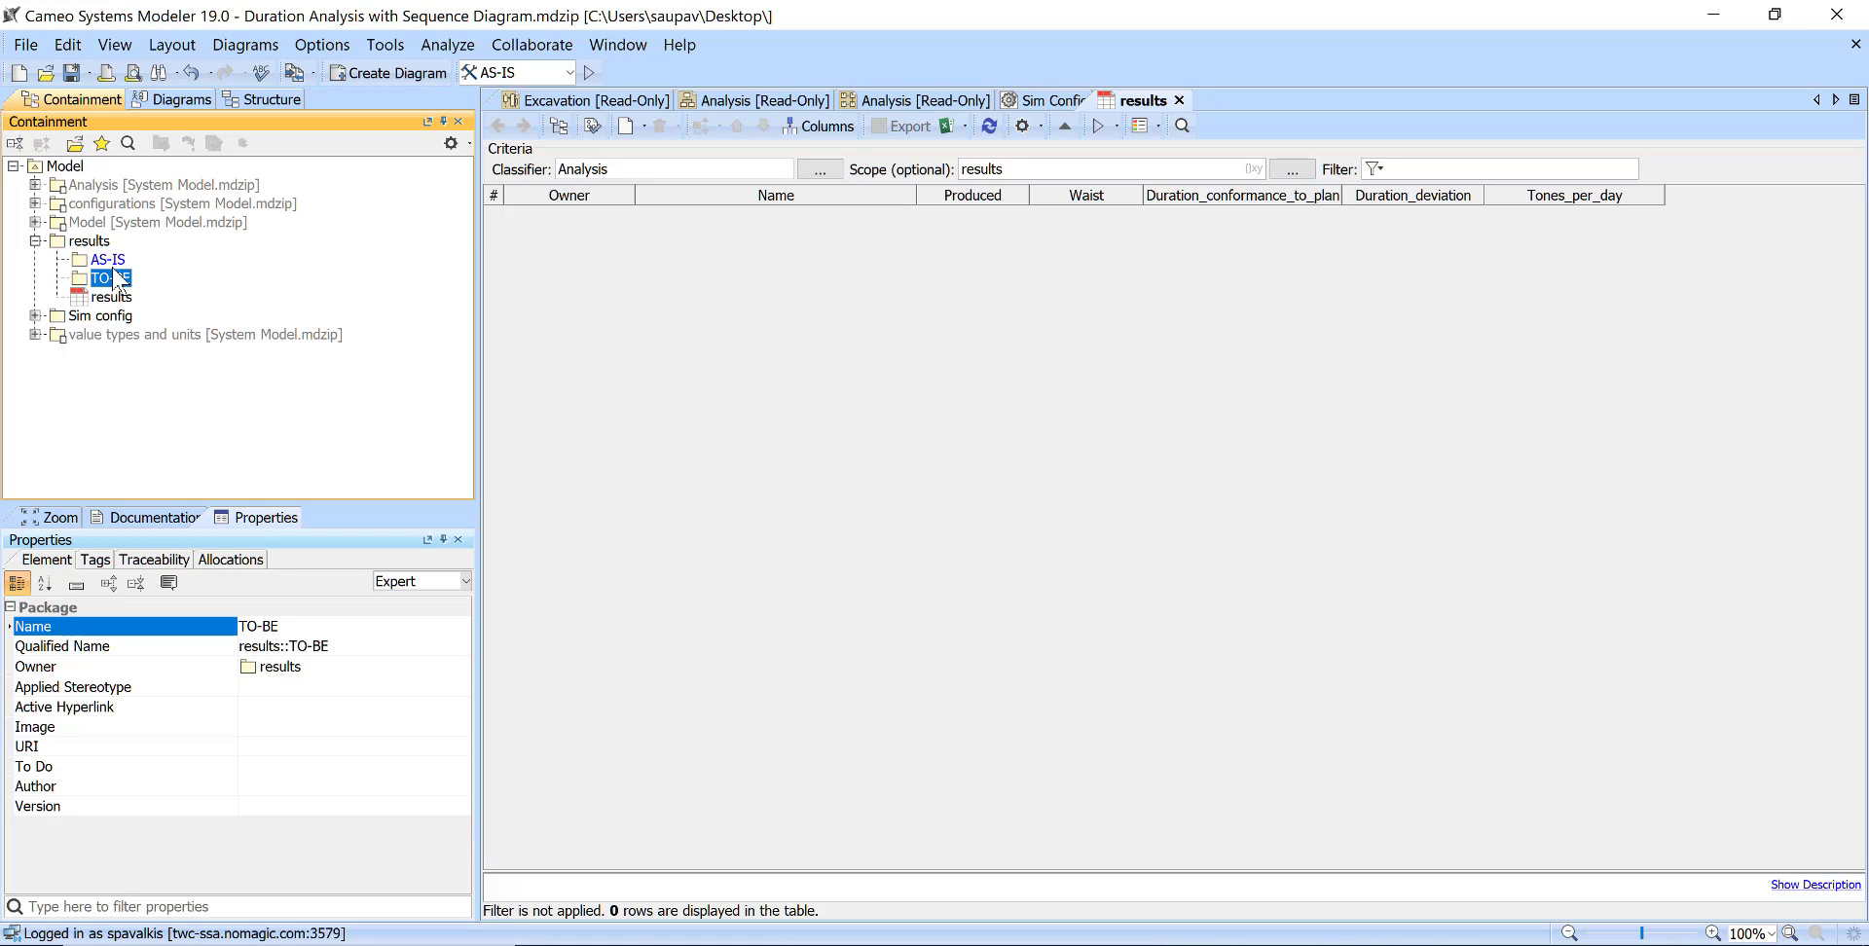
Enable the Silent option of the AS-IS simulation configuration
{"action": "left_click", "coordinate": [1019, 101]}
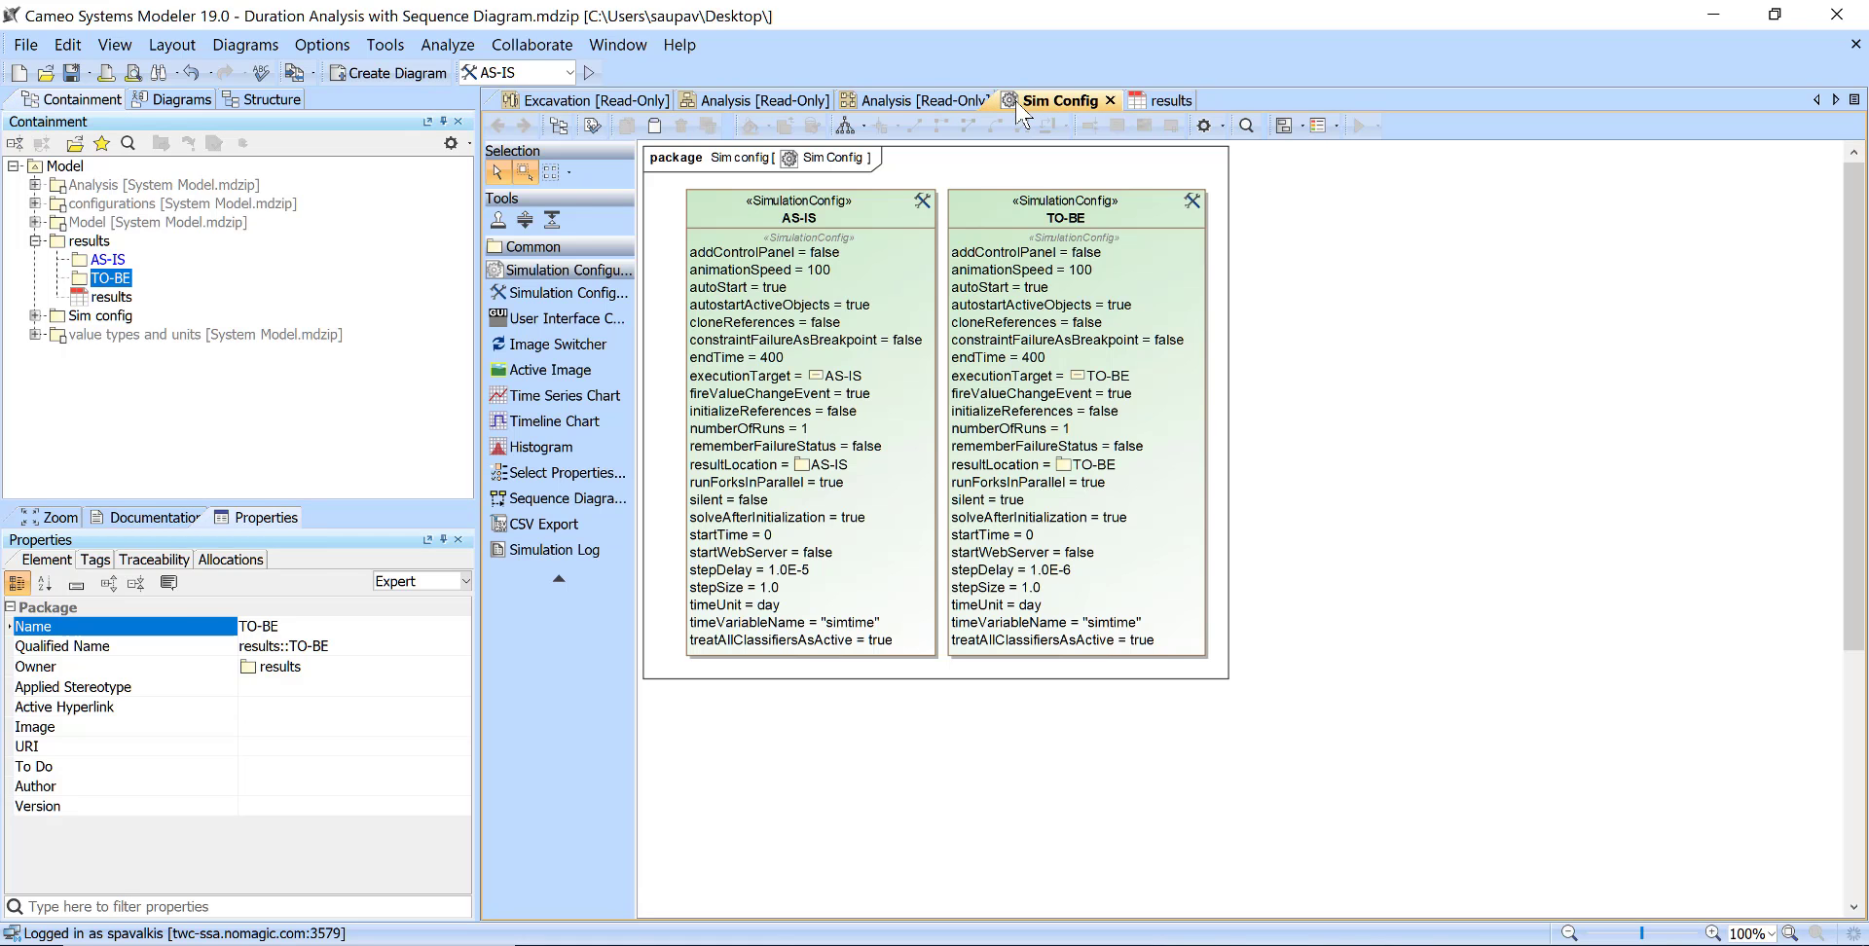
{"action": "double_click", "coordinate": [897, 196]}
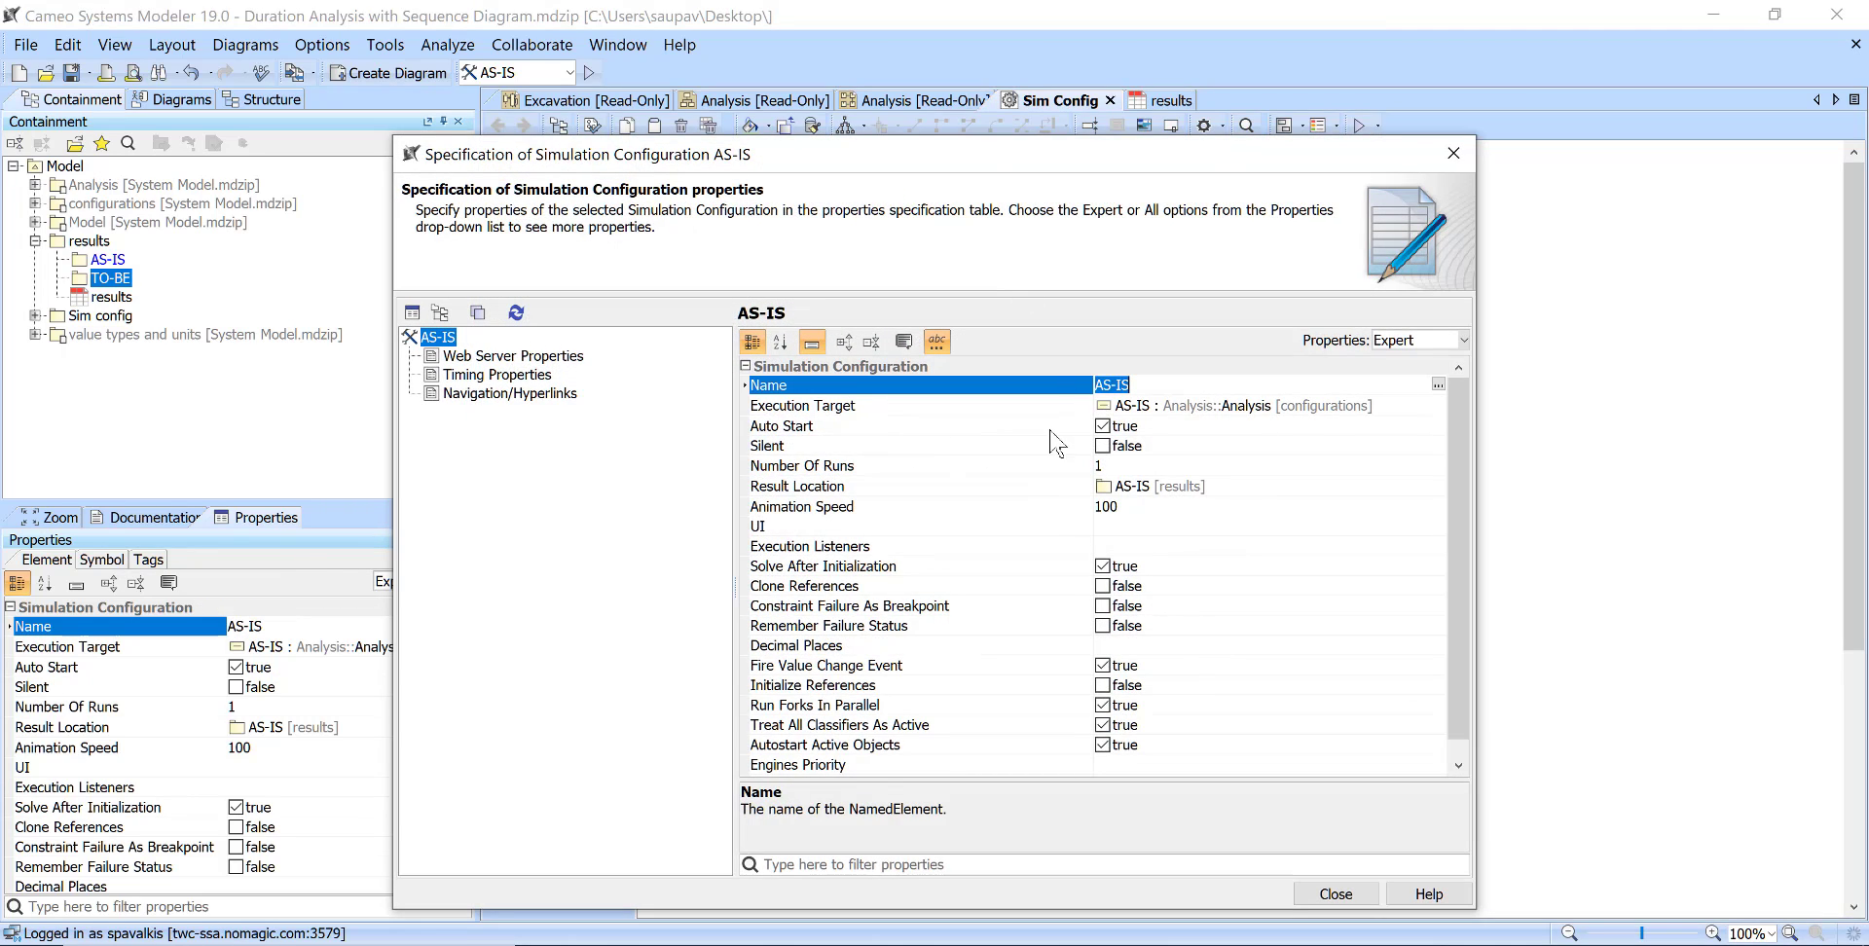
{"action": "left_click", "coordinate": [1106, 447]}
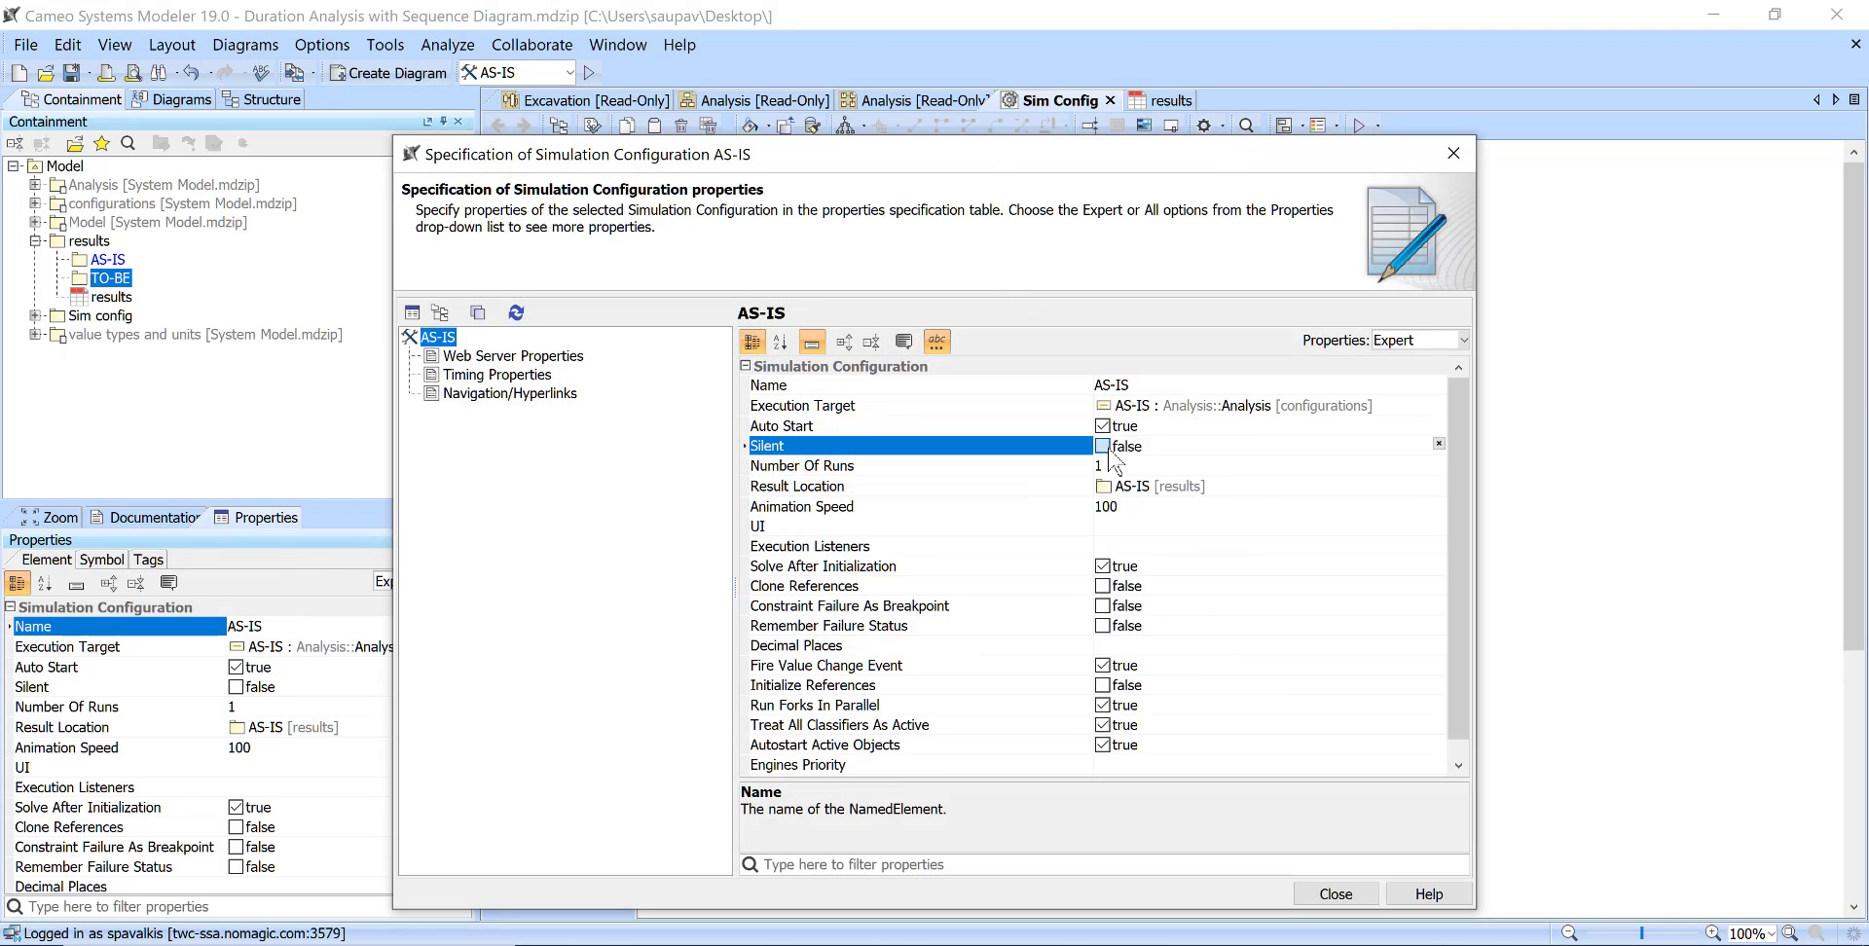
{"action": "left_click", "coordinate": [1336, 894]}
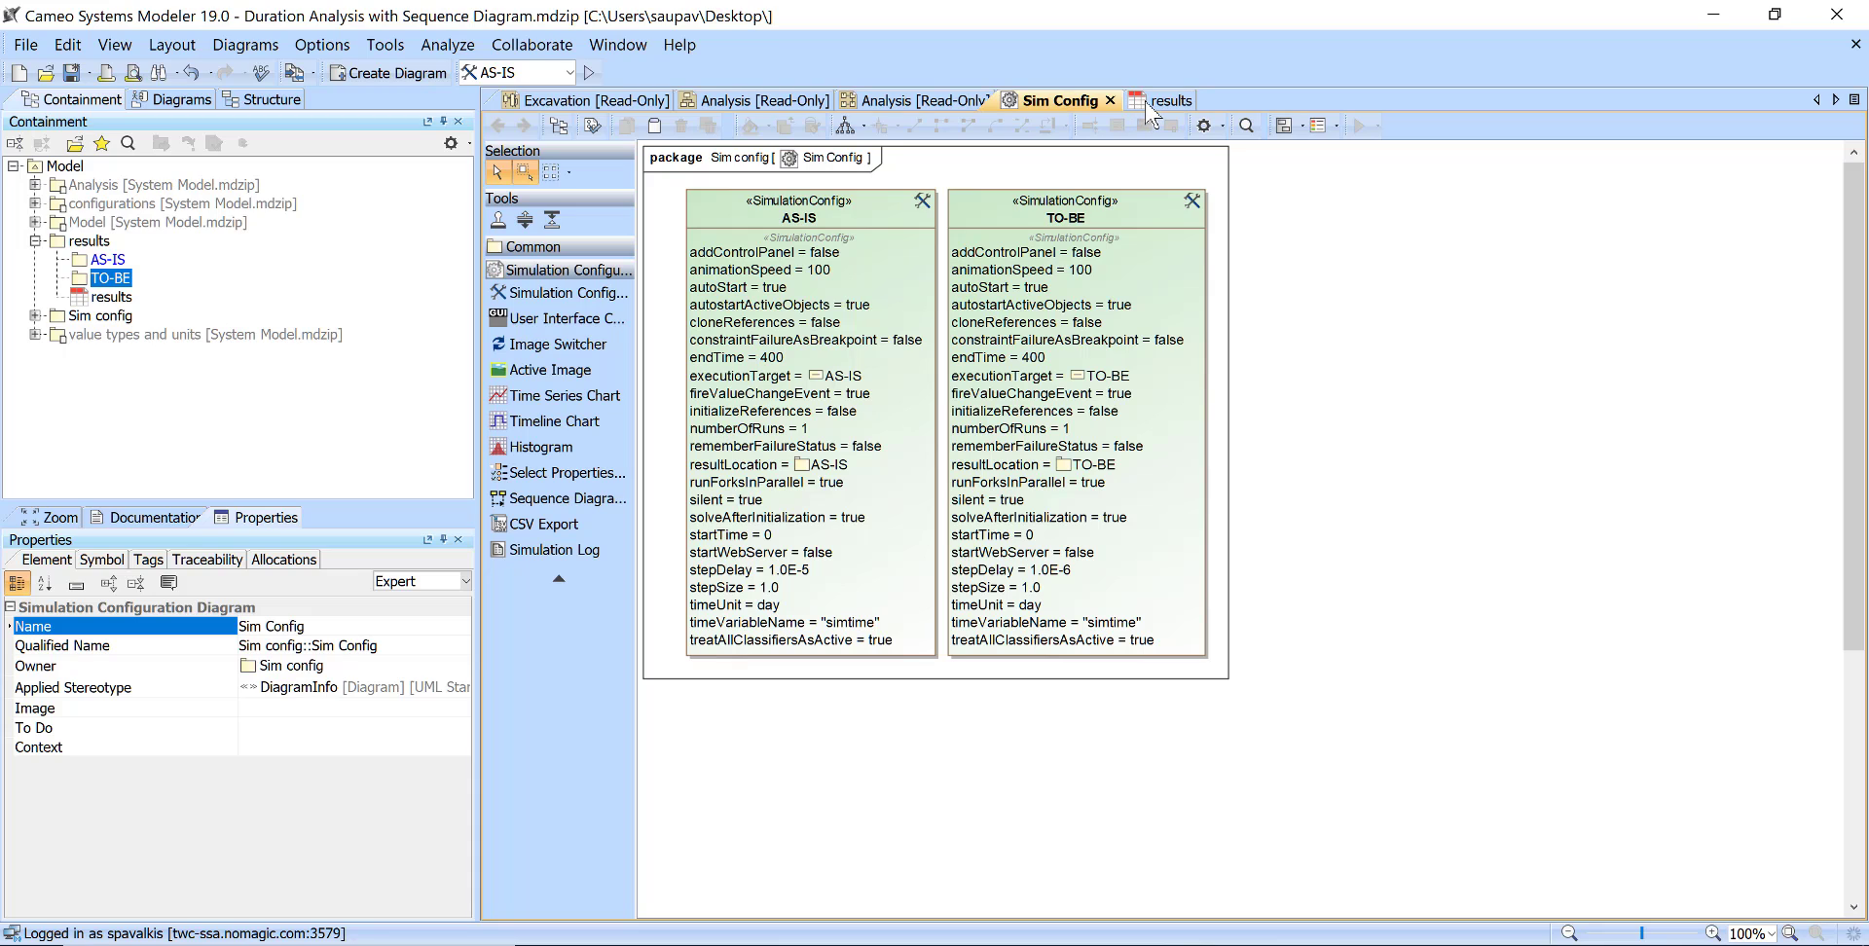
Run the AS-IS configuration in silent mode from the Excavation sequence diagram, and terminate the run early
{"action": "left_click", "coordinate": [647, 102]}
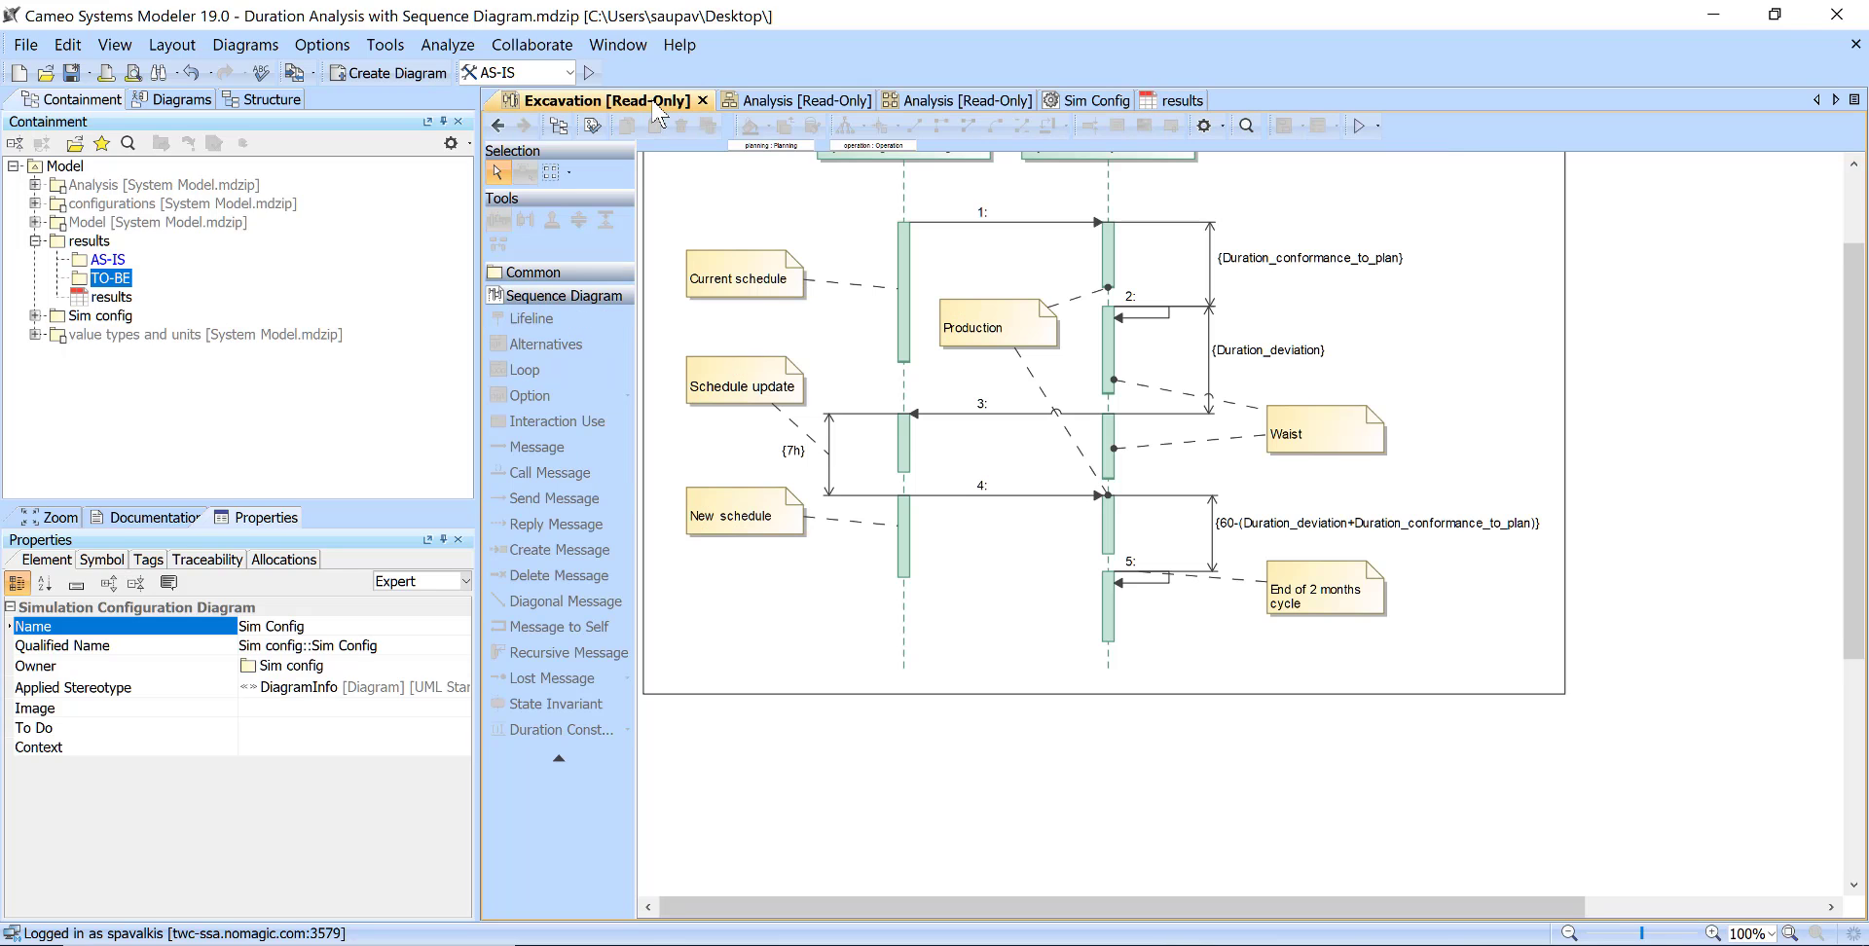
{"action": "scroll", "coordinate": [898, 398], "scroll_direction": "up", "scroll_amount": 3}
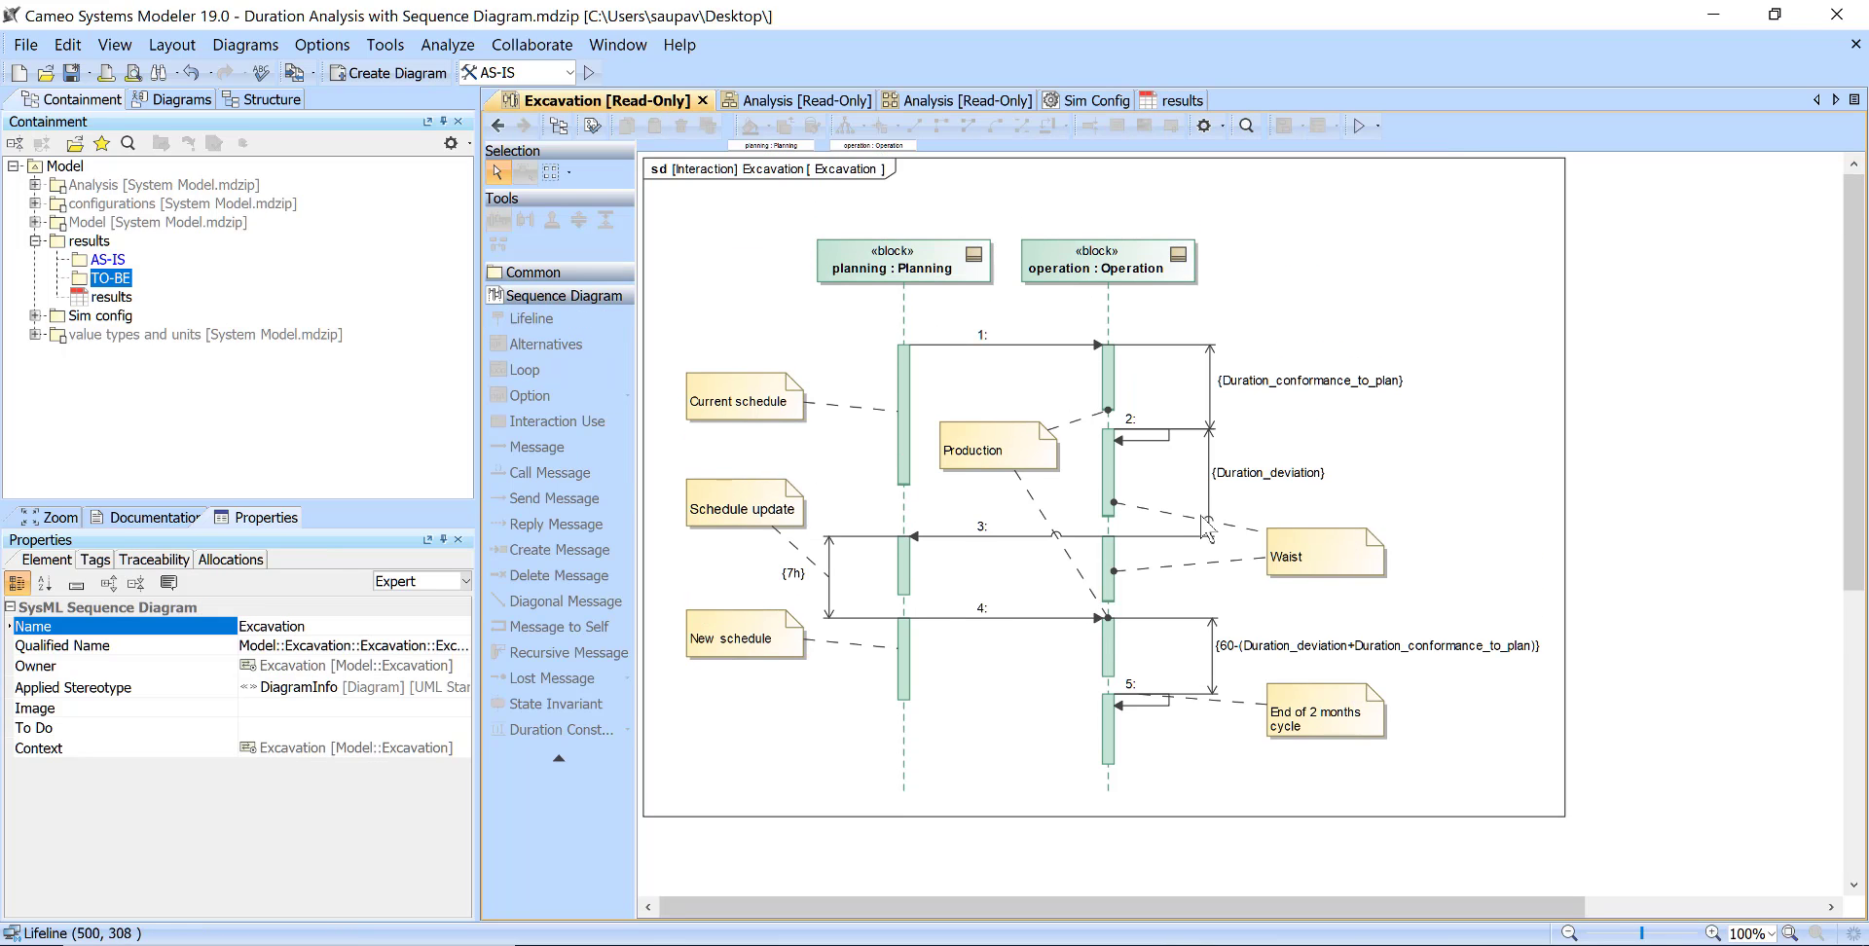
{"action": "scroll", "coordinate": [1207, 531], "scroll_direction": "down", "scroll_amount": 1}
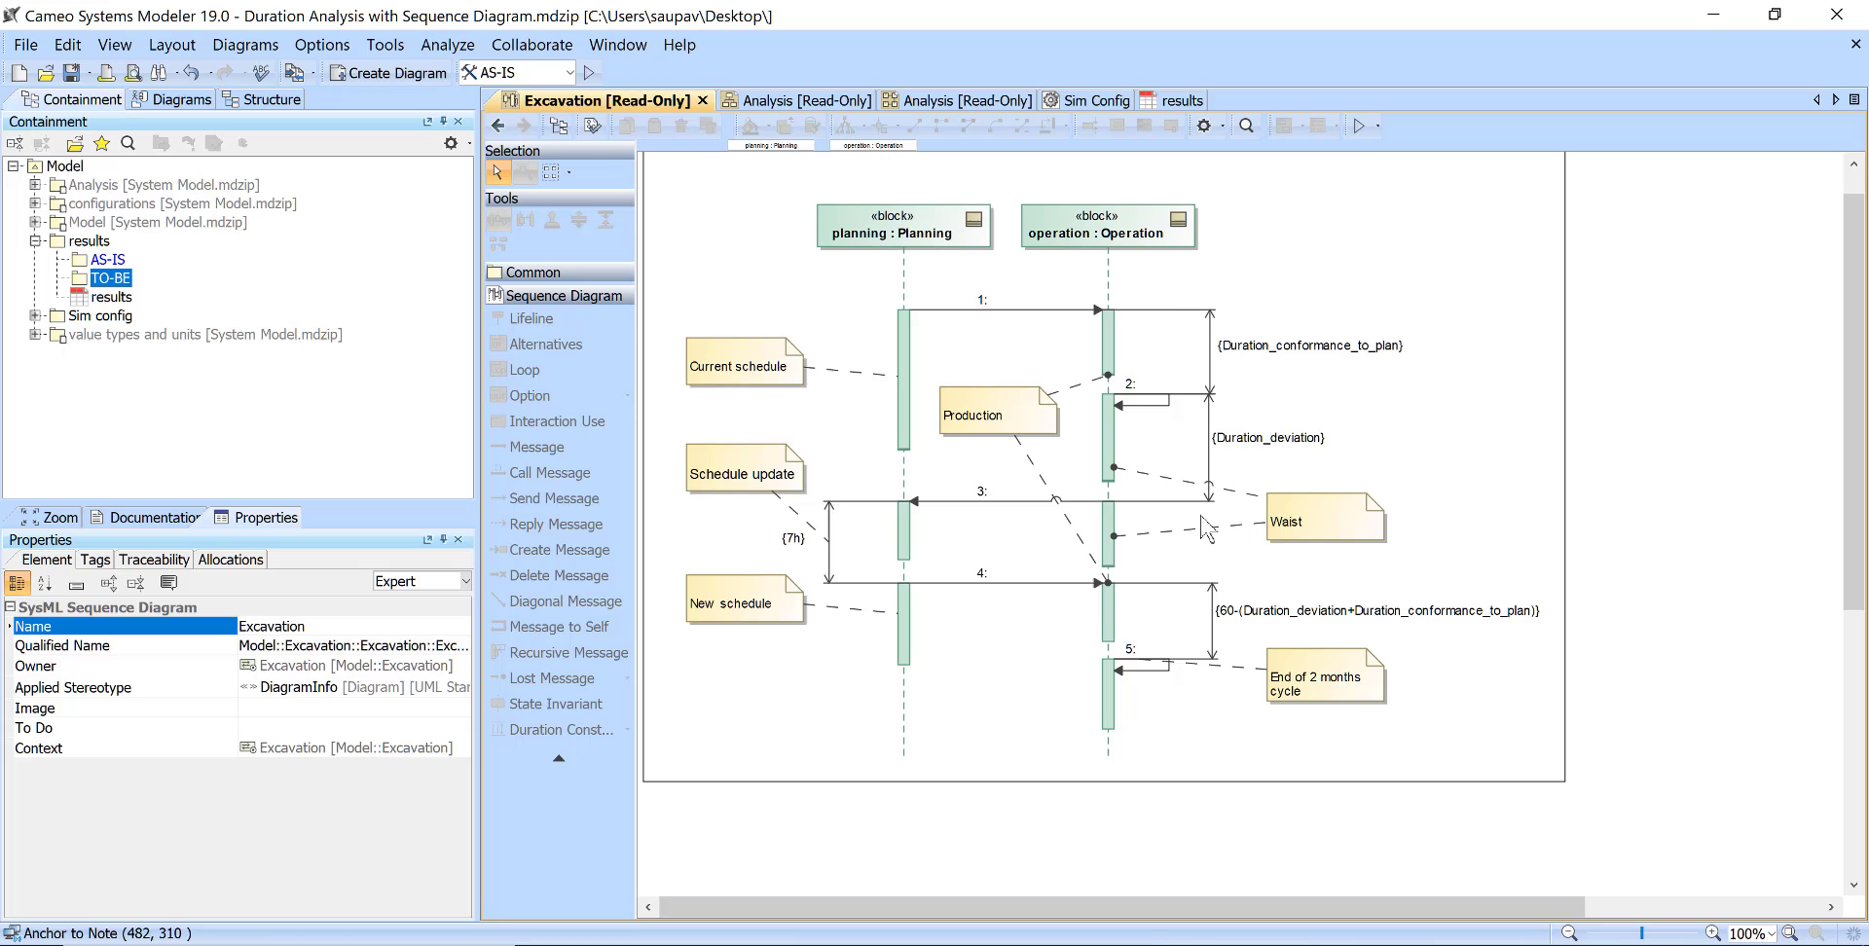
{"action": "left_click", "coordinate": [537, 76]}
{"action": "left_click", "coordinate": [541, 70]}
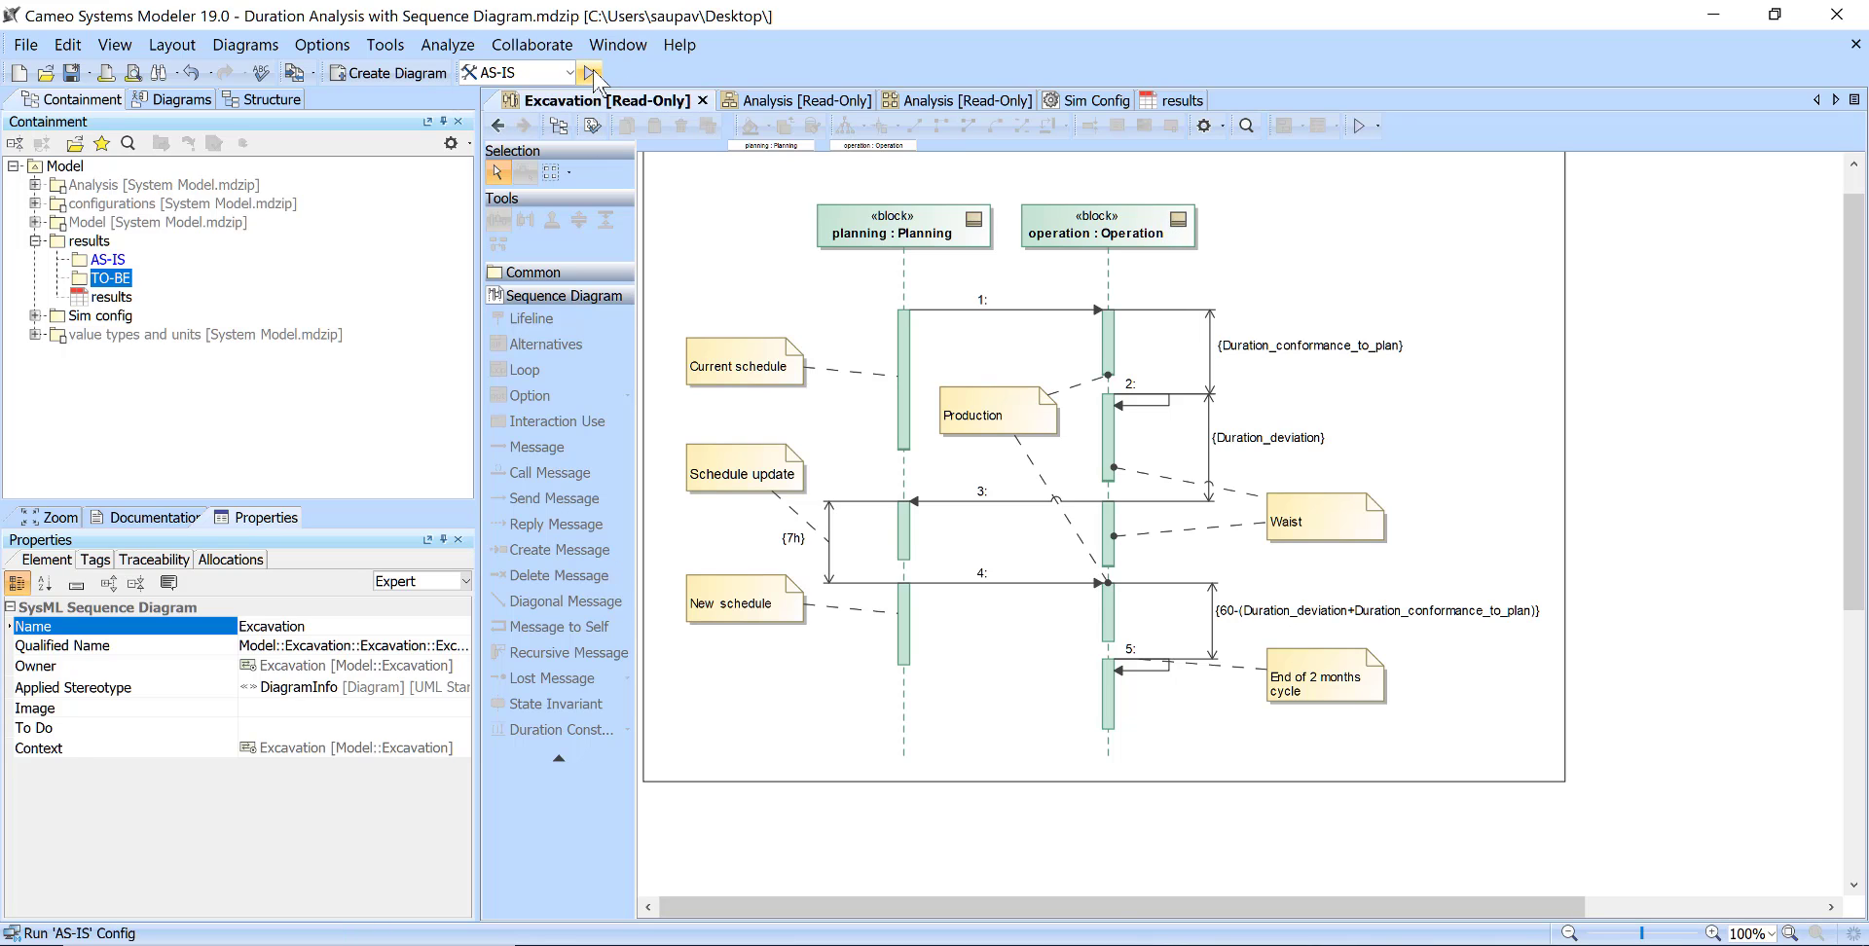
{"action": "left_click", "coordinate": [589, 73]}
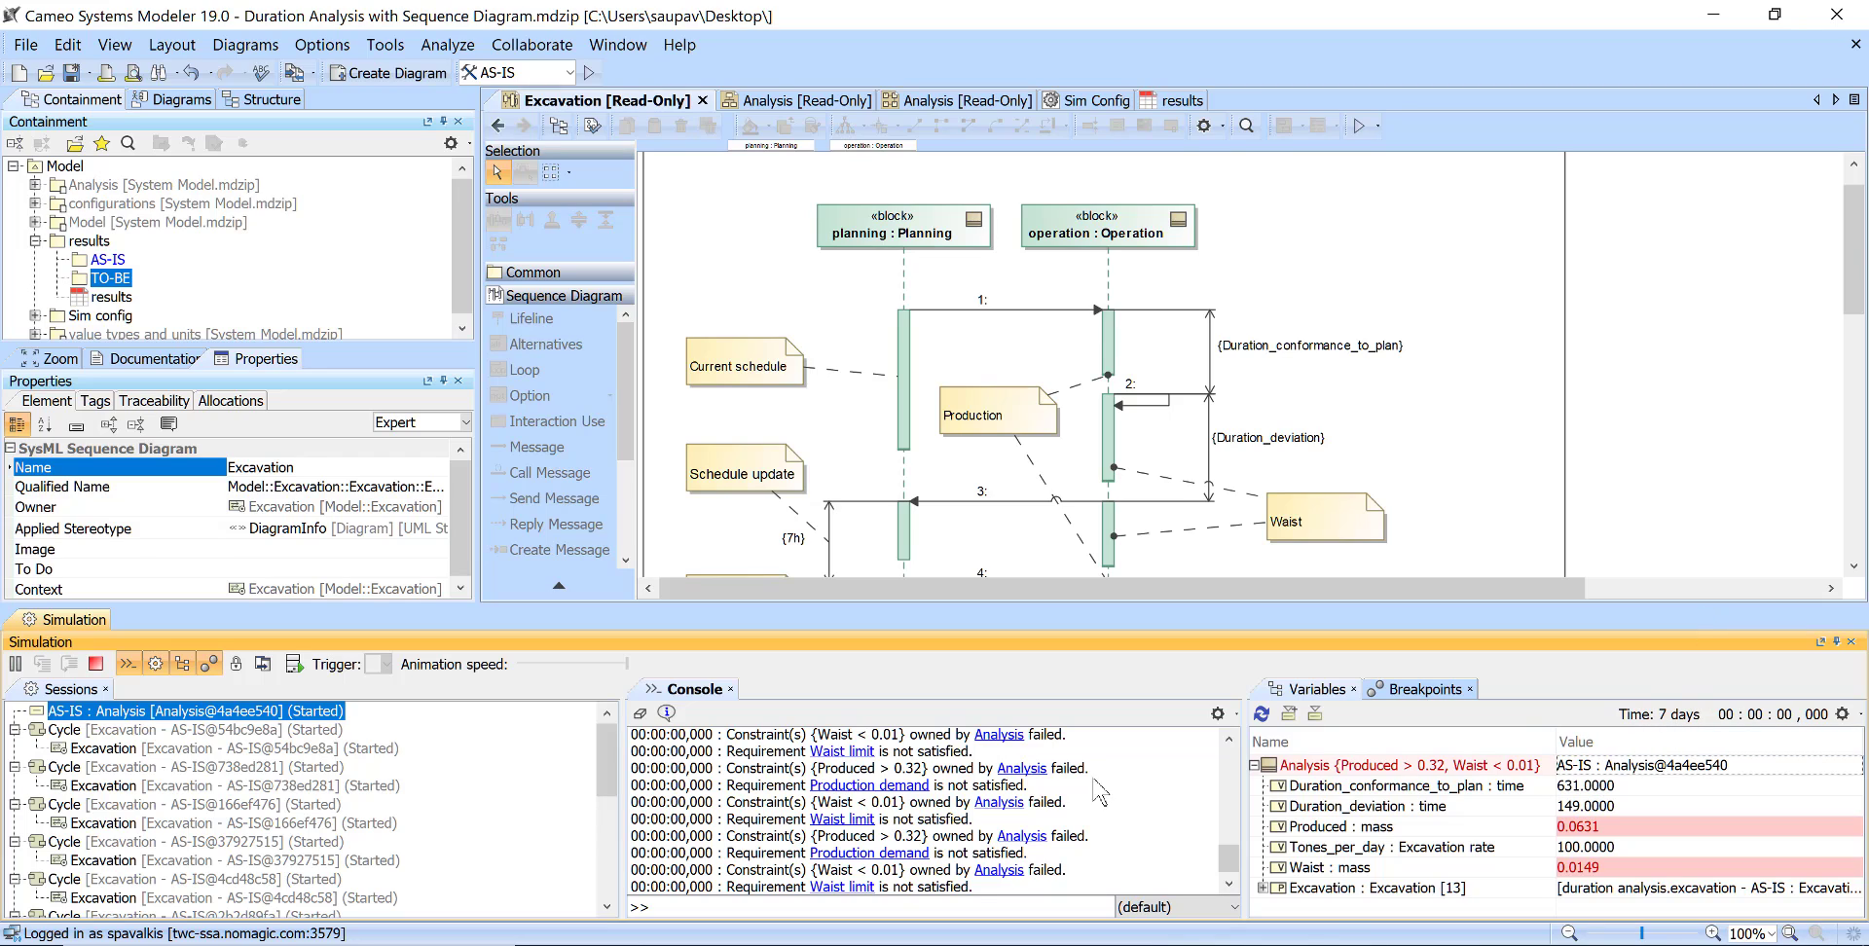
{"action": "left_click", "coordinate": [97, 664]}
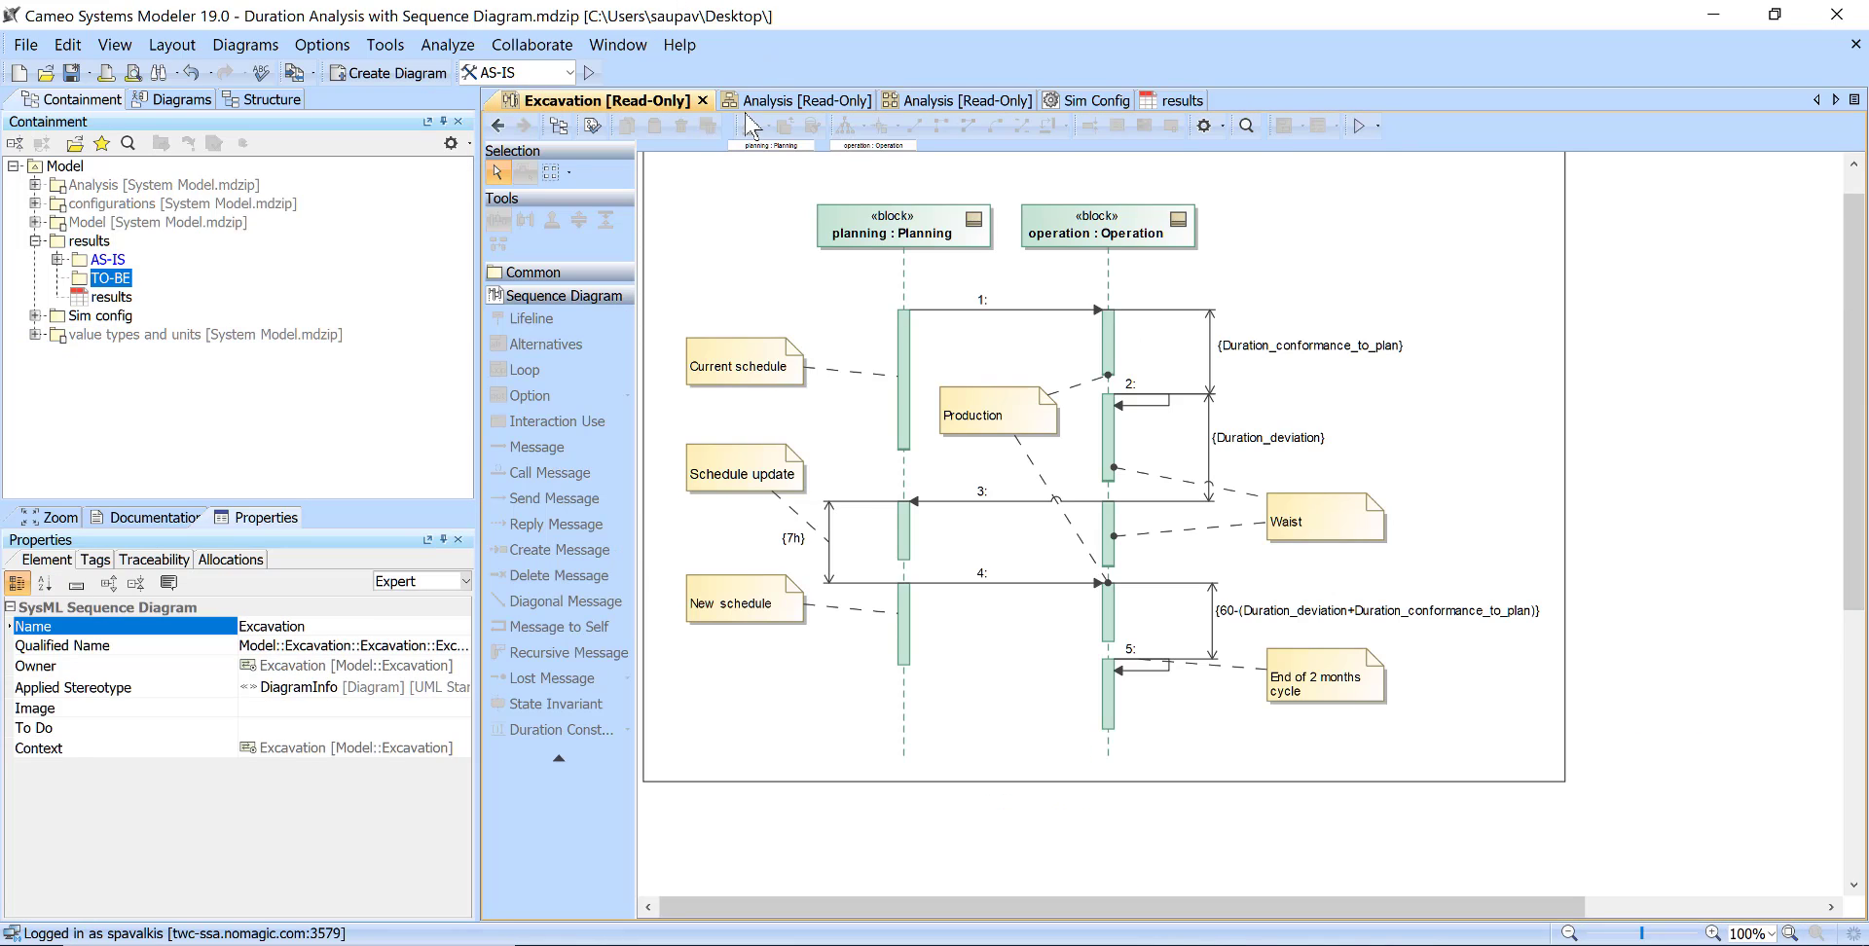
Set the Step Delay of the AS-IS simulation configuration to 1.0E-6 in its timing properties
{"action": "left_click", "coordinate": [1055, 105]}
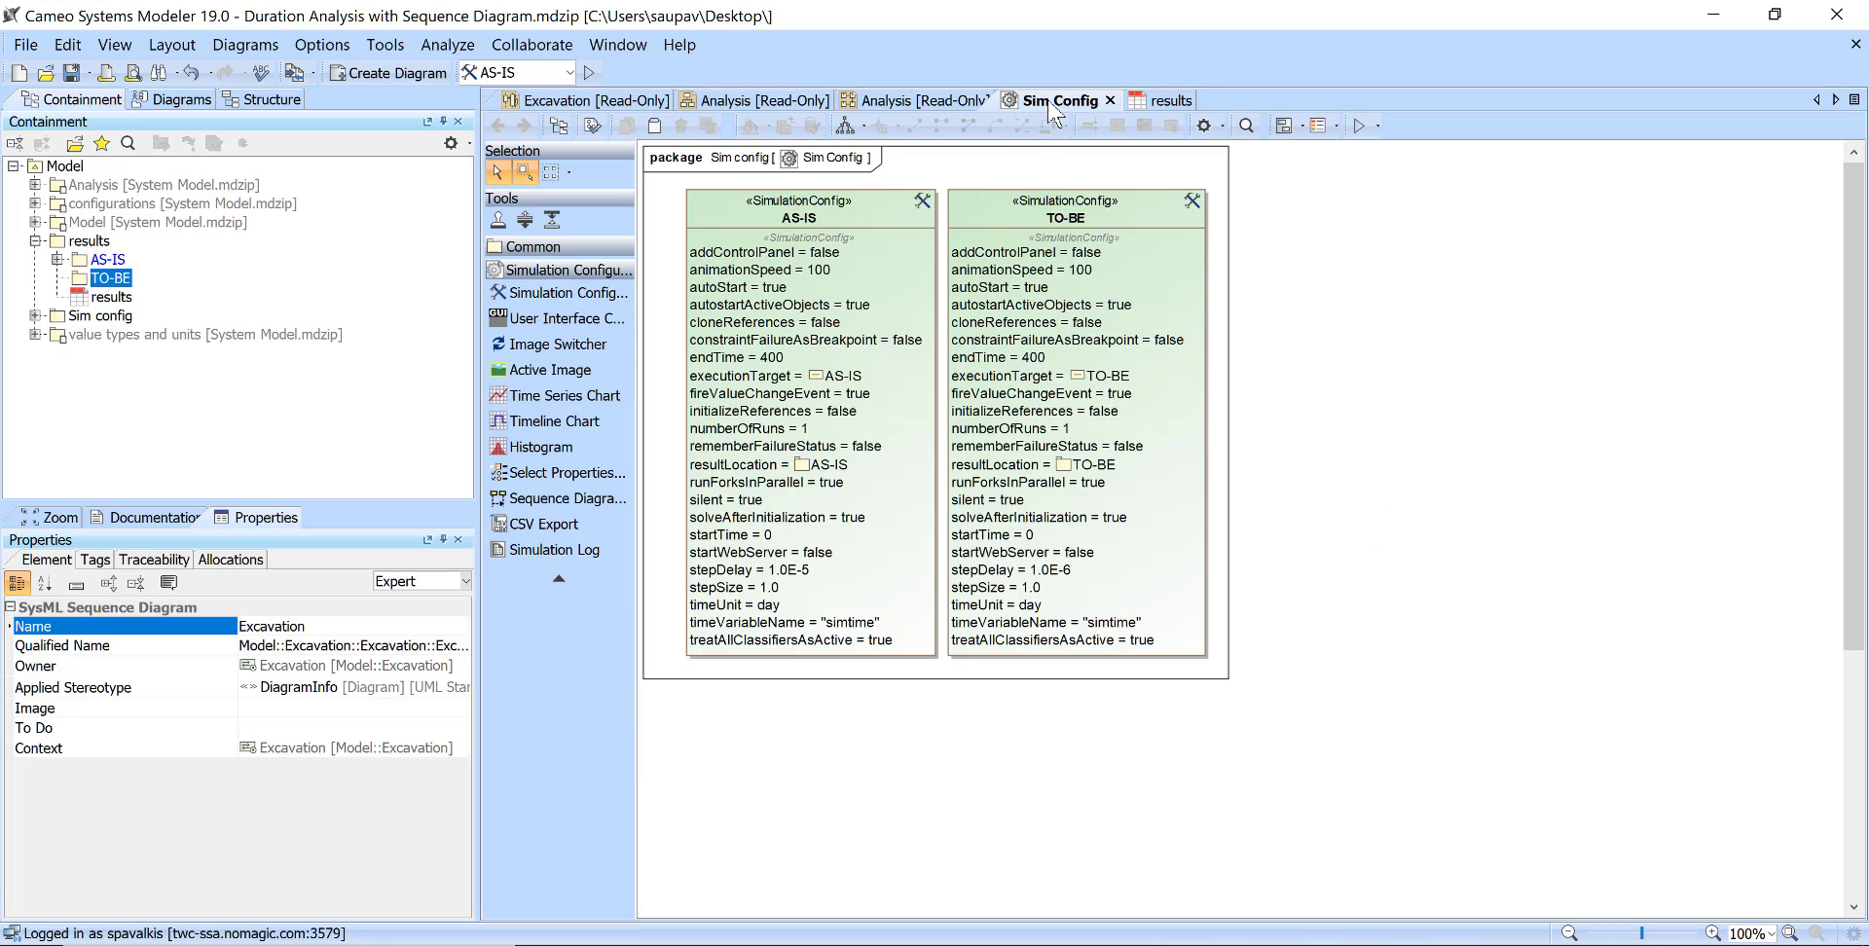
{"action": "double_click", "coordinate": [724, 230]}
{"action": "left_click", "coordinate": [520, 376]}
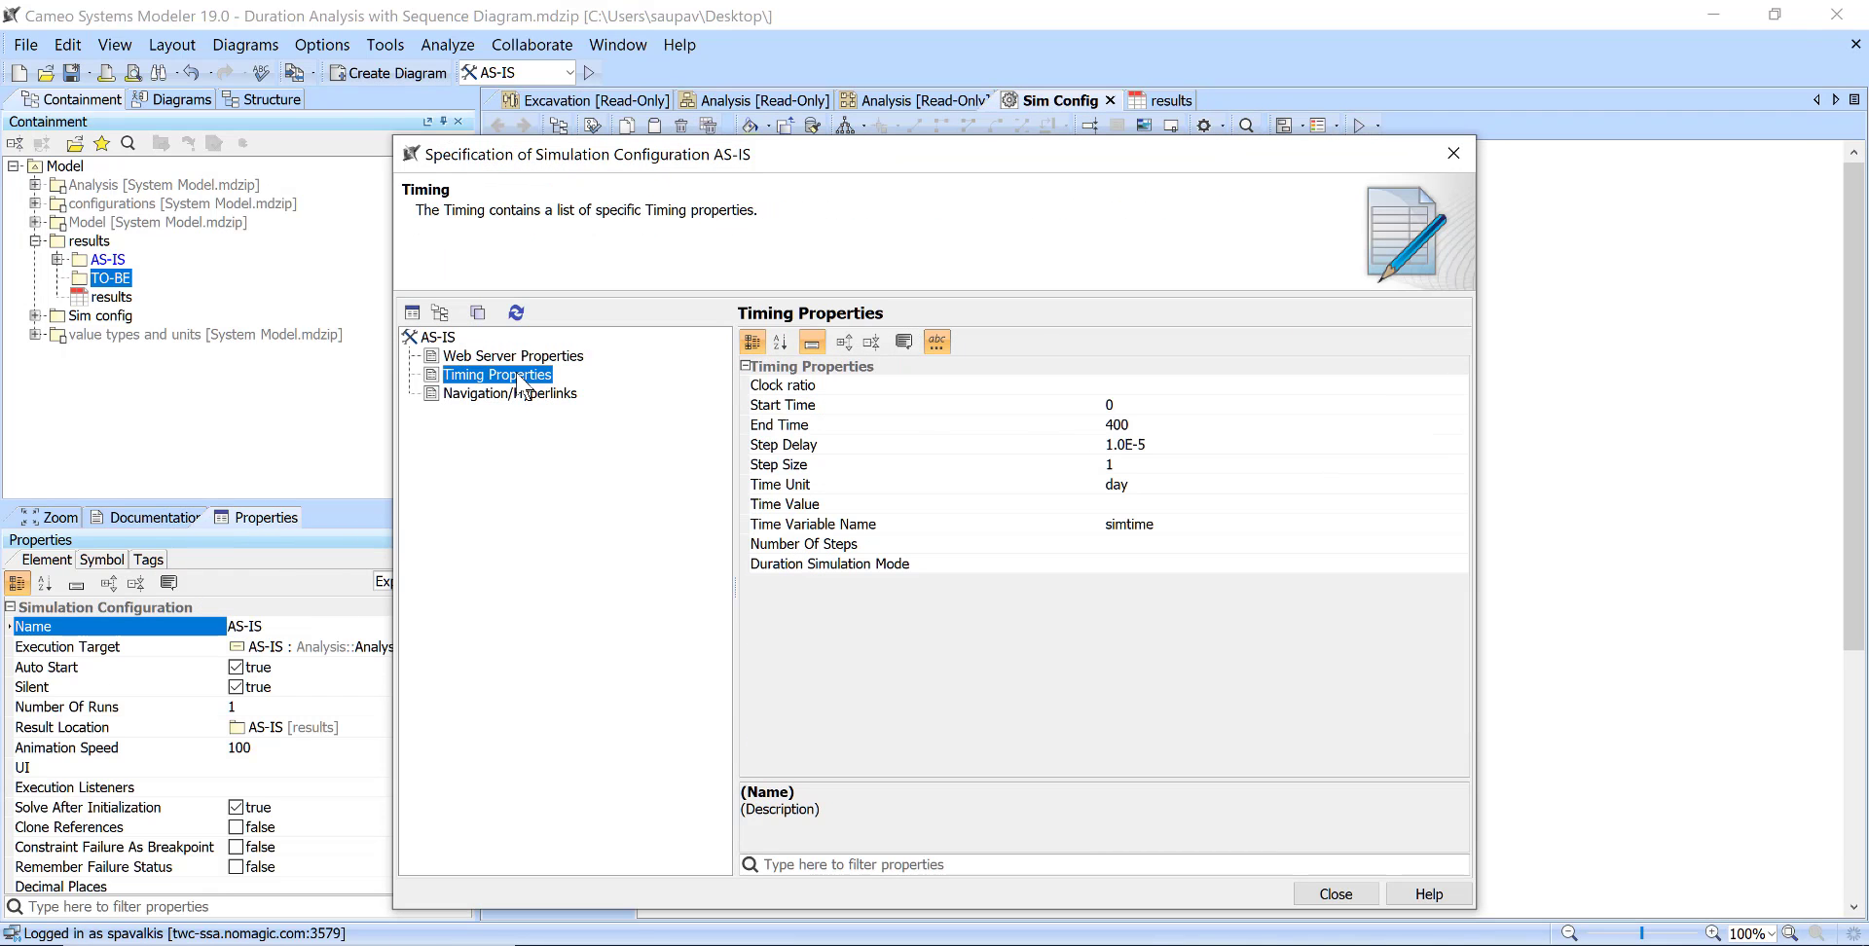
{"action": "left_click", "coordinate": [1143, 445]}
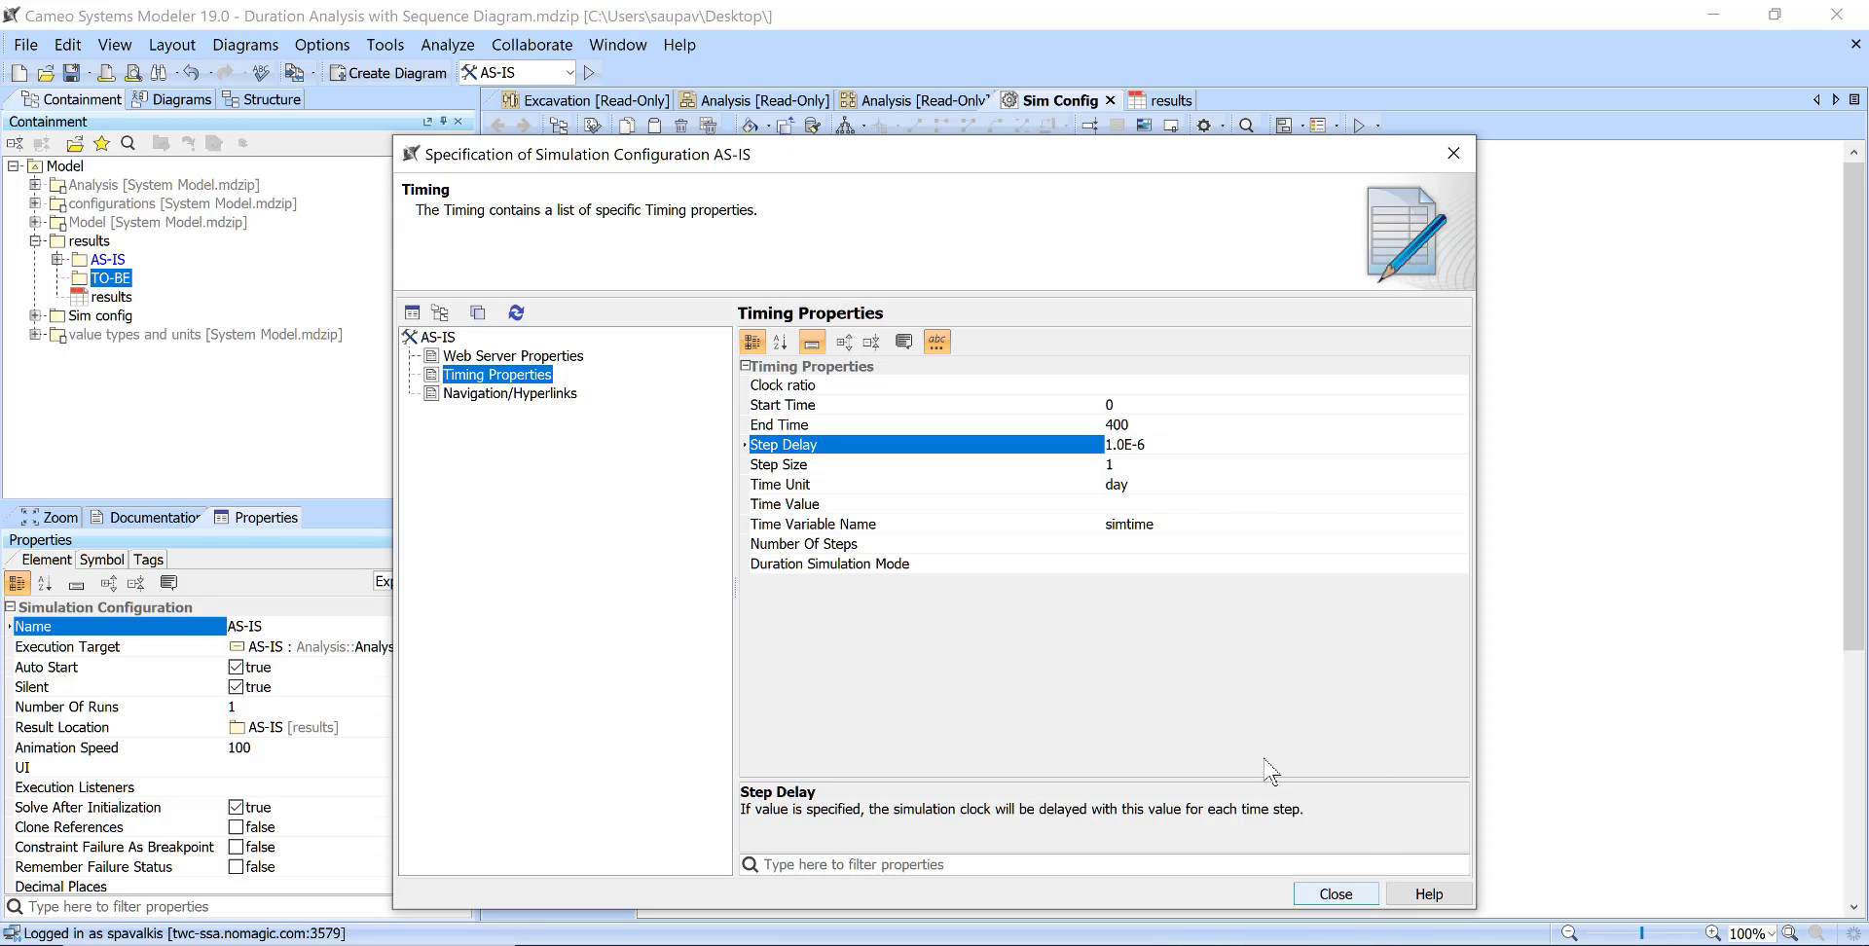
{"action": "left_click", "coordinate": [1335, 894]}
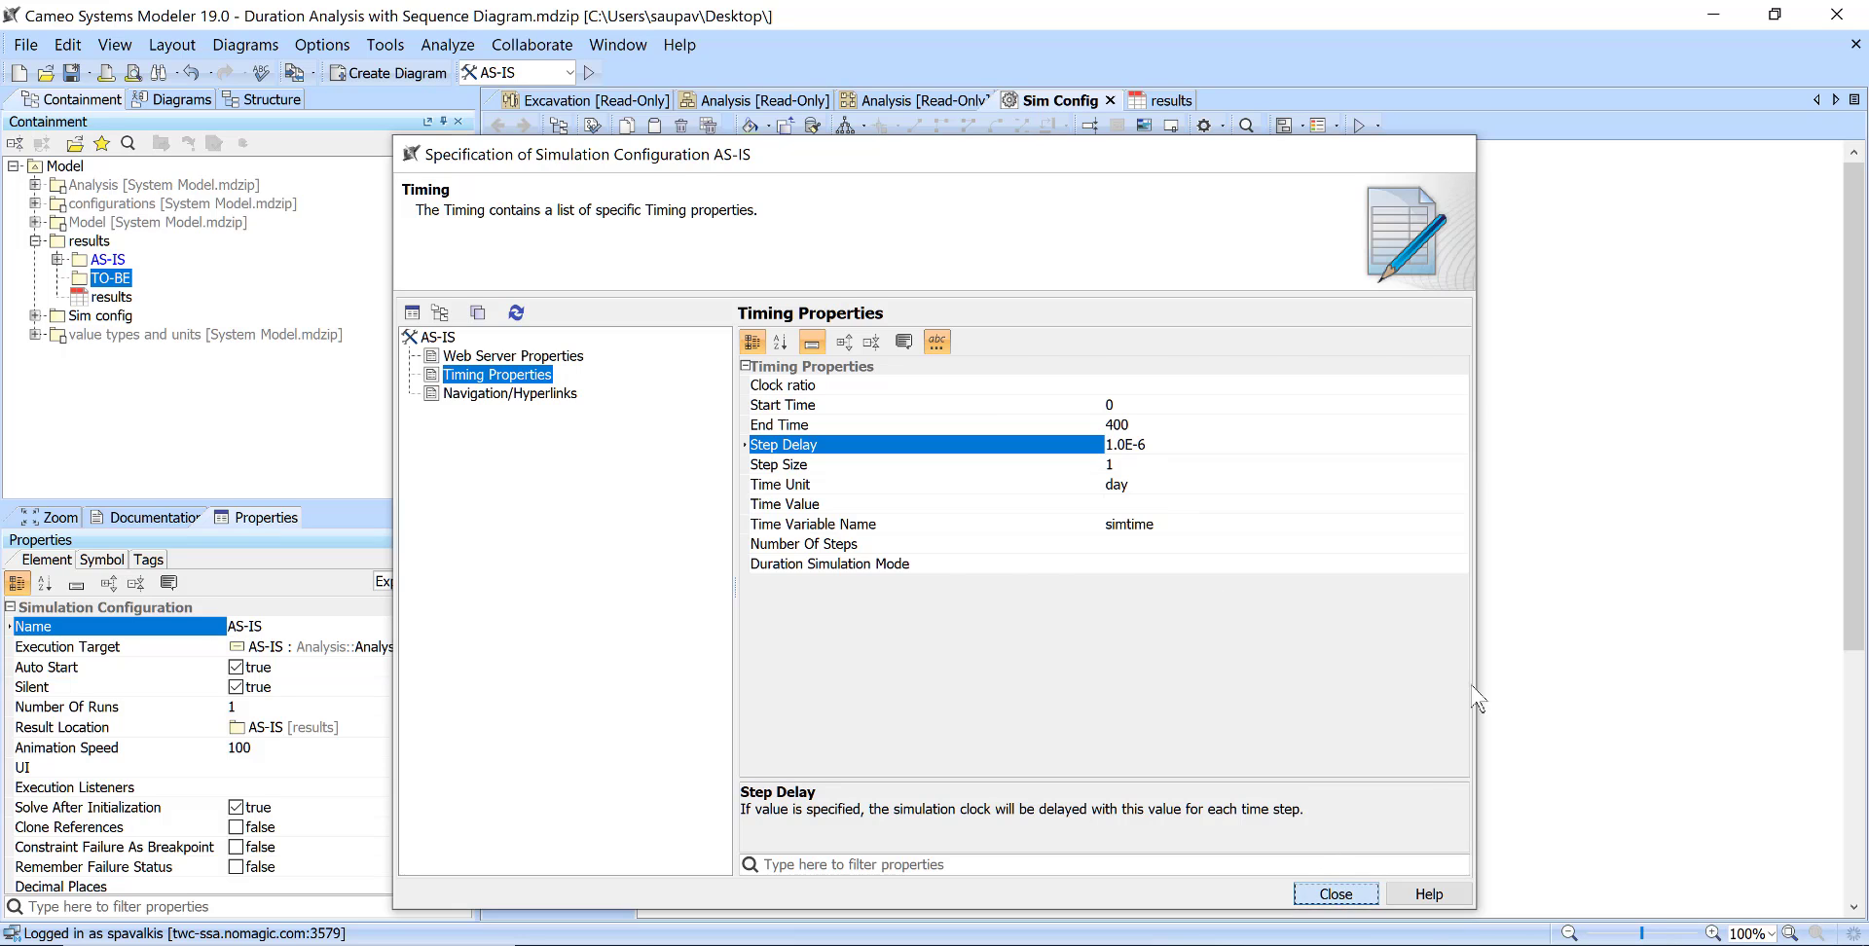
Run the AS-IS configuration again and expand the first Excavation instance among the Analysis variables
{"action": "left_click", "coordinate": [601, 103]}
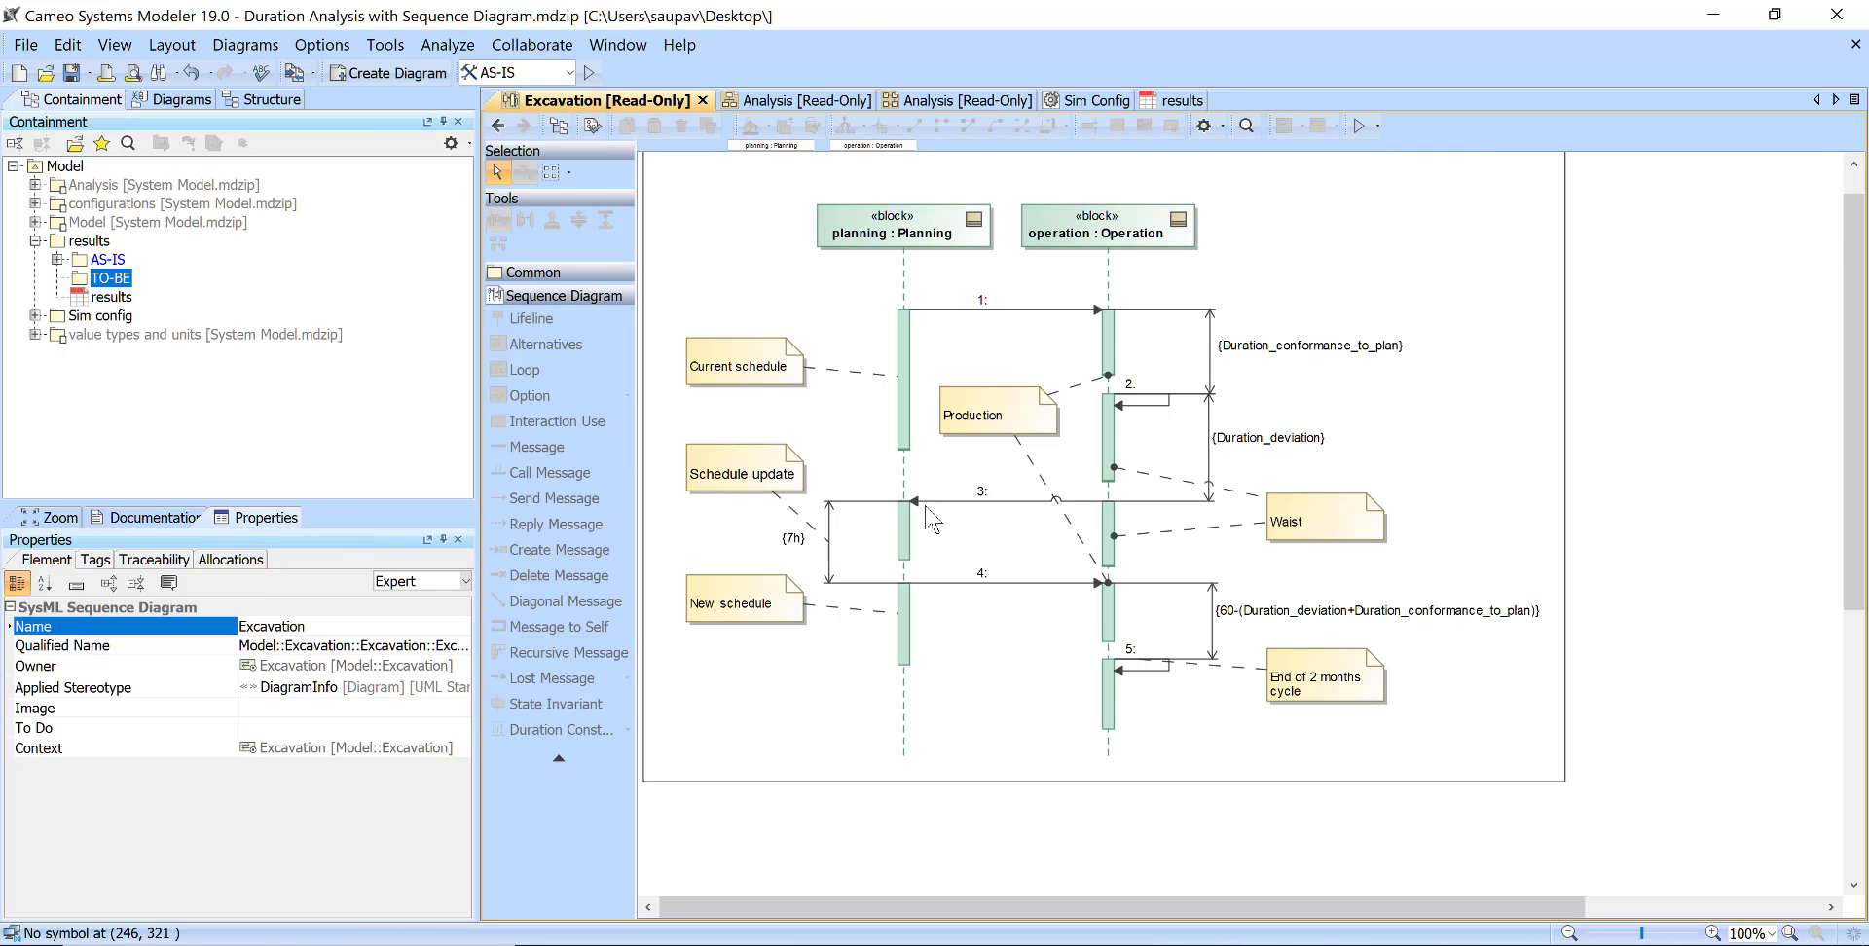
{"action": "left_click", "coordinate": [589, 72]}
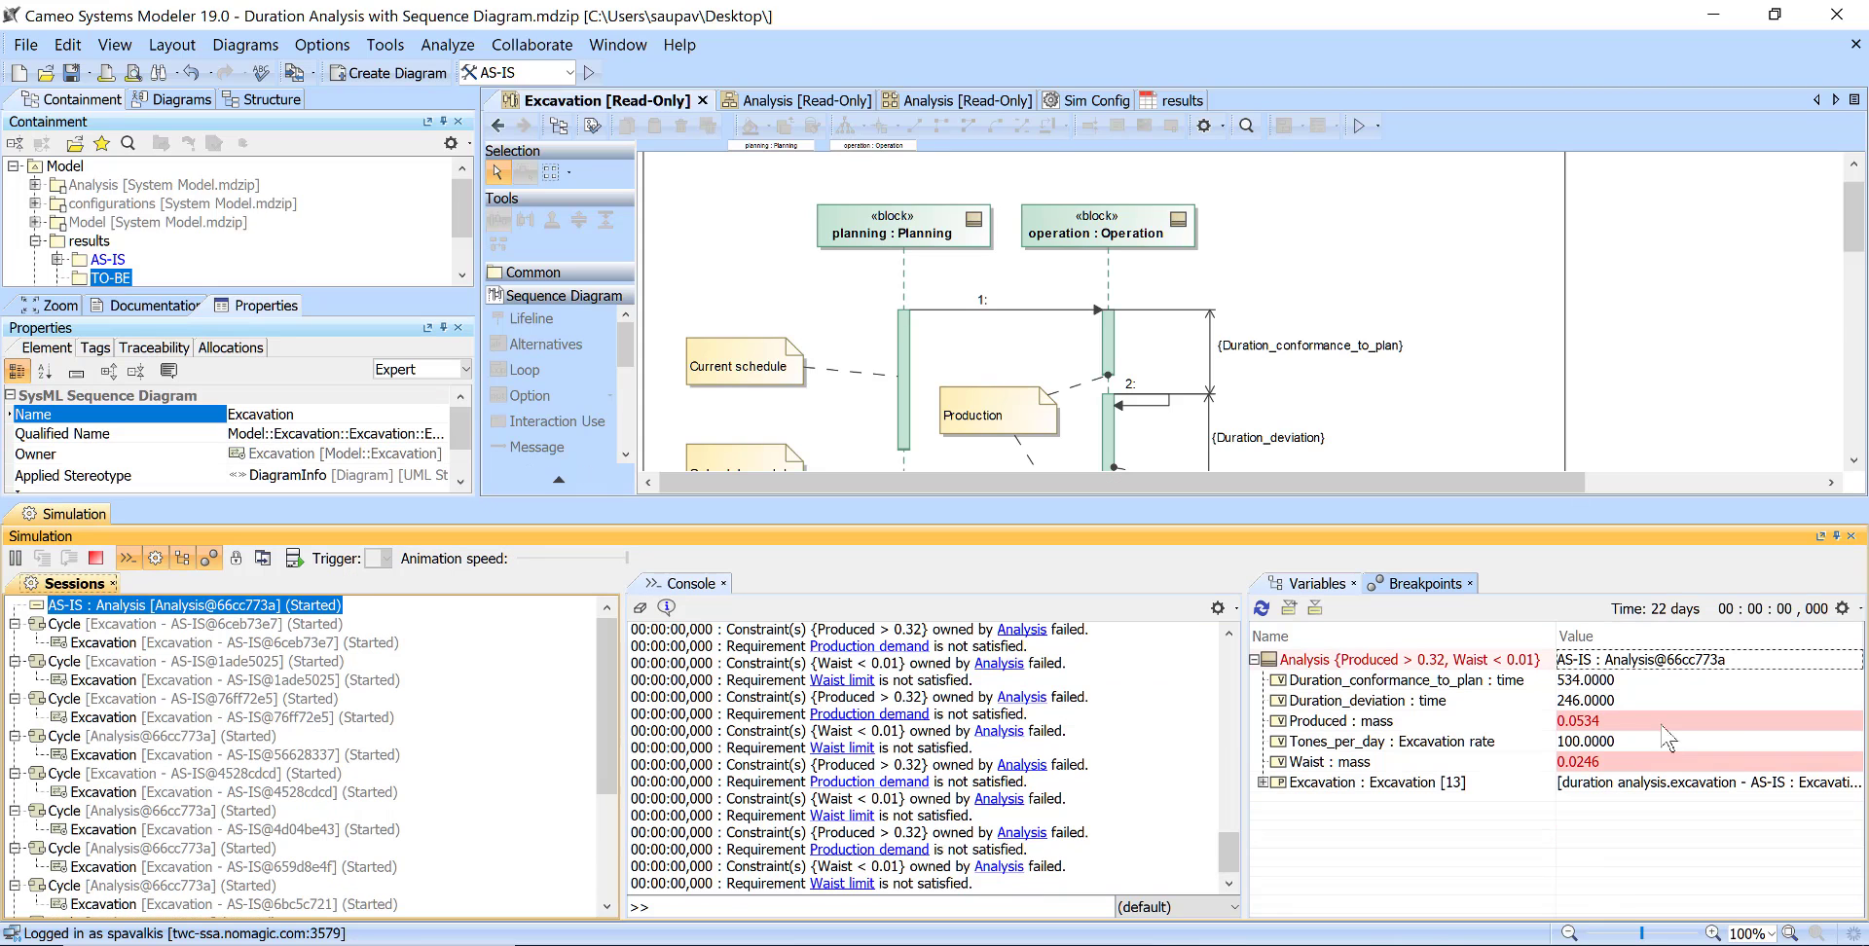
{"action": "left_click", "coordinate": [1264, 783]}
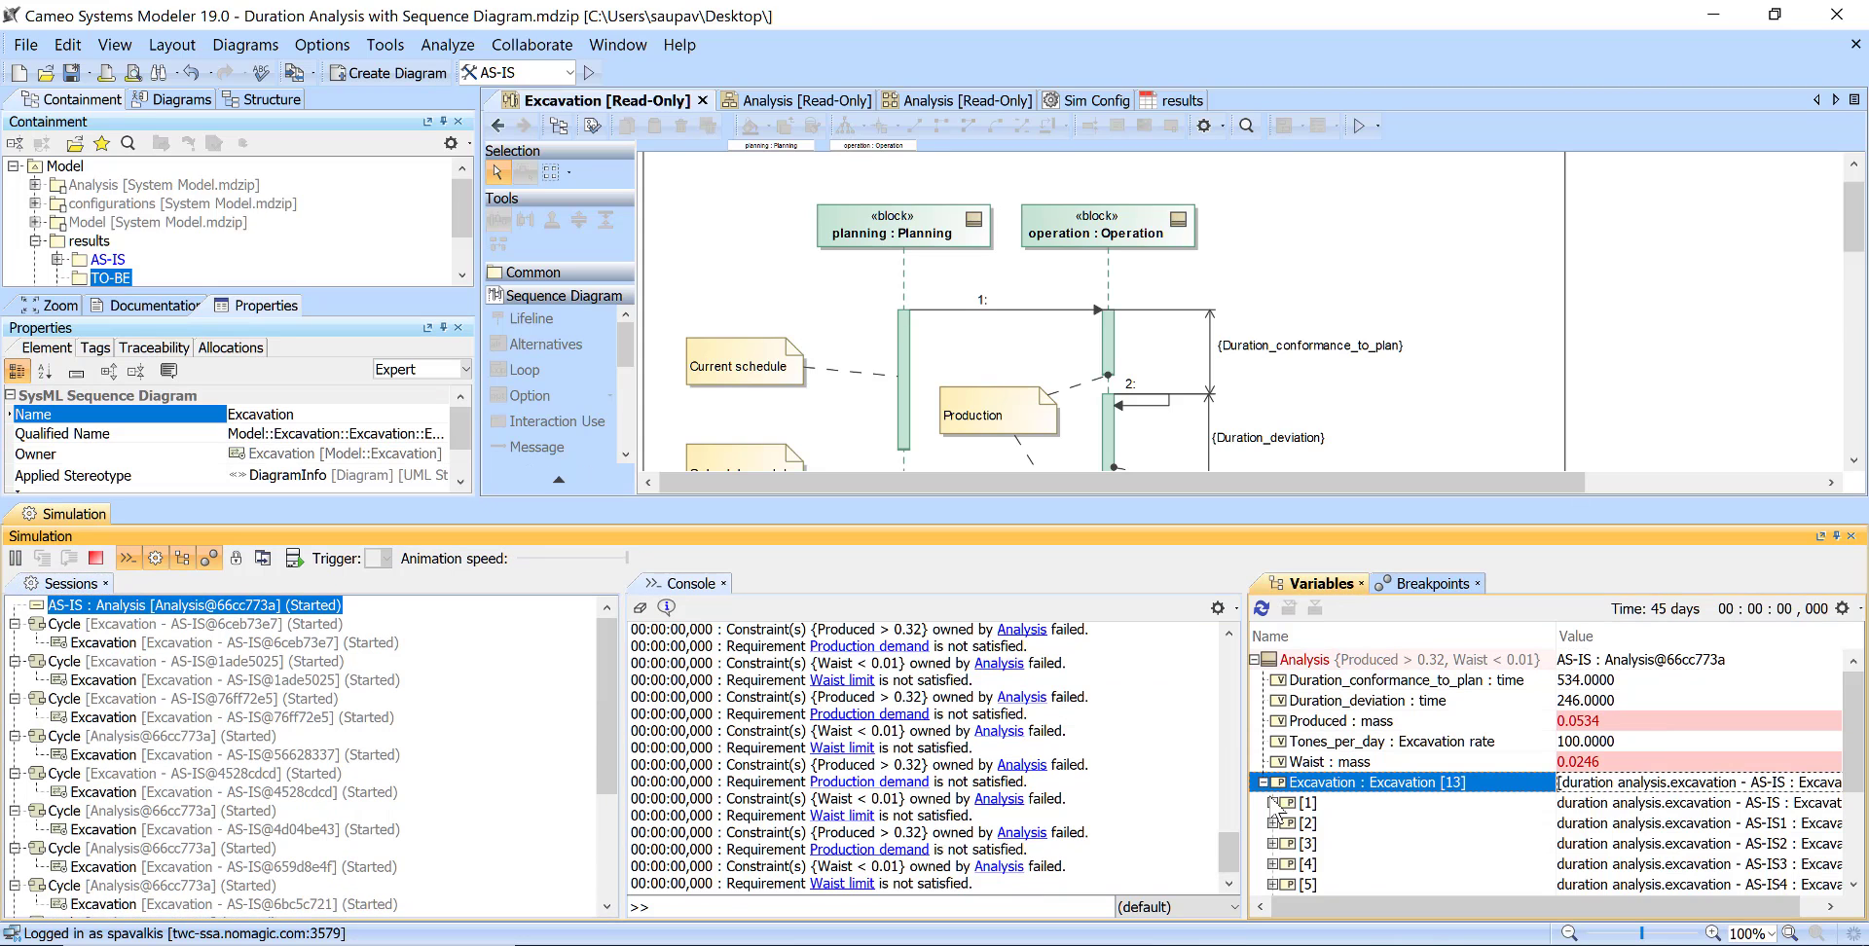
{"action": "left_click", "coordinate": [1274, 803]}
{"action": "scroll", "coordinate": [1363, 794], "scroll_direction": "down", "scroll_amount": 2}
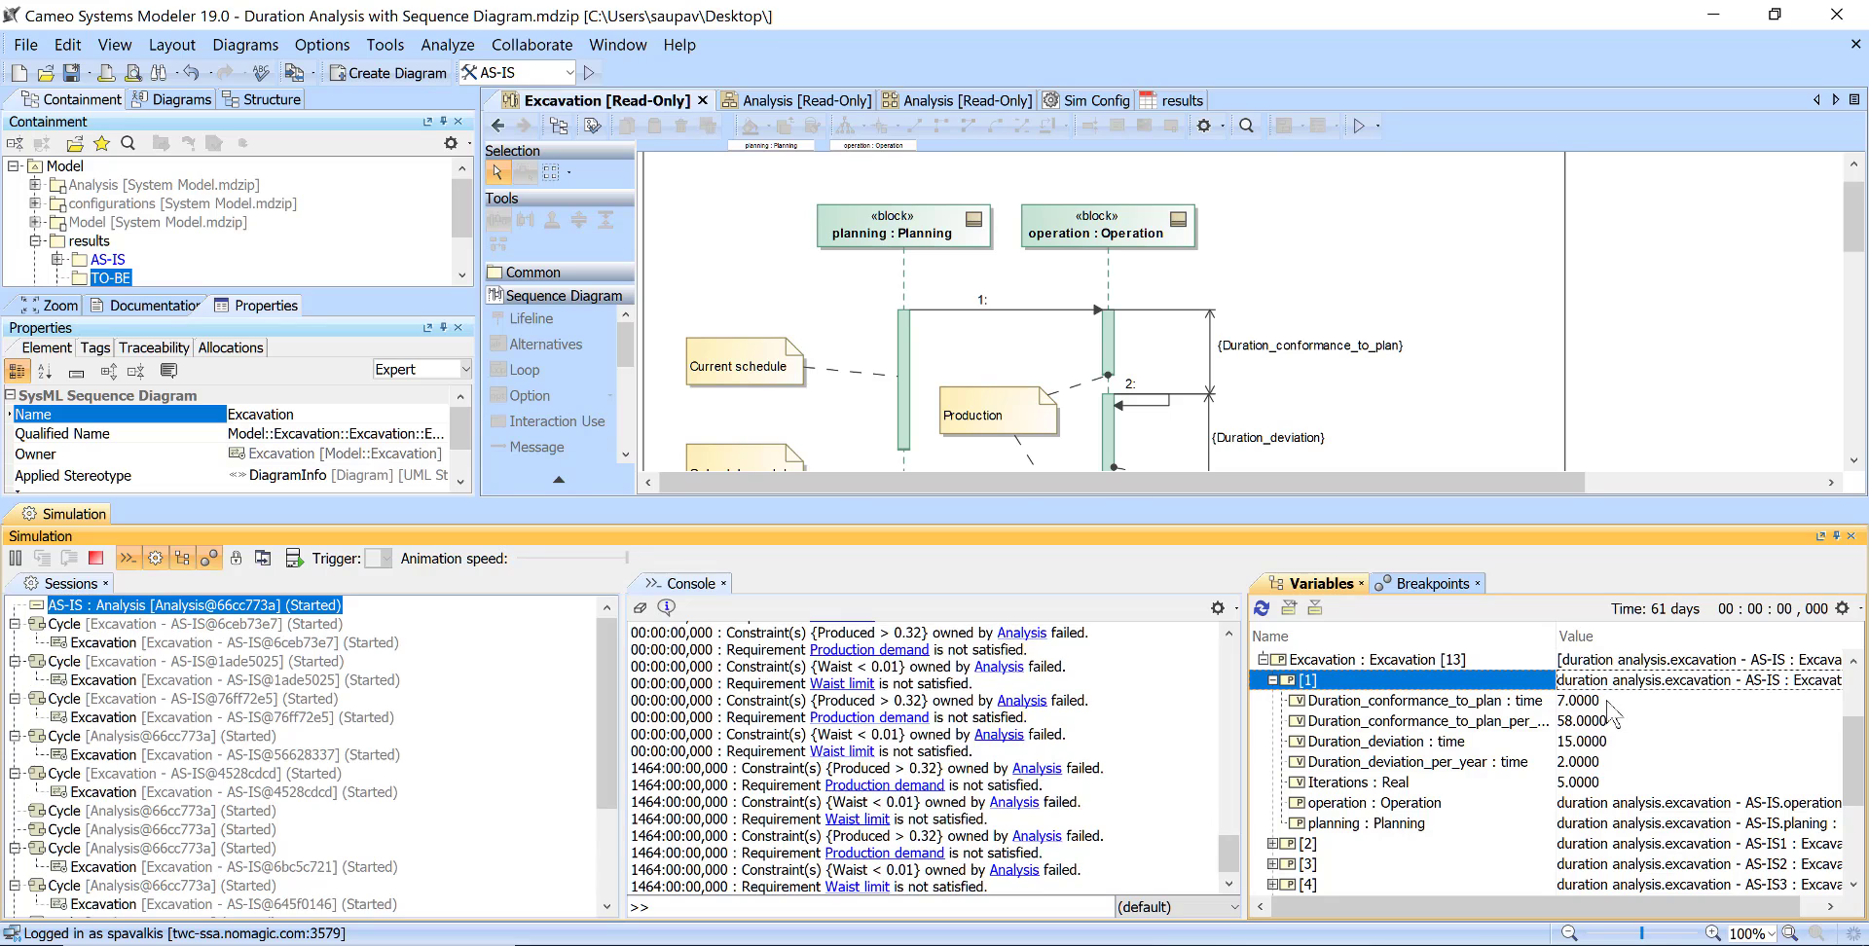
Examine the duration and iteration values of Excavation instances 1 to 3 during the run, plus the overall Analysis values
{"action": "double_click", "coordinate": [1299, 843]}
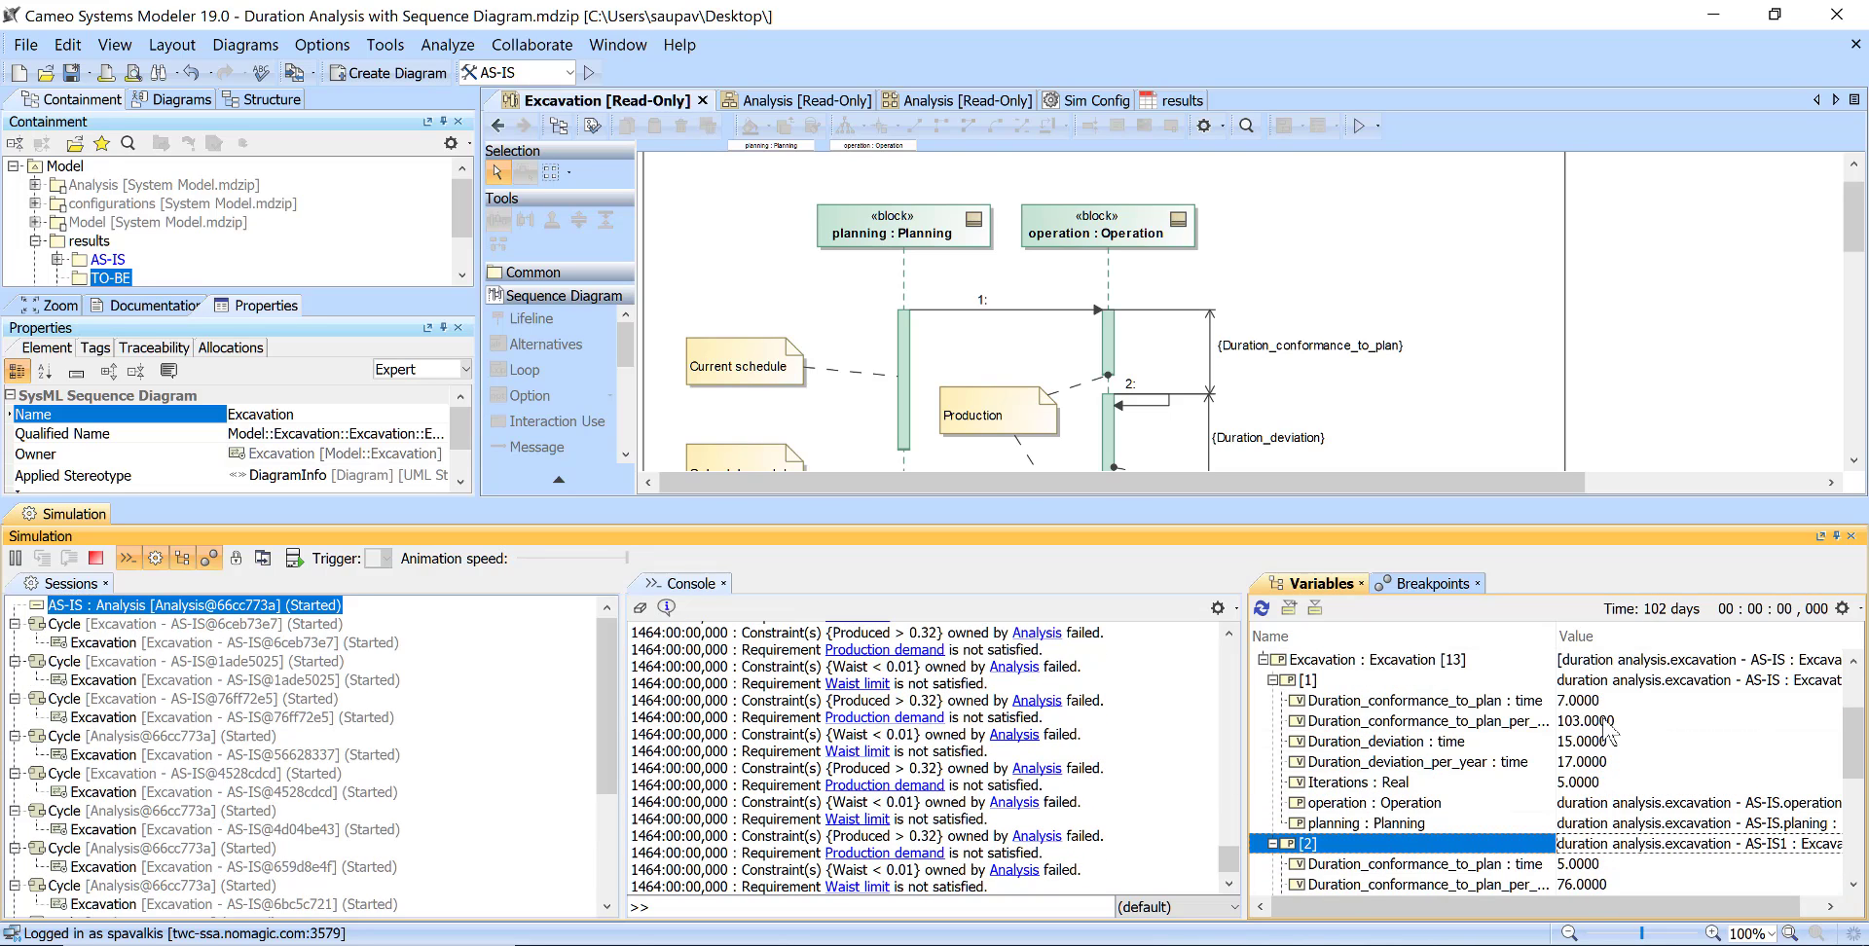
{"action": "scroll", "coordinate": [1604, 732], "scroll_direction": "down", "scroll_amount": 1}
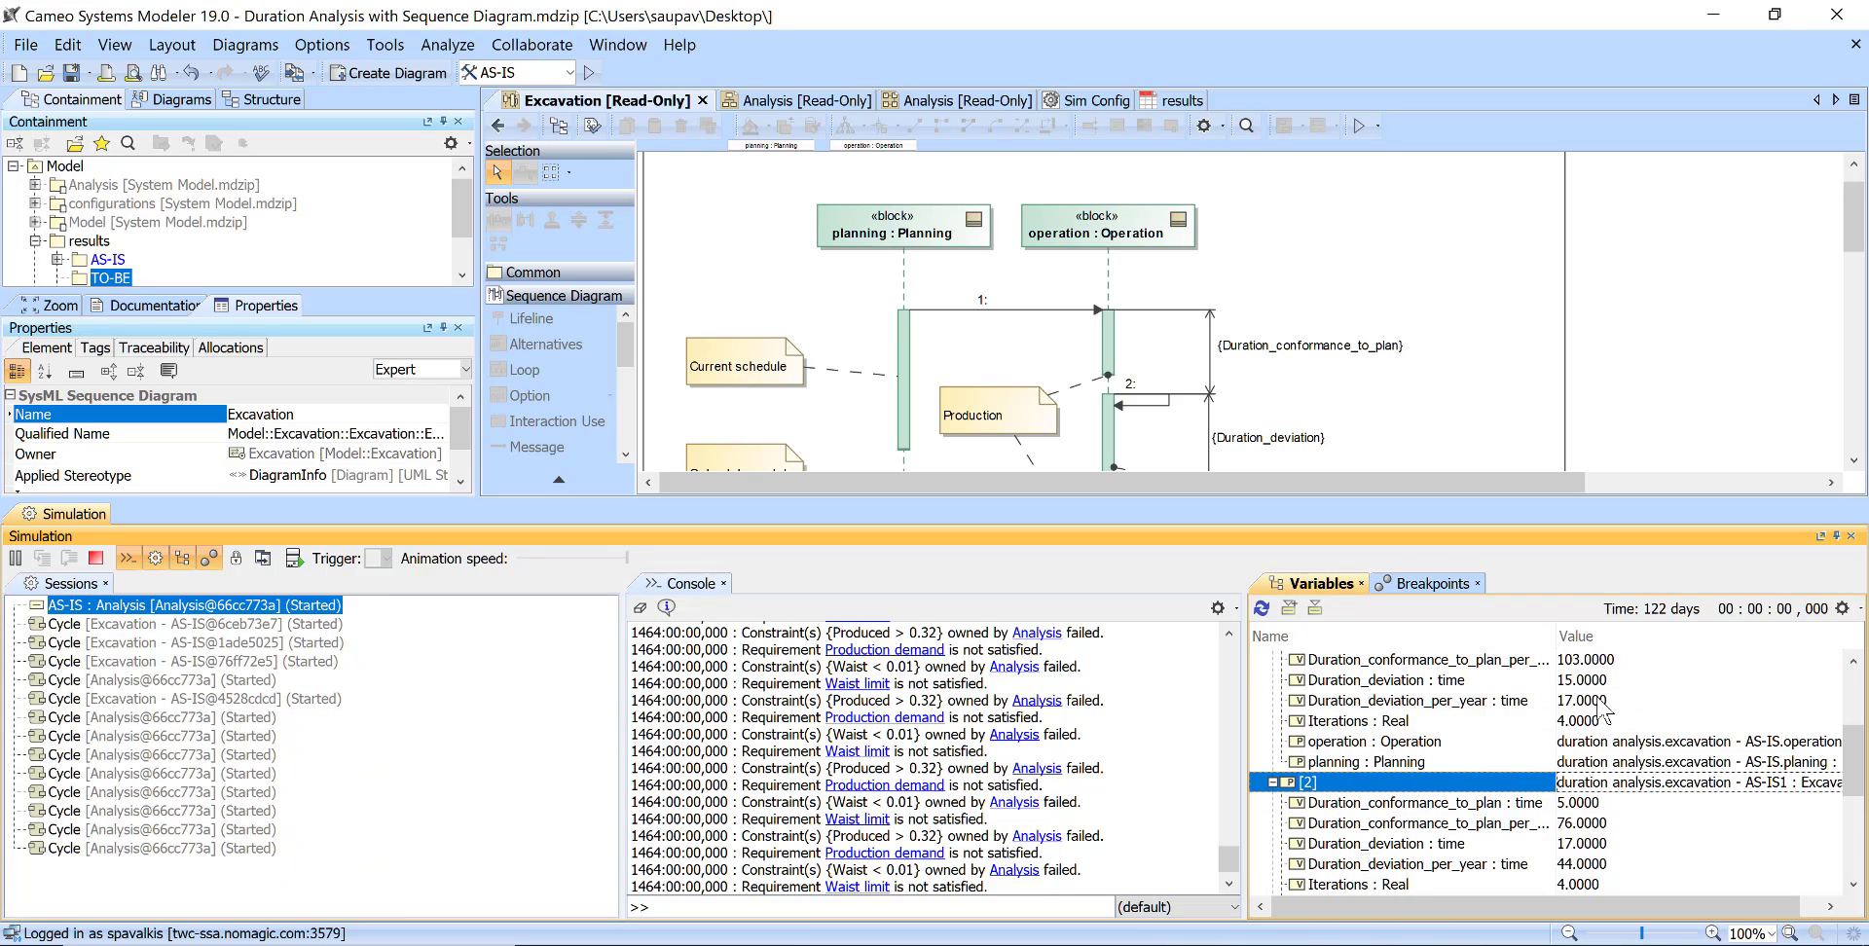
{"action": "scroll", "coordinate": [1621, 752], "scroll_direction": "down", "scroll_amount": 1}
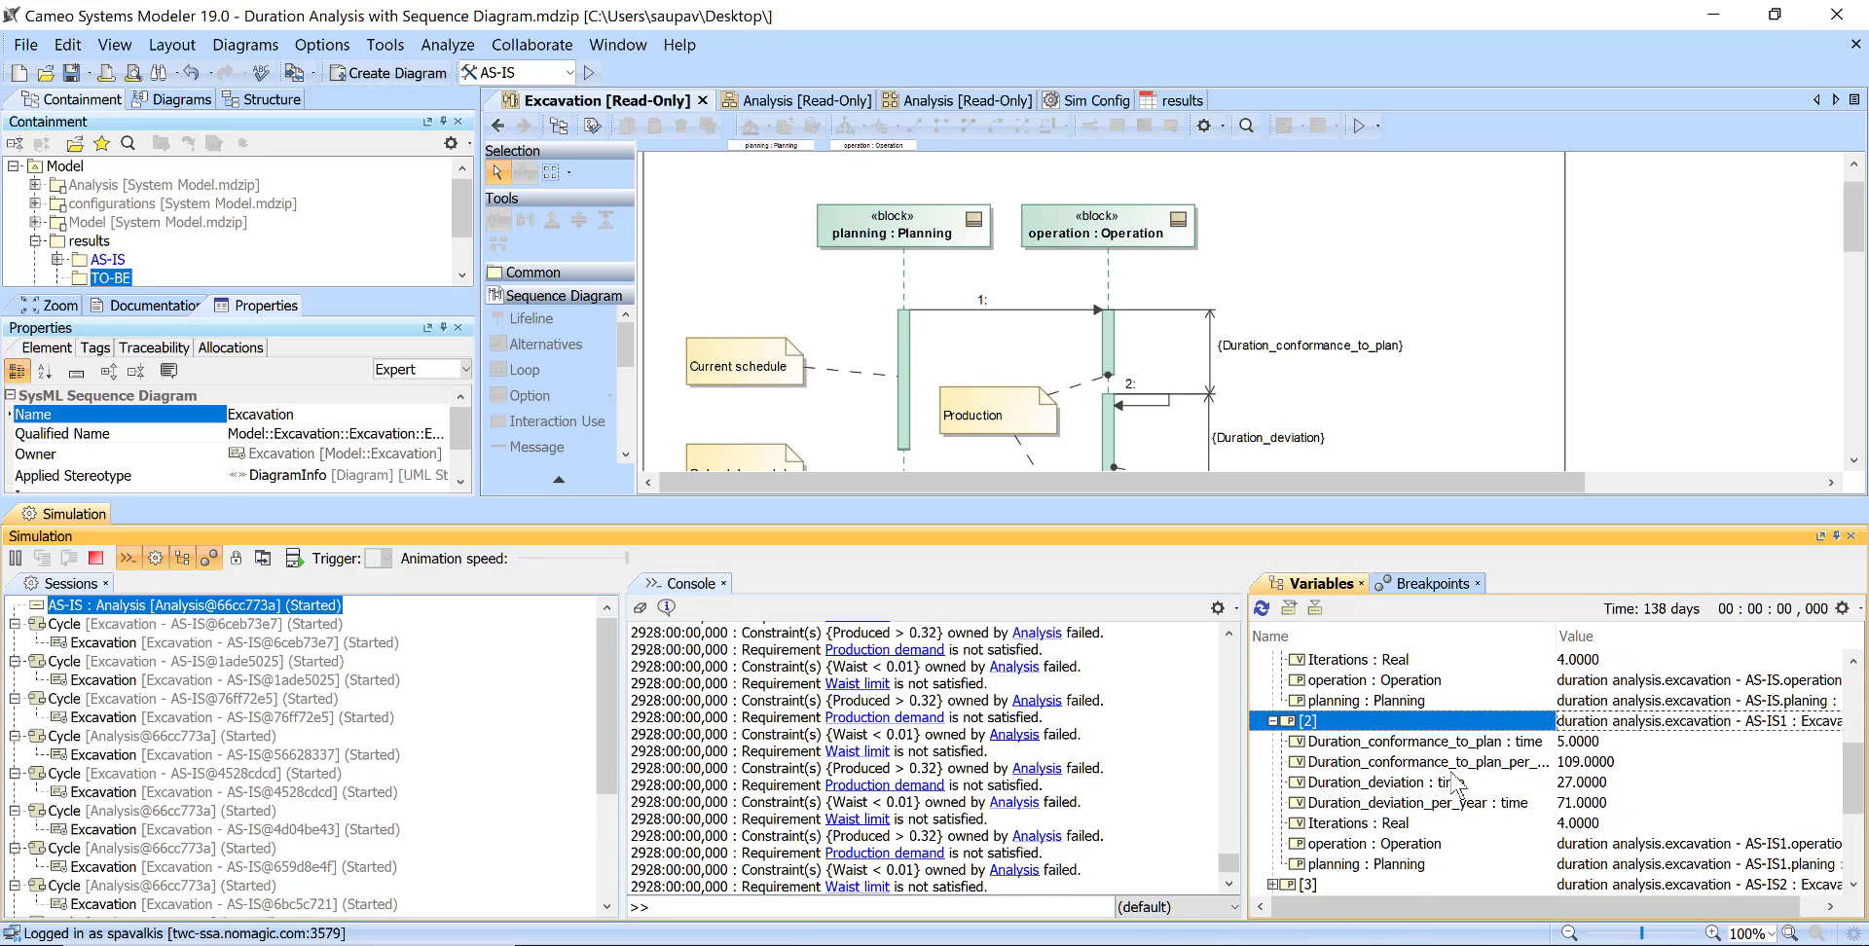
{"action": "scroll", "coordinate": [1465, 791], "scroll_direction": "down", "scroll_amount": 1}
{"action": "double_click", "coordinate": [1291, 824]}
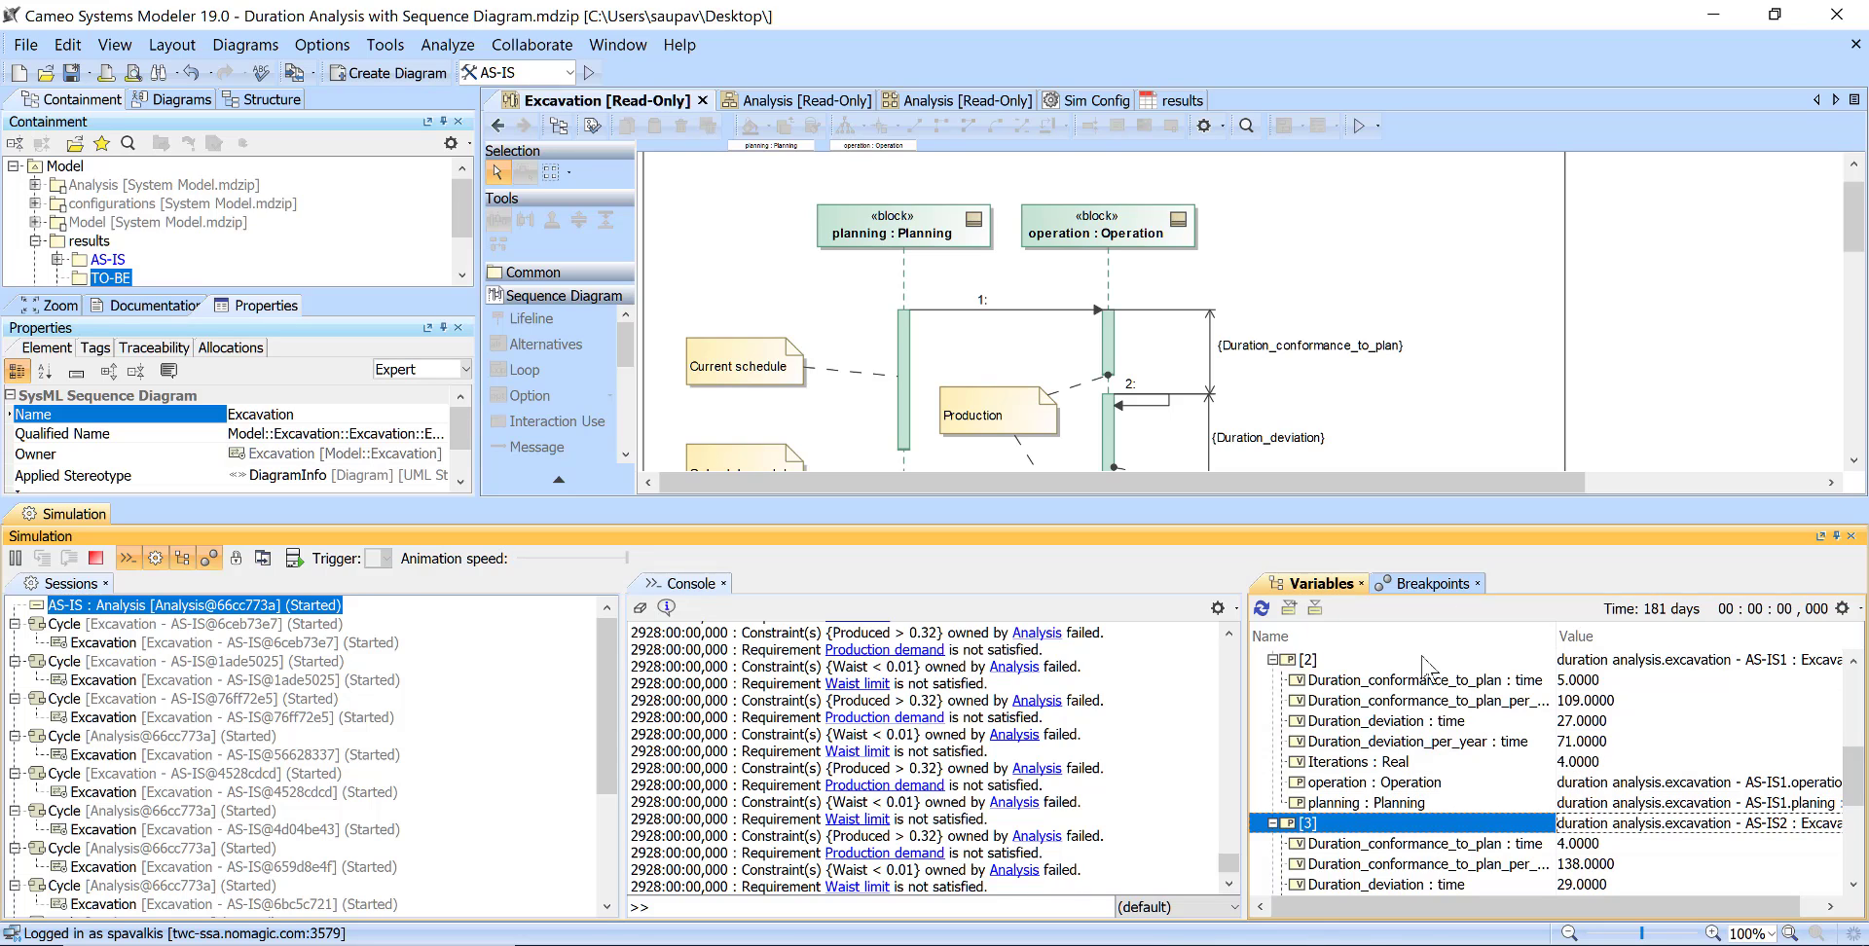
{"action": "scroll", "coordinate": [1145, 317], "scroll_direction": "down", "scroll_amount": 1}
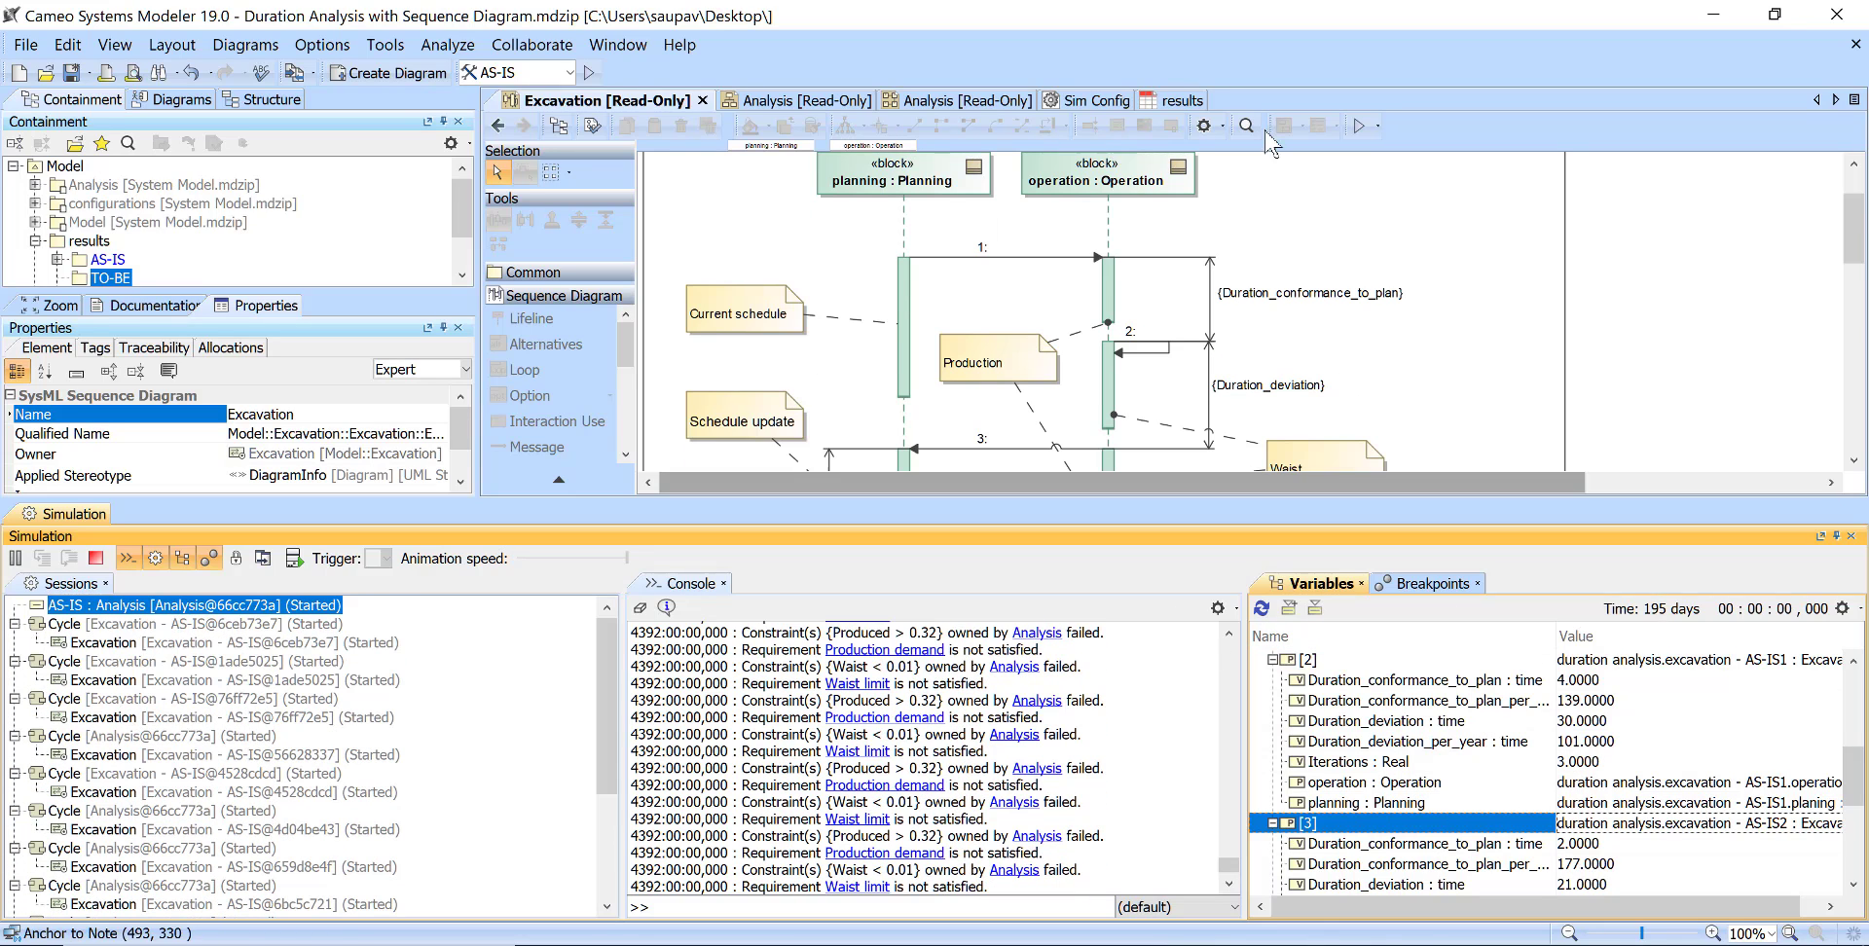
{"action": "scroll", "coordinate": [1387, 750], "scroll_direction": "up", "scroll_amount": 4}
{"action": "scroll", "coordinate": [1316, 779], "scroll_direction": "down", "scroll_amount": 7}
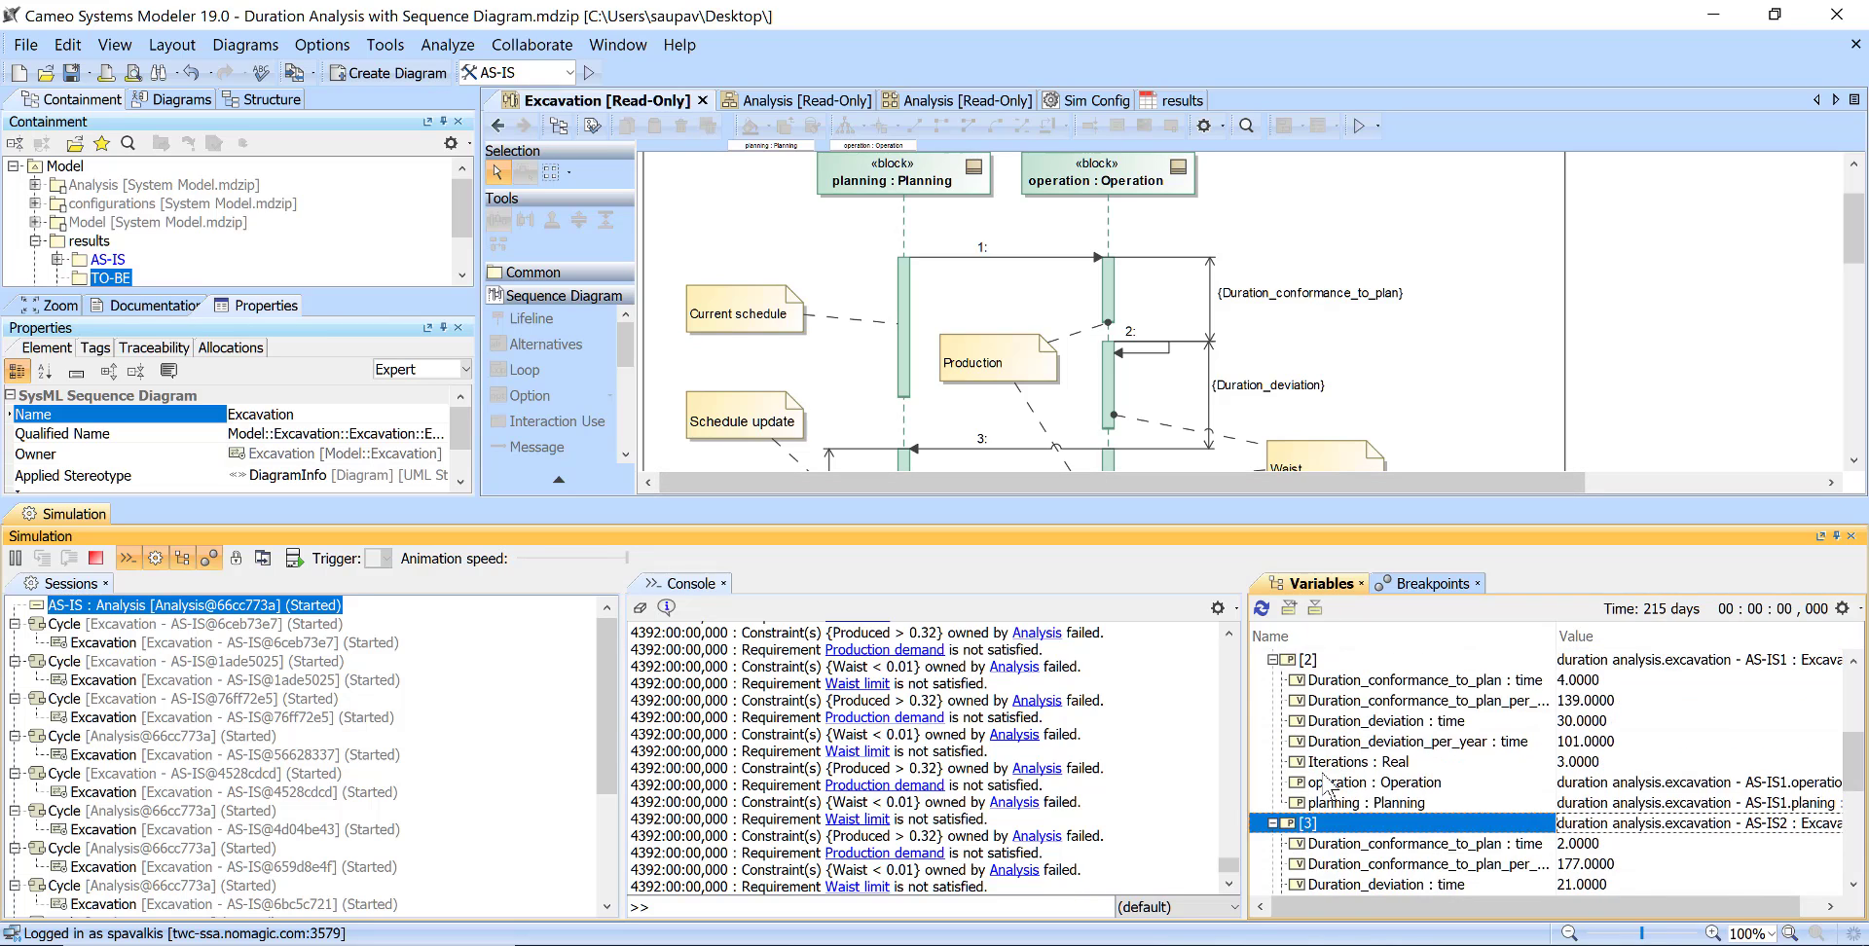
{"action": "scroll", "coordinate": [1360, 776], "scroll_direction": "up", "scroll_amount": 3}
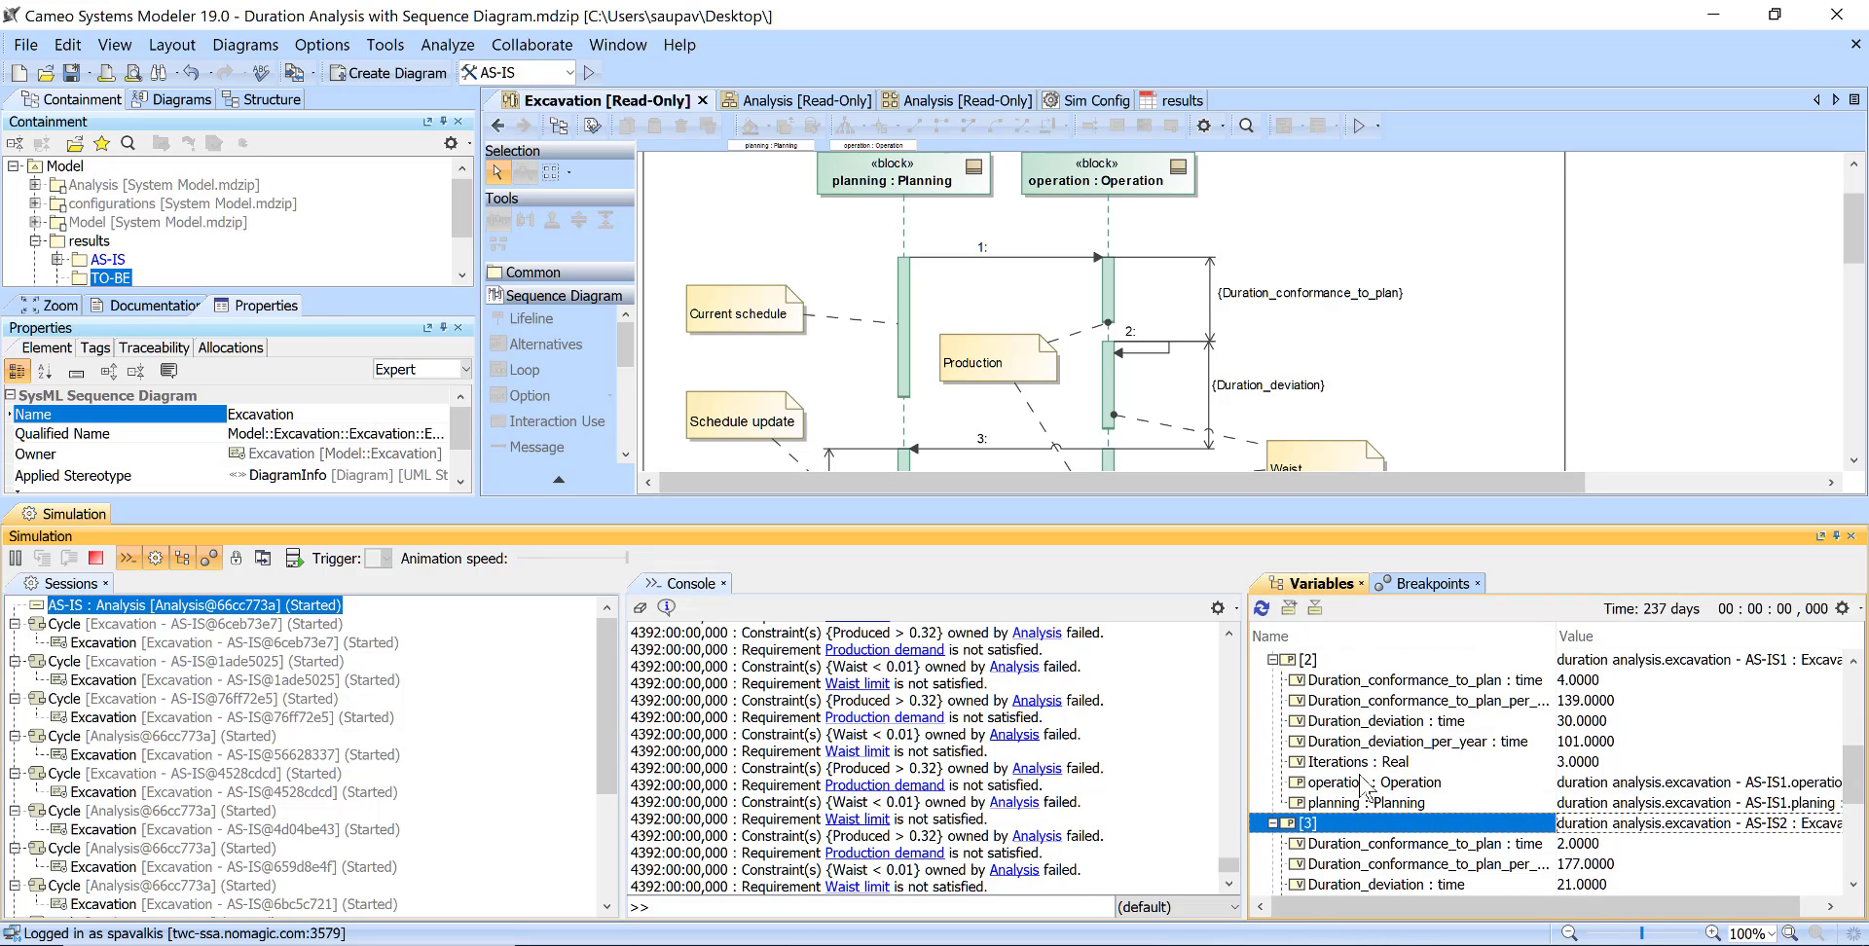
{"action": "scroll", "coordinate": [1374, 775], "scroll_direction": "down", "scroll_amount": 3}
{"action": "scroll", "coordinate": [1376, 773], "scroll_direction": "up", "scroll_amount": 4}
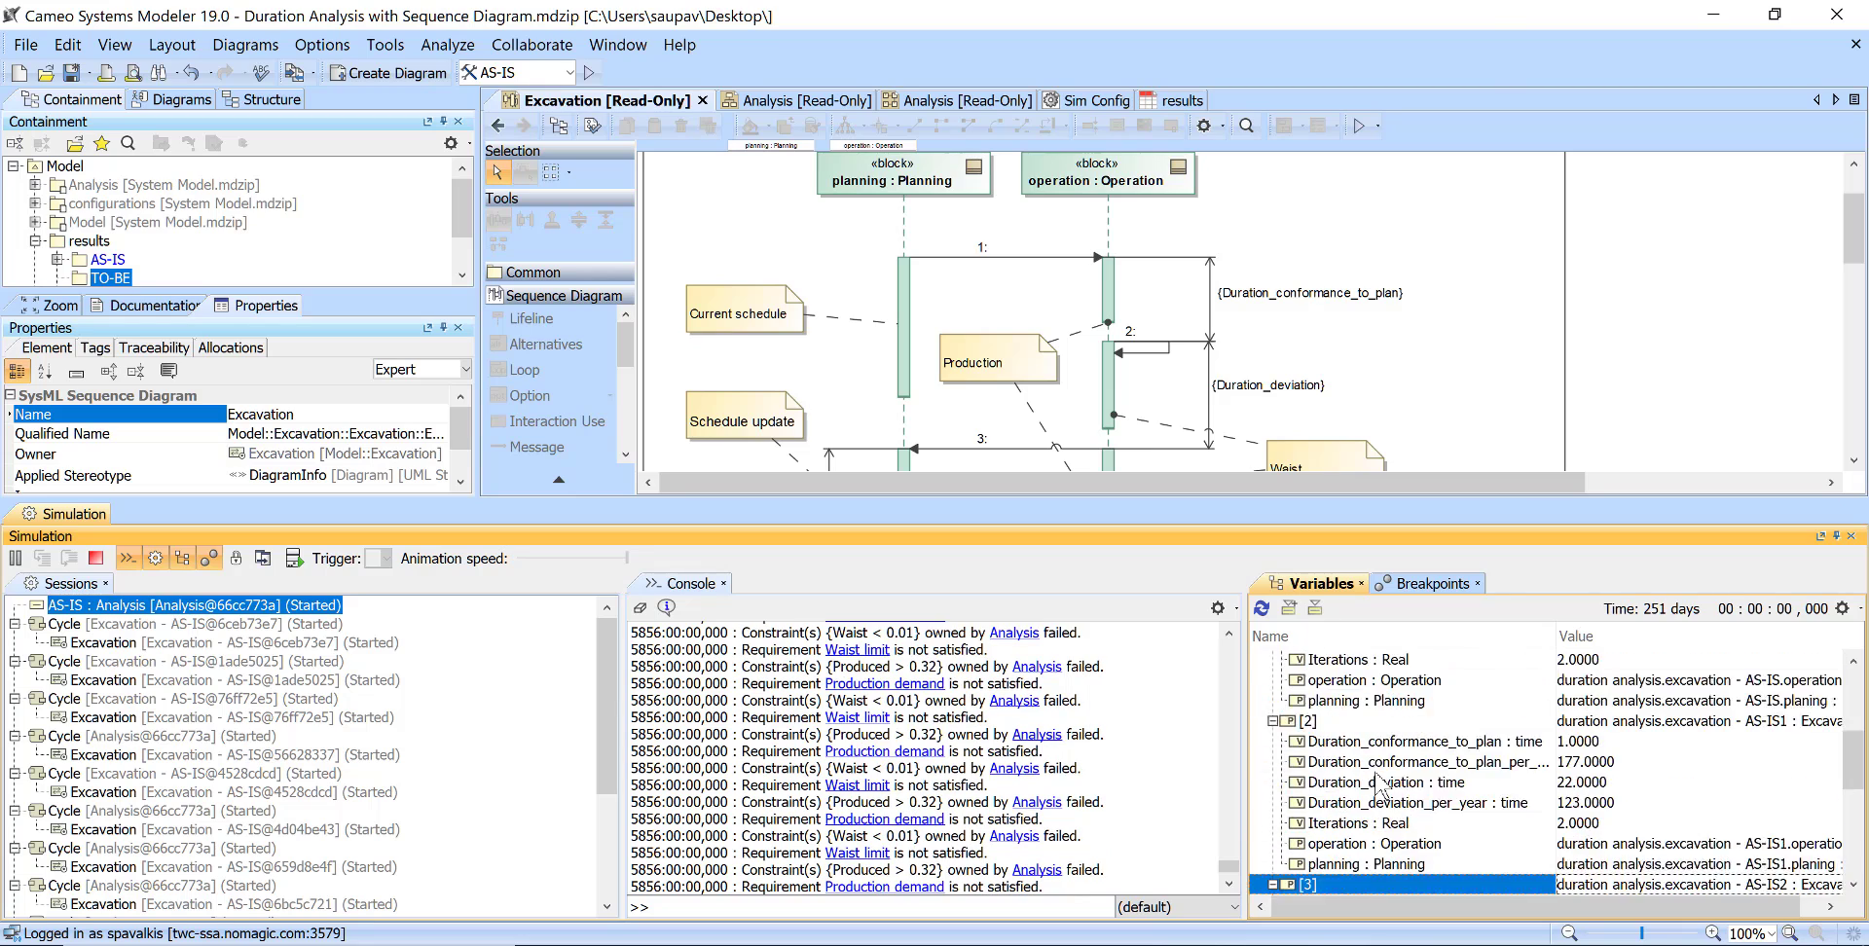
{"action": "scroll", "coordinate": [1378, 781], "scroll_direction": "up", "scroll_amount": 4}
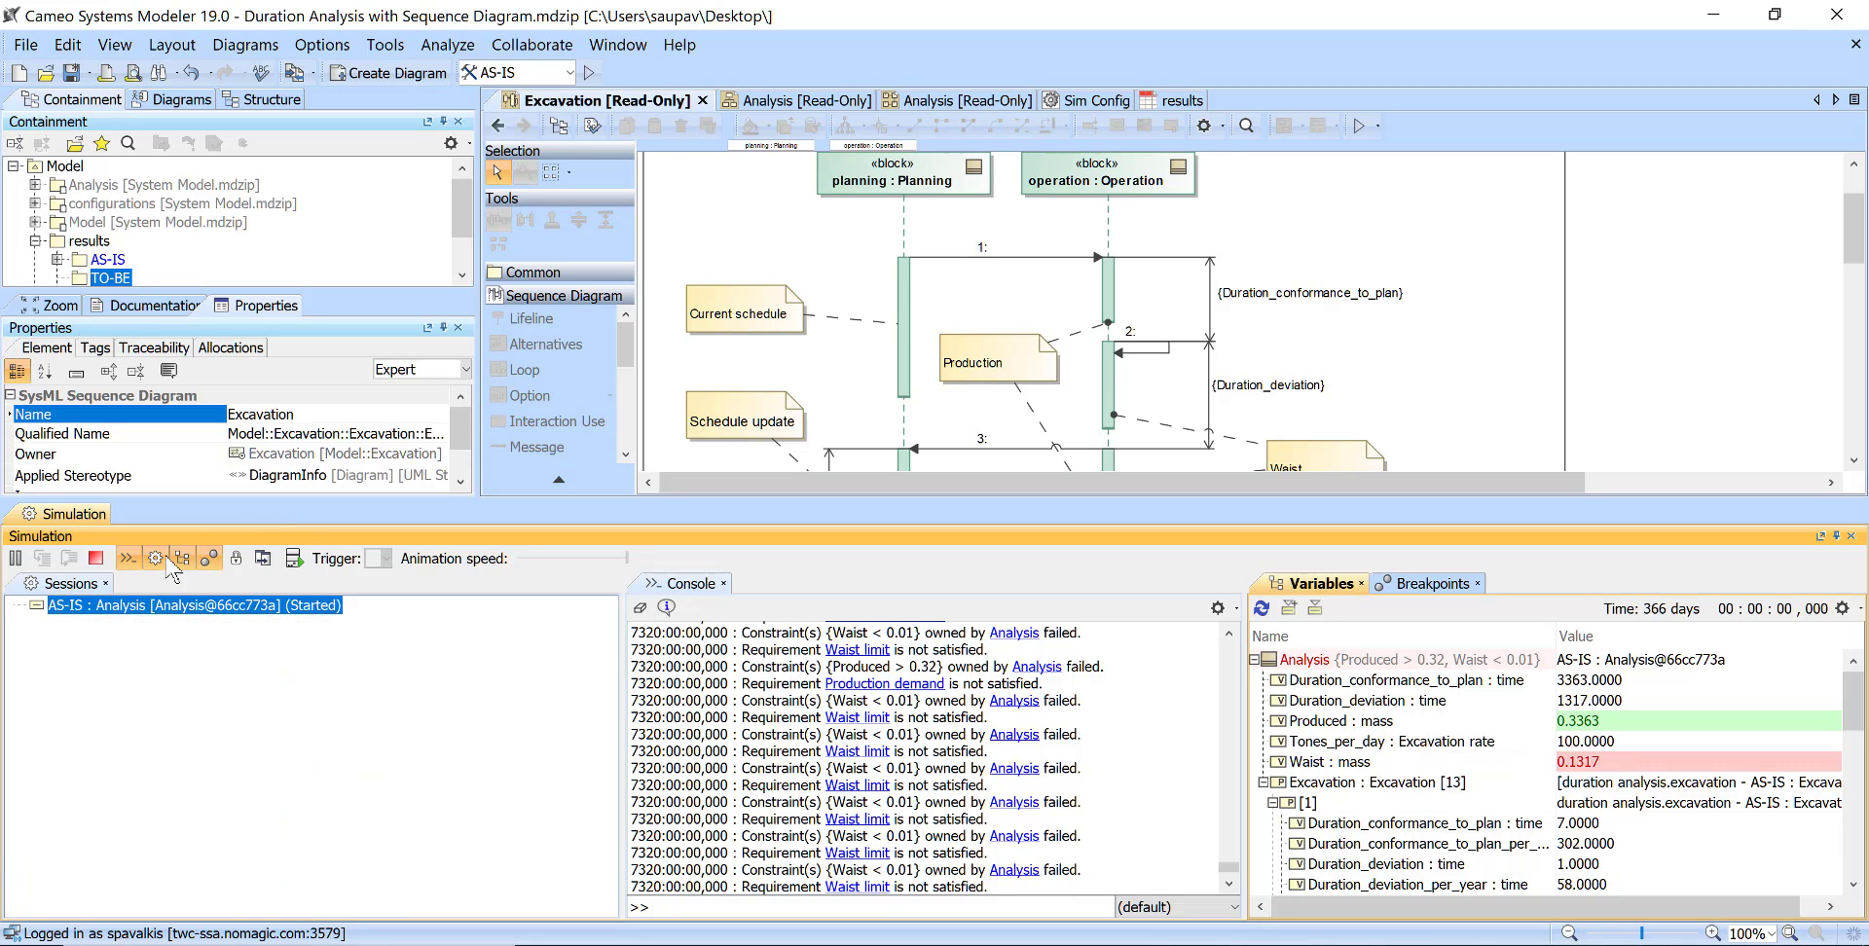
Terminate the AS-IS simulation with its window closed, and open the results table
{"action": "left_click", "coordinate": [95, 557]}
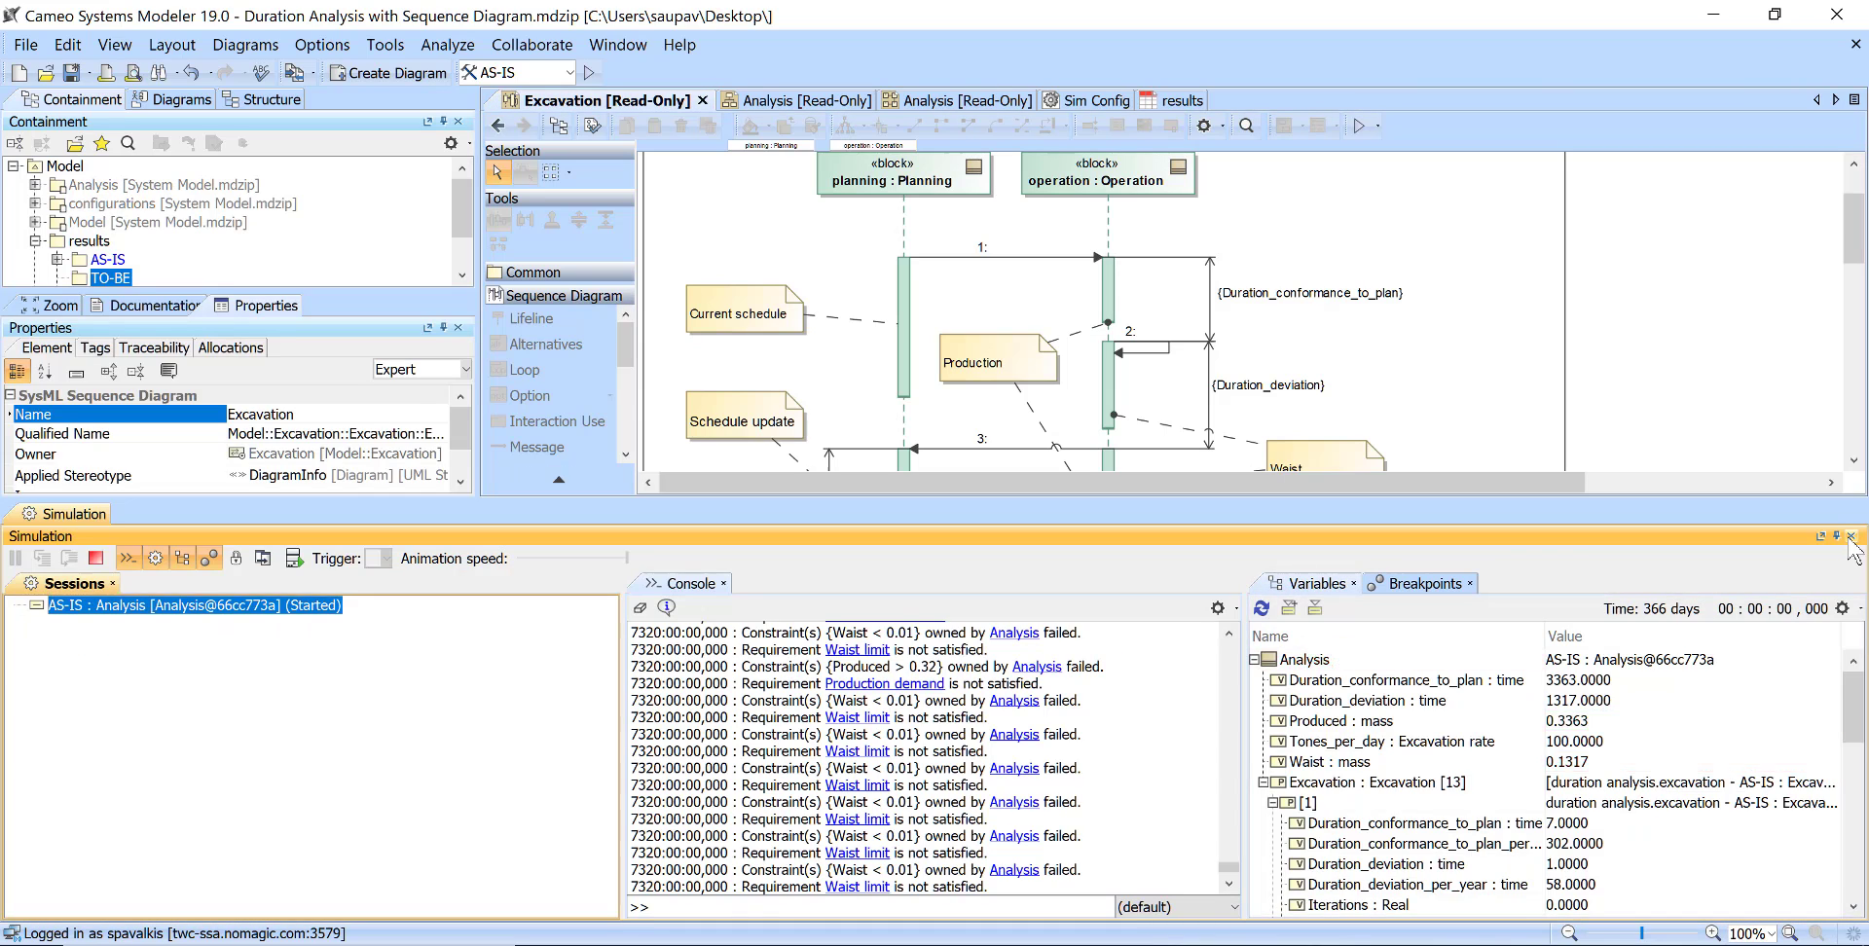
{"action": "left_click", "coordinate": [1851, 536]}
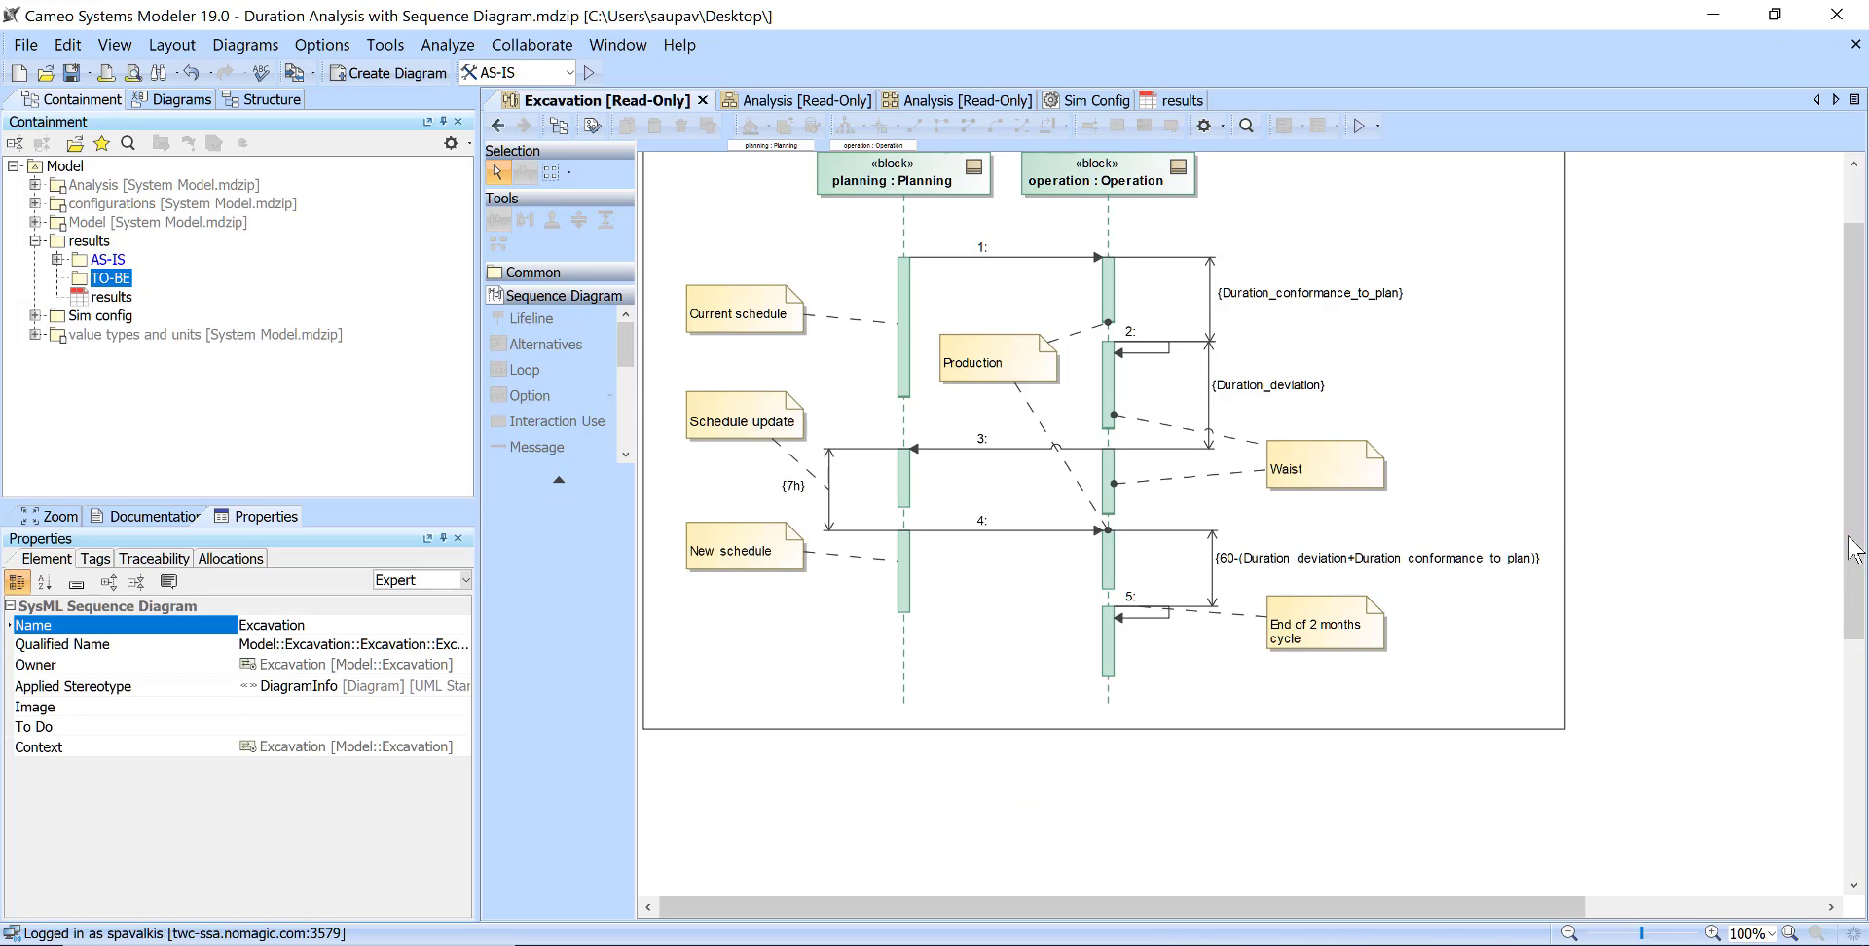
{"action": "left_click", "coordinate": [57, 259]}
{"action": "double_click", "coordinate": [107, 334]}
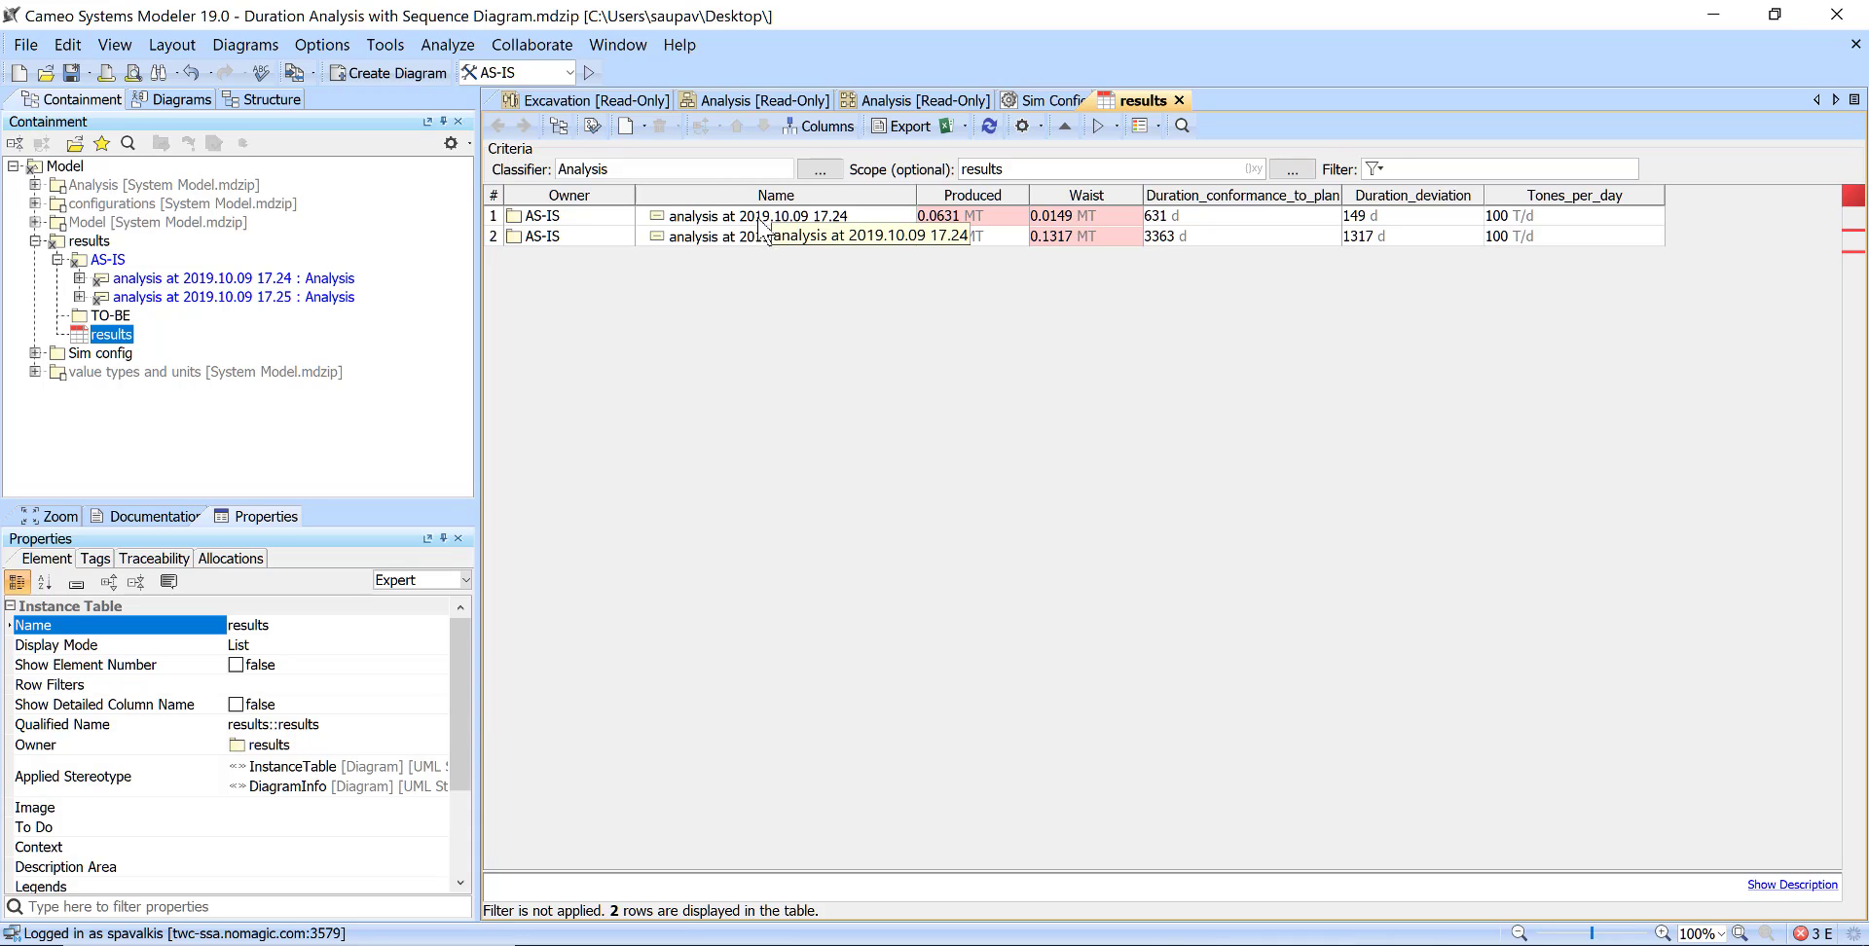
Delete the instance "analysis at 2019.10.09 17.24" from the AS-IS package and check the remaining instance's Waist against its requirement
{"action": "left_click", "coordinate": [185, 278]}
{"action": "left_click", "coordinate": [197, 297]}
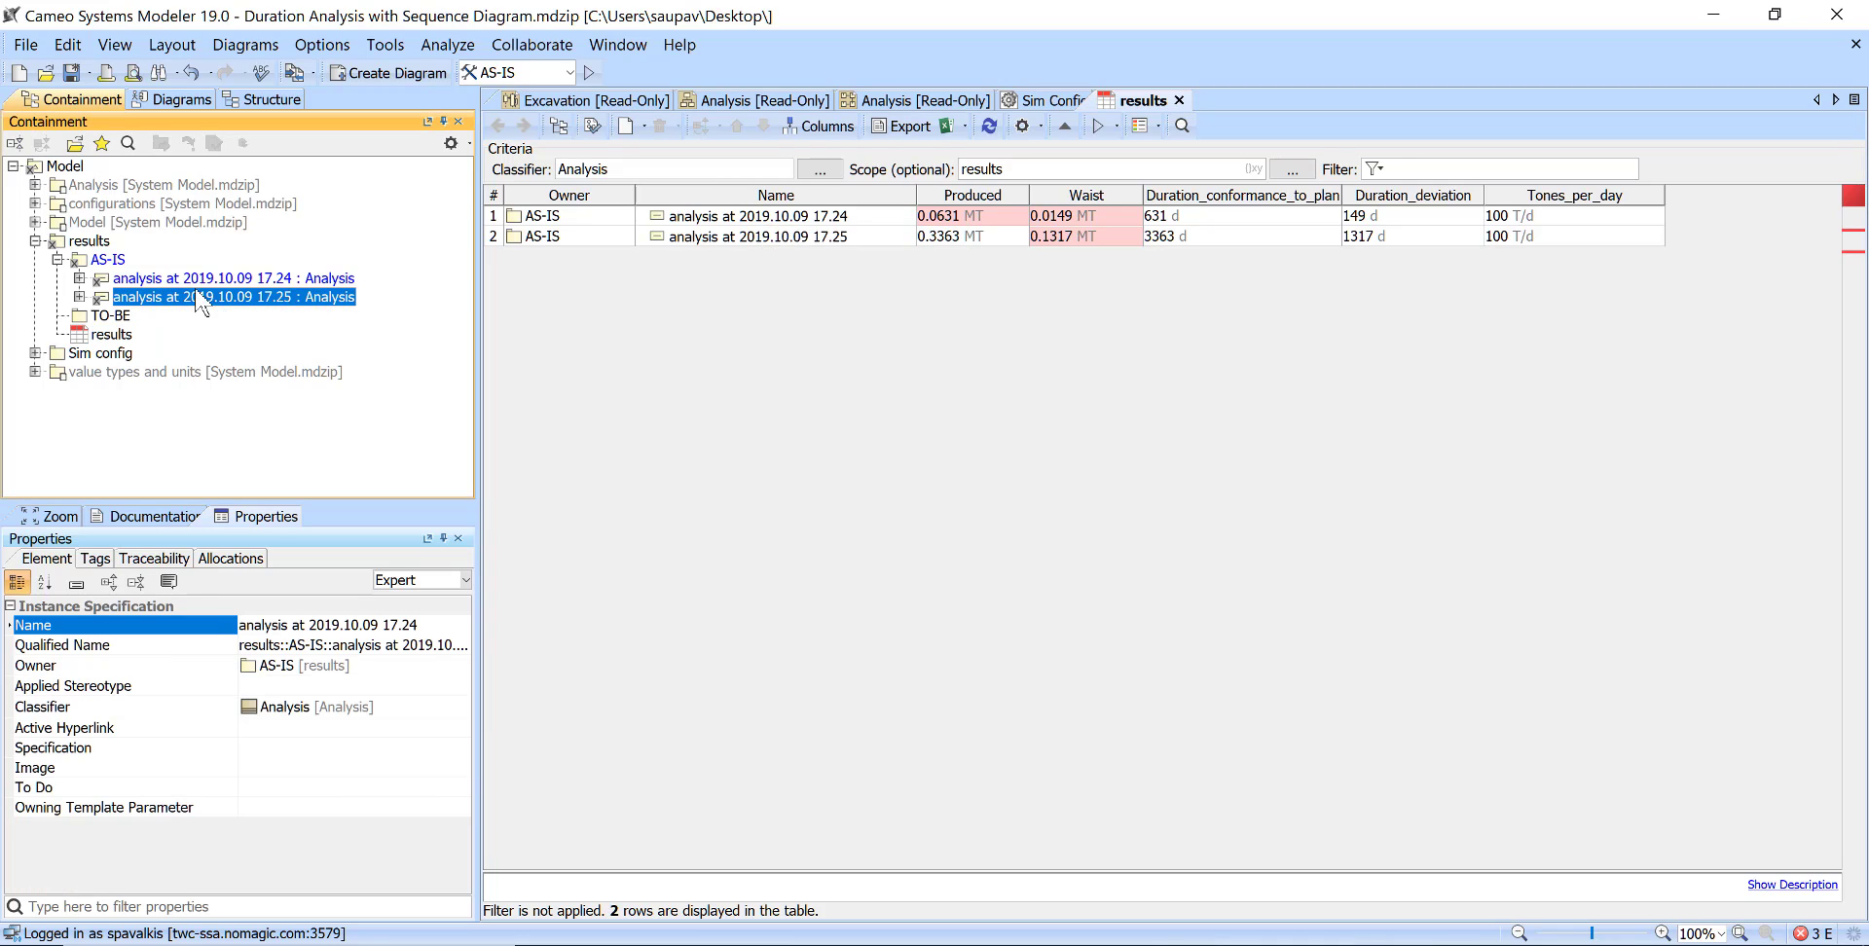
{"action": "left_click", "coordinate": [200, 278]}
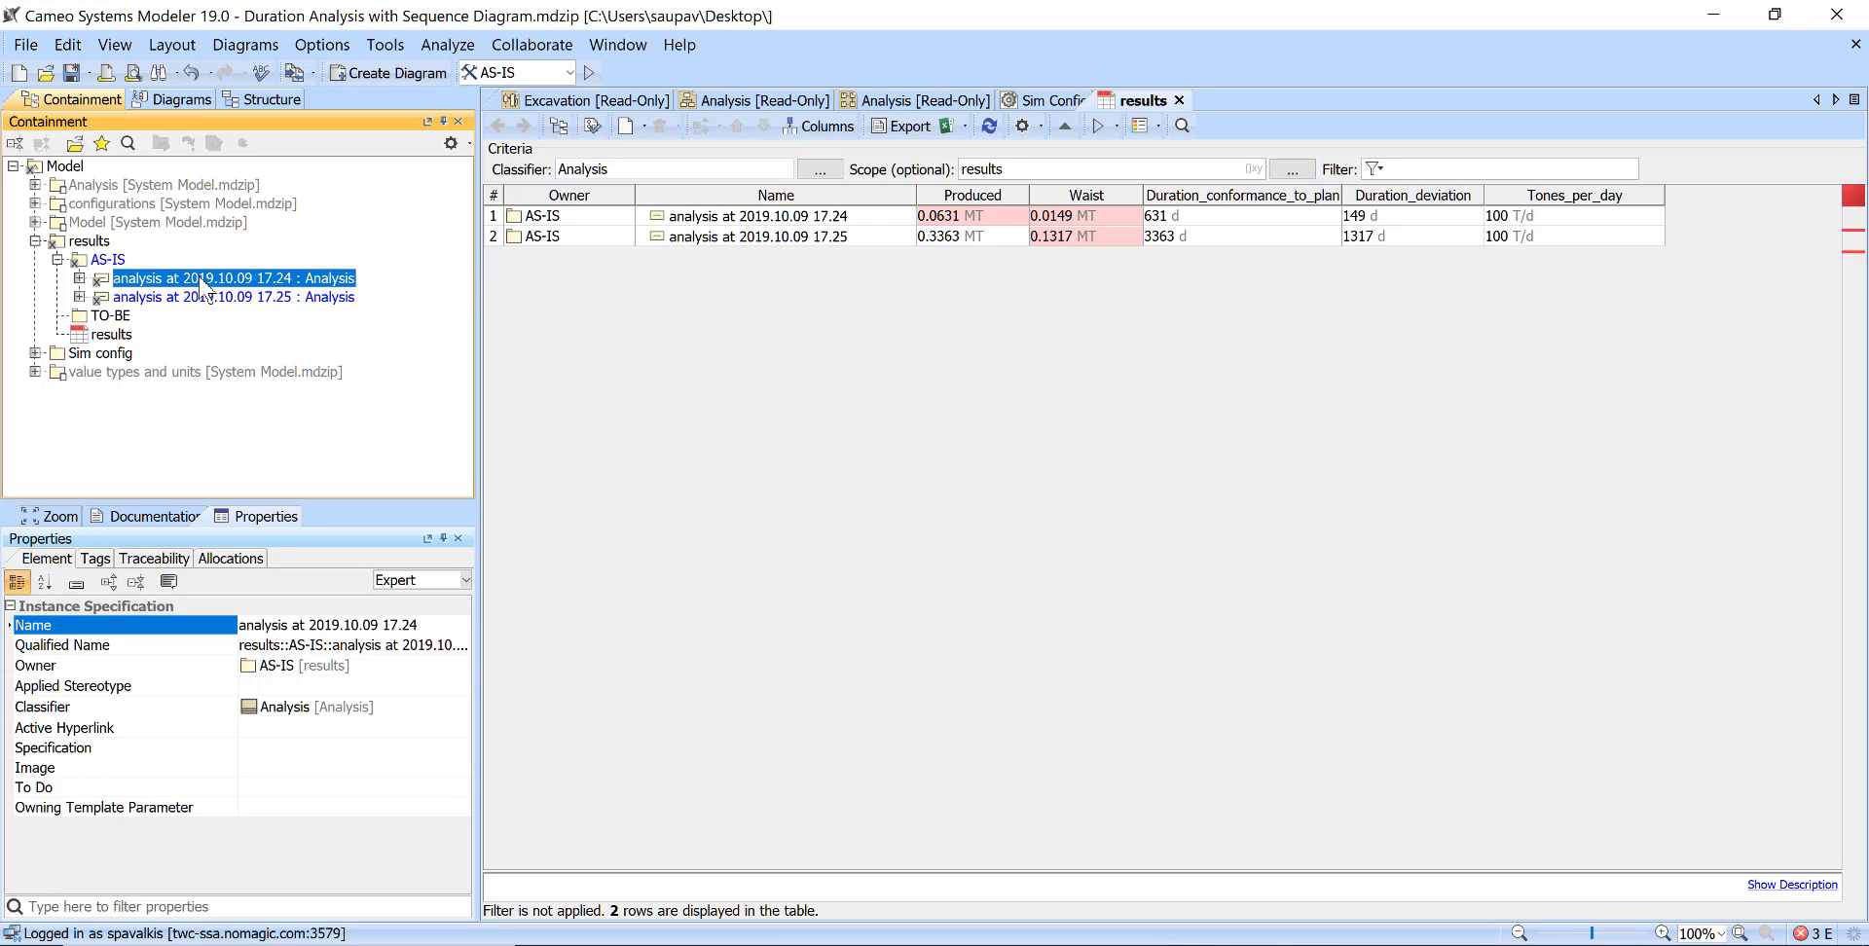
{"action": "key", "text": "Delete"}
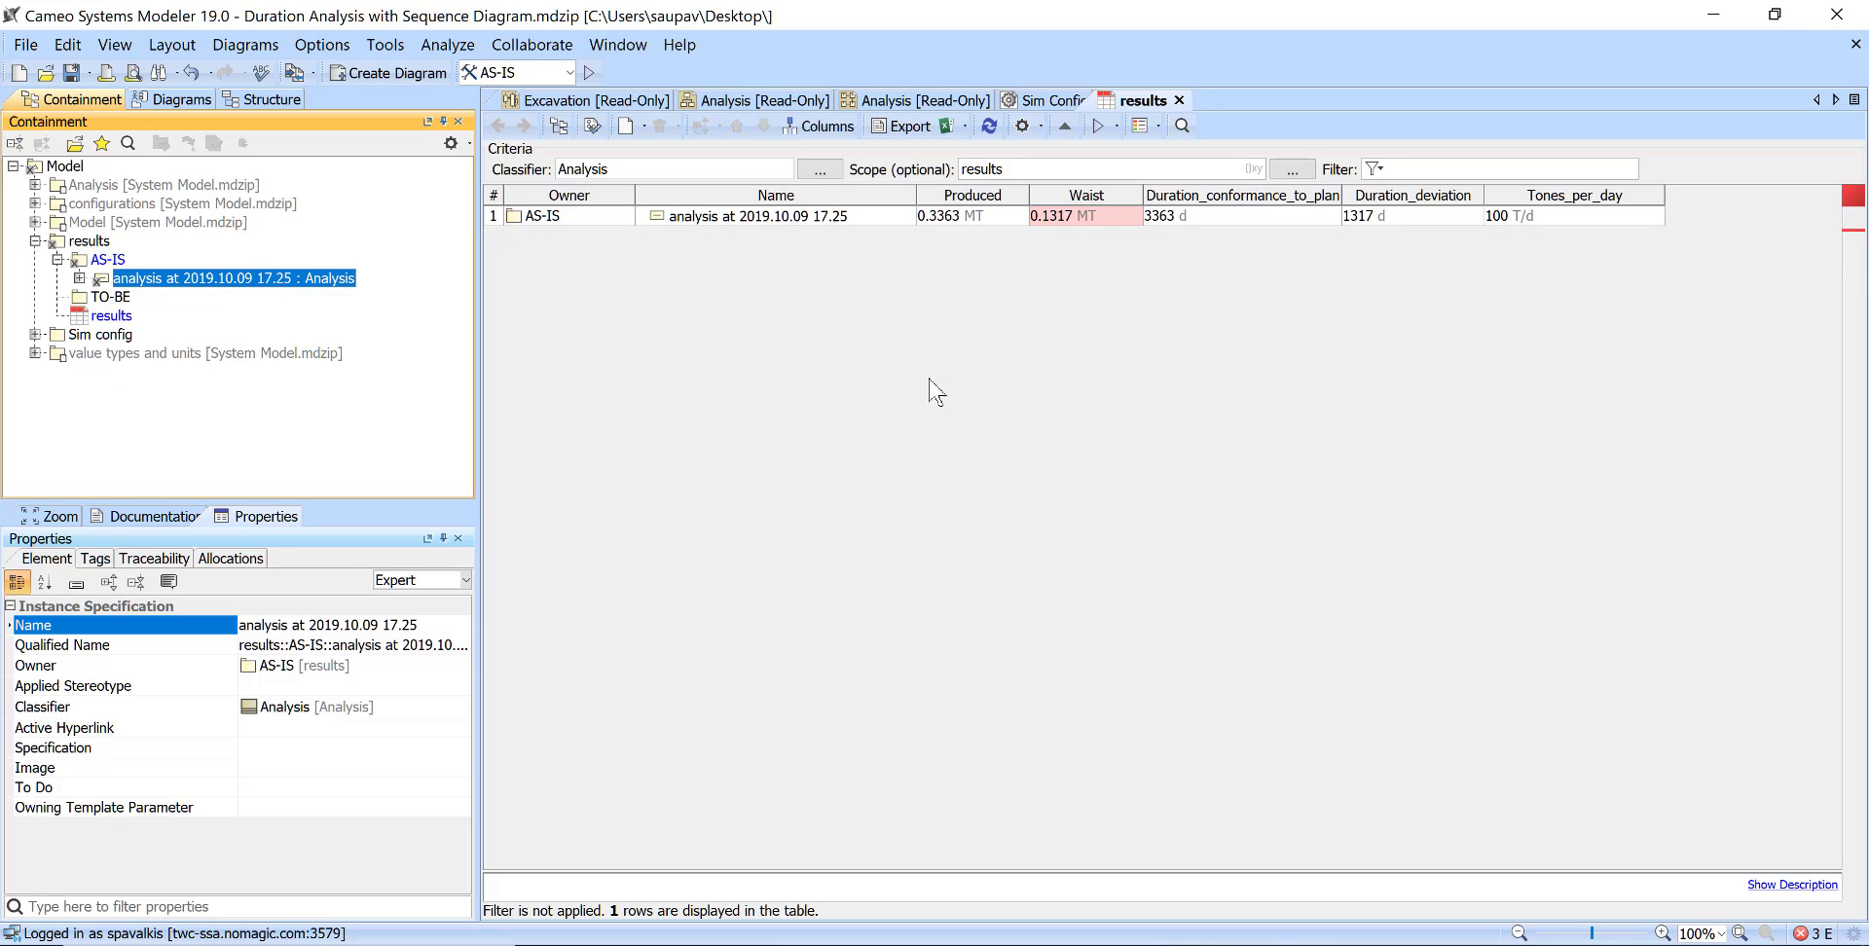
{"action": "mouse_move", "coordinate": [1091, 226]}
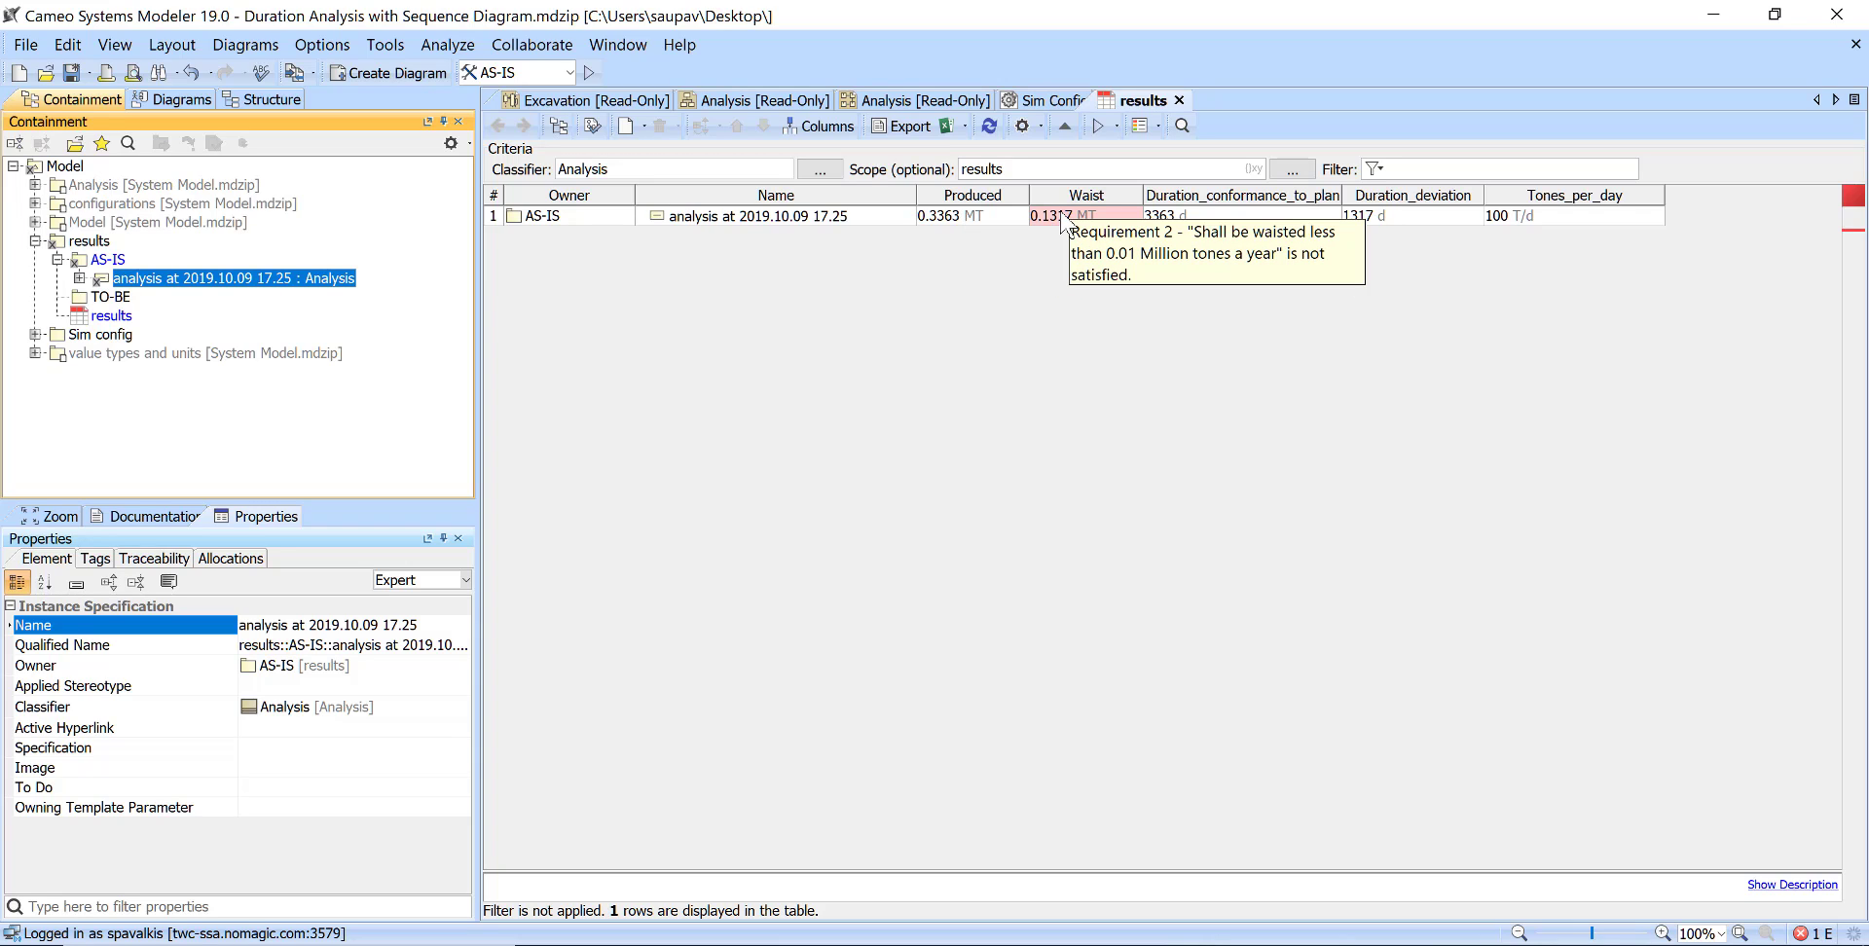
{"action": "left_click", "coordinate": [1095, 305]}
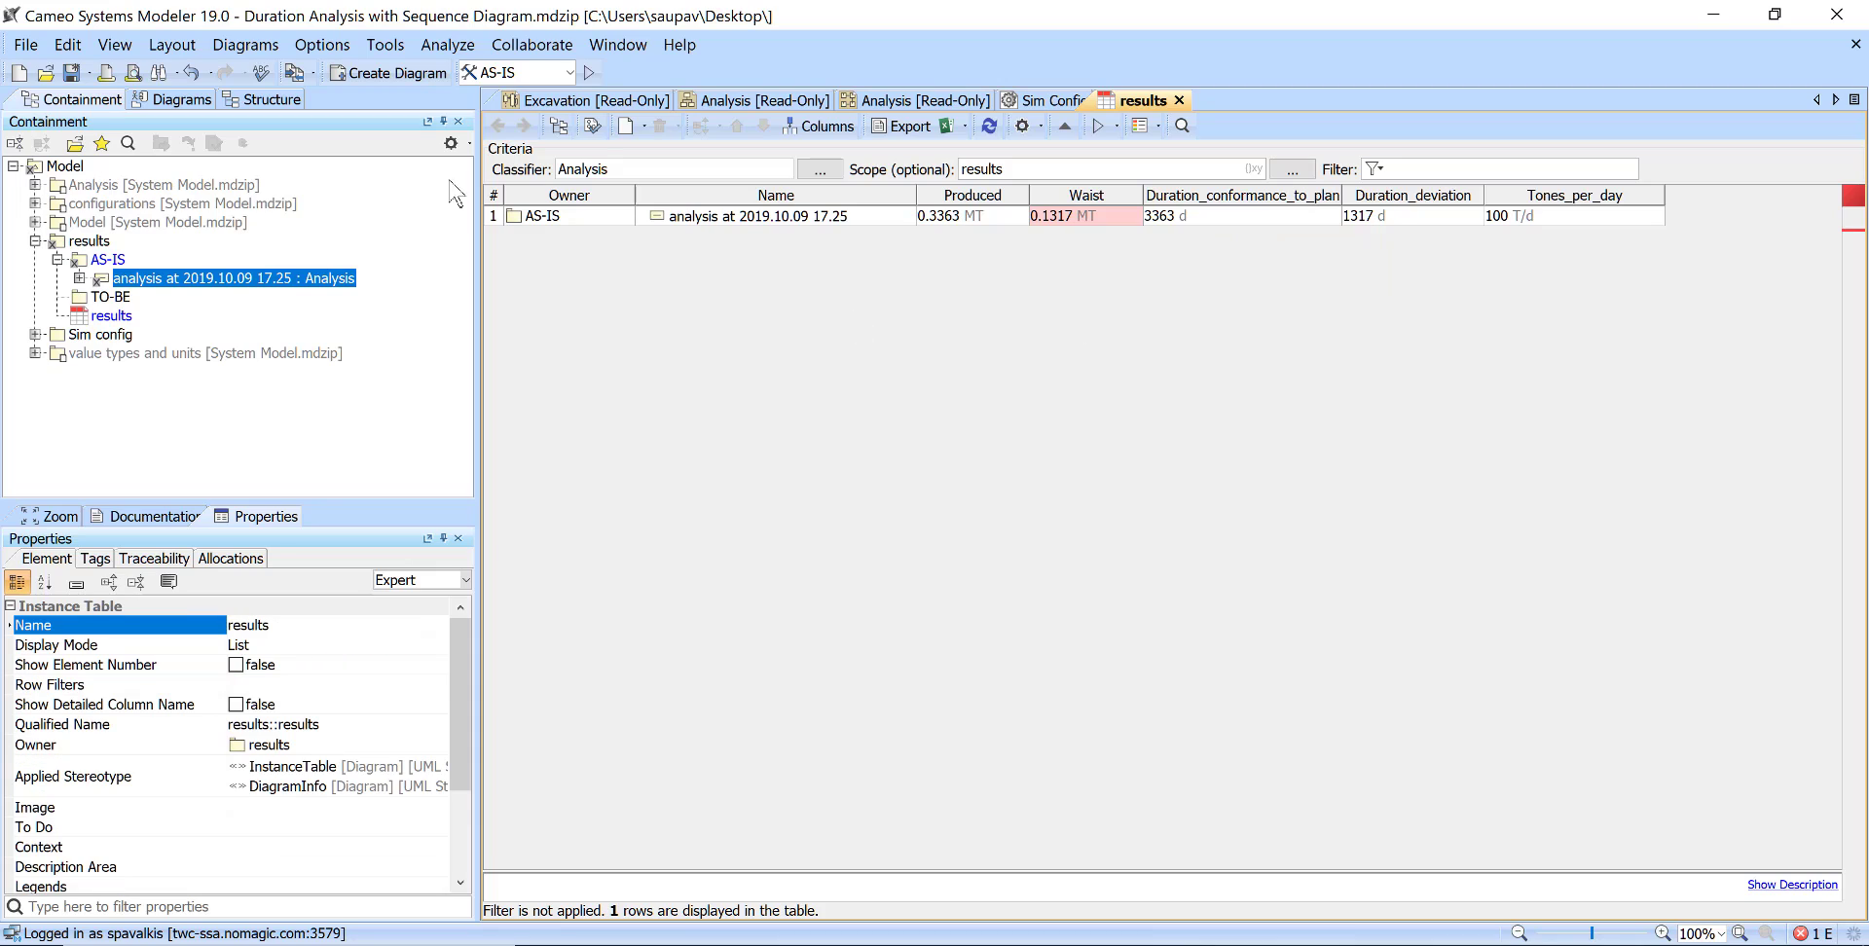
Run the AS-IS configuration again and examine the values of Excavation instances 1 and 2 and the overall Analysis during the run
{"action": "left_click", "coordinate": [589, 73]}
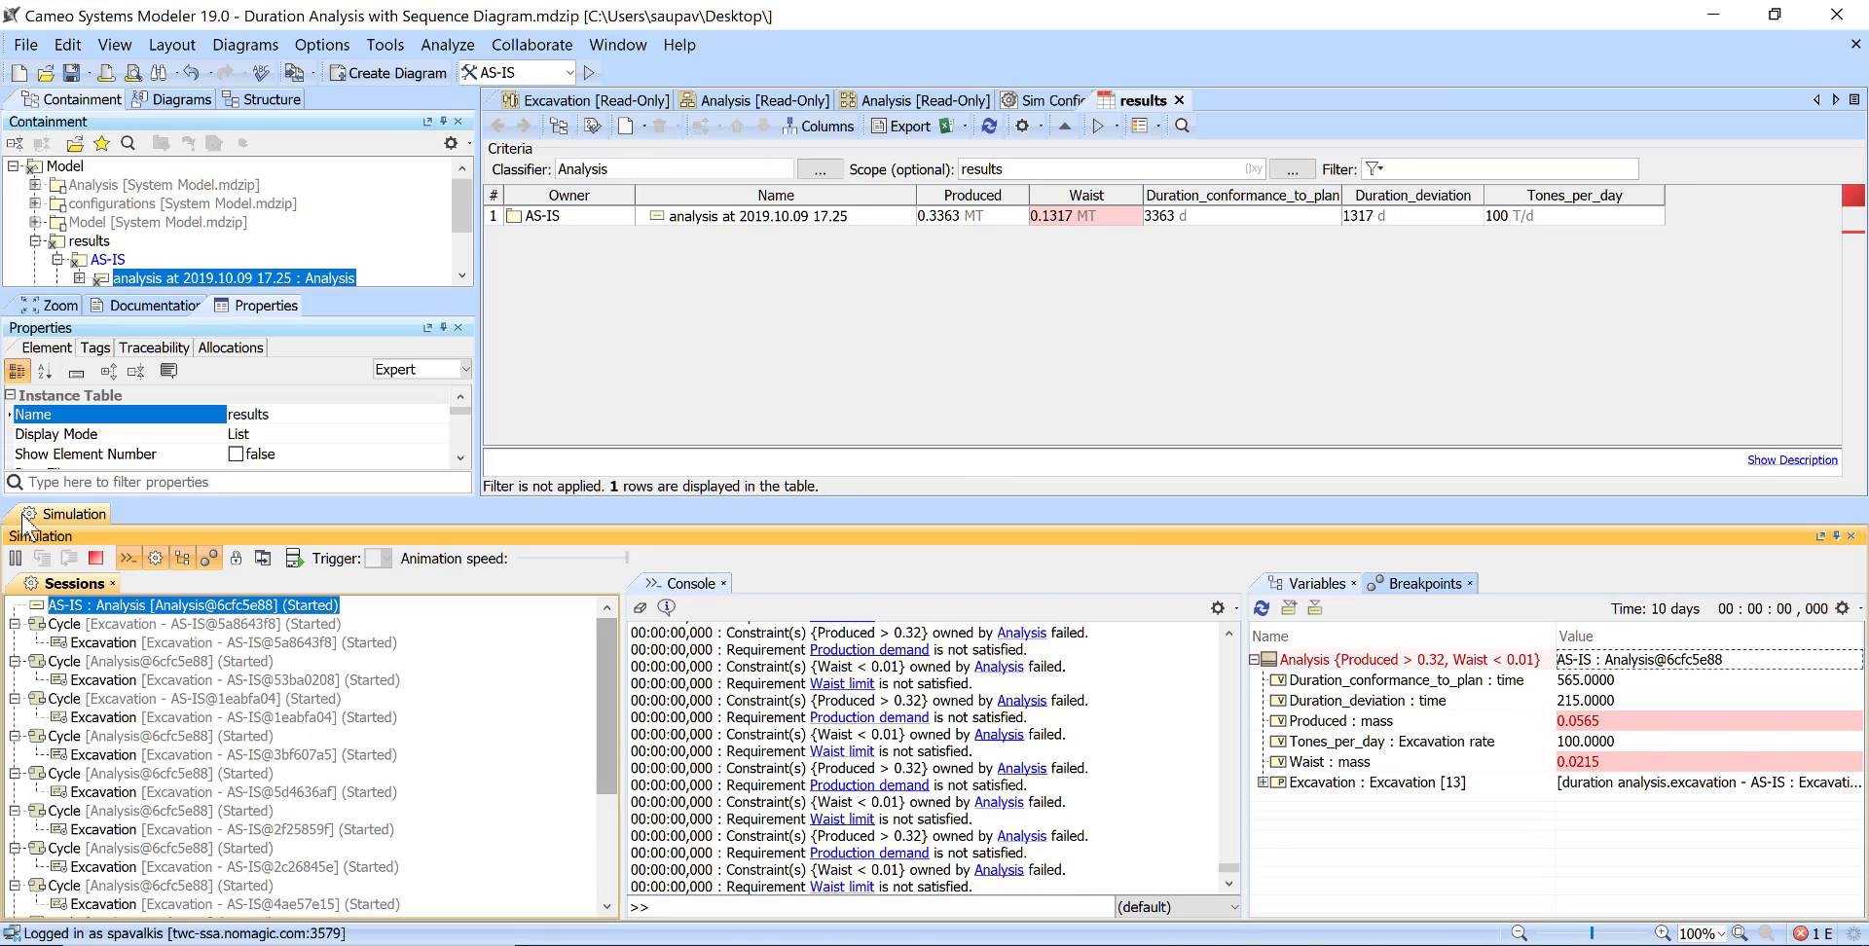
{"action": "left_click", "coordinate": [1262, 782]}
{"action": "left_click", "coordinate": [1272, 804]}
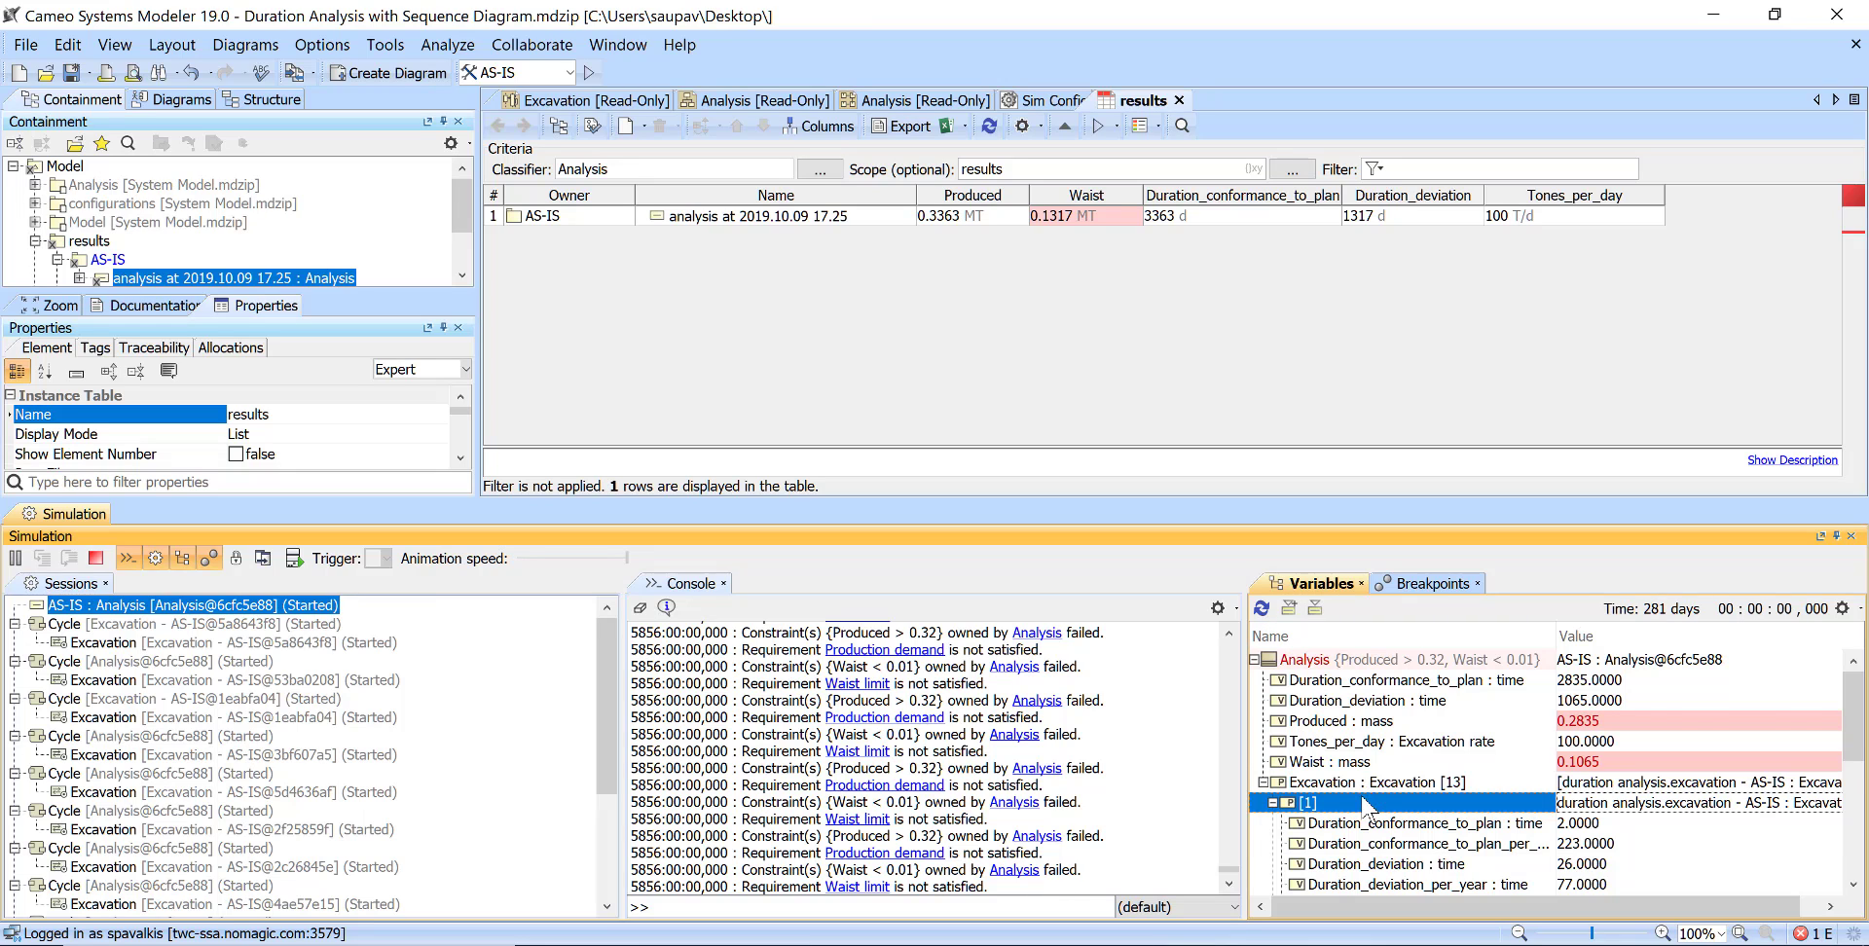
{"action": "scroll", "coordinate": [1285, 794], "scroll_direction": "down", "scroll_amount": 2}
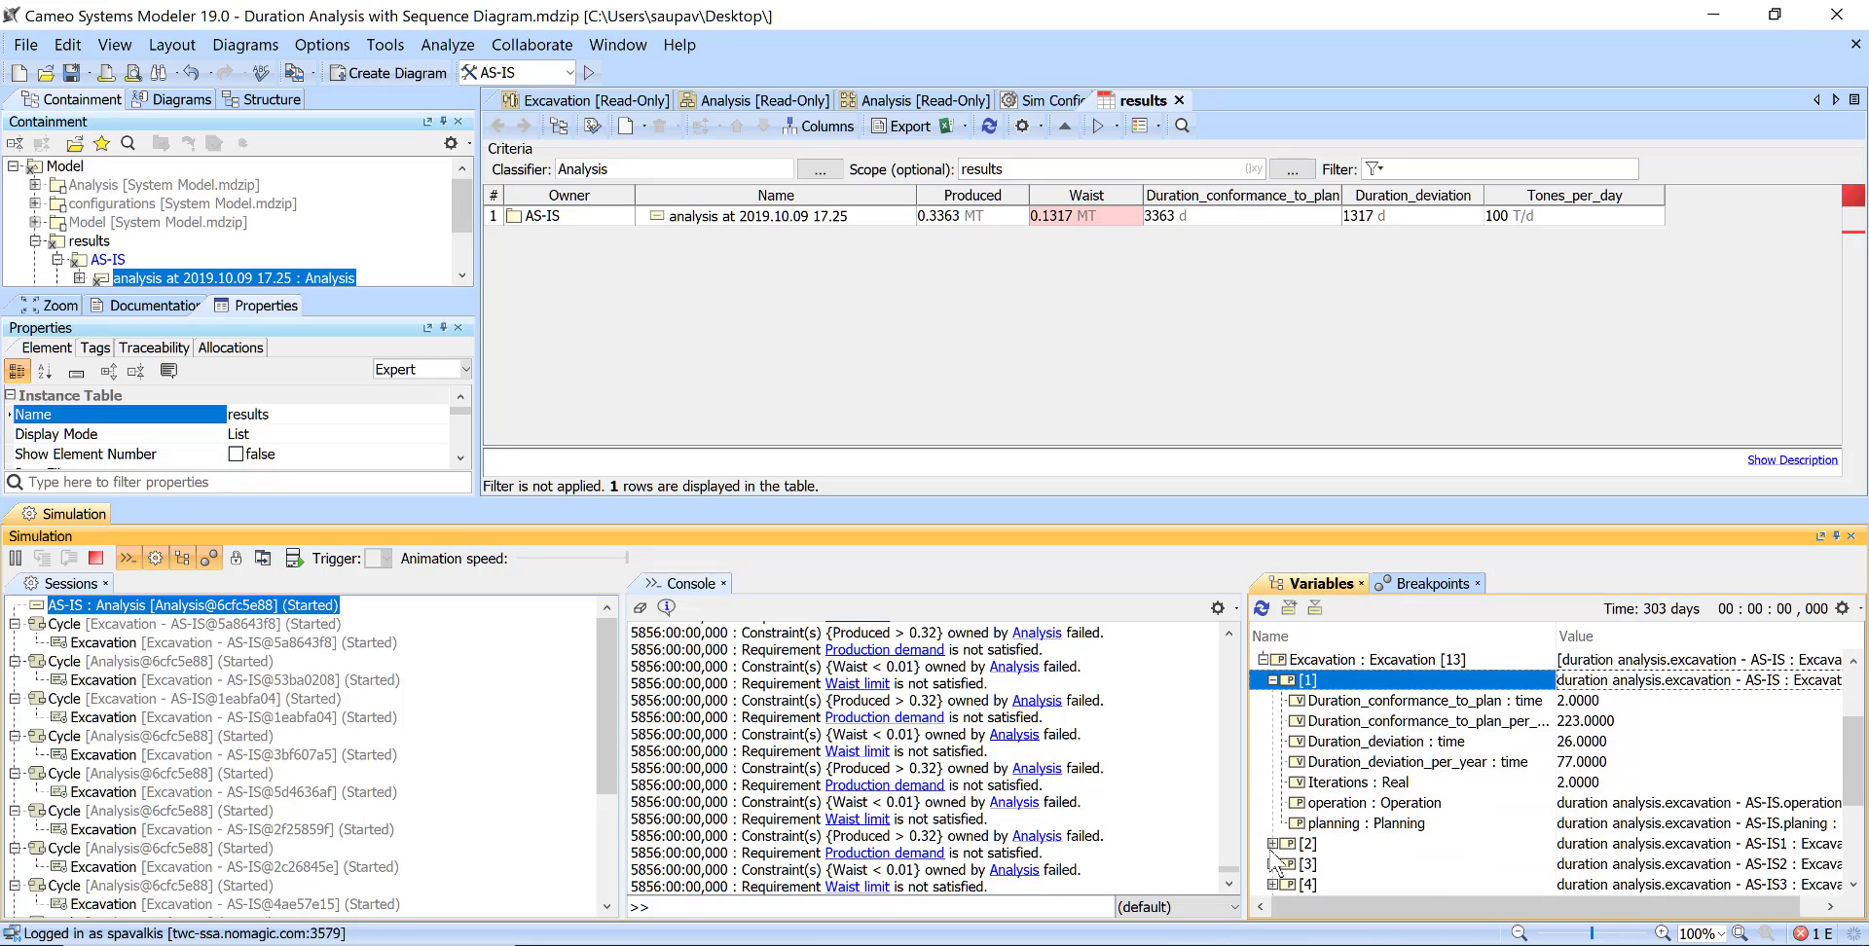
{"action": "left_click", "coordinate": [1273, 843]}
{"action": "scroll", "coordinate": [1611, 804], "scroll_direction": "down", "scroll_amount": 1}
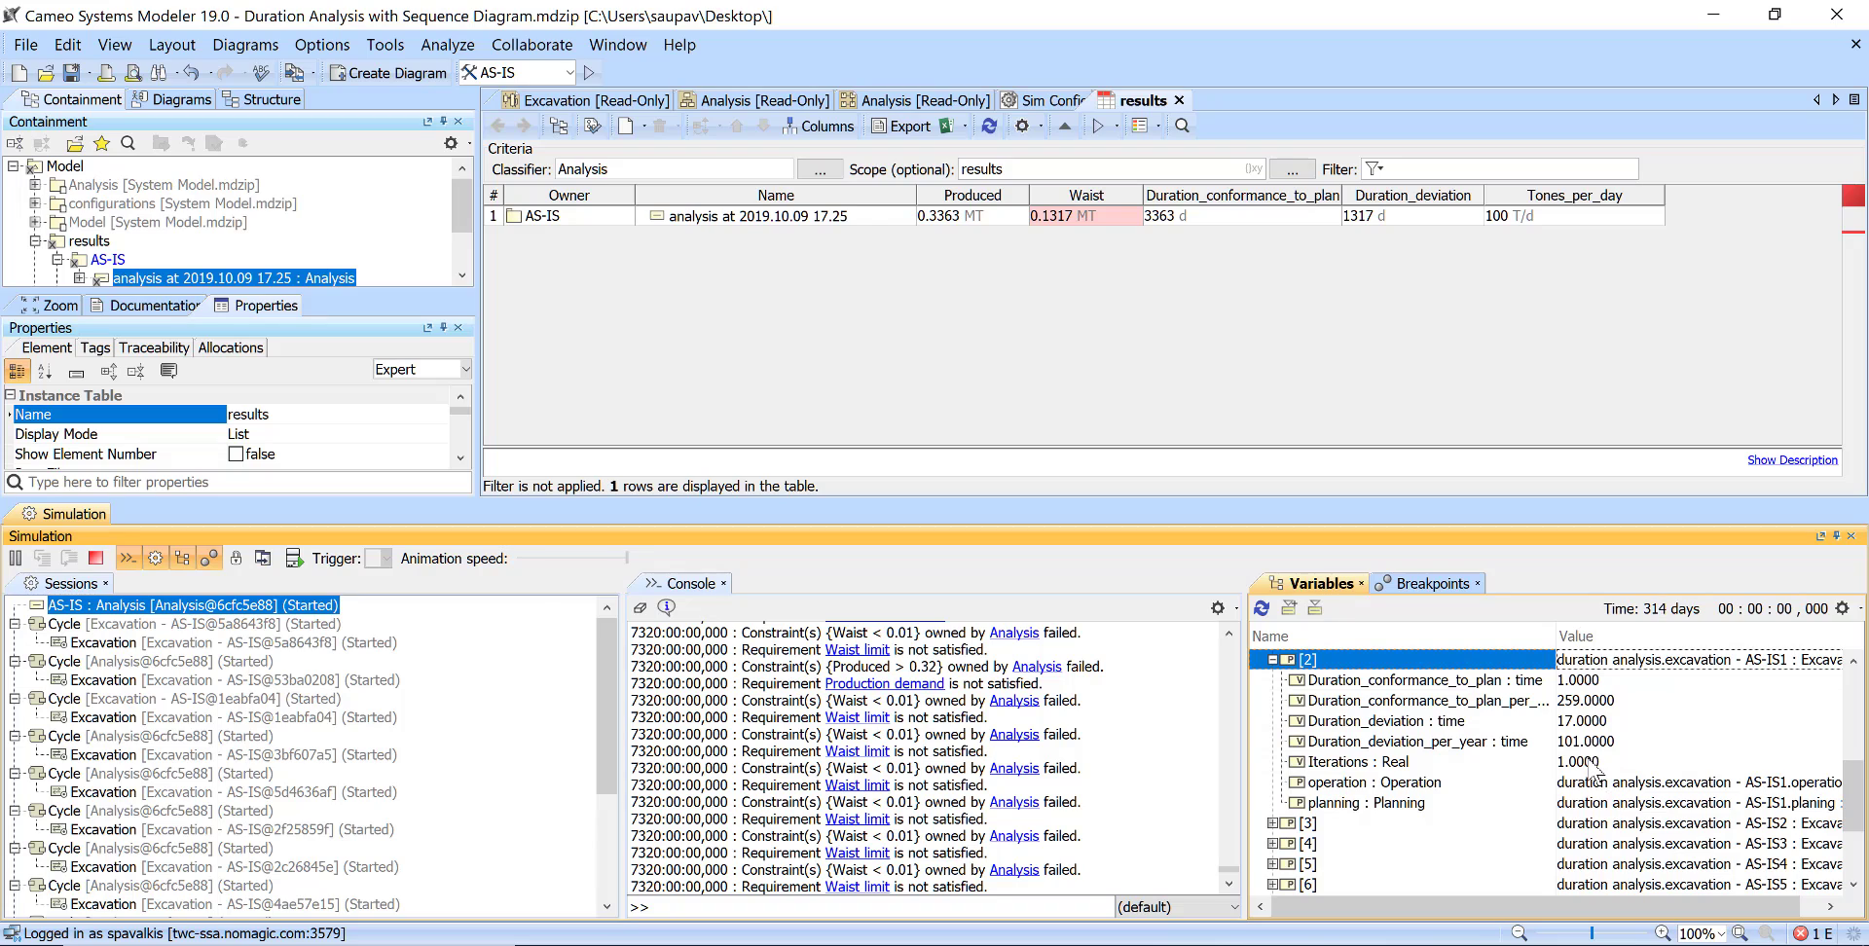
{"action": "scroll", "coordinate": [1588, 758], "scroll_direction": "up", "scroll_amount": 5}
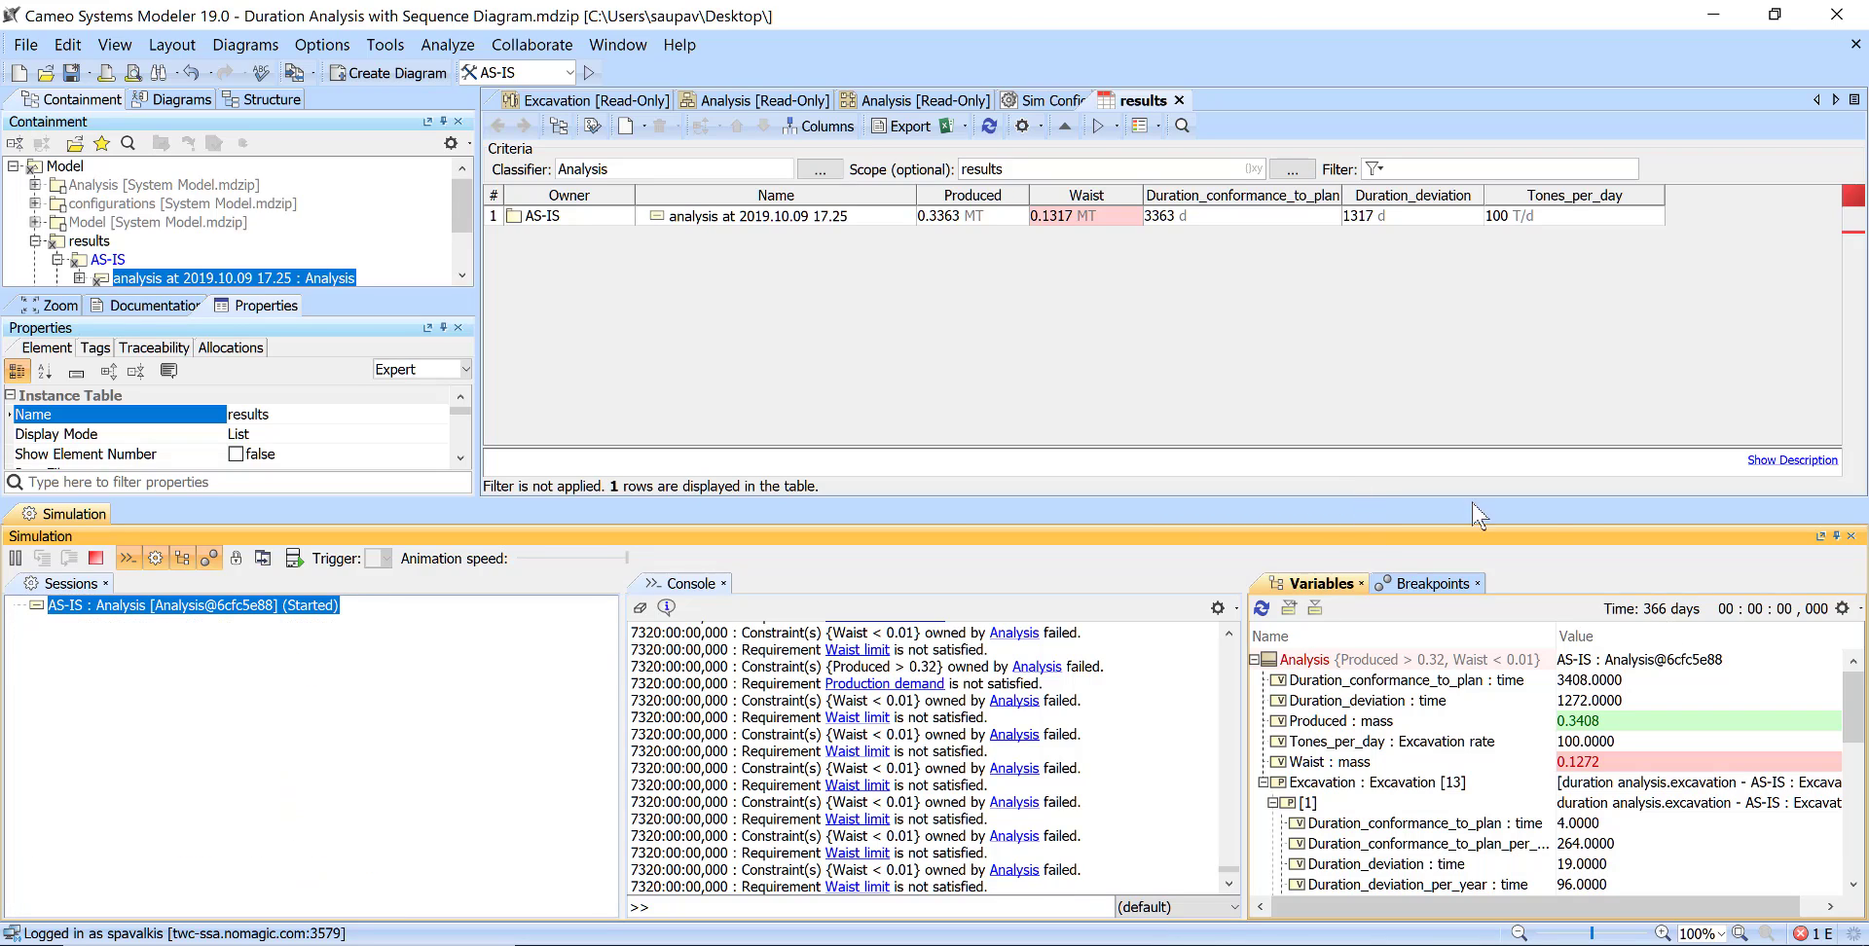
Close the AS-IS simulation session and check the Waist requirement for the recorded AS-IS instances in the results table
{"action": "left_click", "coordinate": [1836, 535]}
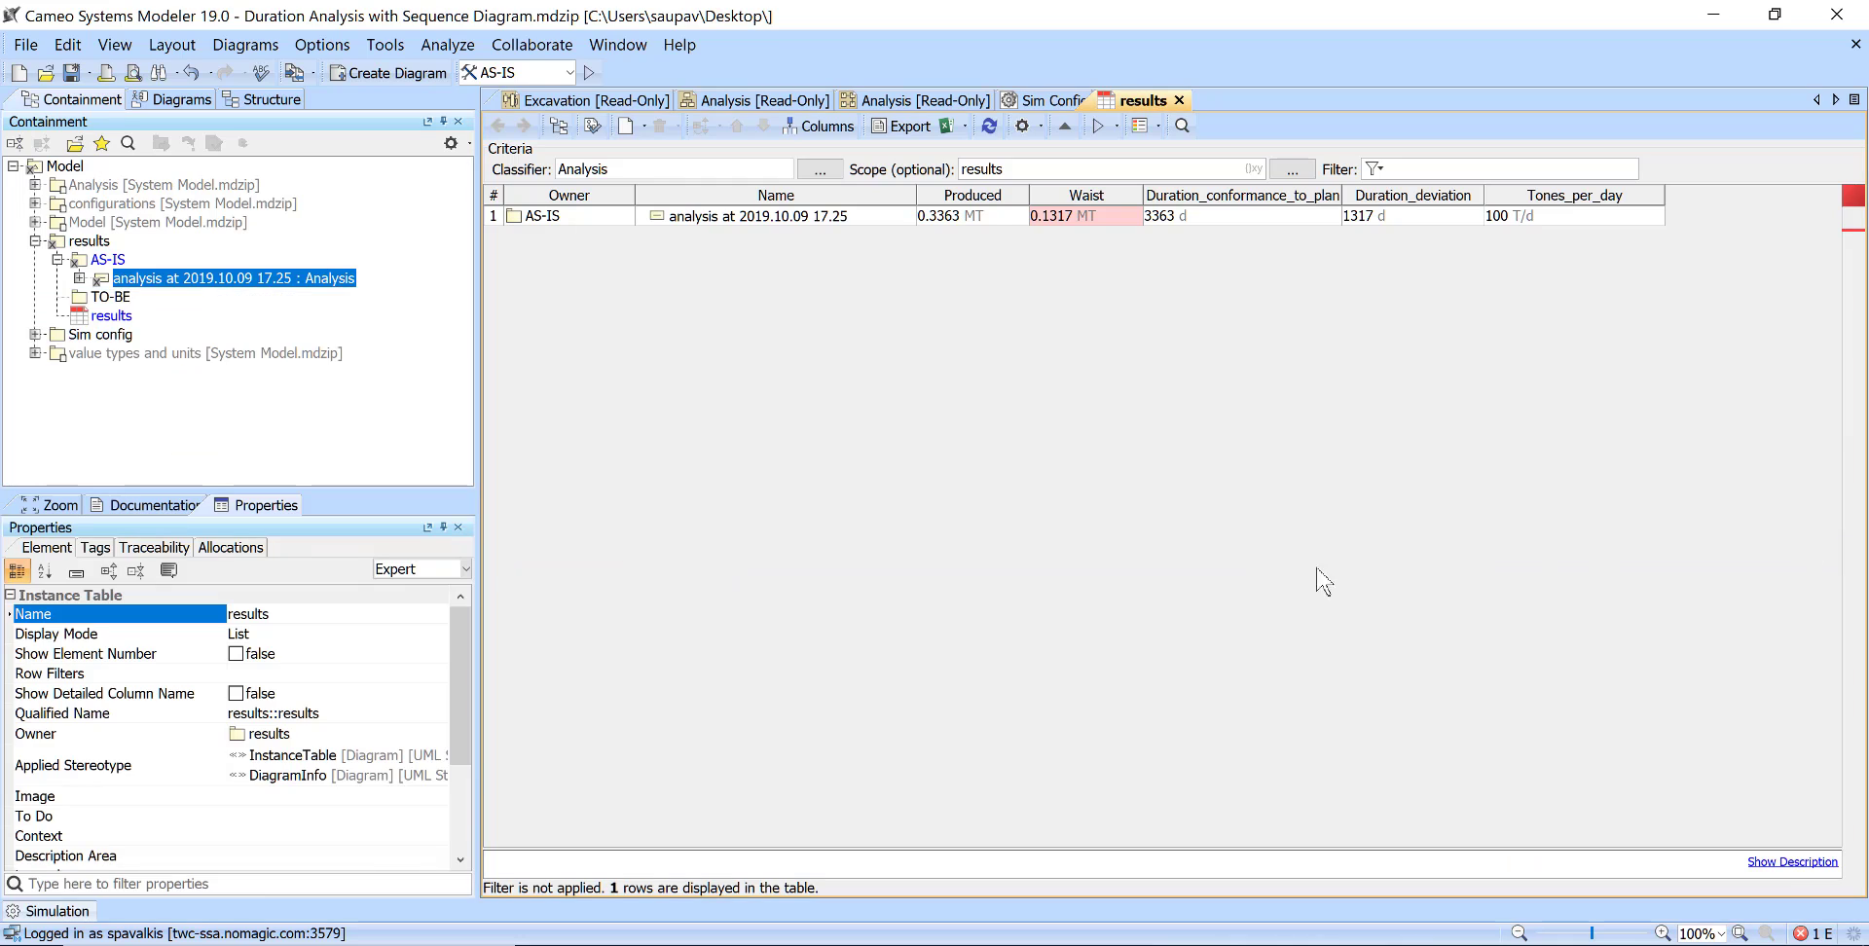
{"action": "left_click", "coordinate": [56, 915]}
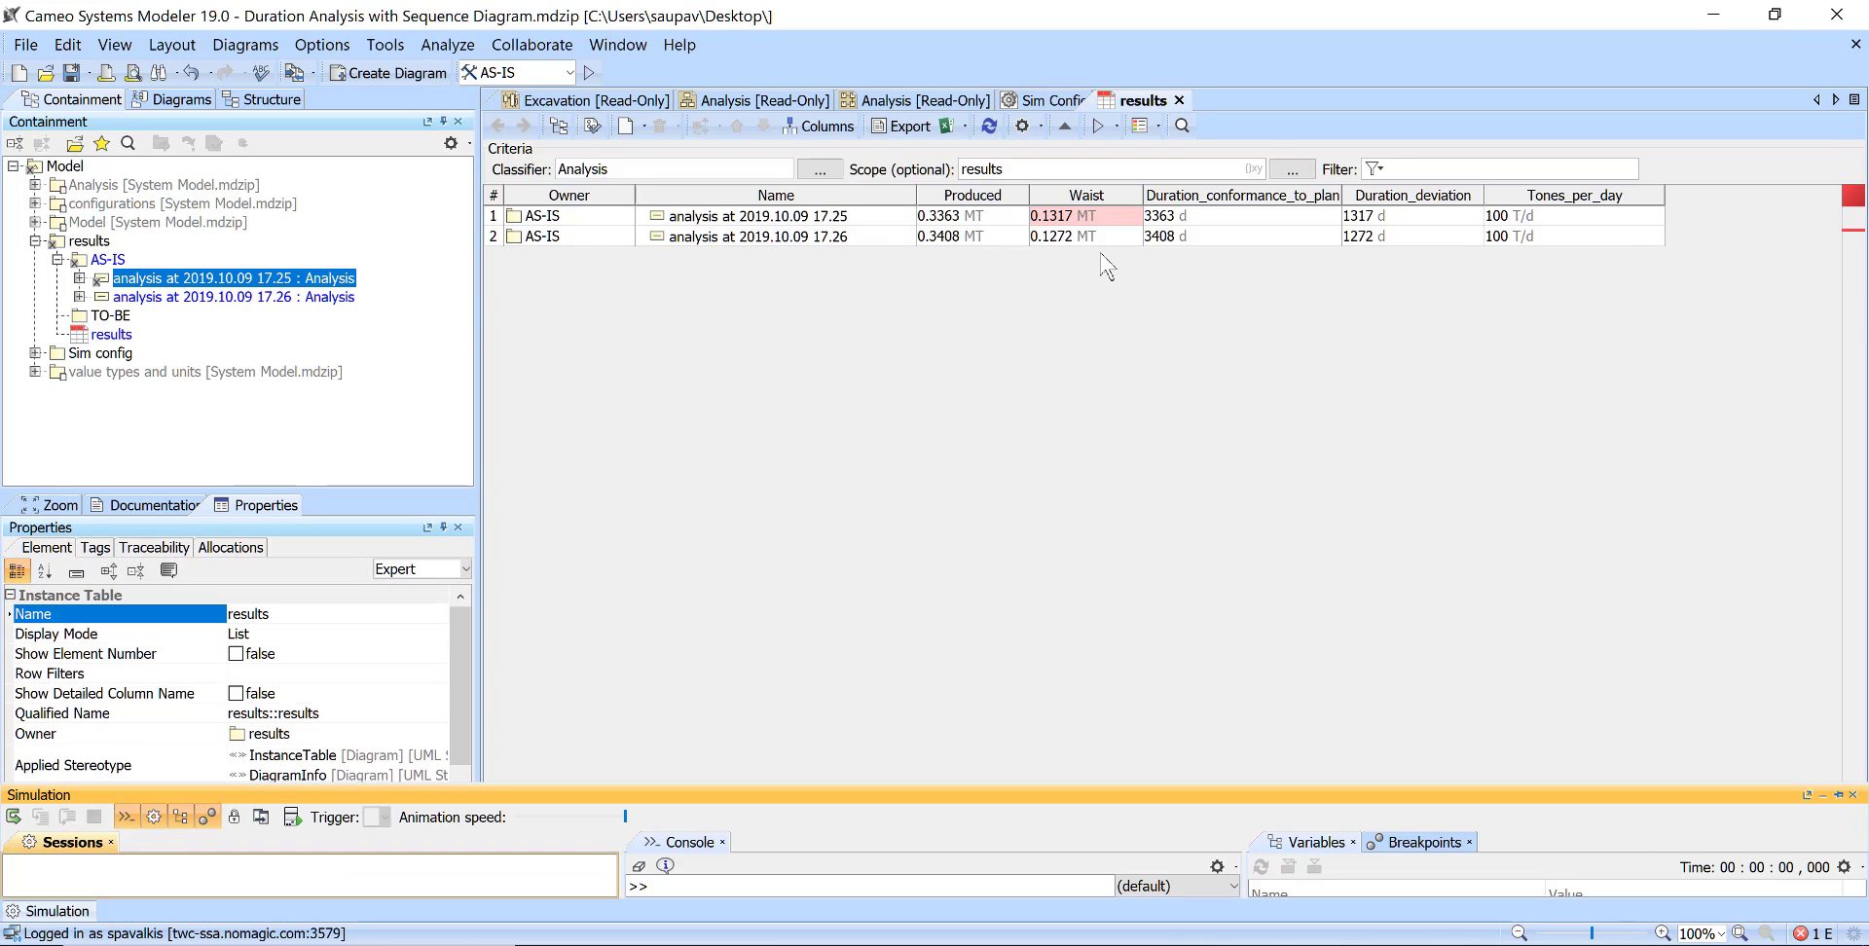
{"action": "mouse_move", "coordinate": [1050, 242]}
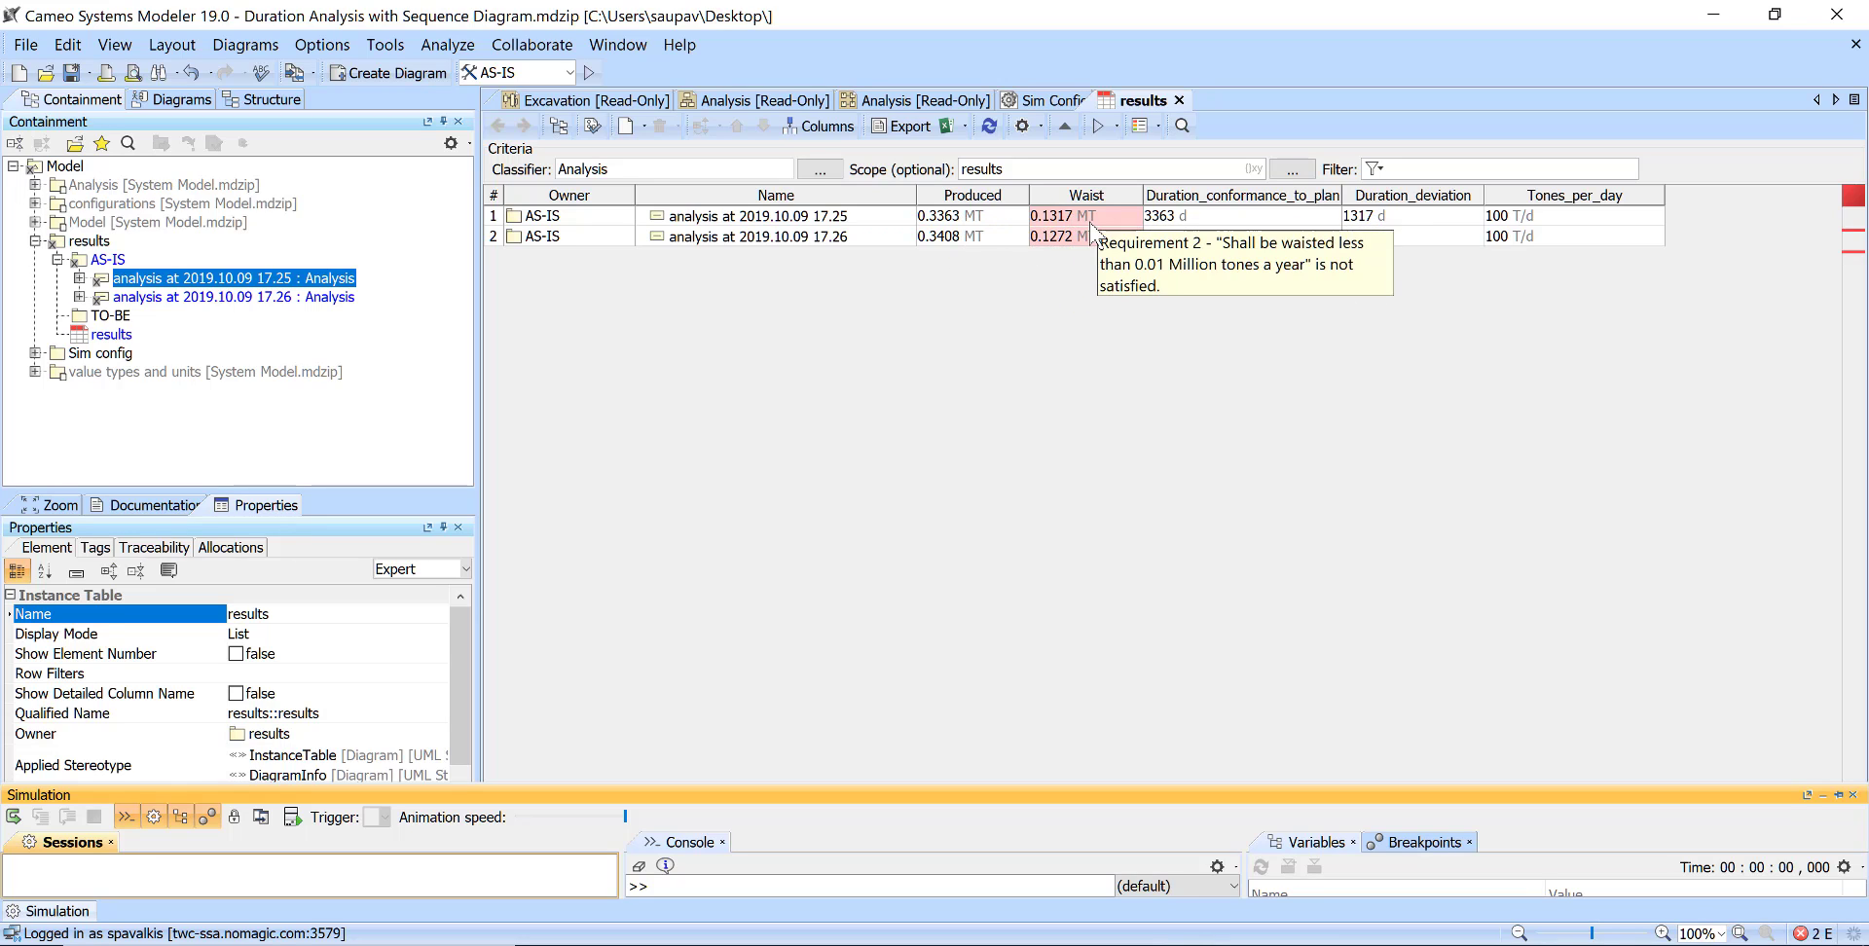
Run the TO-BE configuration to record its analysis instance in the results table
{"action": "left_click", "coordinate": [569, 72]}
{"action": "left_click", "coordinate": [562, 115]}
{"action": "left_click", "coordinate": [589, 72]}
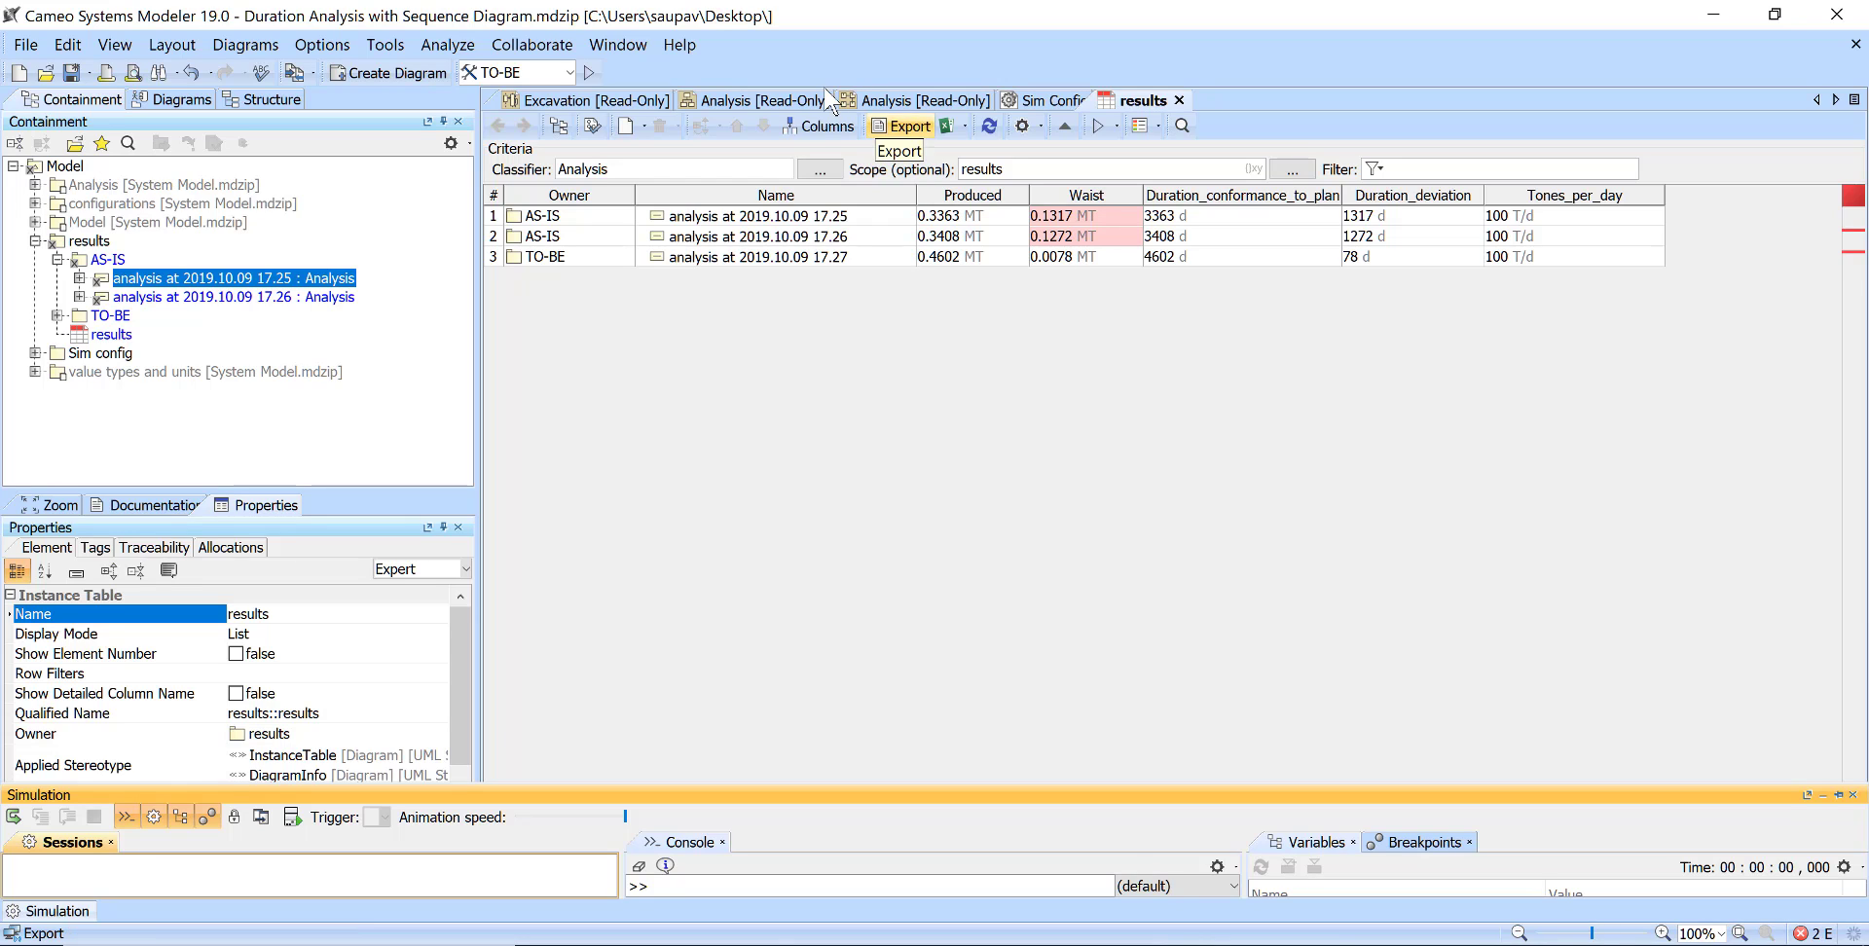
Inspect the Cycle activity of the Excavation - TO-BE block from the Analysis block diagram, and return to the results table
{"action": "left_click", "coordinate": [742, 101]}
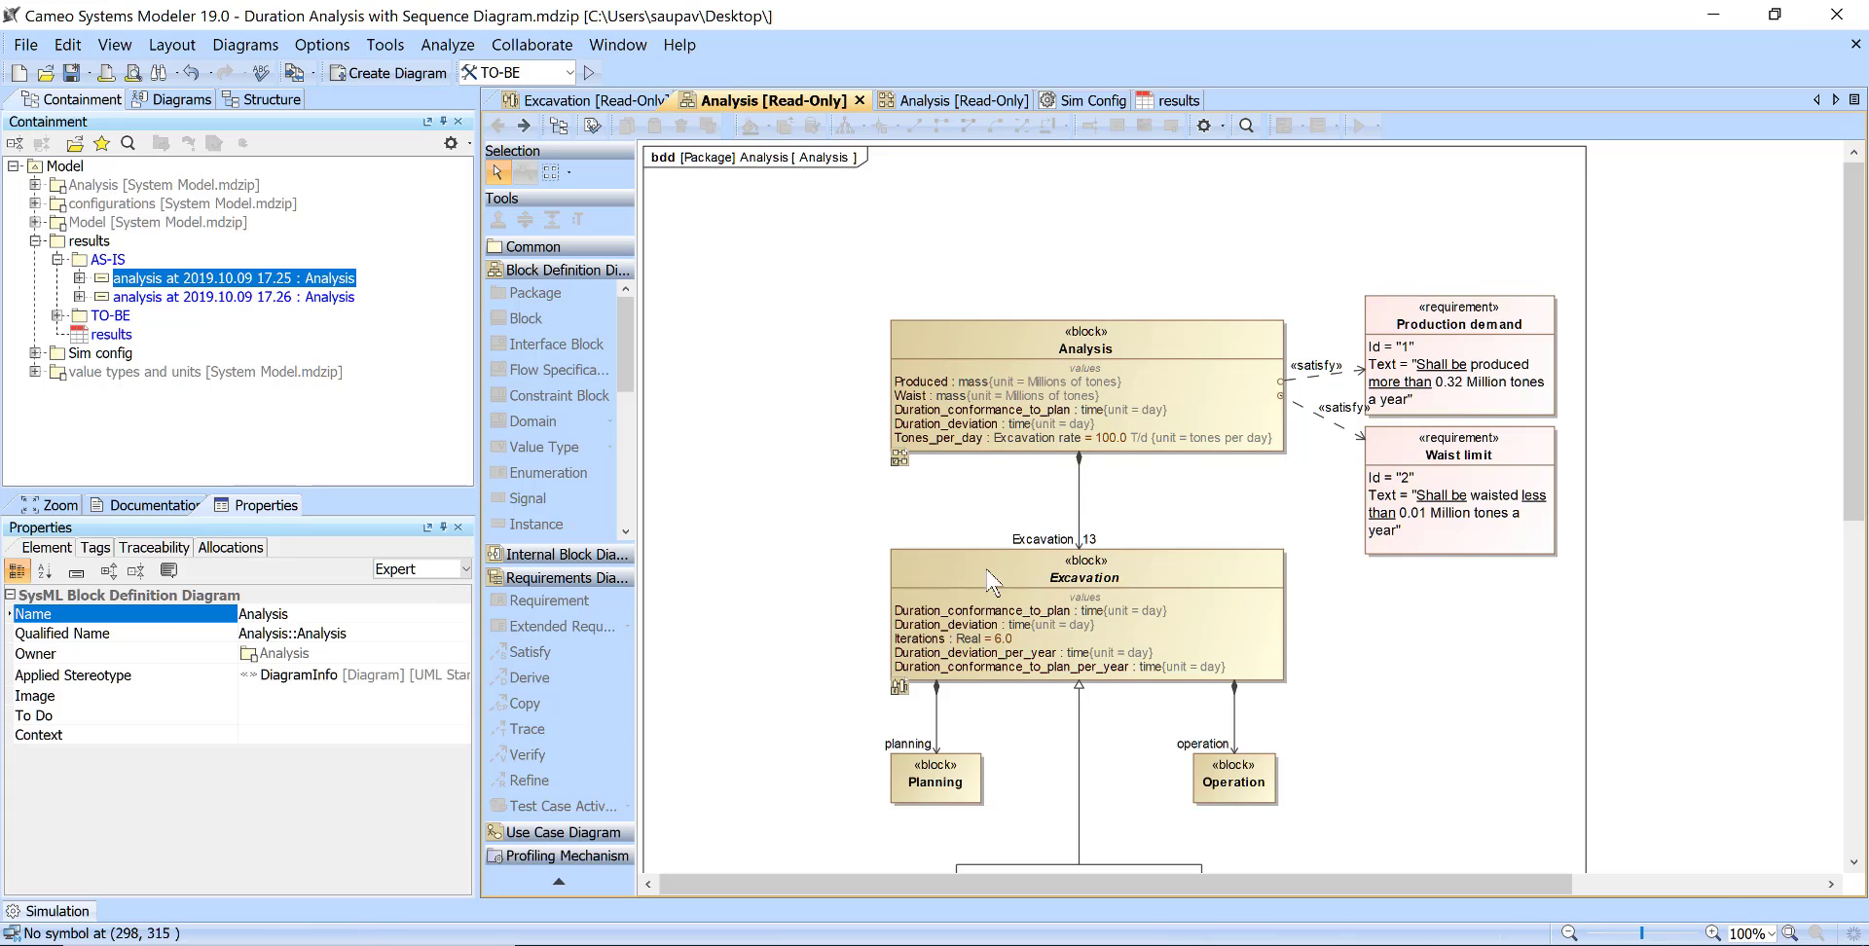
{"action": "scroll", "coordinate": [1003, 594], "scroll_direction": "down", "scroll_amount": 4}
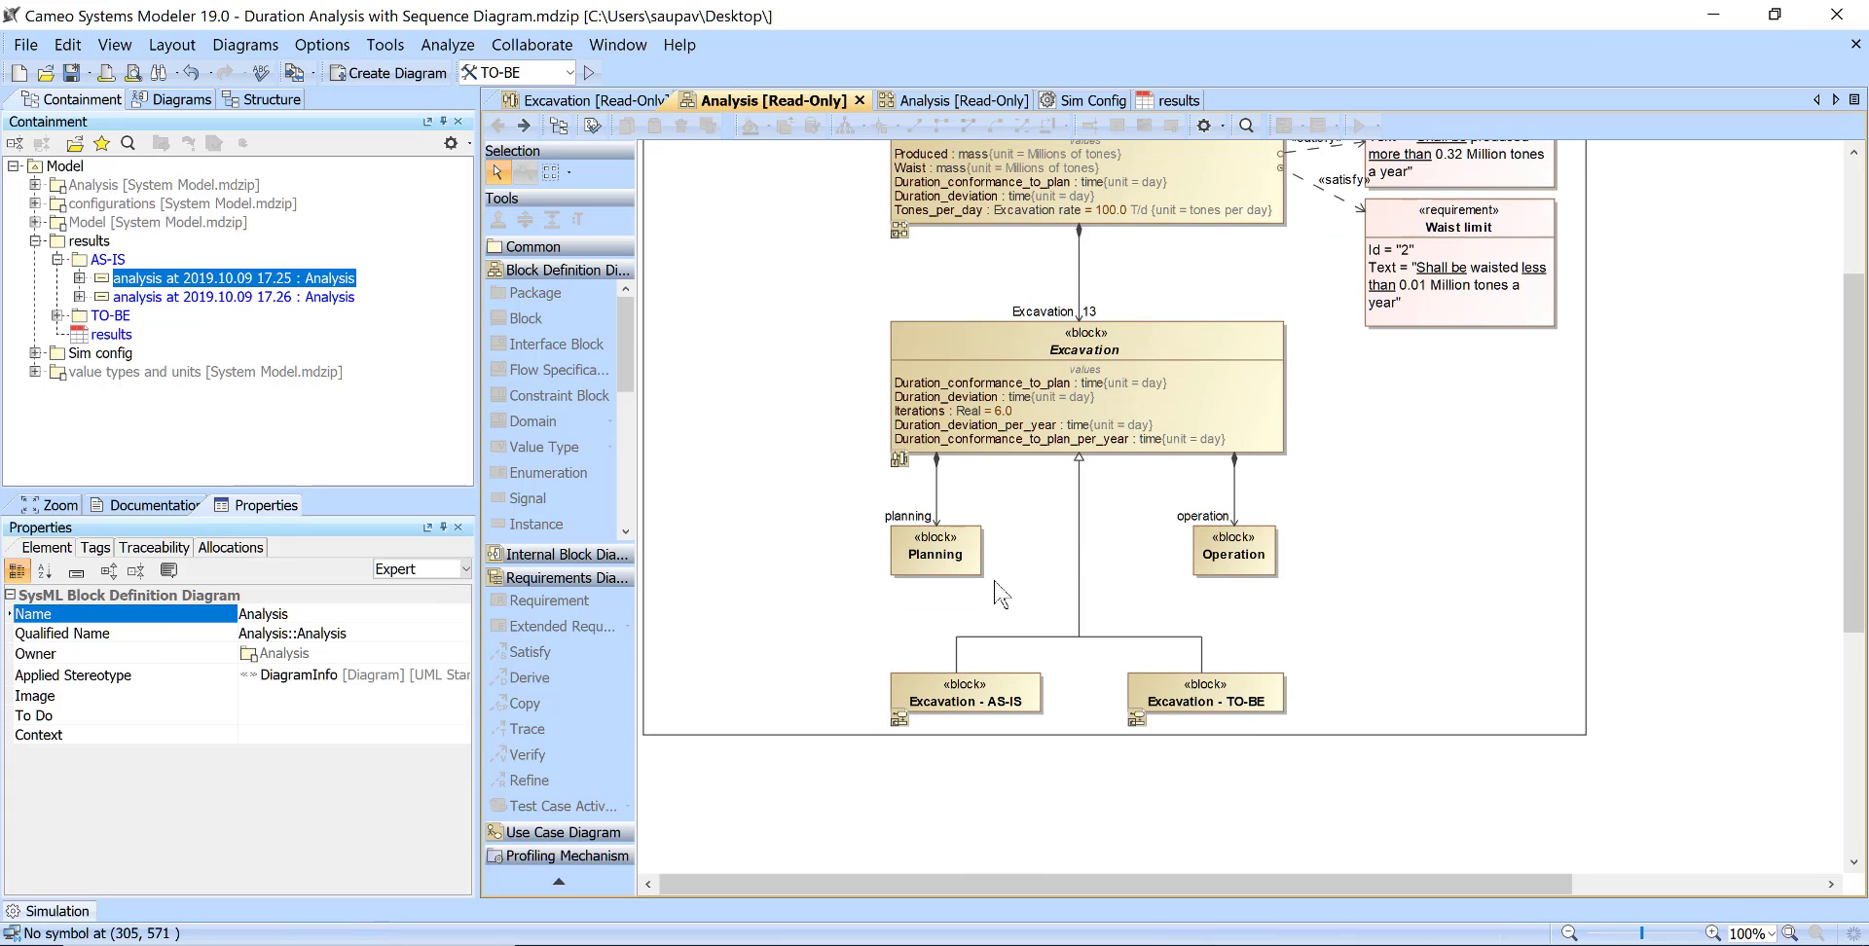
{"action": "double_click", "coordinate": [1192, 690]}
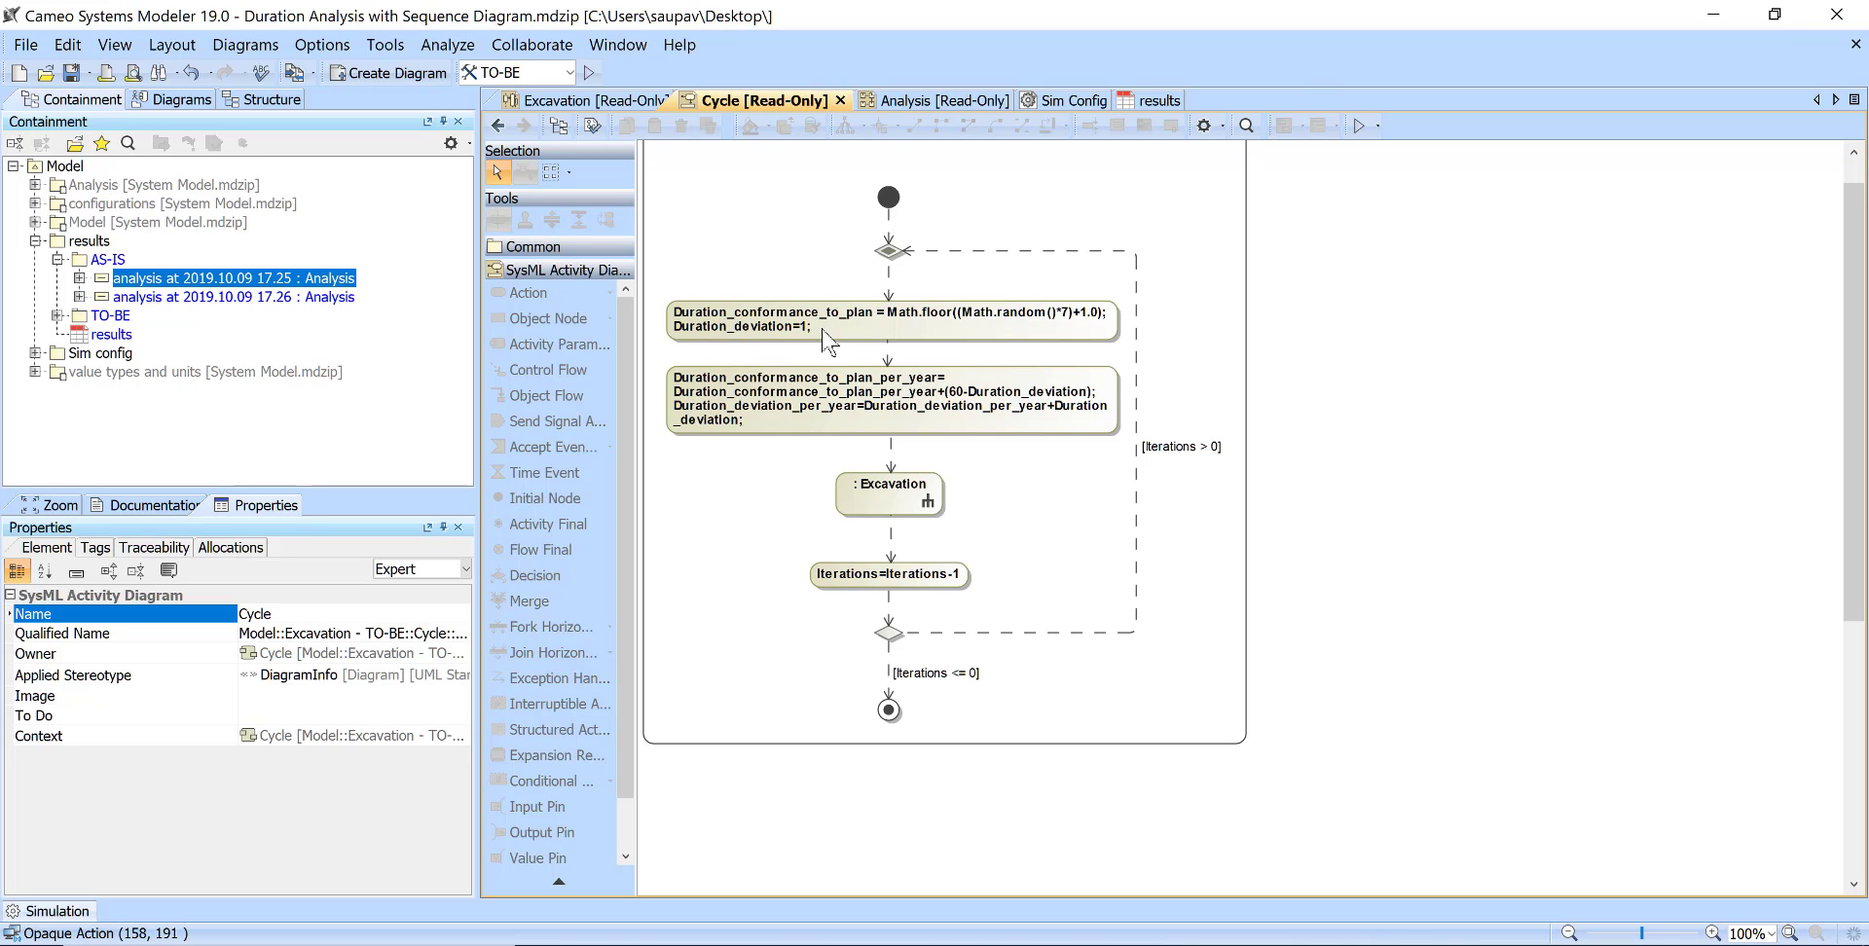
{"action": "left_click", "coordinate": [499, 125]}
{"action": "left_click", "coordinate": [1139, 102]}
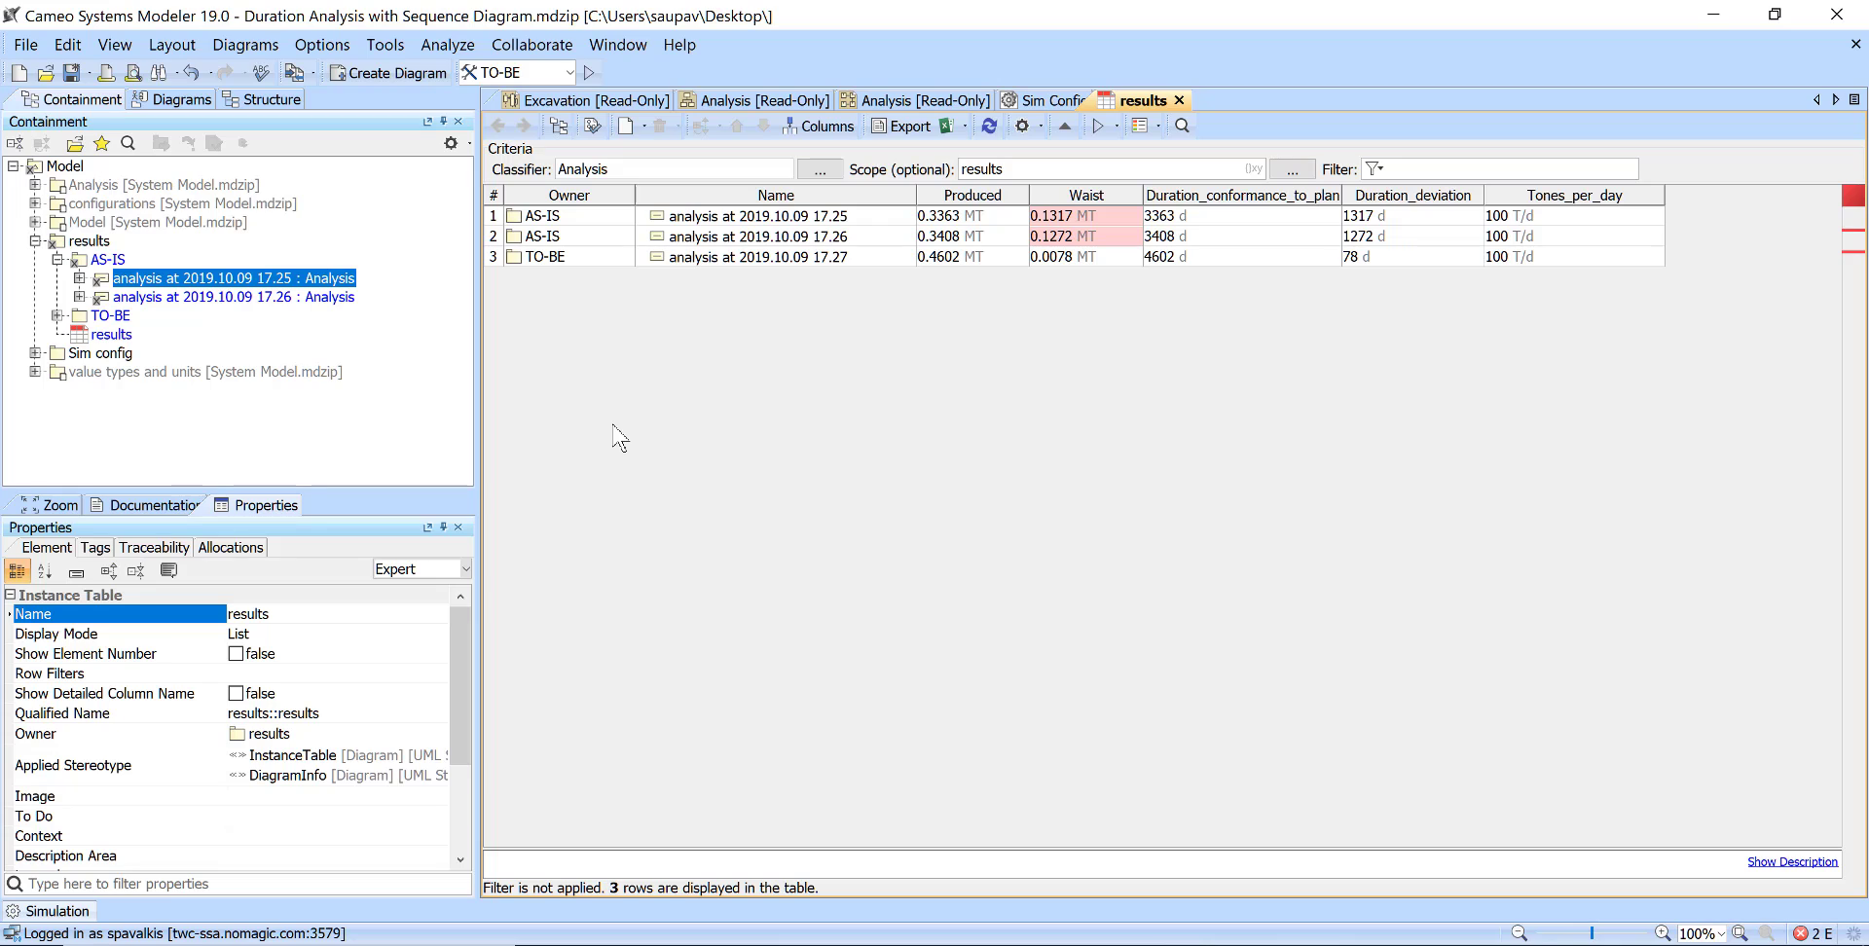
Review the Analysis block's value properties and requirements in the block definition diagram, and open its parametric diagram
{"action": "left_click", "coordinate": [905, 103]}
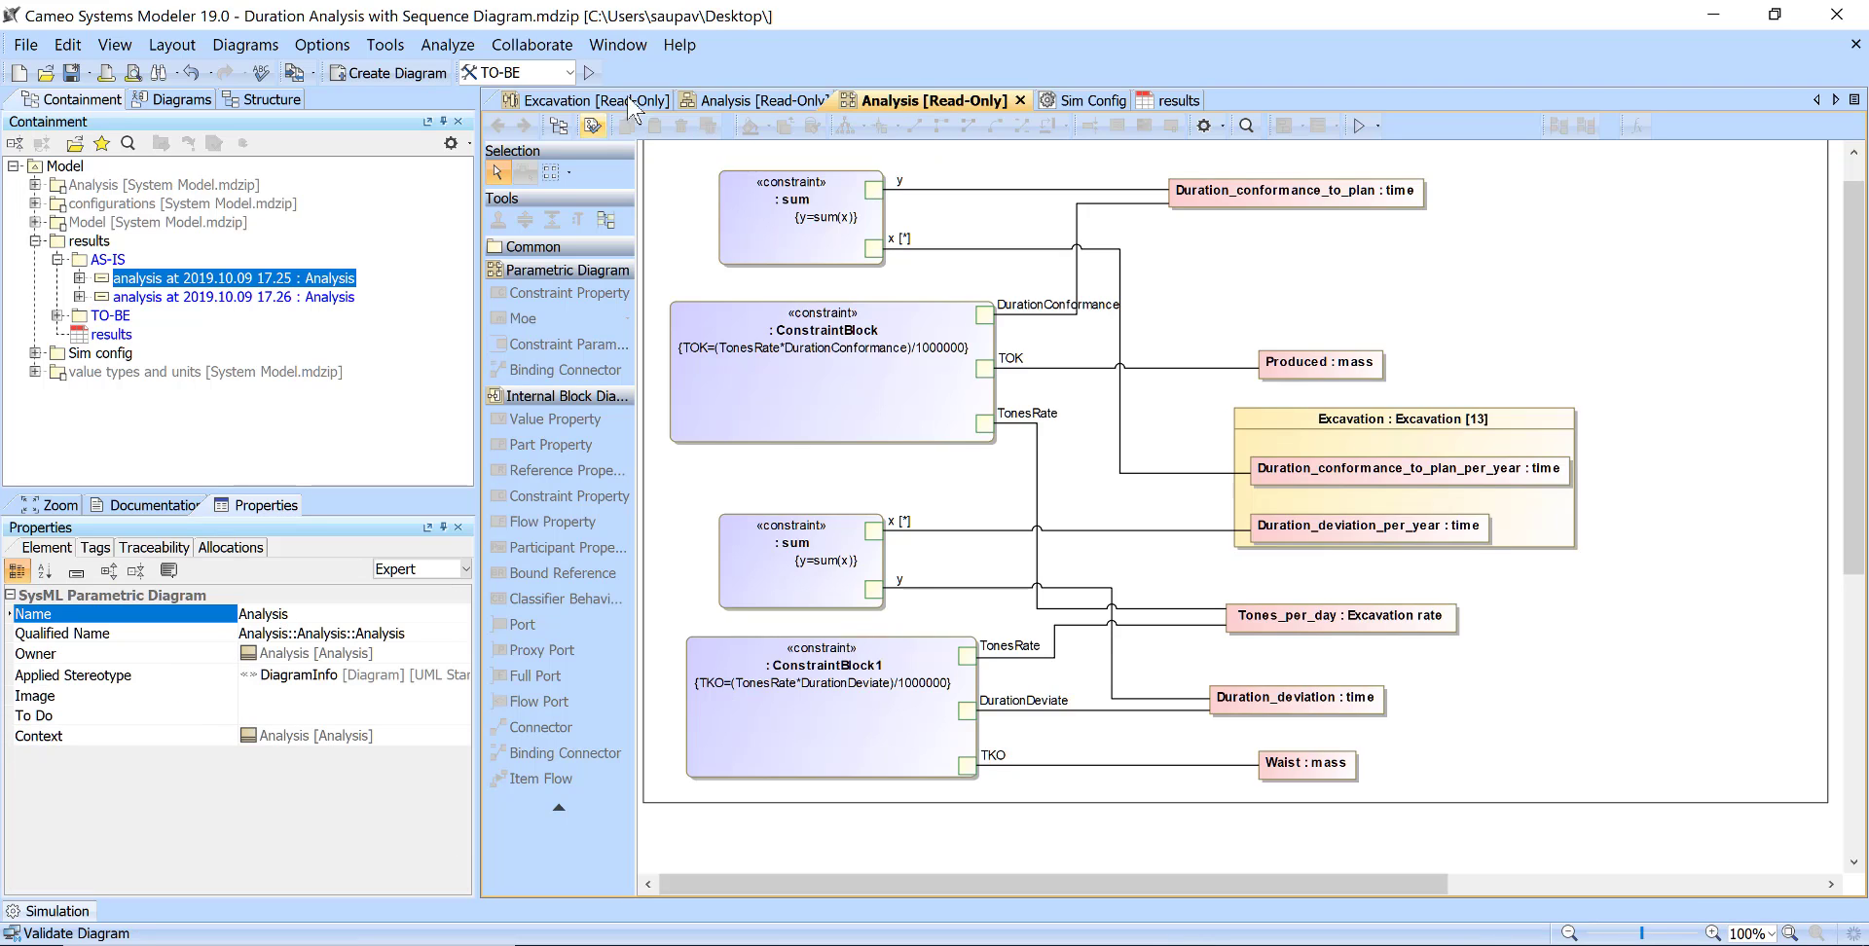
{"action": "left_click", "coordinate": [750, 101]}
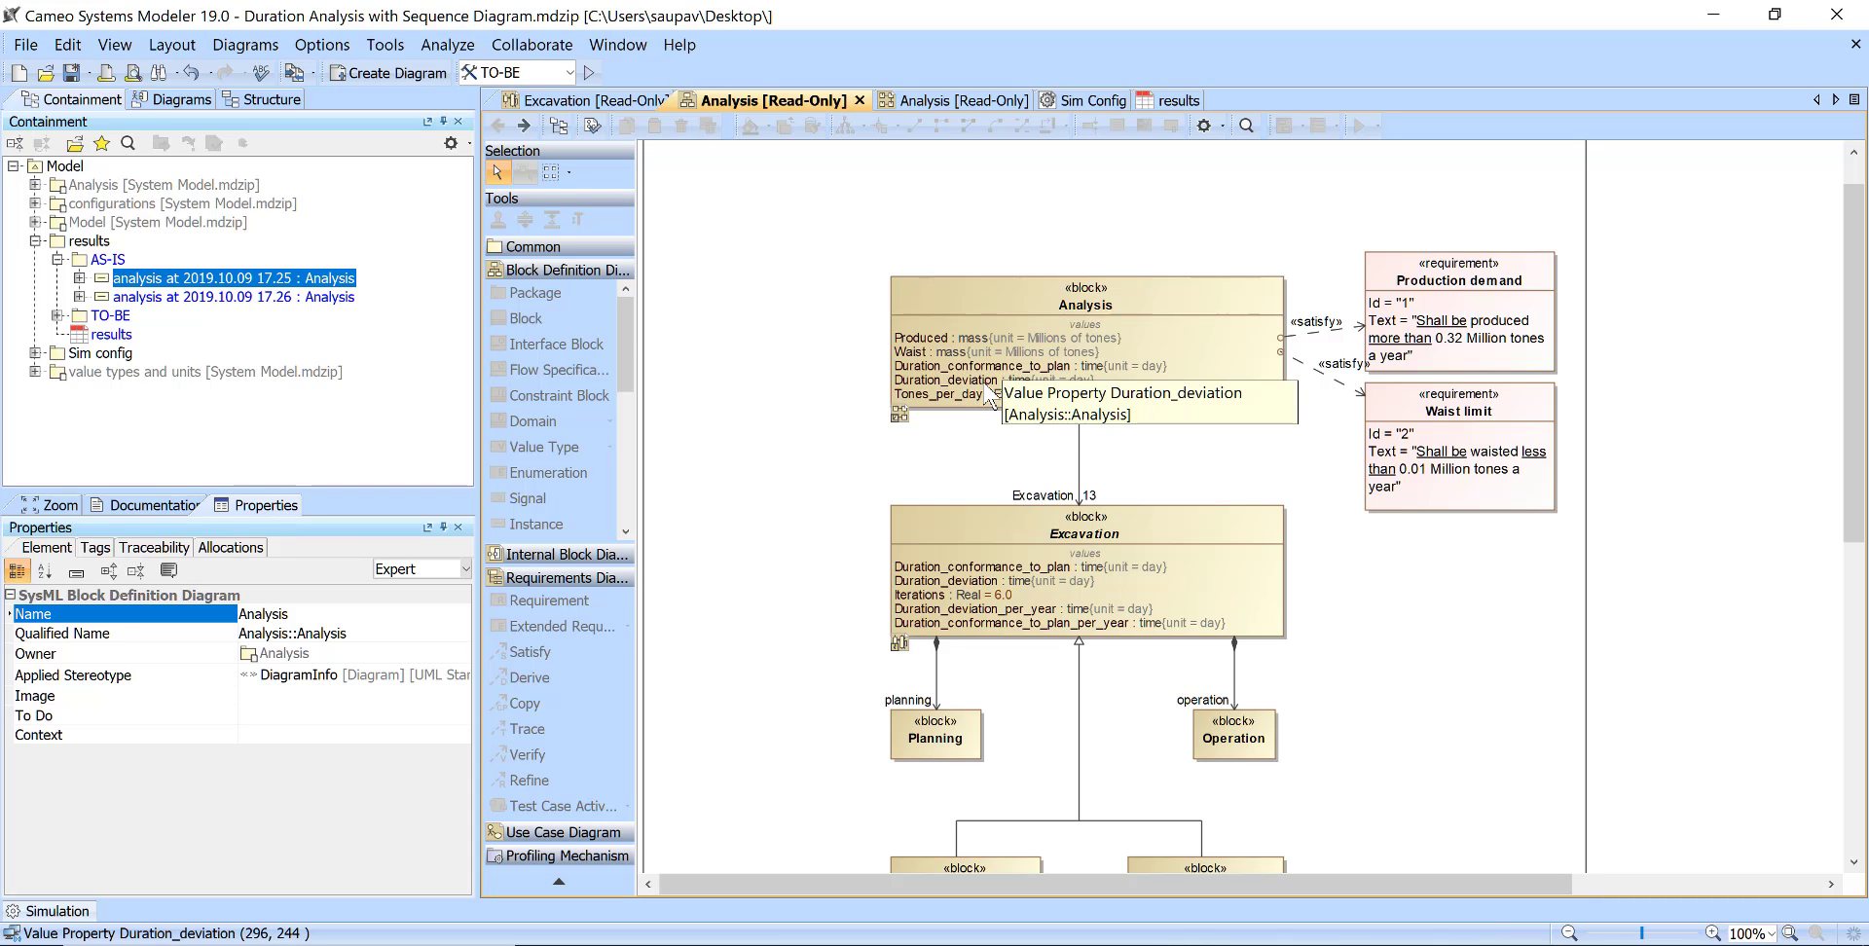
{"action": "left_click", "coordinate": [896, 249]}
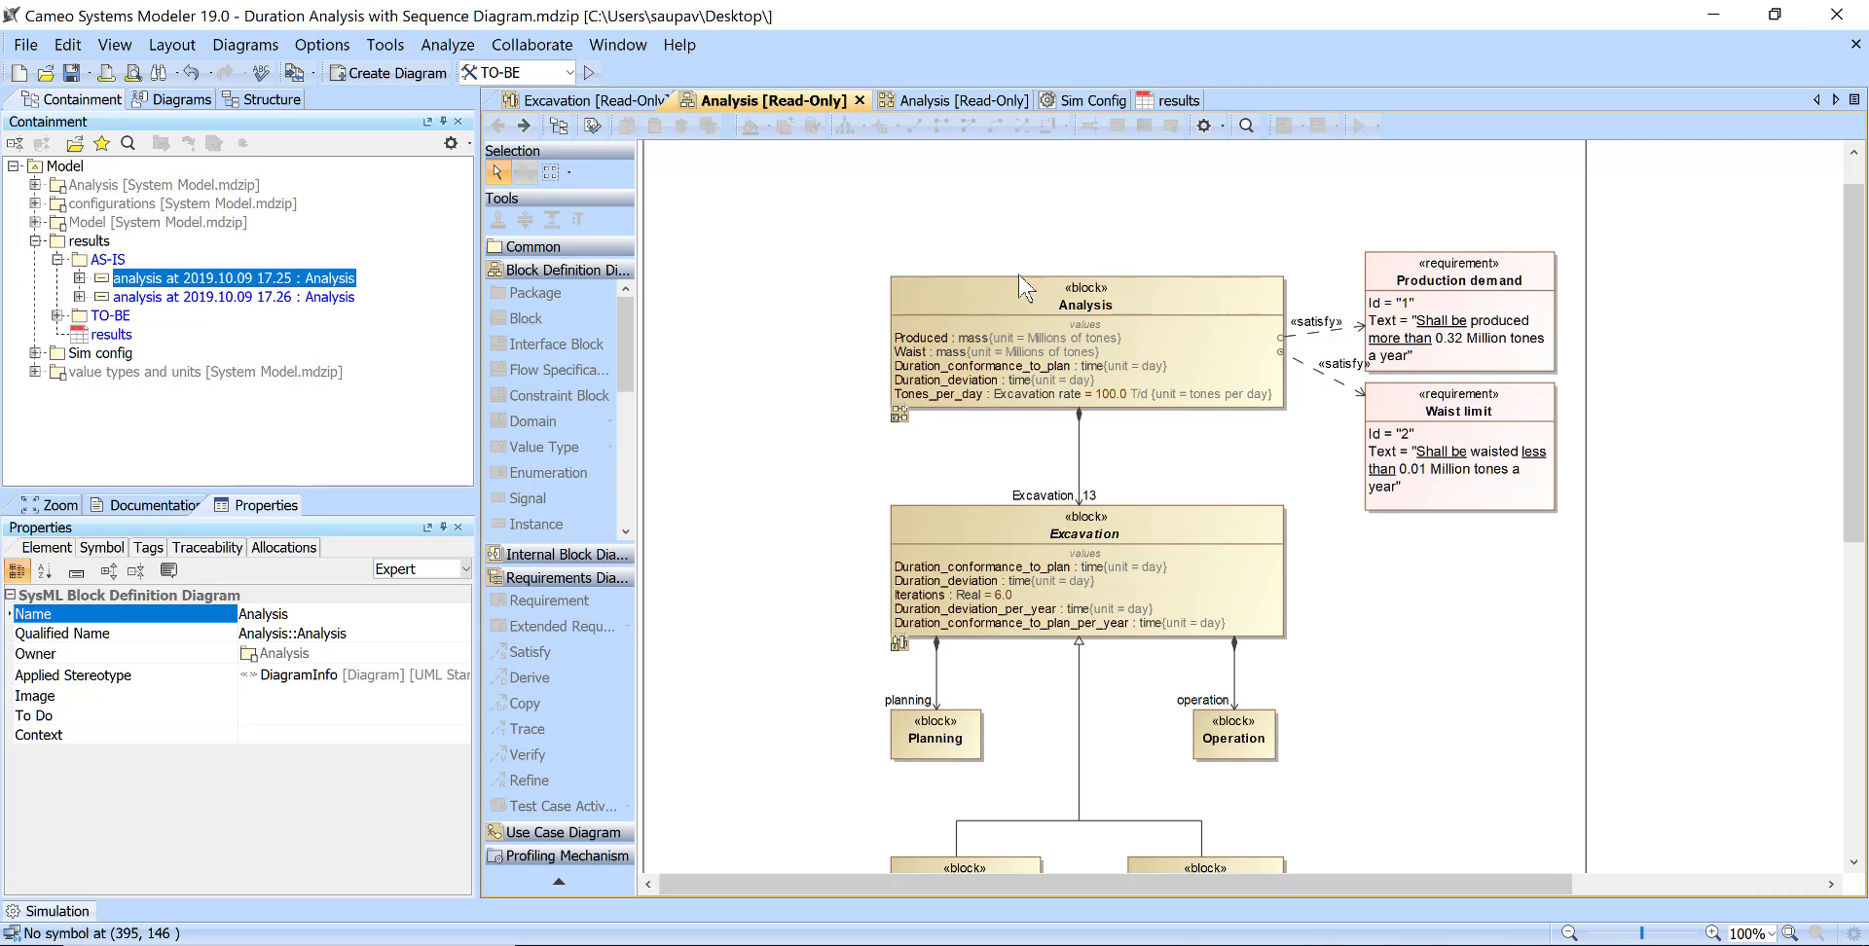
{"action": "double_click", "coordinate": [993, 304]}
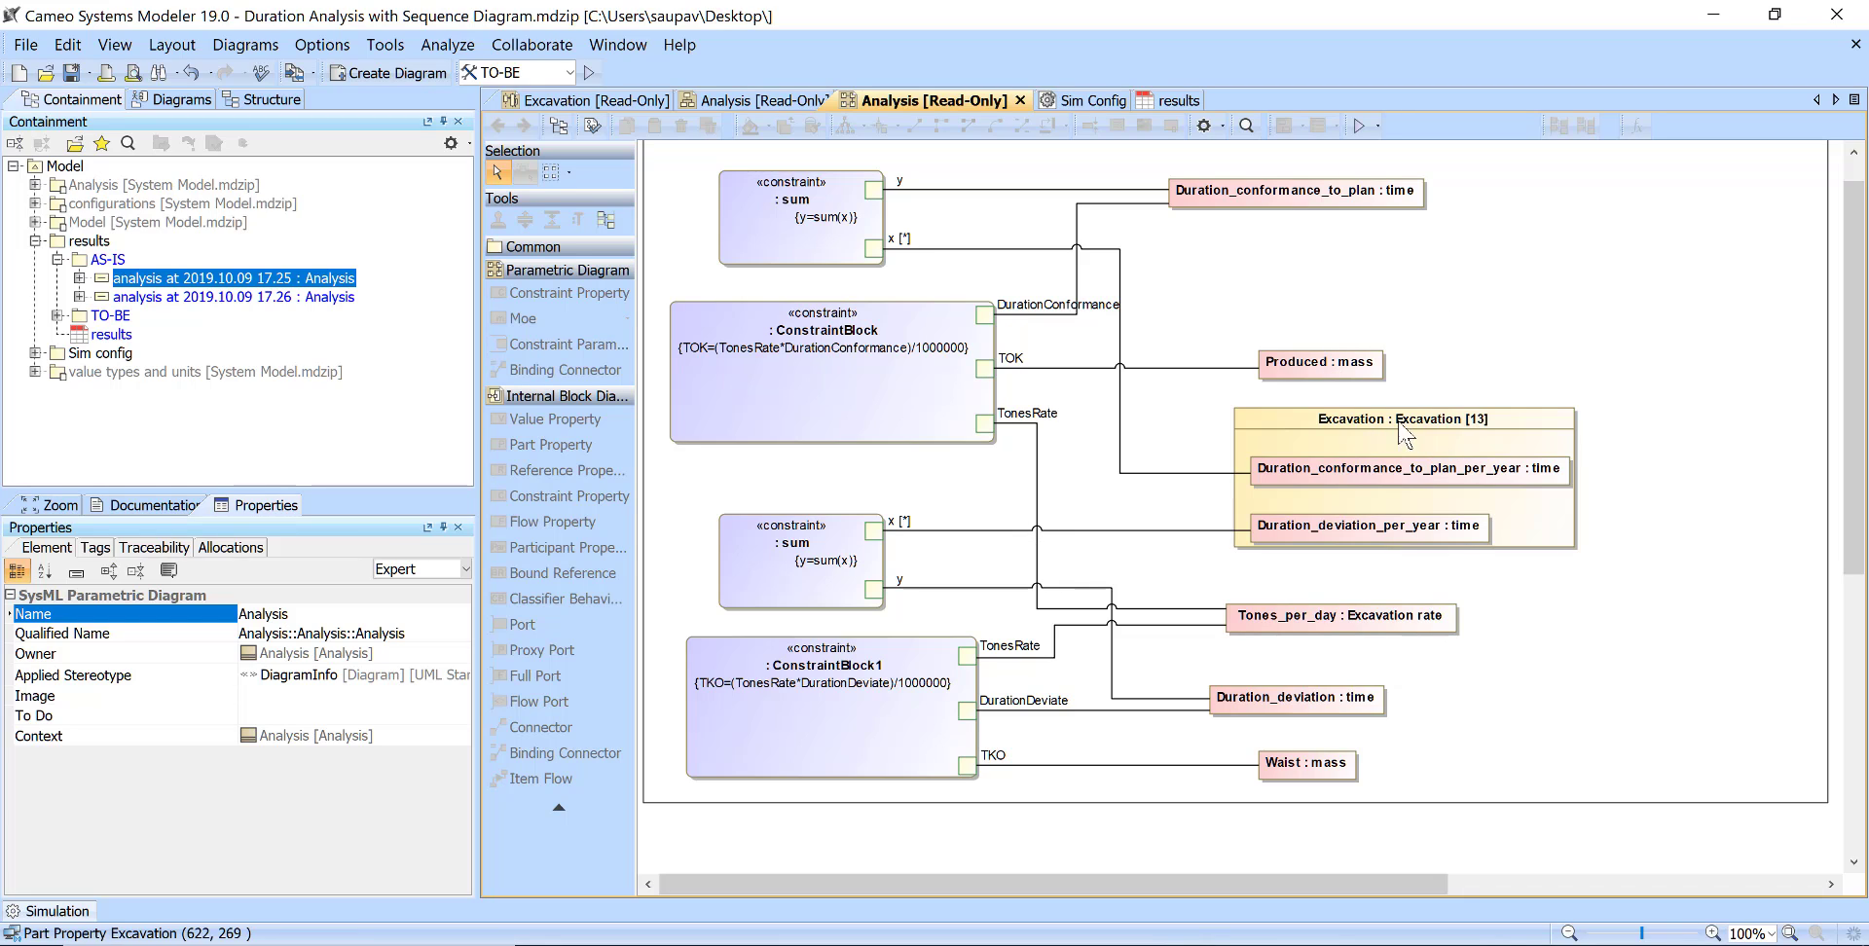
Trace the Excavation per-year durations through the sum constraints to the Analysis properties Duration_conformance_to_plan and Duration_deviation
{"action": "left_click", "coordinate": [1363, 479]}
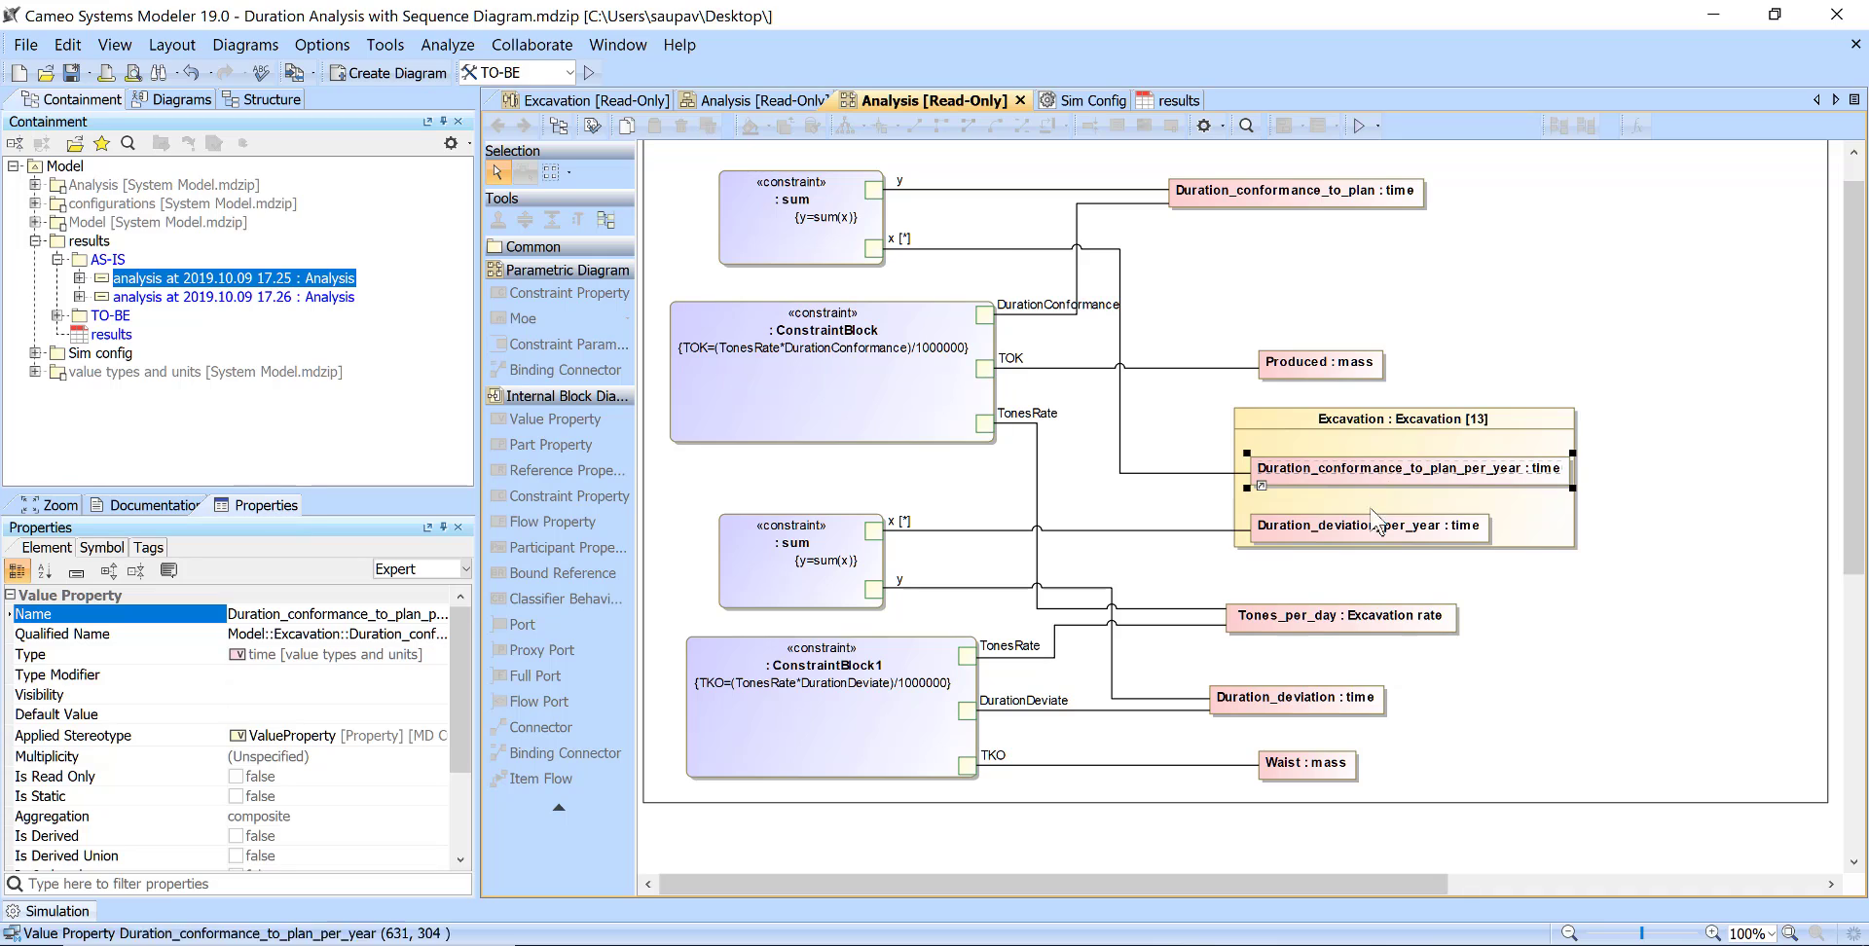
{"action": "left_click", "coordinate": [1374, 535]}
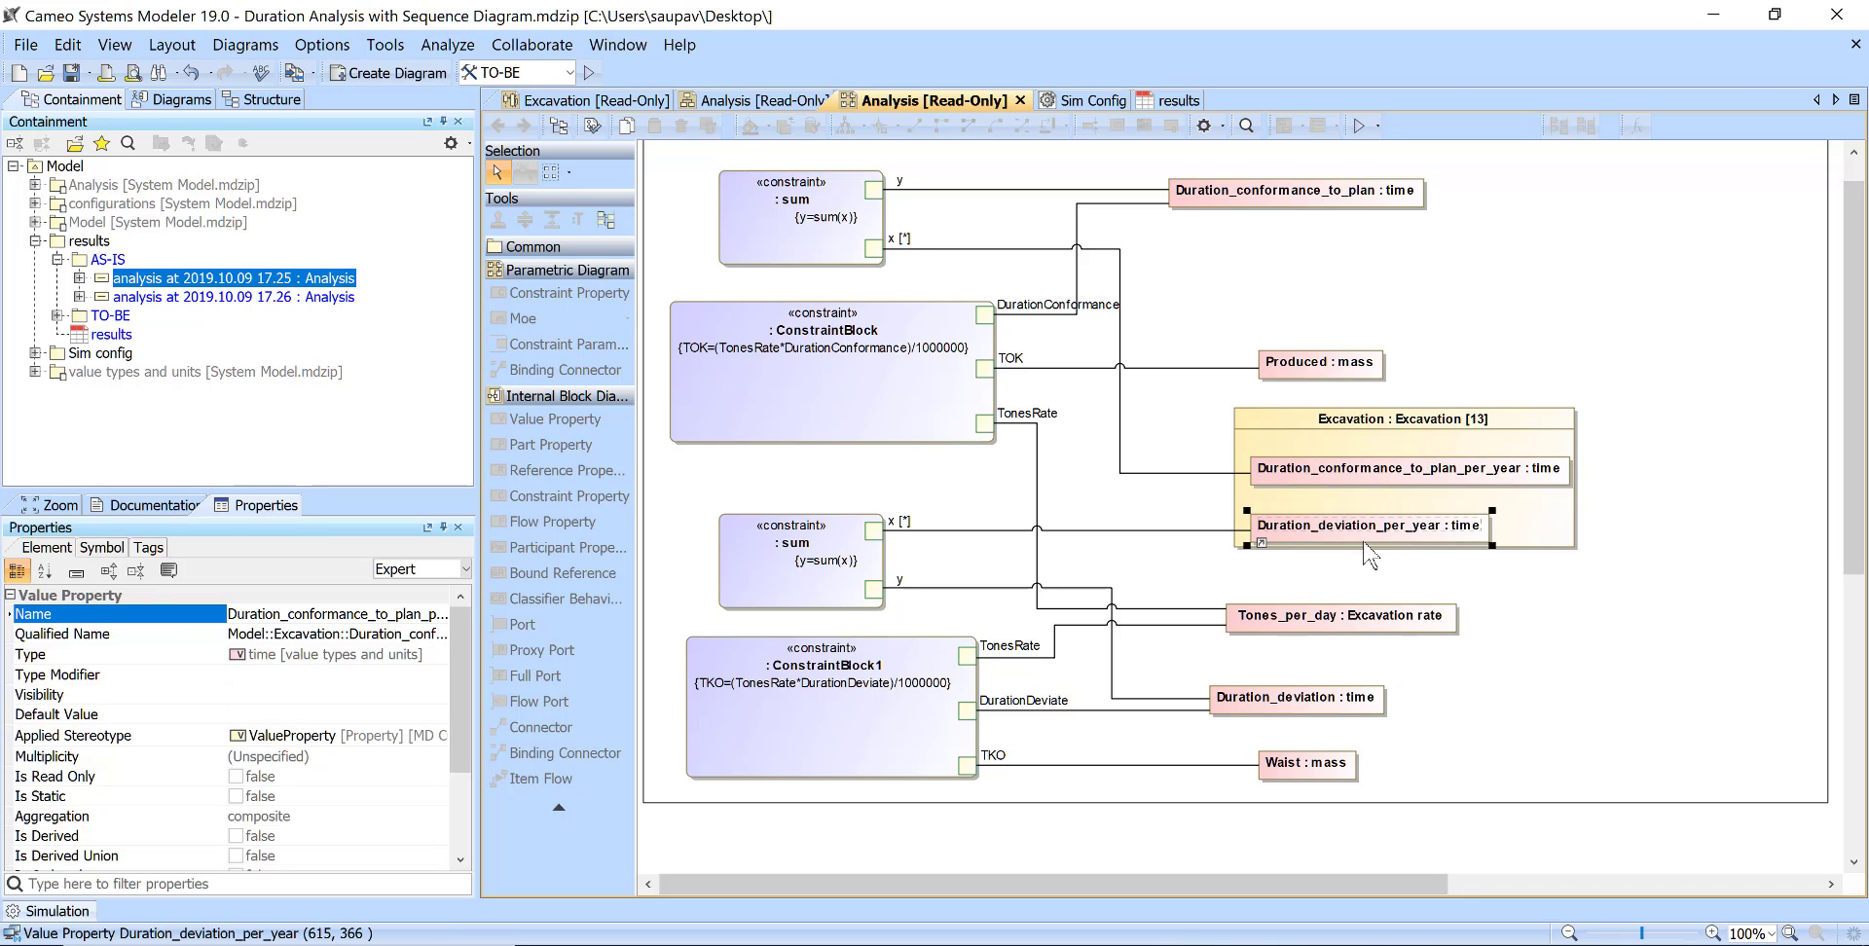
{"action": "left_click", "coordinate": [1290, 477]}
{"action": "left_click", "coordinate": [827, 226]}
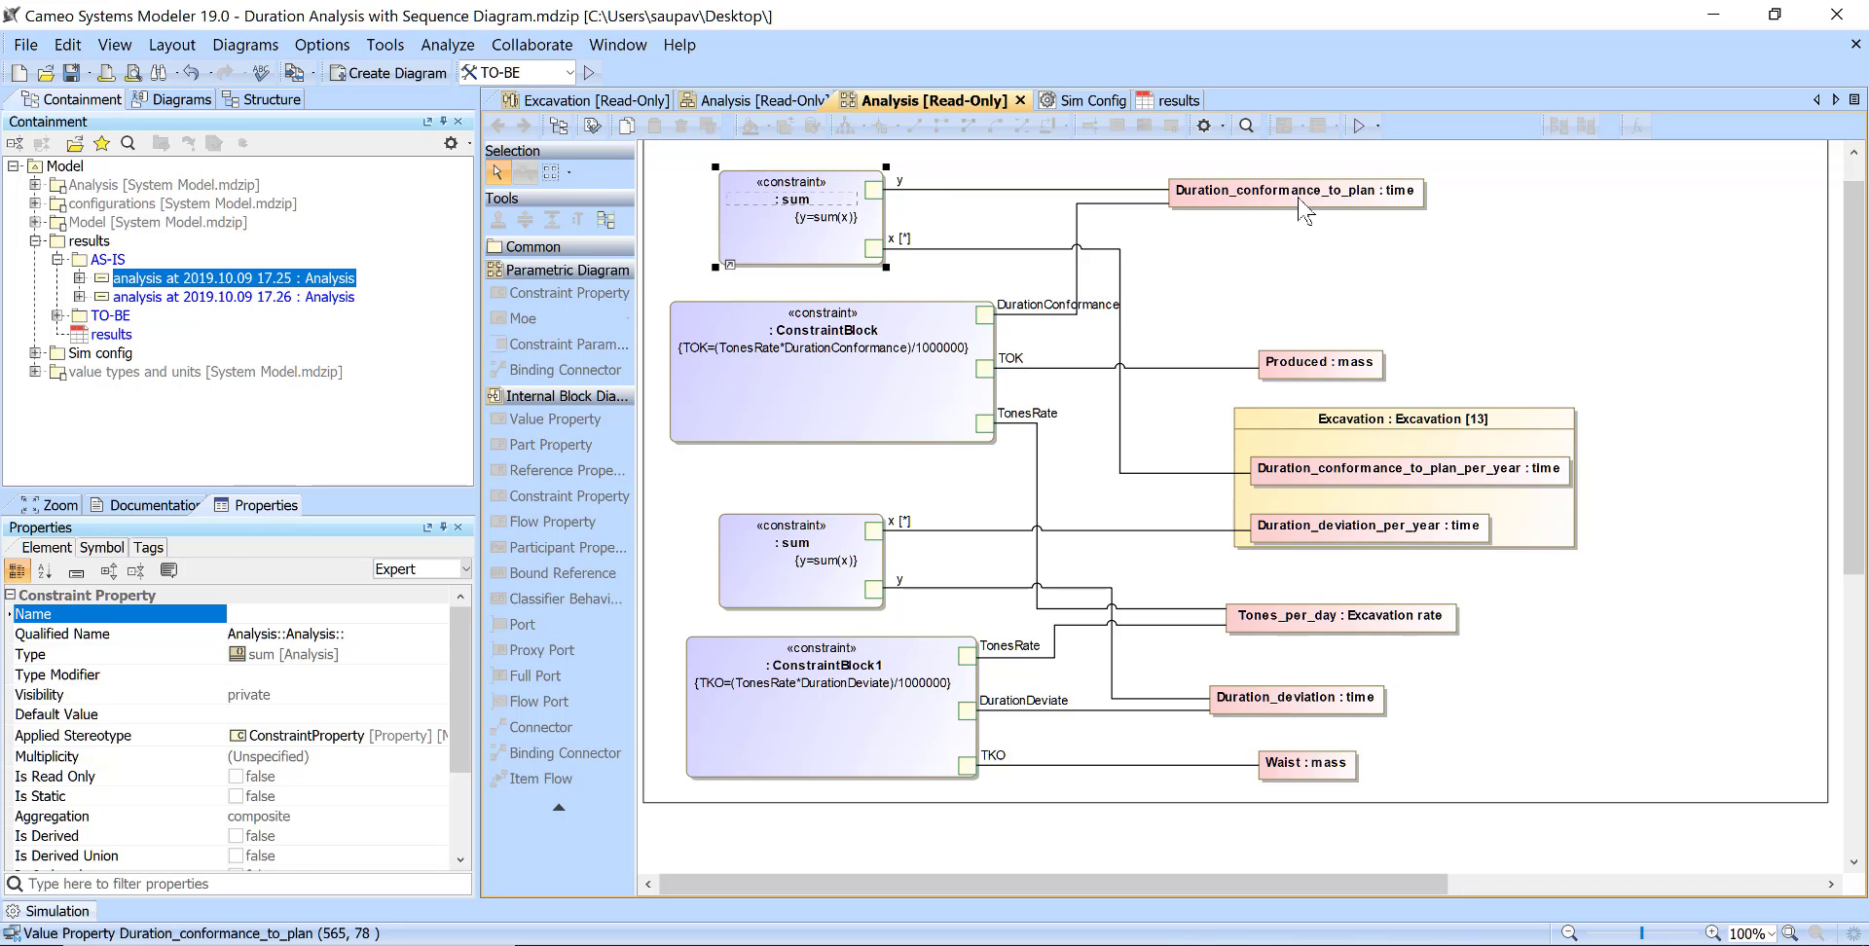
{"action": "left_click", "coordinate": [1287, 718]}
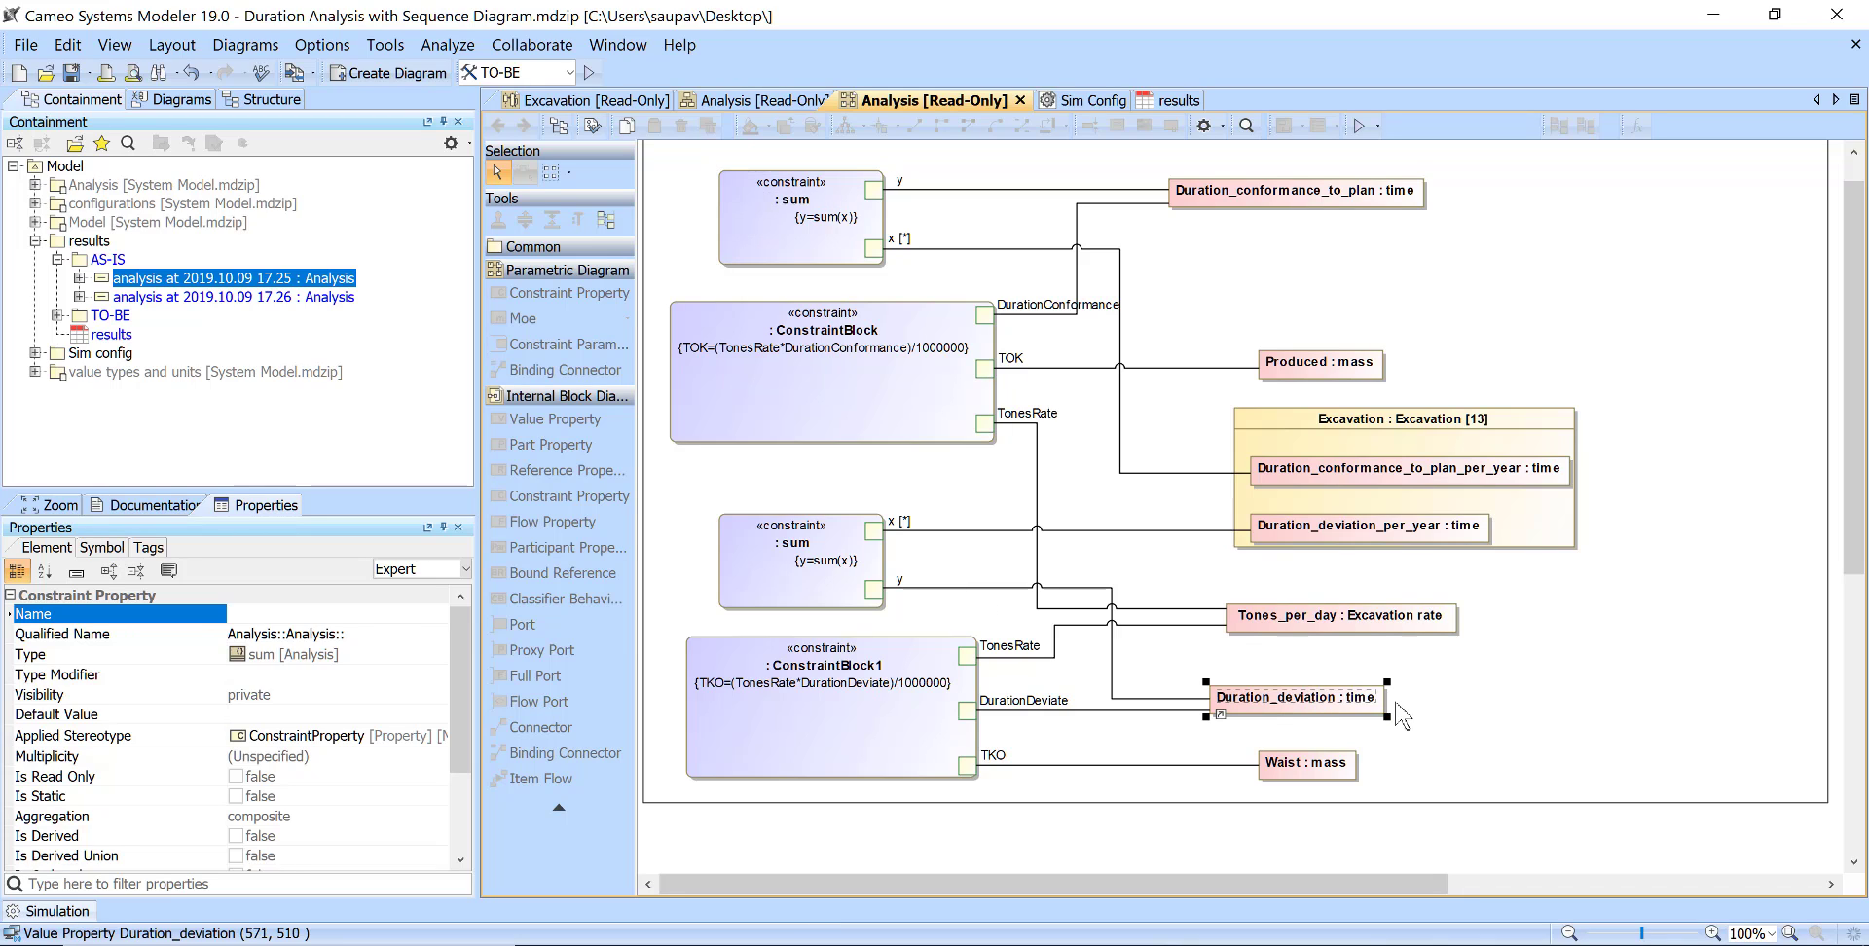
{"action": "left_click", "coordinate": [1523, 688]}
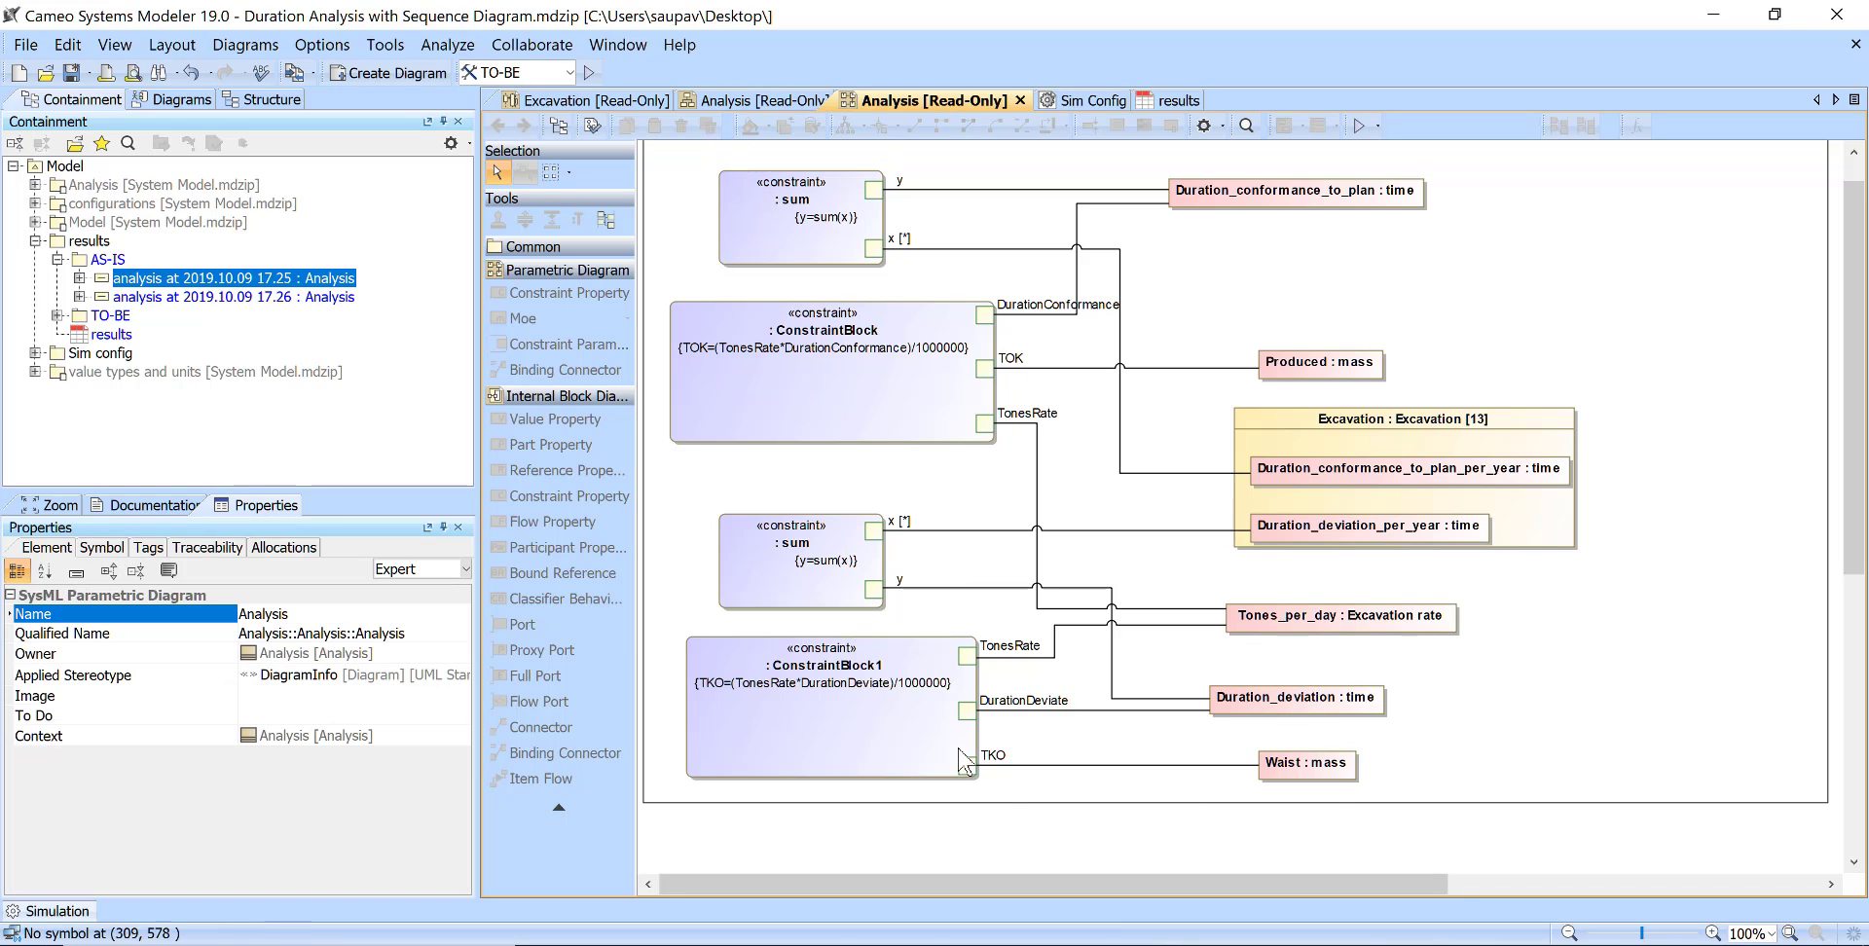
{"action": "left_click", "coordinate": [1290, 713]}
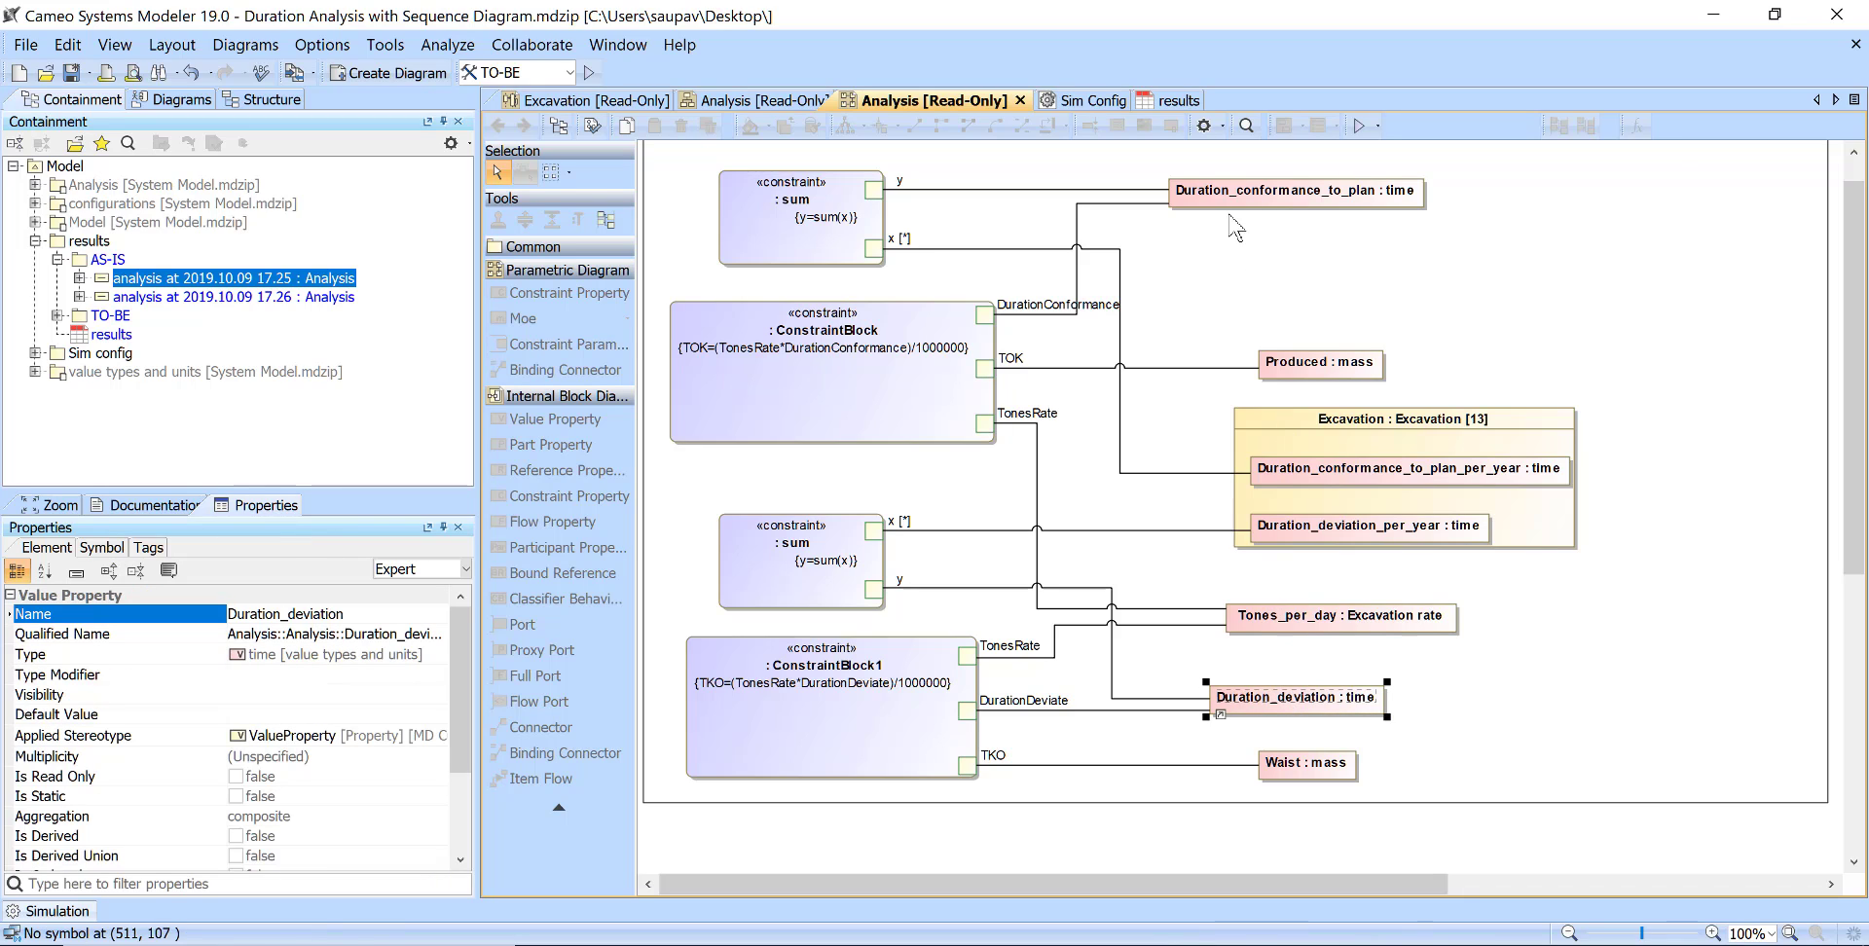
{"action": "left_click", "coordinate": [1256, 191]}
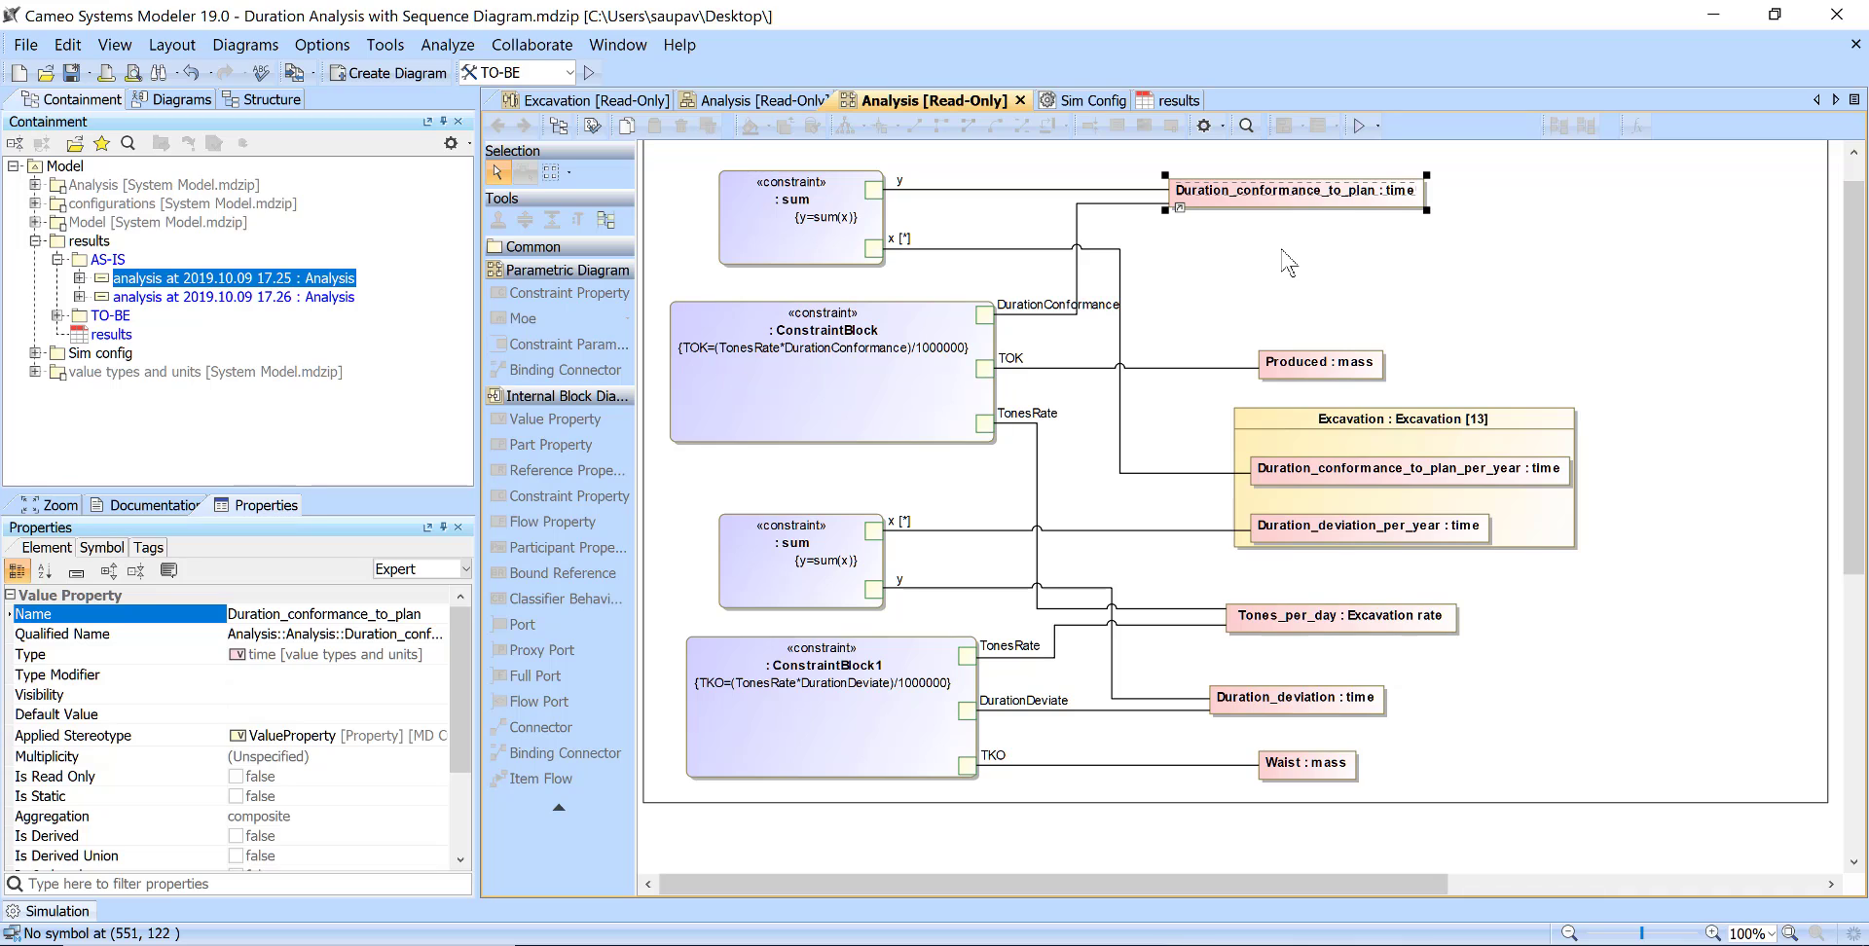
Examine how ConstraintBlock and ConstraintBlock1 link the total durations and the tones rate to the Produced and Waist properties
{"action": "left_click", "coordinate": [1297, 342]}
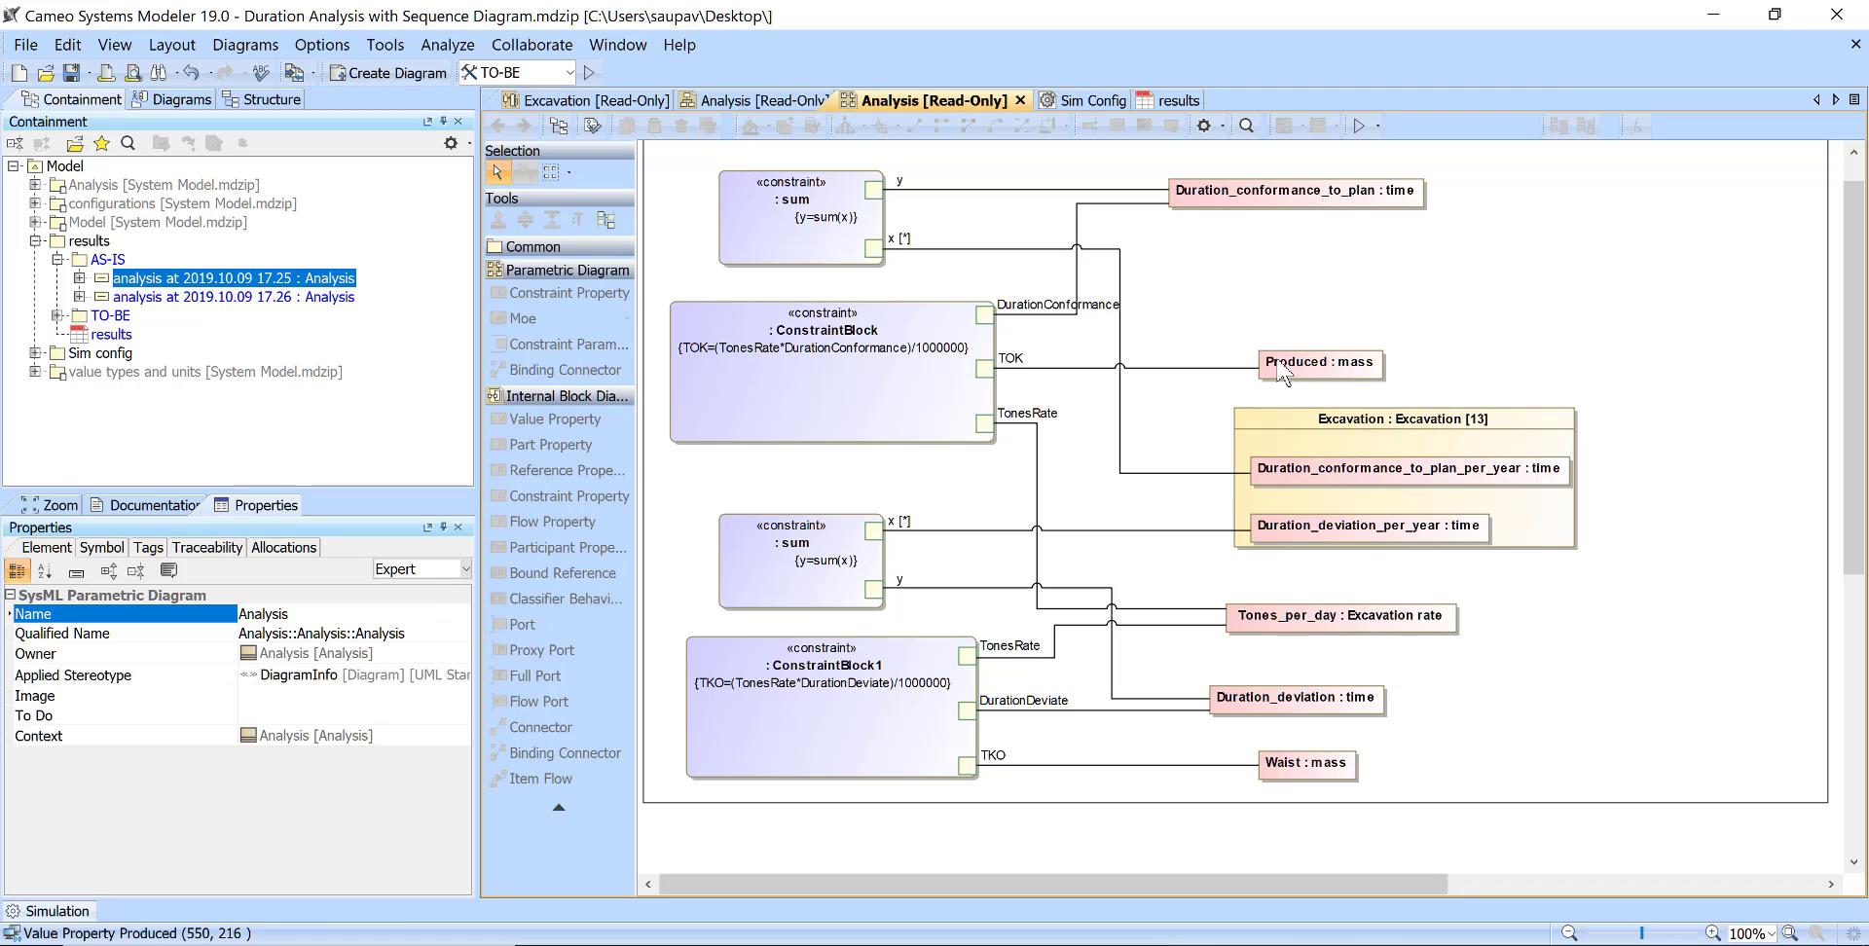
{"action": "left_click", "coordinate": [745, 356]}
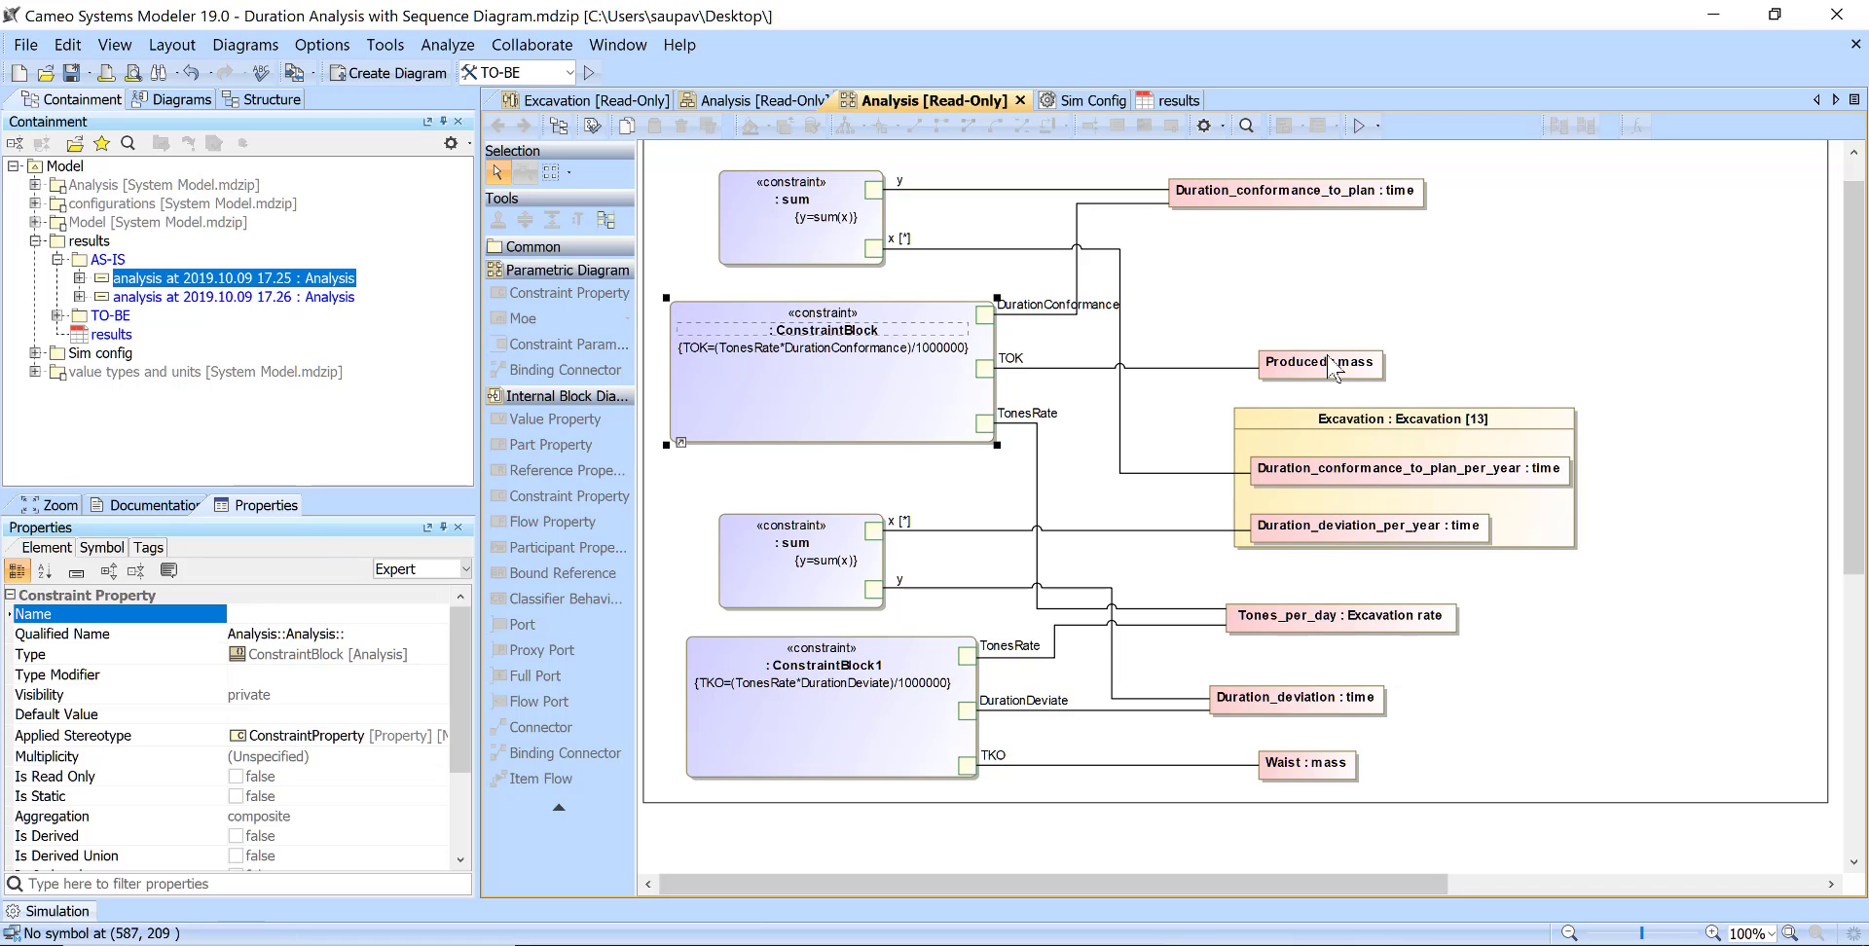
{"action": "left_click", "coordinate": [1338, 764]}
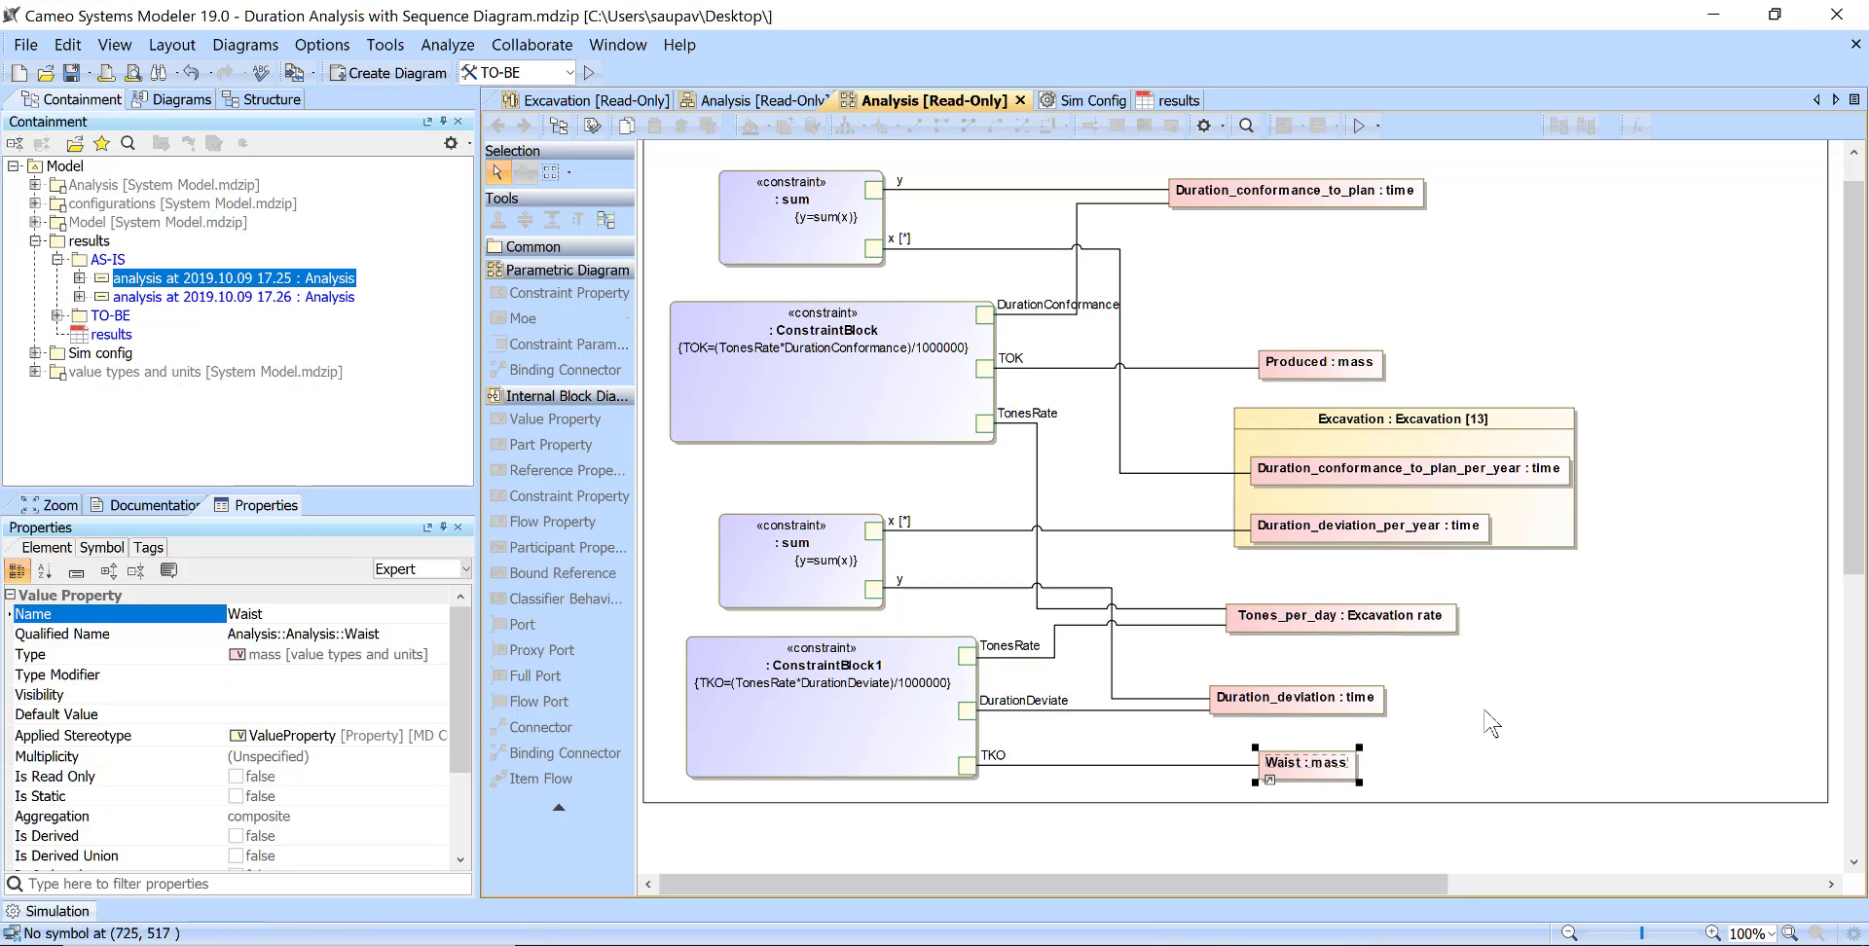
{"action": "left_click", "coordinate": [1316, 730]}
{"action": "left_click", "coordinate": [1305, 767]}
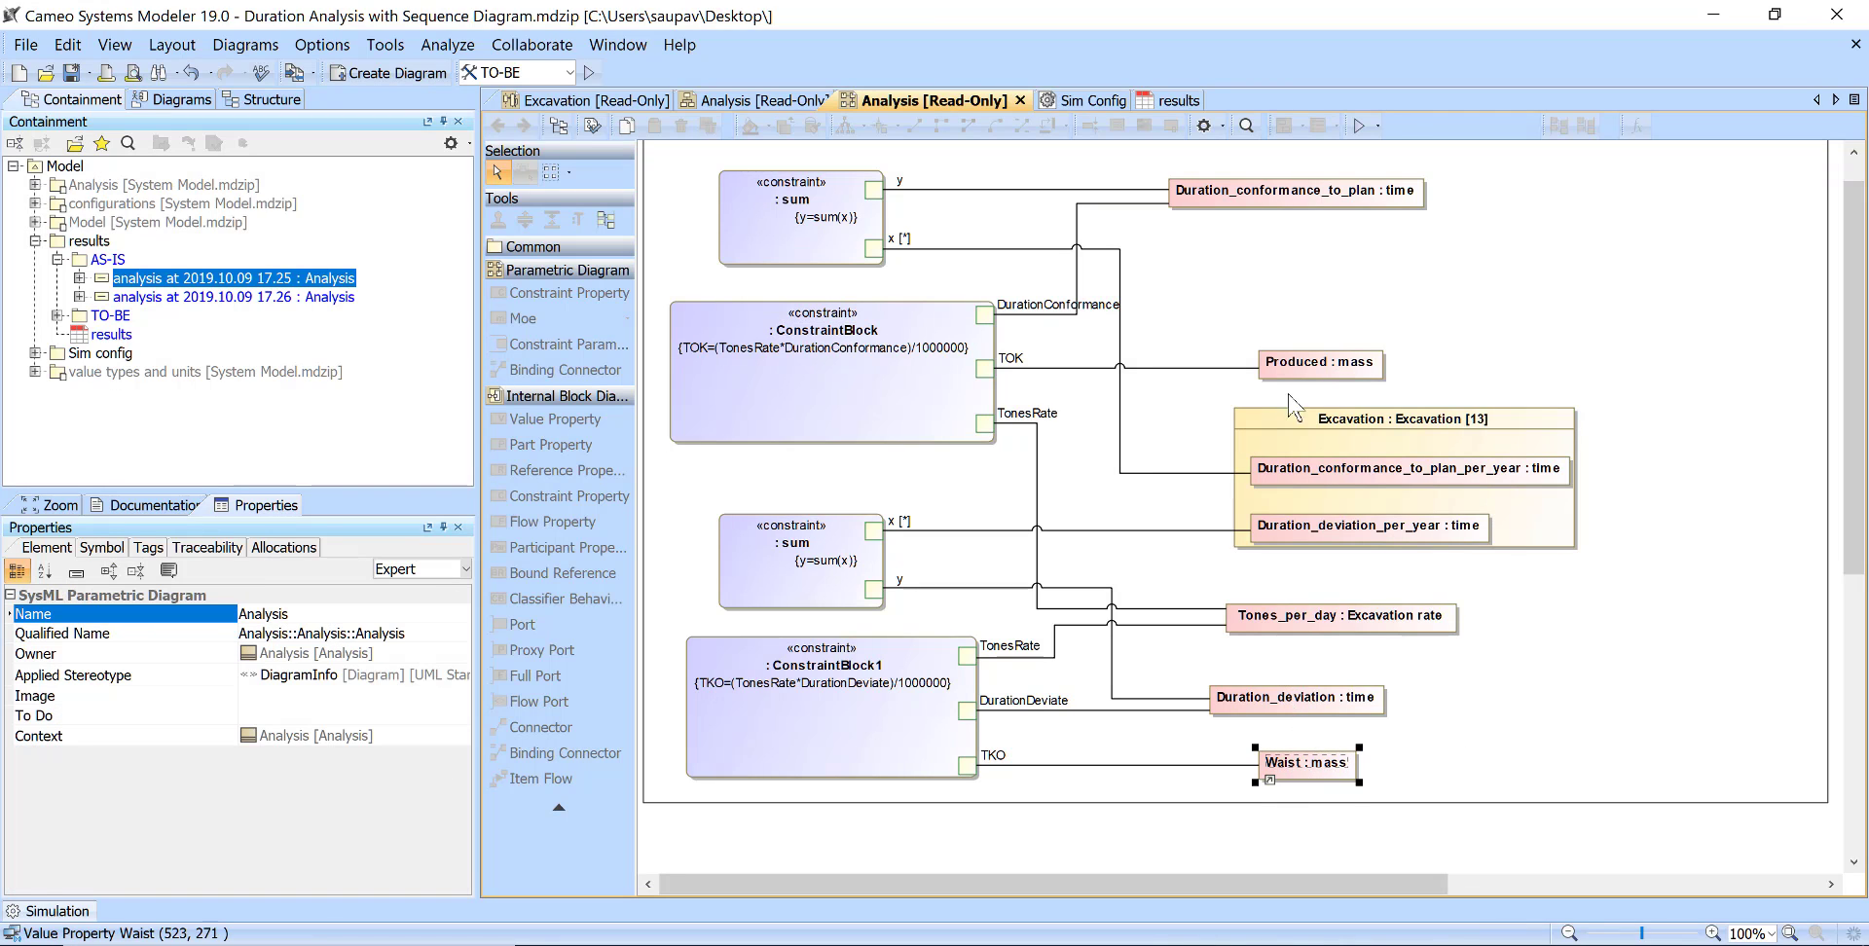
{"action": "left_click", "coordinate": [1271, 195]}
{"action": "left_click", "coordinate": [1319, 365]}
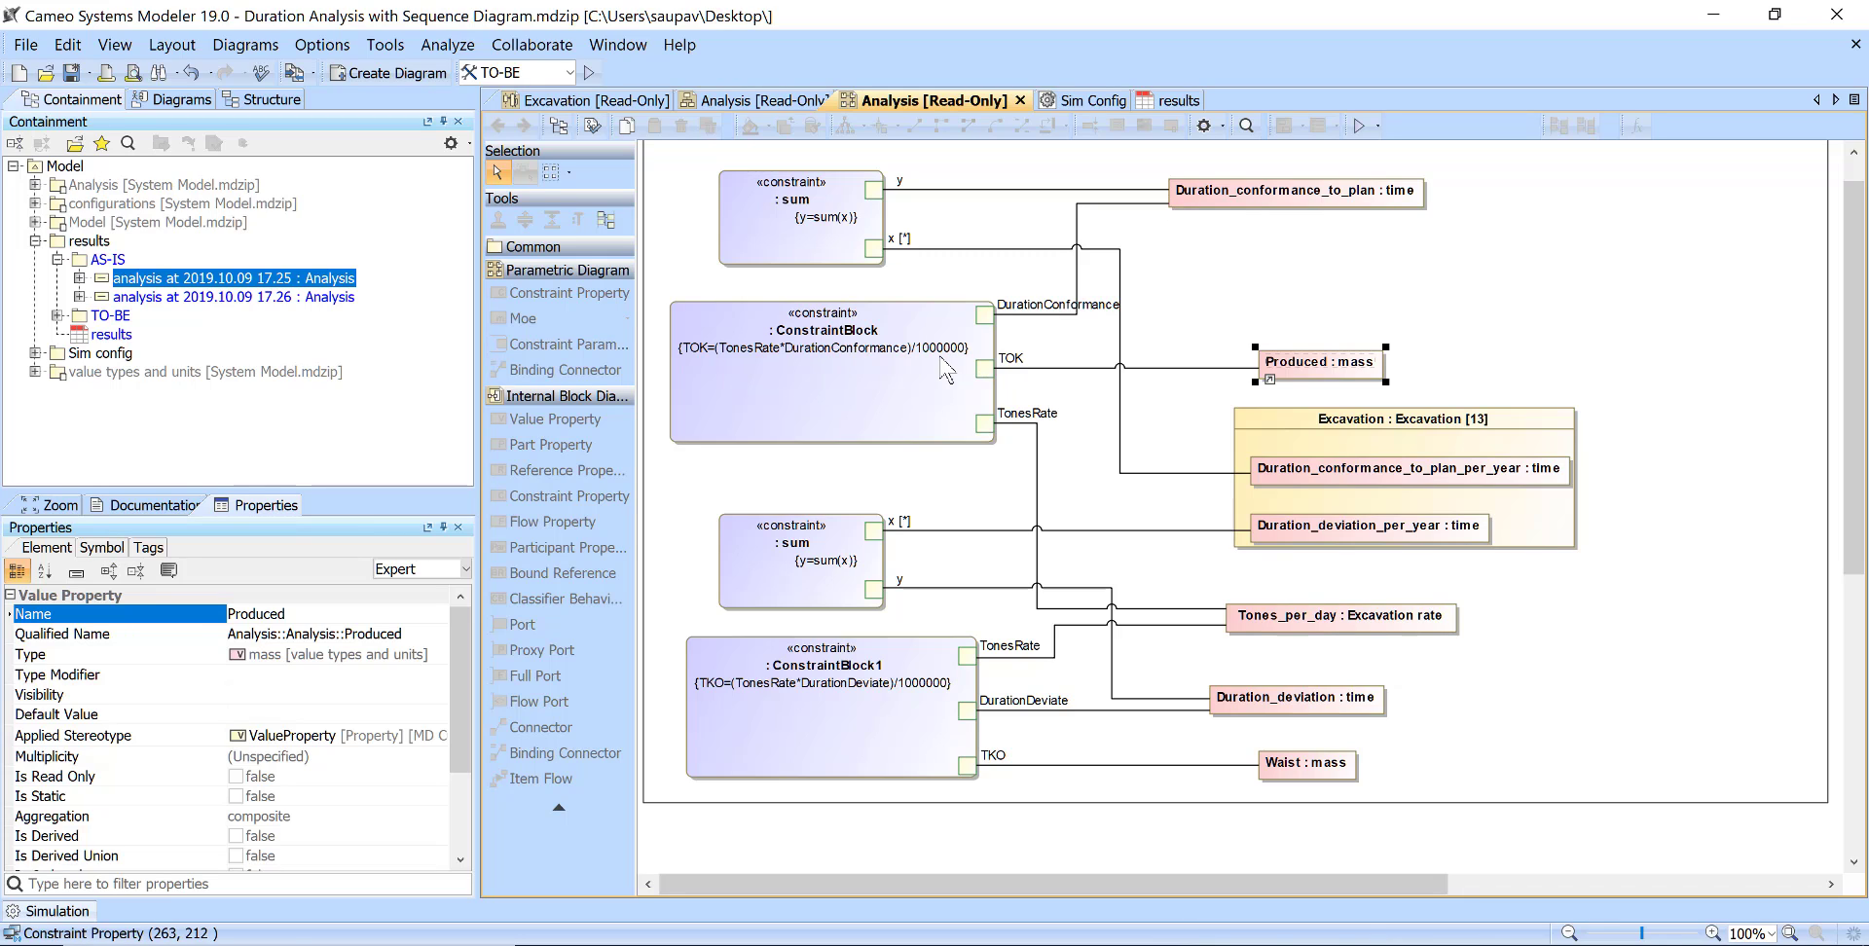
{"action": "left_click", "coordinate": [908, 428]}
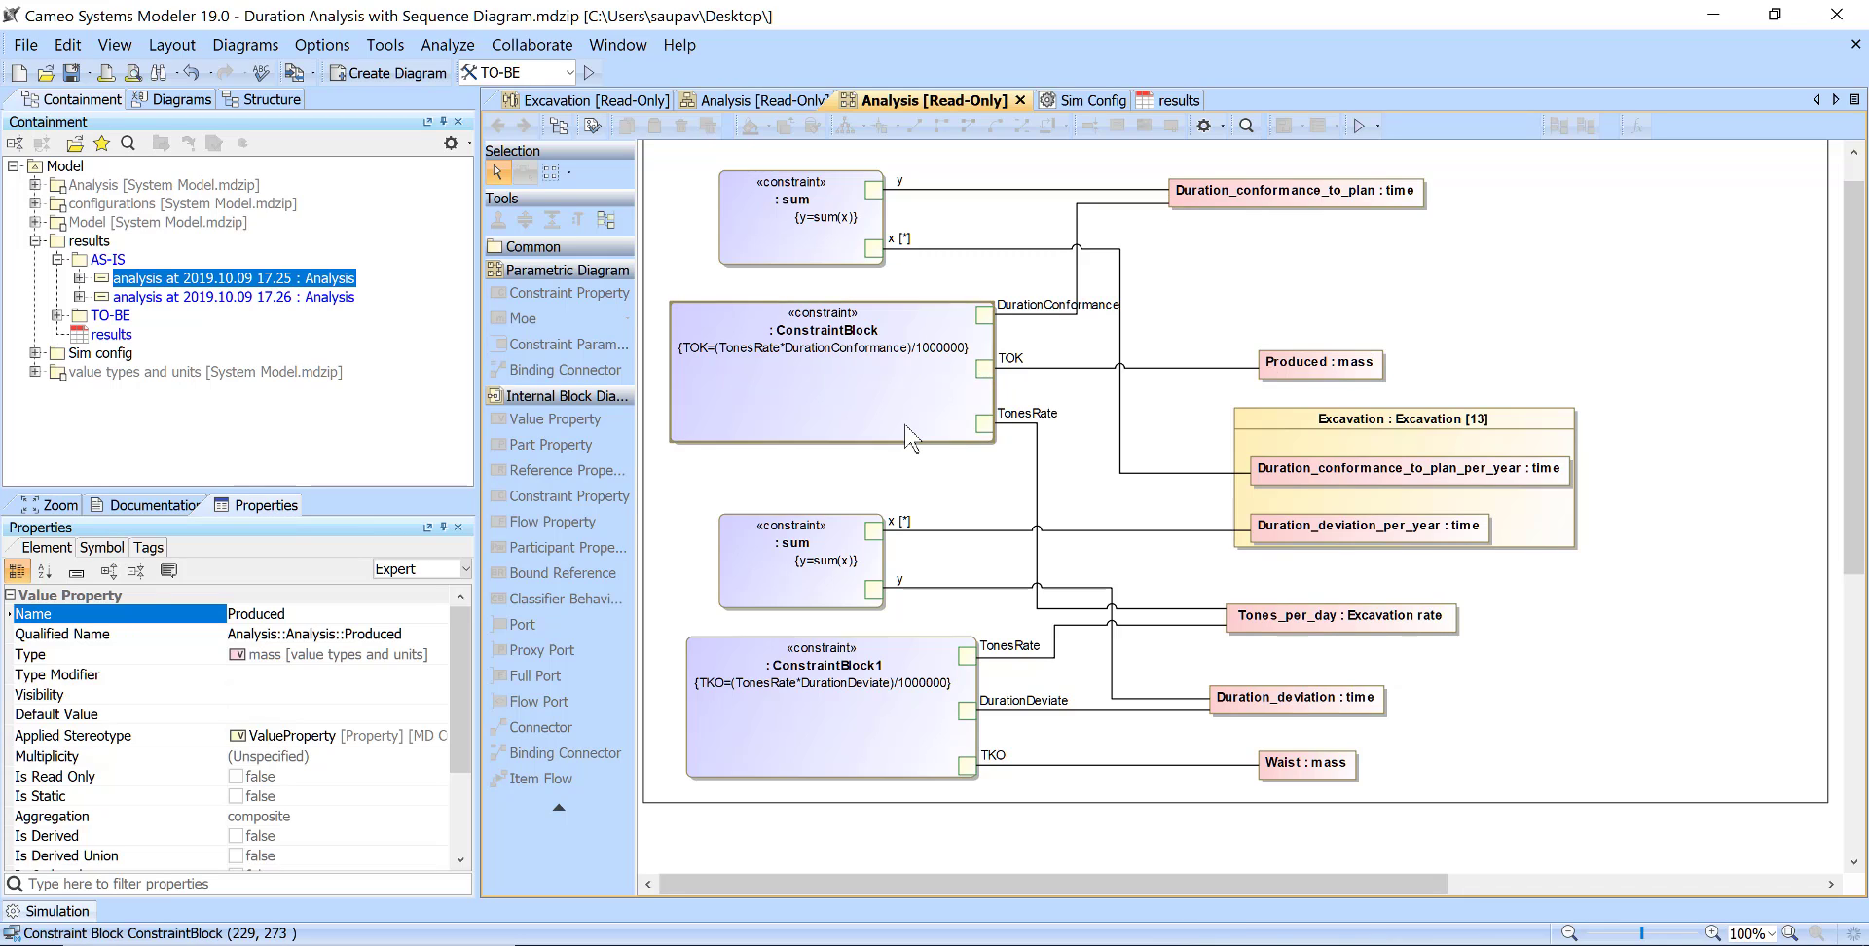
{"action": "left_click", "coordinate": [1260, 319]}
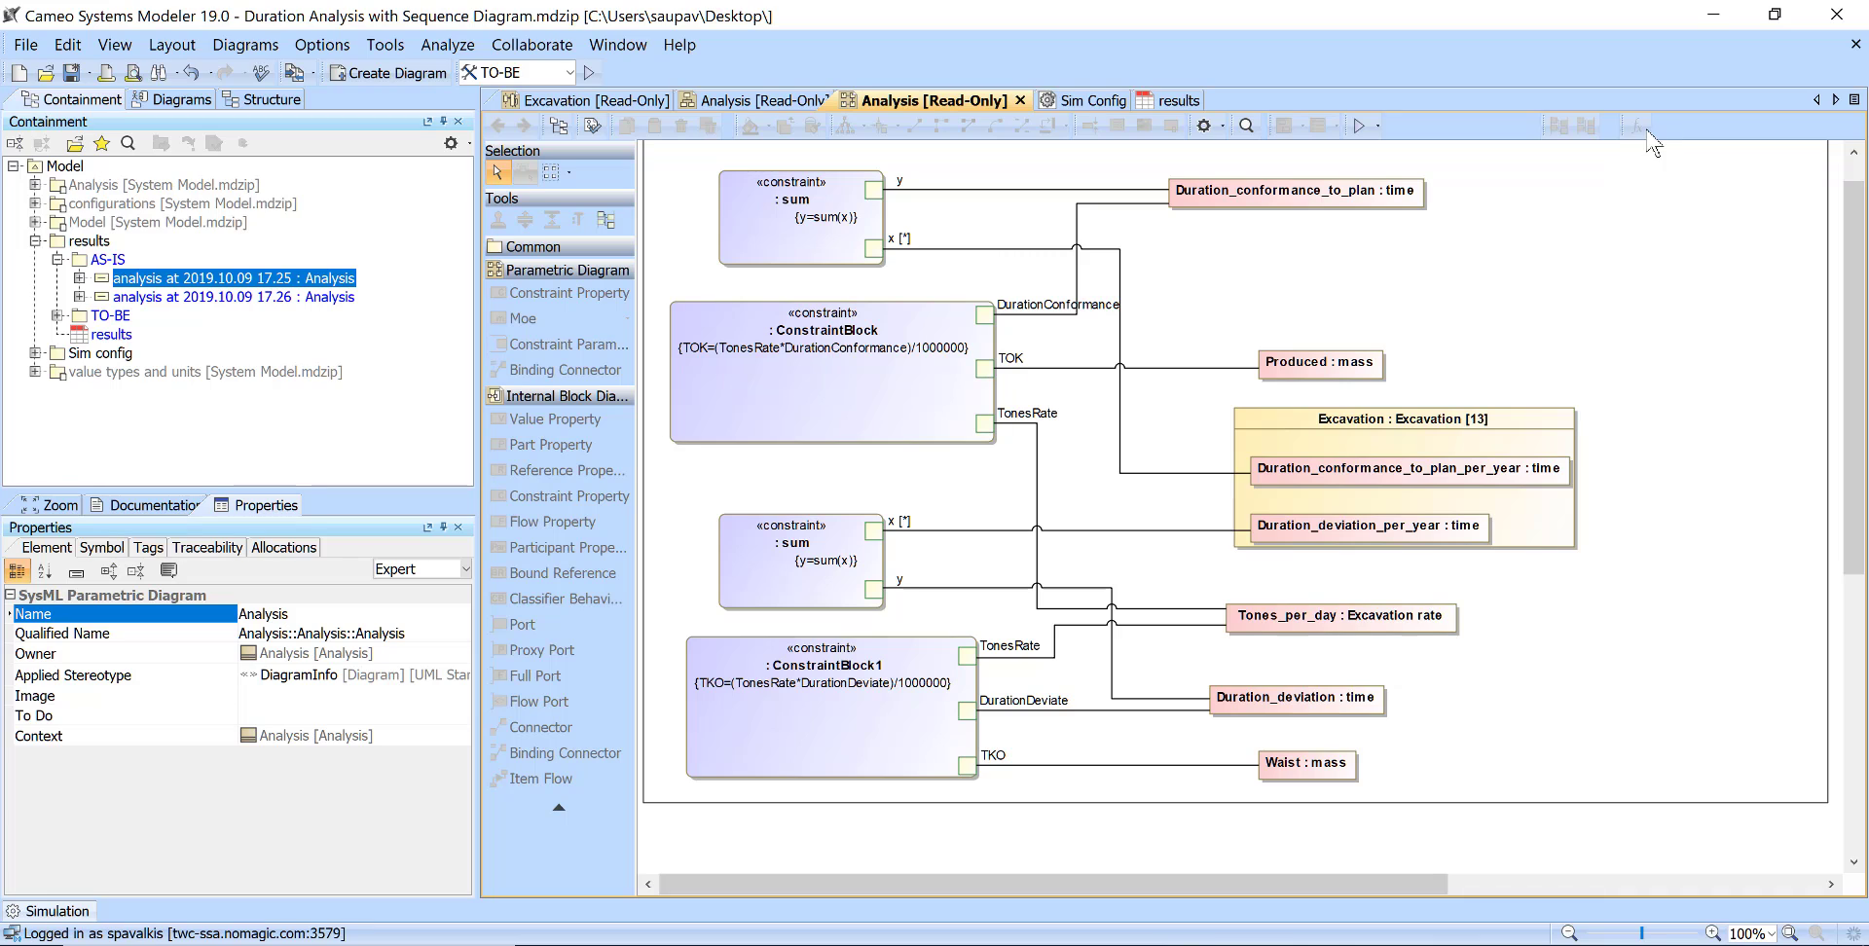
Inspect the upper sum constraint and the multiplicity of its parameter x in the specification, and close the specification
{"action": "left_click", "coordinate": [788, 226]}
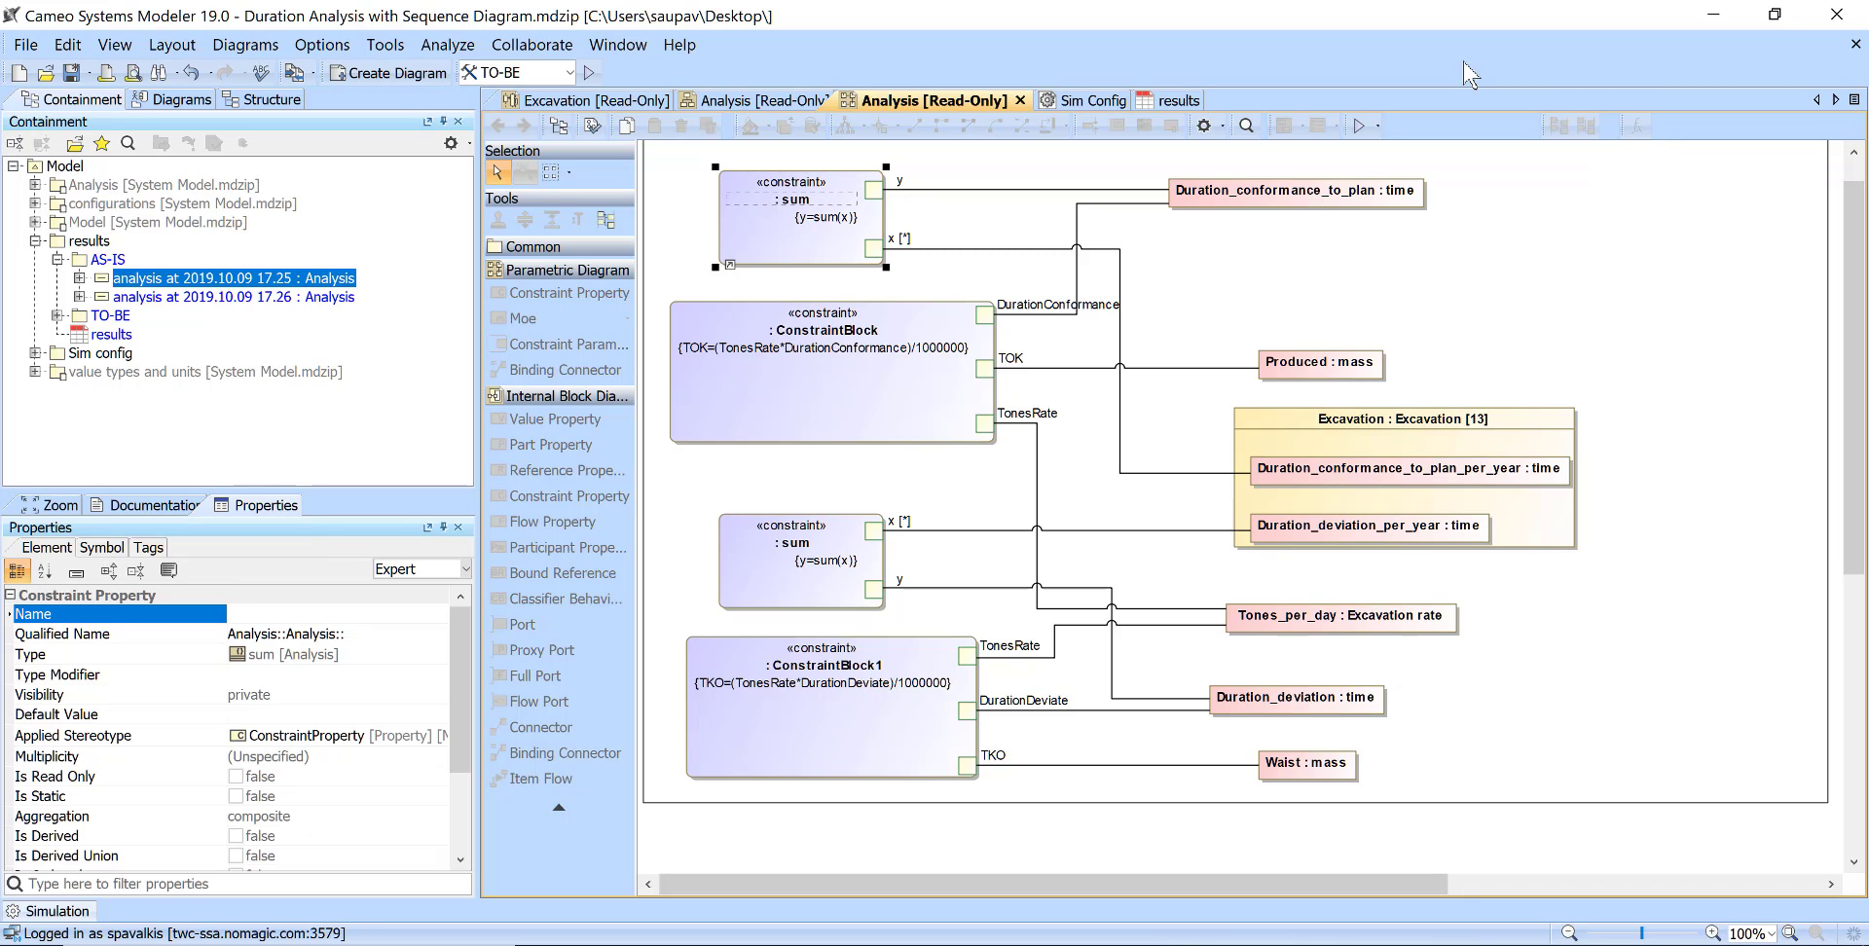
{"action": "left_click", "coordinate": [1639, 206]}
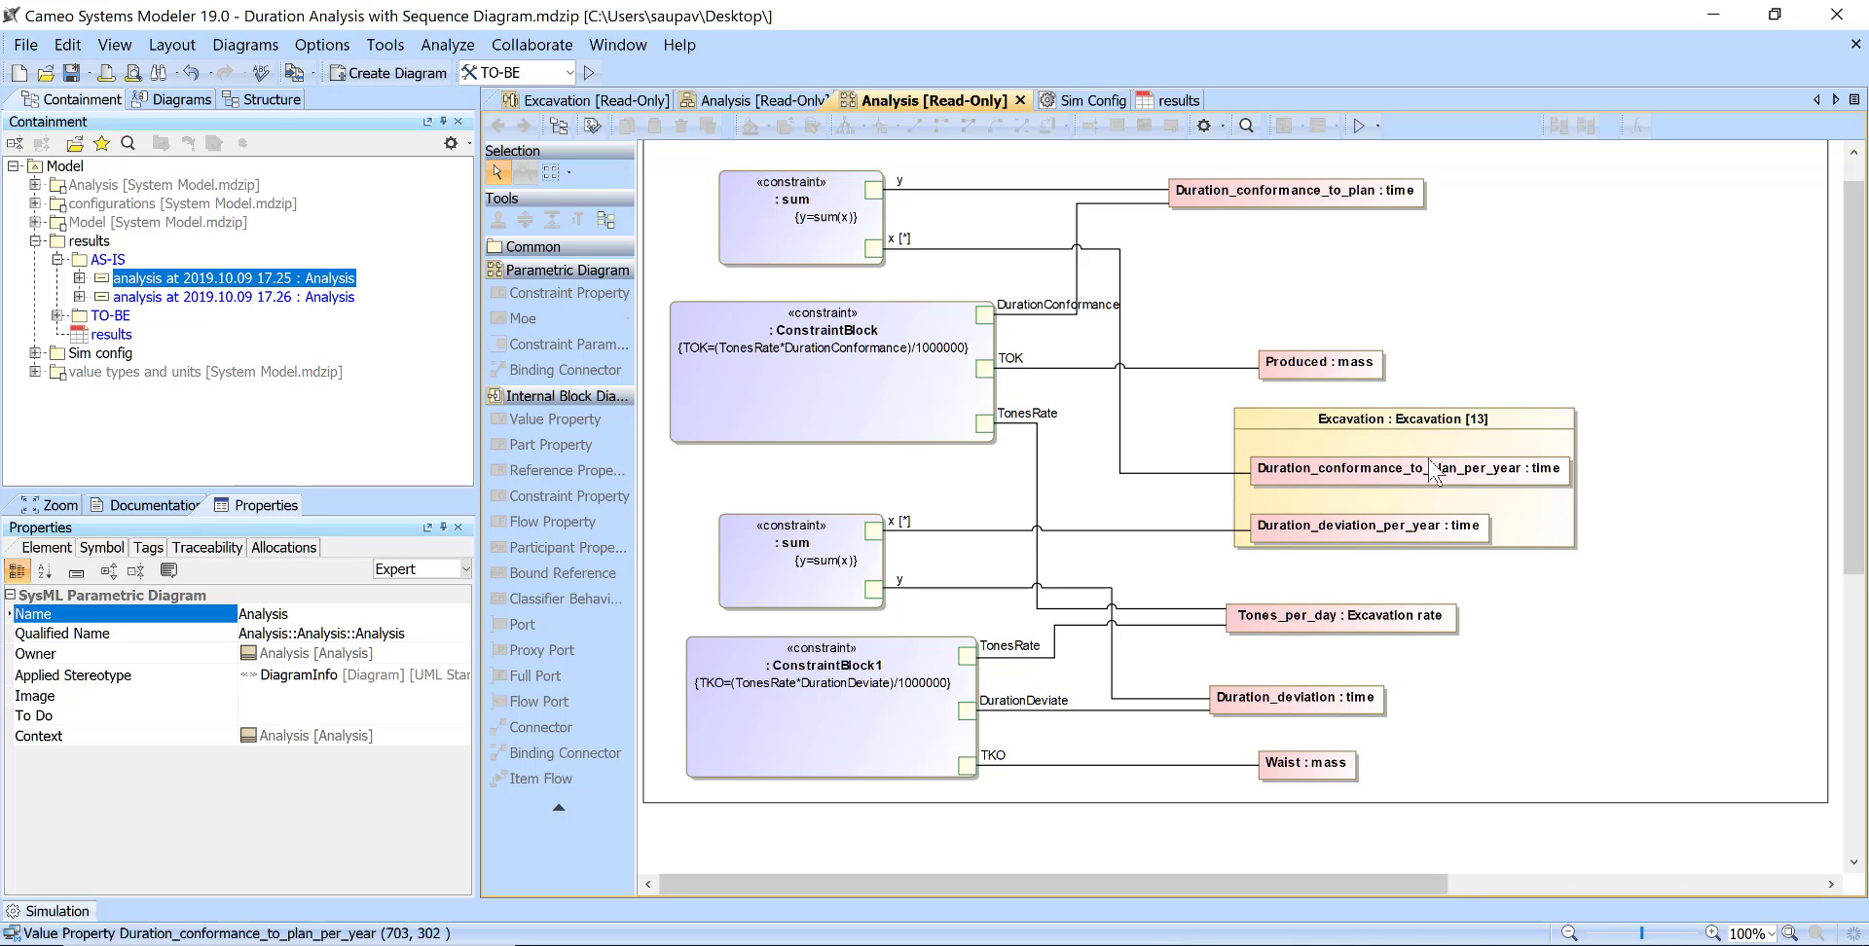
{"action": "double_click", "coordinate": [873, 248]}
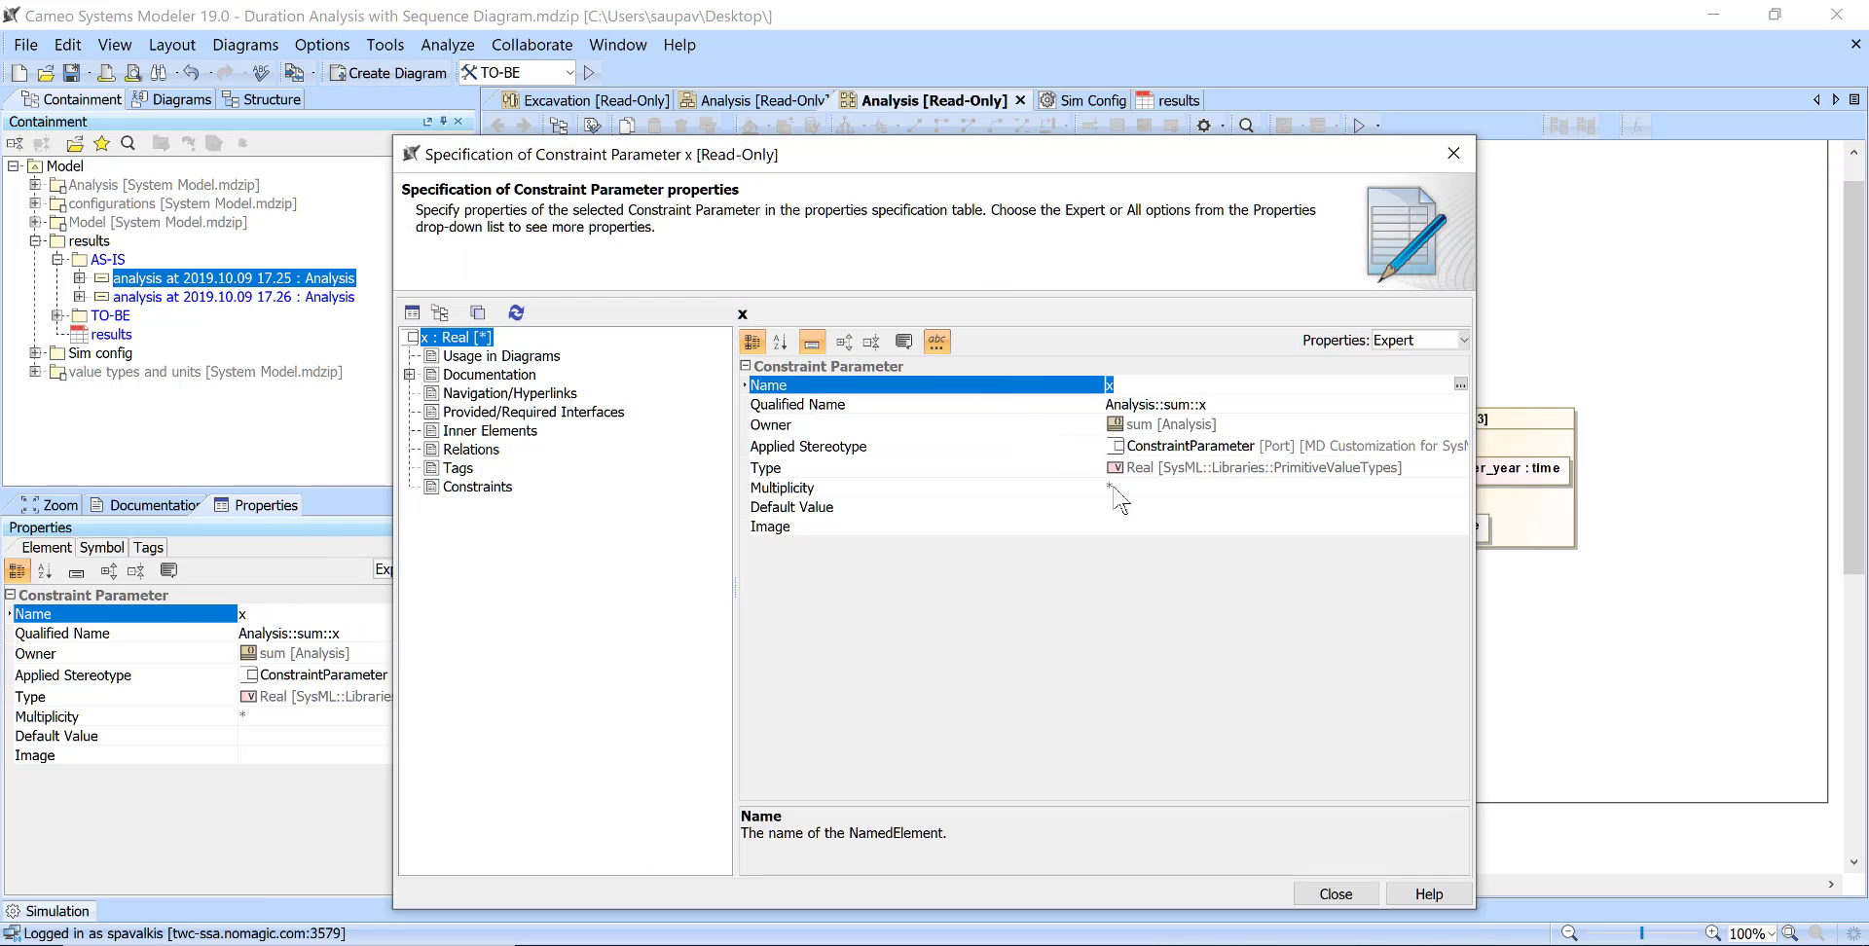
{"action": "left_click", "coordinate": [1336, 893]}
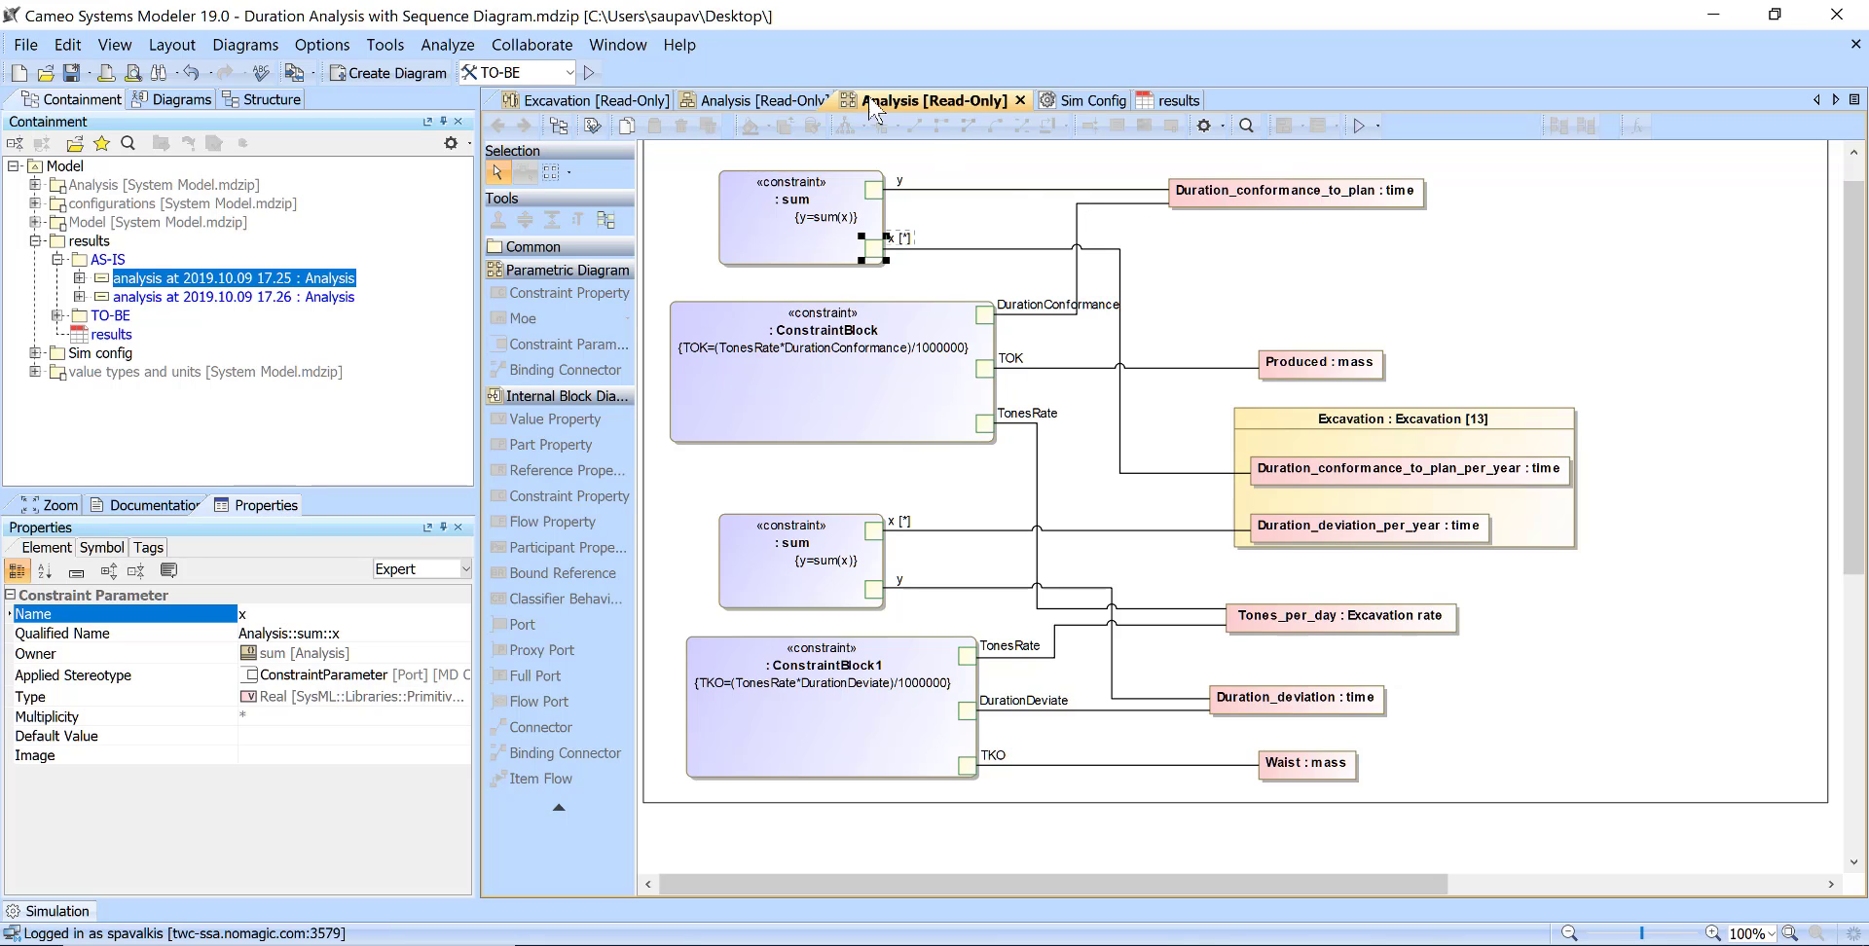
Run the TO-BE configuration and expand the first Excavation instance to inspect its Duration_conformance_to_plan_per_year value
{"action": "left_click", "coordinate": [589, 72]}
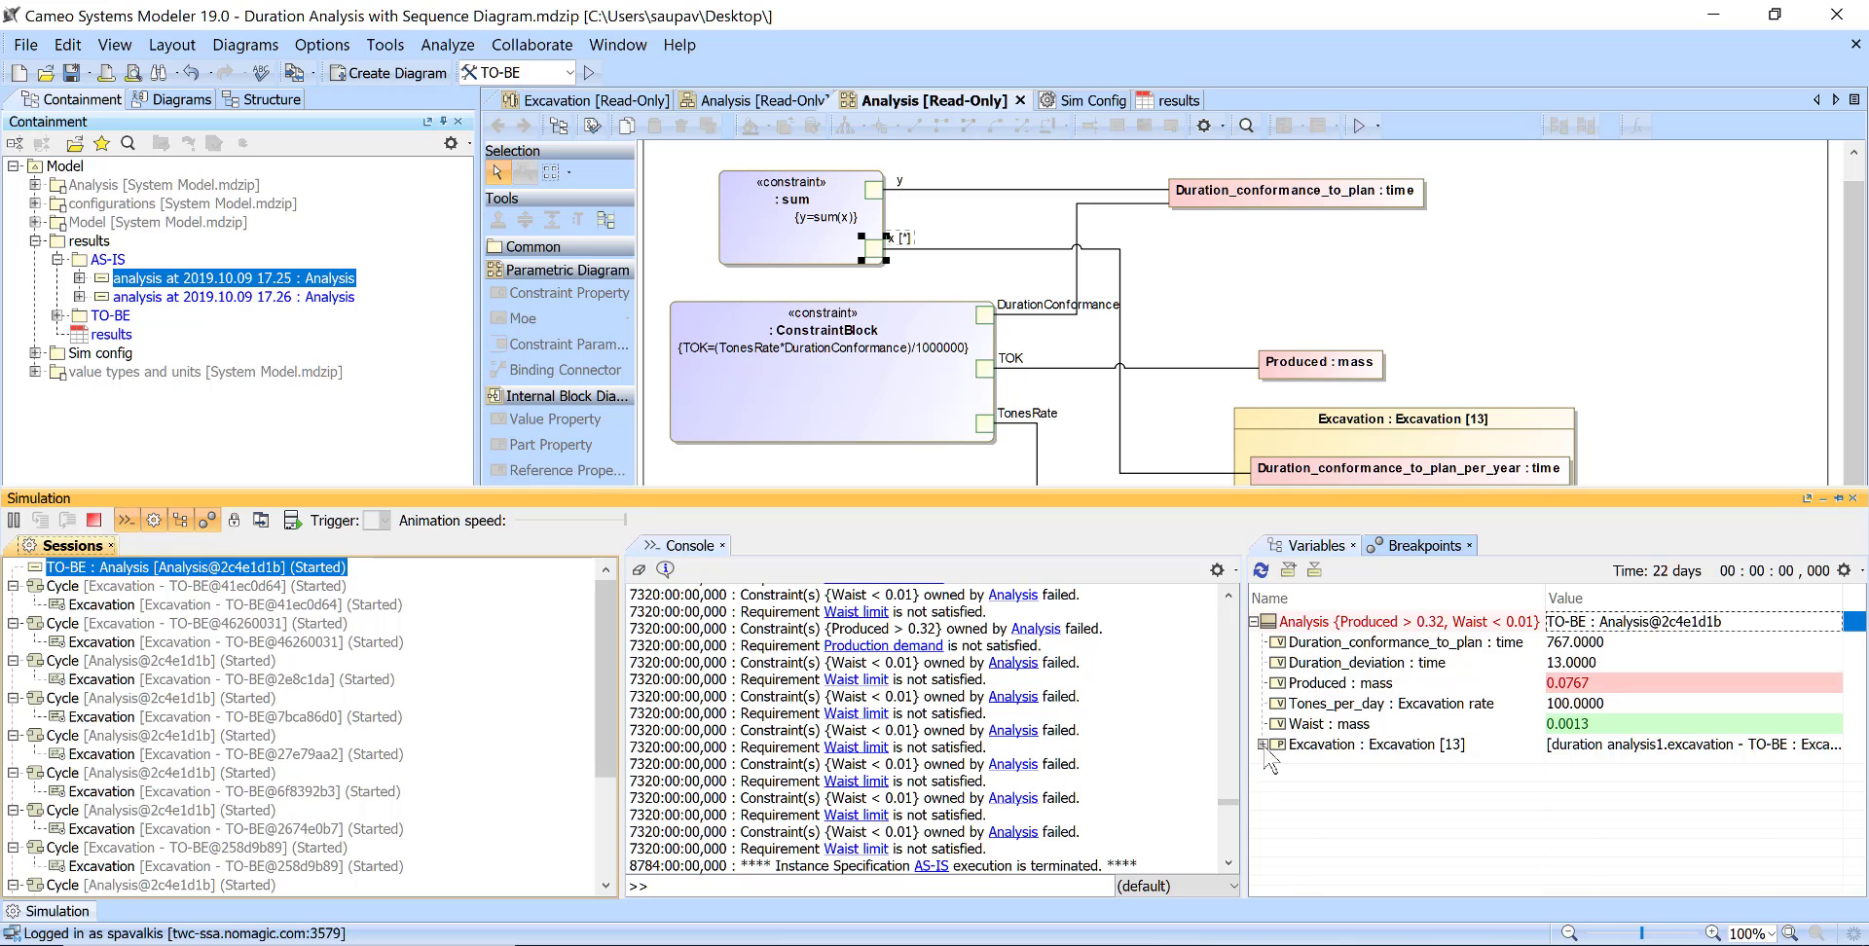
{"action": "left_click", "coordinate": [1262, 744]}
{"action": "left_click", "coordinate": [1271, 764]}
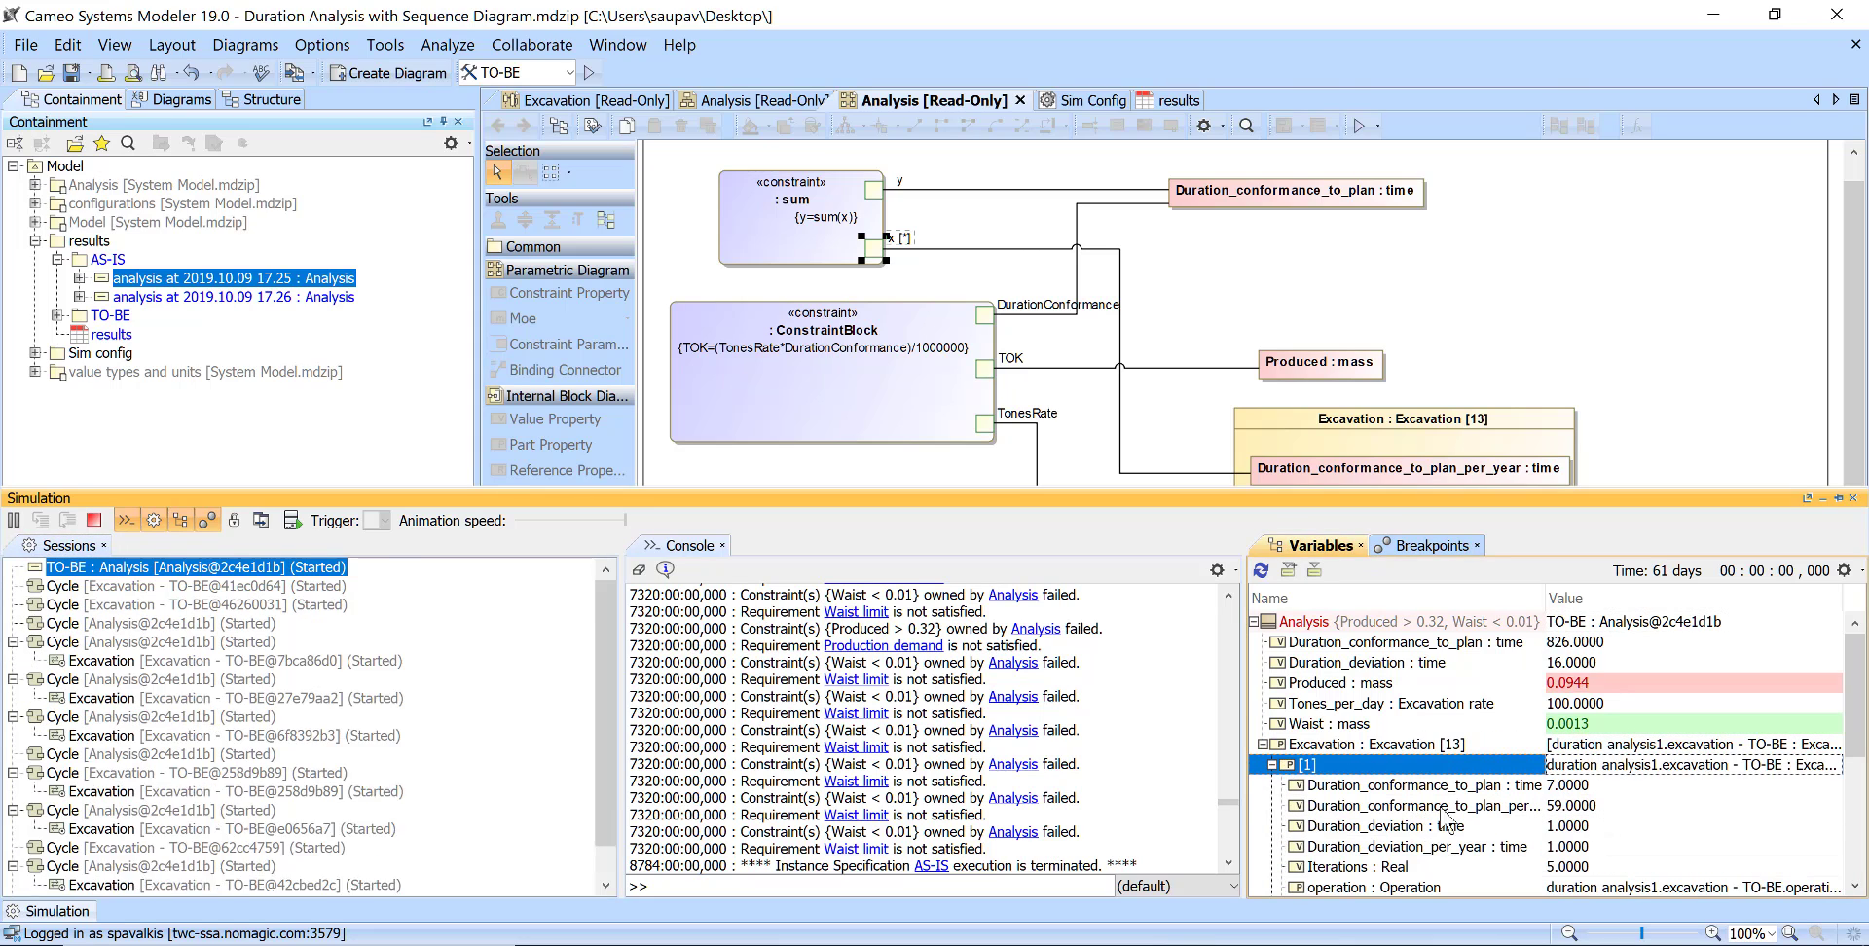
{"action": "left_click", "coordinate": [1546, 807]}
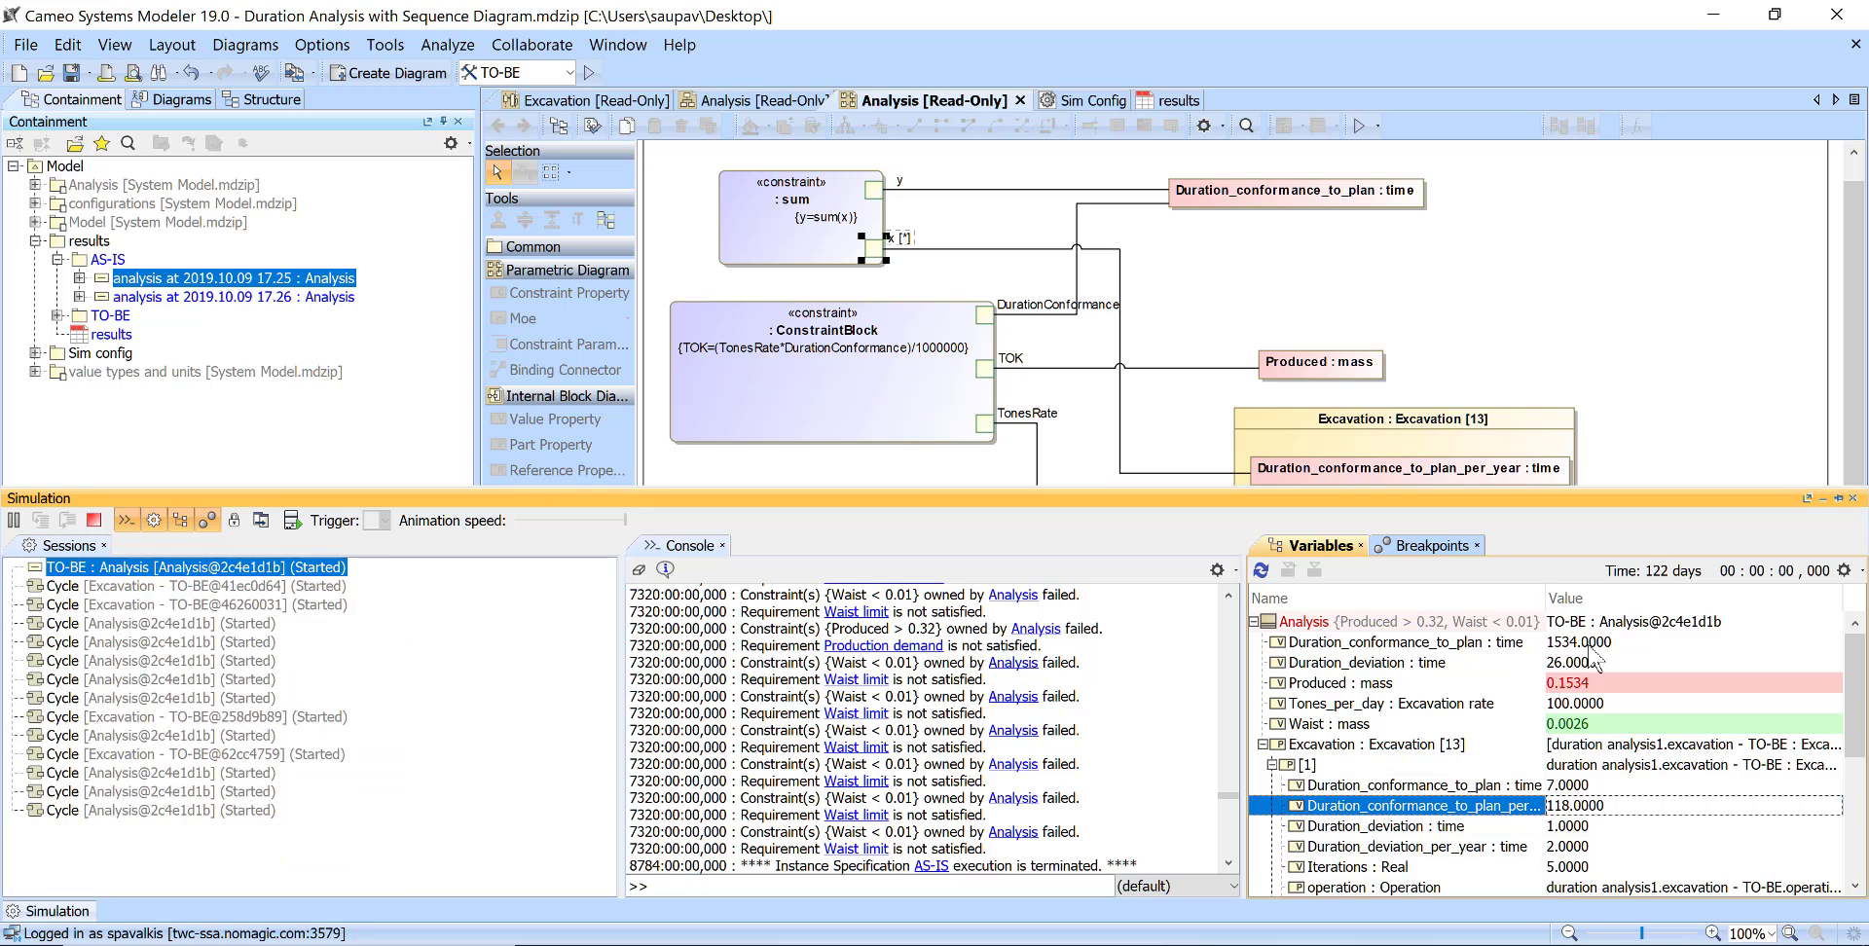
{"action": "scroll", "coordinate": [1338, 818], "scroll_direction": "down", "scroll_amount": 1}
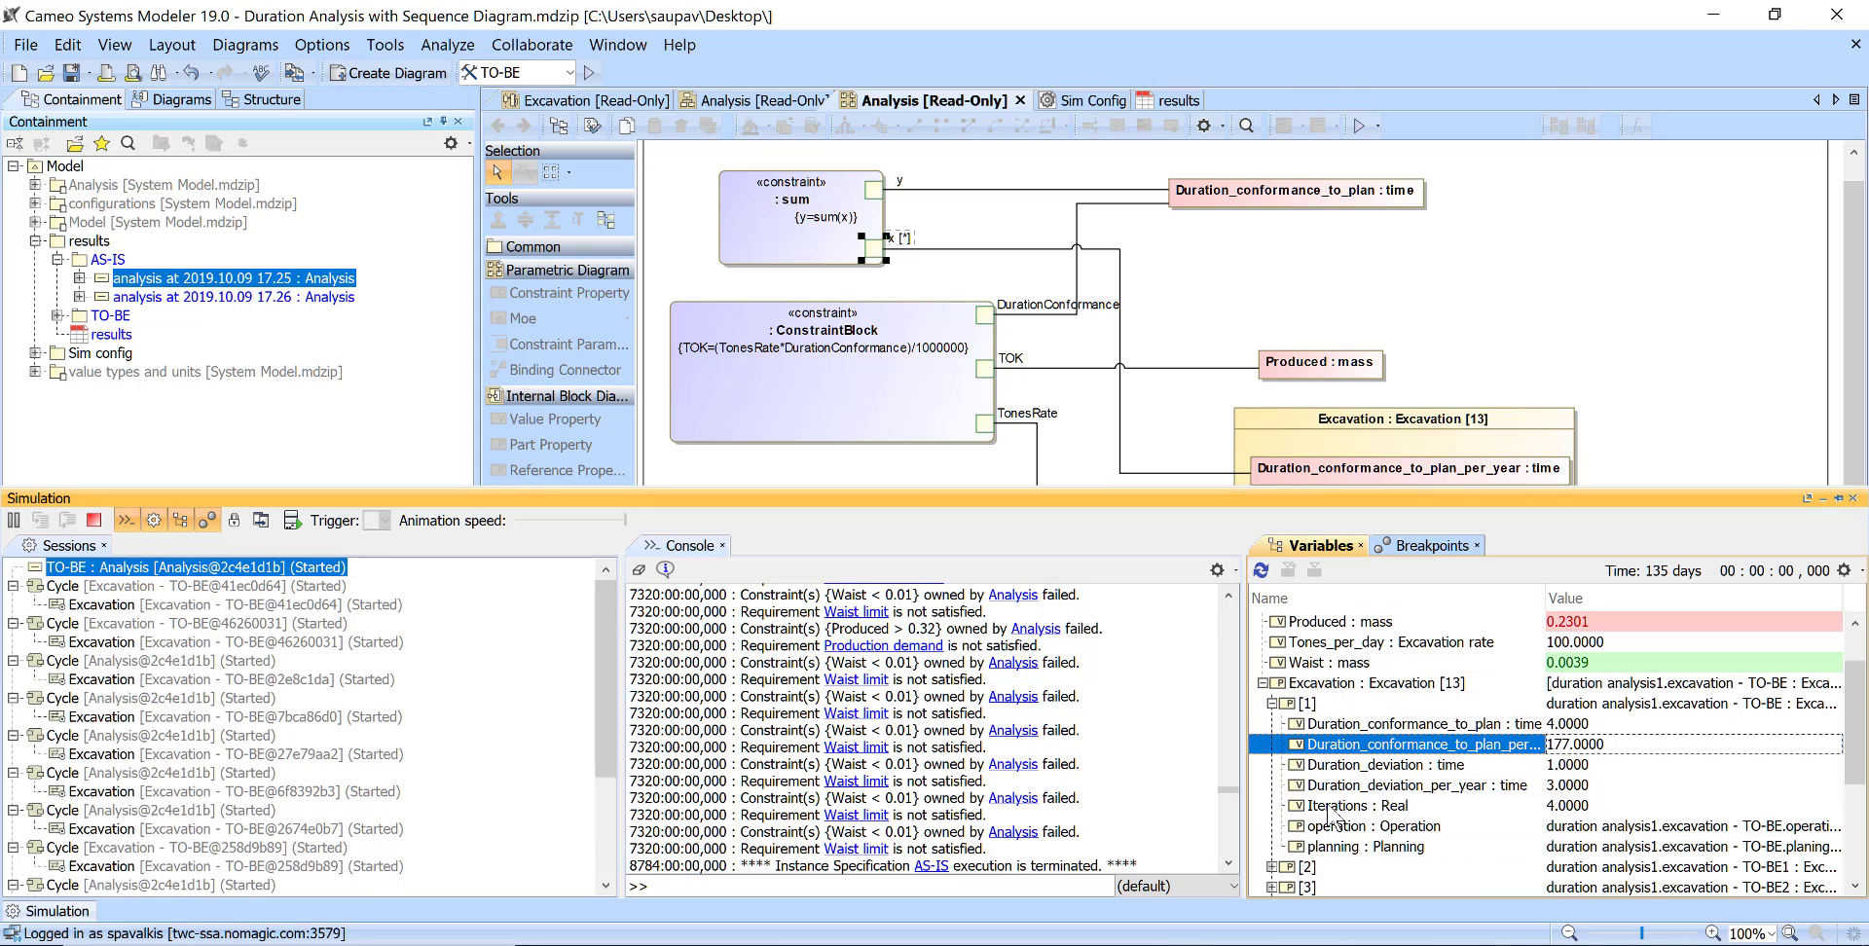
Compare the second Excavation instance's durations with the Analysis totals and the Produced and Waist values, and collapse the Analysis variables
{"action": "left_click", "coordinate": [1273, 866]}
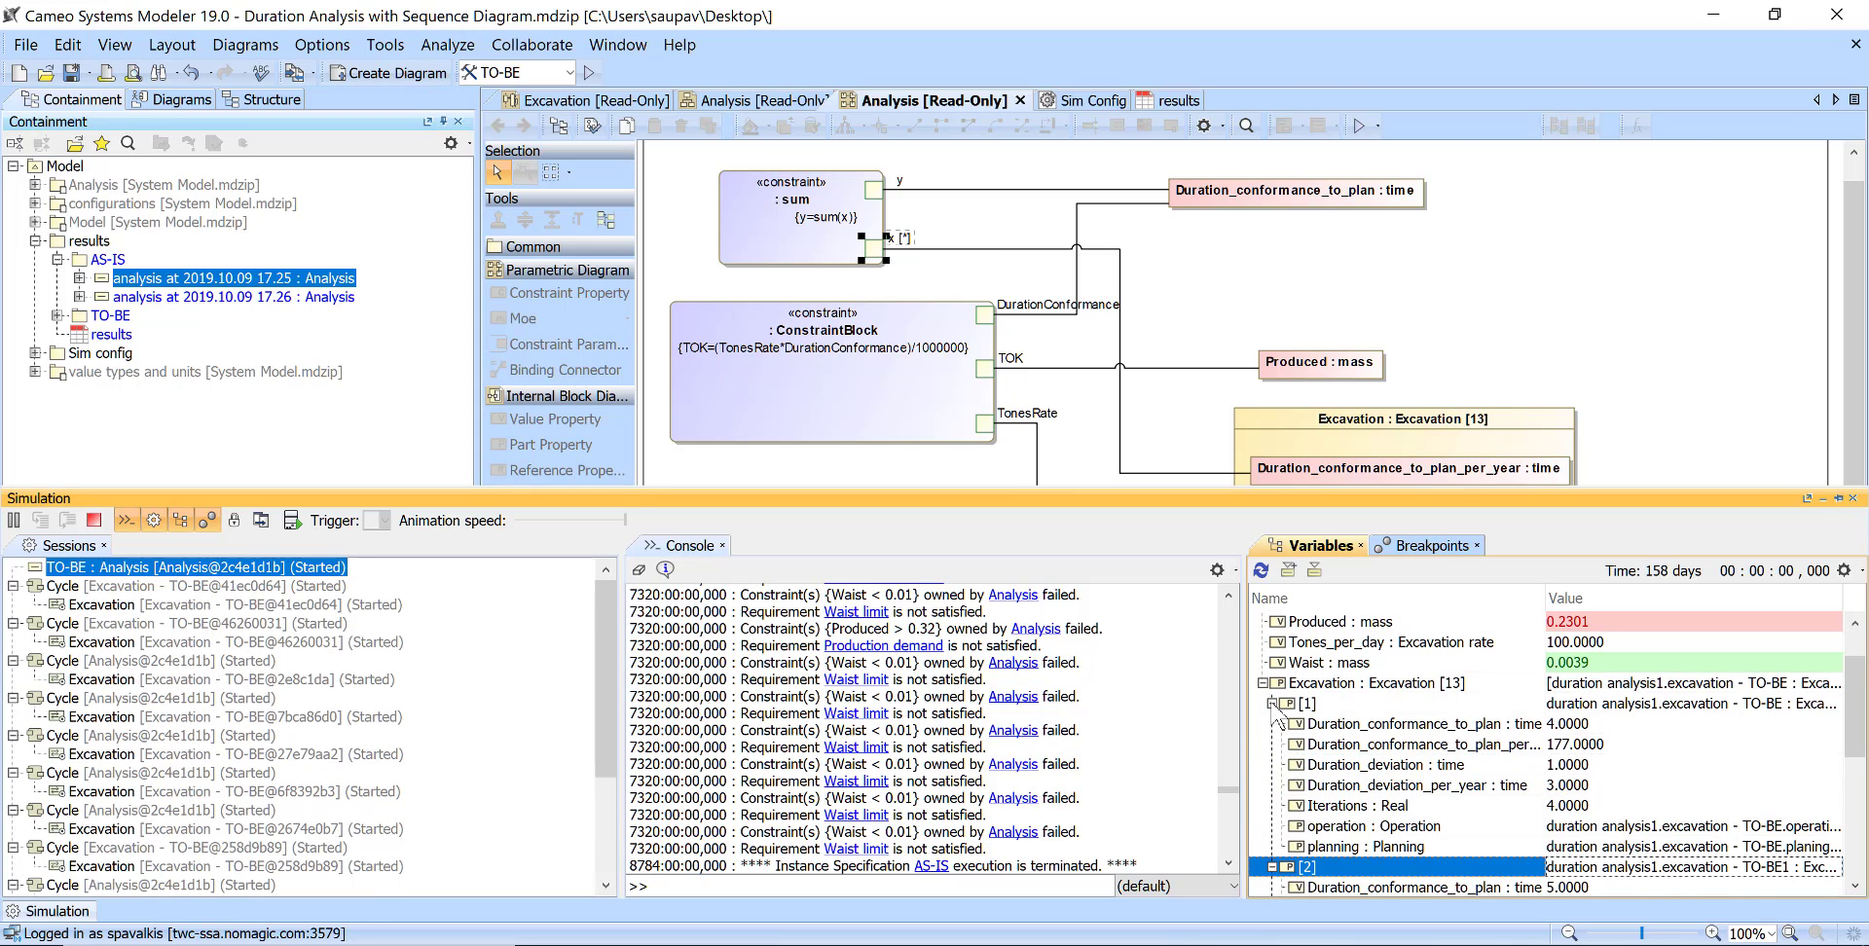
{"action": "left_click", "coordinate": [1273, 702]}
{"action": "scroll", "coordinate": [1579, 779], "scroll_direction": "up", "scroll_amount": 1}
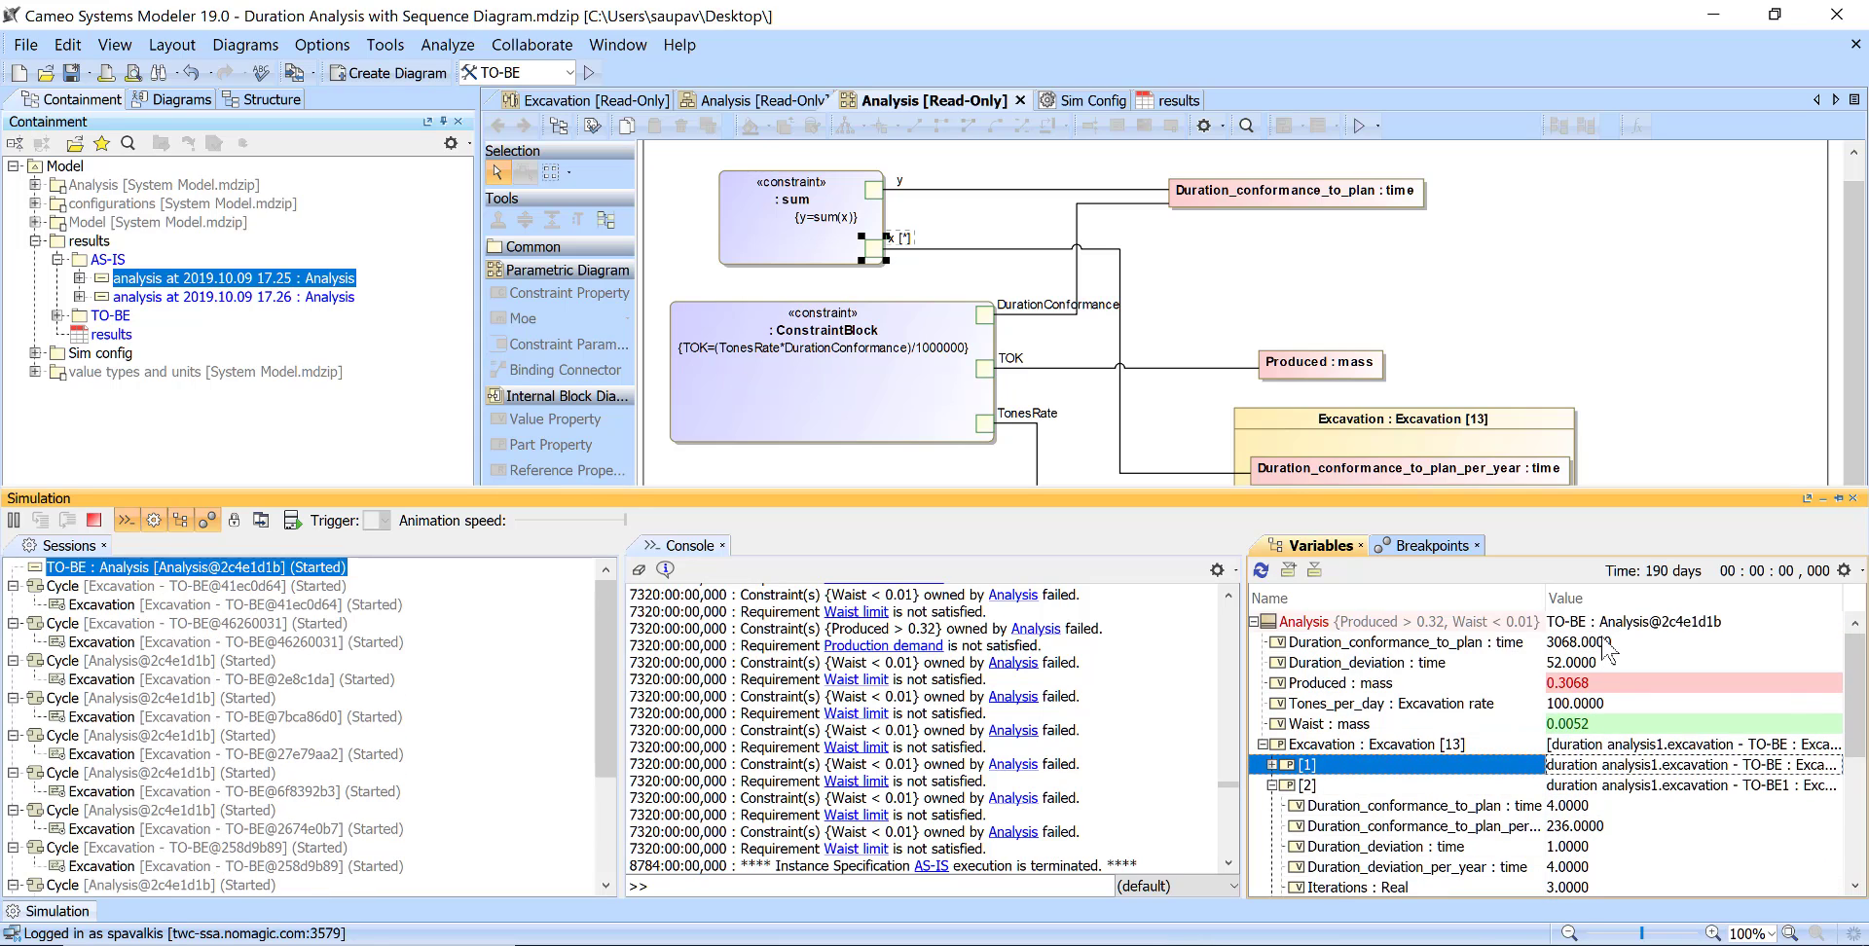
{"action": "scroll", "coordinate": [1613, 714], "scroll_direction": "down", "scroll_amount": 1}
{"action": "scroll", "coordinate": [1613, 715], "scroll_direction": "up", "scroll_amount": 1}
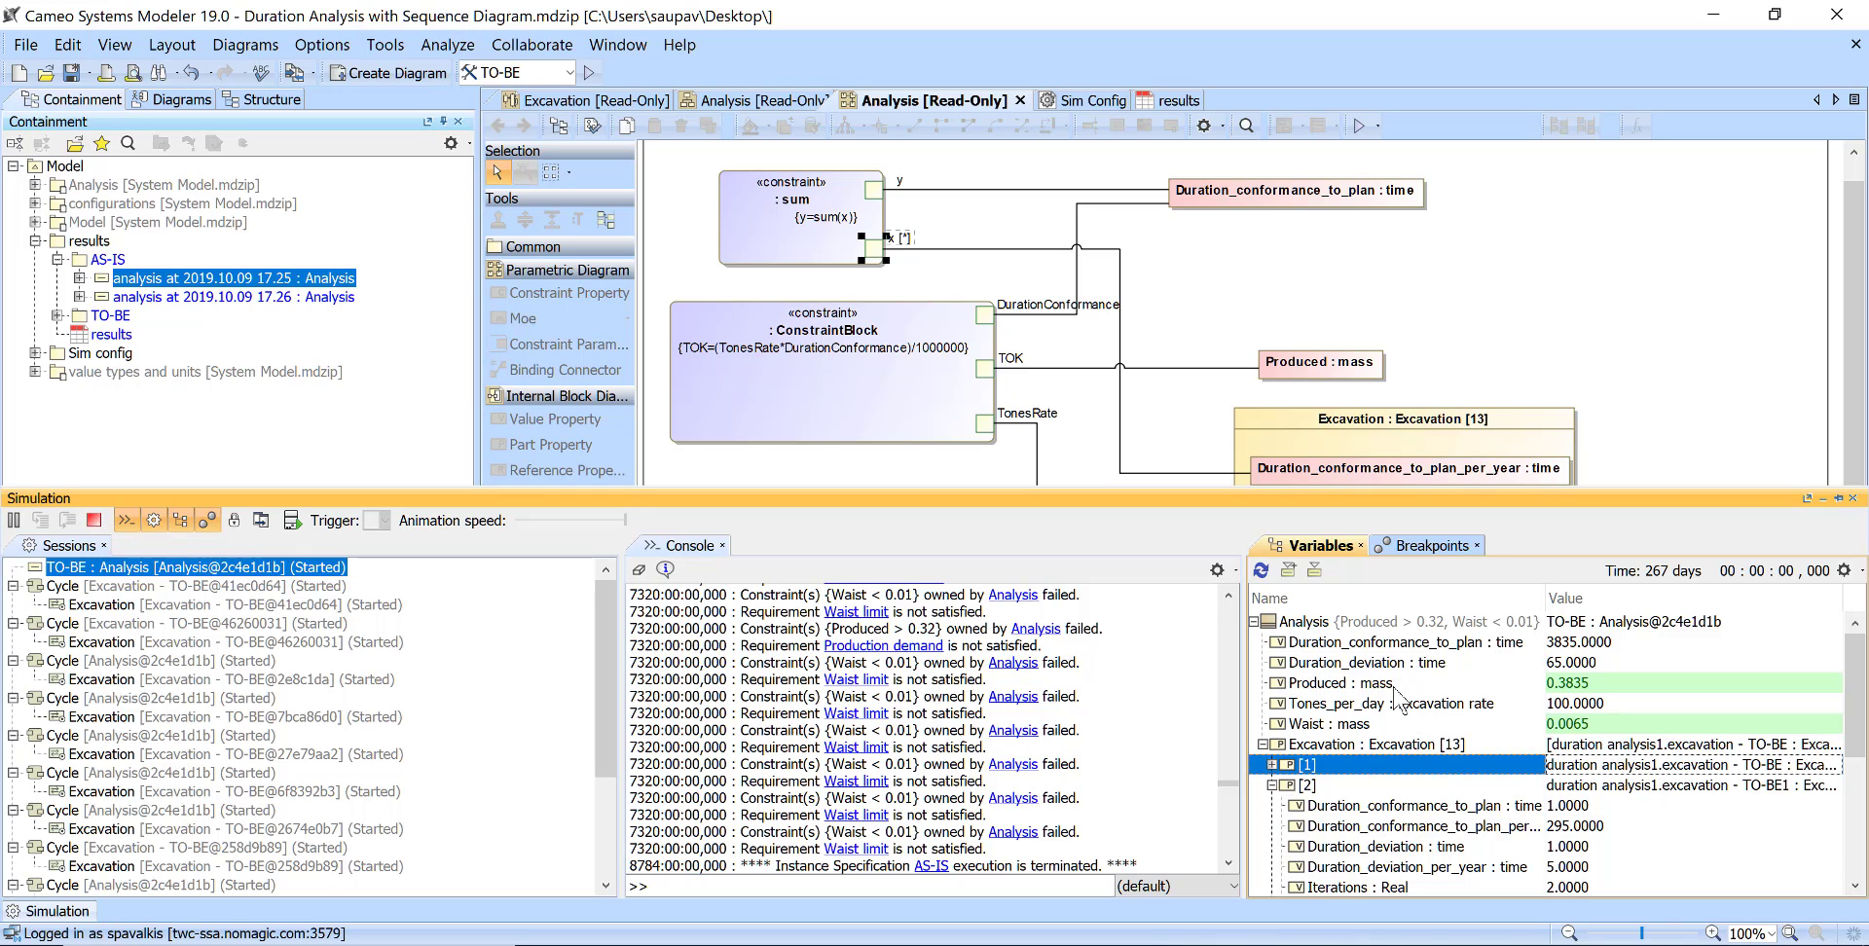
{"action": "left_click", "coordinate": [1254, 622]}
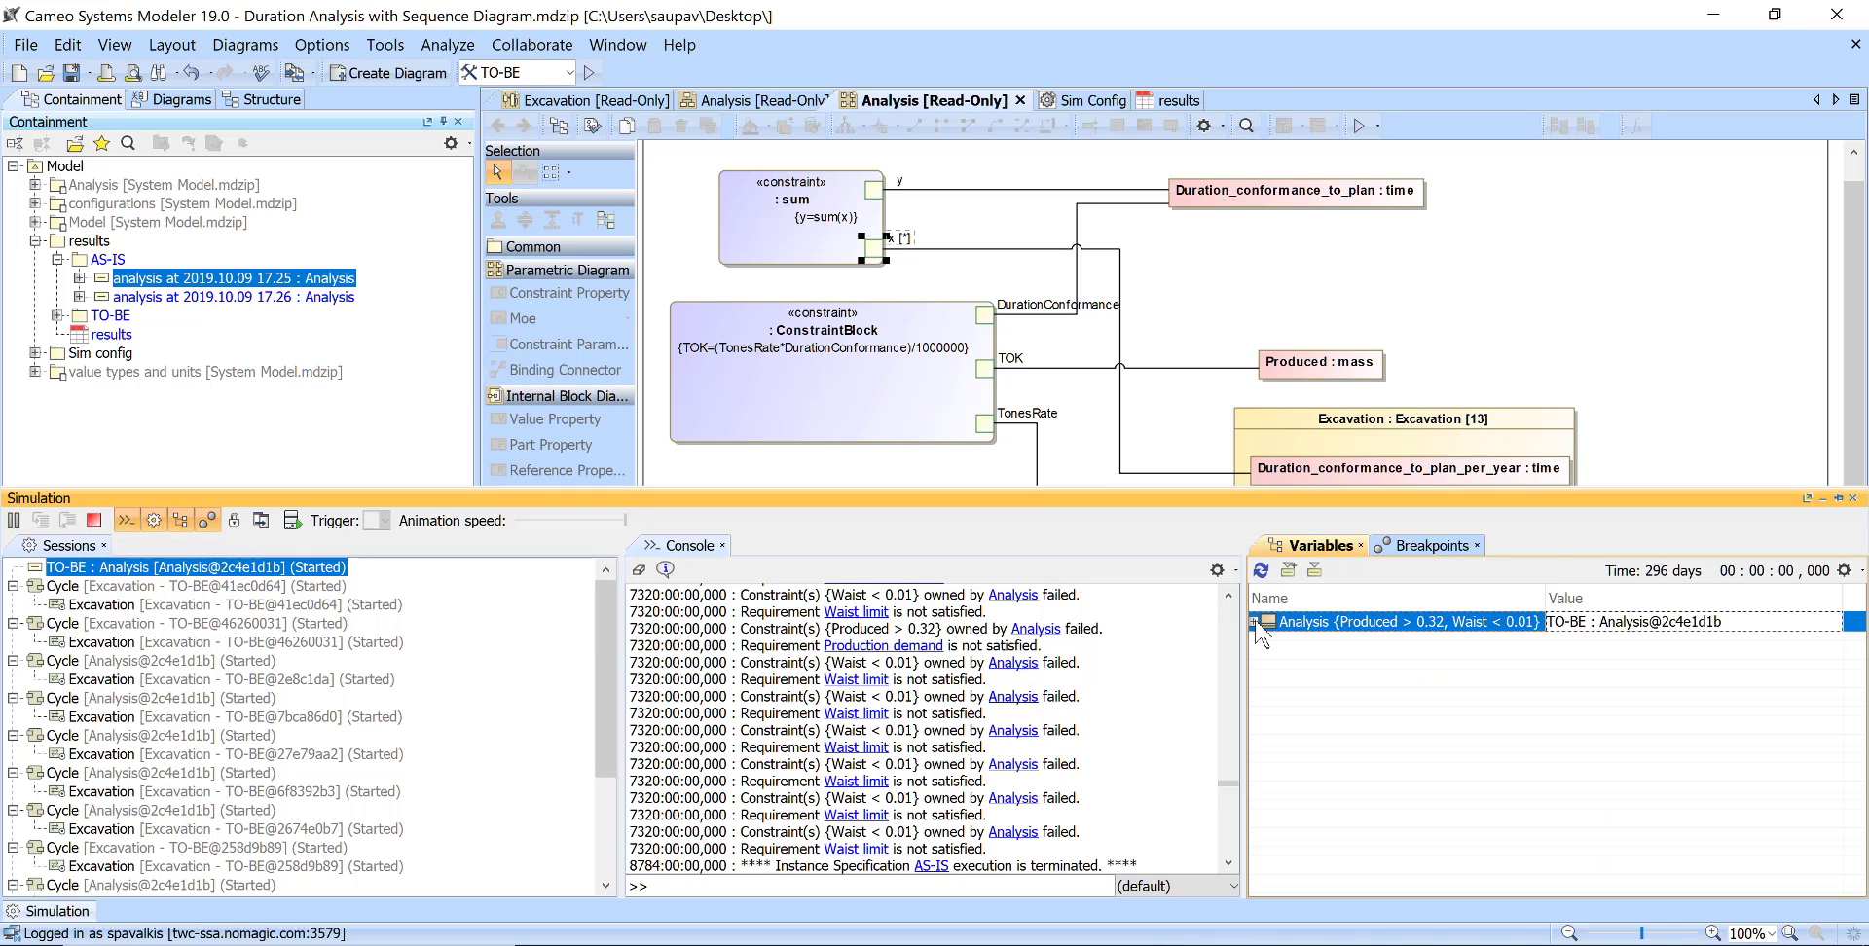
End the TO-BE simulation with its run recorded in the results table, and save the project
{"action": "left_click", "coordinate": [1168, 101]}
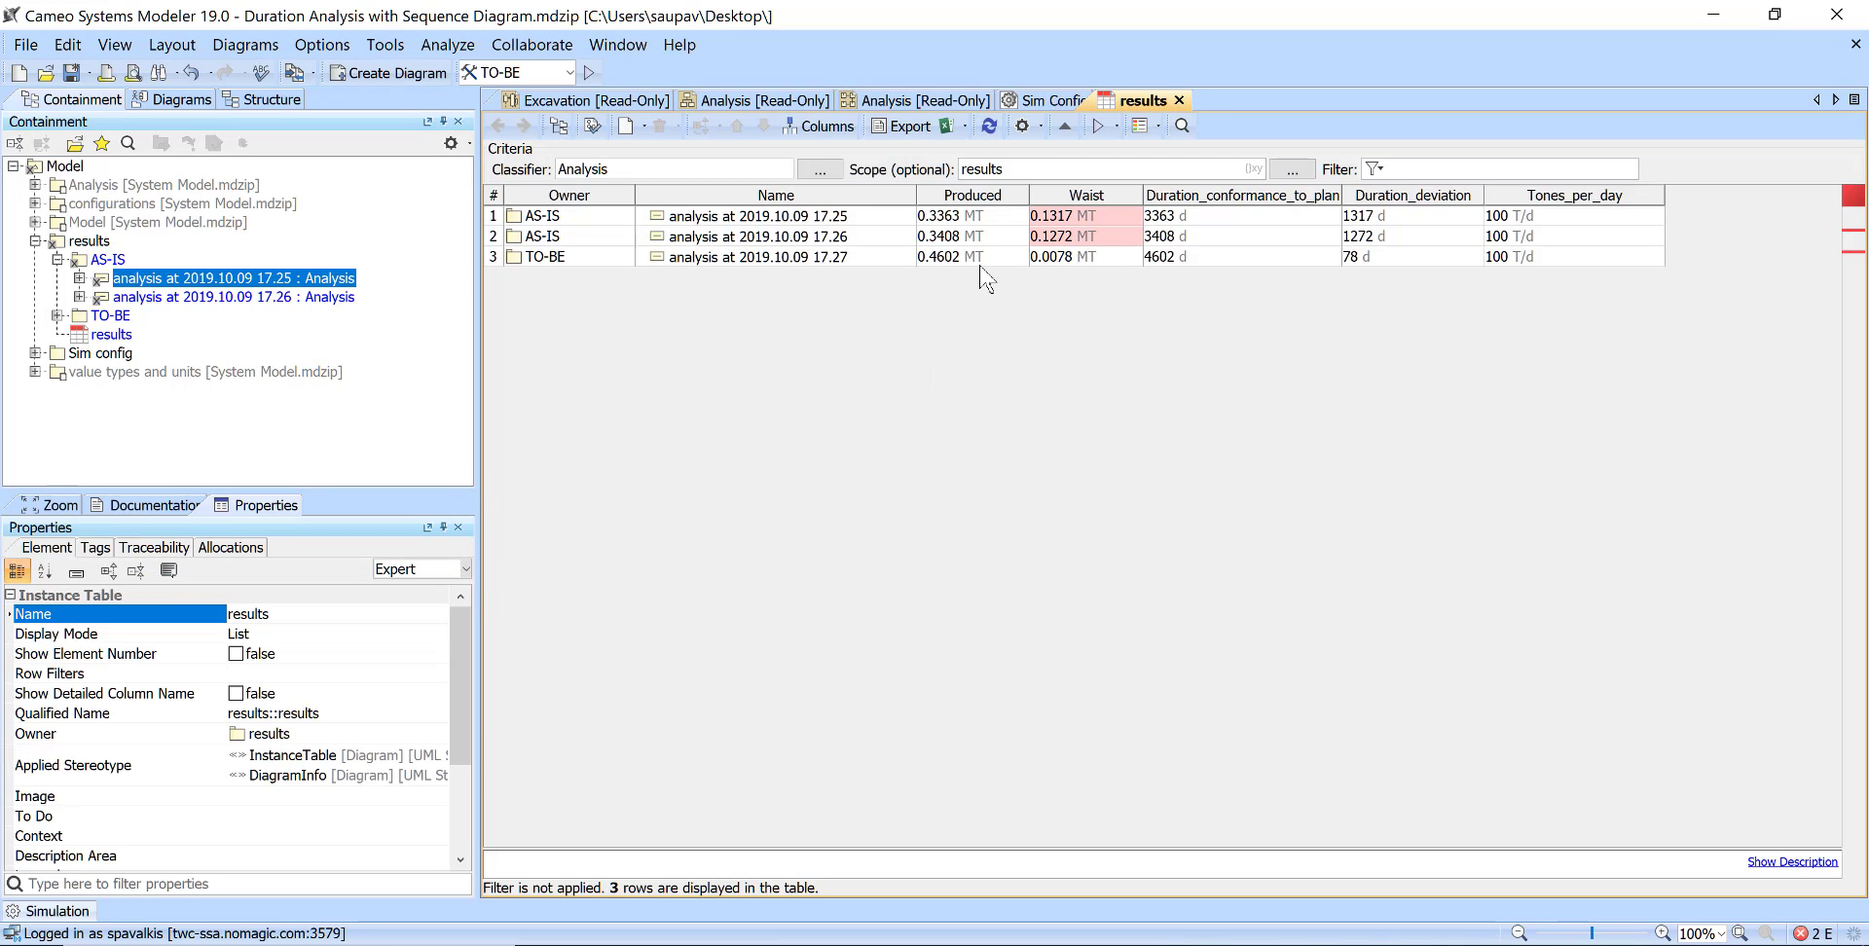
{"action": "left_click", "coordinate": [70, 913]}
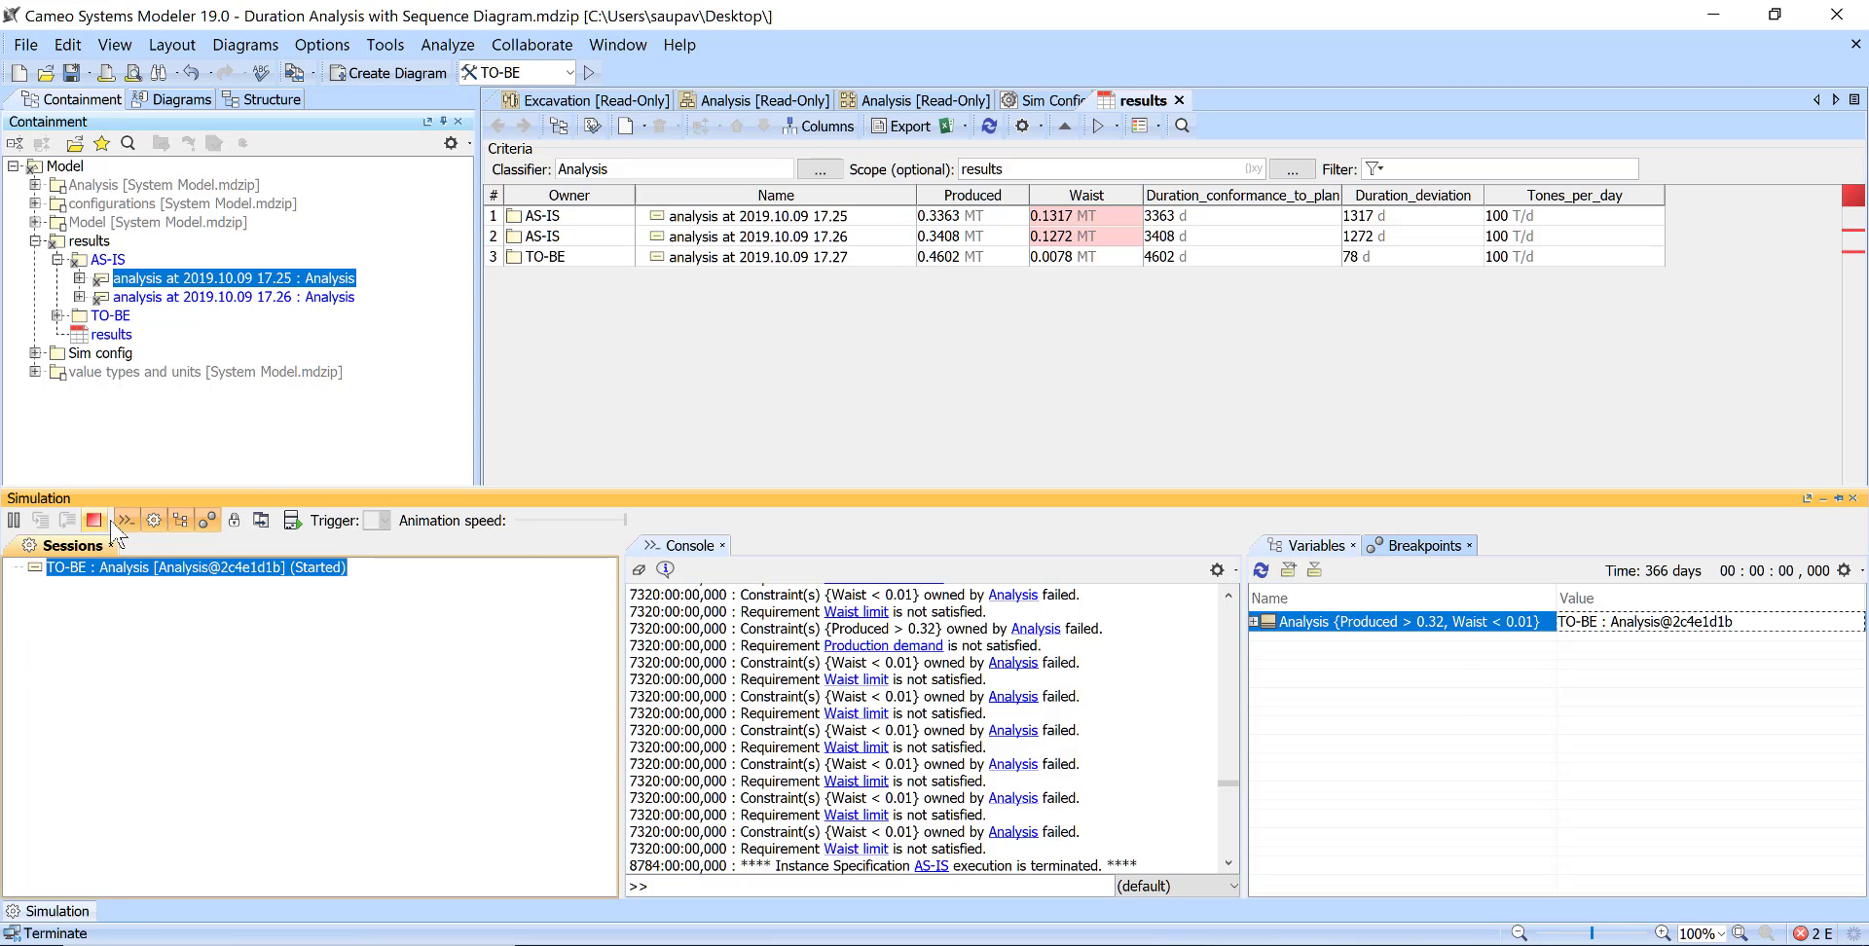
{"action": "left_click", "coordinate": [96, 521]}
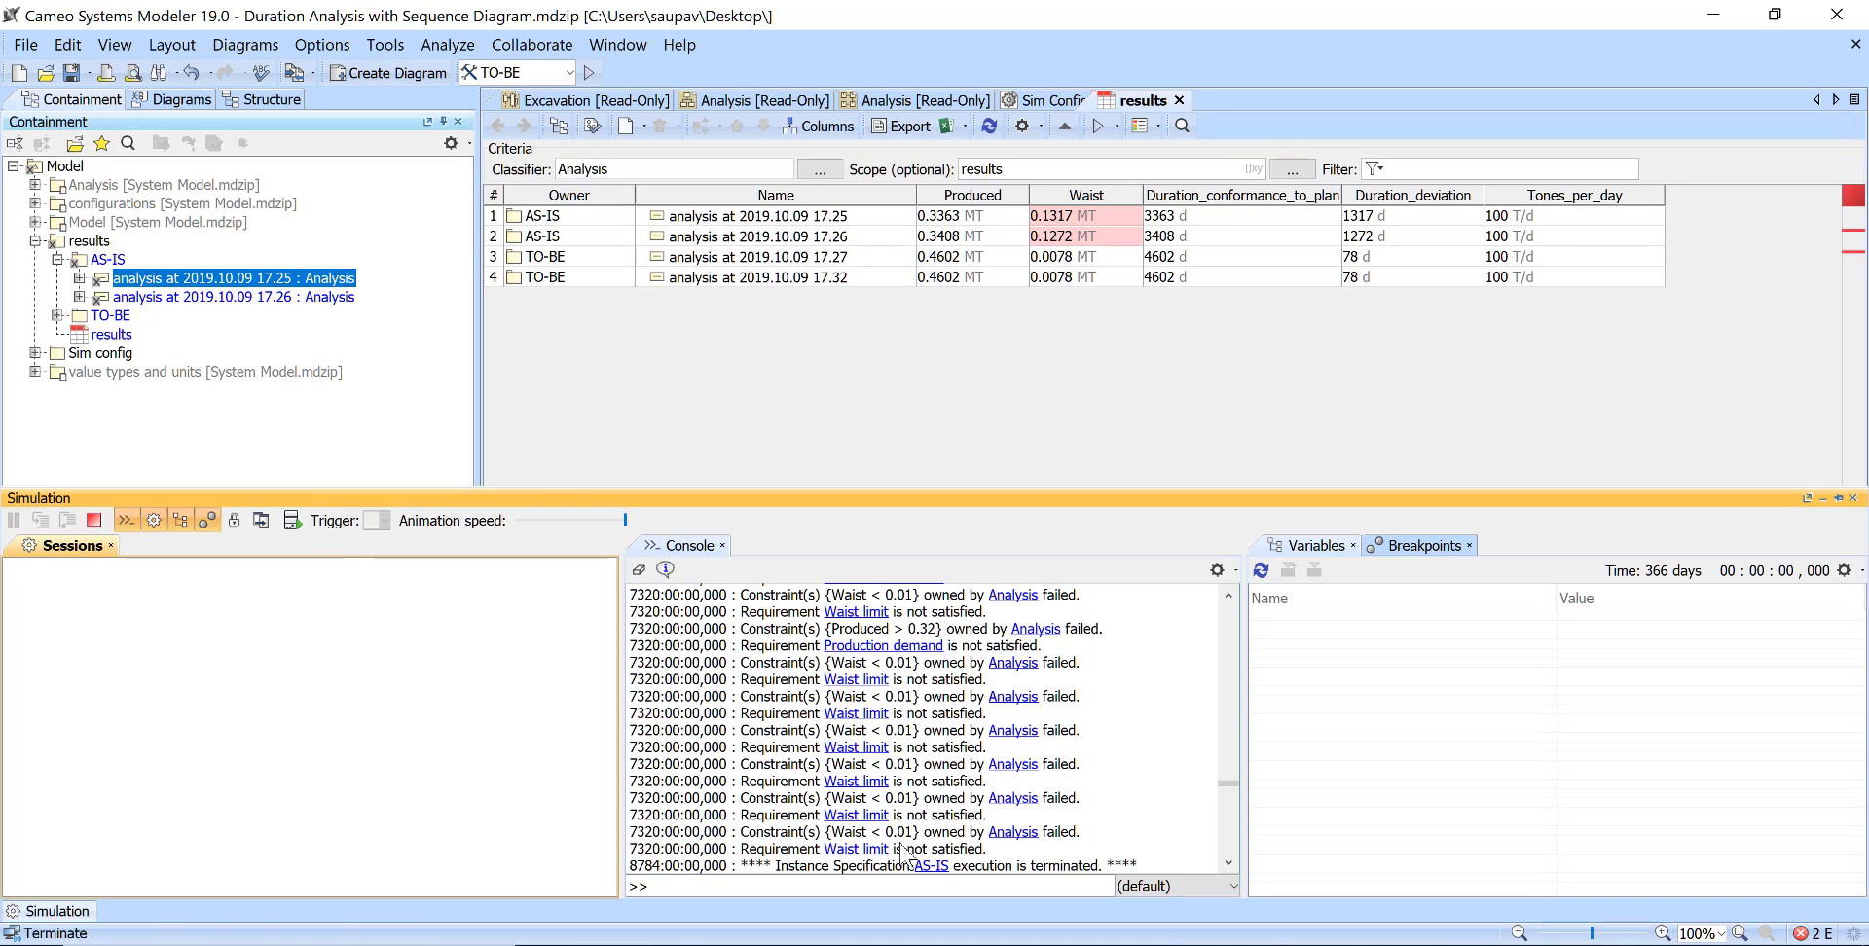
{"action": "left_click", "coordinate": [1824, 497]}
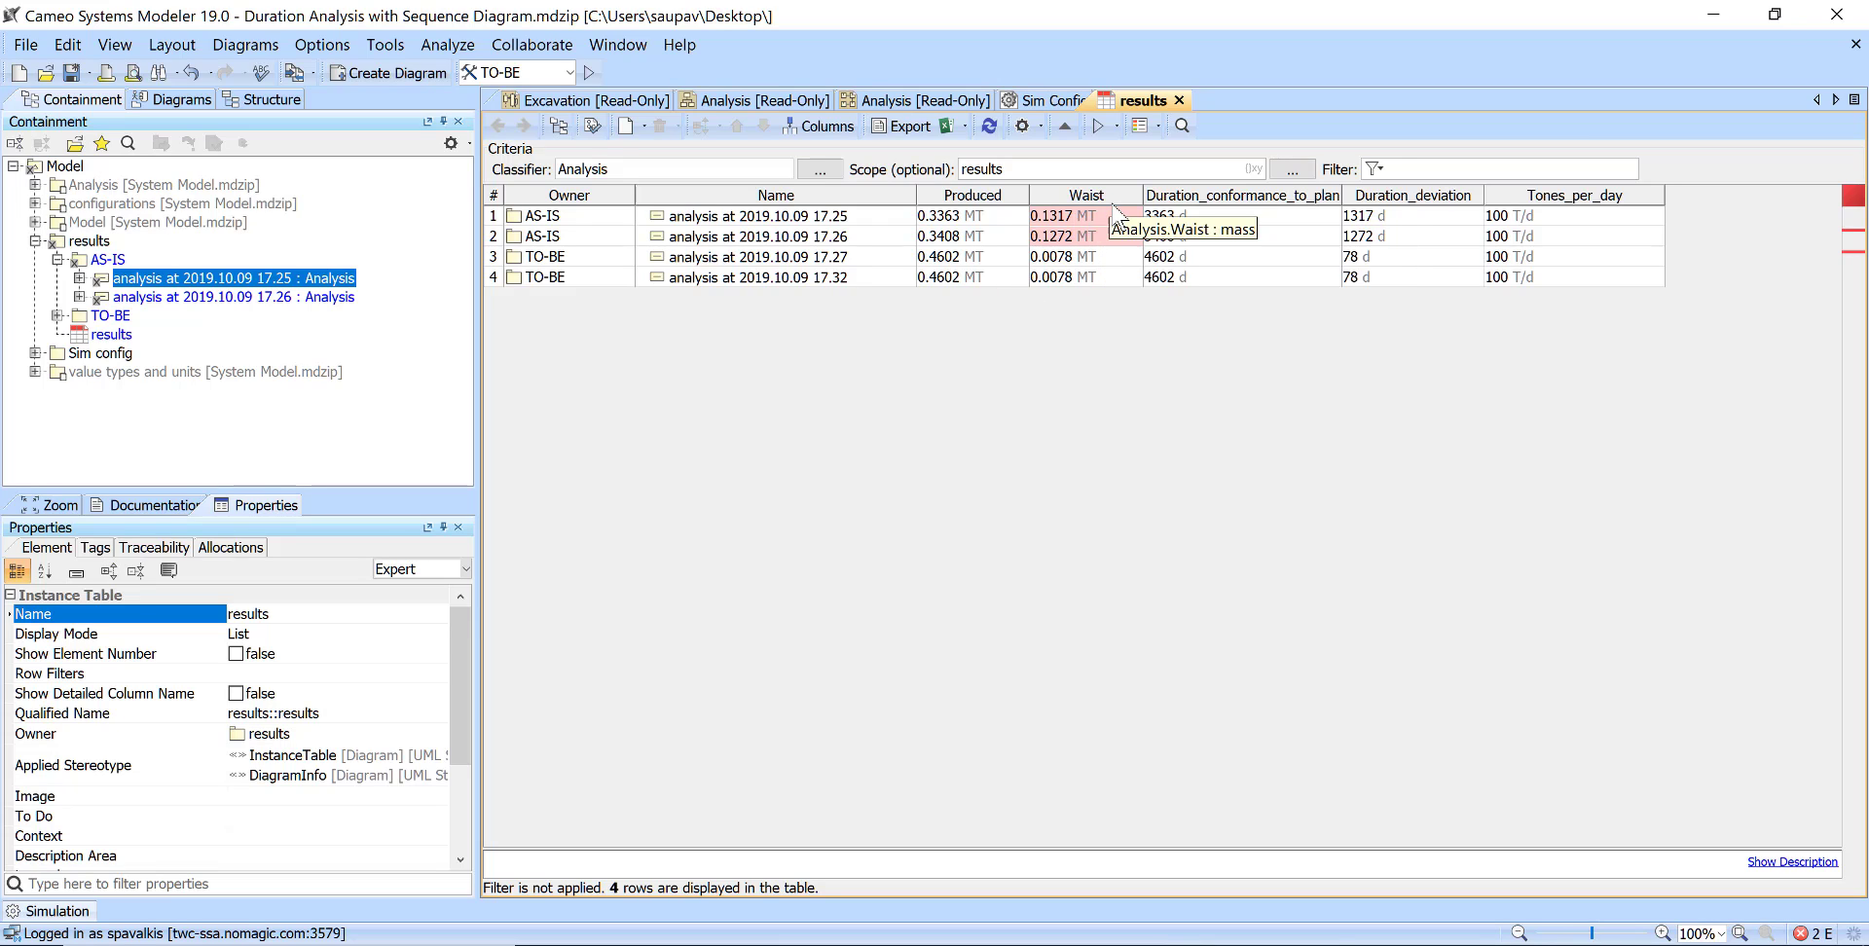
{"action": "left_click", "coordinate": [72, 73]}
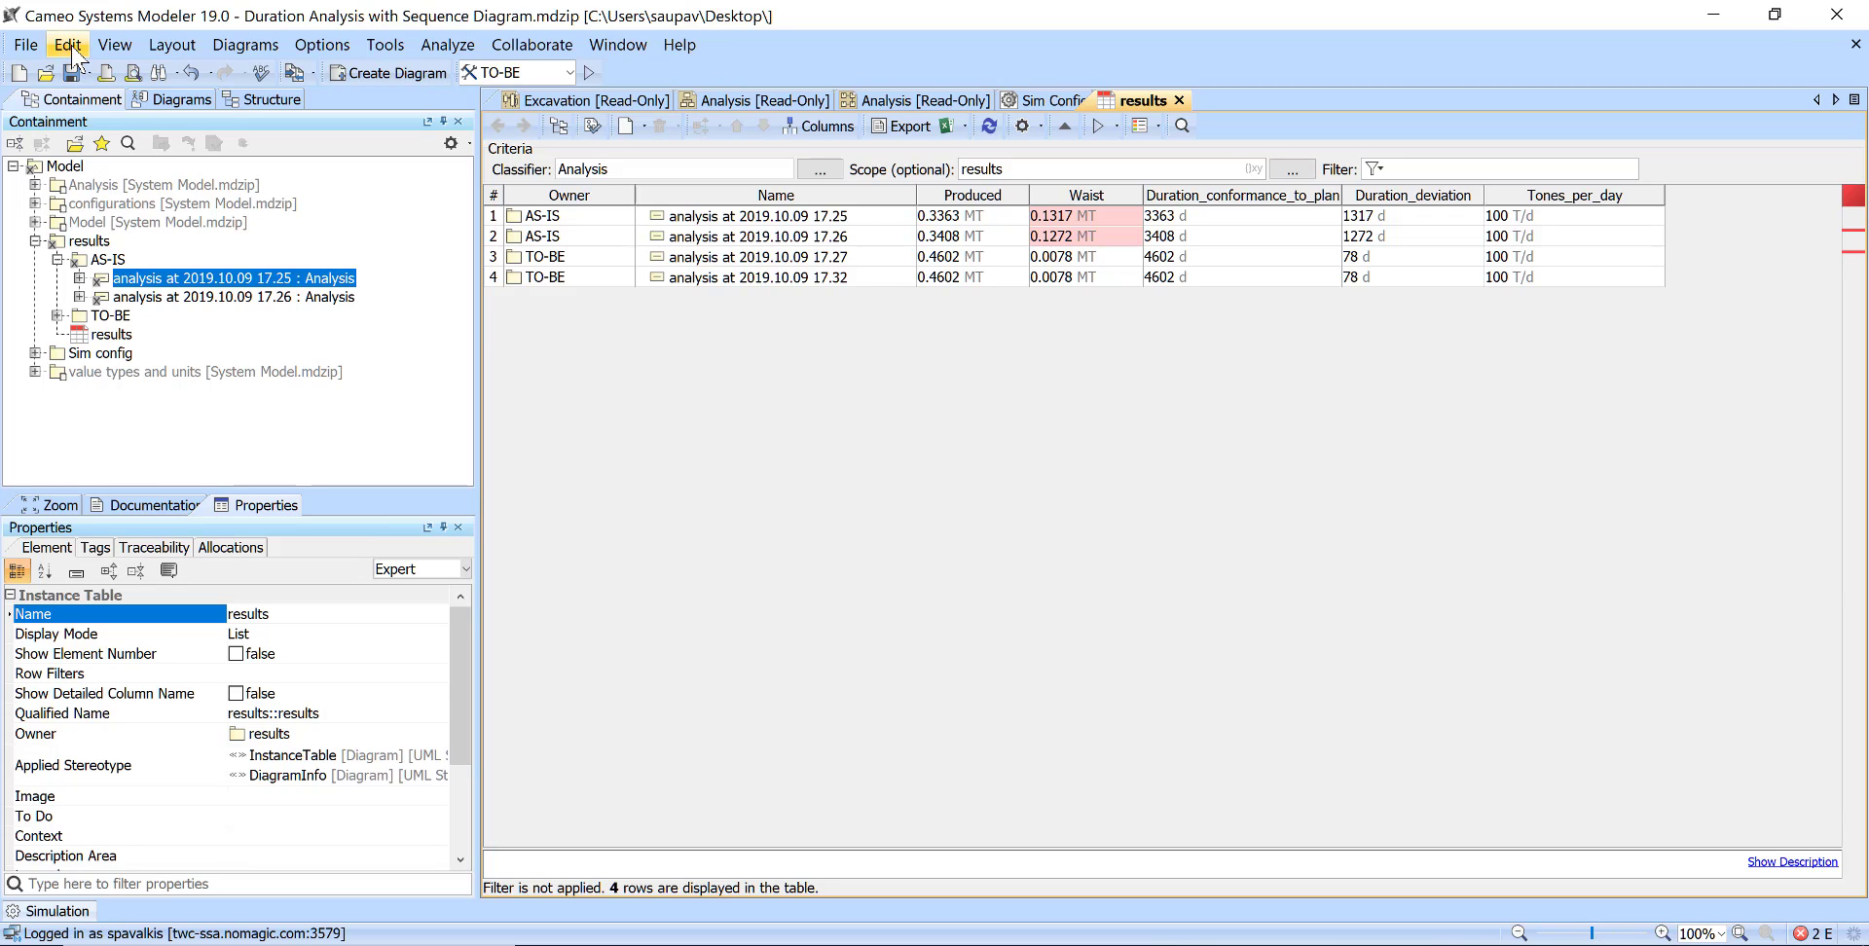
Review the Excavation sequence diagram's Planning and Operation lifelines, duration constraints and production and waste notes
{"action": "left_click", "coordinate": [567, 101]}
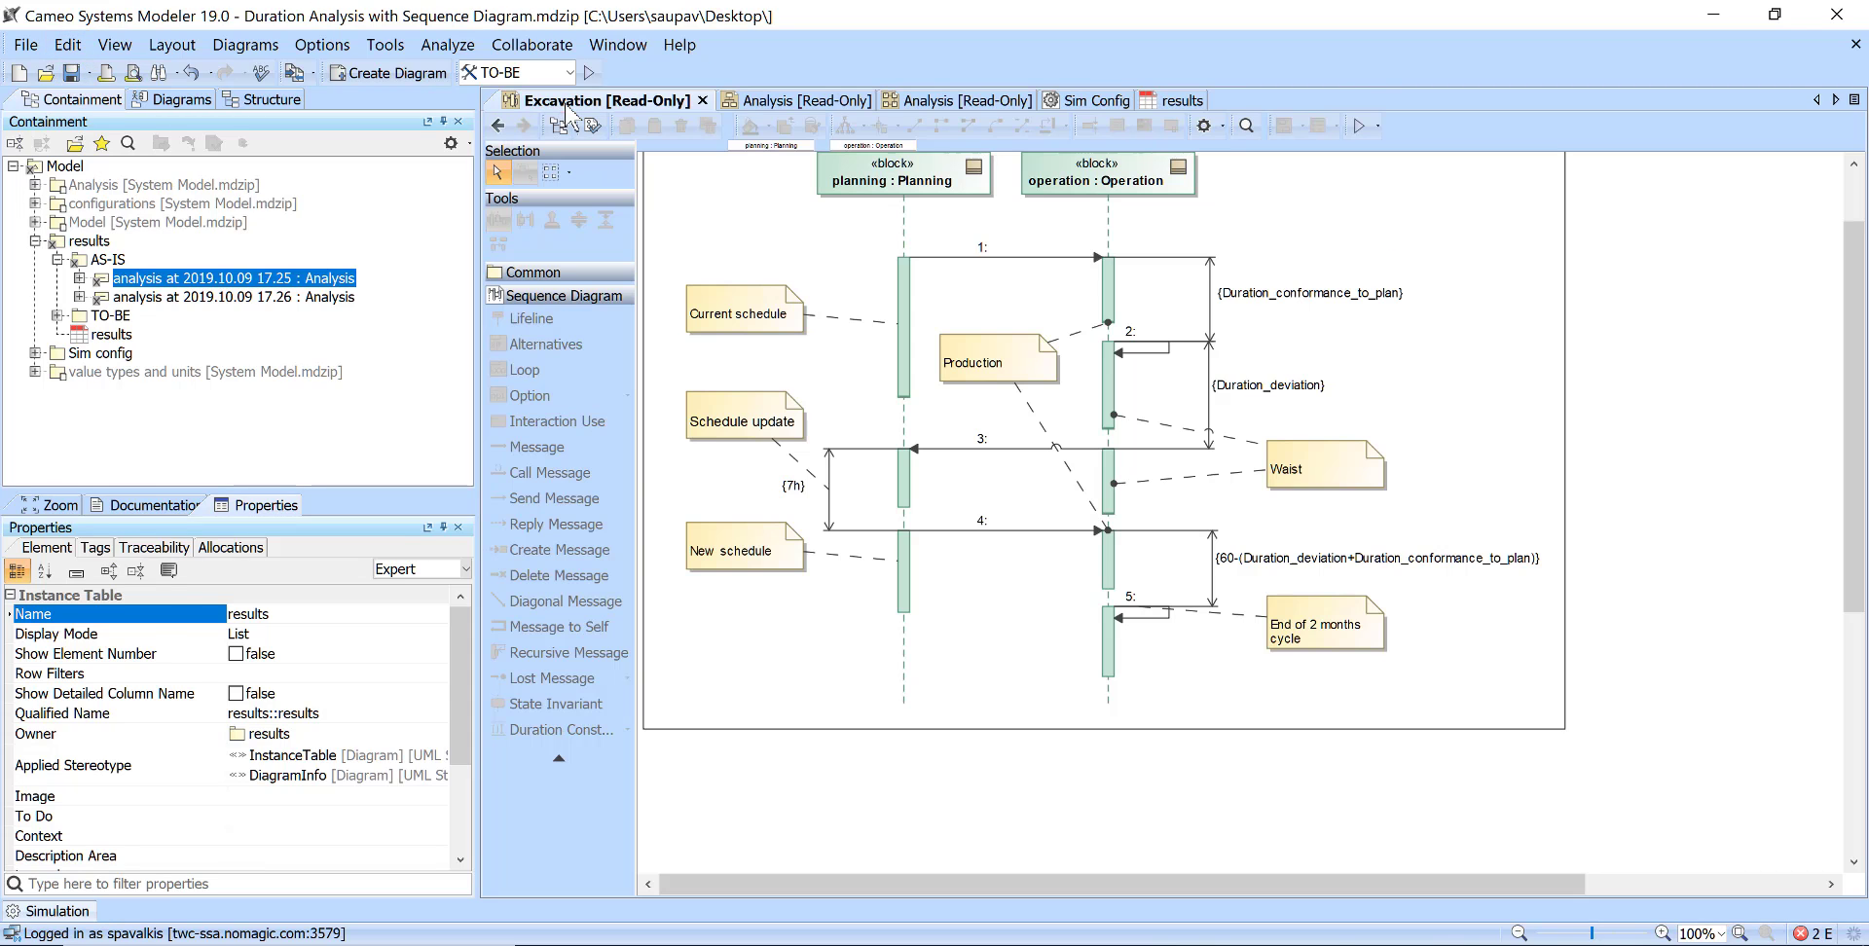
{"action": "scroll", "coordinate": [1226, 390], "scroll_direction": "up", "scroll_amount": 2}
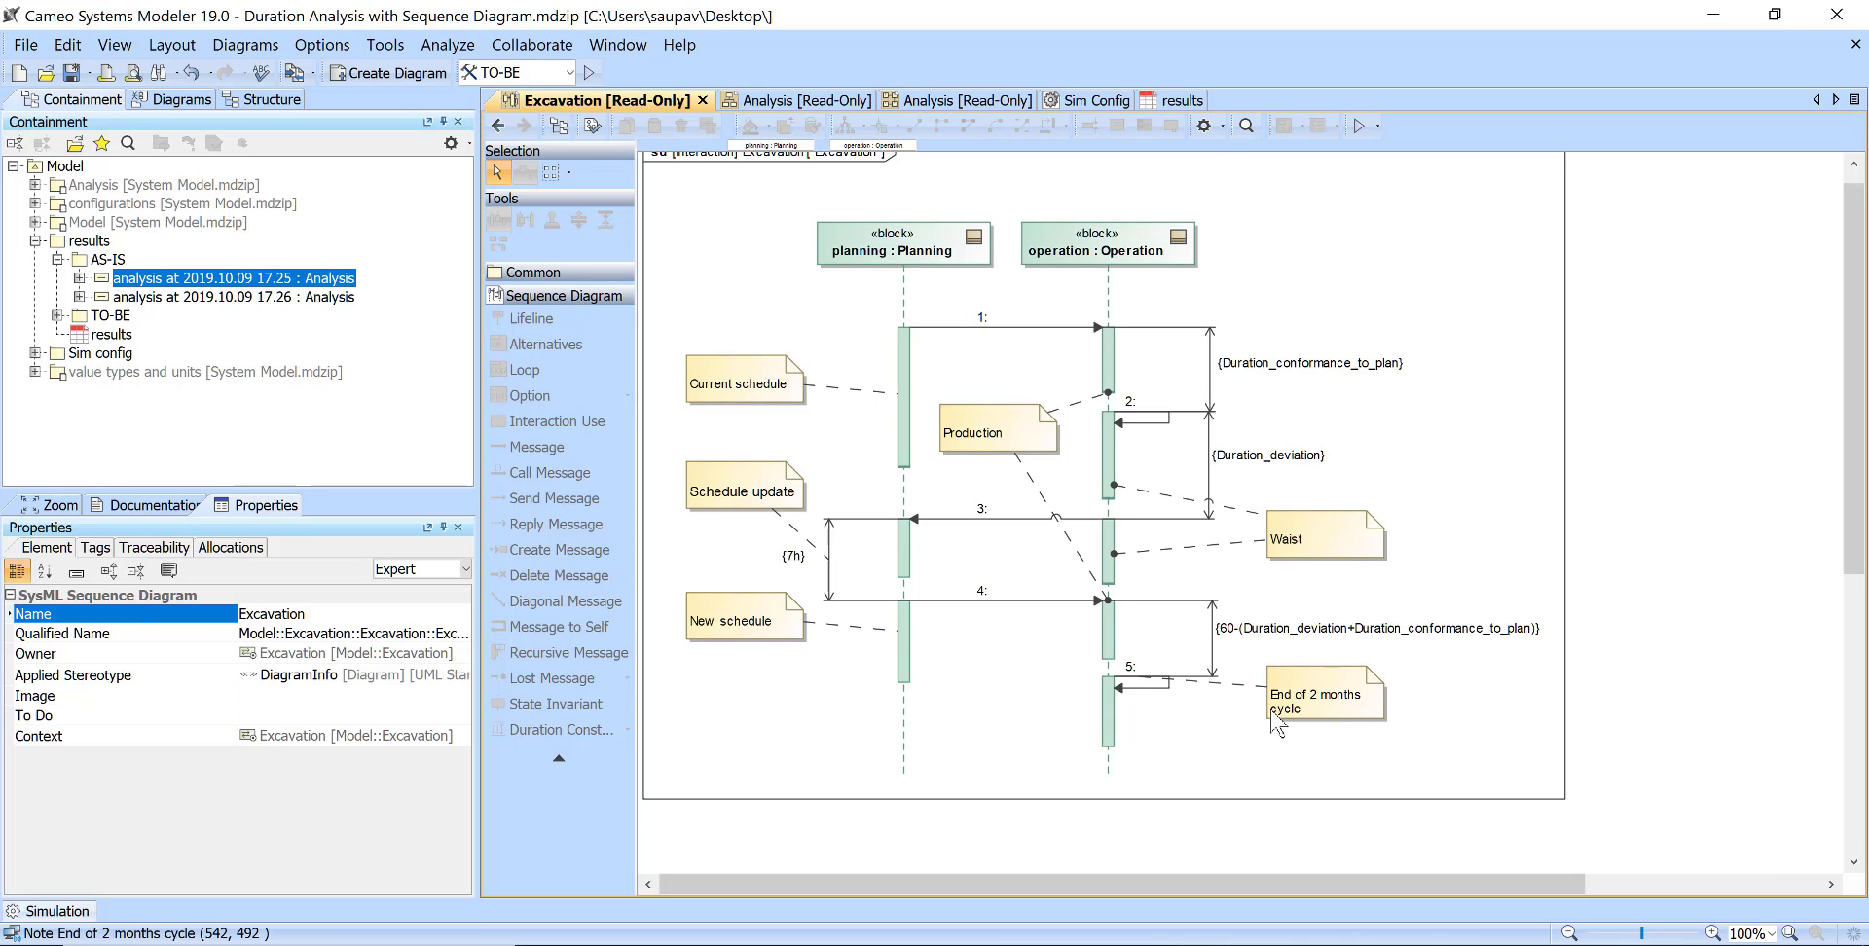
{"action": "scroll", "coordinate": [1275, 725], "scroll_direction": "up", "scroll_amount": 1}
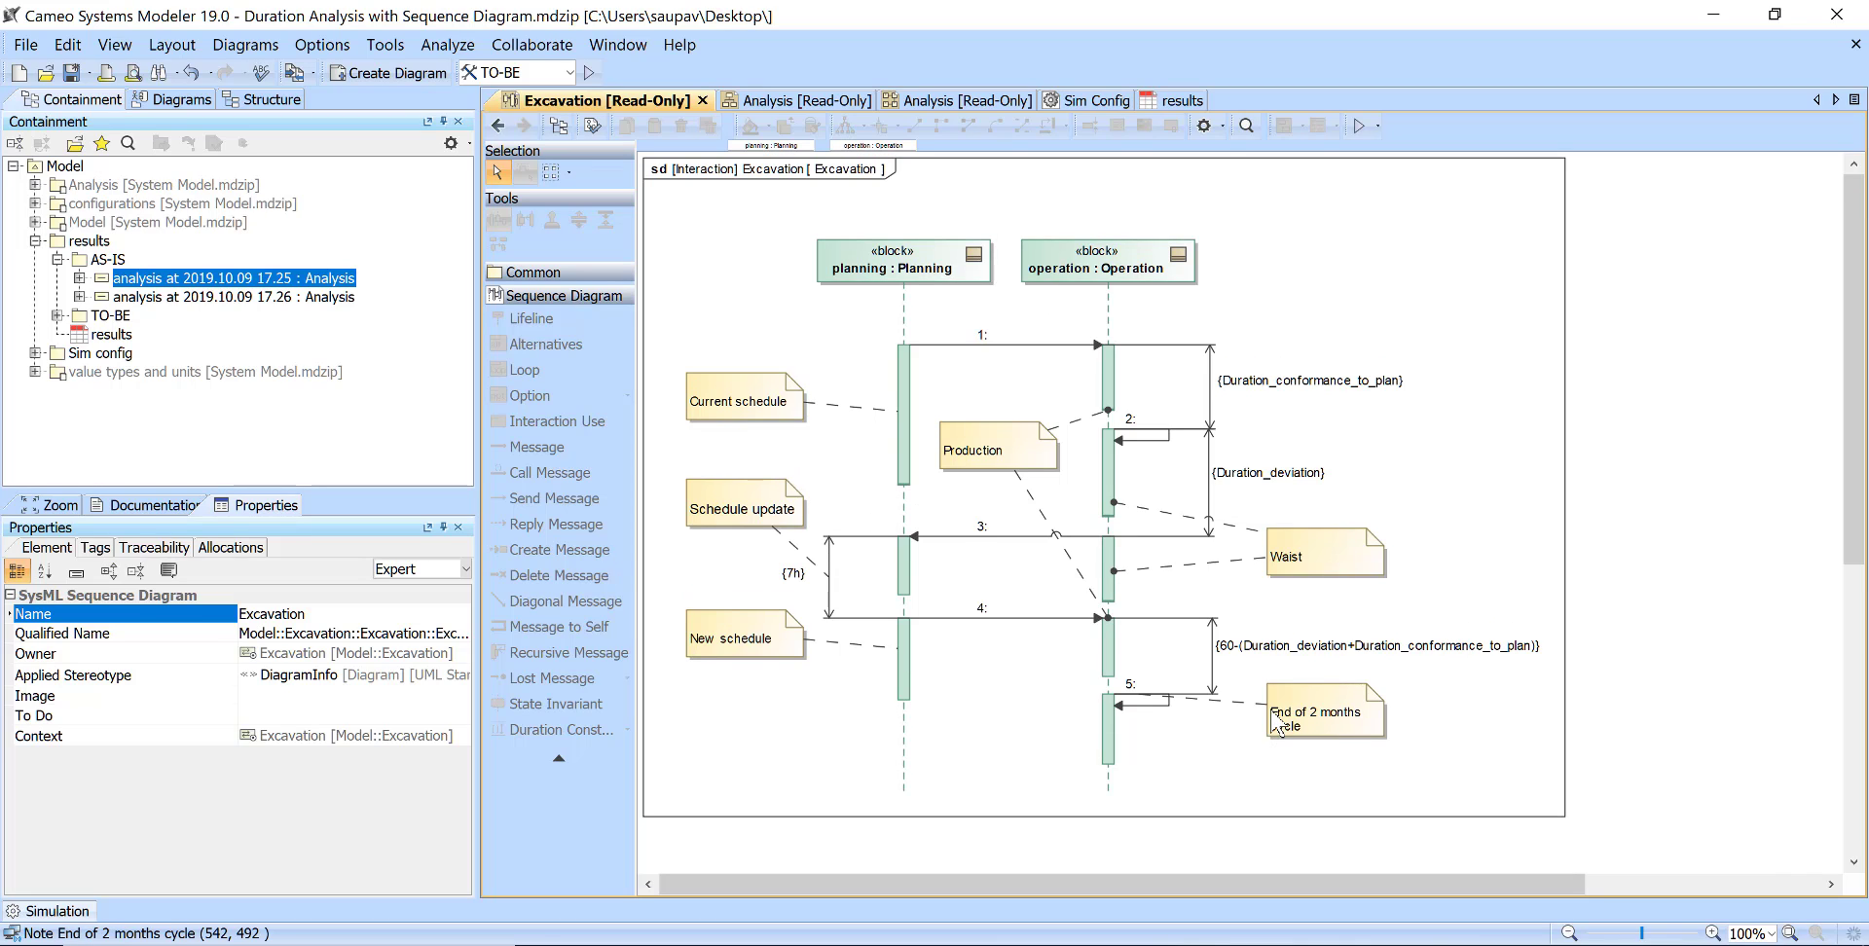